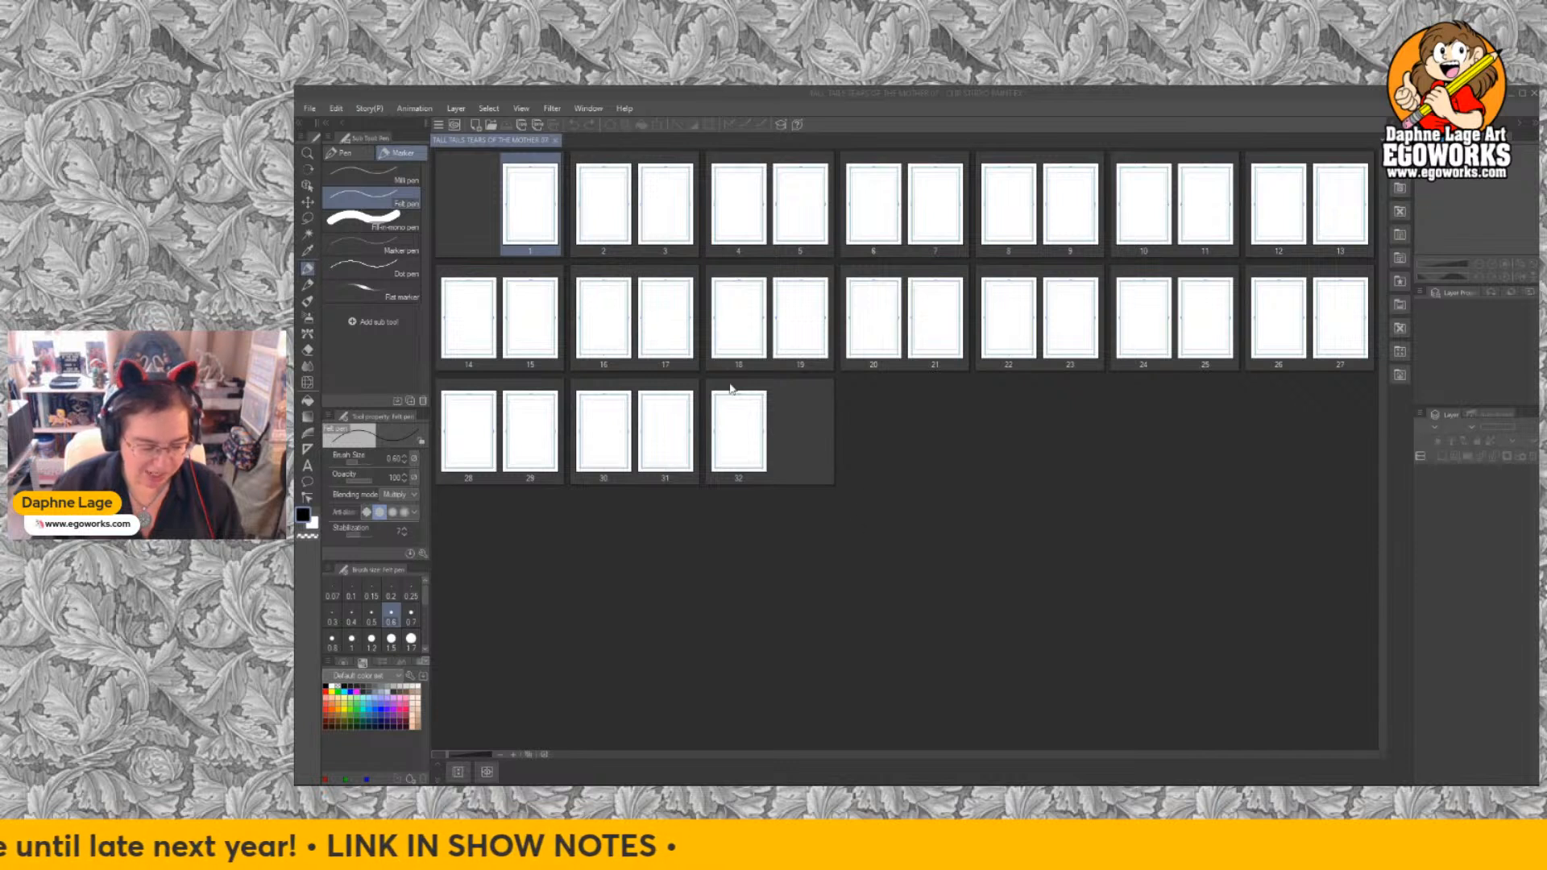
# Open page 1 of the comic, and open Balsdeth COLOR.png from the Cover folder of ~TT TotM 04a TRADE 01 - Issues 1-4.
pyautogui.doubleClick(536, 220)
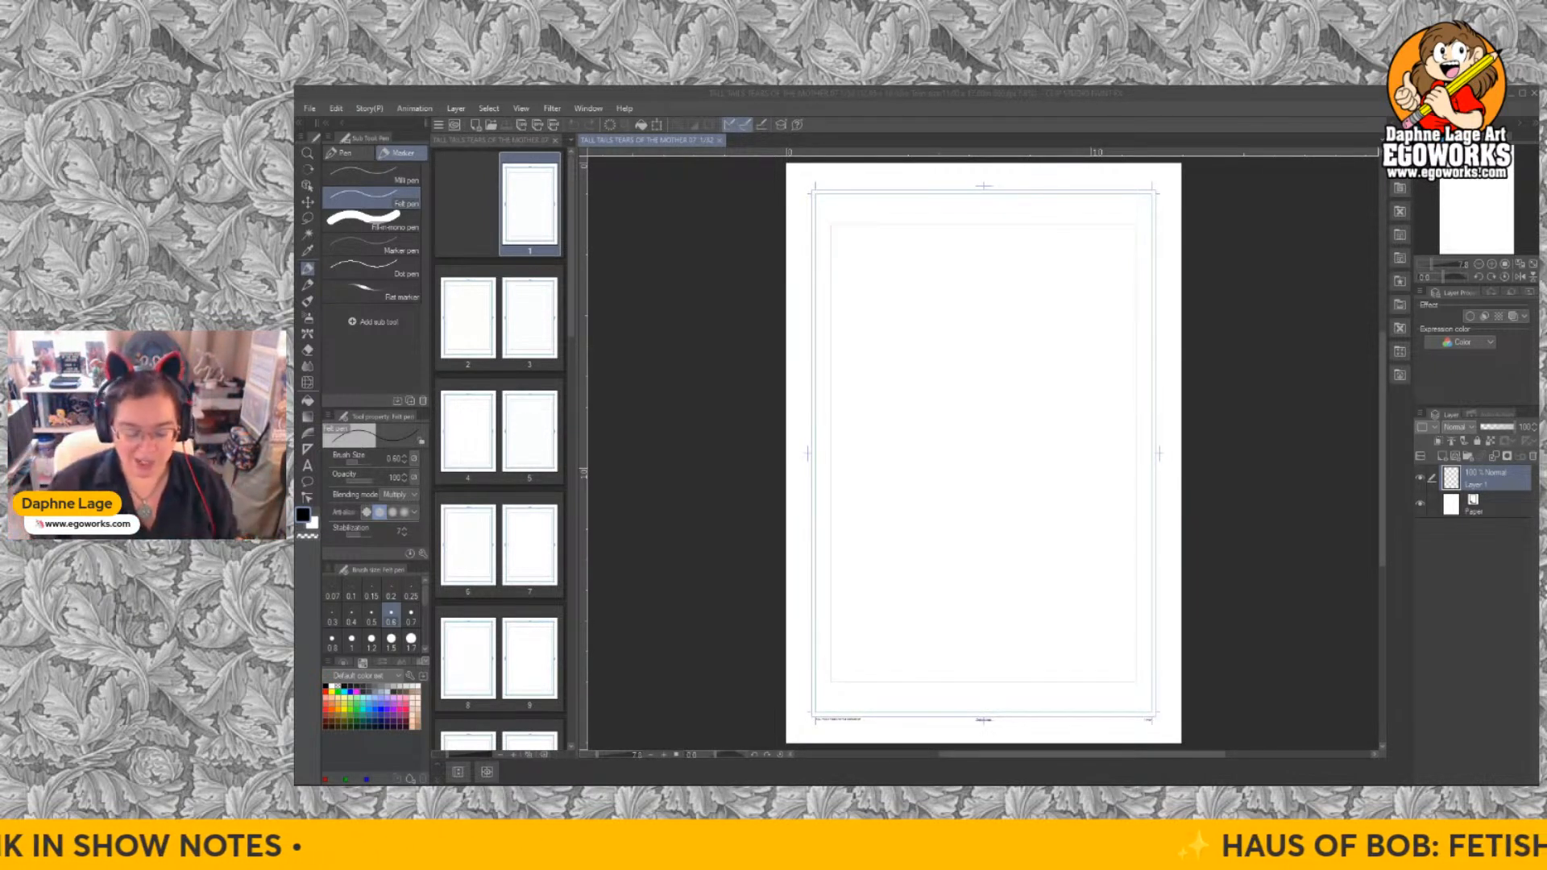
pyautogui.click(309, 108)
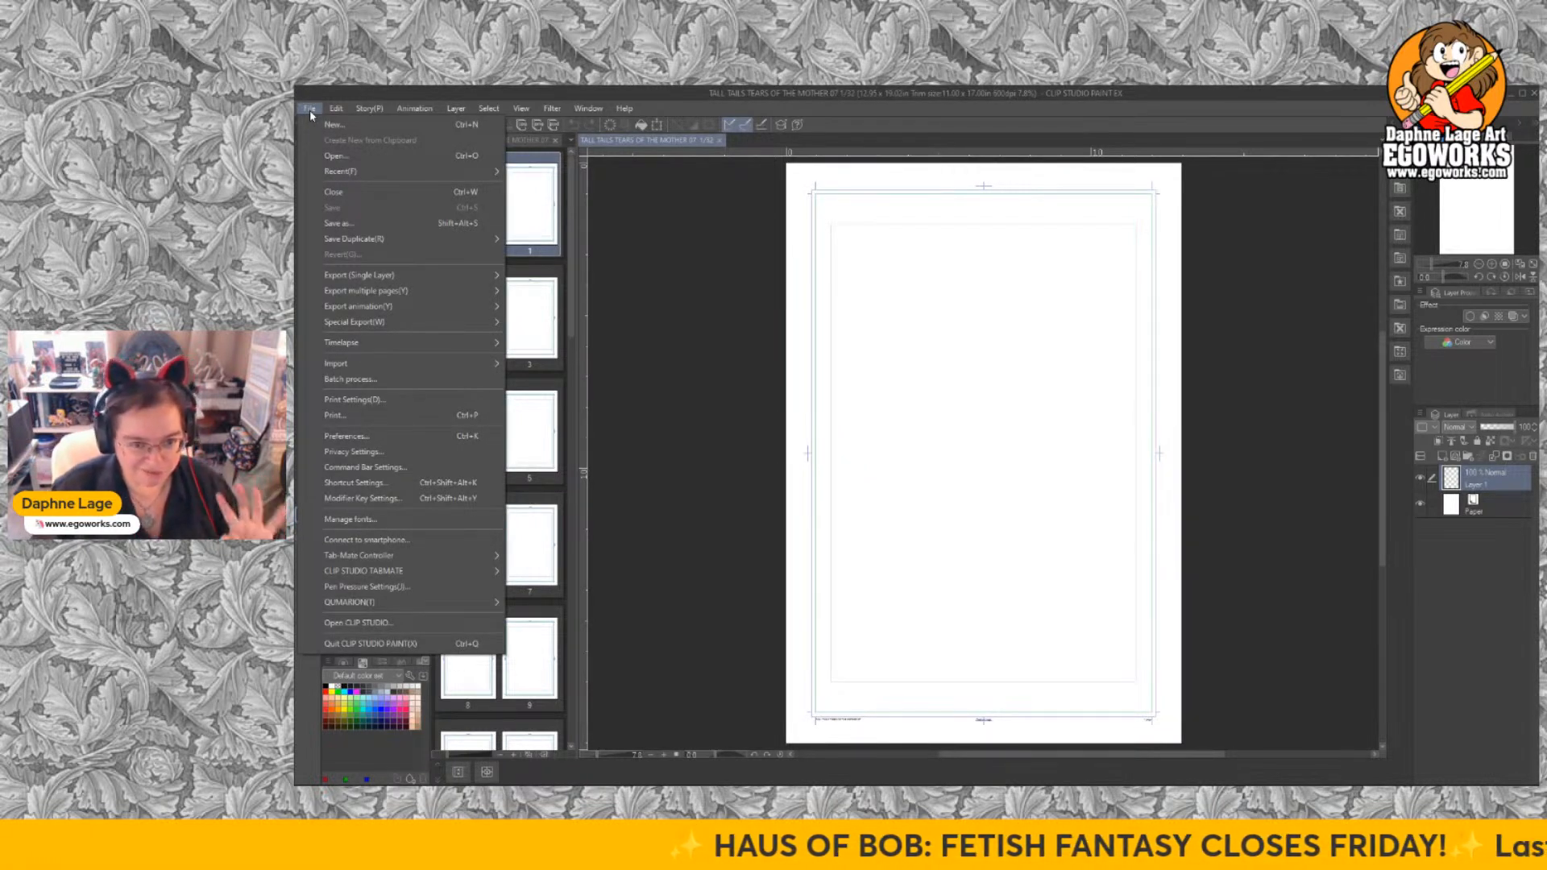
pyautogui.click(335, 158)
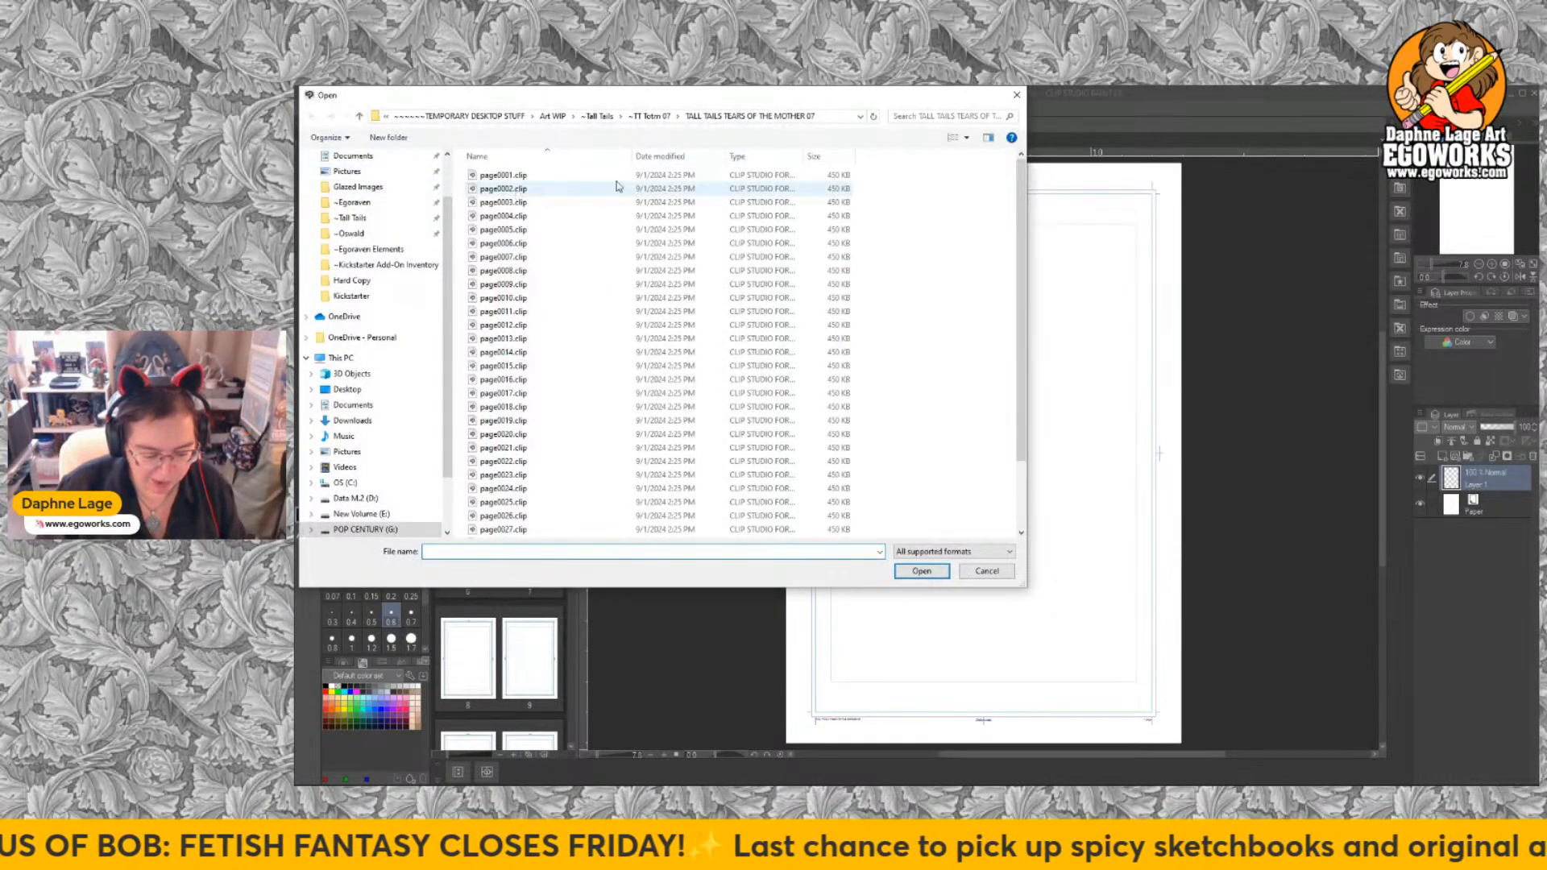
pyautogui.click(597, 118)
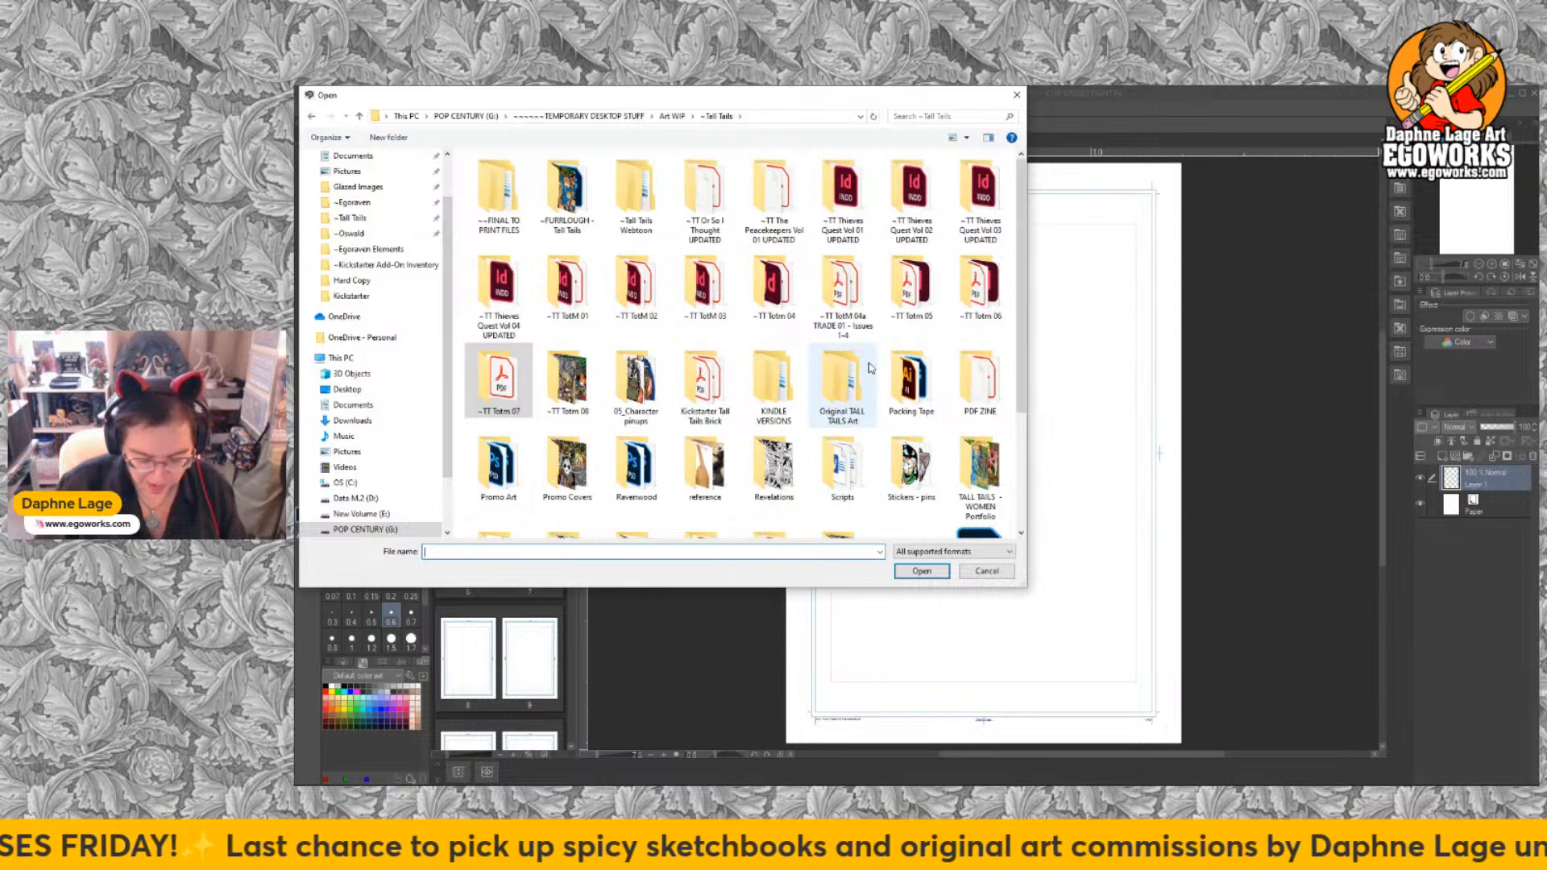
pyautogui.doubleClick(856, 330)
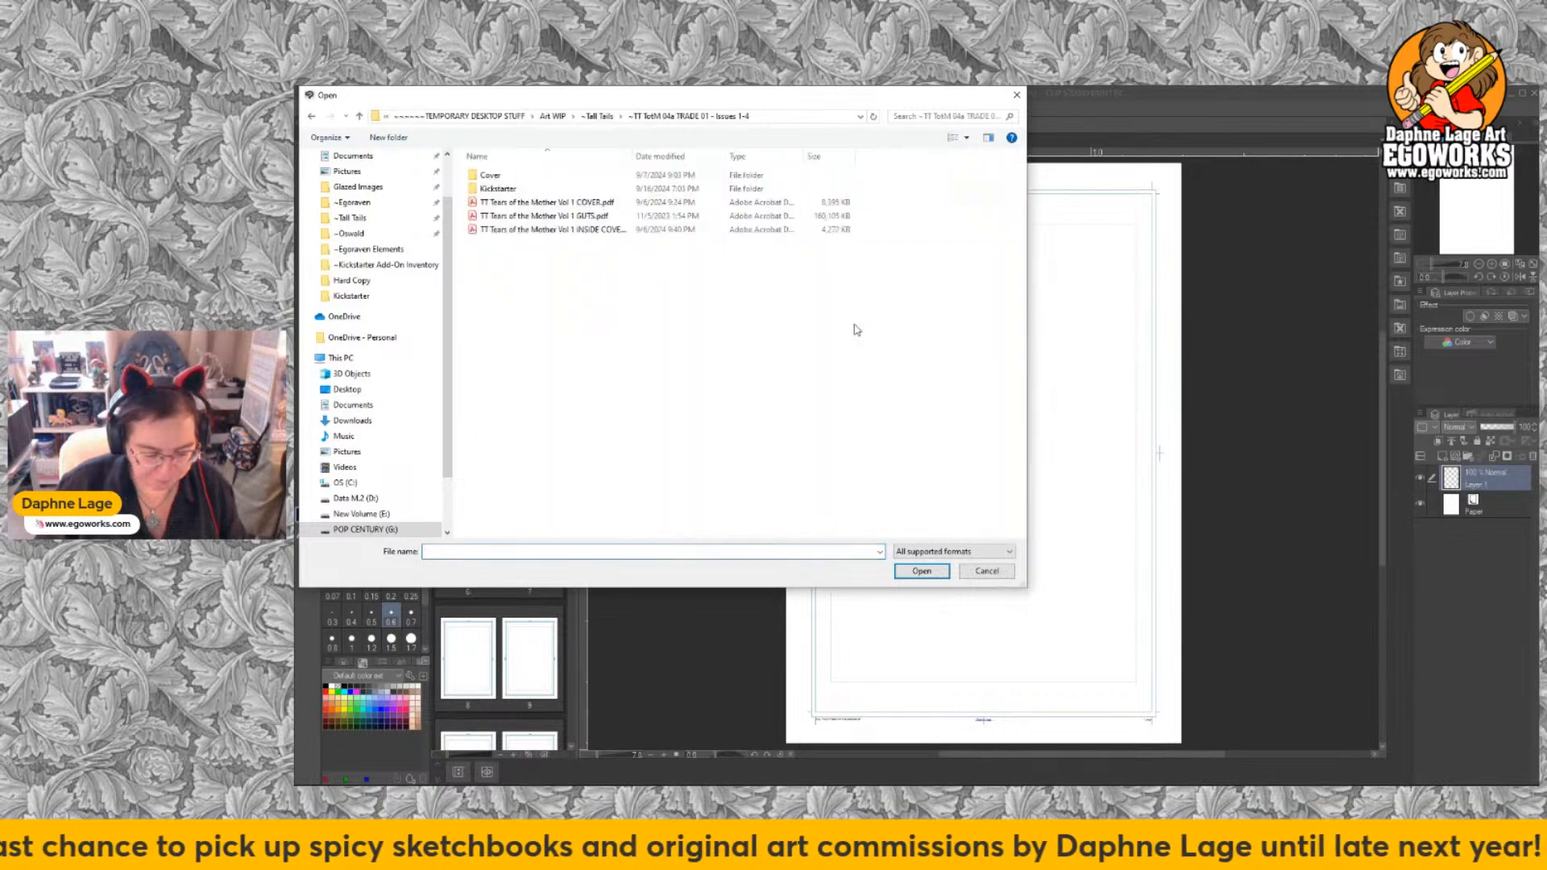
pyautogui.doubleClick(520, 177)
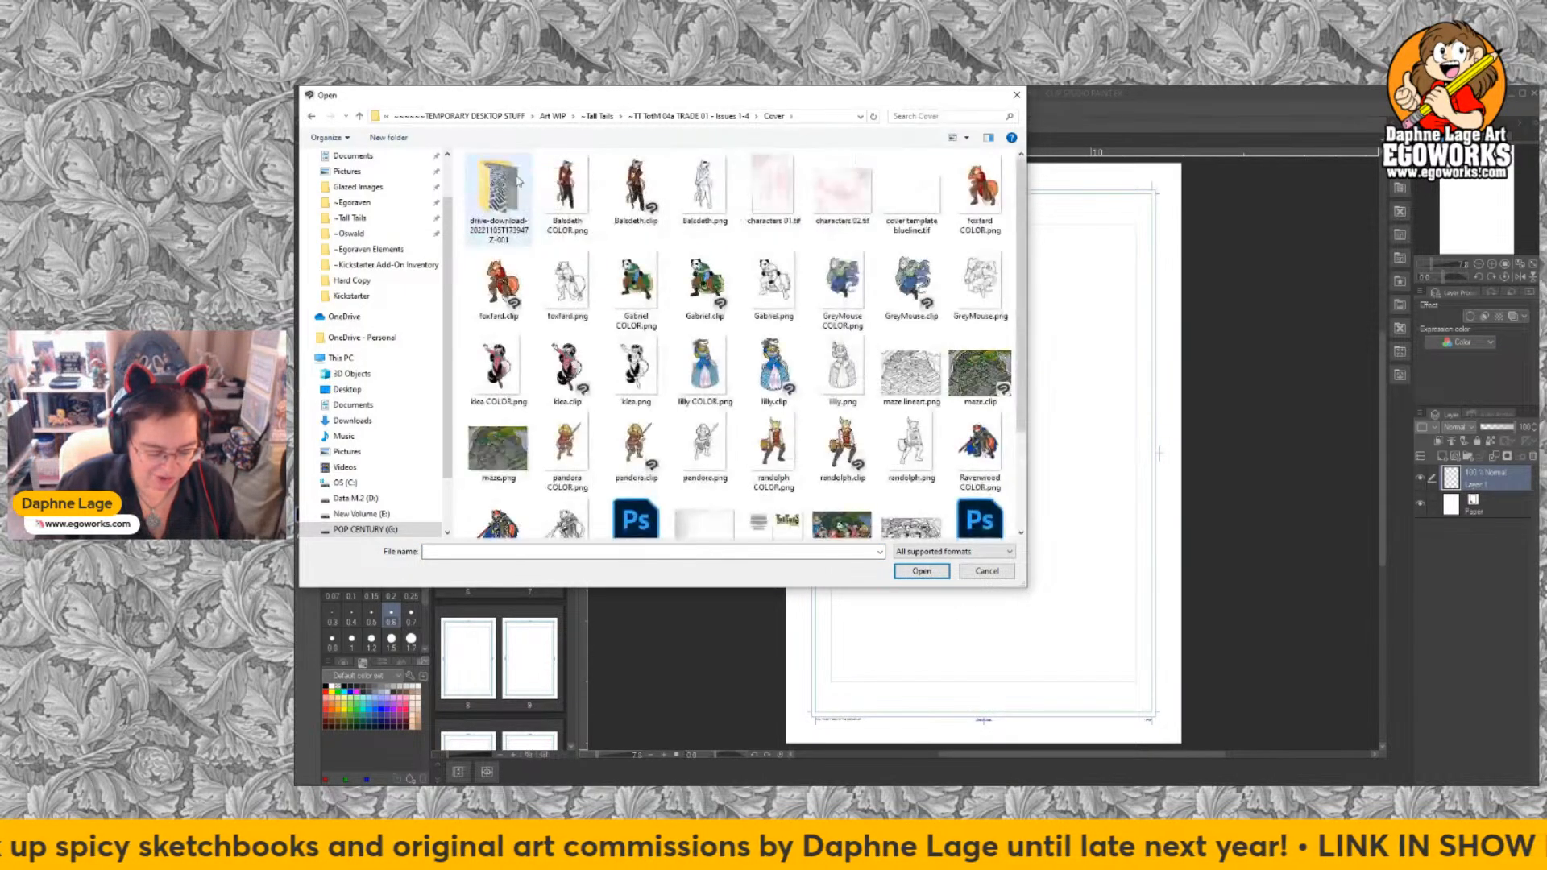
pyautogui.doubleClick(571, 201)
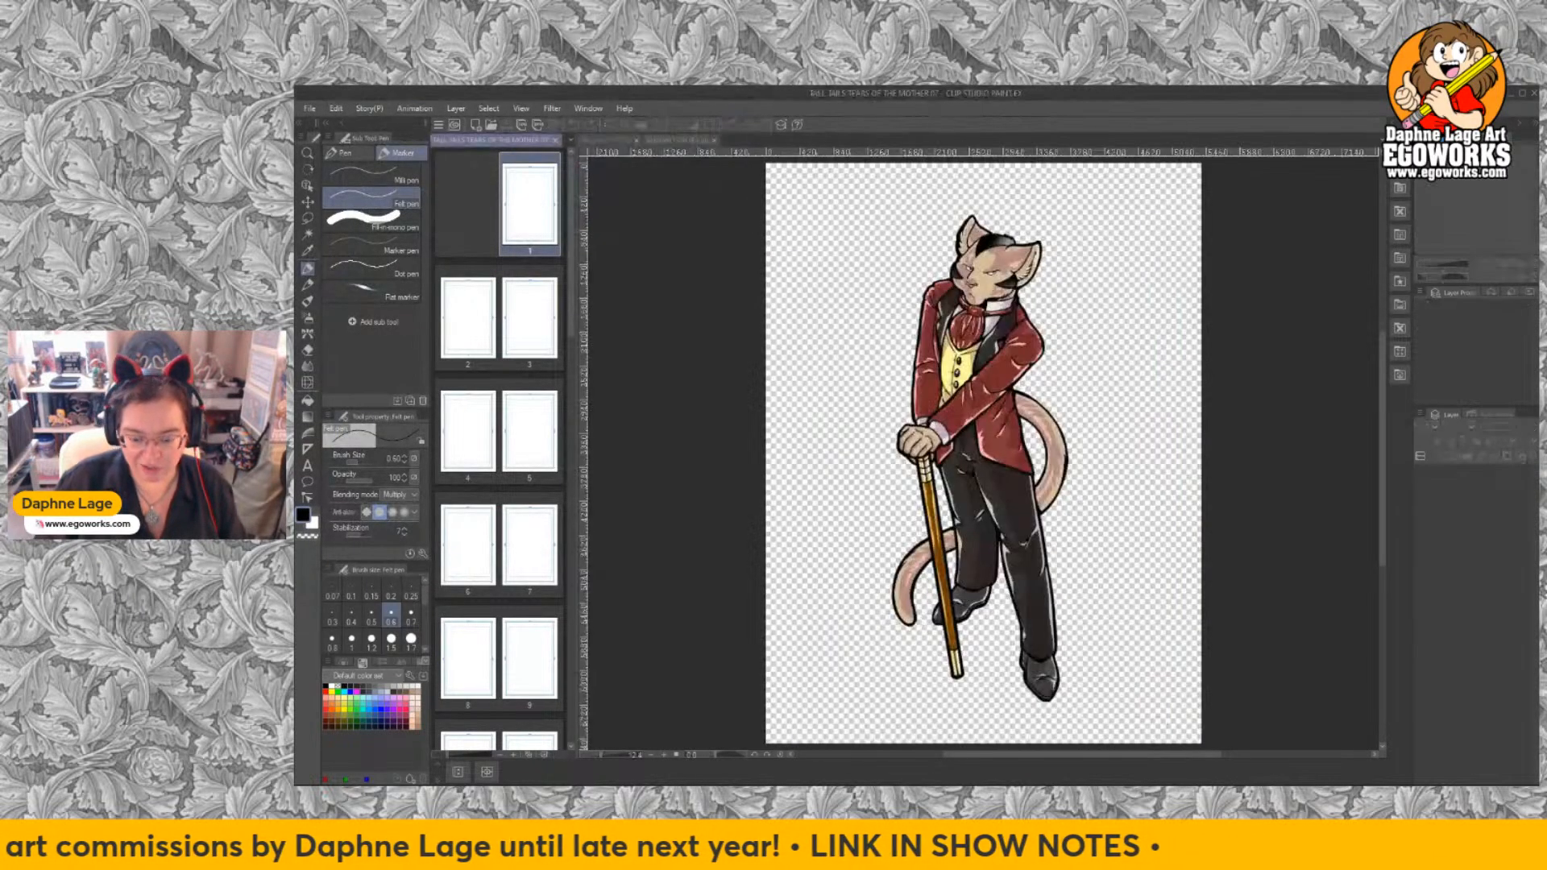
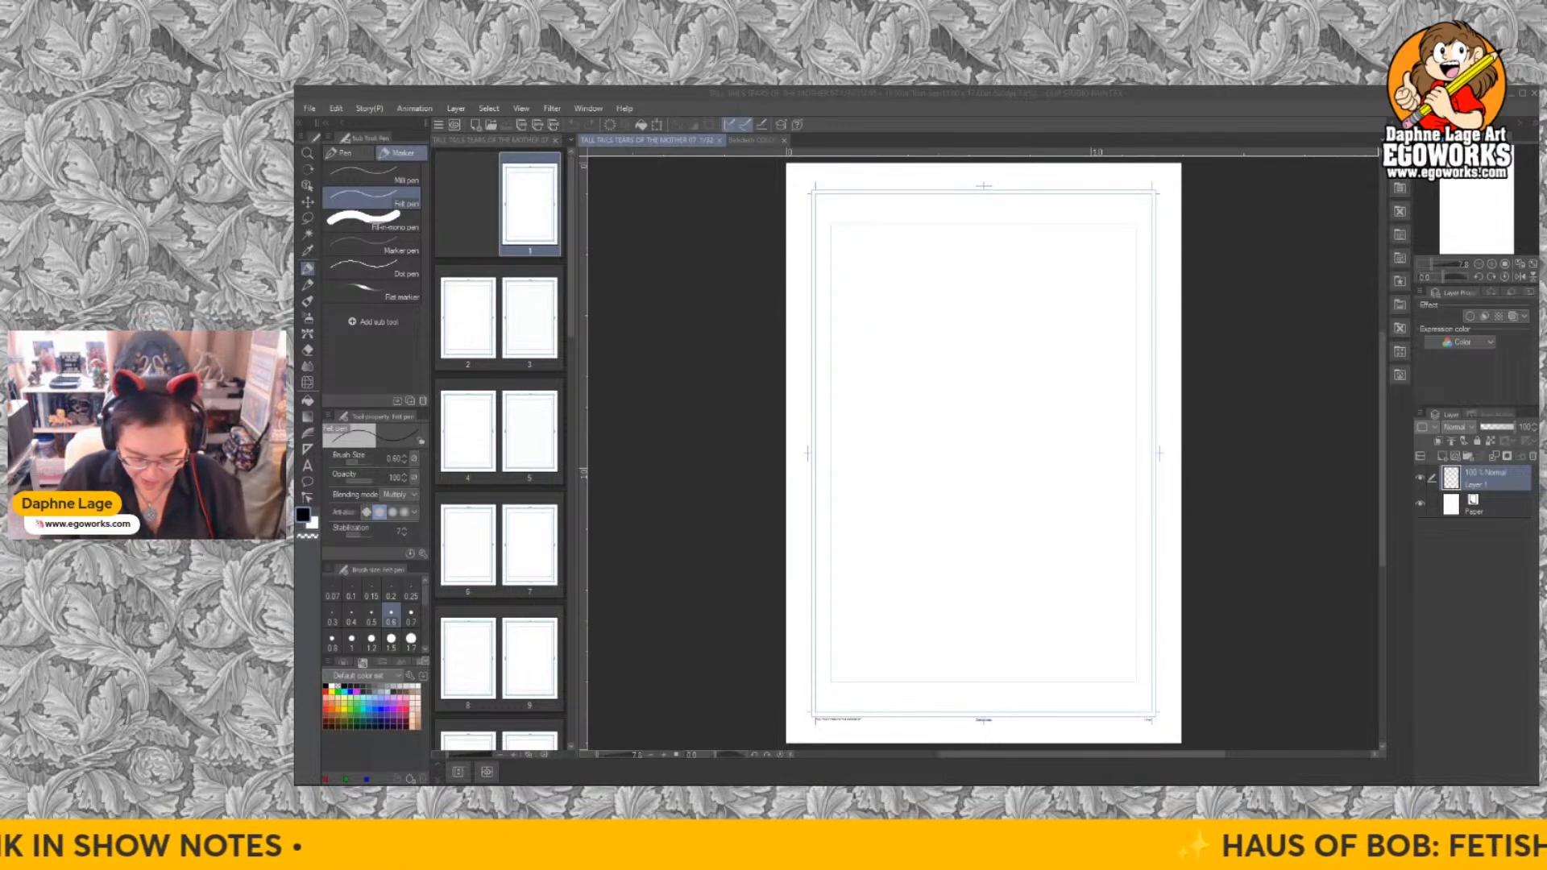
# Sketch tall jagged rocks across the lower half of page 1 with the Mechanical pencil, undoing an unwanted stroke.
pyautogui.click(1049, 457)
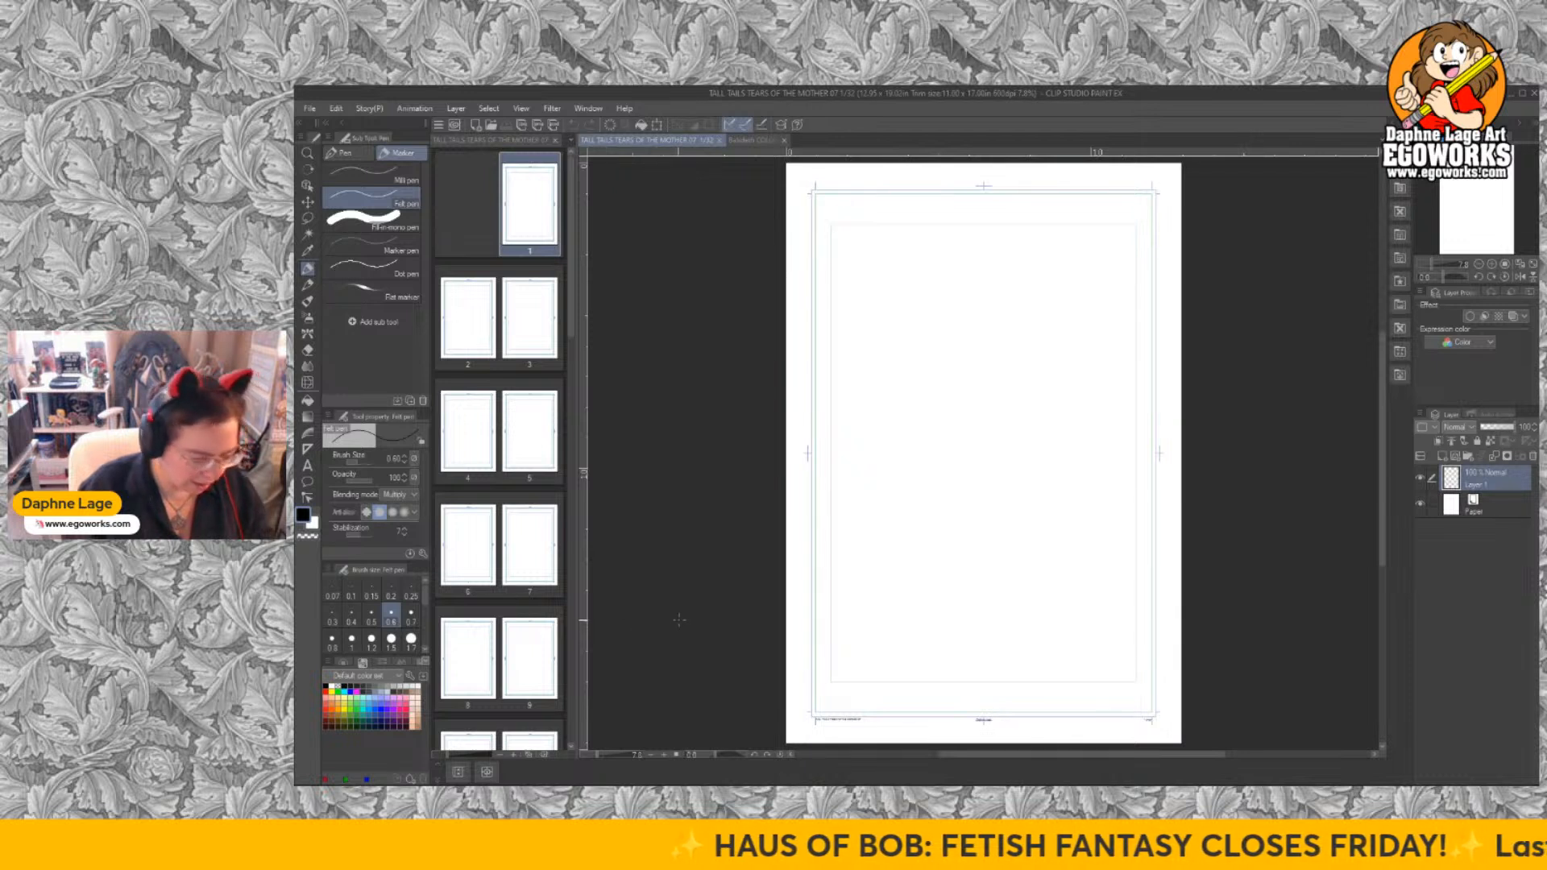
pyautogui.press('p')
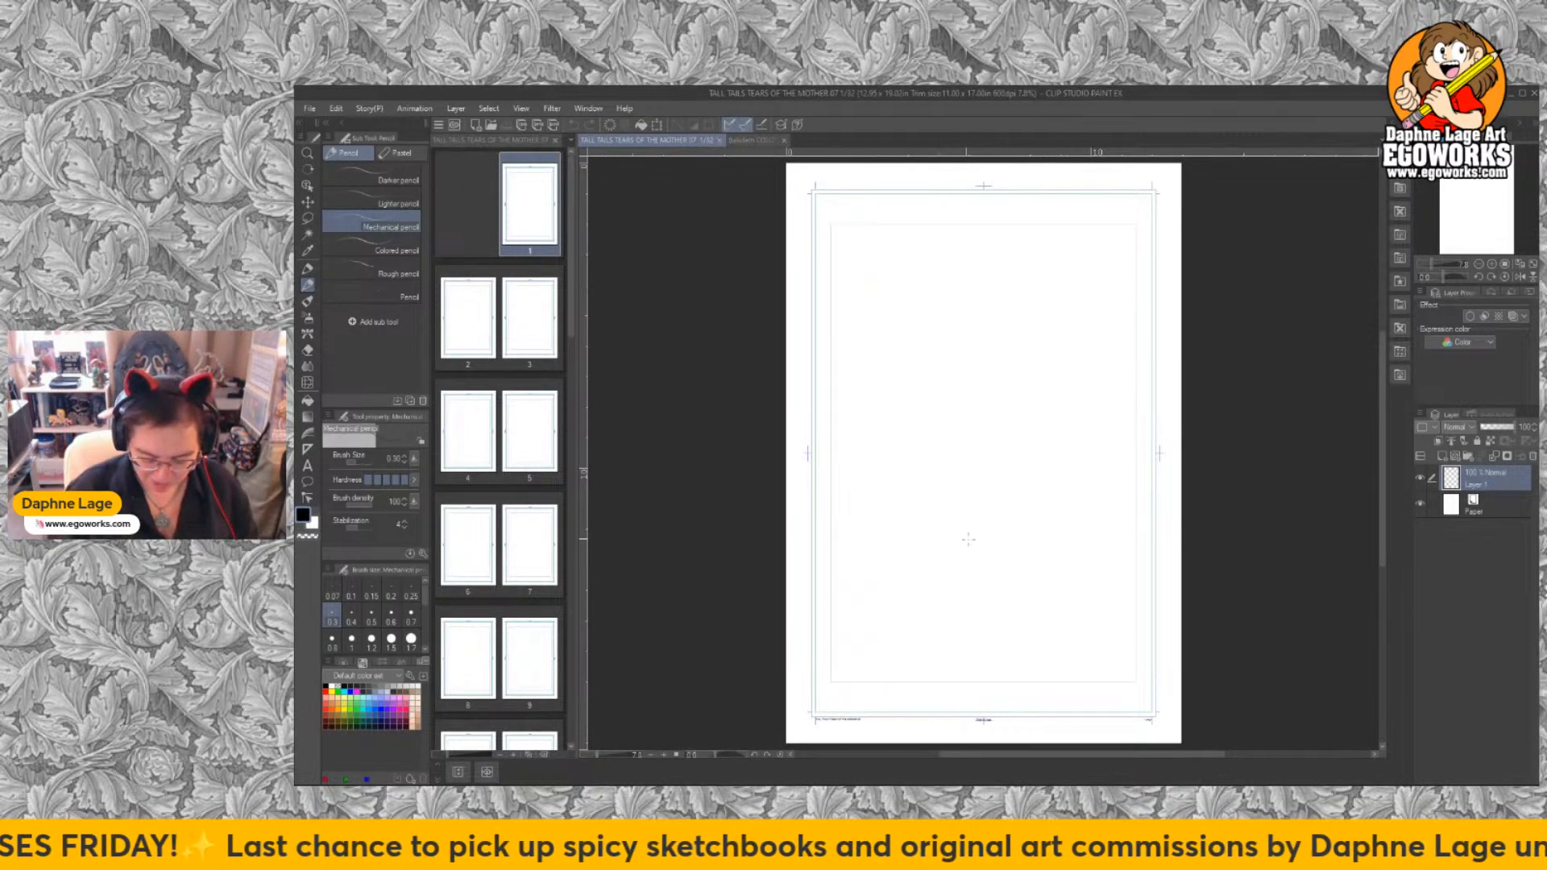
pyautogui.moveTo(830, 556)
pyautogui.mouseDown()
pyautogui.moveTo(828, 578)
pyautogui.moveTo(838, 551)
pyautogui.mouseUp()
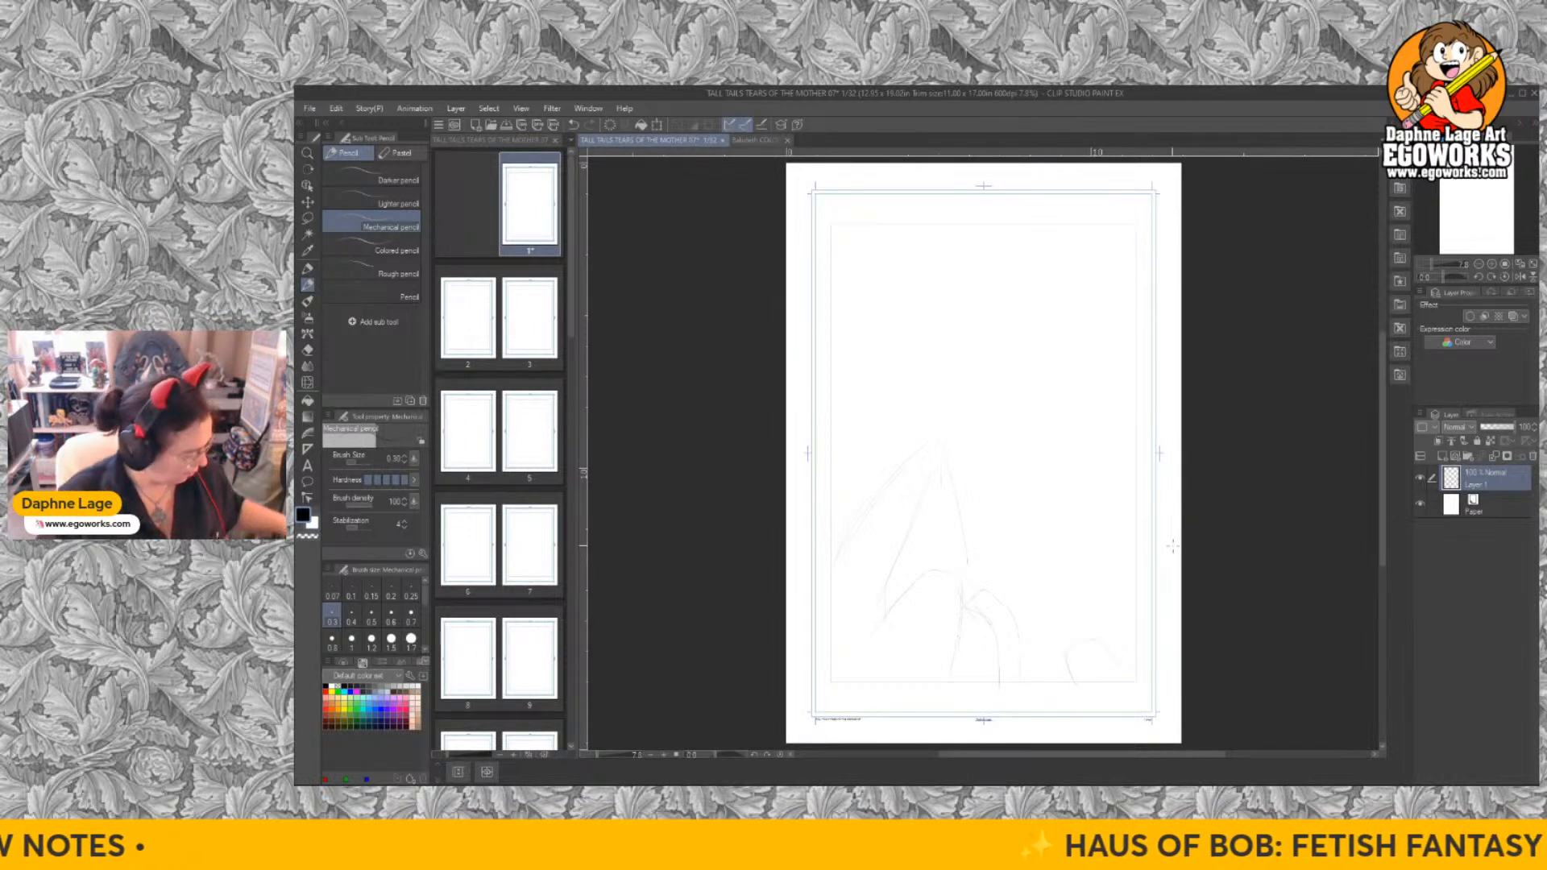
pyautogui.hotkey('ctrl', 'z')
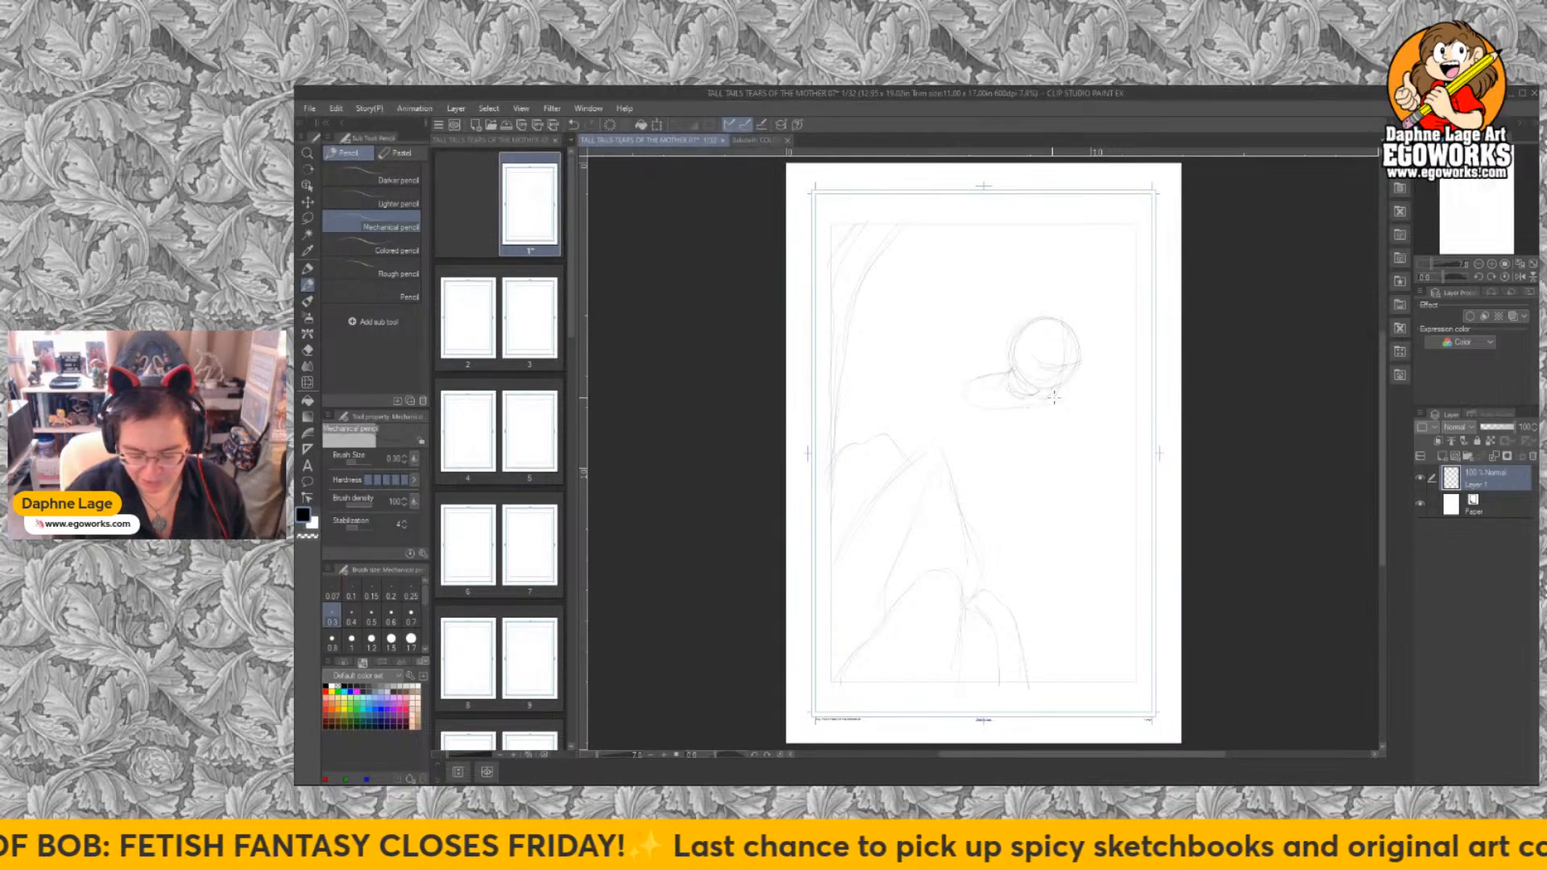
# Sketch the figure's shoulder joint and ribcage, and the arm reaching down to a hand gripping the rock peak.
pyautogui.moveTo(954, 381); pyautogui.dragTo(957, 380)
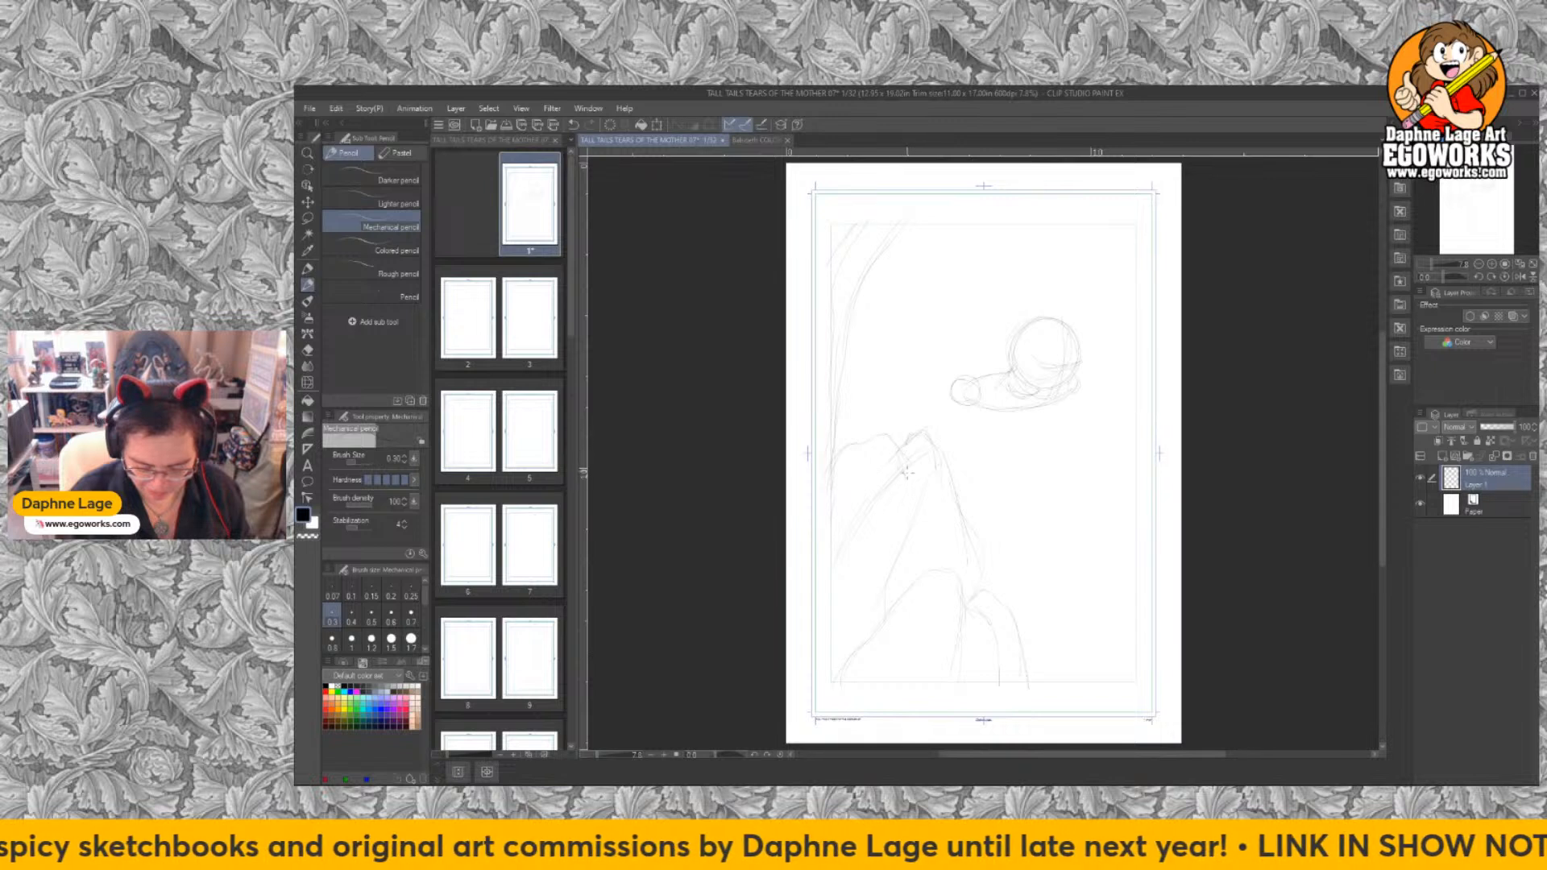
pyautogui.moveTo(922, 439); pyautogui.dragTo(900, 461)
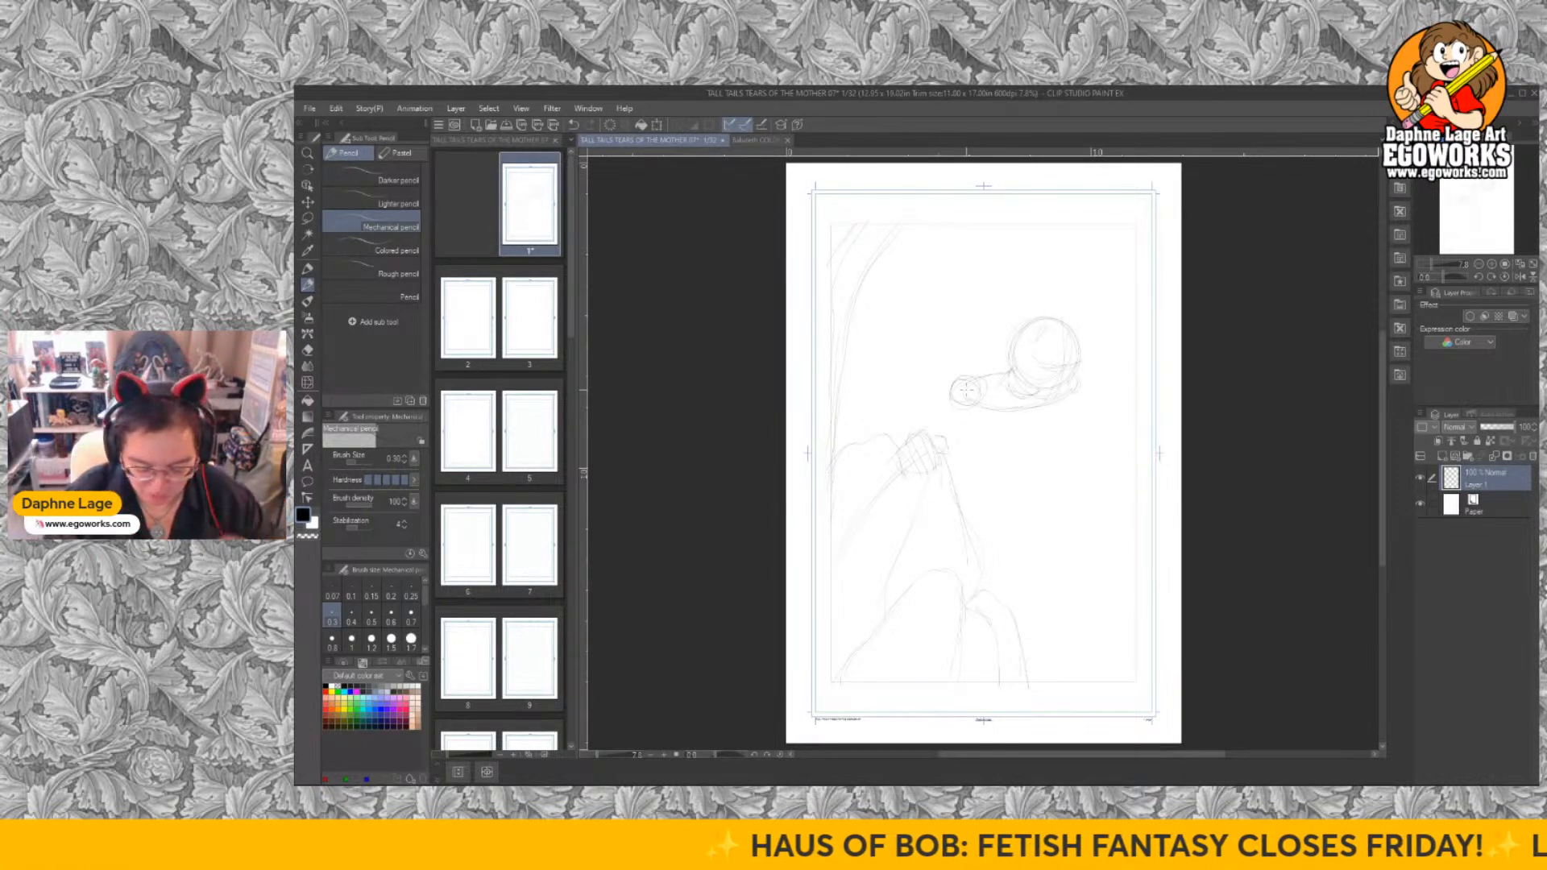
pyautogui.moveTo(1075, 403); pyautogui.dragTo(1017, 452)
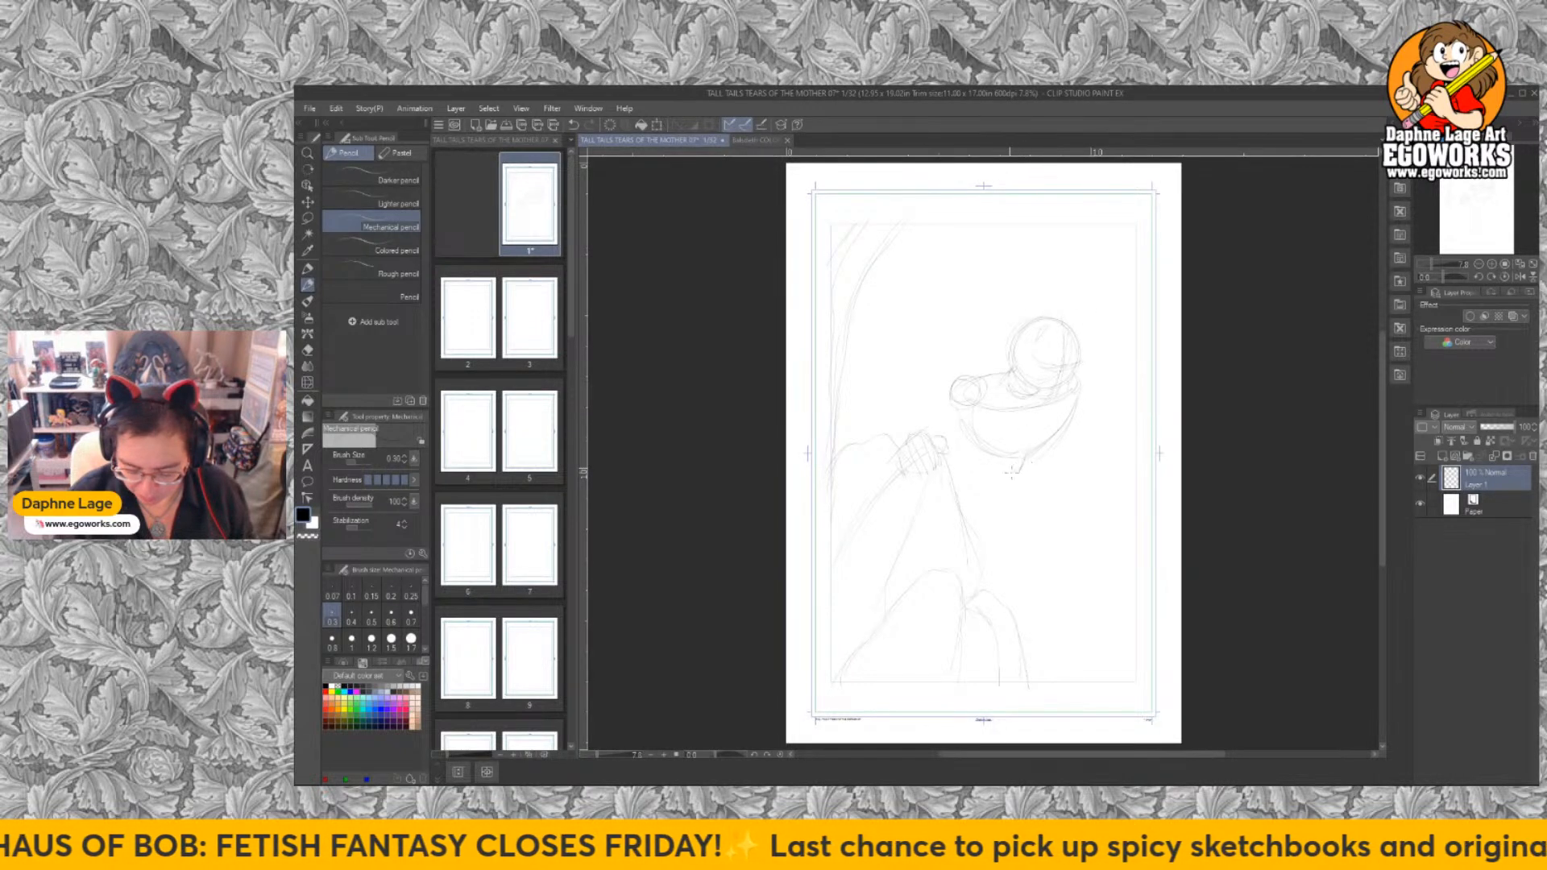
pyautogui.moveTo(955, 393); pyautogui.dragTo(909, 427)
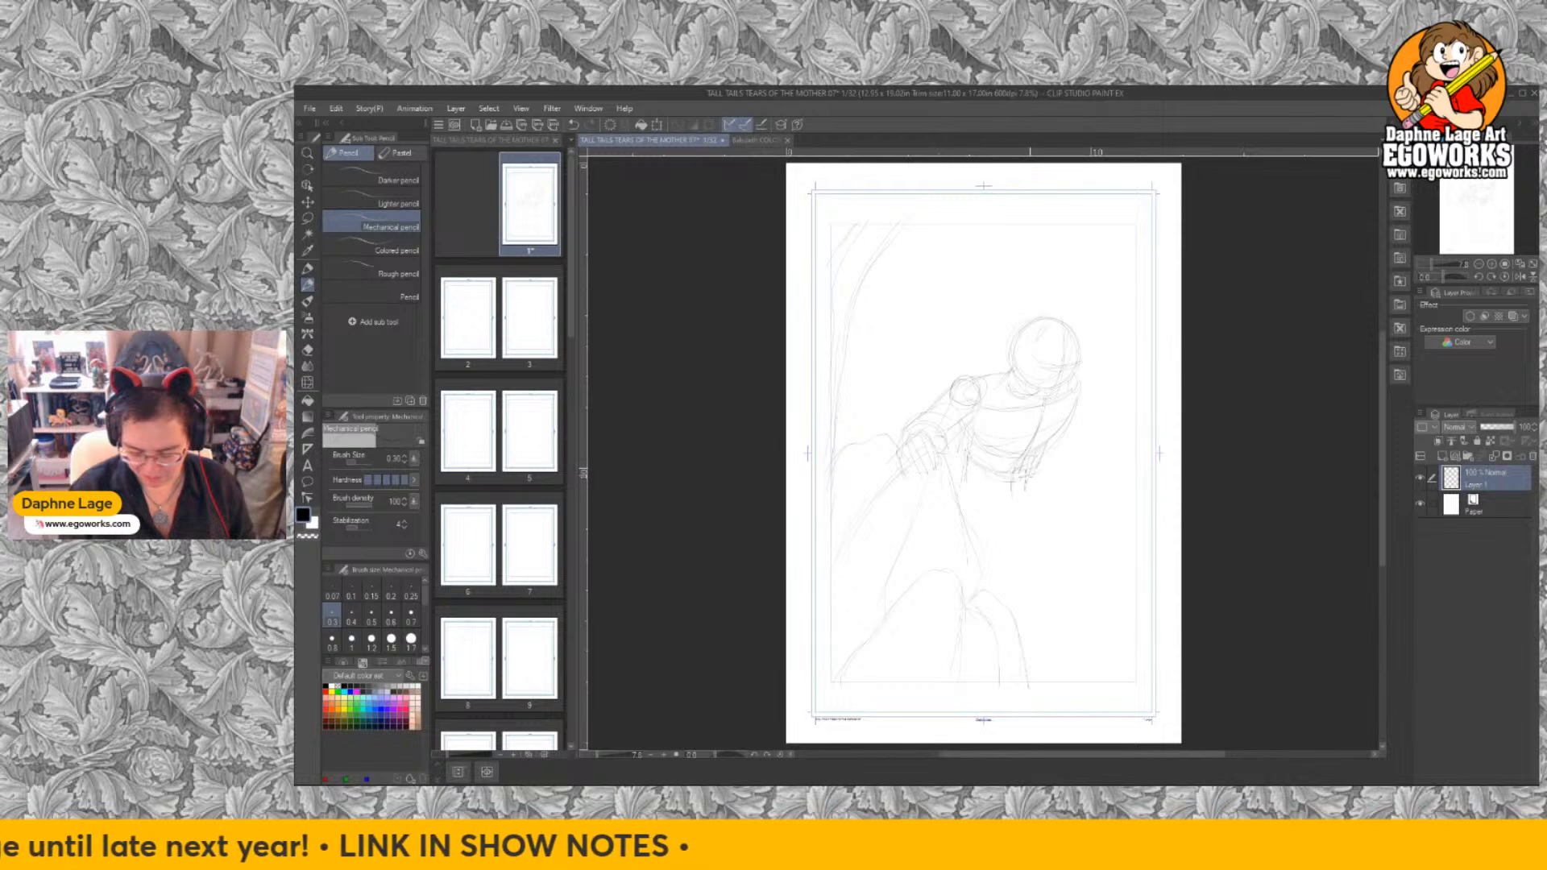
# Block in the figure's waist and sides, adding the torso's curved centre line and horizontal contour lines.
pyautogui.moveTo(1050, 440); pyautogui.dragTo(1034, 489)
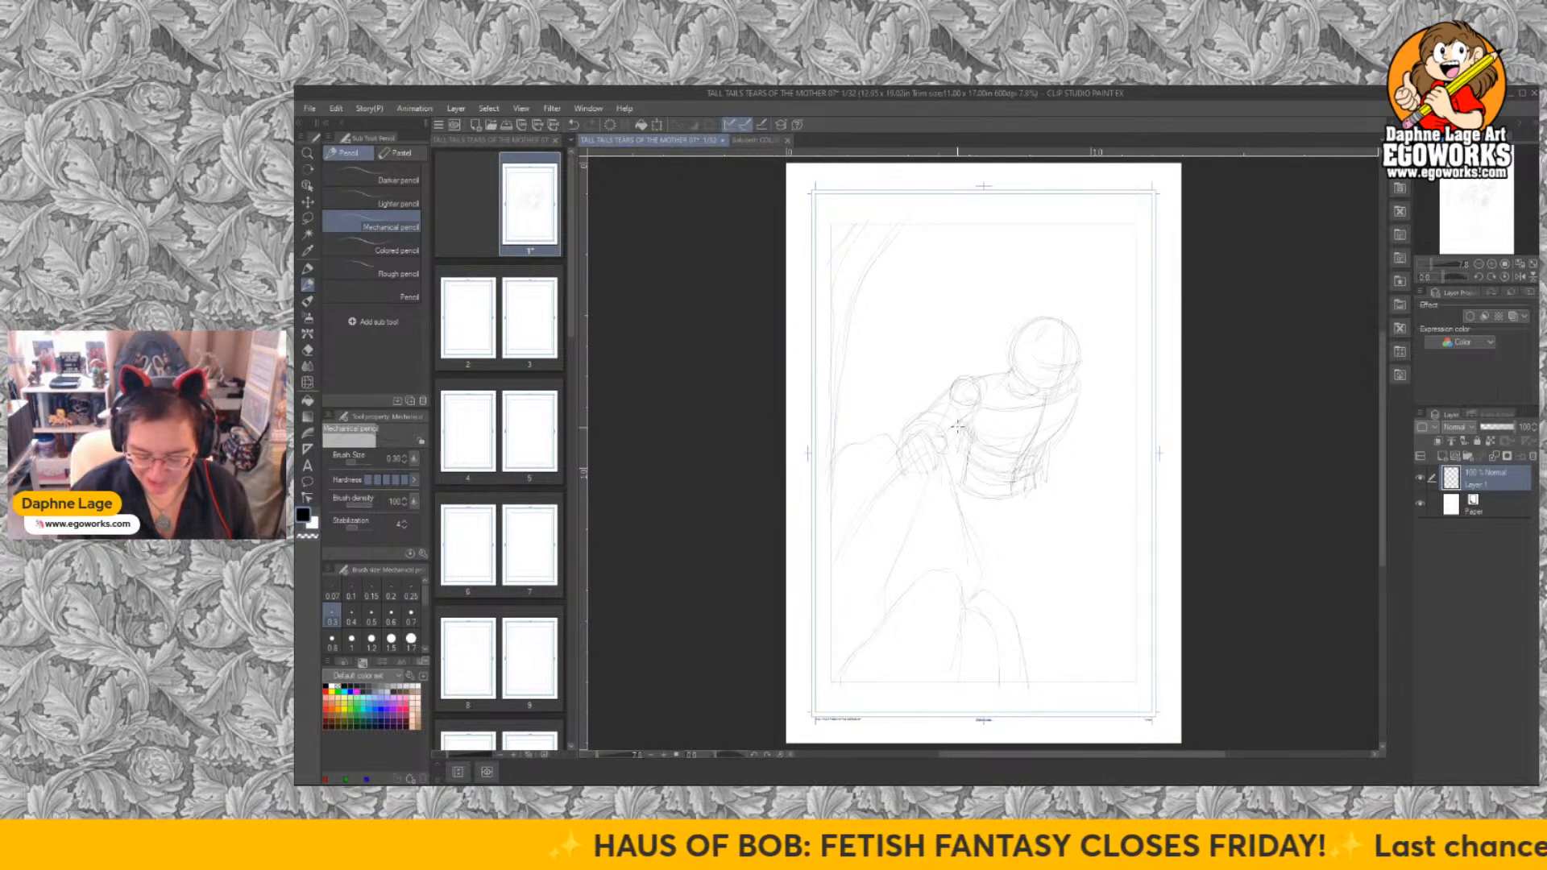
pyautogui.moveTo(1024, 495)
pyautogui.mouseDown()
pyautogui.moveTo(1035, 423)
pyautogui.moveTo(1014, 492)
pyautogui.mouseUp()
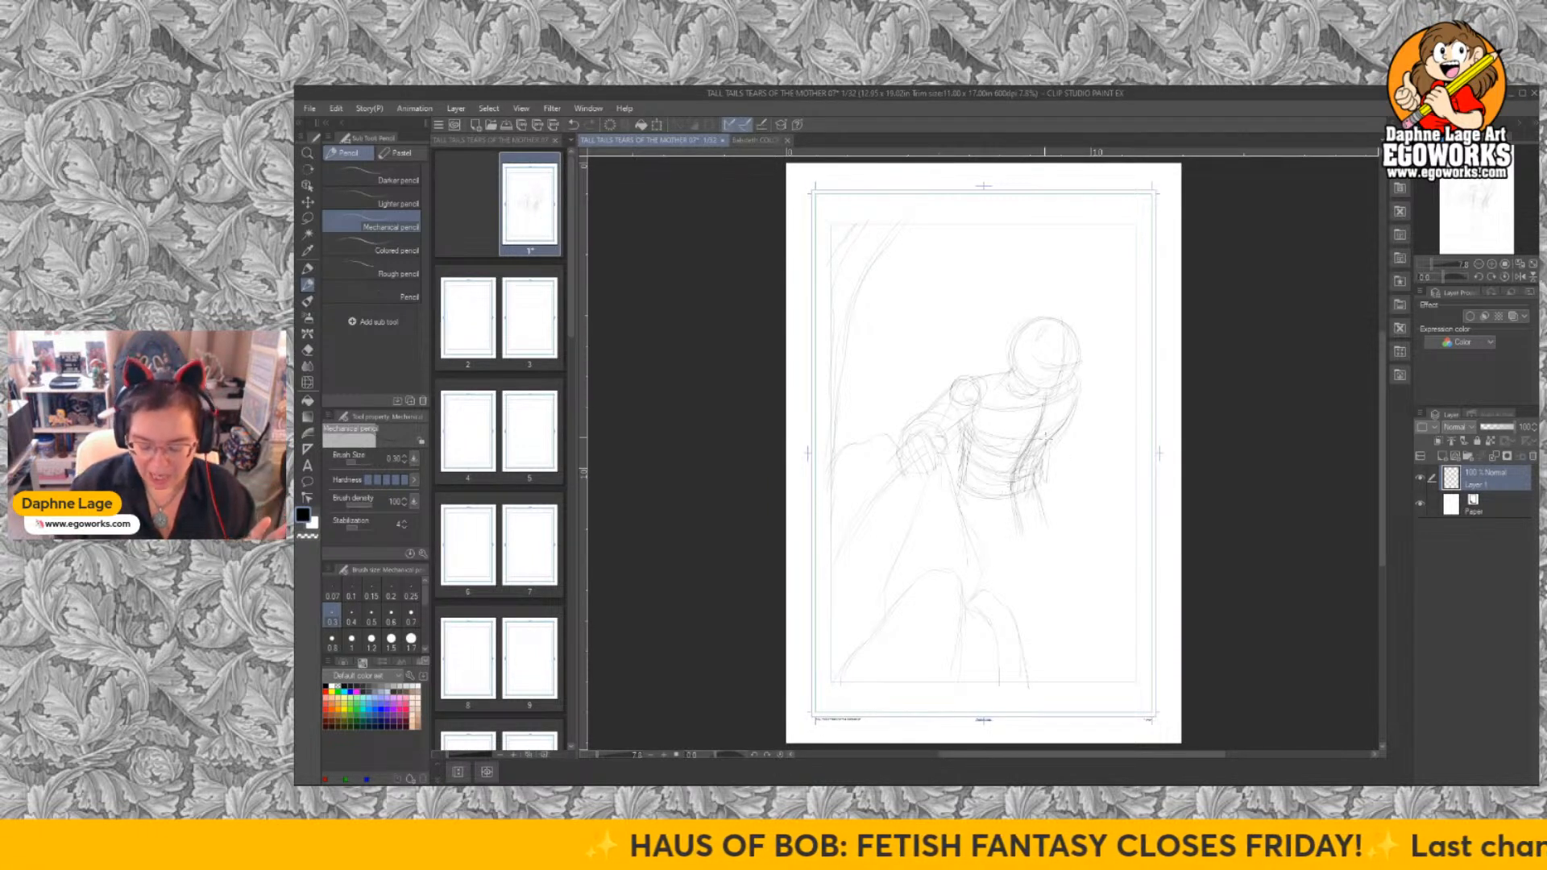
pyautogui.moveTo(967, 441); pyautogui.dragTo(966, 419)
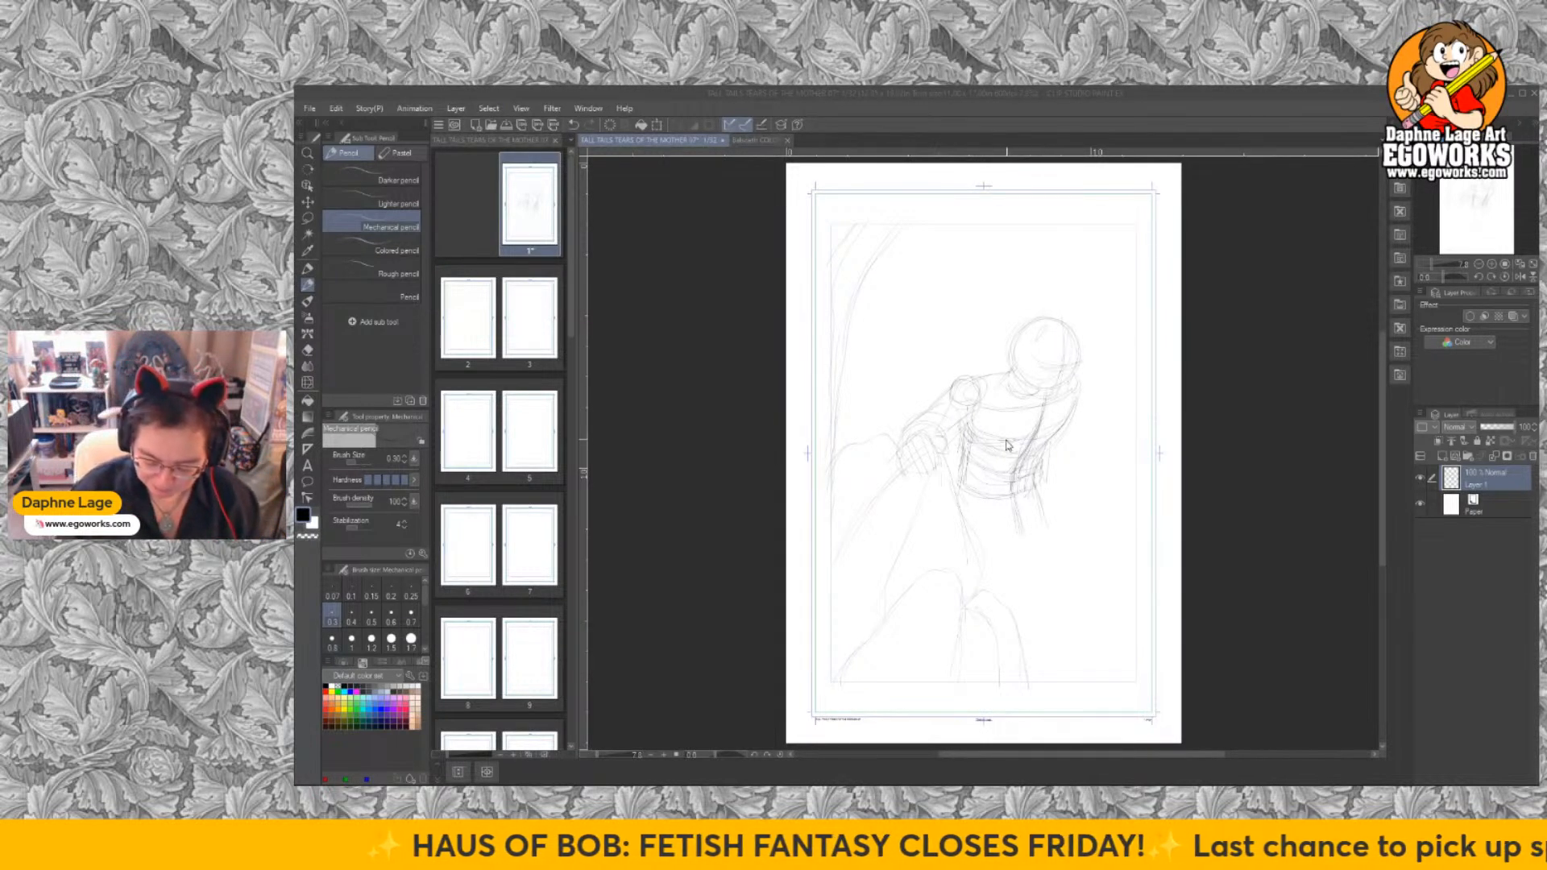
pyautogui.moveTo(983, 441); pyautogui.dragTo(1024, 443)
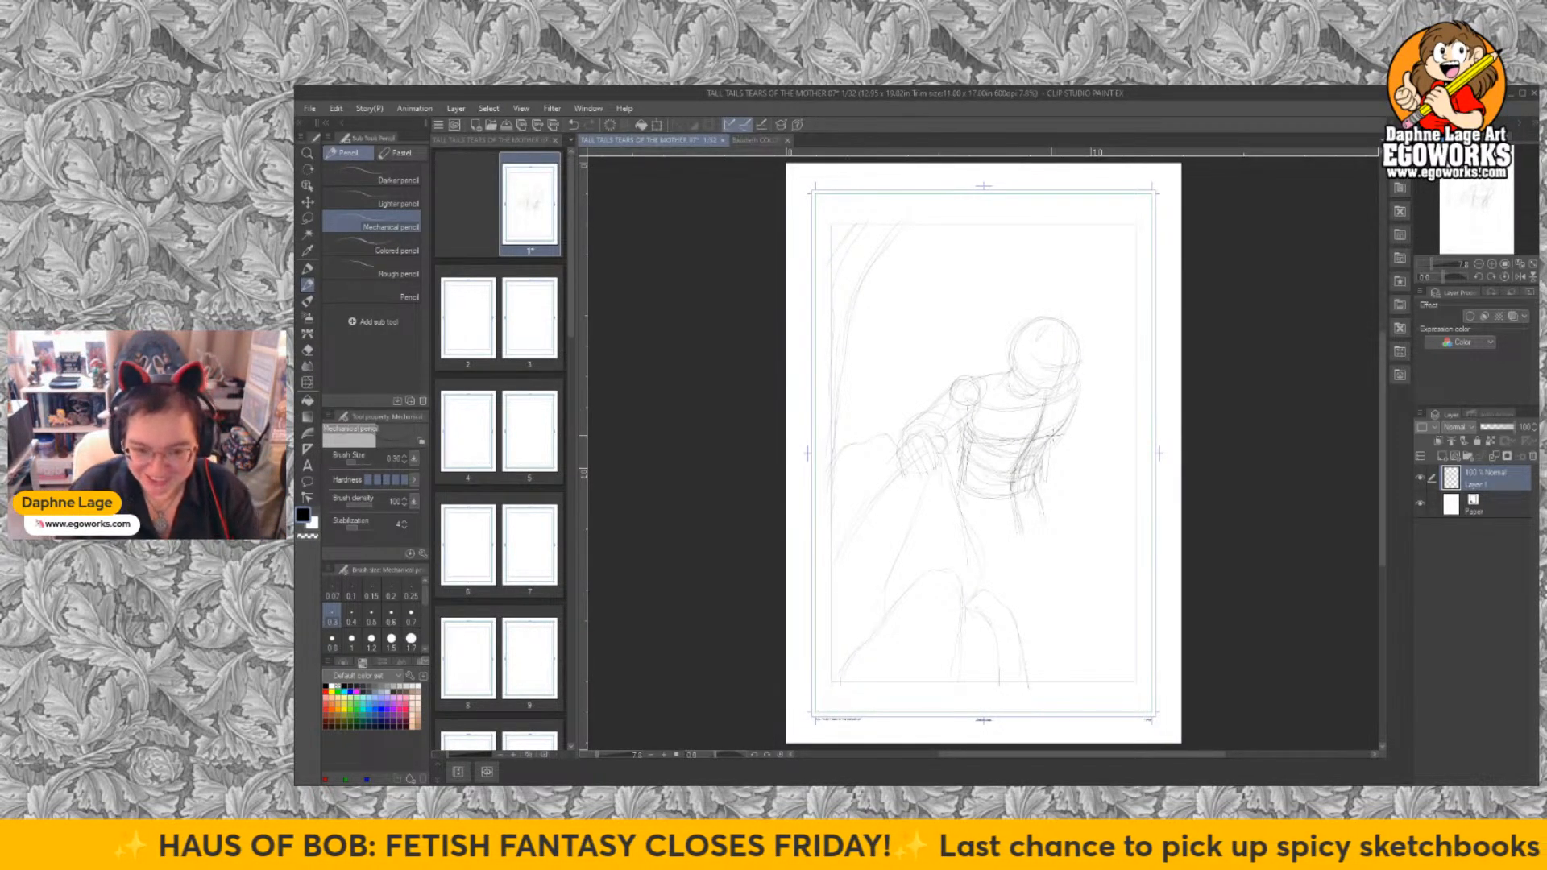
pyautogui.moveTo(1080, 390)
pyautogui.mouseDown()
pyautogui.moveTo(998, 436)
pyautogui.moveTo(1032, 439)
pyautogui.mouseUp()
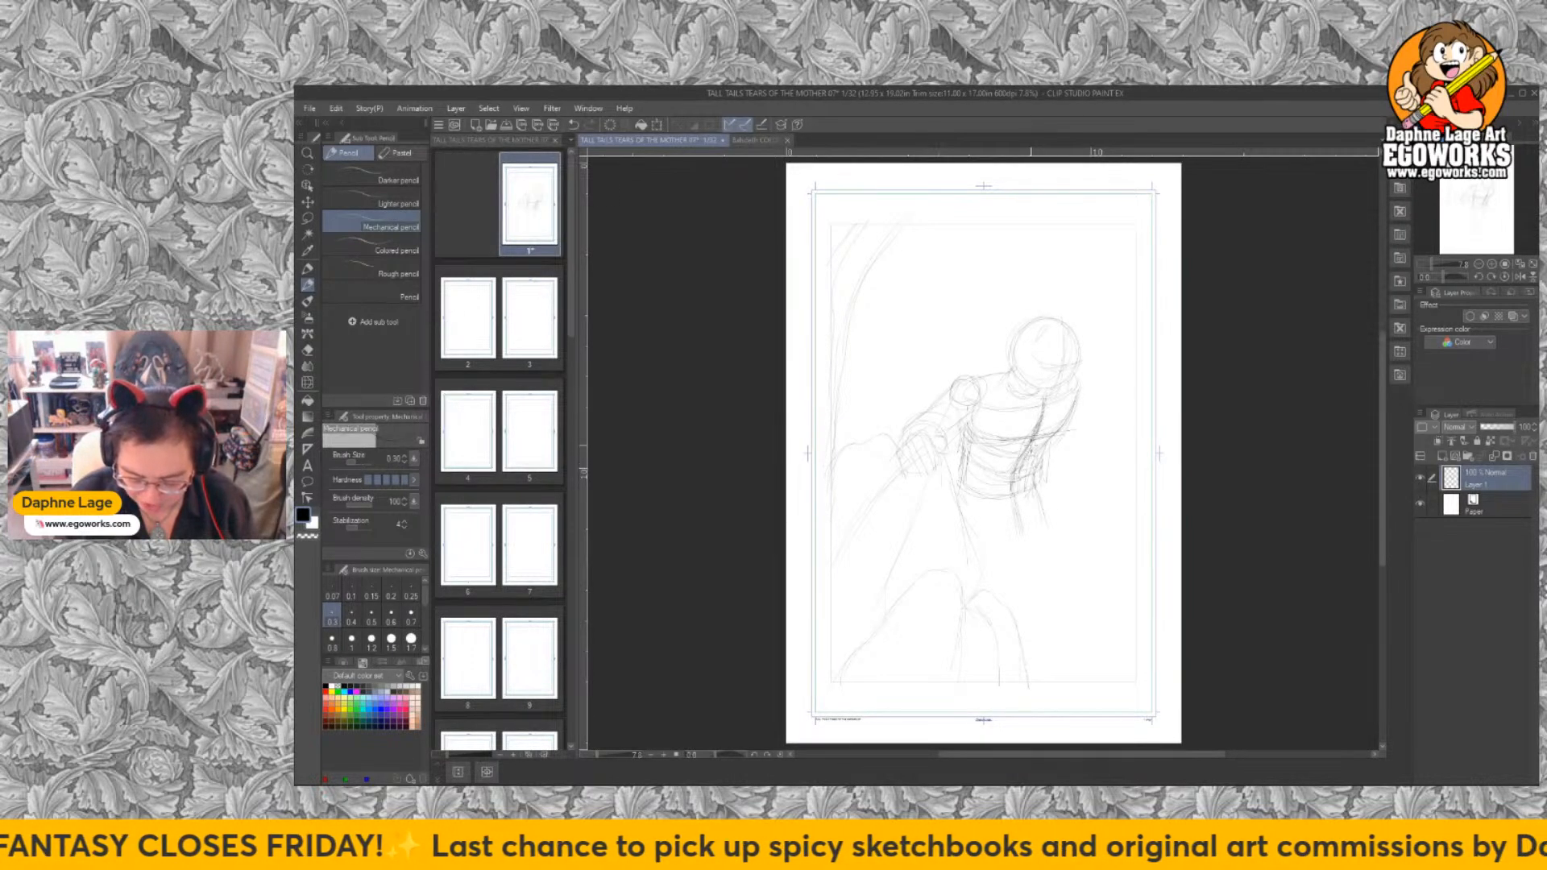
pyautogui.moveTo(1028, 453); pyautogui.dragTo(1015, 479)
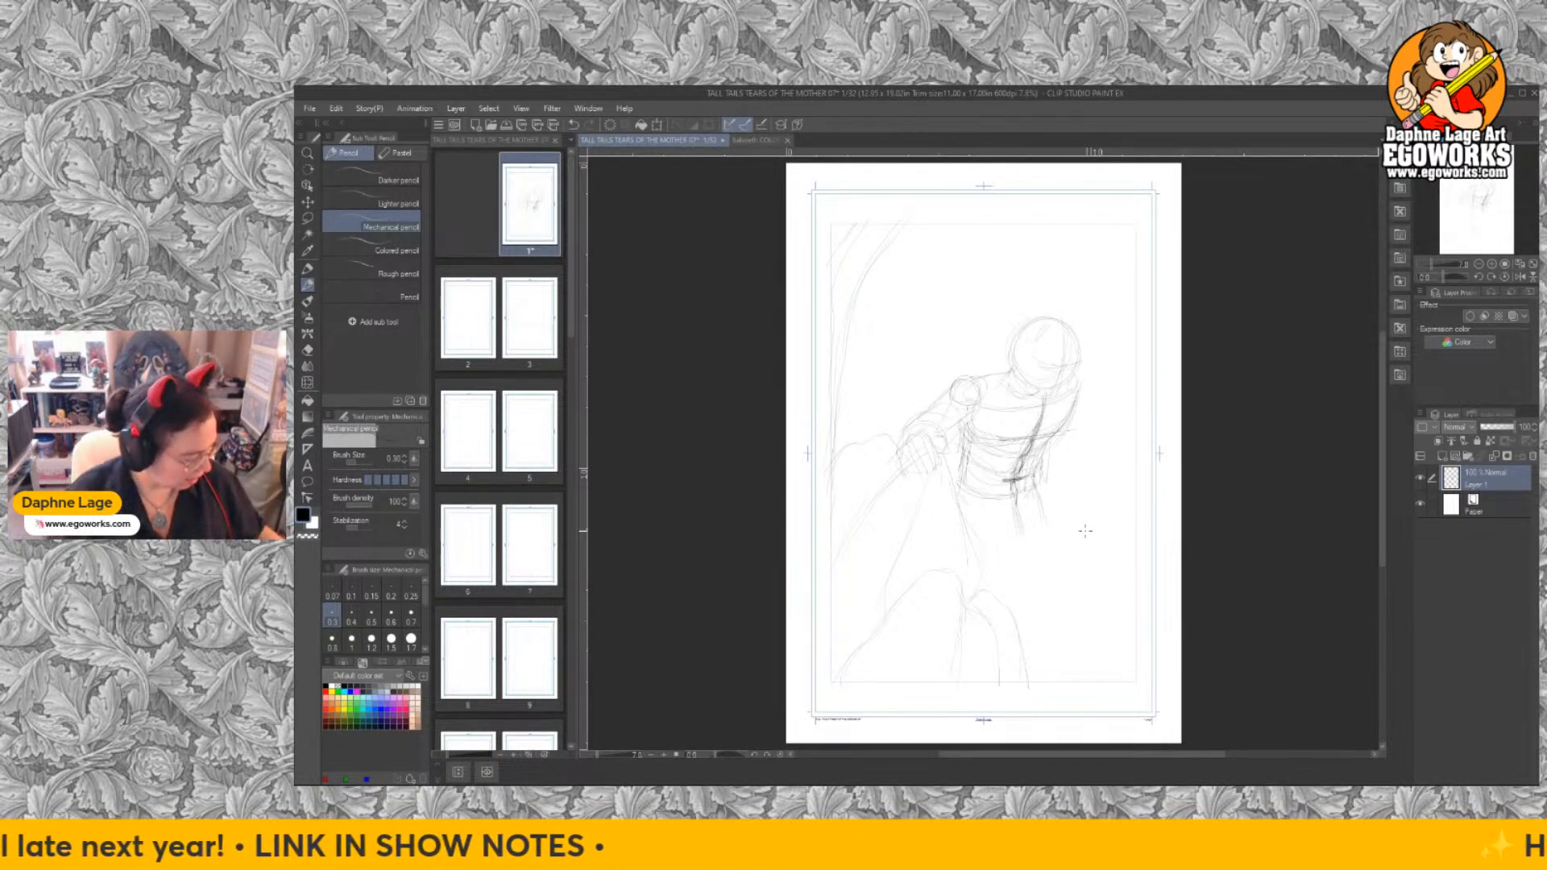
# Clean up and redraw the figure's abdomen and centre line, extending the contours into a rounded pelvis with the Mechanical pencil.
pyautogui.press('e')
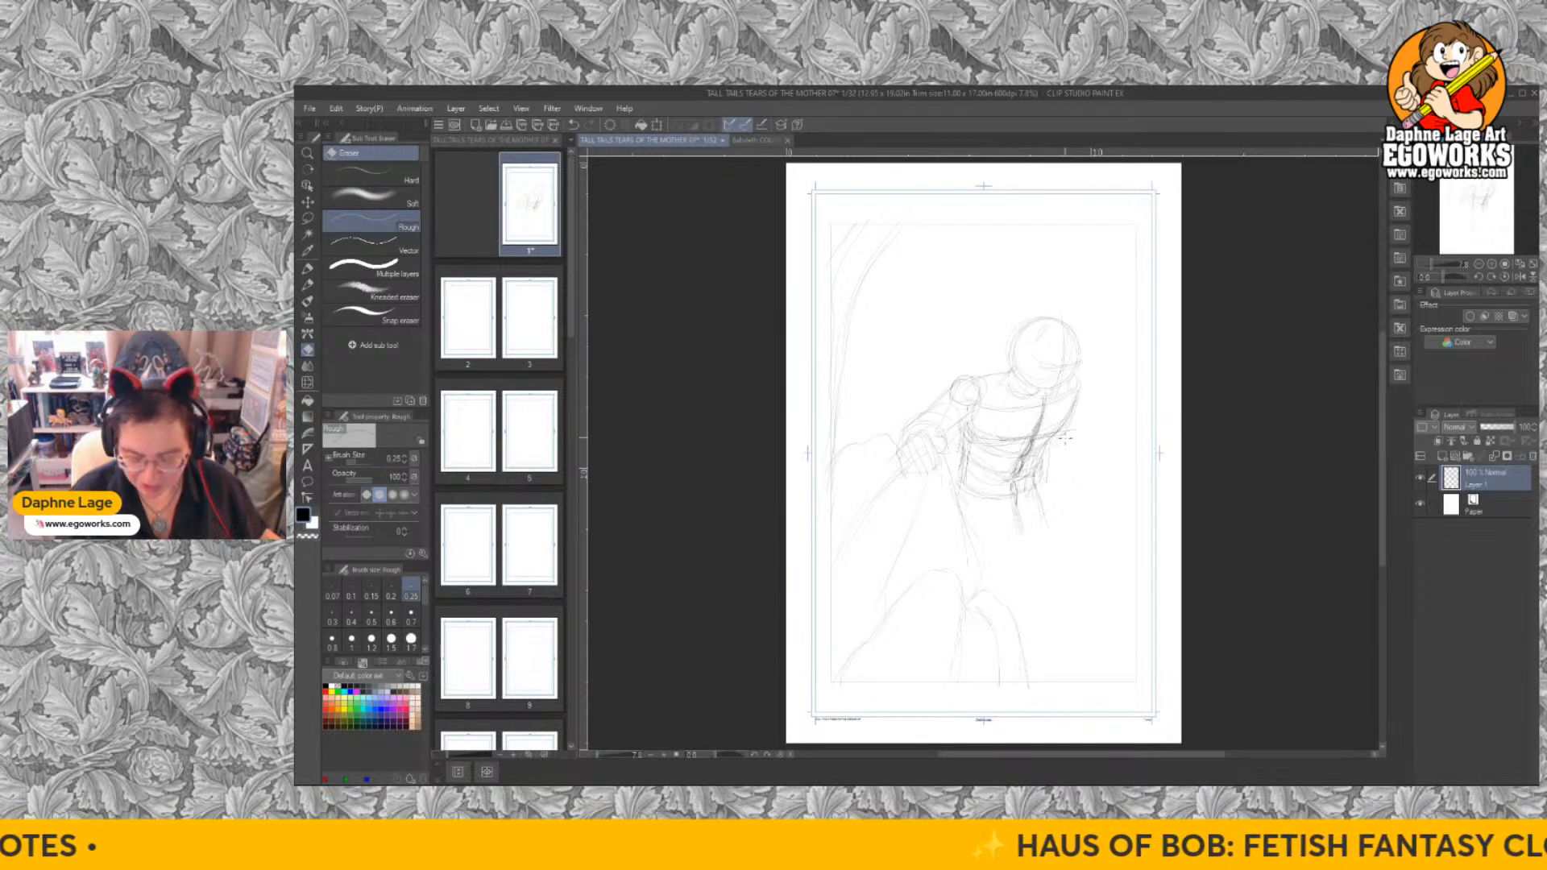
pyautogui.press('p')
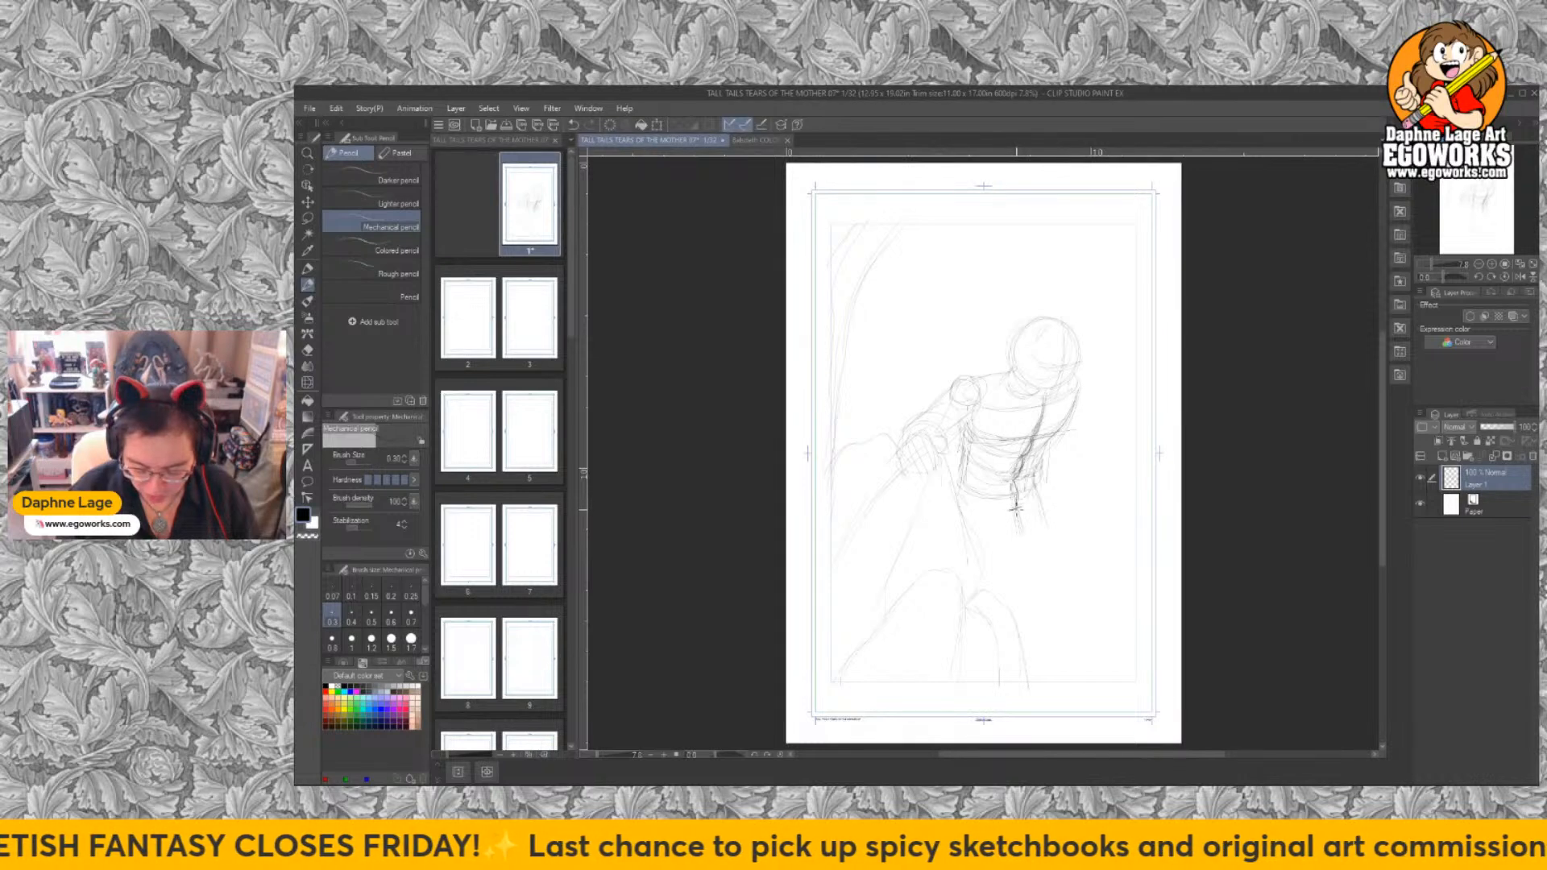
pyautogui.hotkey('ctrl', 'z')
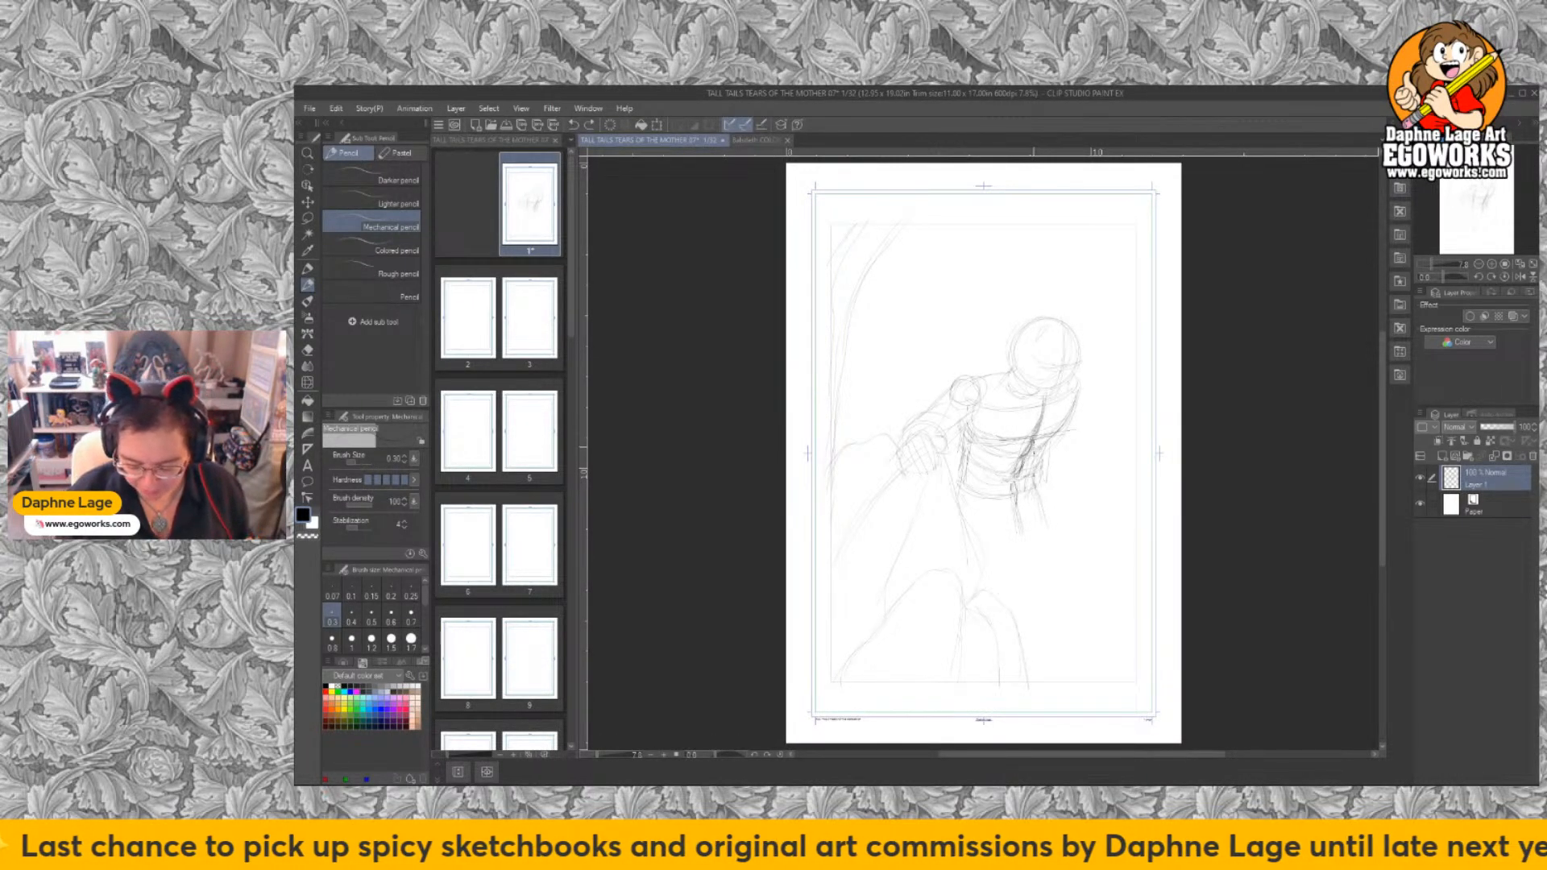
pyautogui.moveTo(1023, 456); pyautogui.dragTo(1010, 482)
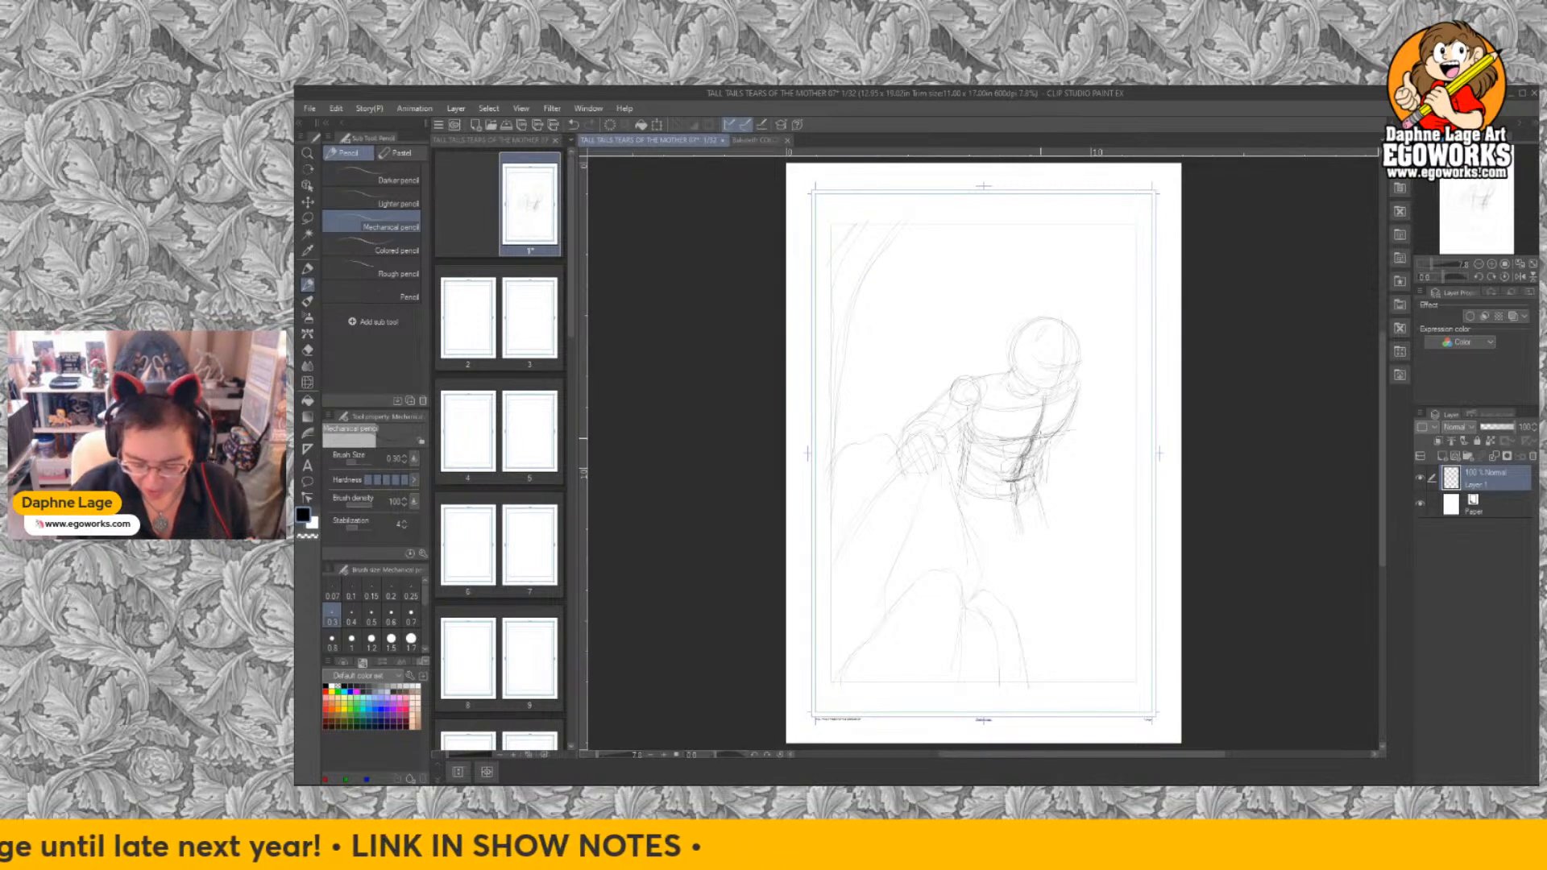
pyautogui.moveTo(1006, 452); pyautogui.dragTo(1019, 468)
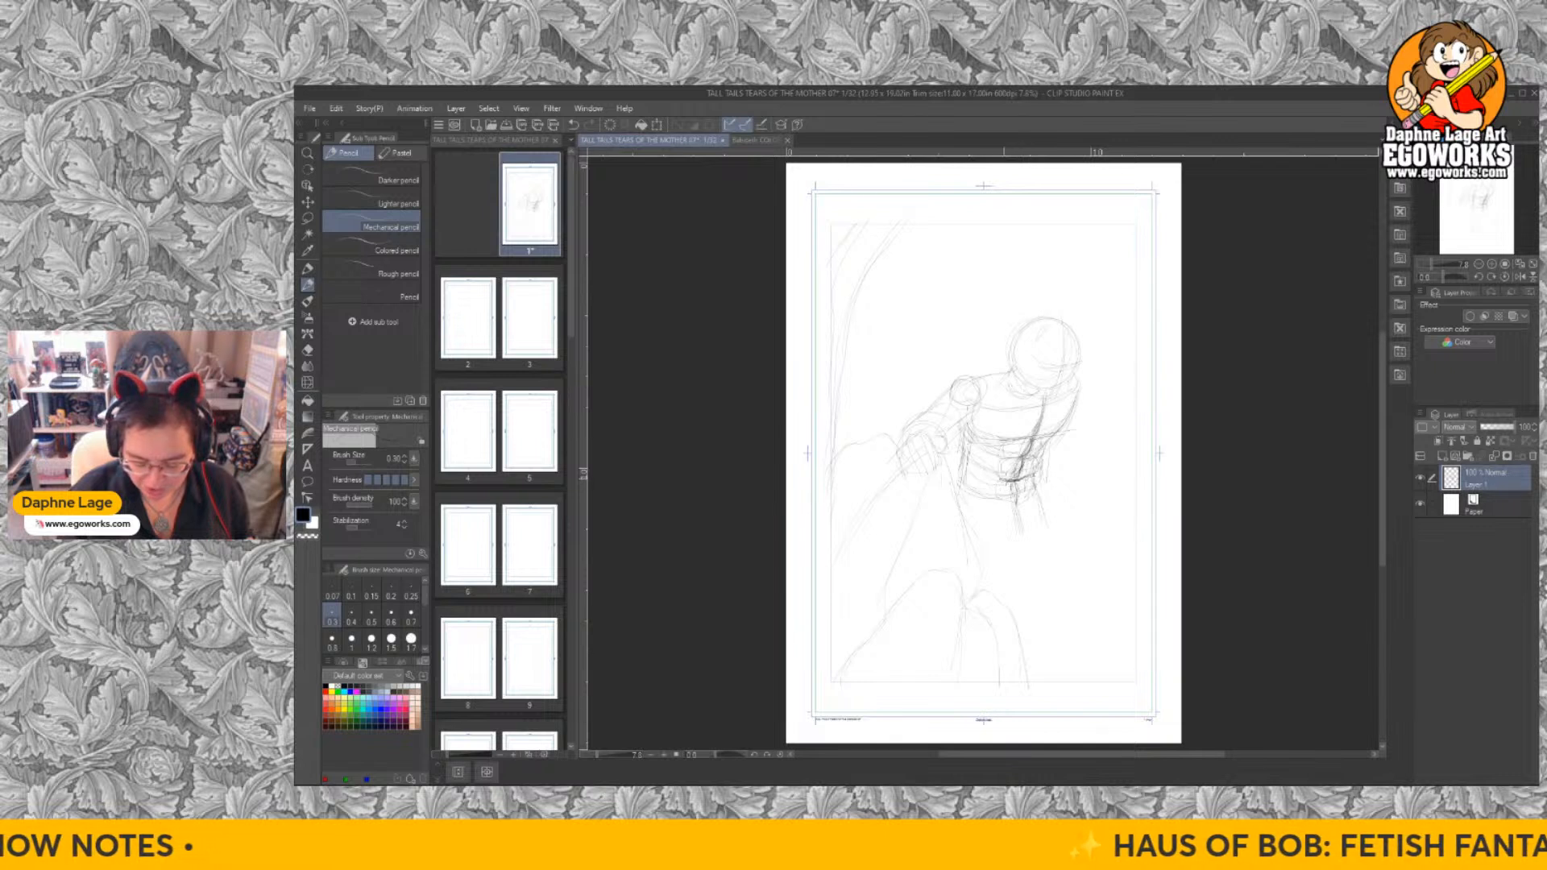
pyautogui.moveTo(1017, 484)
pyautogui.mouseDown()
pyautogui.moveTo(997, 497)
pyautogui.moveTo(1018, 546)
pyautogui.mouseUp()
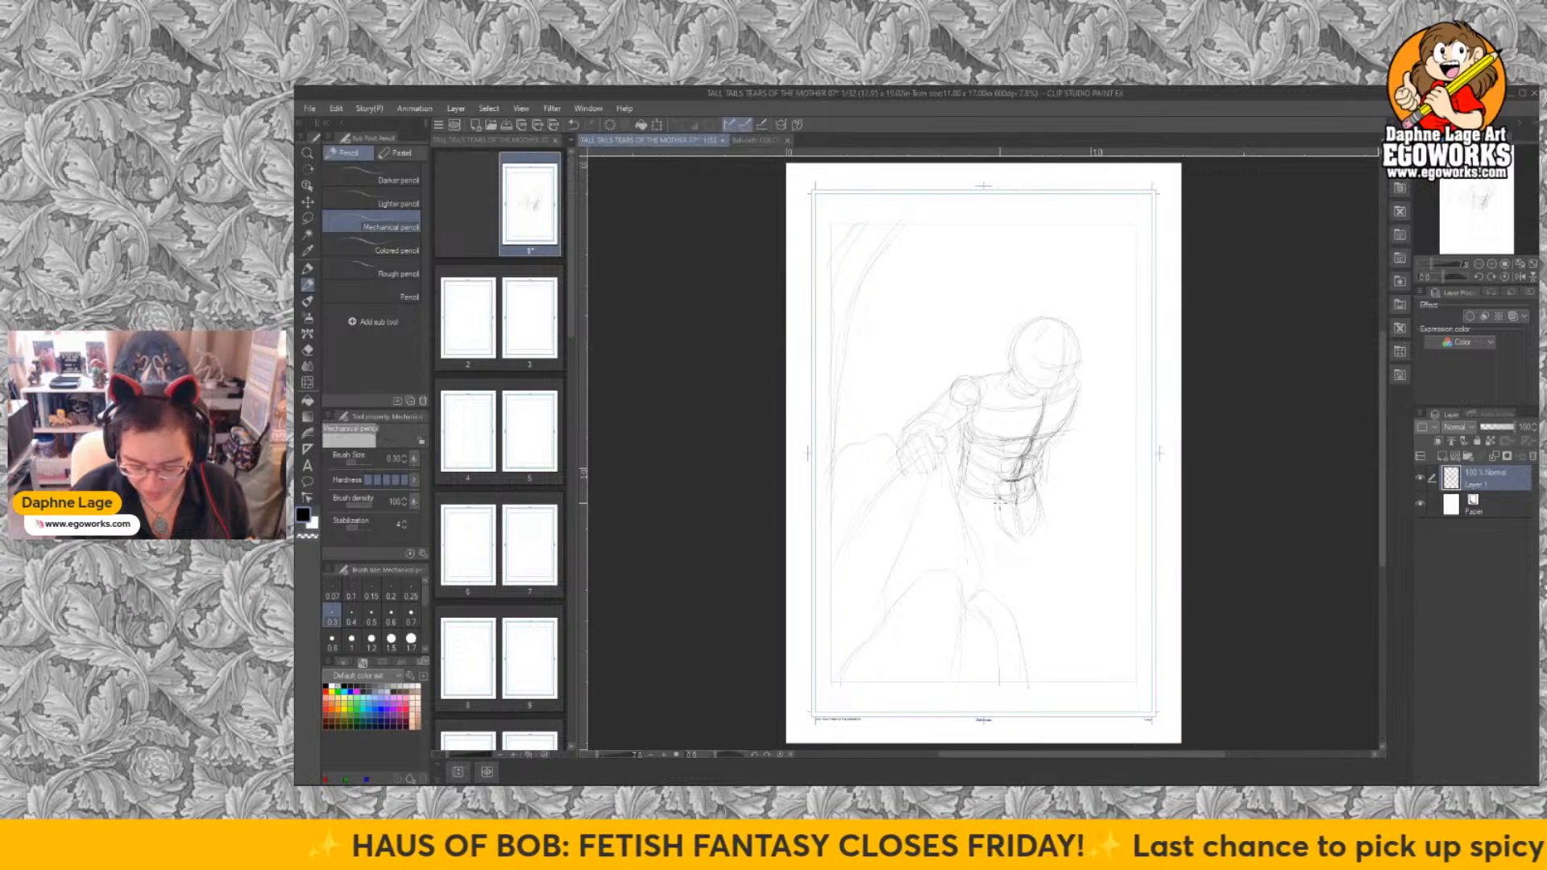
pyautogui.moveTo(1037, 531); pyautogui.dragTo(1050, 510)
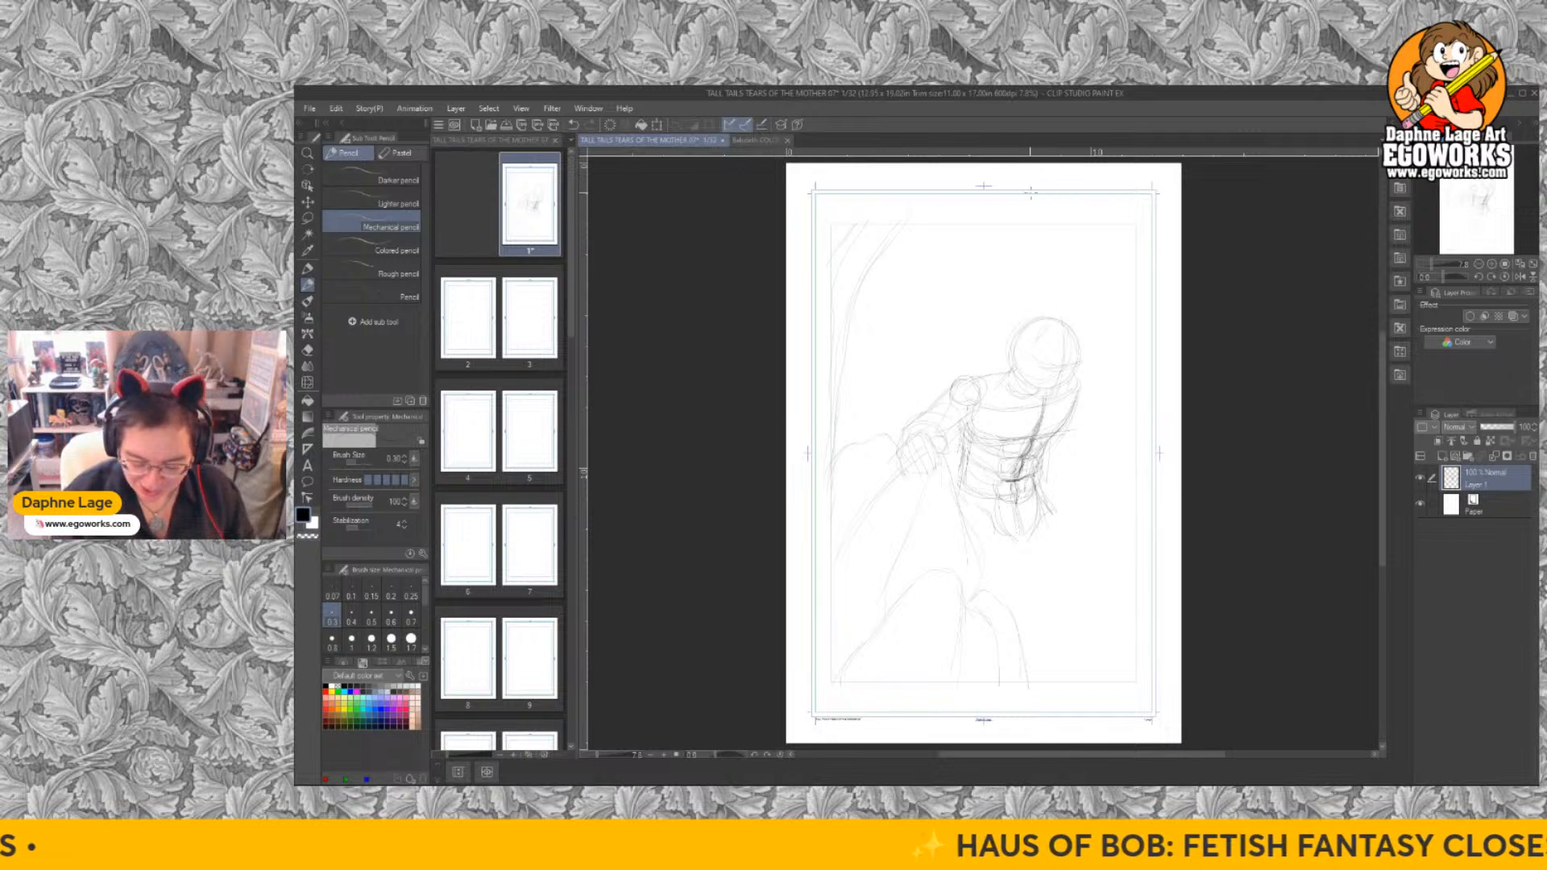
# Add pointed cat ears to the head and sketch the thighs, one extended outward and the other braced against the rocks.
pyautogui.moveTo(1020, 302)
pyautogui.mouseDown()
pyautogui.moveTo(1011, 345)
pyautogui.moveTo(1084, 307)
pyautogui.moveTo(1097, 345)
pyautogui.mouseUp()
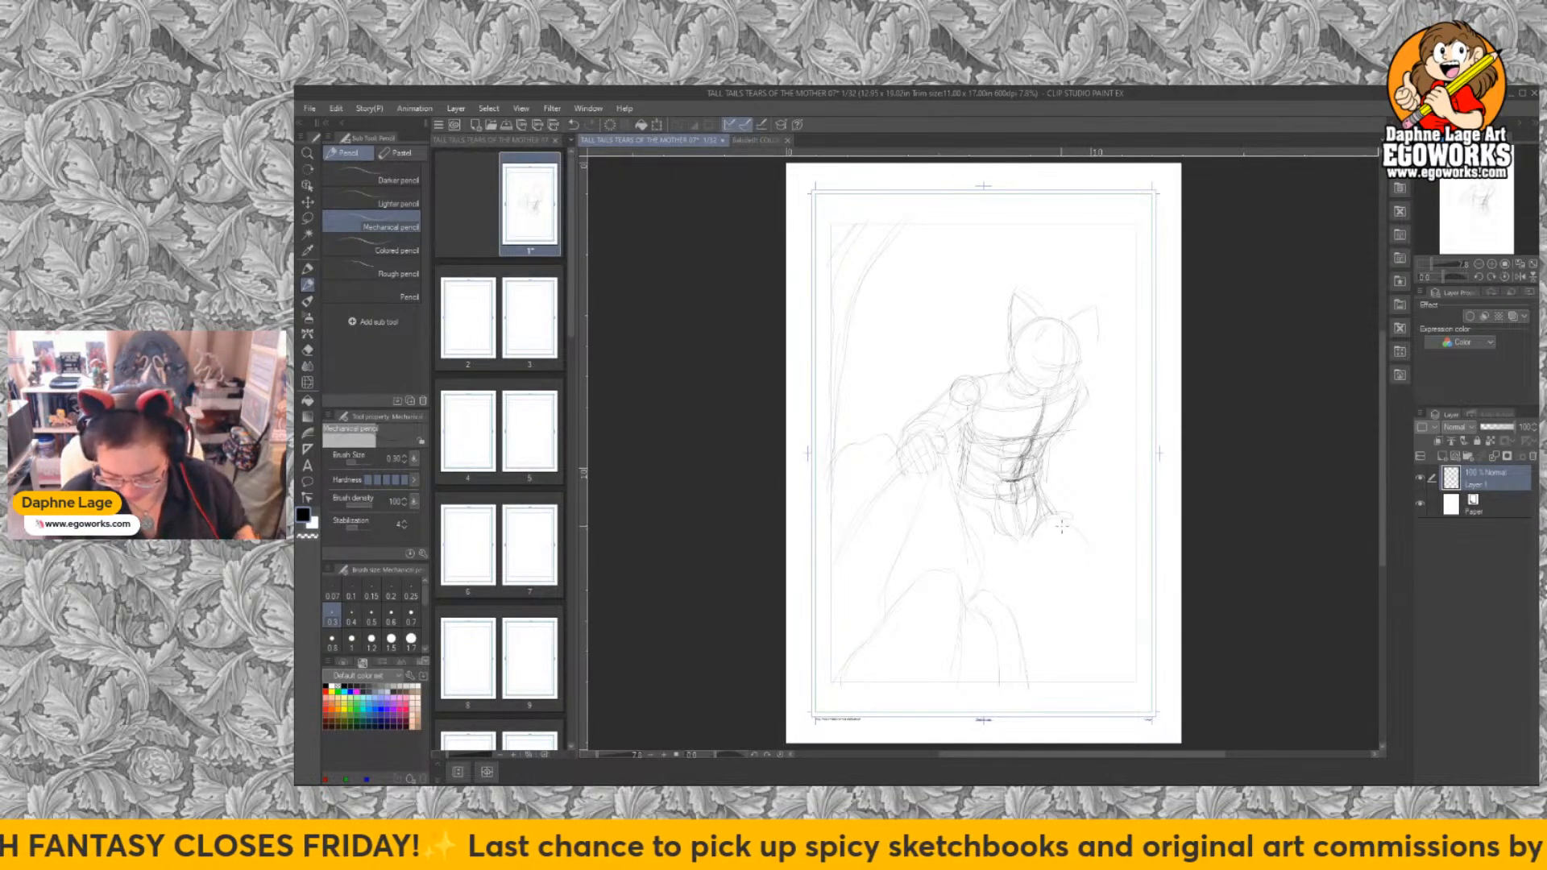
pyautogui.moveTo(1079, 531)
pyautogui.mouseDown()
pyautogui.moveTo(1104, 589)
pyautogui.moveTo(1101, 558)
pyautogui.moveTo(1114, 577)
pyautogui.moveTo(1104, 604)
pyautogui.moveTo(1027, 564)
pyautogui.moveTo(1020, 543)
pyautogui.moveTo(1075, 598)
pyautogui.moveTo(1110, 604)
pyautogui.moveTo(1112, 565)
pyautogui.moveTo(1080, 526)
pyautogui.moveTo(1022, 550)
pyautogui.mouseUp()
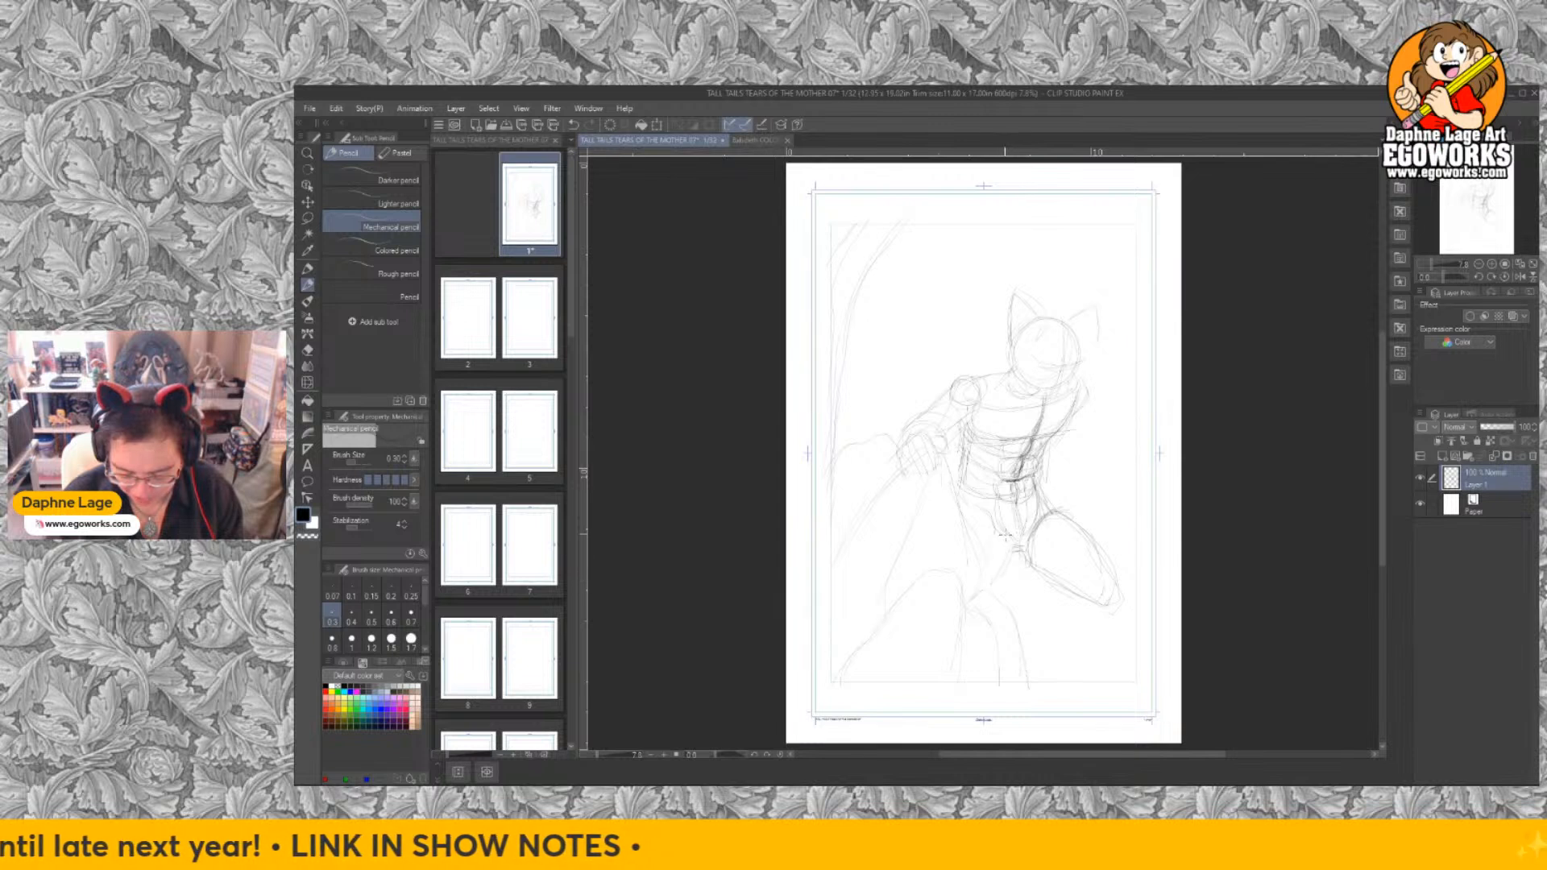
pyautogui.moveTo(989, 516)
pyautogui.mouseDown()
pyautogui.moveTo(1012, 539)
pyautogui.moveTo(975, 609)
pyautogui.mouseUp()
pyautogui.moveTo(960, 493); pyautogui.dragTo(978, 596)
pyautogui.moveTo(899, 522); pyautogui.dragTo(880, 634)
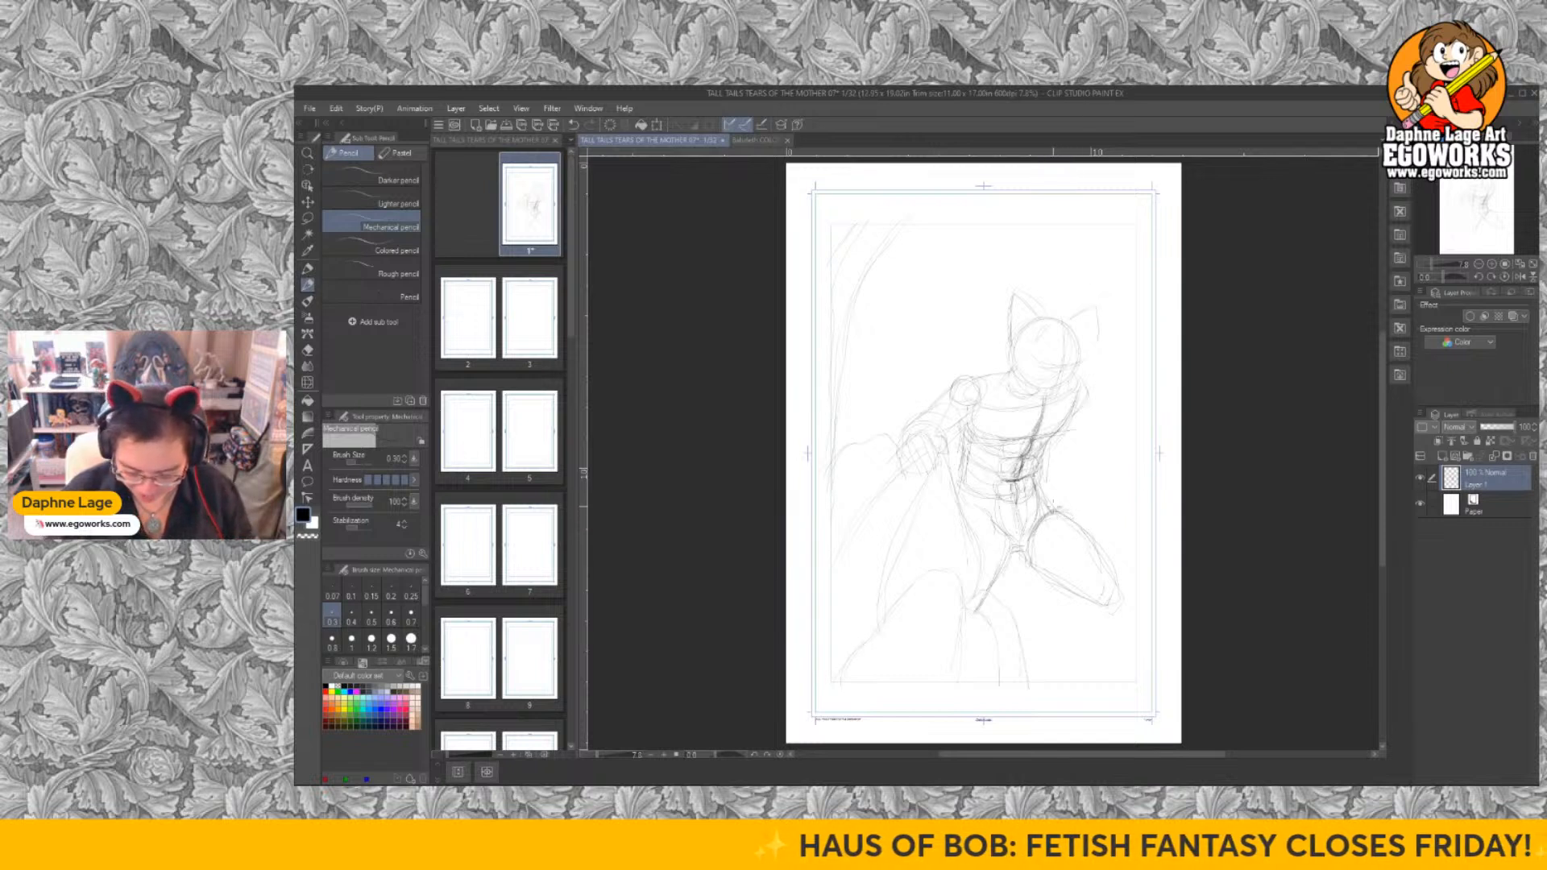
# Sketch the outer leg's knee and lower leg, and the free arm hanging down to a round hand shape.
pyautogui.moveTo(1033, 567); pyautogui.dragTo(1110, 615)
pyautogui.moveTo(1089, 531)
pyautogui.mouseDown()
pyautogui.moveTo(1122, 602)
pyautogui.moveTo(1123, 665)
pyautogui.mouseUp()
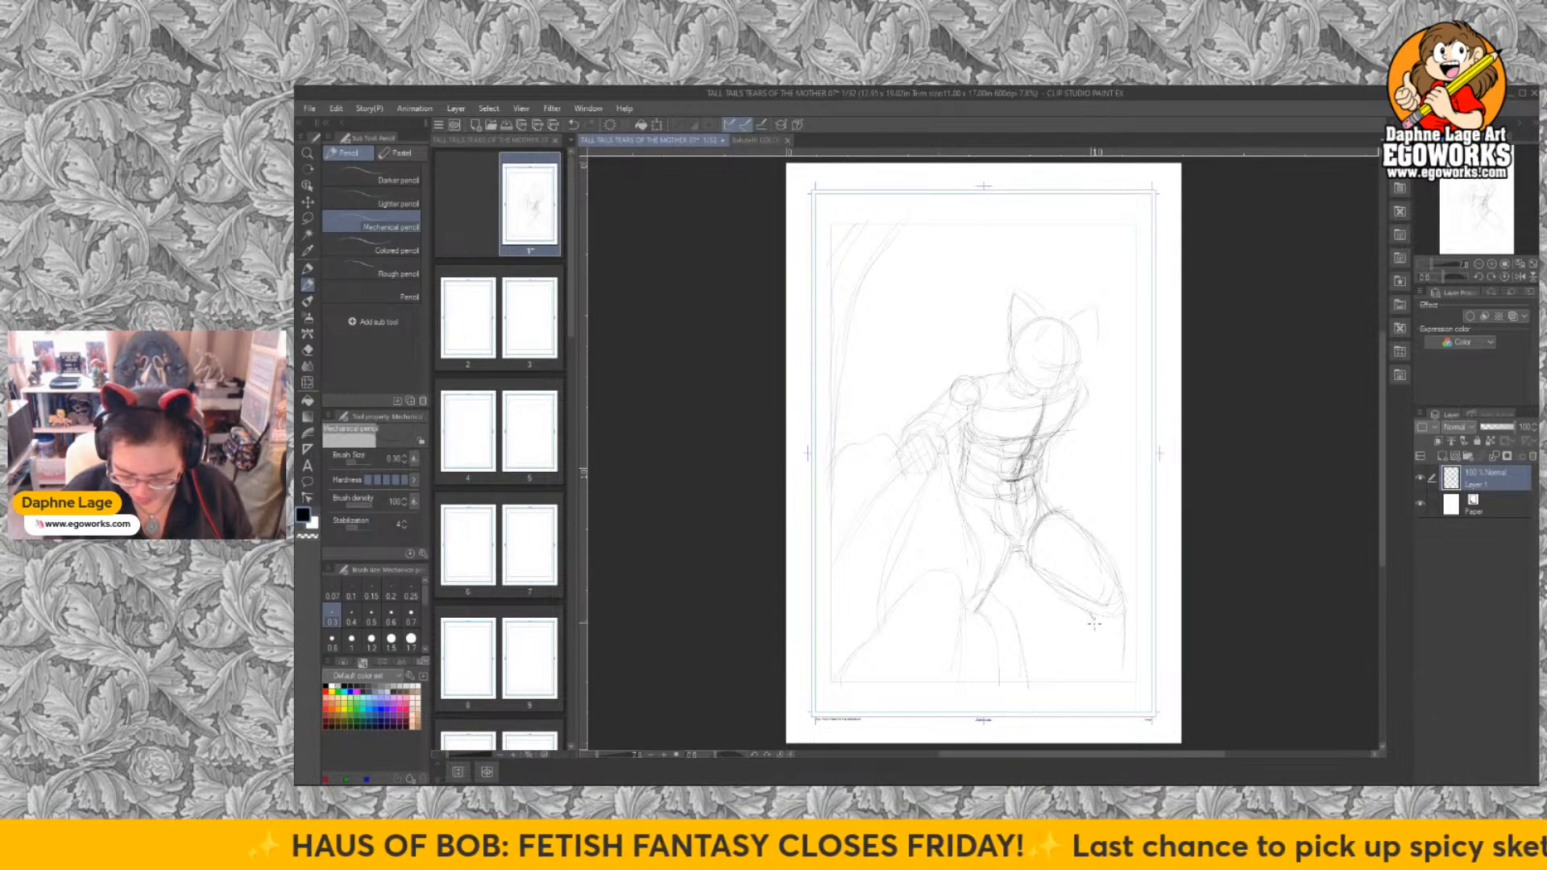
pyautogui.moveTo(1087, 614)
pyautogui.mouseDown()
pyautogui.moveTo(1096, 674)
pyautogui.moveTo(1121, 612)
pyautogui.moveTo(1119, 676)
pyautogui.mouseUp()
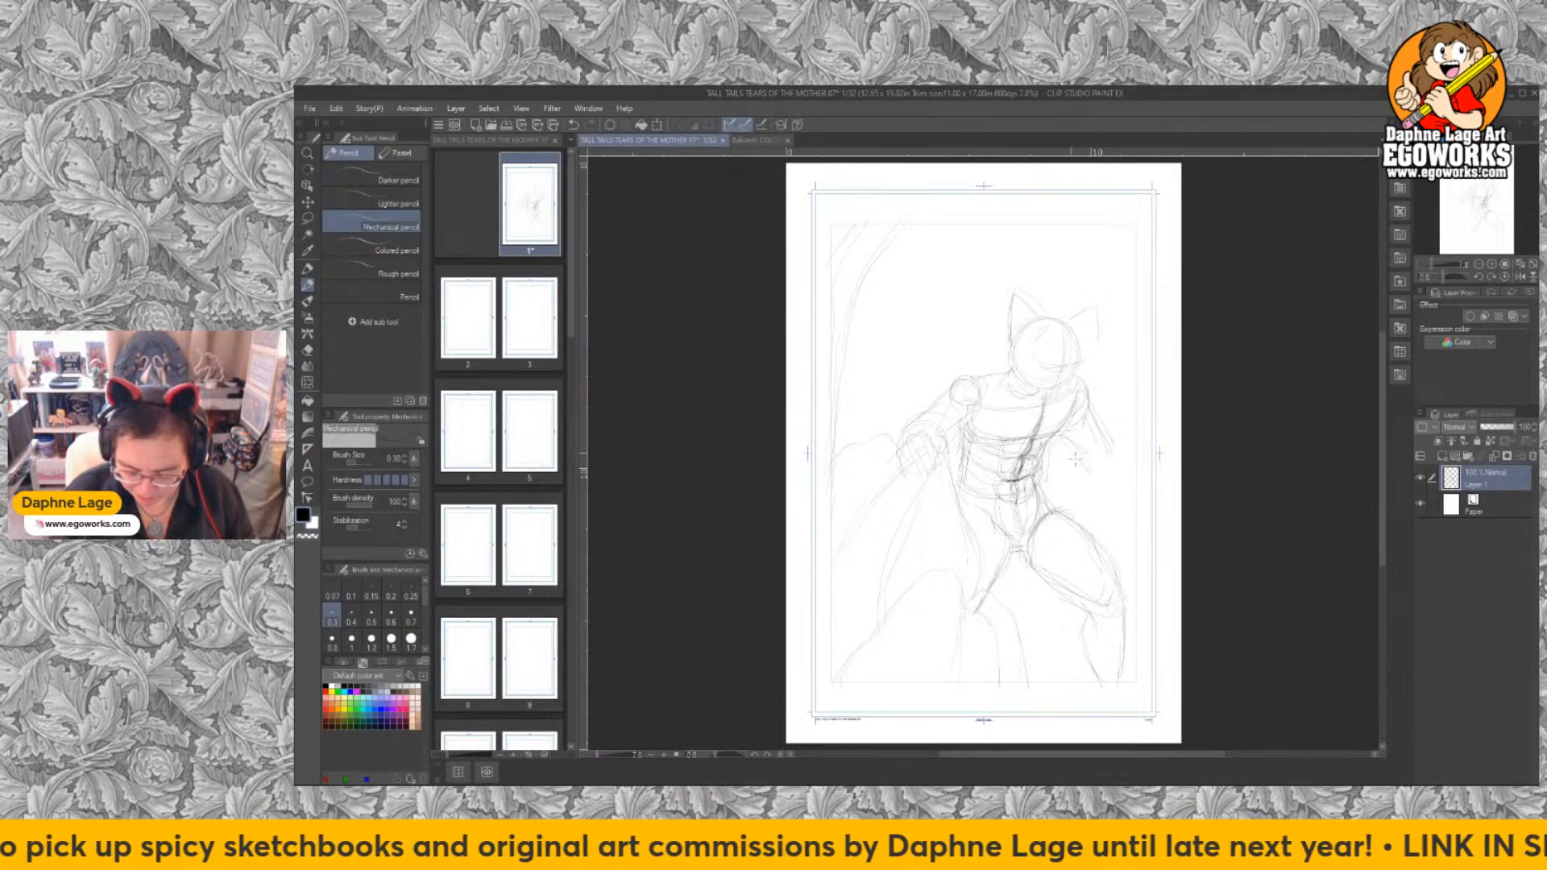
pyautogui.moveTo(1120, 494); pyautogui.dragTo(1113, 456)
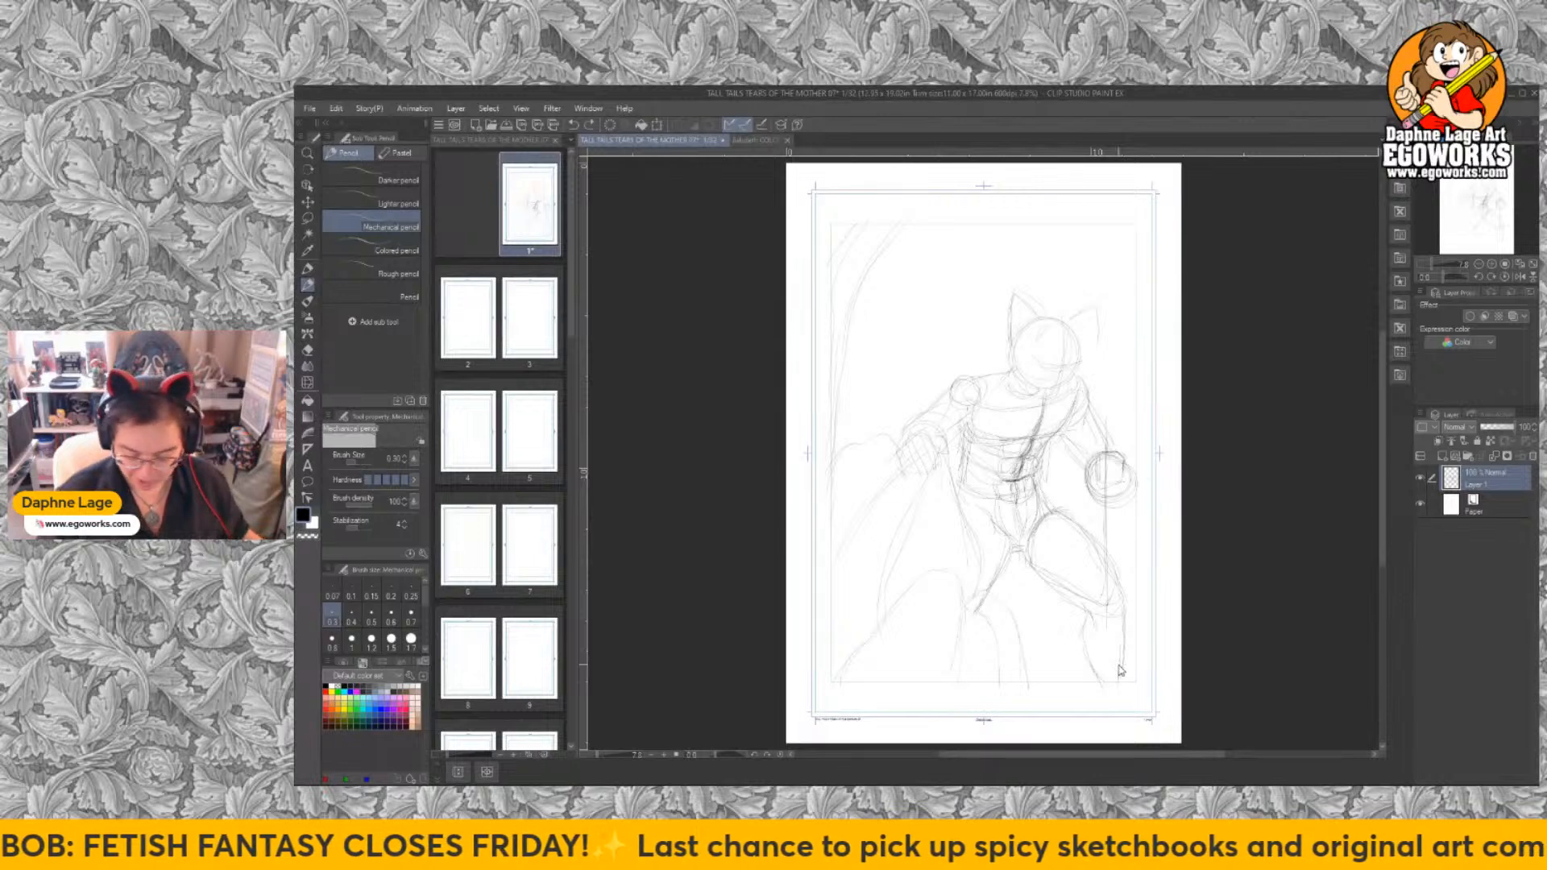
# Undo the last stroke below the free hand and sketch a long thin sword blade angling down and outward from the round hand shape.
pyautogui.hotkey('ctrl', 'z')
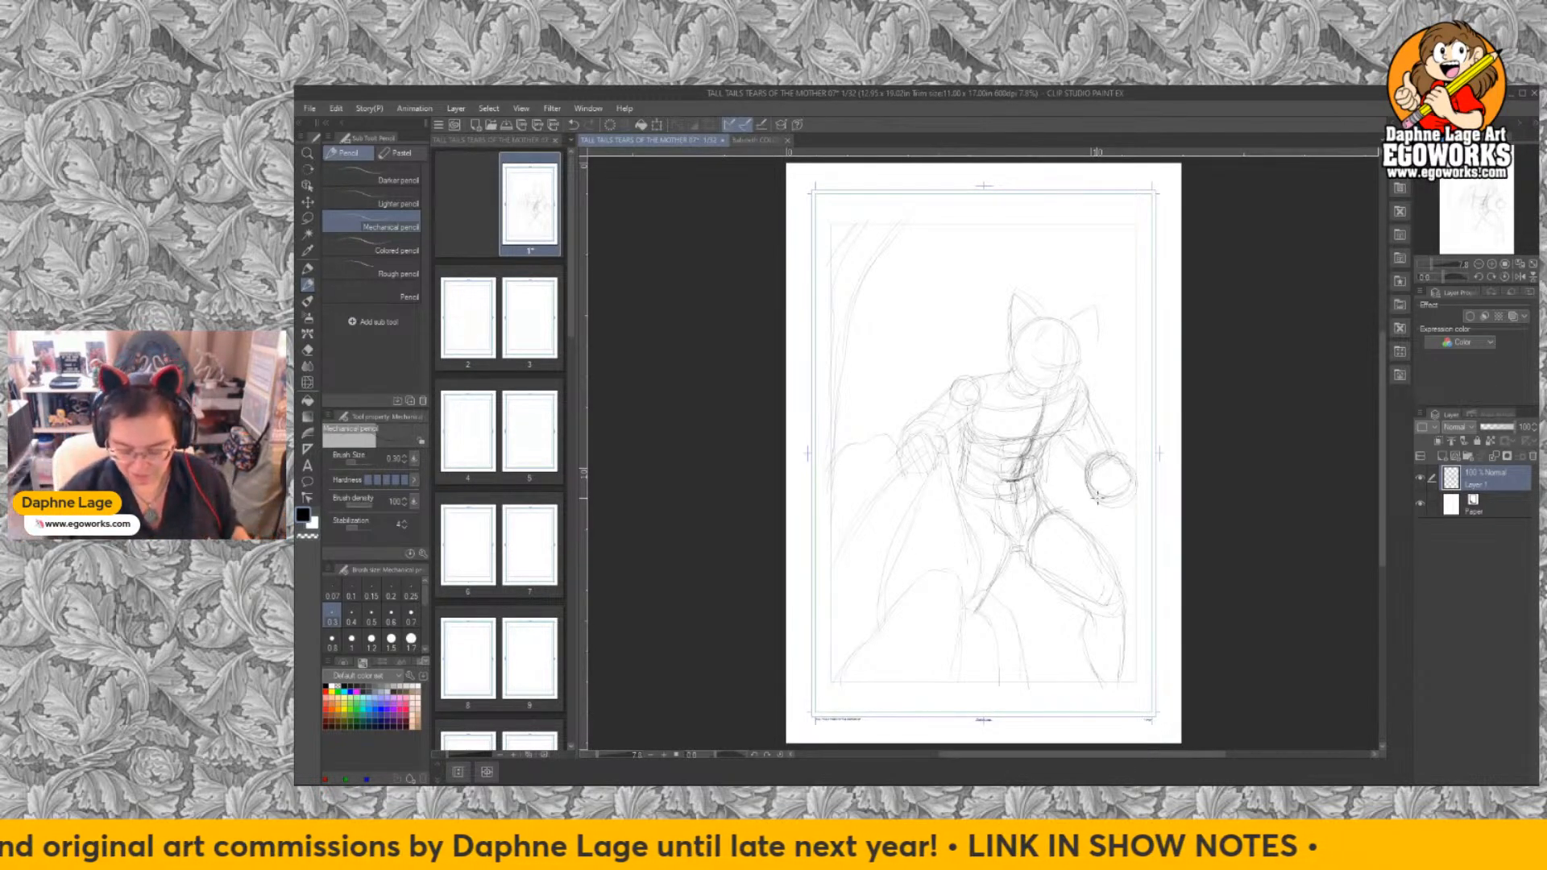
pyautogui.moveTo(1099, 462)
pyautogui.mouseDown()
pyautogui.moveTo(1094, 489)
pyautogui.moveTo(1122, 467)
pyautogui.moveTo(1136, 539)
pyautogui.mouseUp()
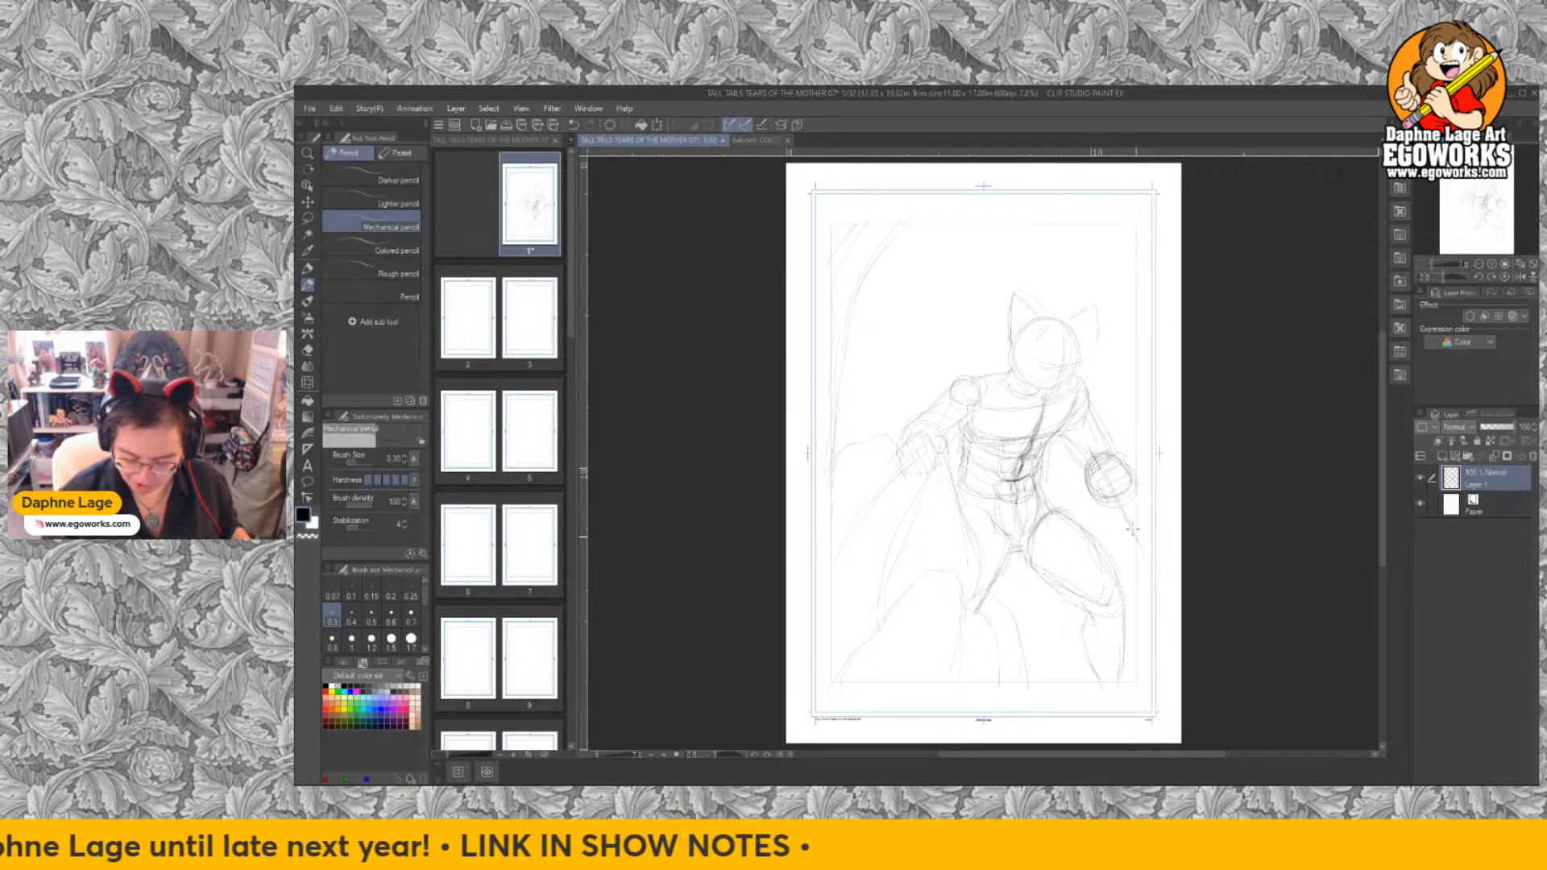
pyautogui.moveTo(1123, 489); pyautogui.dragTo(1163, 577)
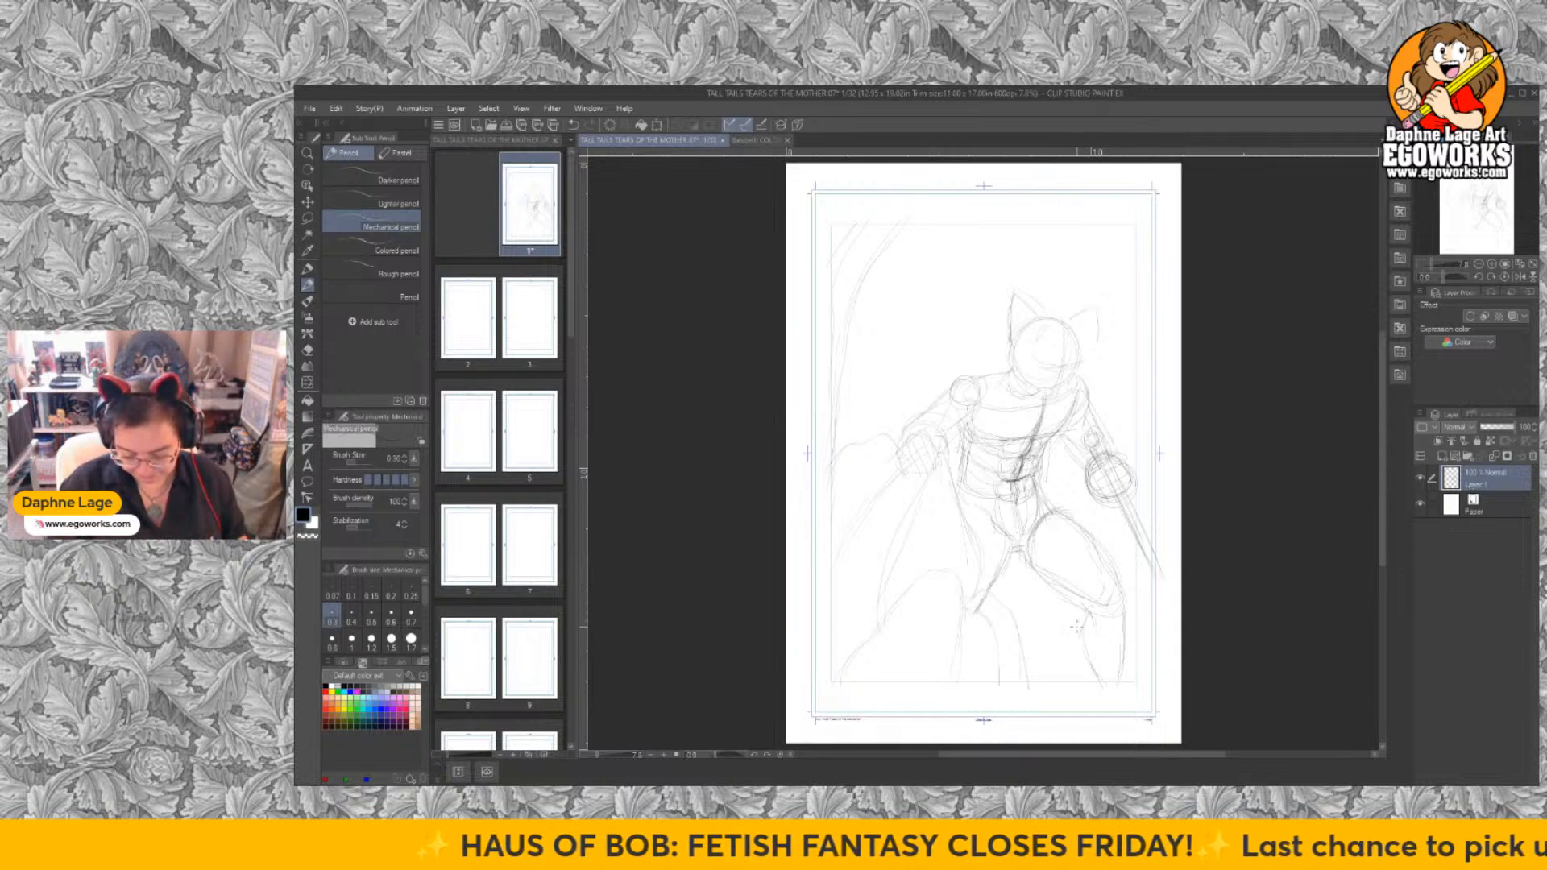
# Close the second cat ear's outline and sketch rock contours beneath the legs and beside the sword arm's shoulder.
pyautogui.moveTo(980, 572); pyautogui.dragTo(965, 607)
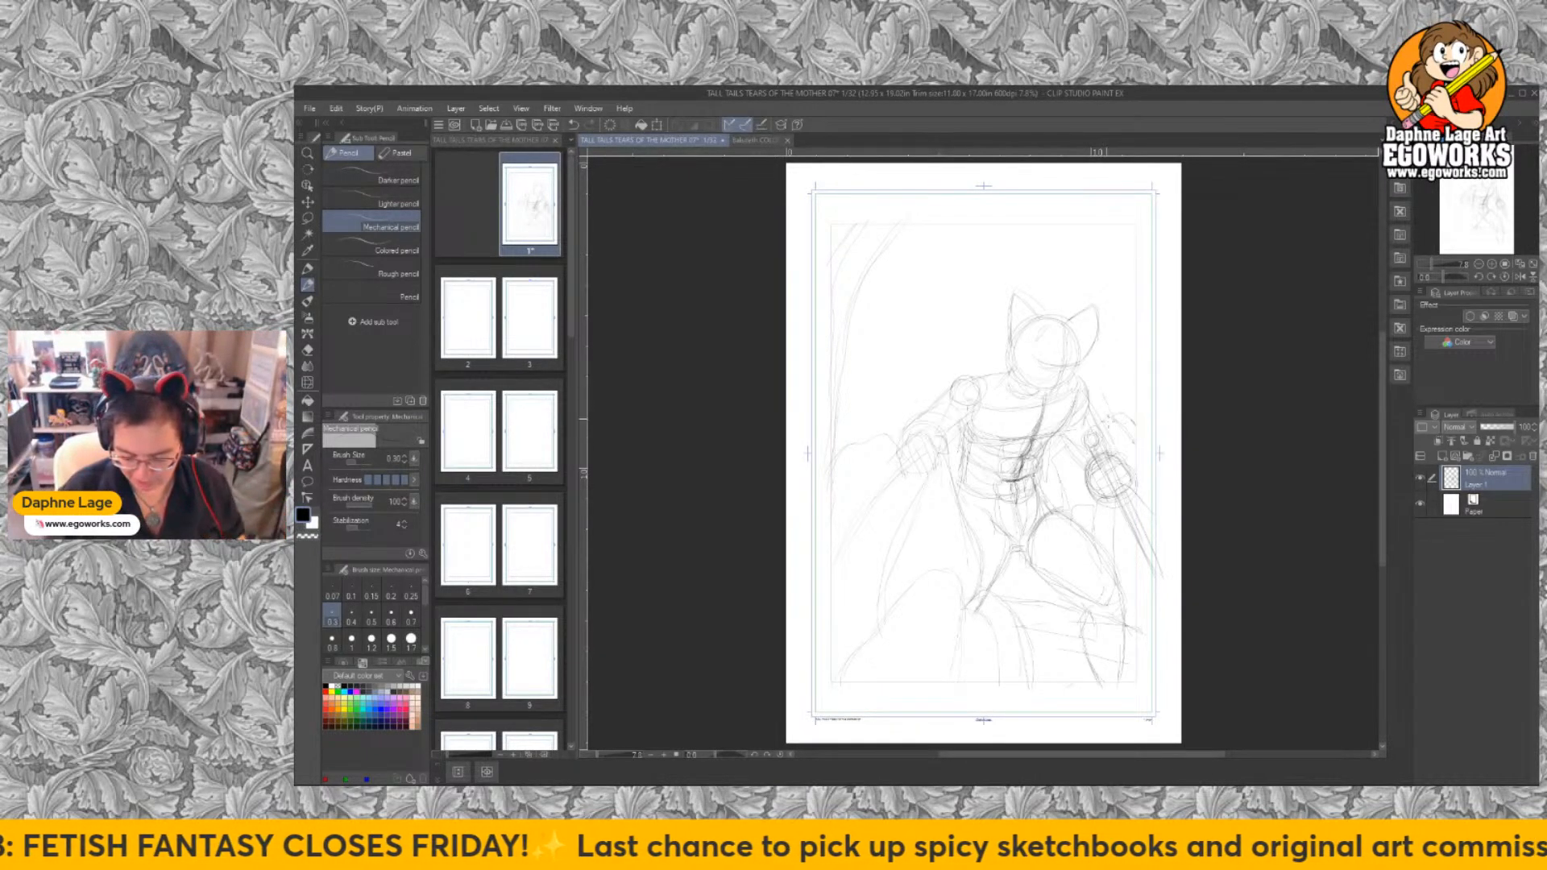
pyautogui.moveTo(1057, 457); pyautogui.dragTo(1053, 506)
pyautogui.moveTo(1037, 569); pyautogui.dragTo(1033, 592)
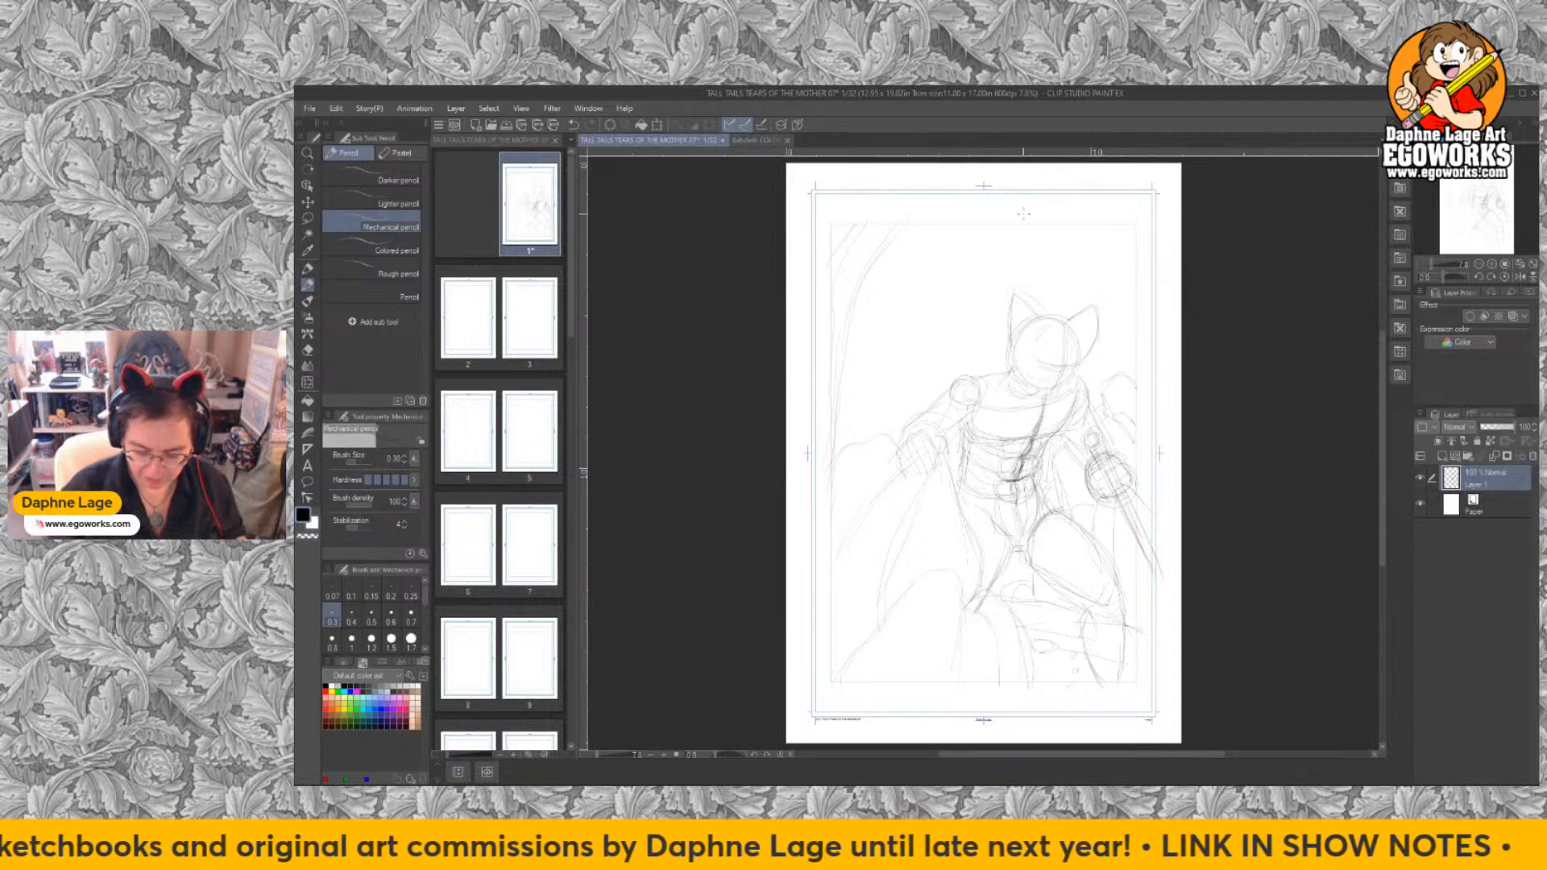
# Sketch a tall rounded rock behind the figure's braced arm and smaller rocks along the opposite edge, undoing the large arc drawn above them.
pyautogui.moveTo(849, 399); pyautogui.dragTo(863, 372)
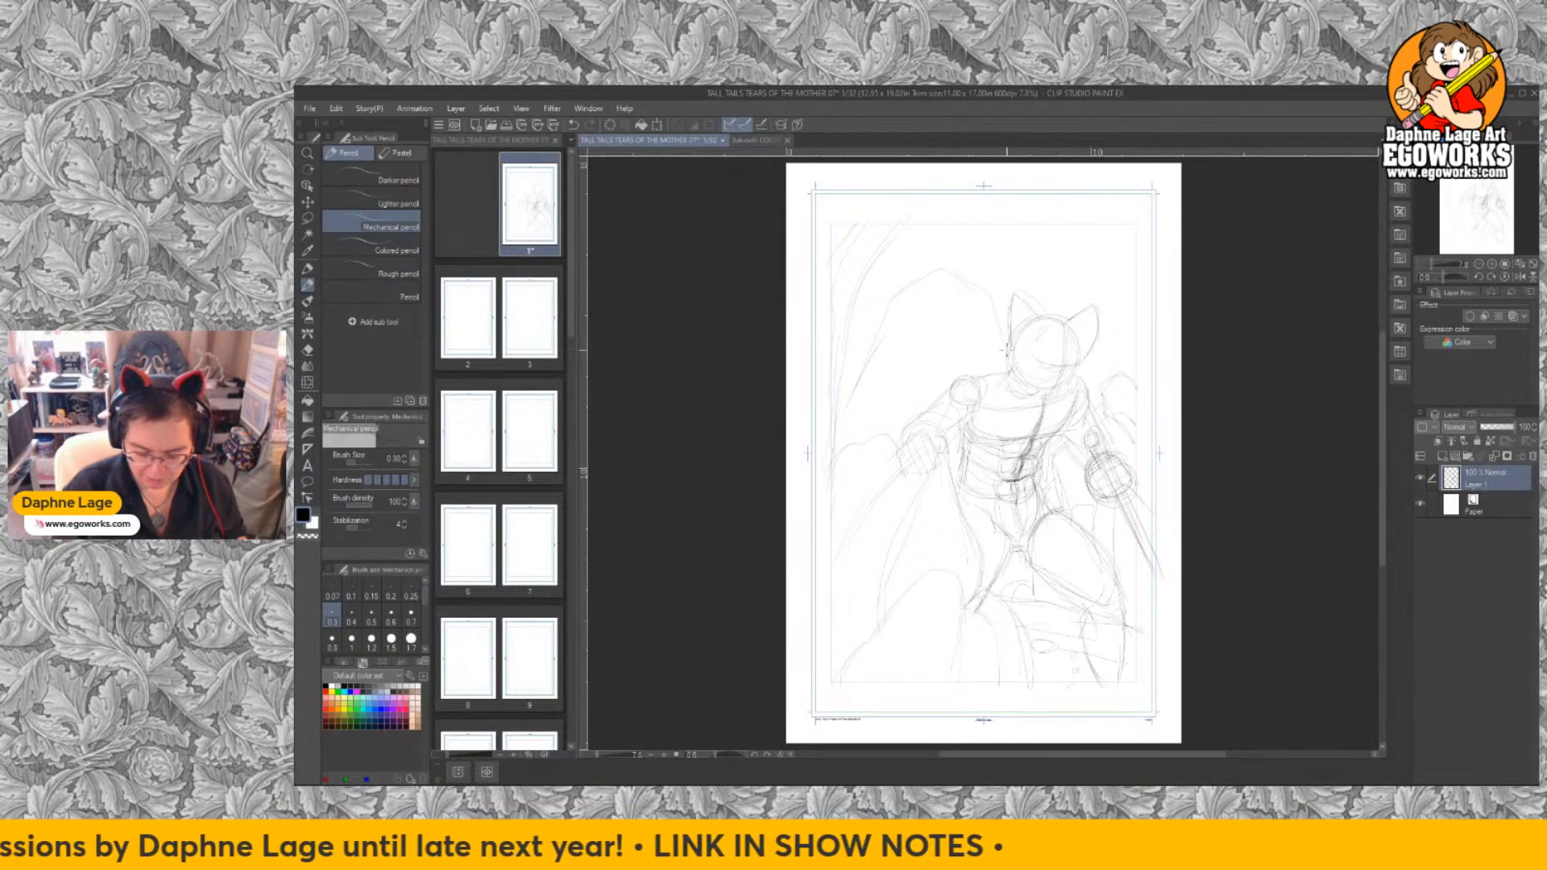
pyautogui.moveTo(975, 279)
pyautogui.mouseDown()
pyautogui.moveTo(918, 281)
pyautogui.moveTo(879, 329)
pyautogui.moveTo(837, 441)
pyautogui.mouseUp()
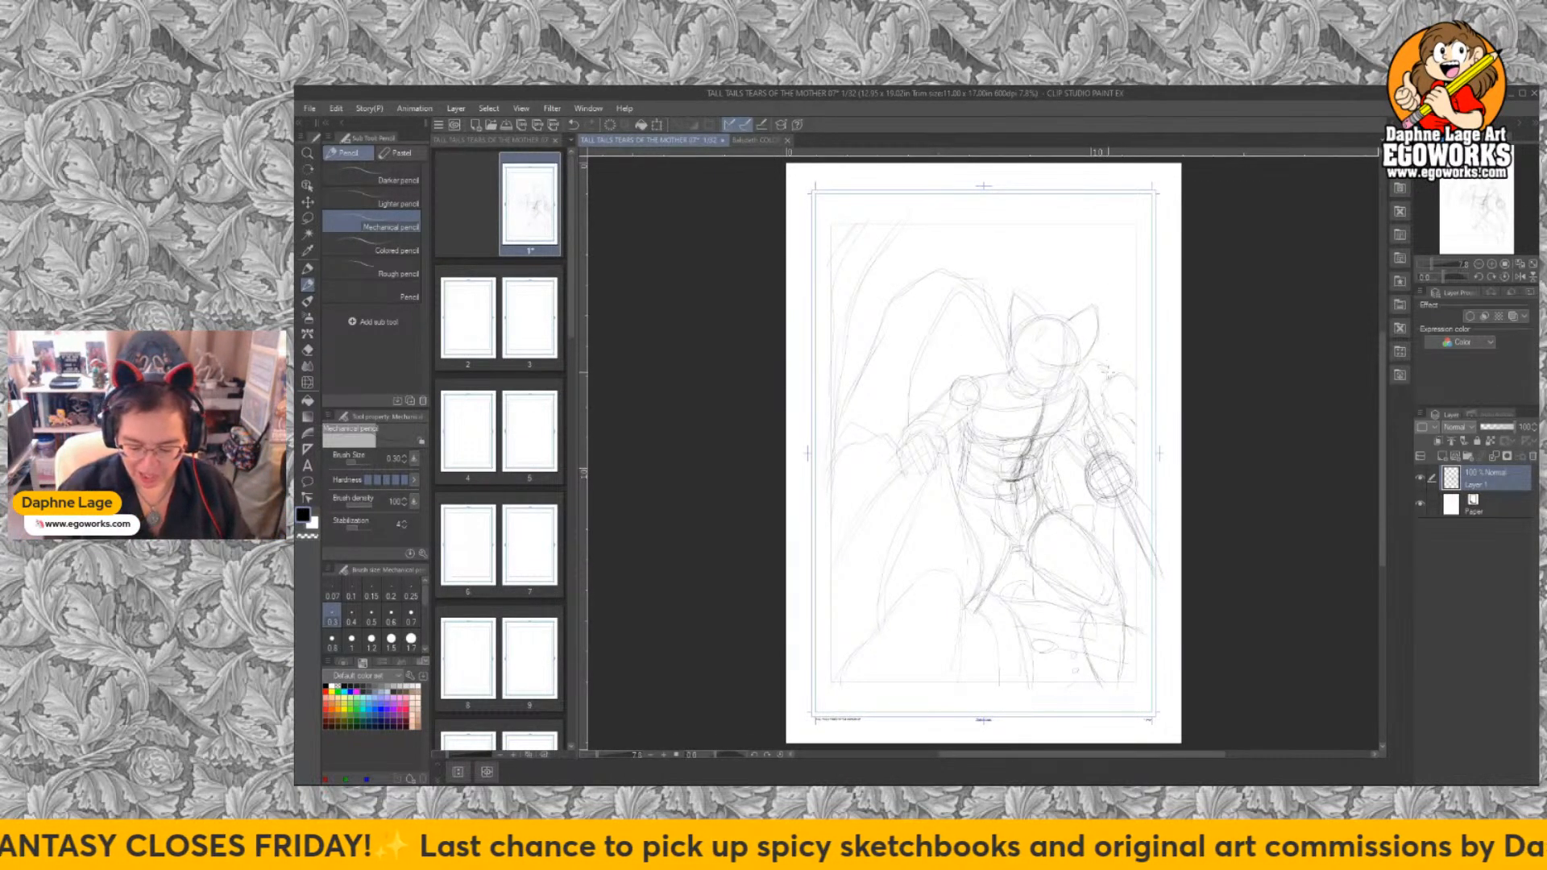
pyautogui.moveTo(1110, 340); pyautogui.dragTo(1135, 316)
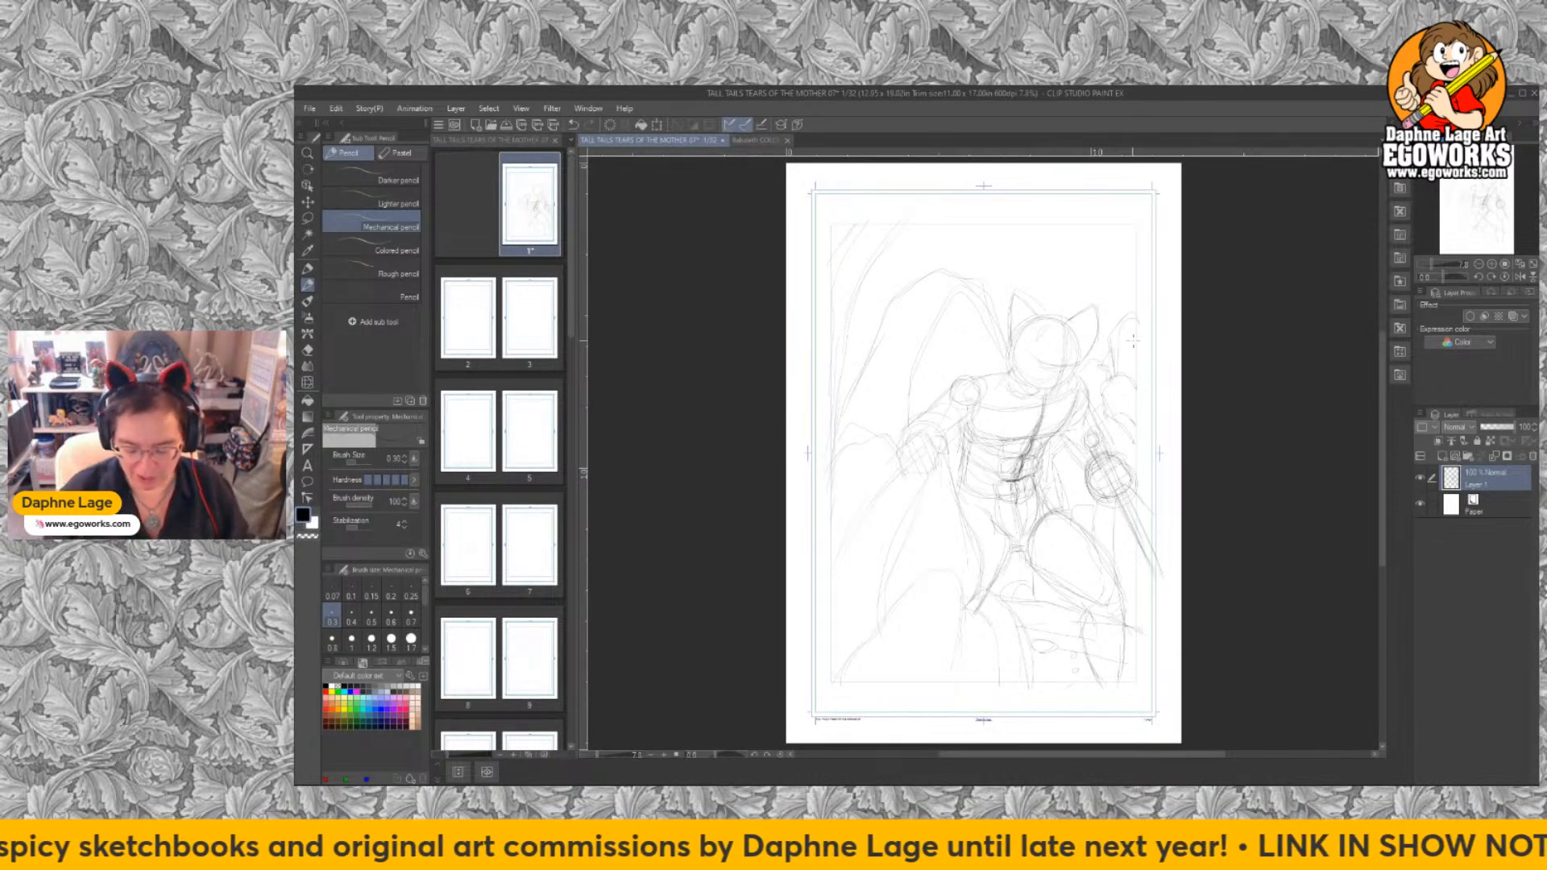
pyautogui.moveTo(1057, 227)
pyautogui.mouseDown()
pyautogui.moveTo(1111, 265)
pyautogui.moveTo(1128, 306)
pyautogui.mouseUp()
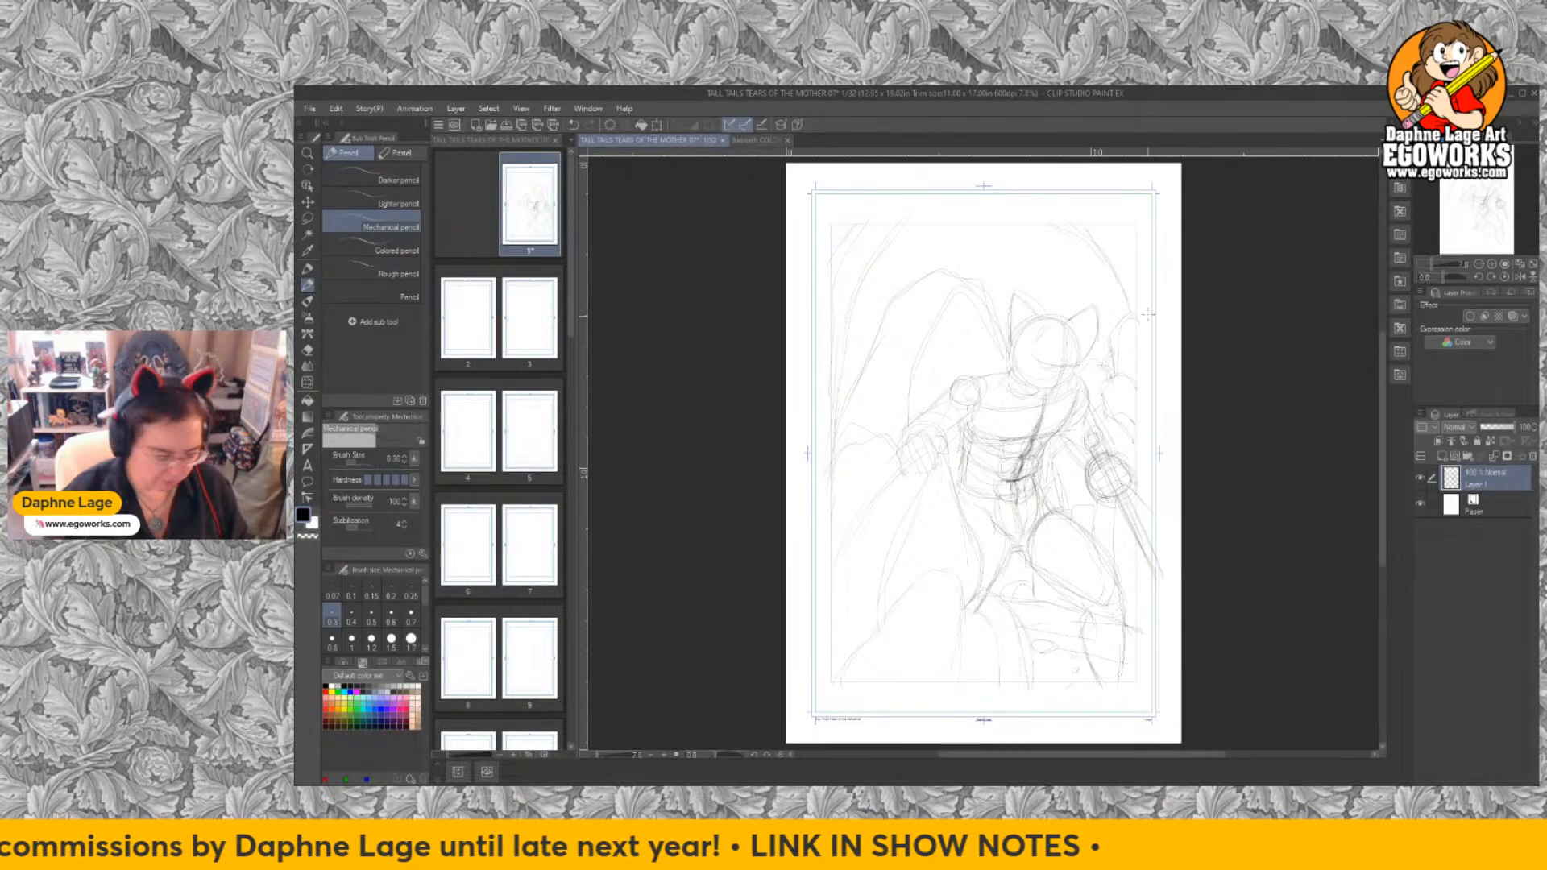
pyautogui.hotkey('ctrl', 'z')
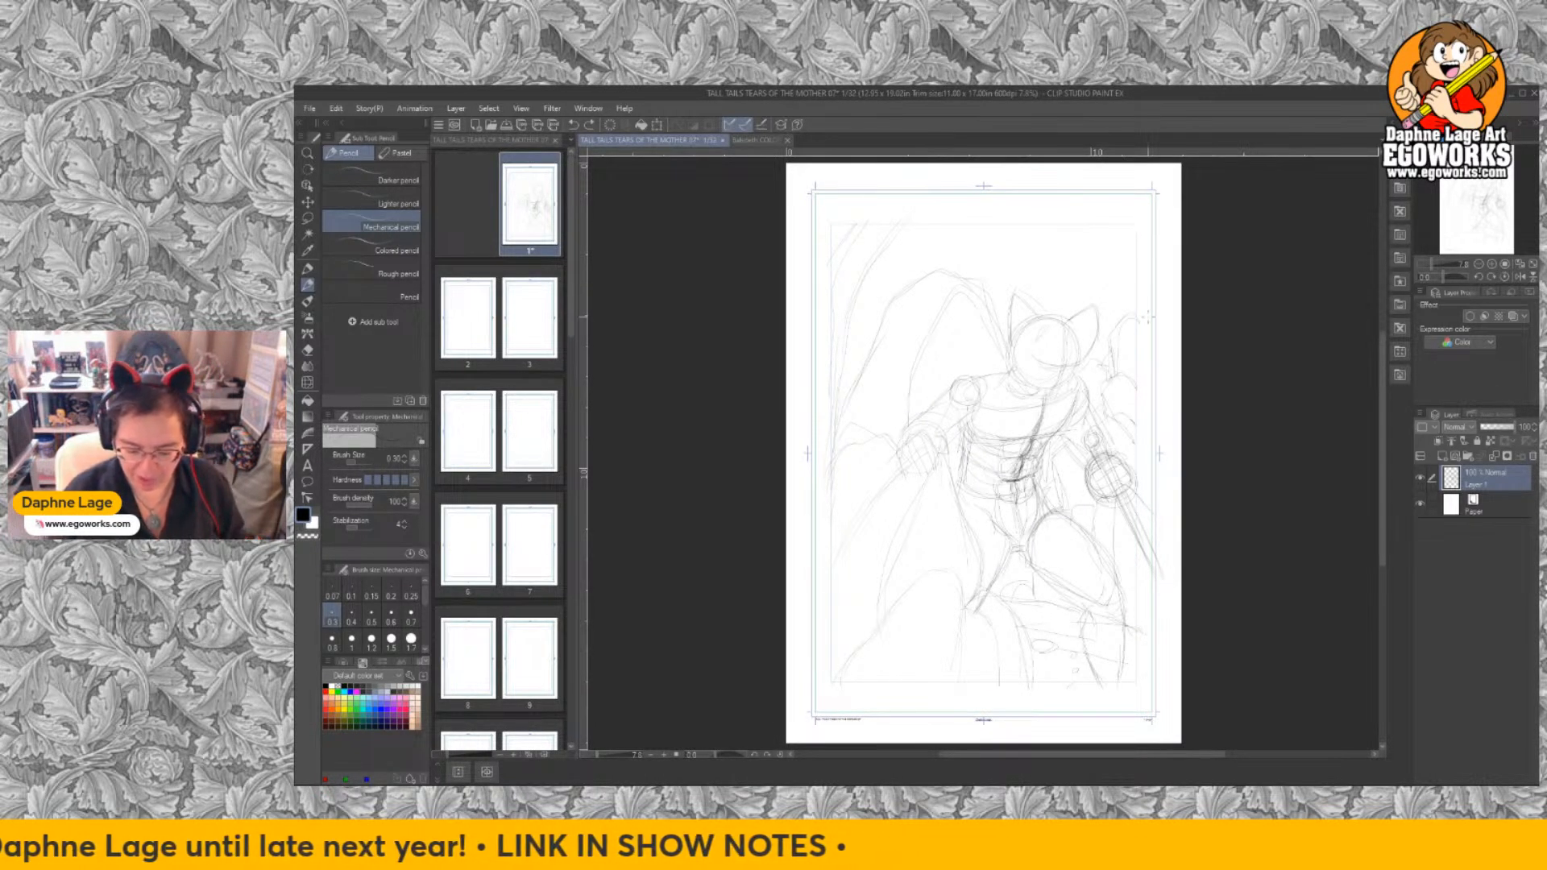
pyautogui.moveTo(862, 292); pyautogui.dragTo(892, 300)
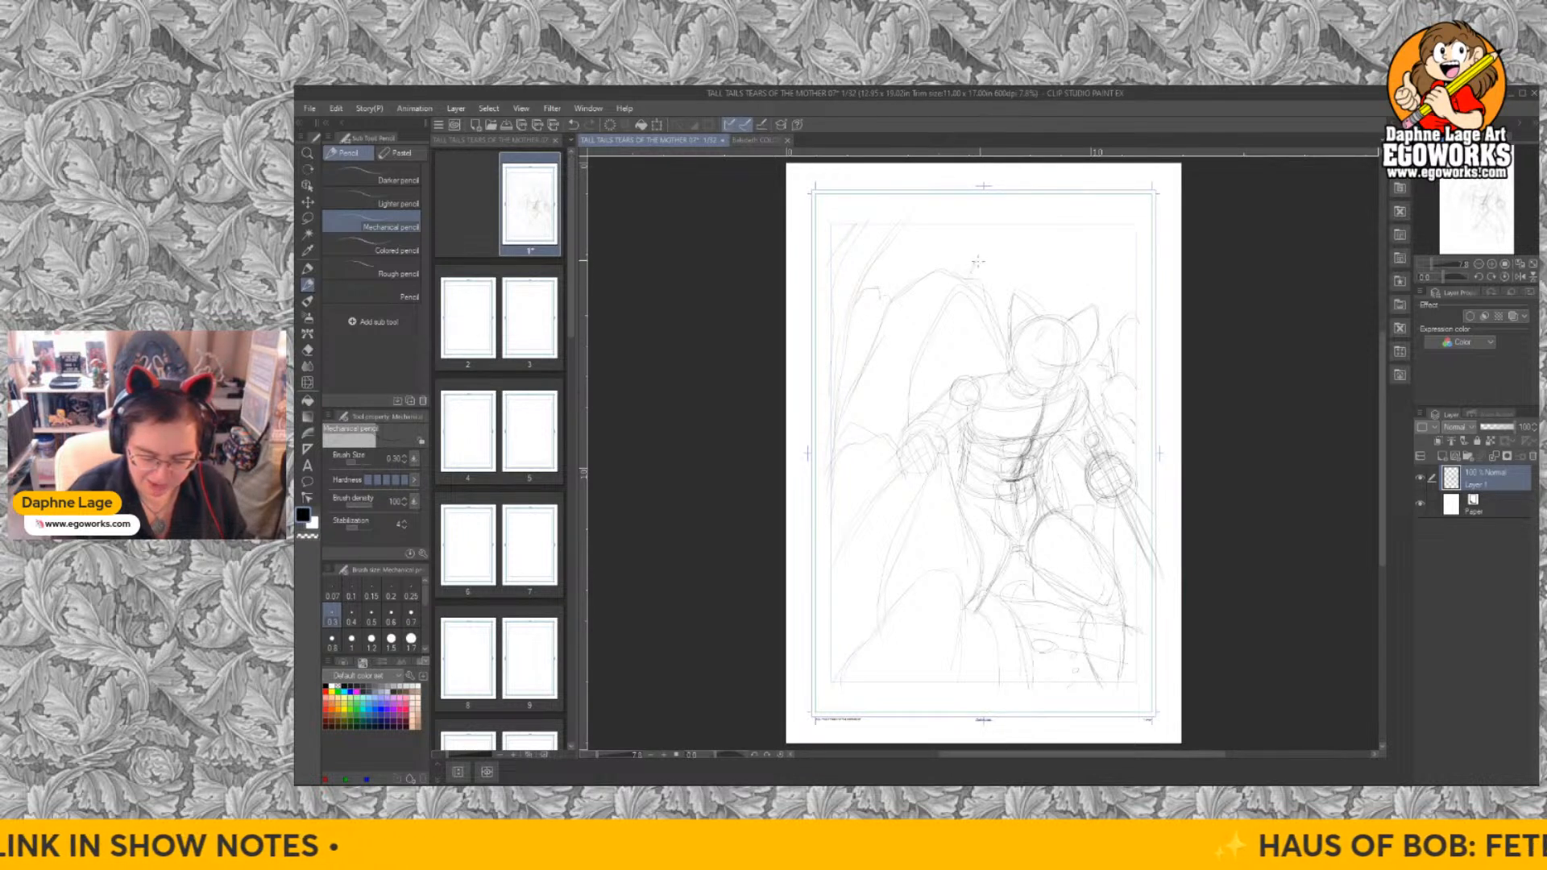
# Sketch jagged distant rocks behind the head, framed by an arched cave opening with radiating hatch strokes along its rim.
pyautogui.moveTo(995, 257); pyautogui.dragTo(1025, 277)
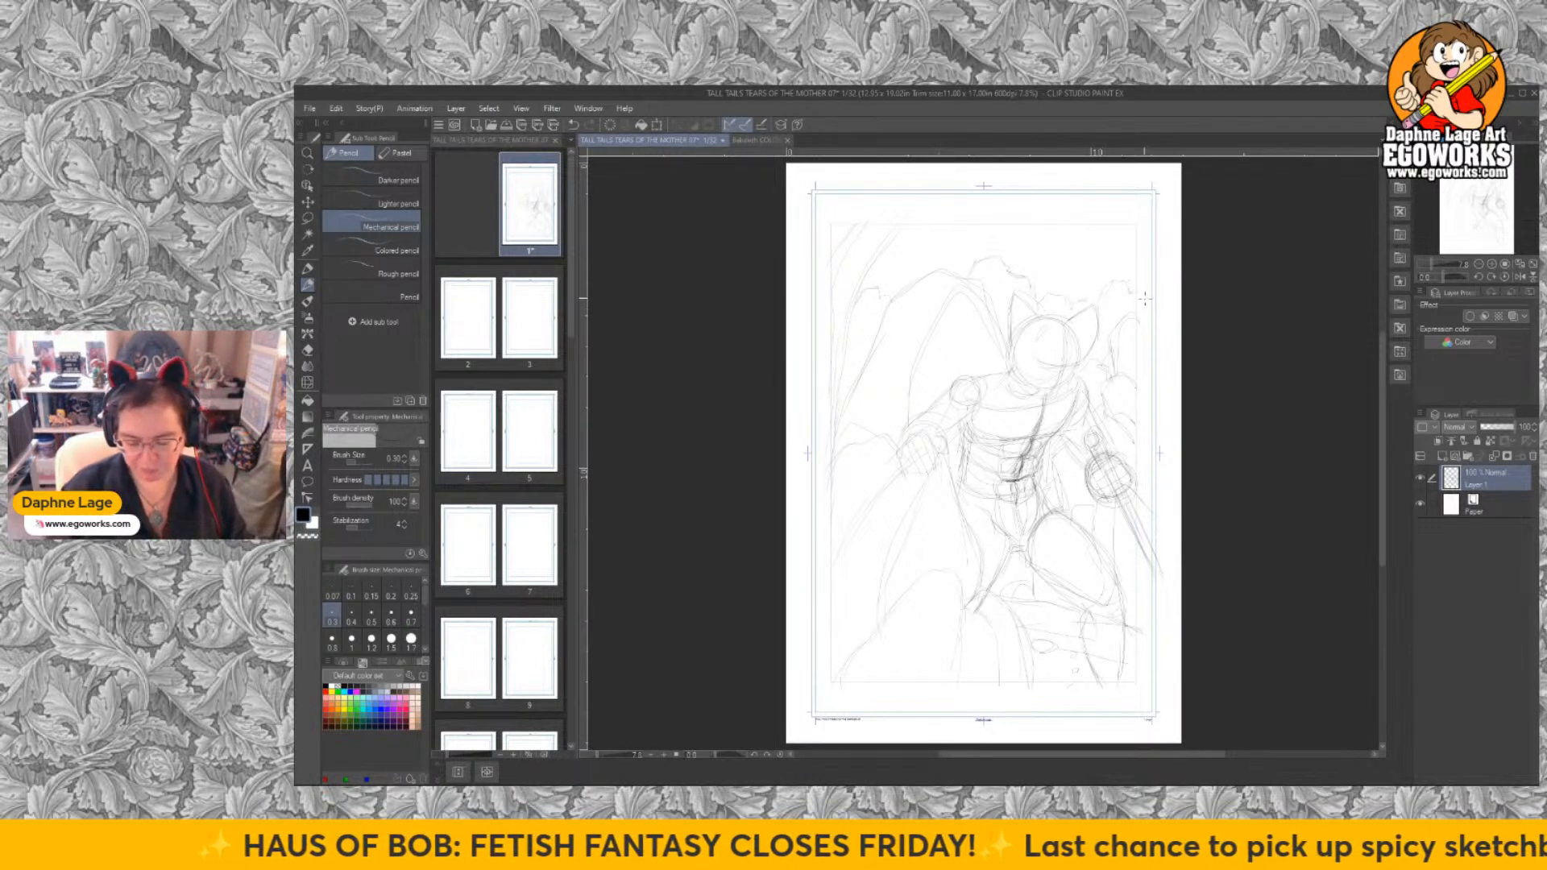
pyautogui.moveTo(1100, 228); pyautogui.dragTo(1129, 280)
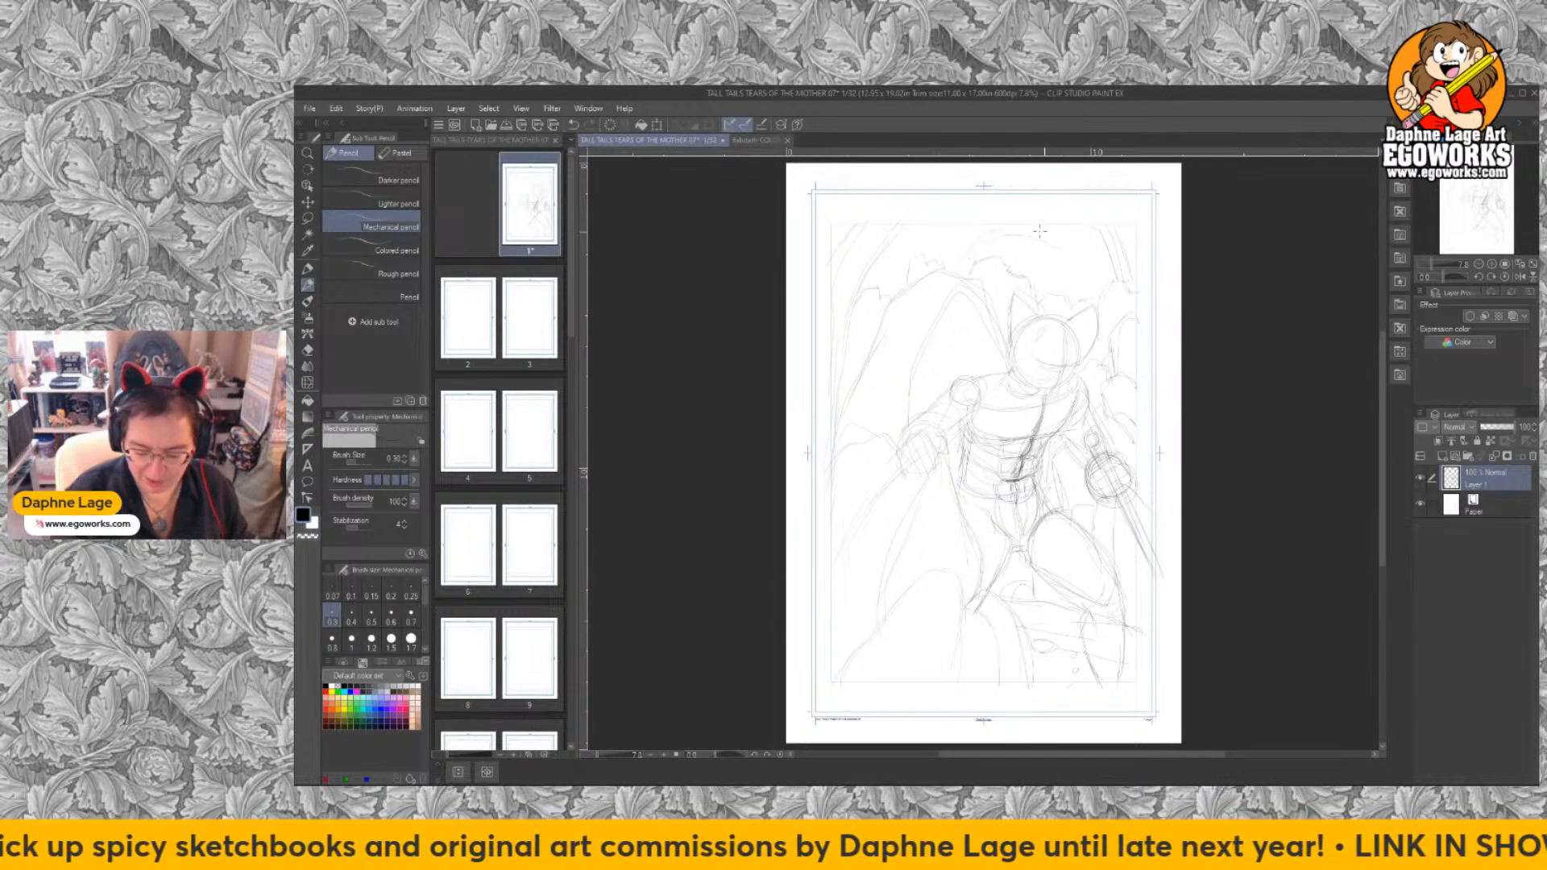
pyautogui.moveTo(971, 248); pyautogui.dragTo(965, 255)
pyautogui.moveTo(977, 227)
pyautogui.mouseDown()
pyautogui.moveTo(1088, 234)
pyautogui.moveTo(1104, 282)
pyautogui.mouseUp()
pyautogui.moveTo(959, 229)
pyautogui.mouseDown()
pyautogui.moveTo(887, 290)
pyautogui.moveTo(863, 282)
pyautogui.mouseUp()
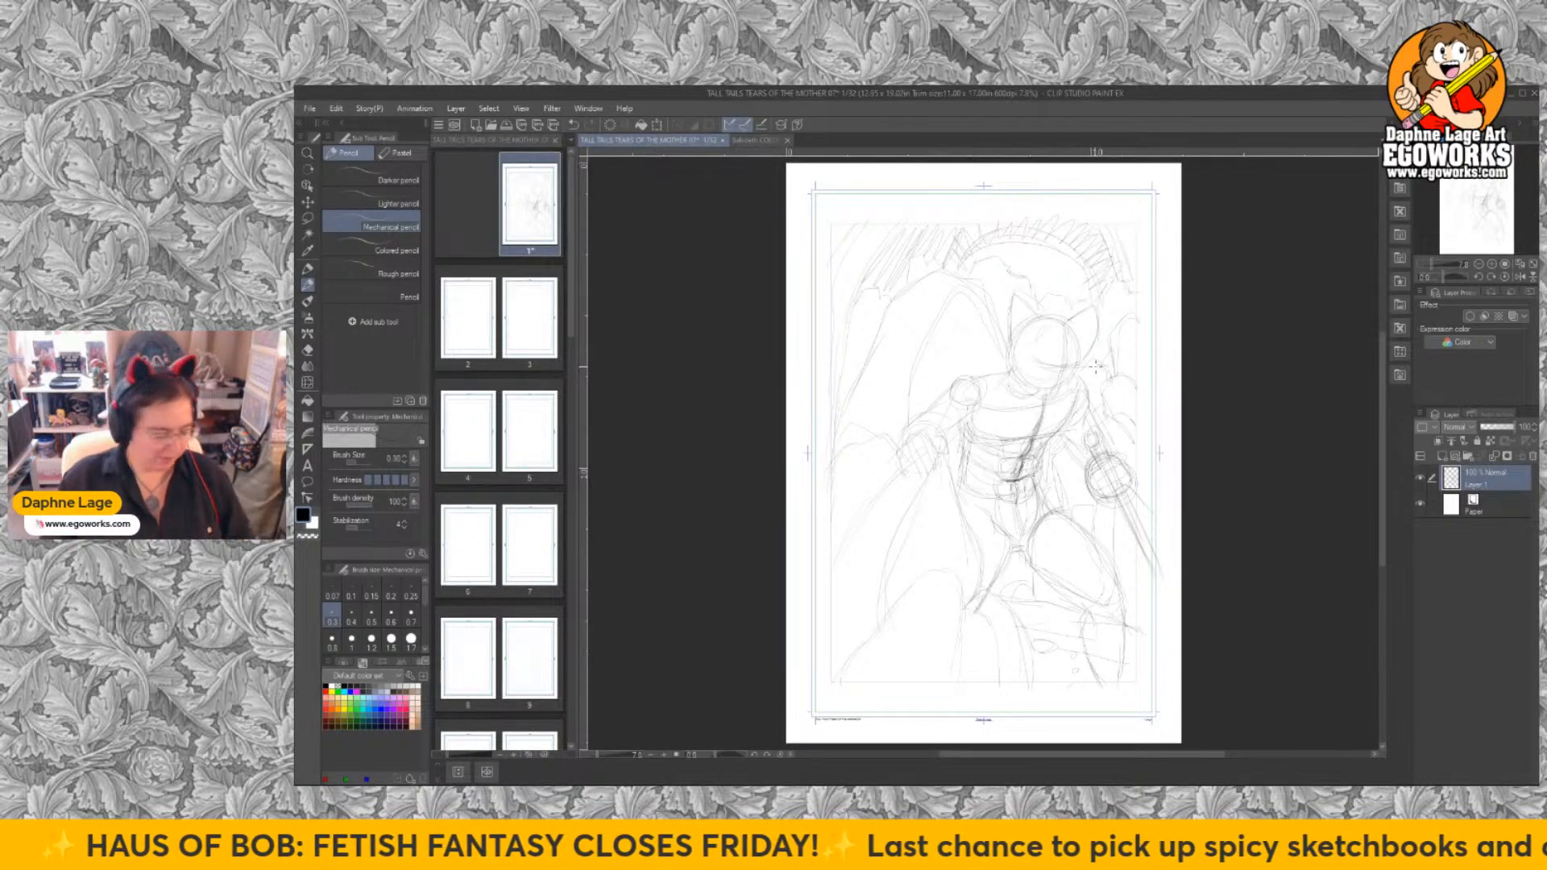
# Scale the sketch layer down proportionally so the drawing fits within the page's inner frame and apply the transformation.
pyautogui.hotkey('ctrl', 't')
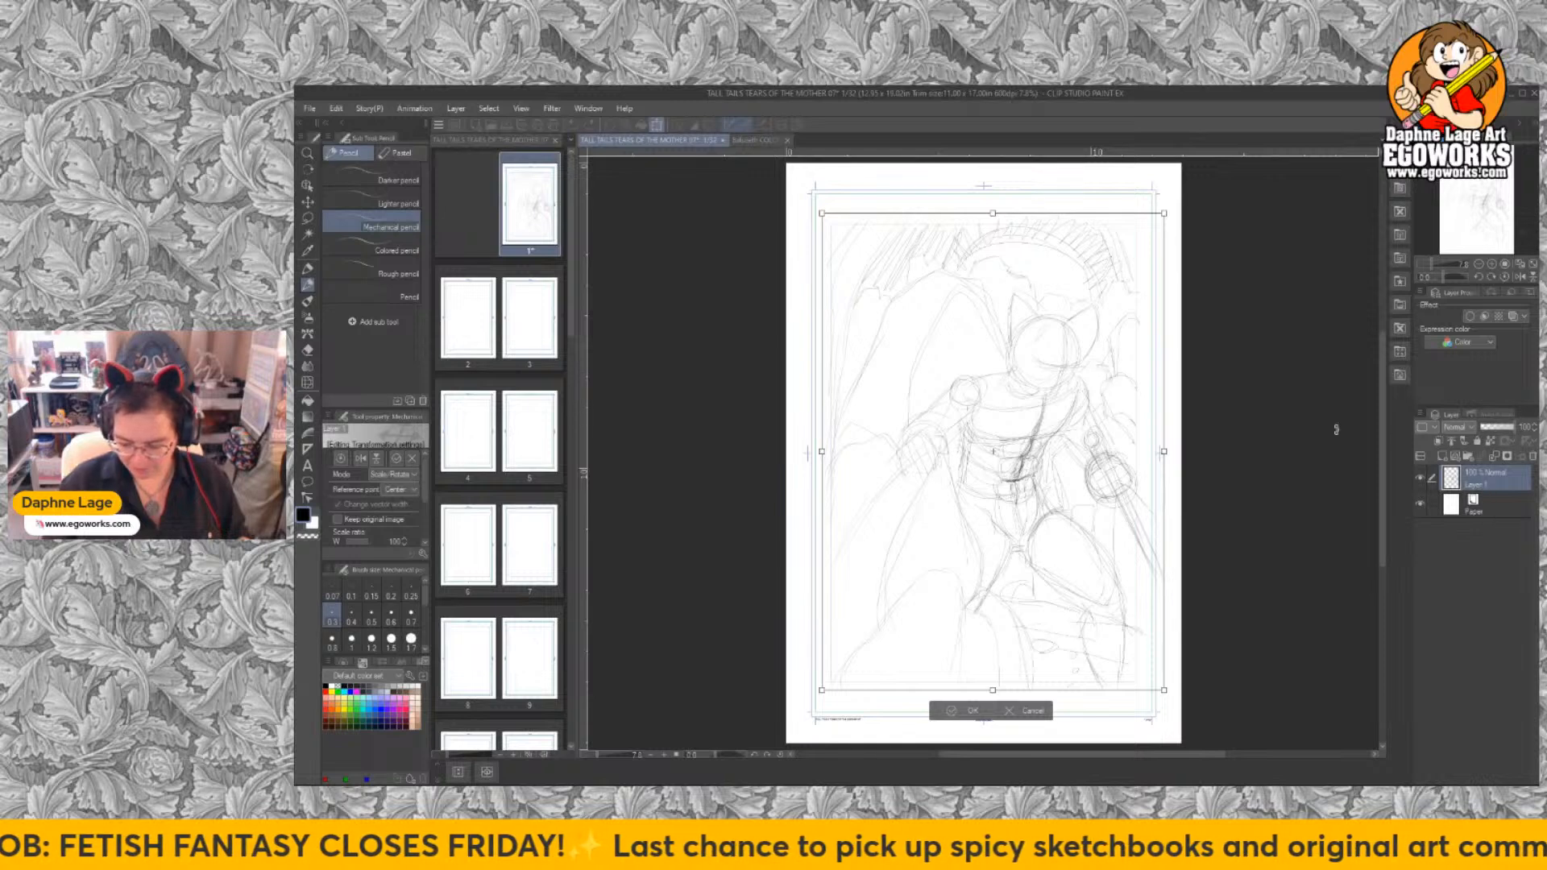
pyautogui.moveTo(1162, 451); pyautogui.dragTo(1137, 451)
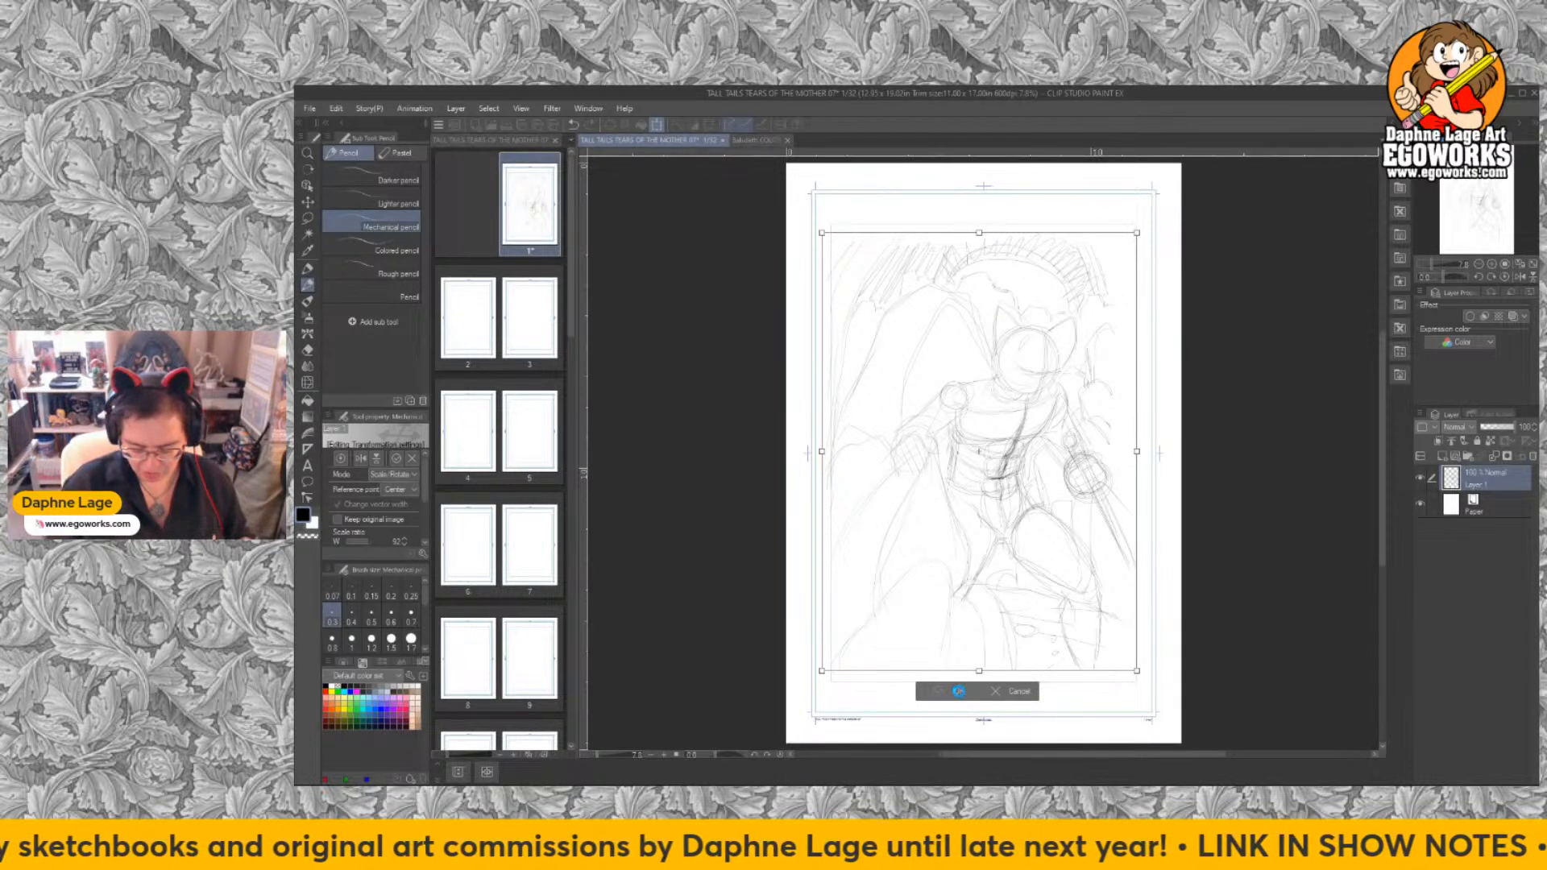
pyautogui.click(959, 690)
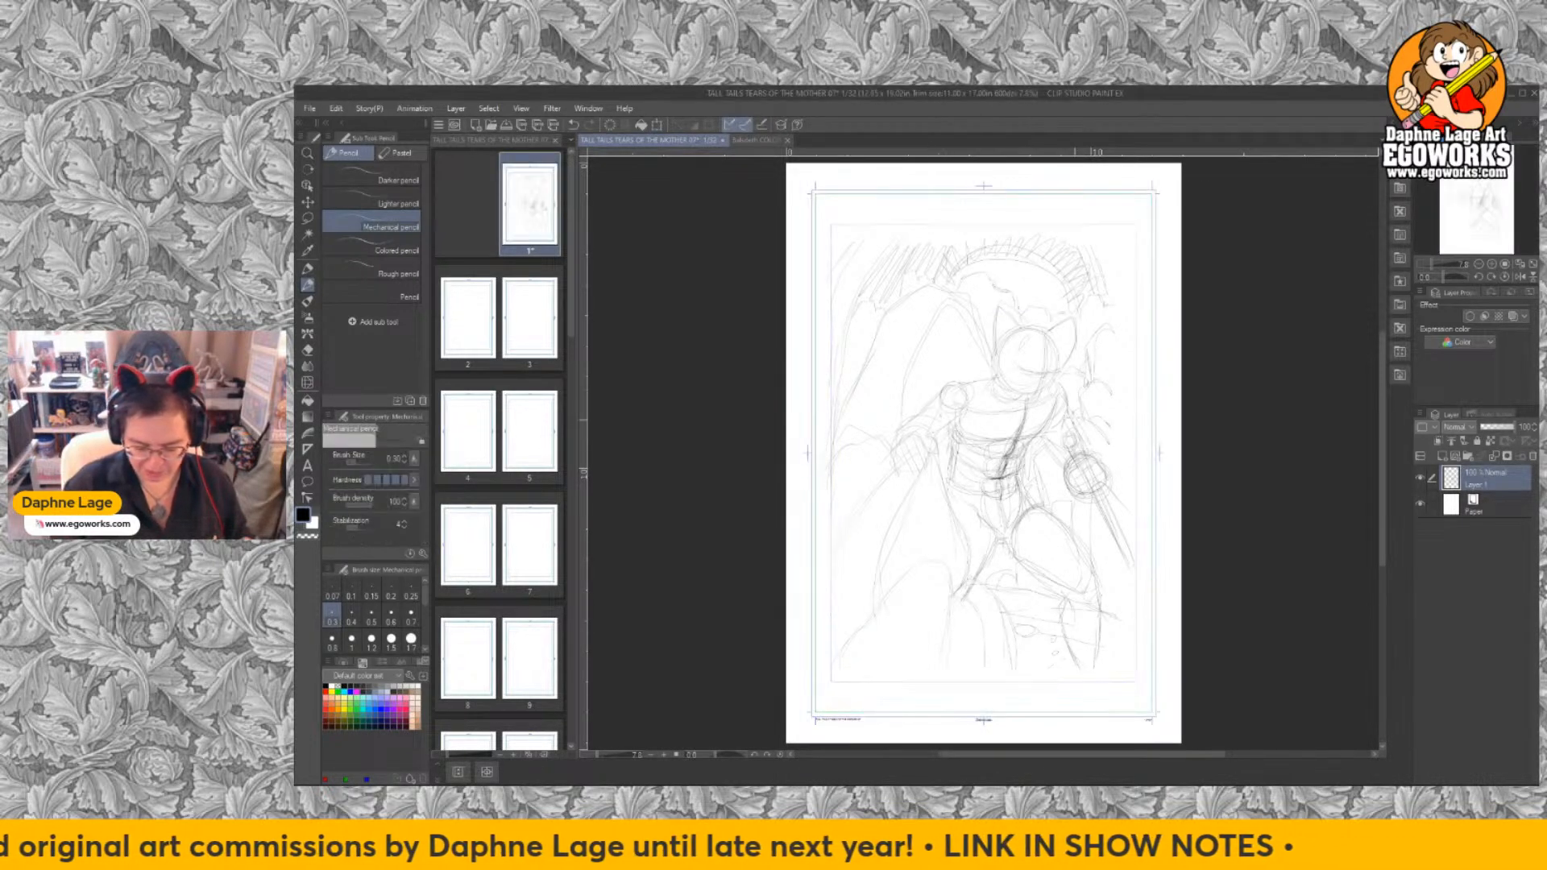
# Extend the sword tip and the surrounding rock lines to the inner frame, adding more hatching above the cave arch.
pyautogui.moveTo(1122, 544); pyautogui.dragTo(1135, 569)
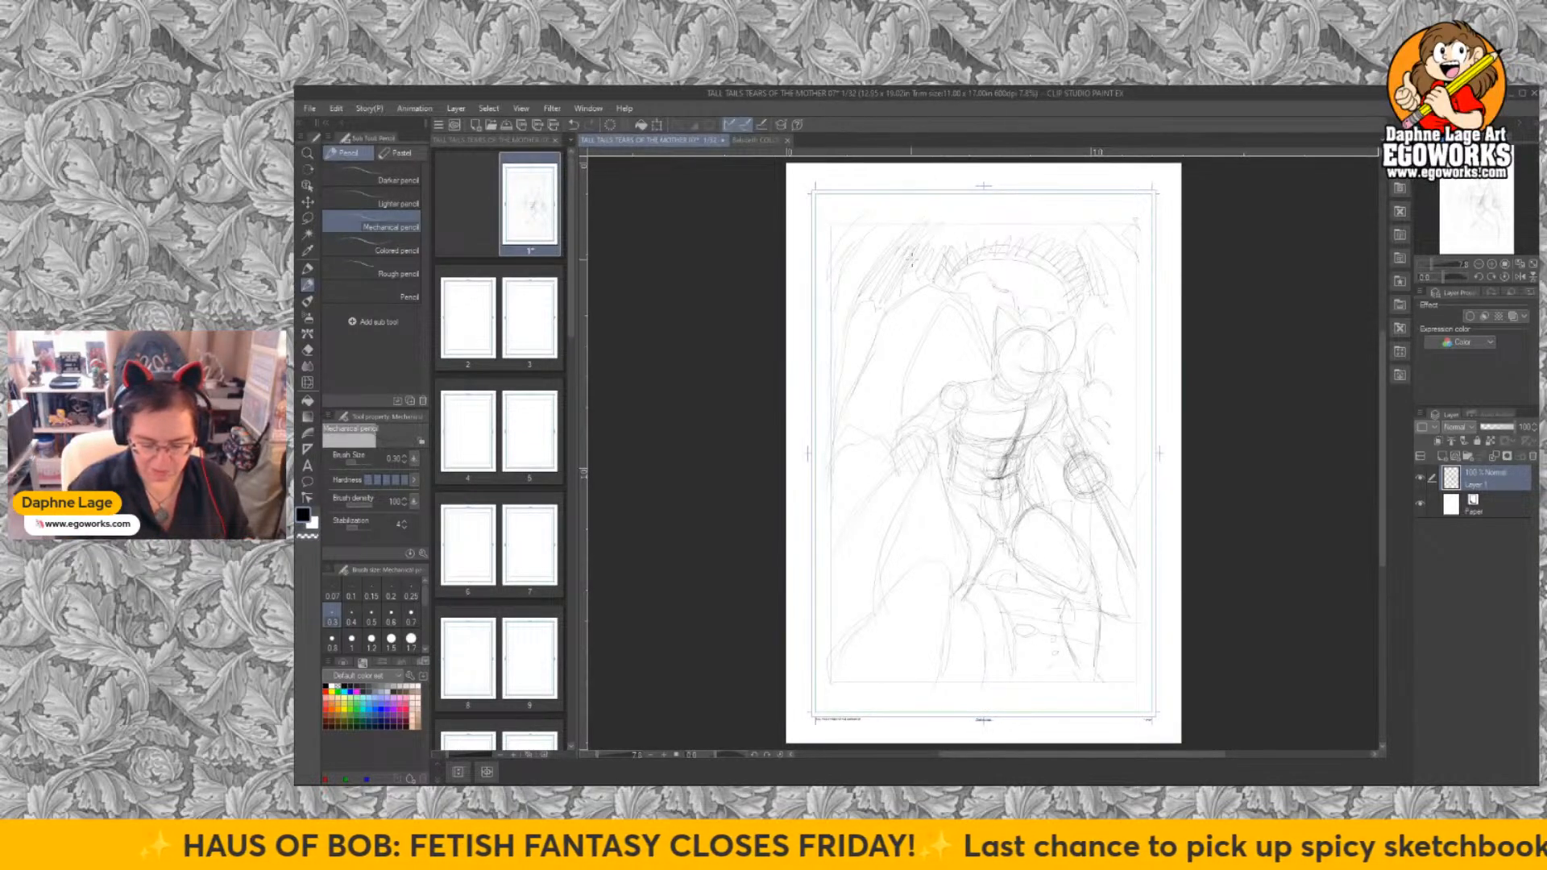
pyautogui.moveTo(1048, 226); pyautogui.dragTo(1032, 245)
pyautogui.moveTo(1066, 229)
pyautogui.mouseDown()
pyautogui.moveTo(1047, 250)
pyautogui.moveTo(1065, 250)
pyautogui.mouseUp()
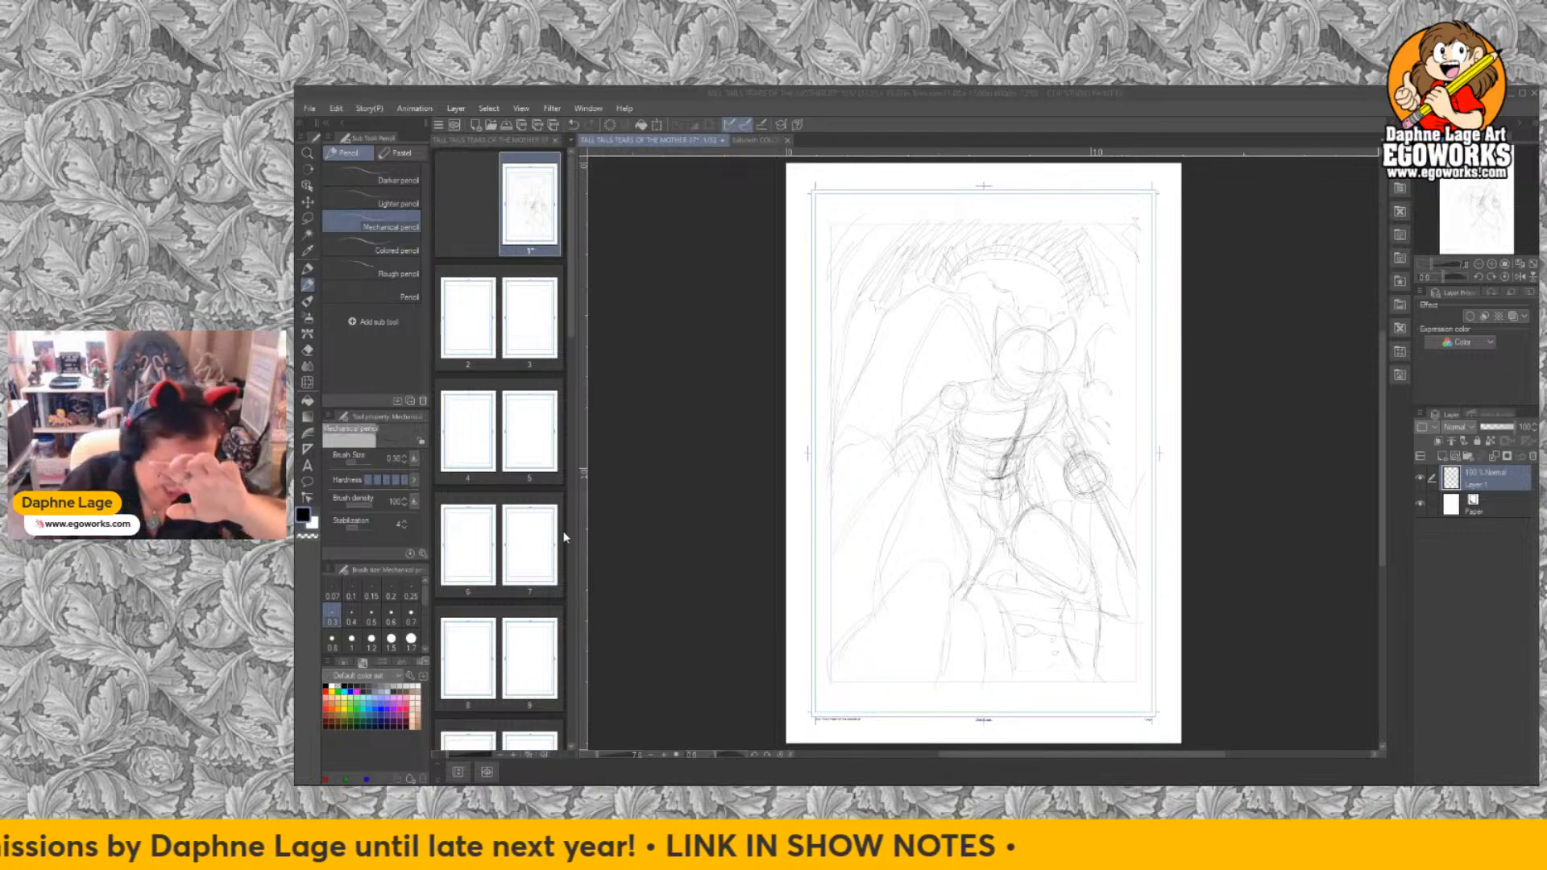
# Widen the page overview to view all 32 pages of the comic and shrink it back to one spread per row.
pyautogui.click(573, 384)
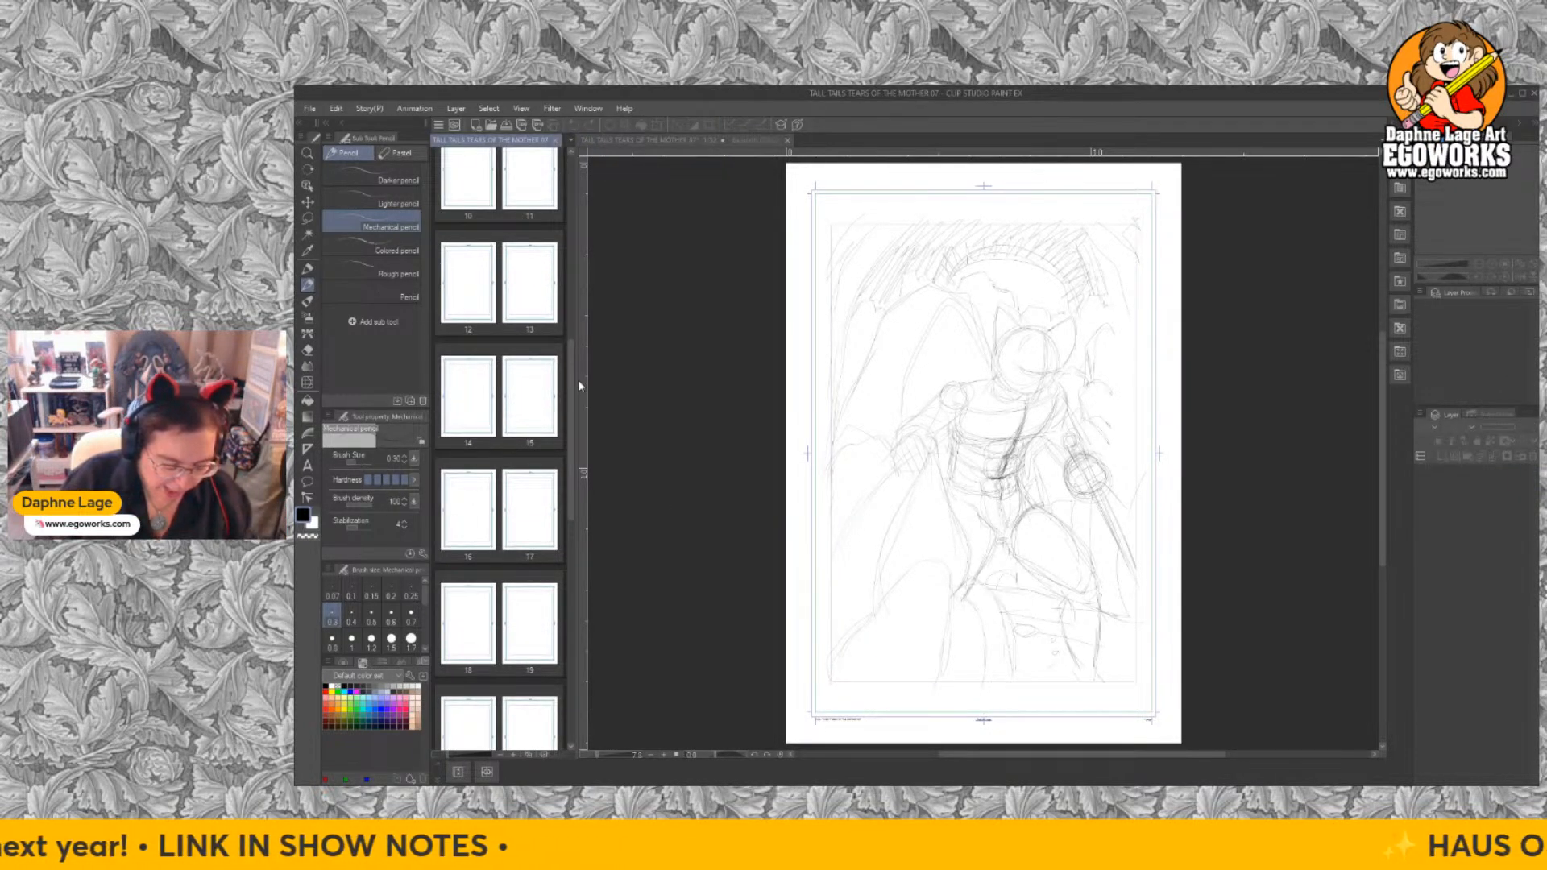
pyautogui.moveTo(575, 381); pyautogui.dragTo(1078, 465)
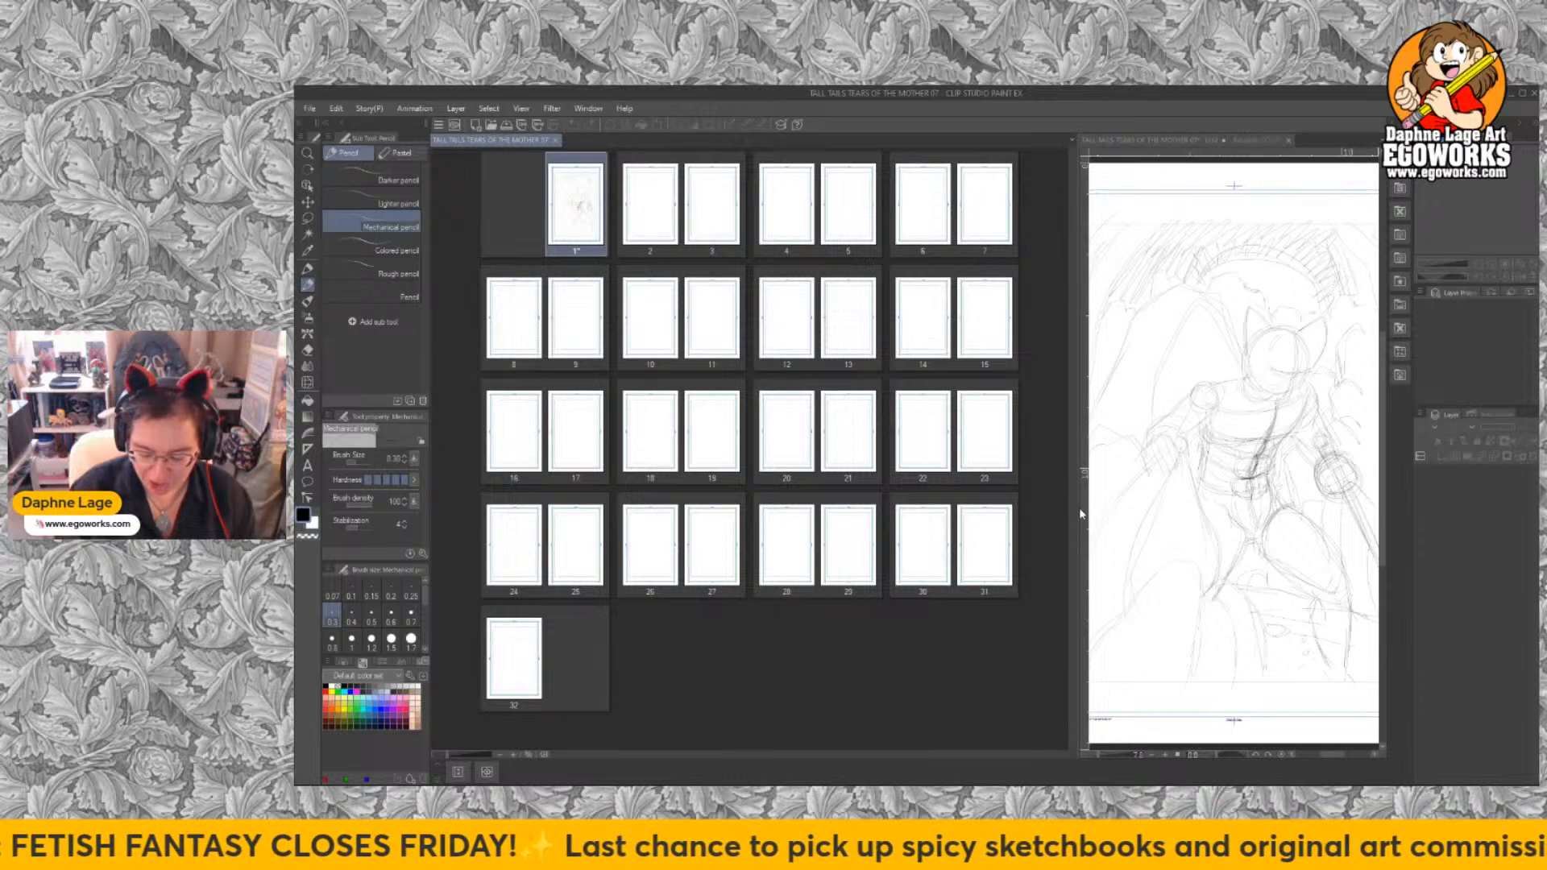
pyautogui.moveTo(1079, 508); pyautogui.dragTo(599, 493)
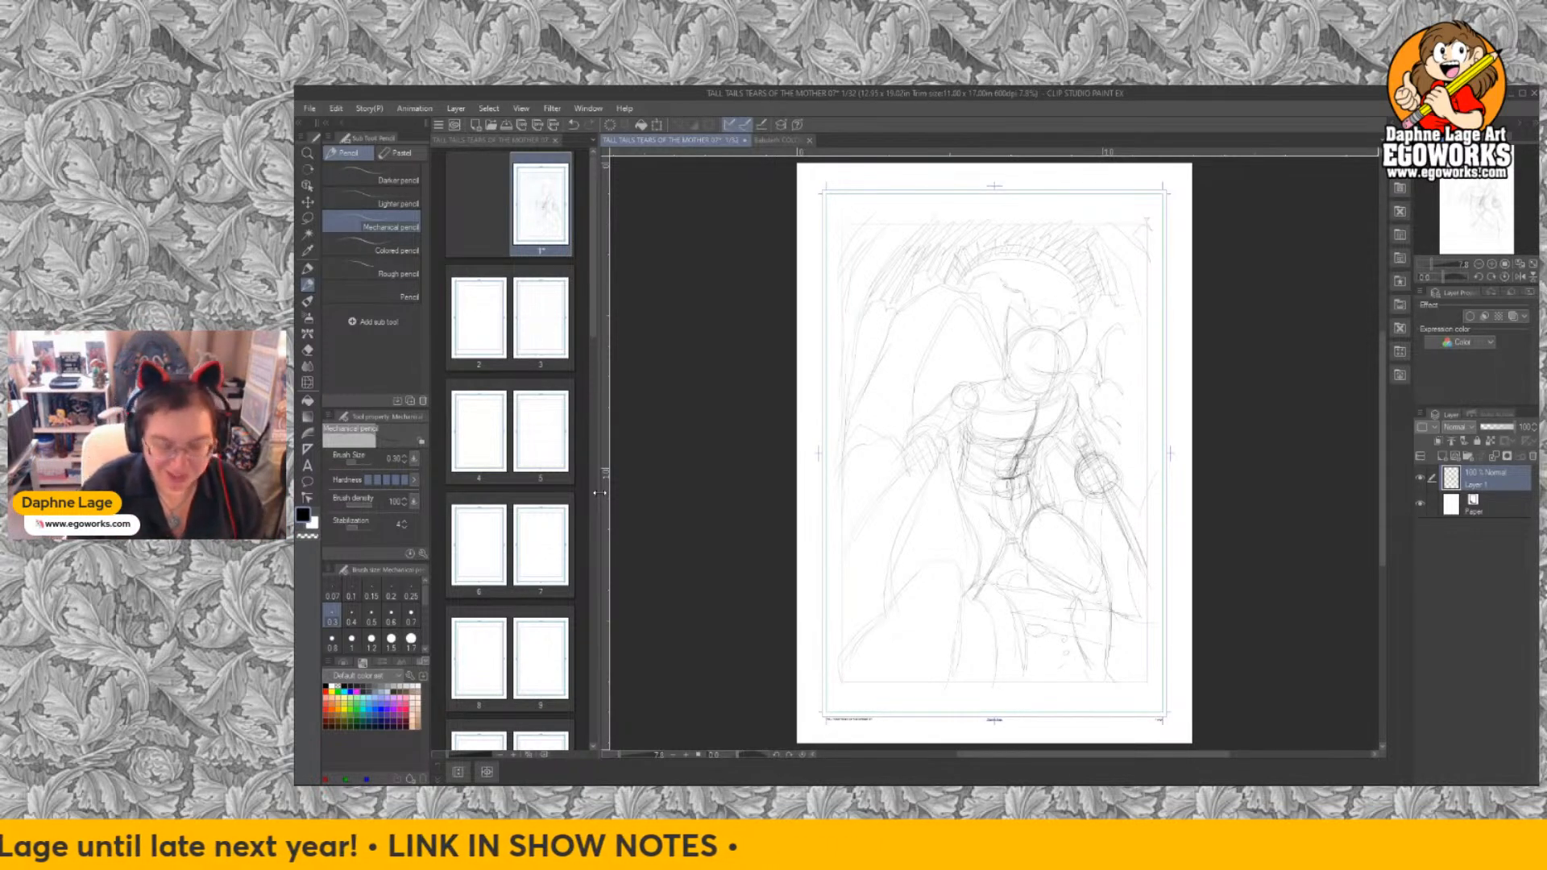
pyautogui.moveTo(598, 447); pyautogui.dragTo(660, 423)
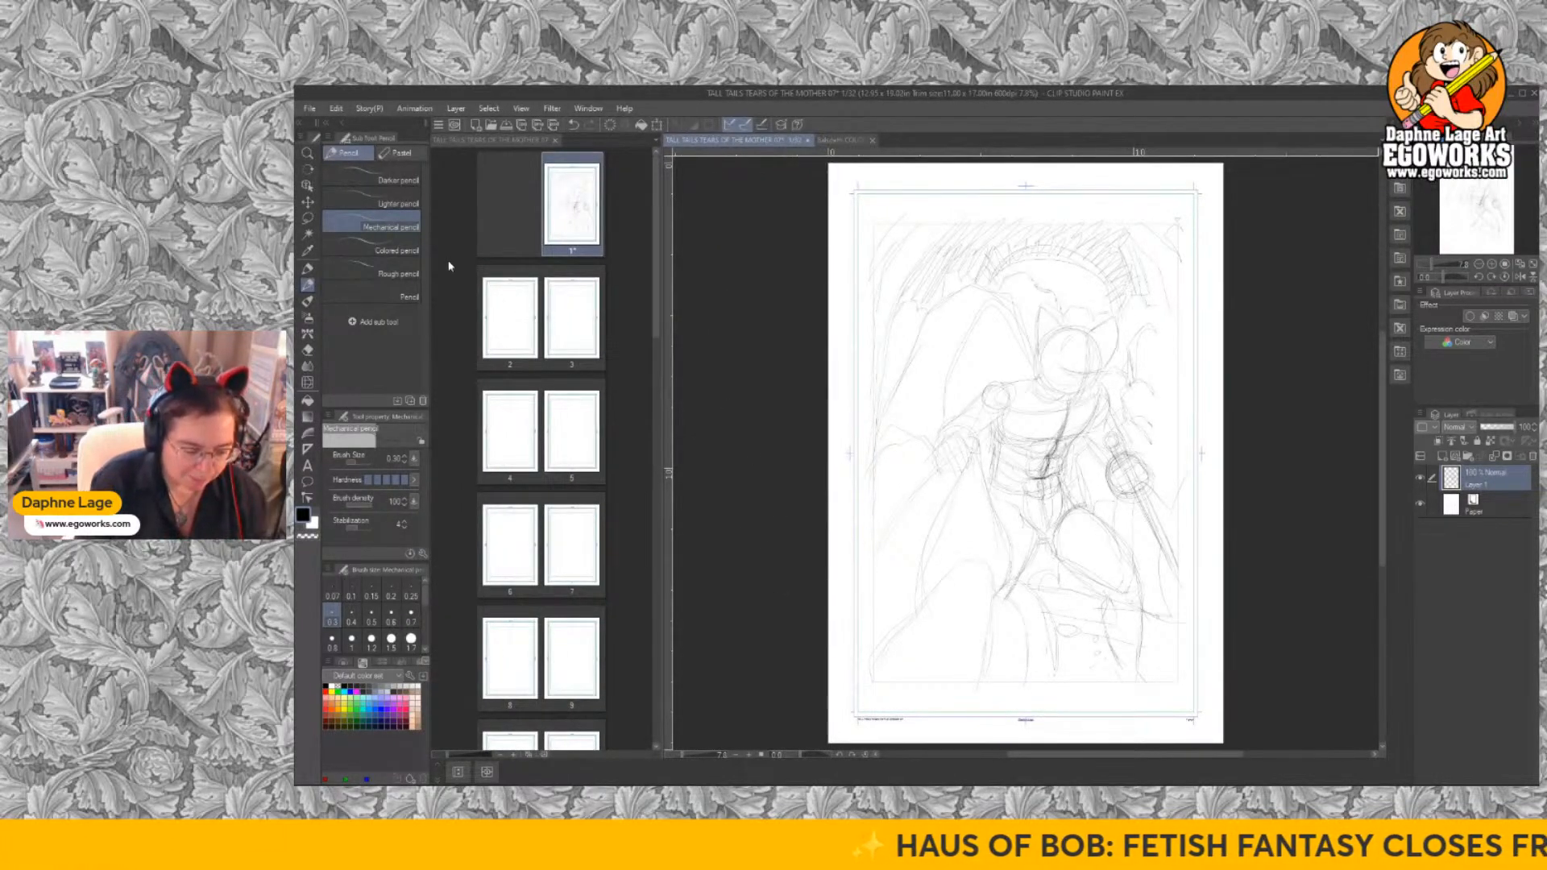
# Try to open the 3D Preview for Binding for the comic.
pyautogui.click(310, 109)
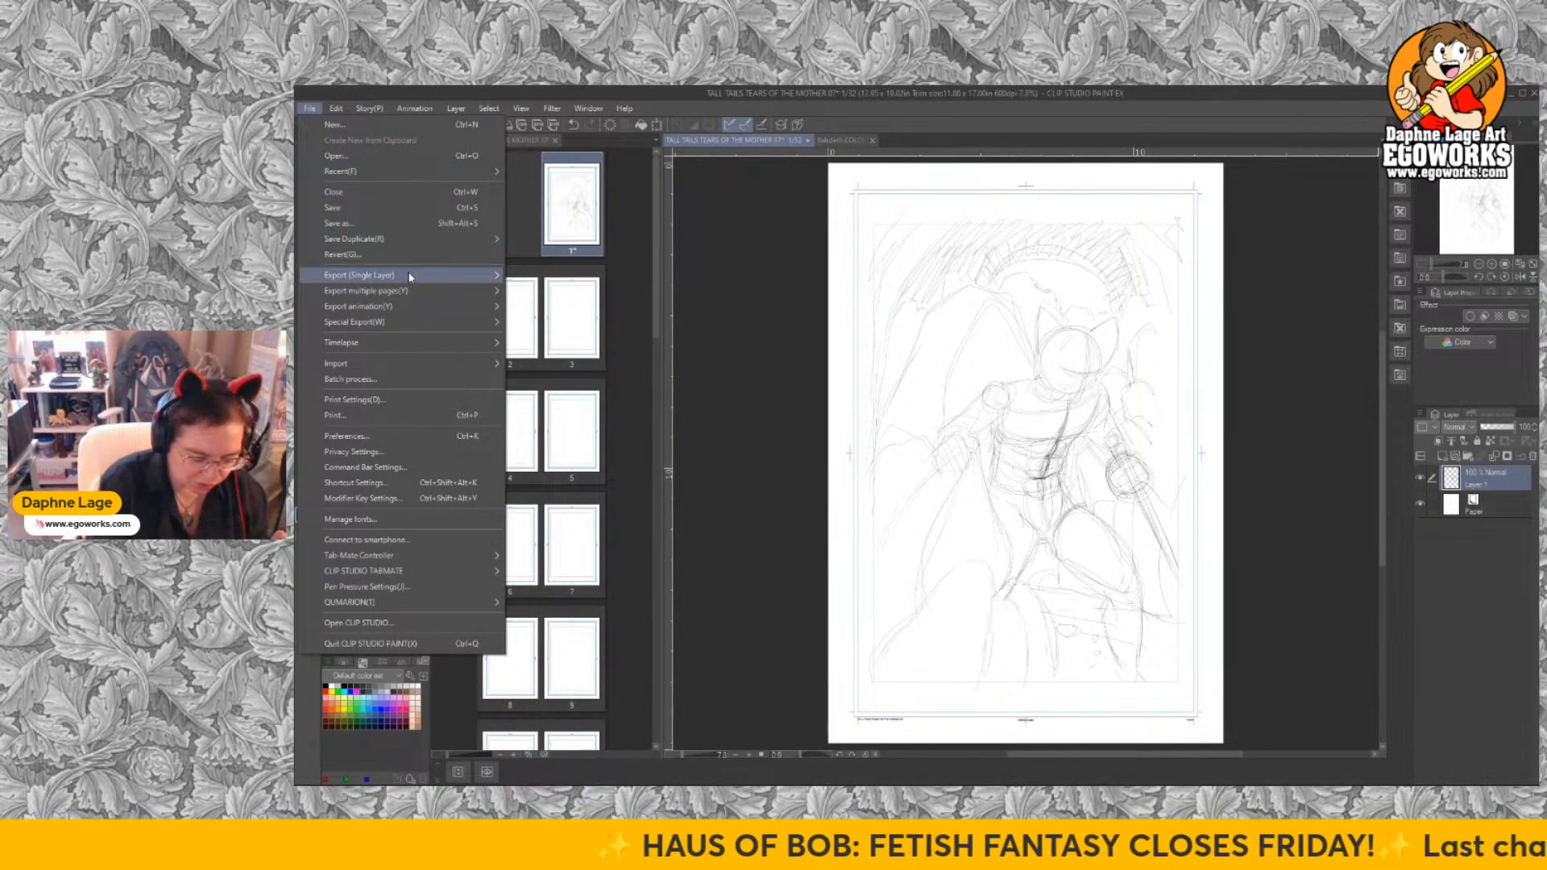
pyautogui.moveTo(452, 291)
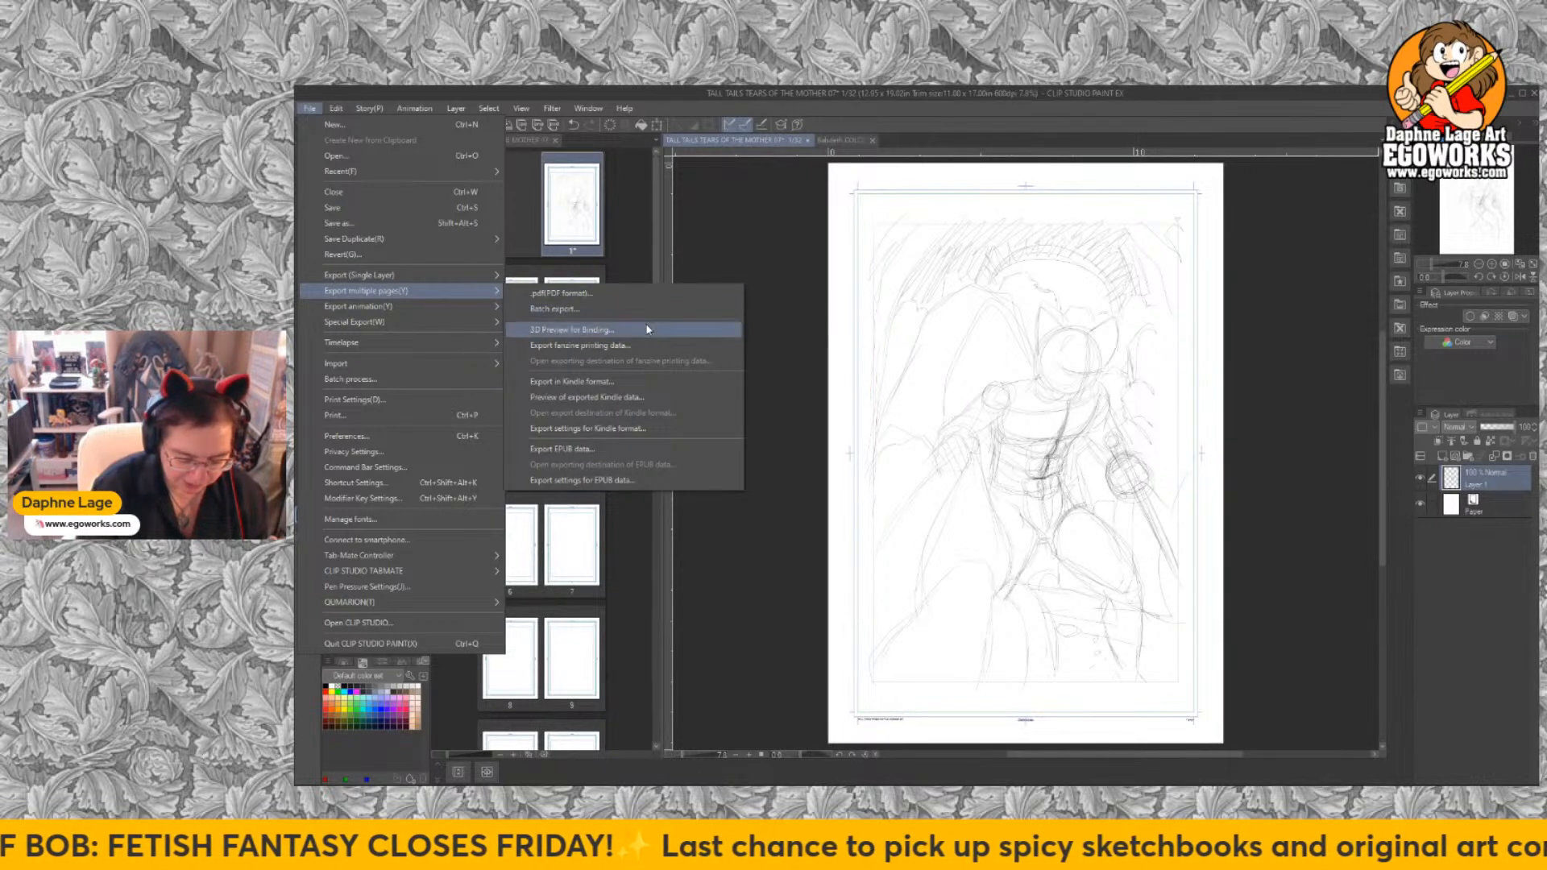
pyautogui.click(602, 338)
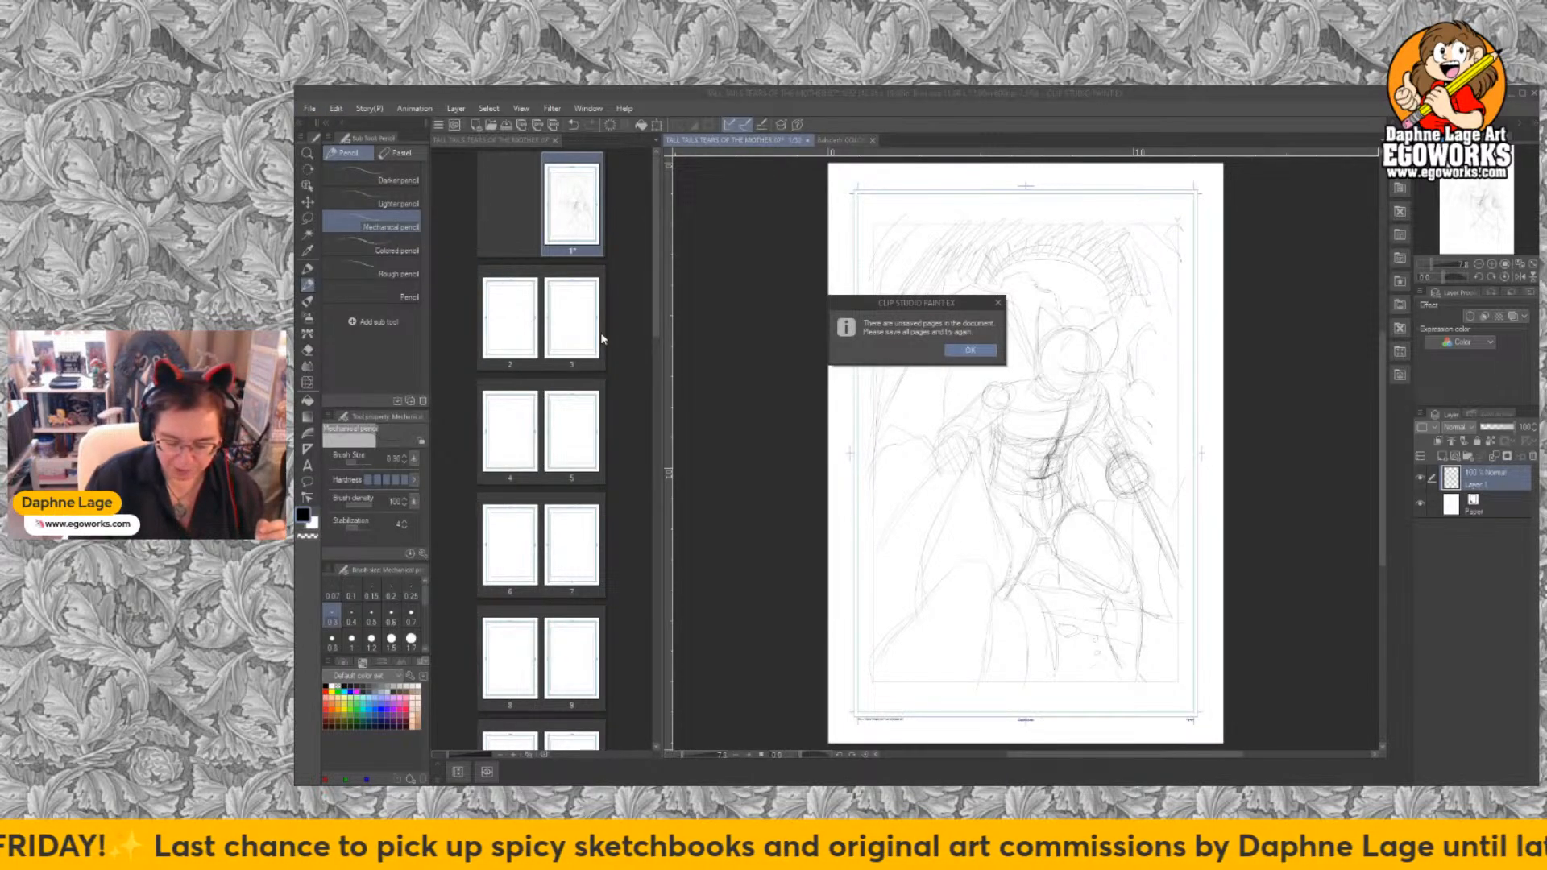
pyautogui.click(972, 350)
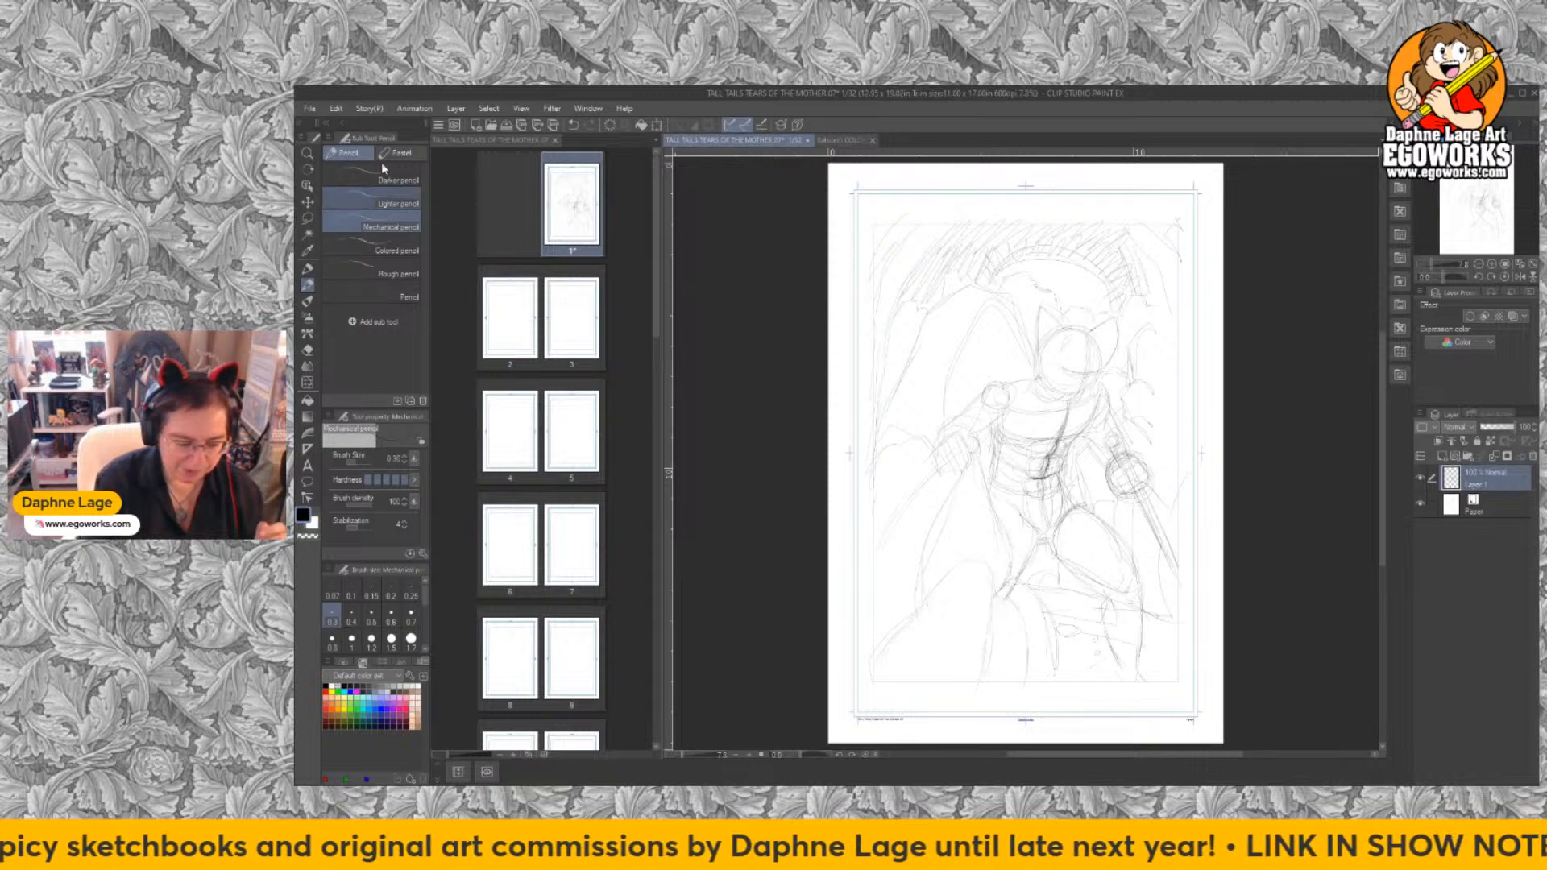
# Save the sketched page and open the 3D Preview for Binding of the multi-page comic.
pyautogui.click(310, 108)
pyautogui.click(338, 203)
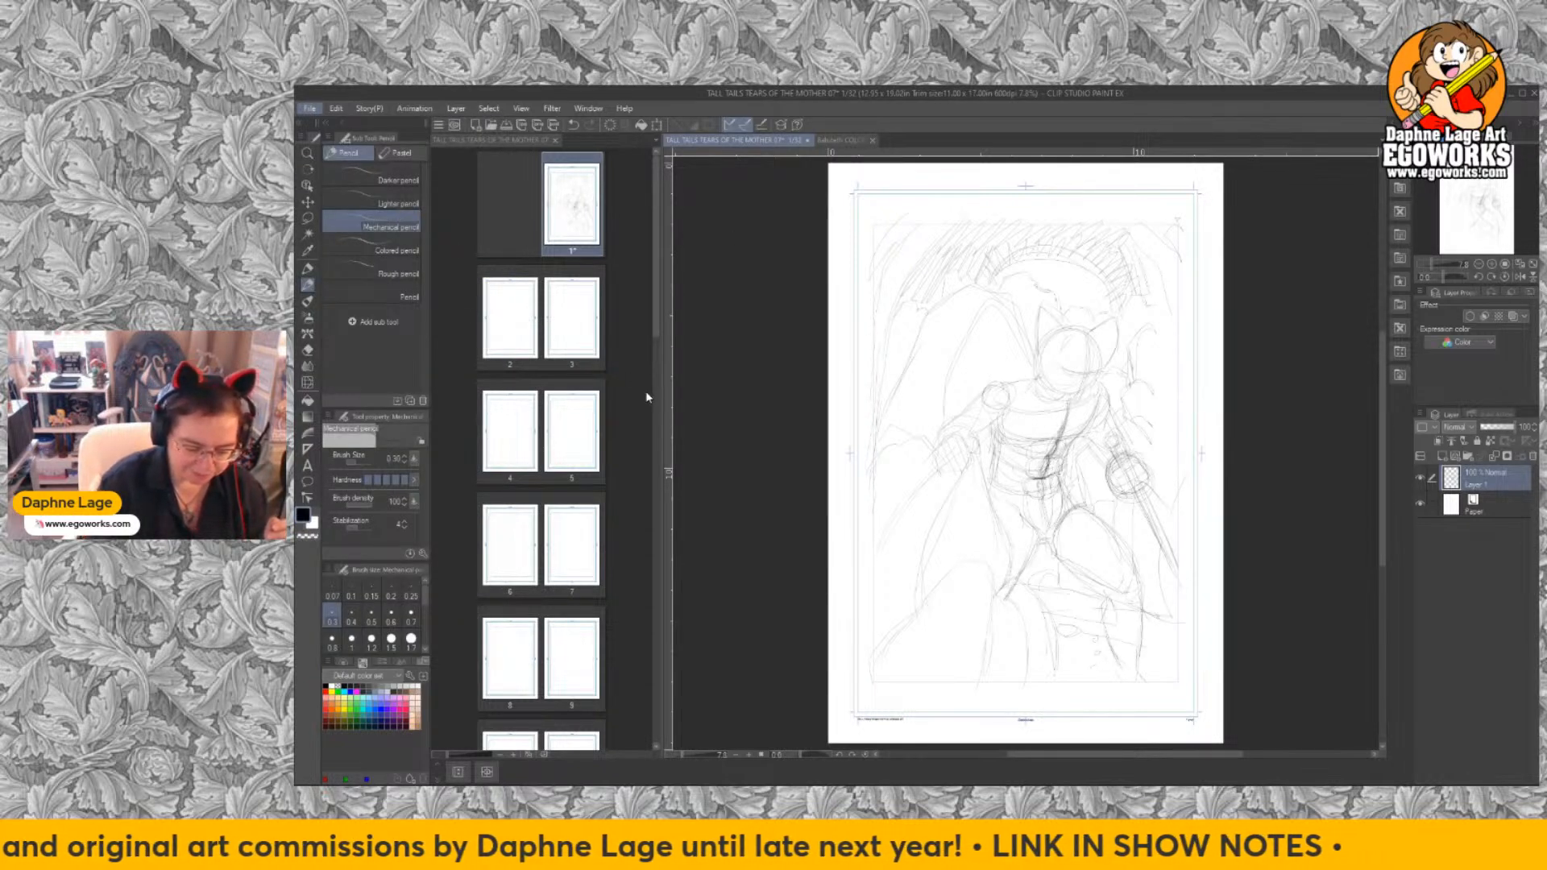
pyautogui.click(336, 108)
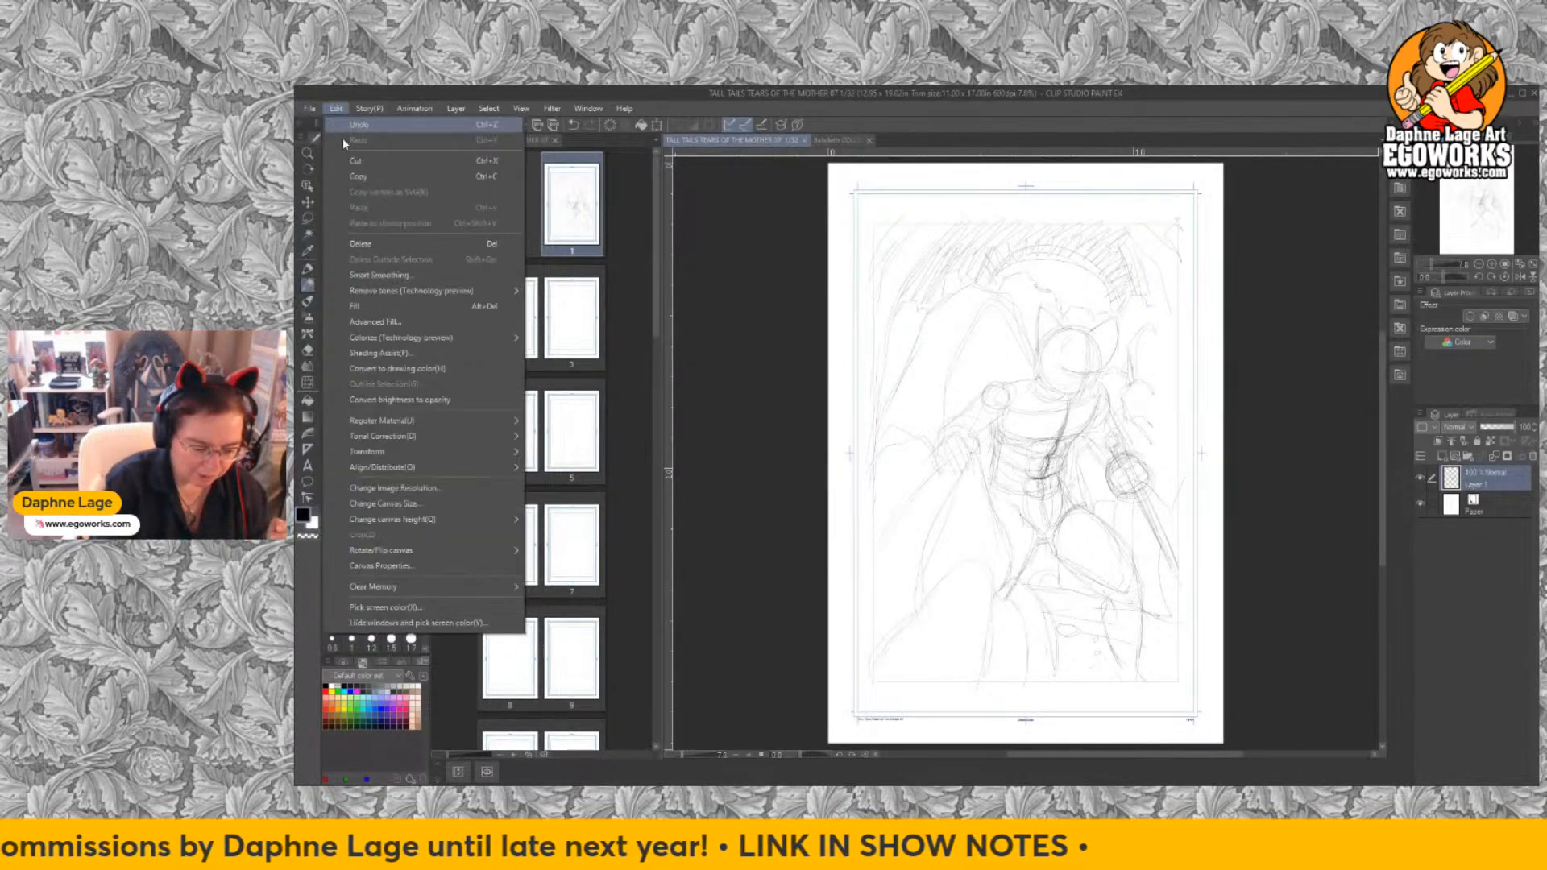
pyautogui.moveTo(310, 108)
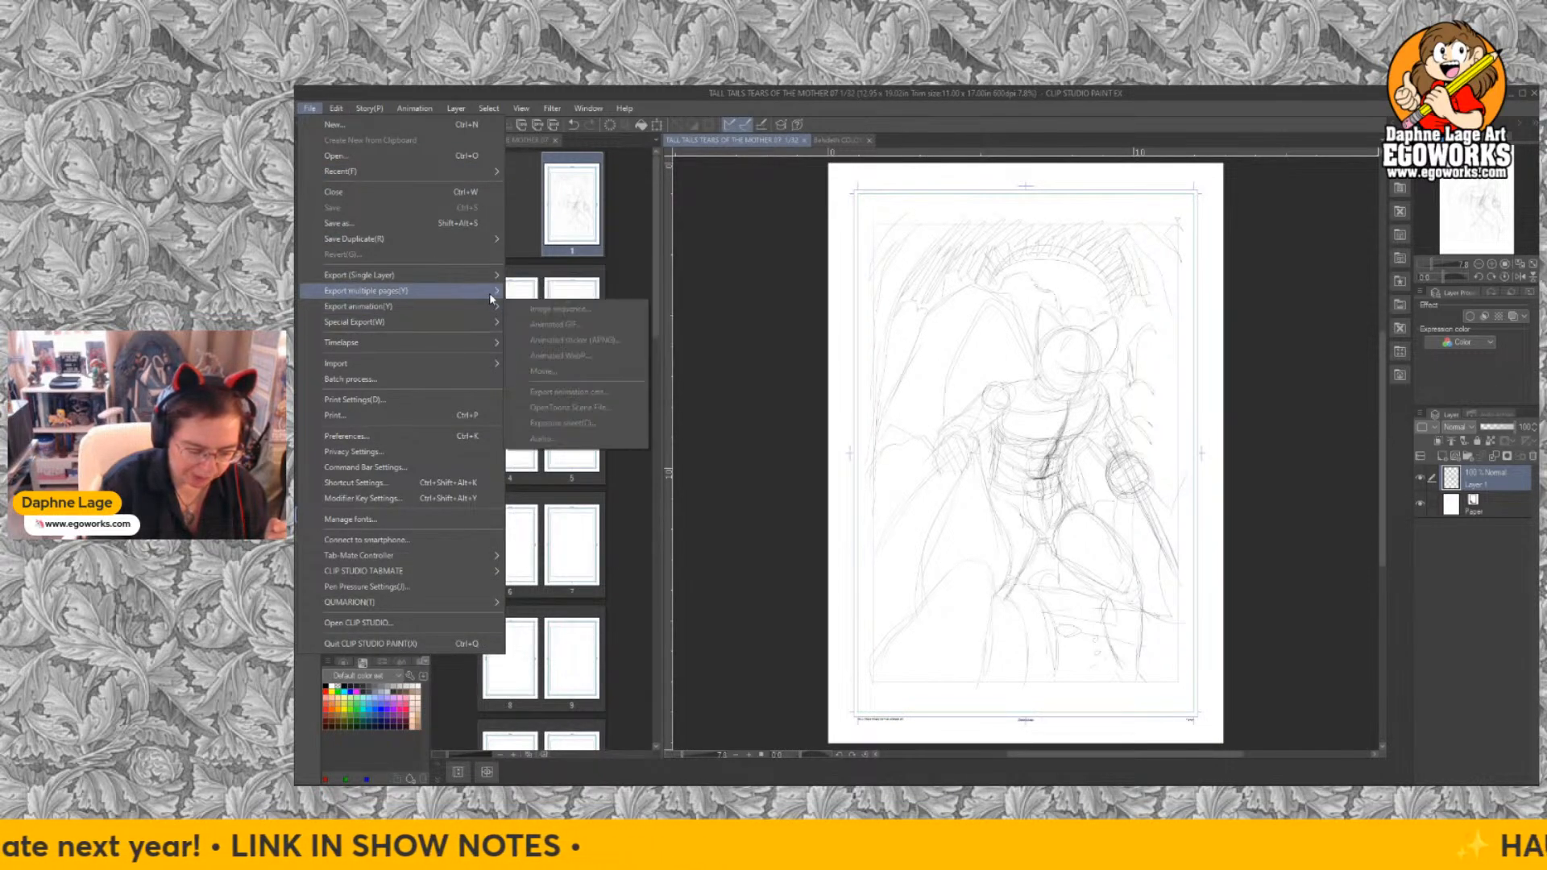
pyautogui.moveTo(490, 293)
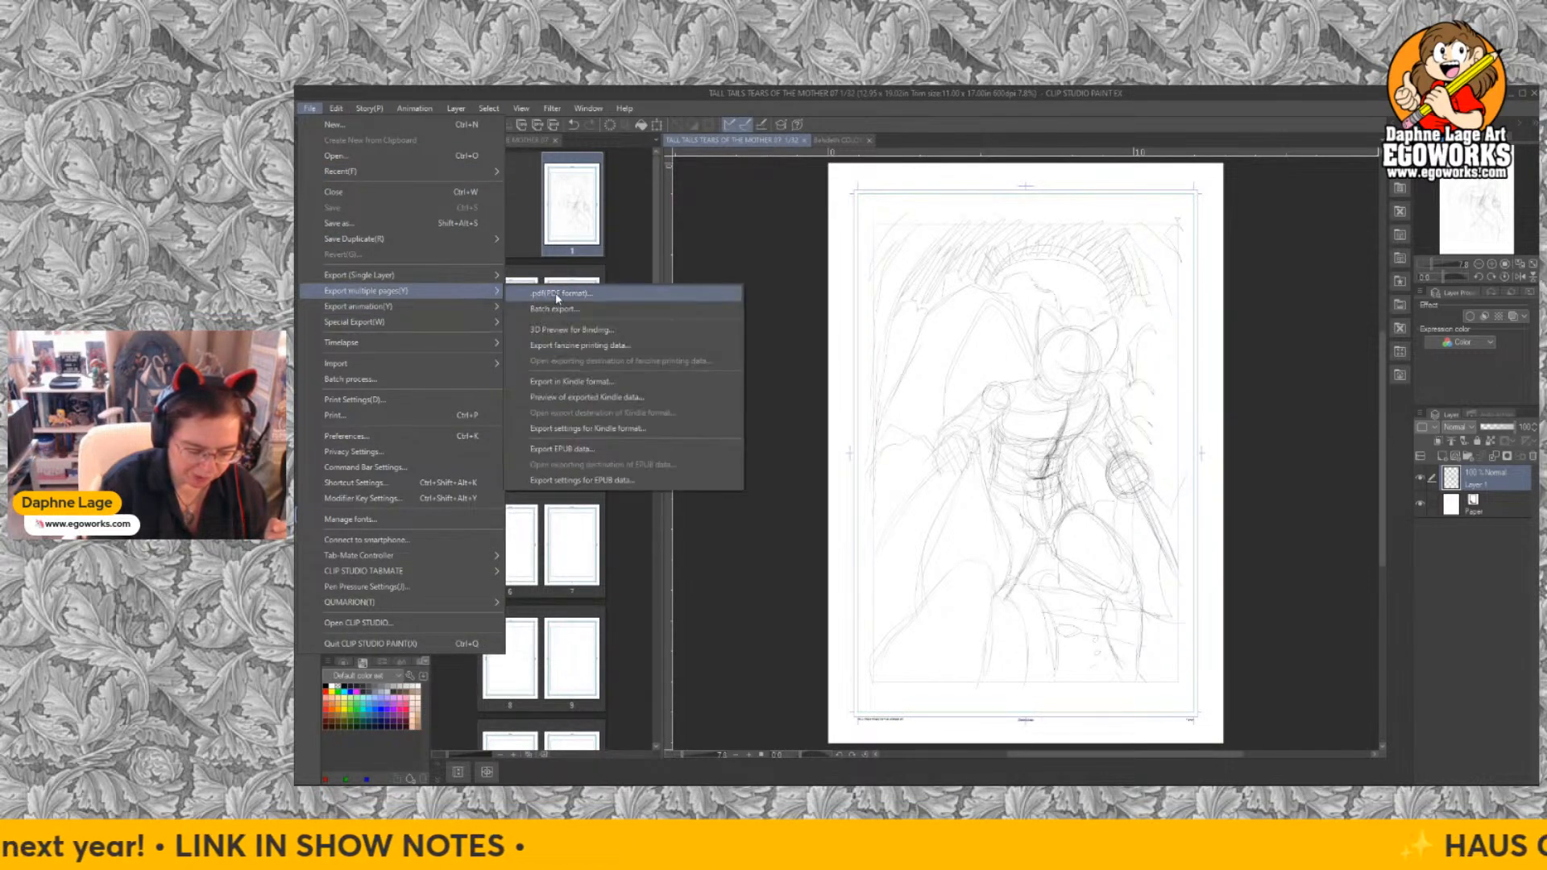
pyautogui.click(583, 332)
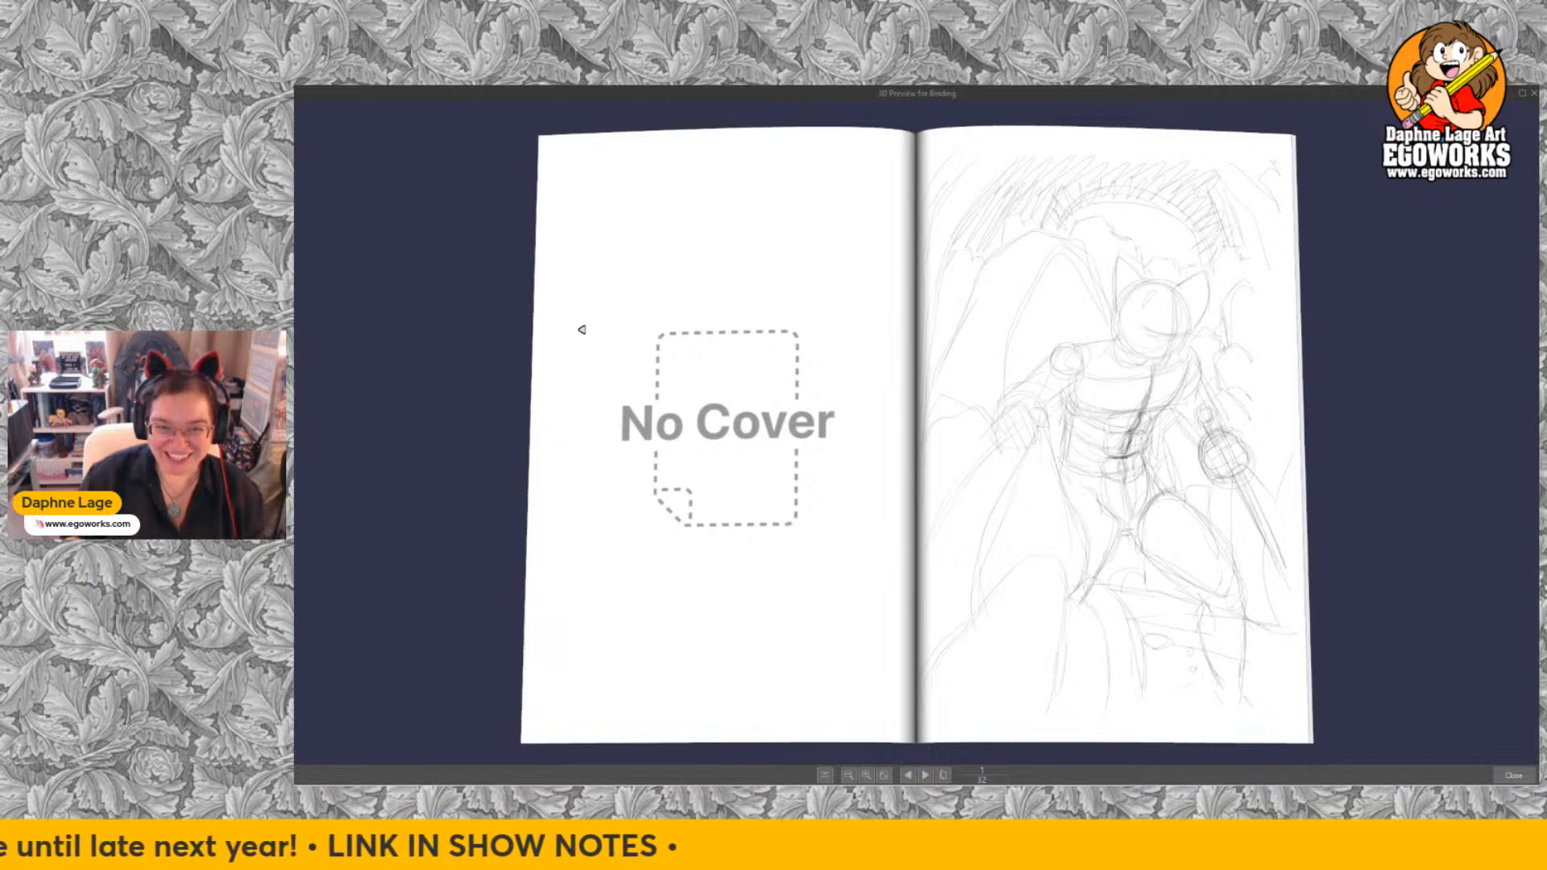
# Flip back and forth between the front cover and the sketched first page in the binding preview.
pyautogui.click(925, 775)
pyautogui.click(908, 775)
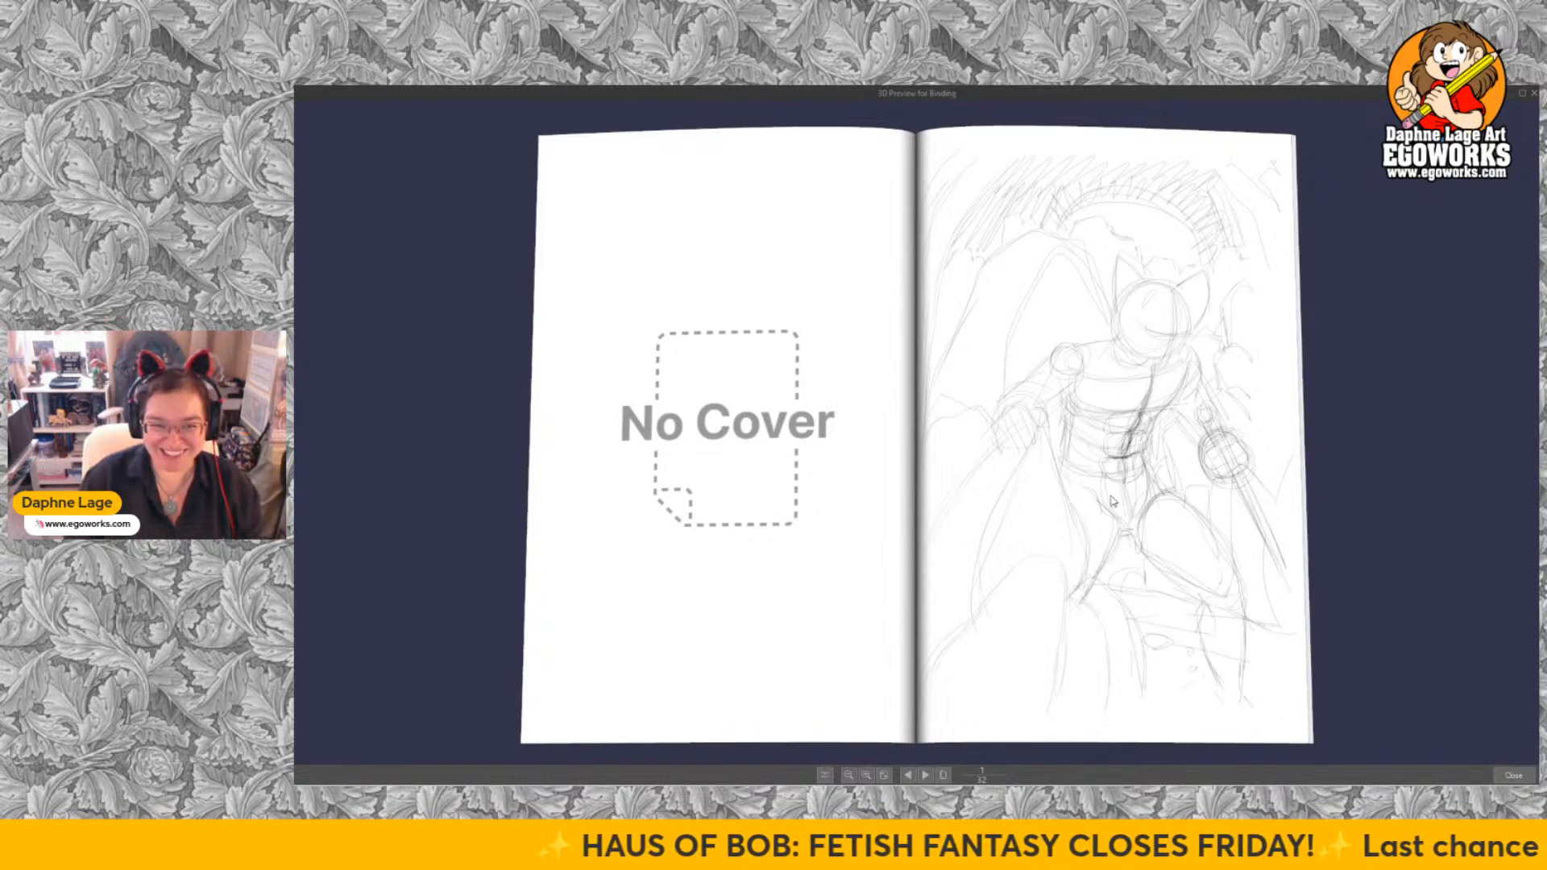
pyautogui.click(907, 775)
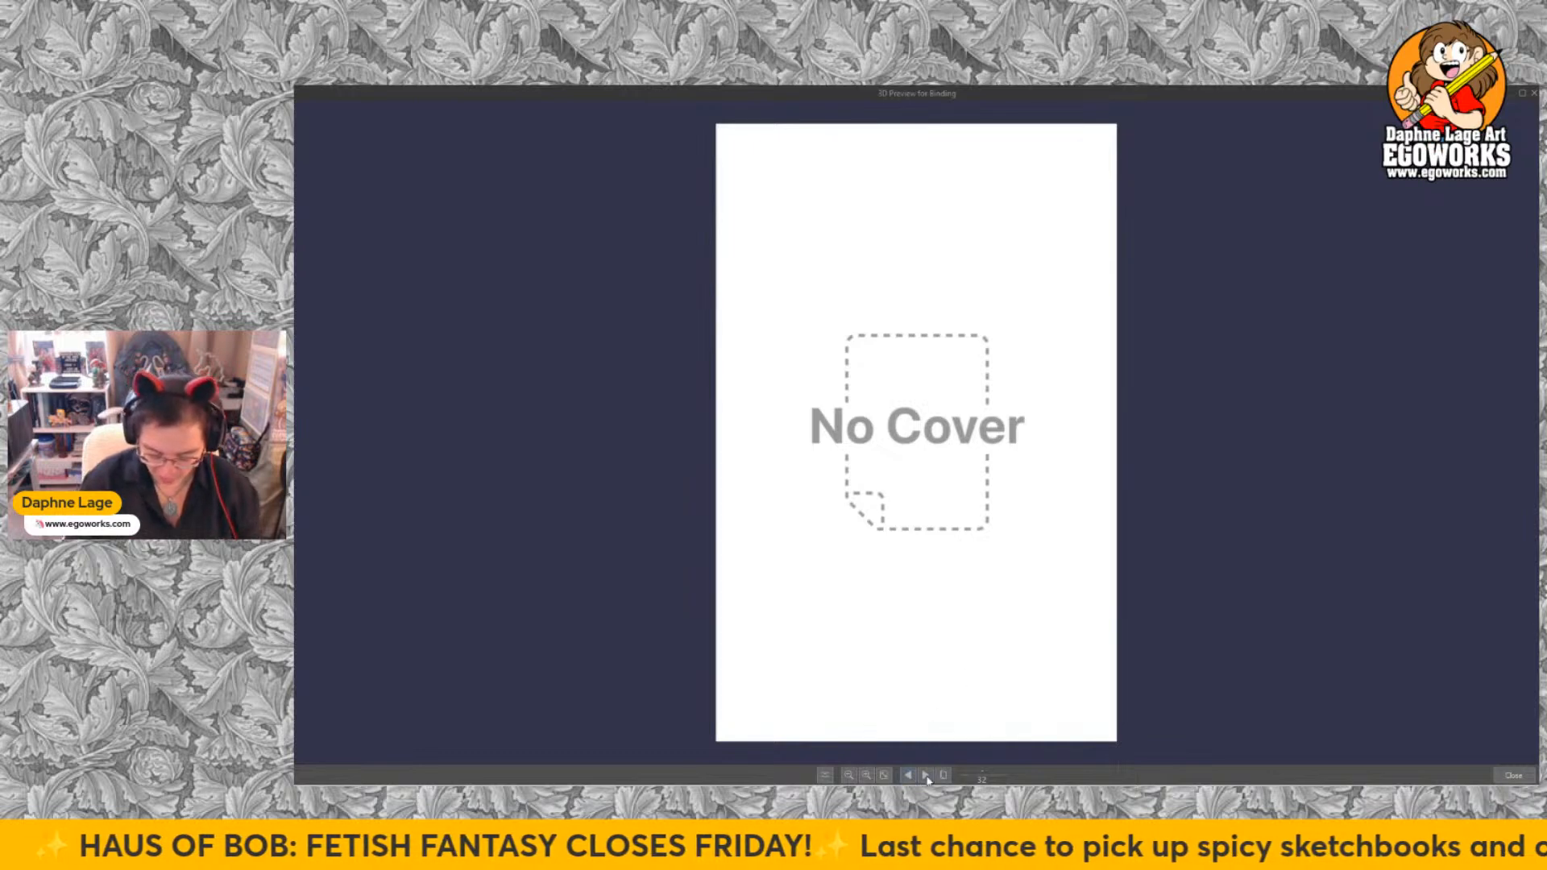
pyautogui.click(926, 775)
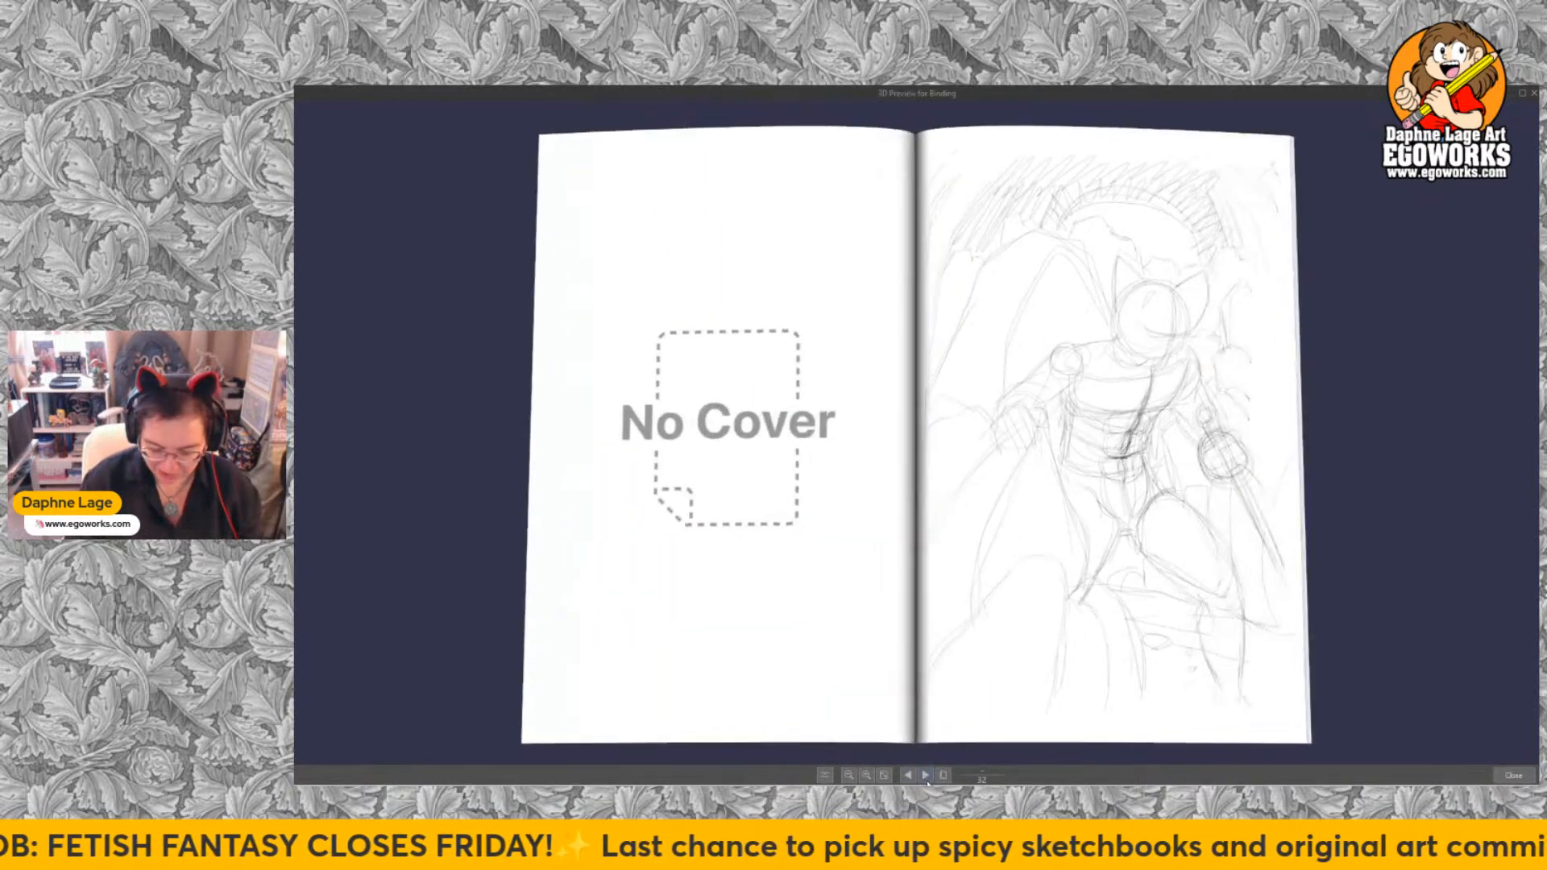
# Turn past the sketched first page in the binding preview.
pyautogui.click(926, 775)
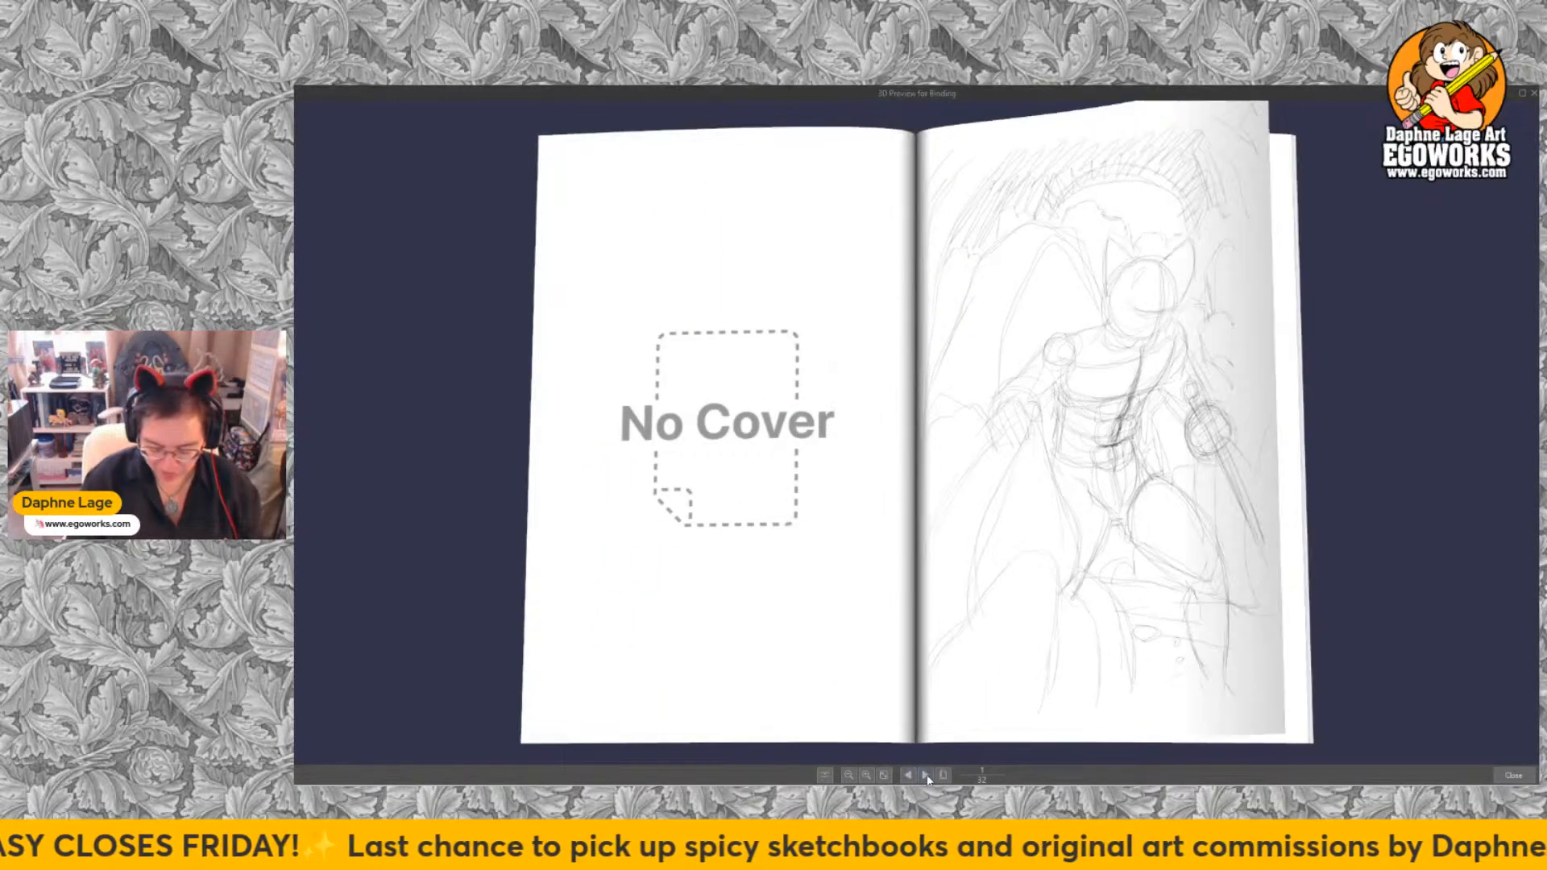
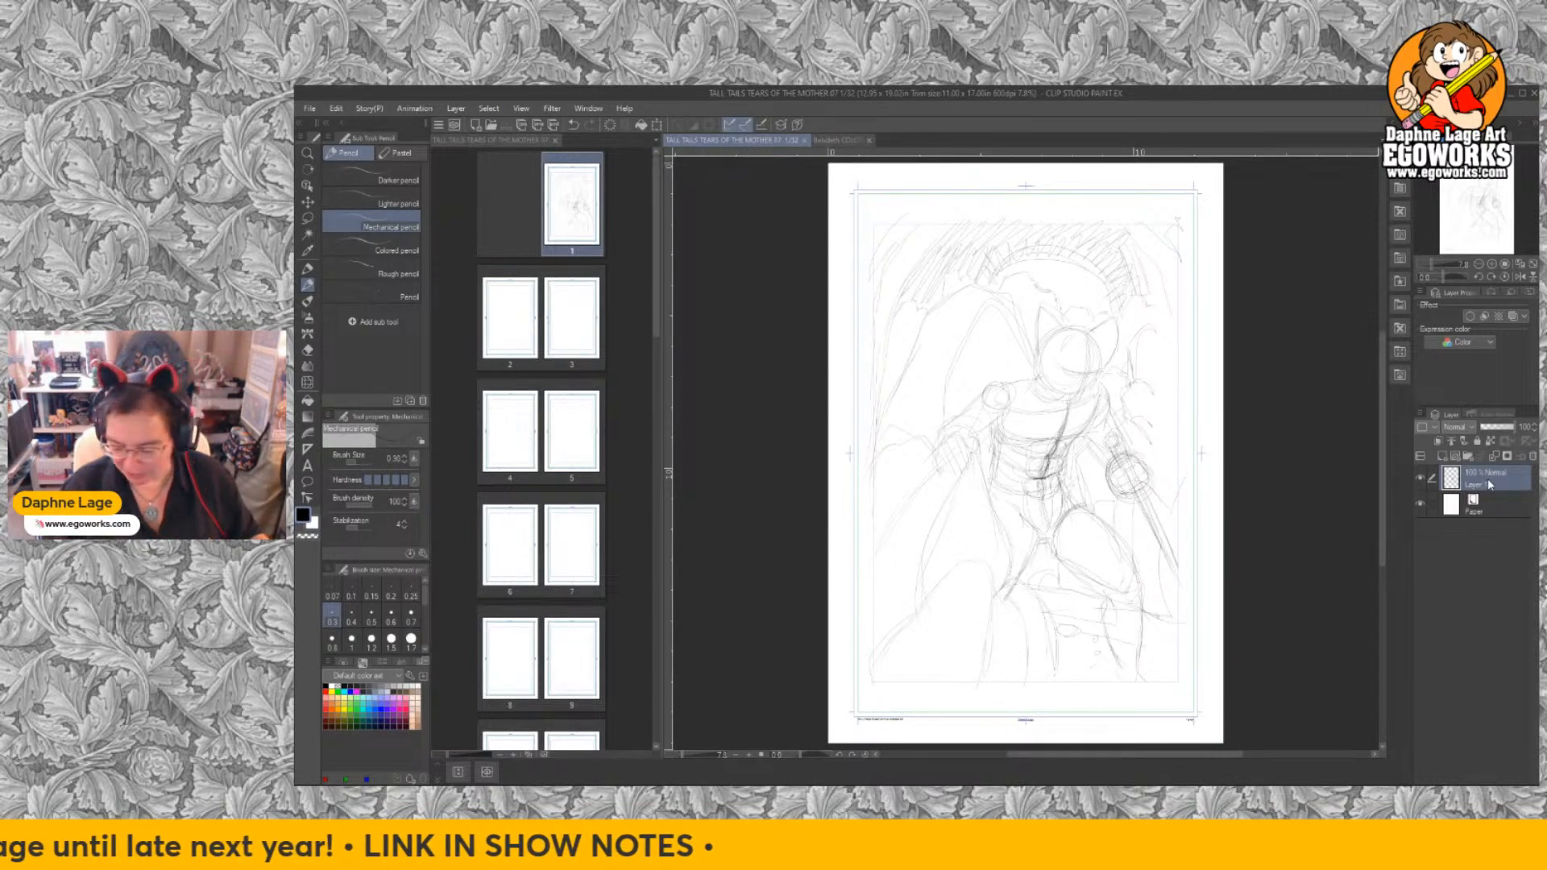
# Try duplicating the sketch layer to darken its lines, and undo the duplicate.
pyautogui.hotkey('ctrl', 'v')
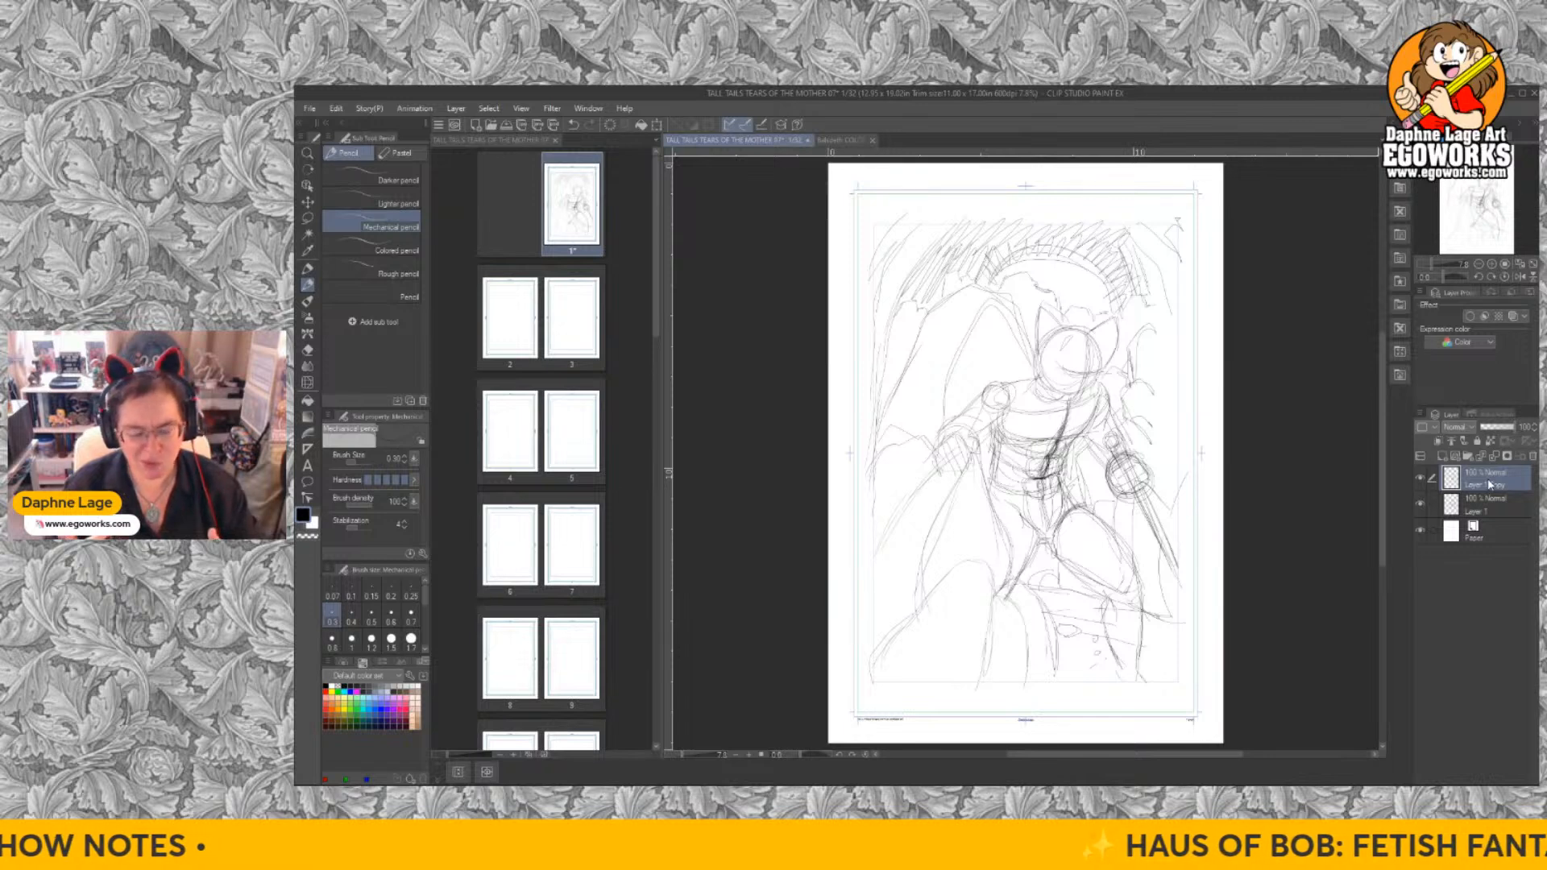
pyautogui.hotkey('ctrl', 'z')
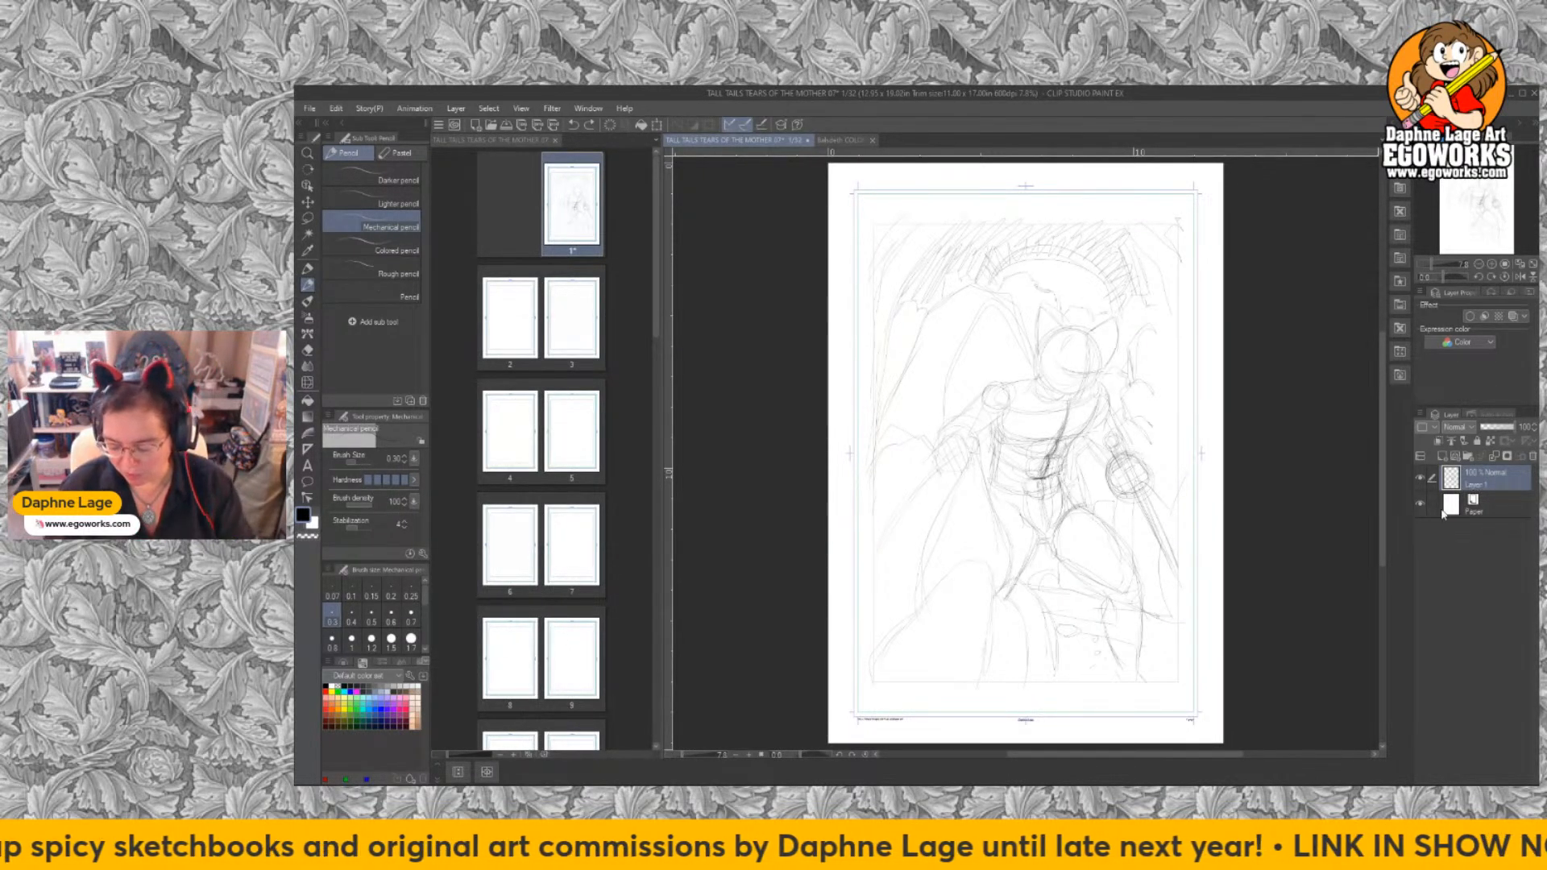
# Add a new raster layer above the sketch, tint the sketch layer blue with Layer Color, and make the new layer active.
pyautogui.click(1443, 457)
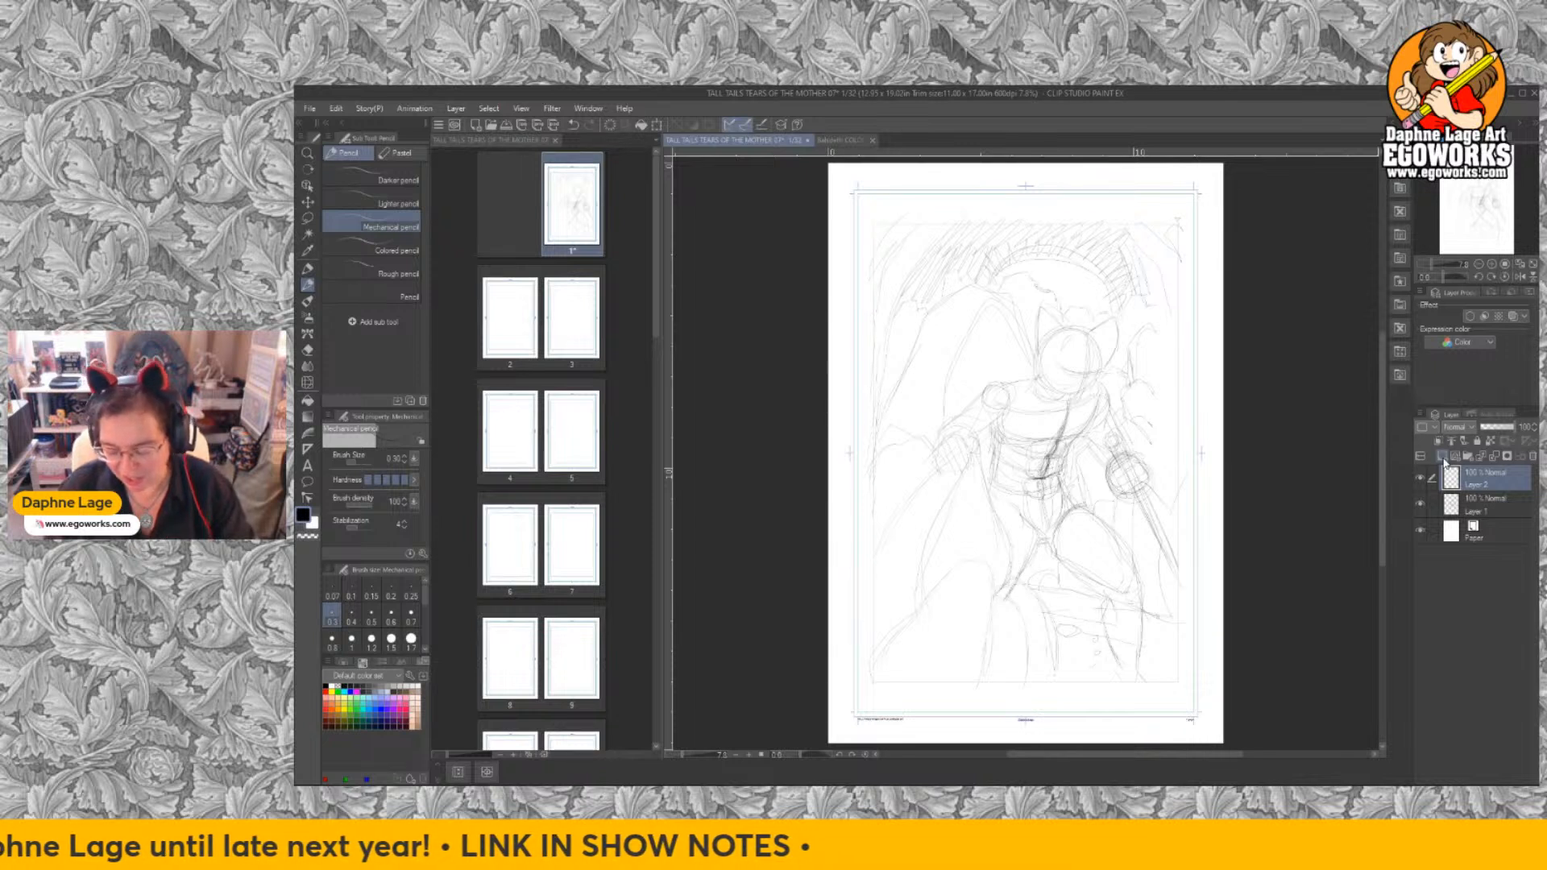
pyautogui.click(1482, 516)
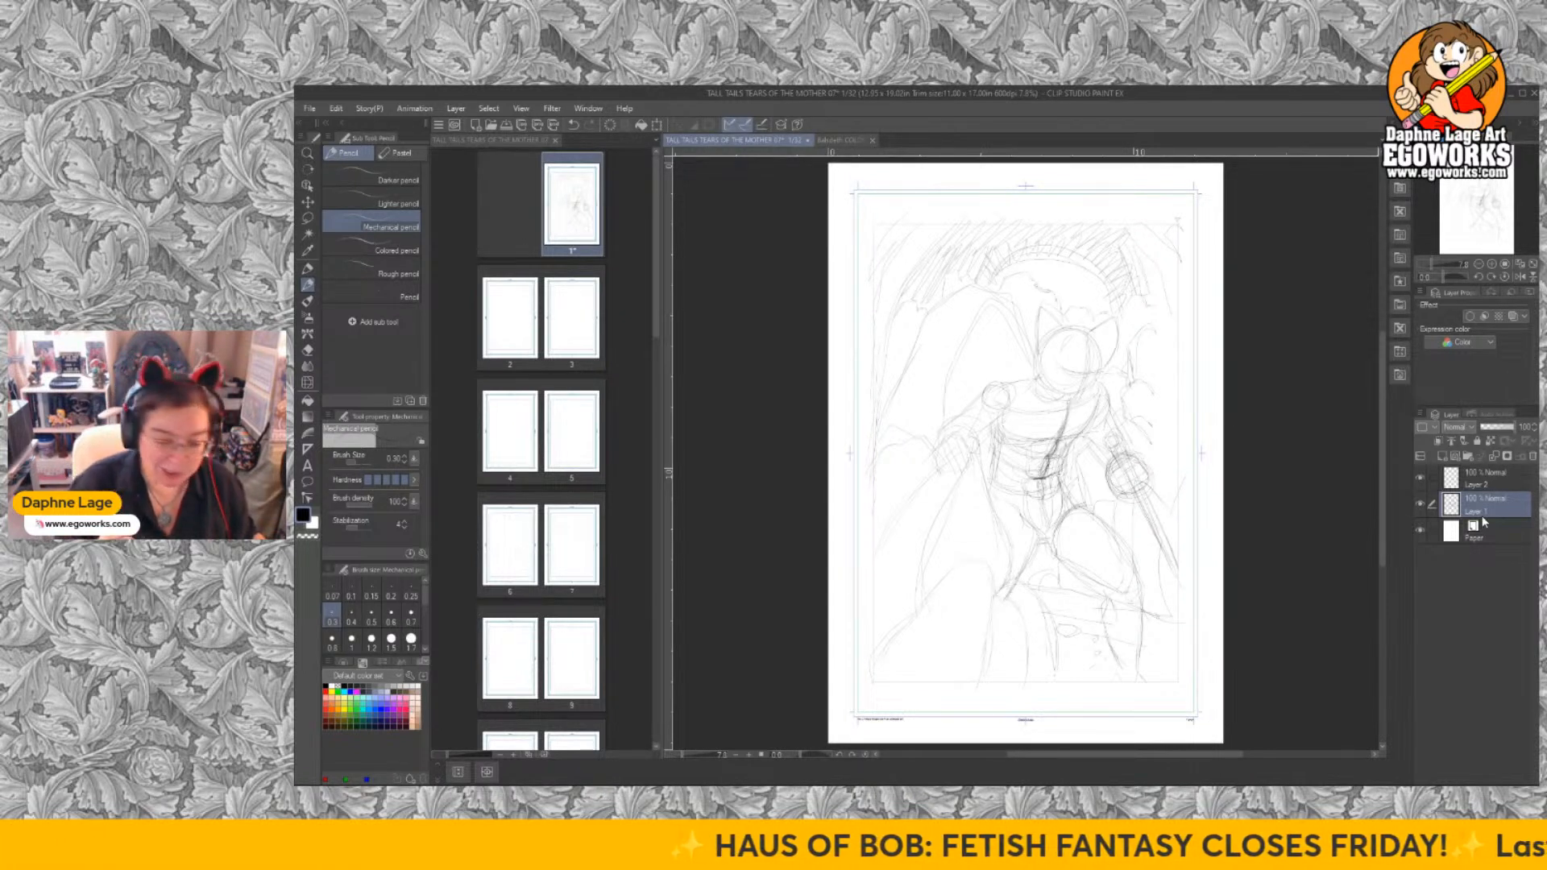
pyautogui.hotkey('ctrl', 'b')
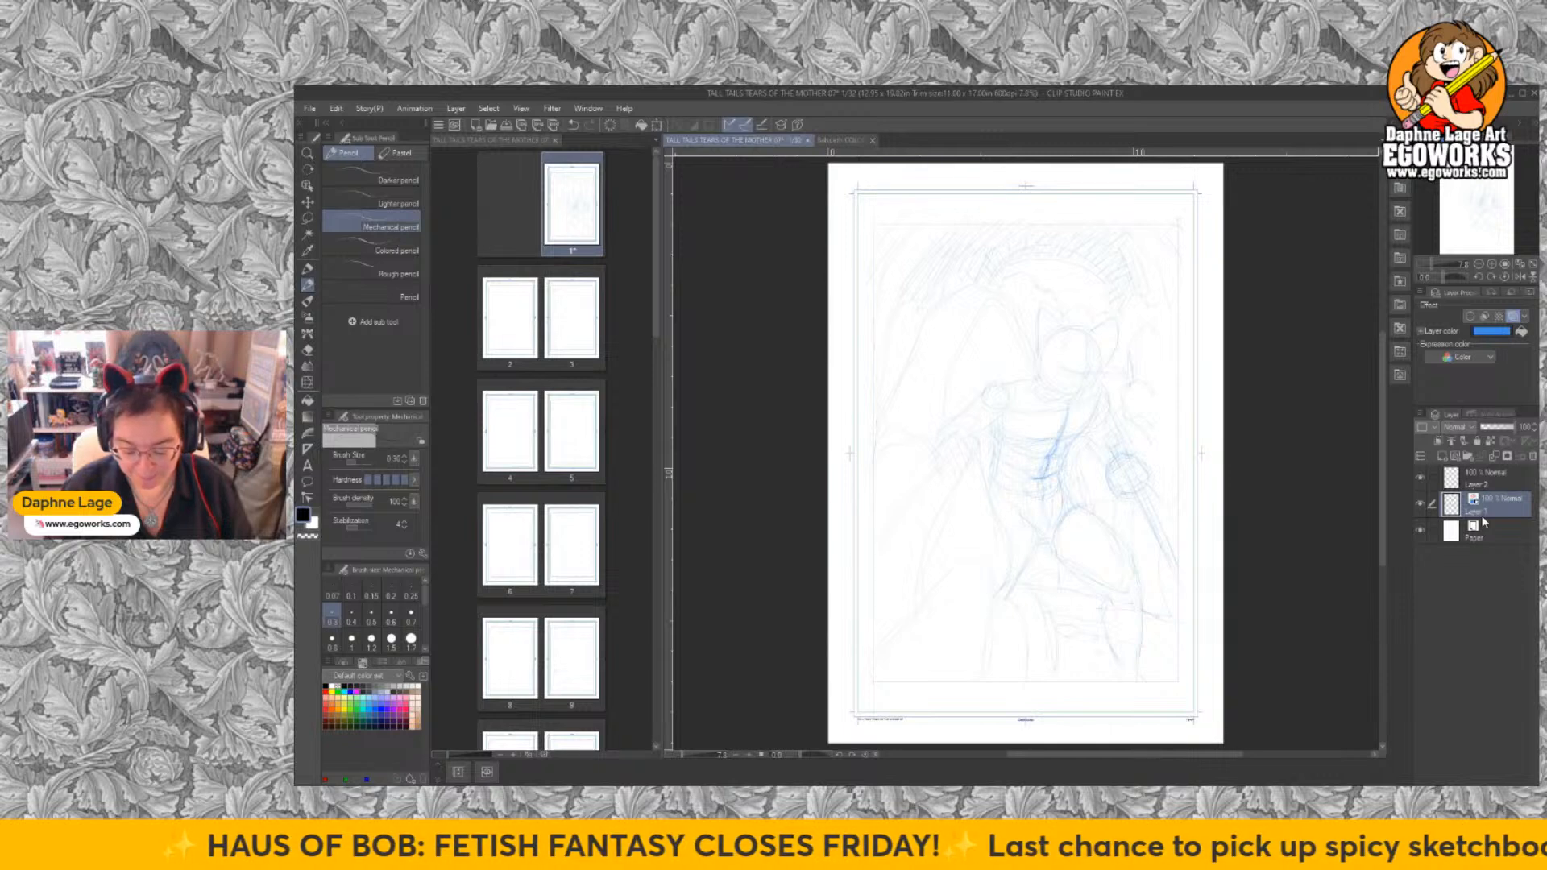
pyautogui.click(1483, 485)
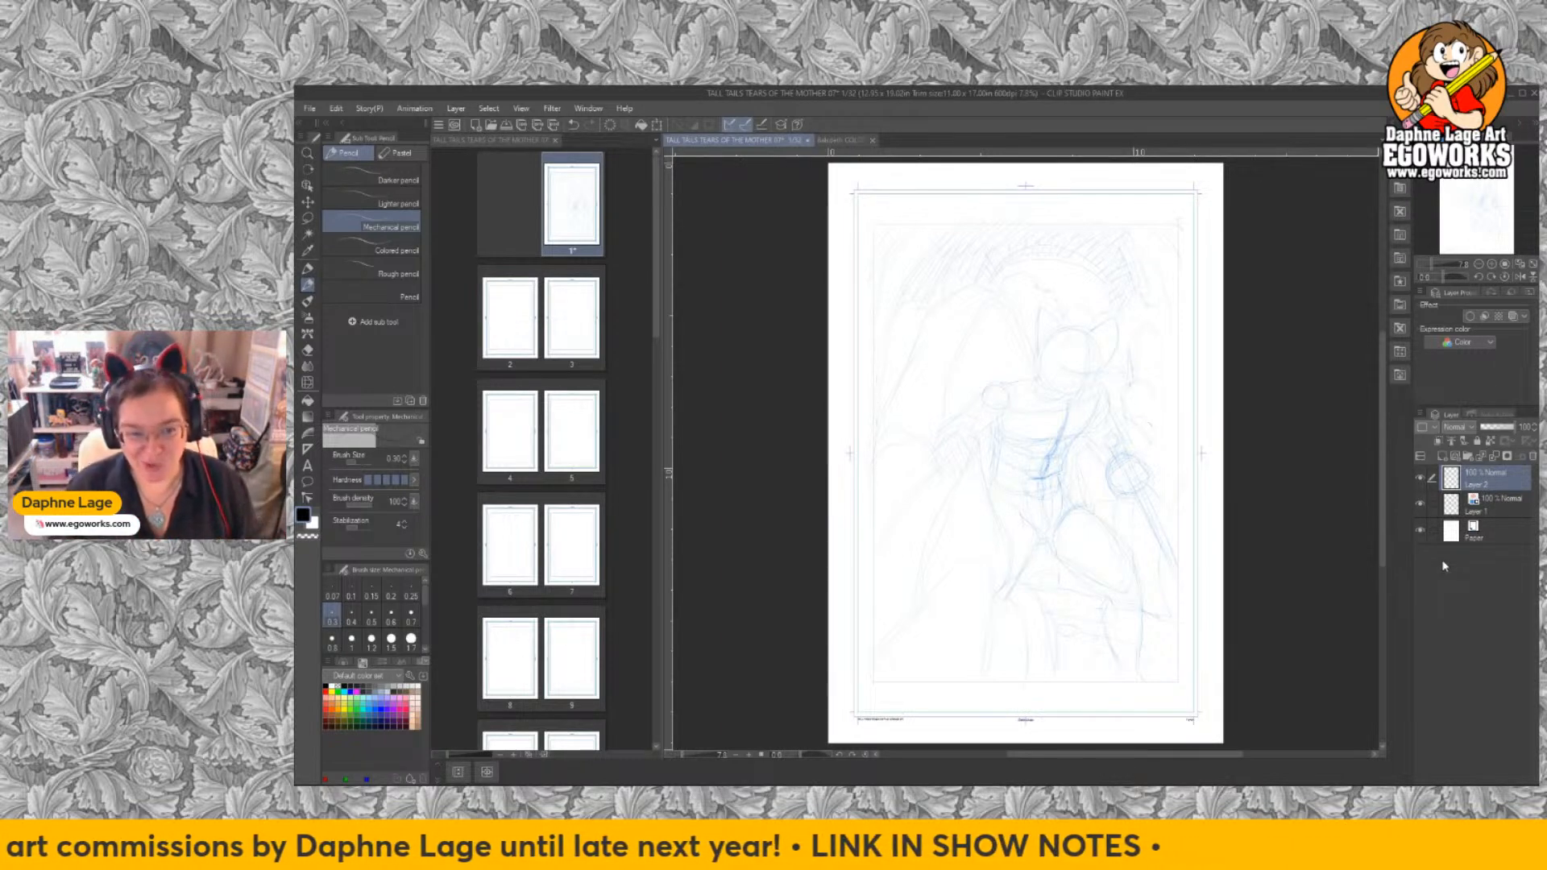
# Pencil two scowling eyes inside the head guide with the Mechanical pencil, reducing its size to 0.25 and consulting the coloured cat character reference.
pyautogui.press('/')
pyautogui.click(1119, 397)
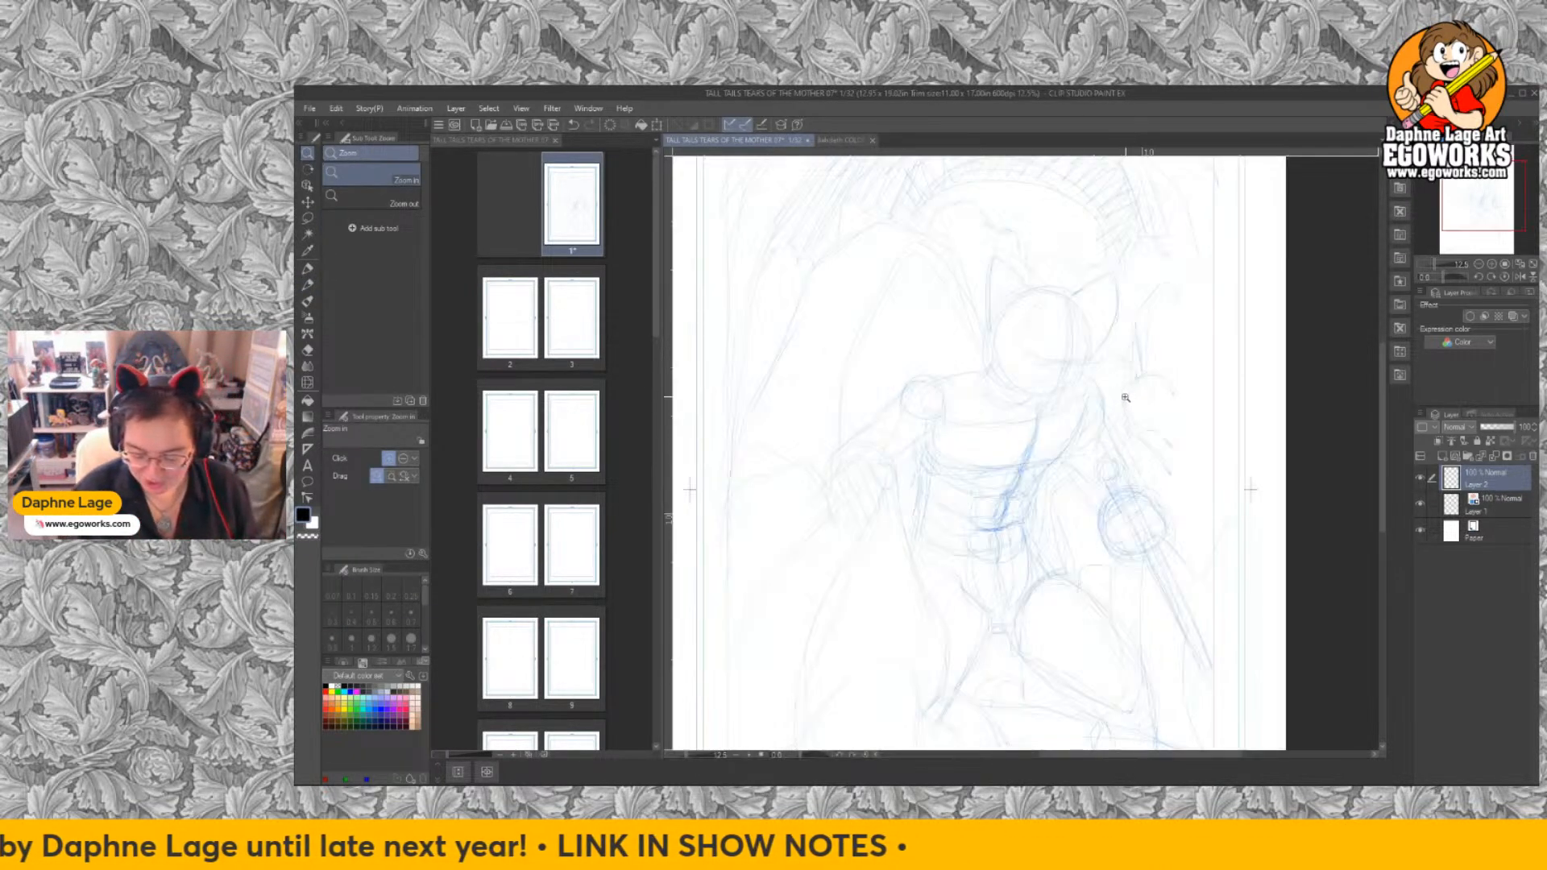
pyautogui.click(1124, 398)
pyautogui.moveTo(986, 450); pyautogui.dragTo(1099, 553)
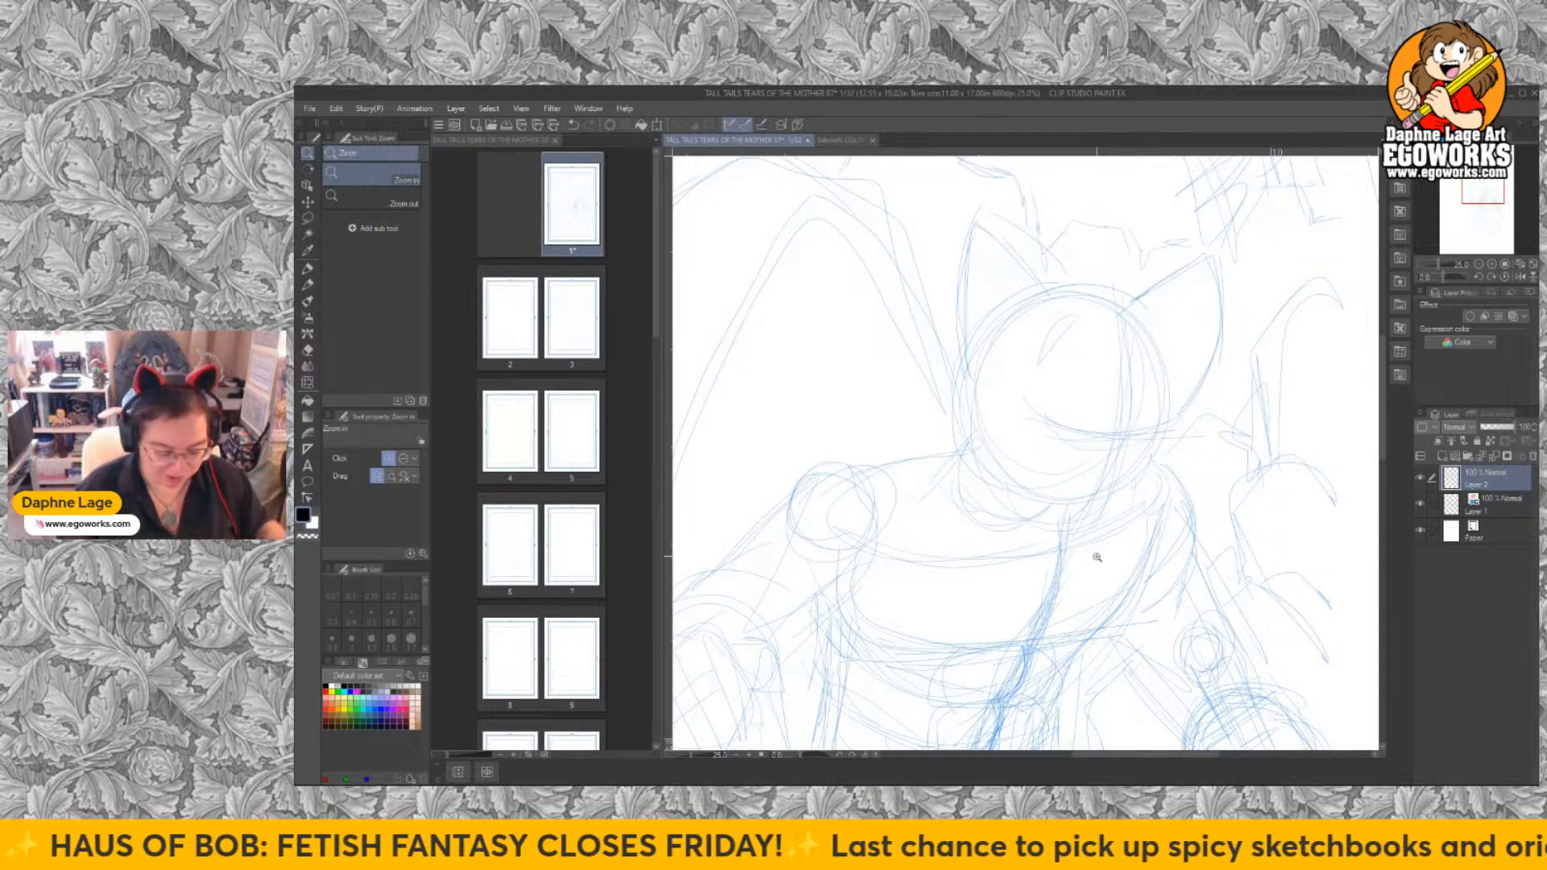
pyautogui.press('p')
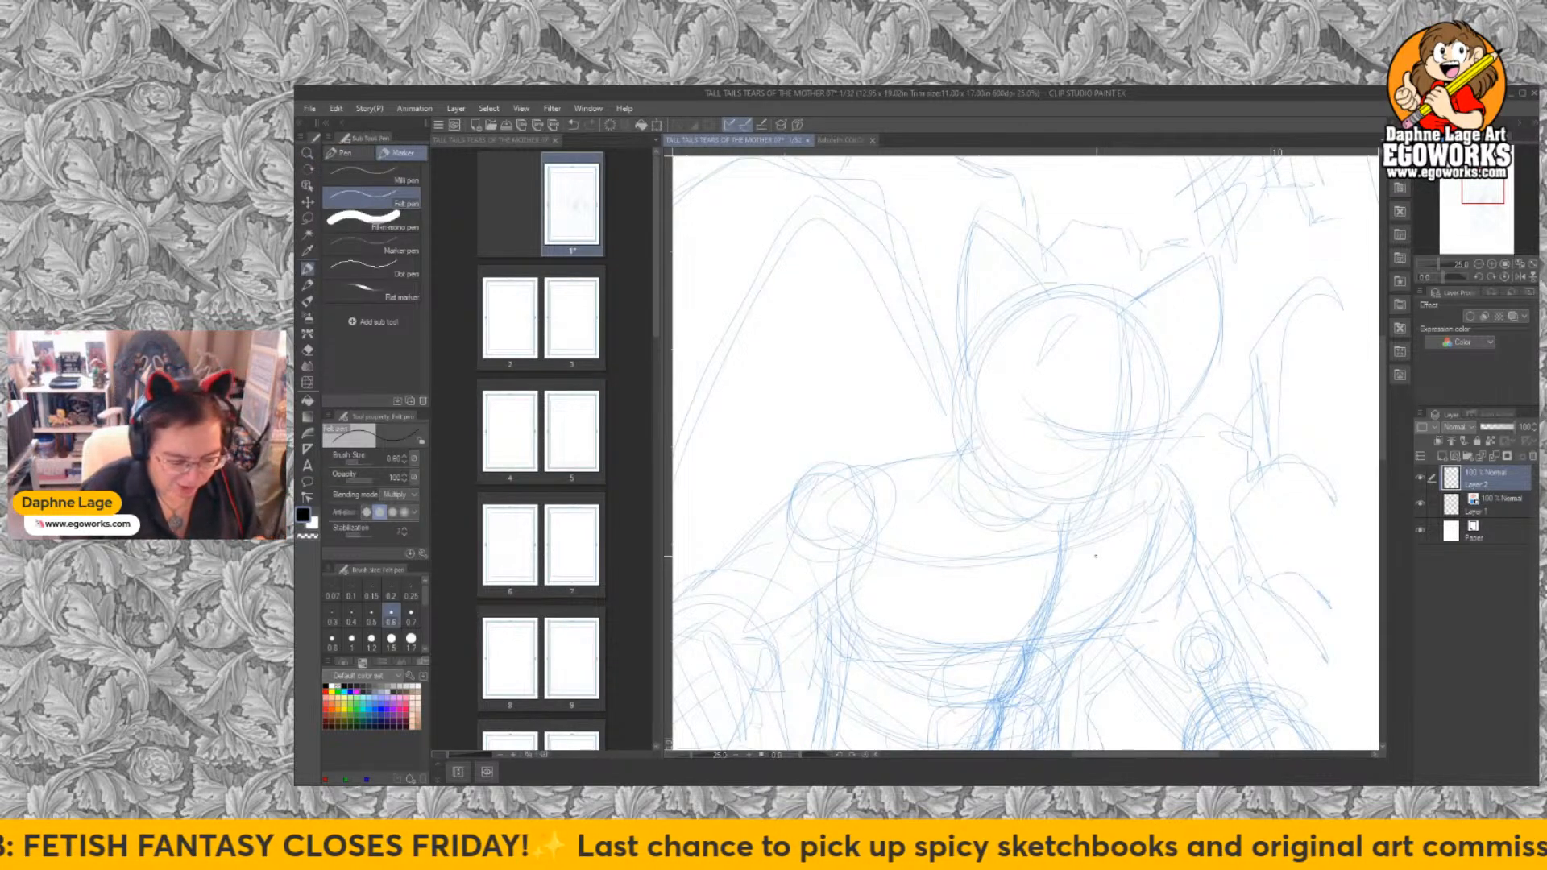
pyautogui.press('p')
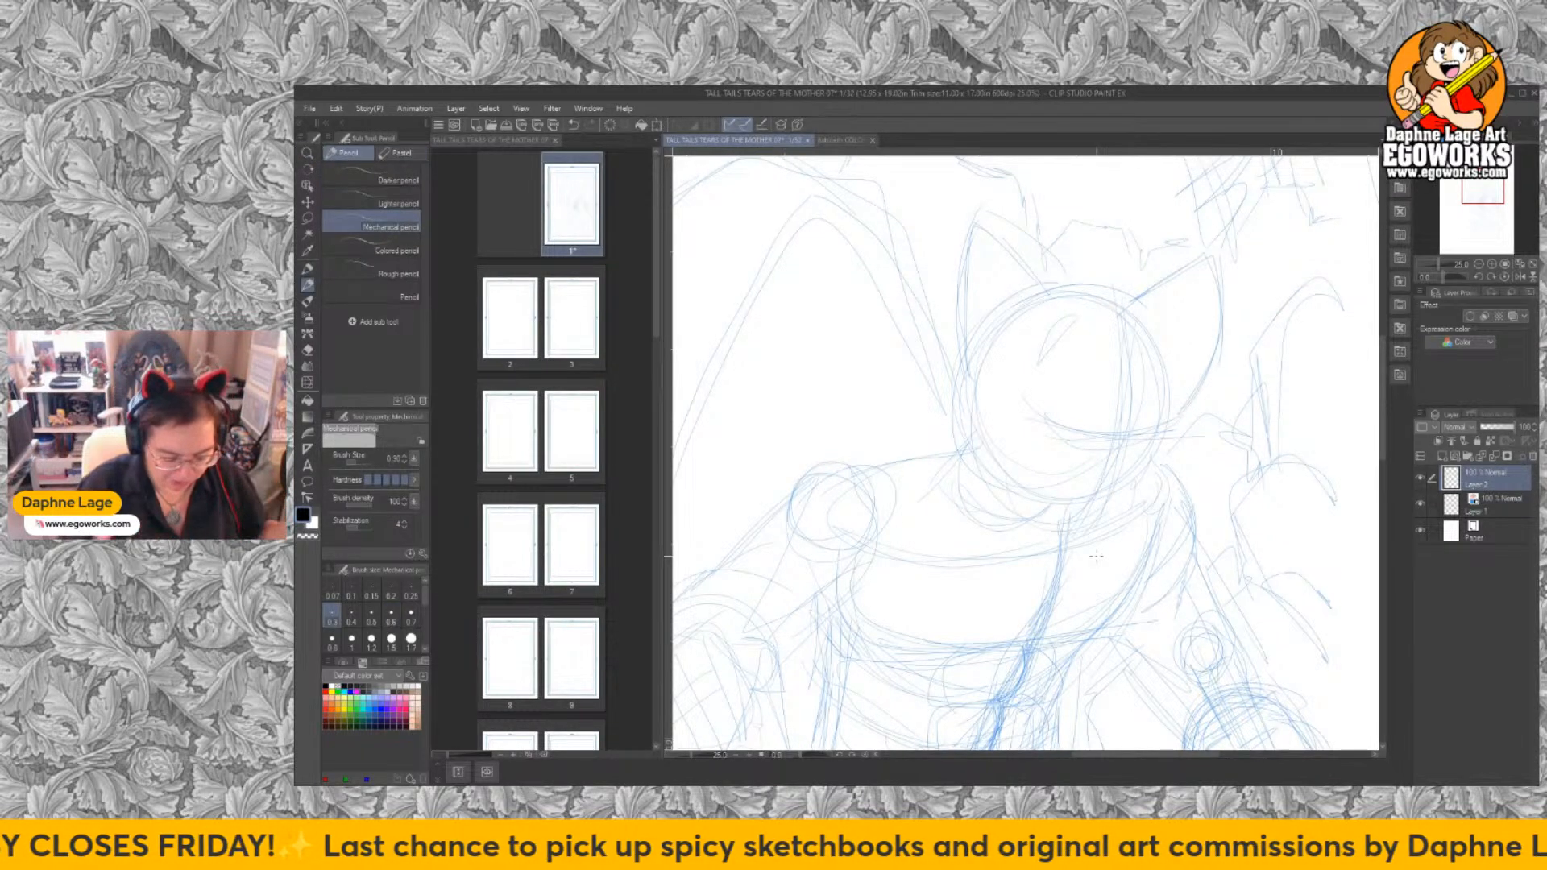
pyautogui.click(838, 140)
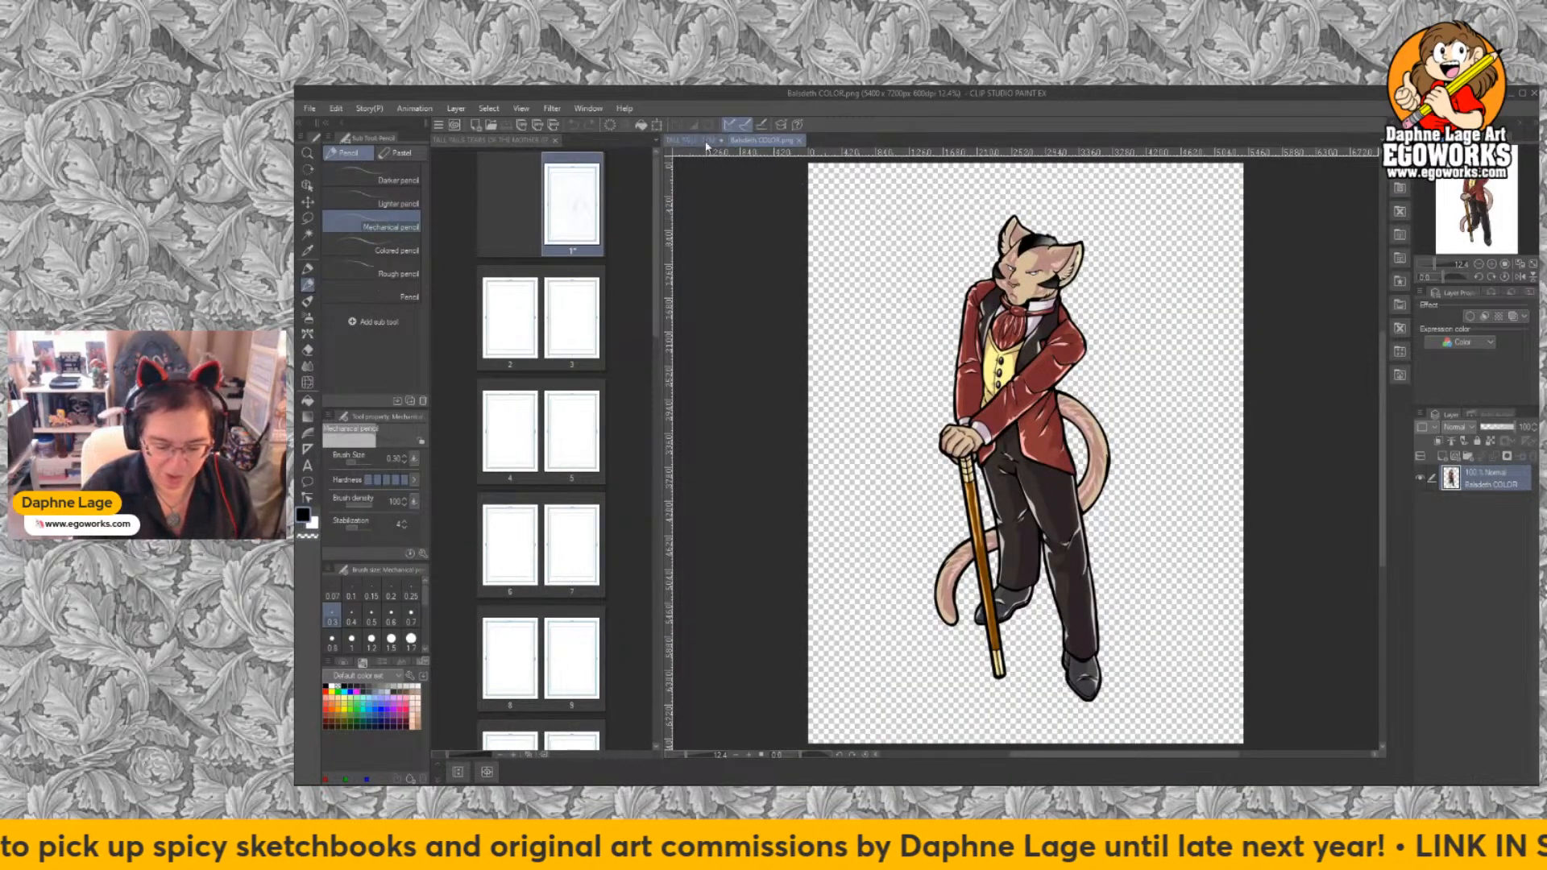
pyautogui.click(694, 140)
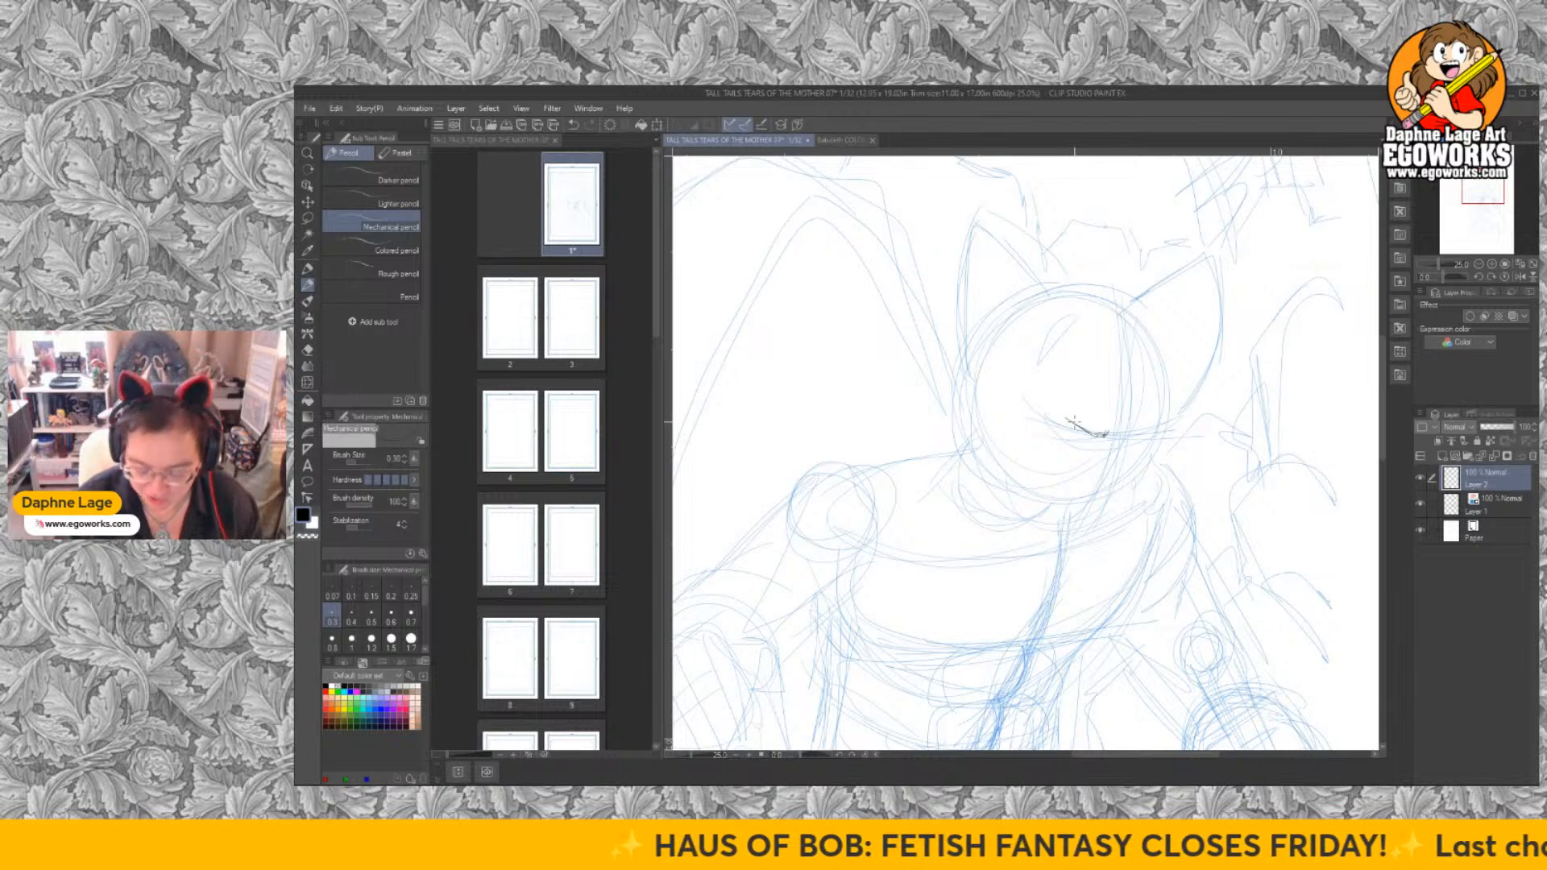
pyautogui.press('[')
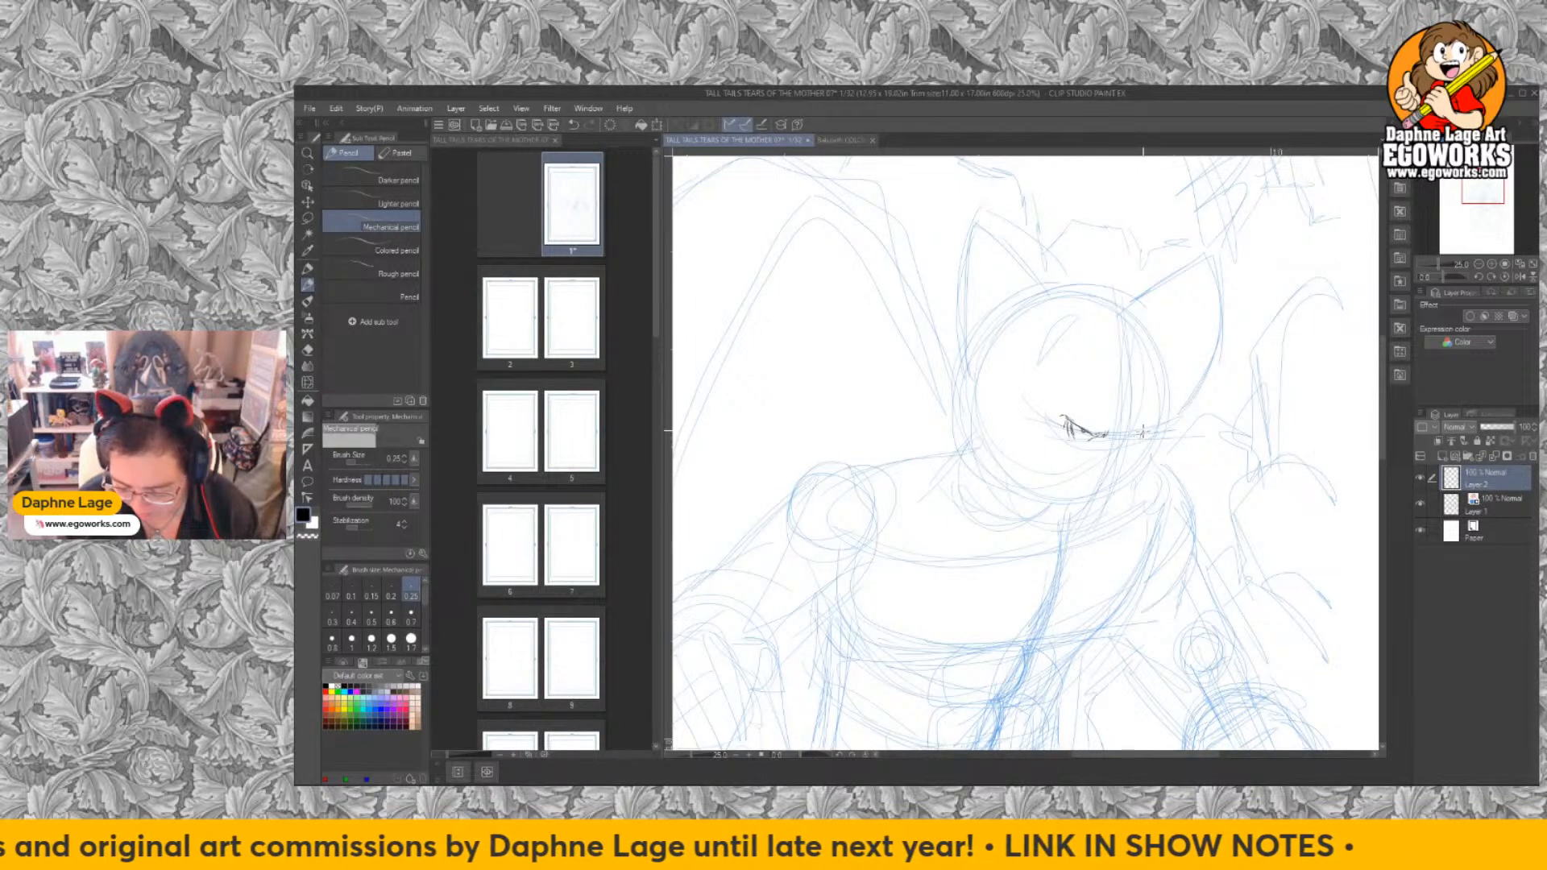
pyautogui.moveTo(1141, 436); pyautogui.dragTo(1164, 429)
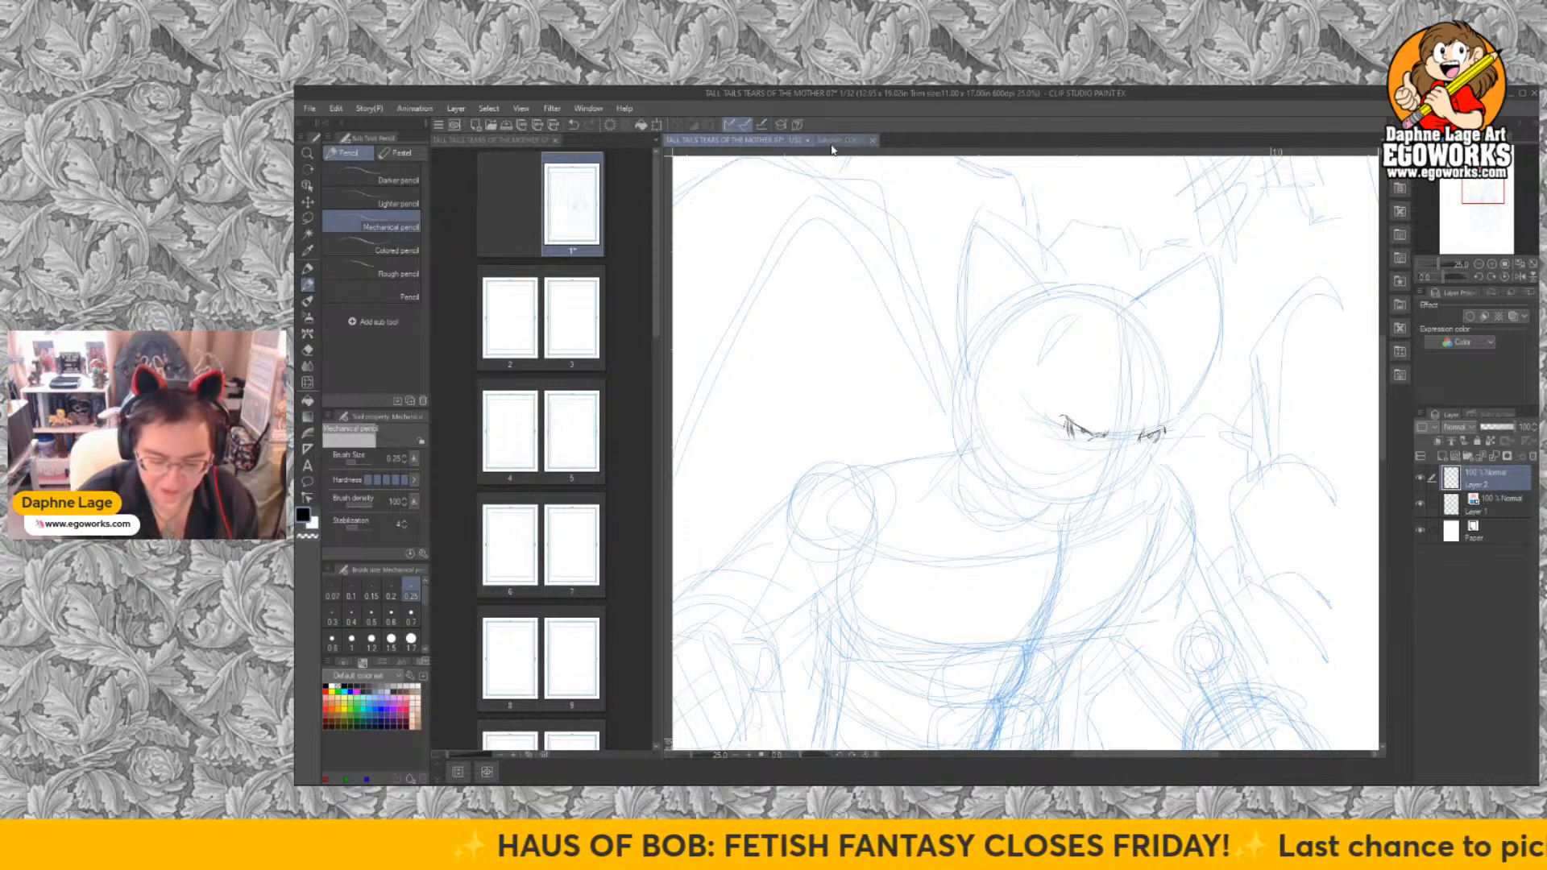
# Recheck the coloured cat reference and pencil the bridge of the nose down from the far eye.
pyautogui.click(841, 141)
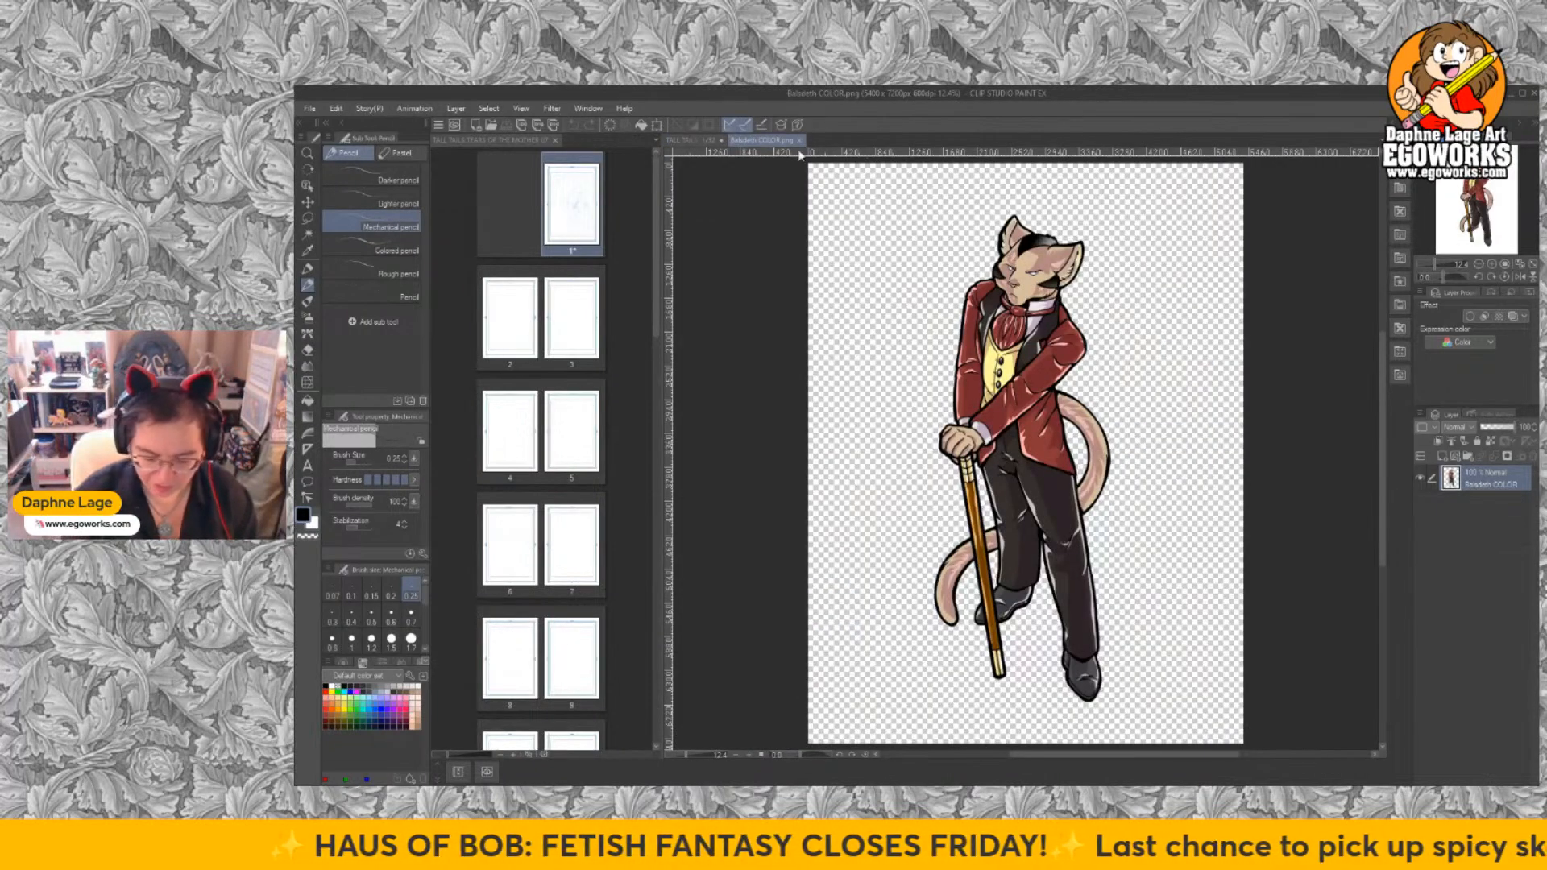
pyautogui.click(697, 141)
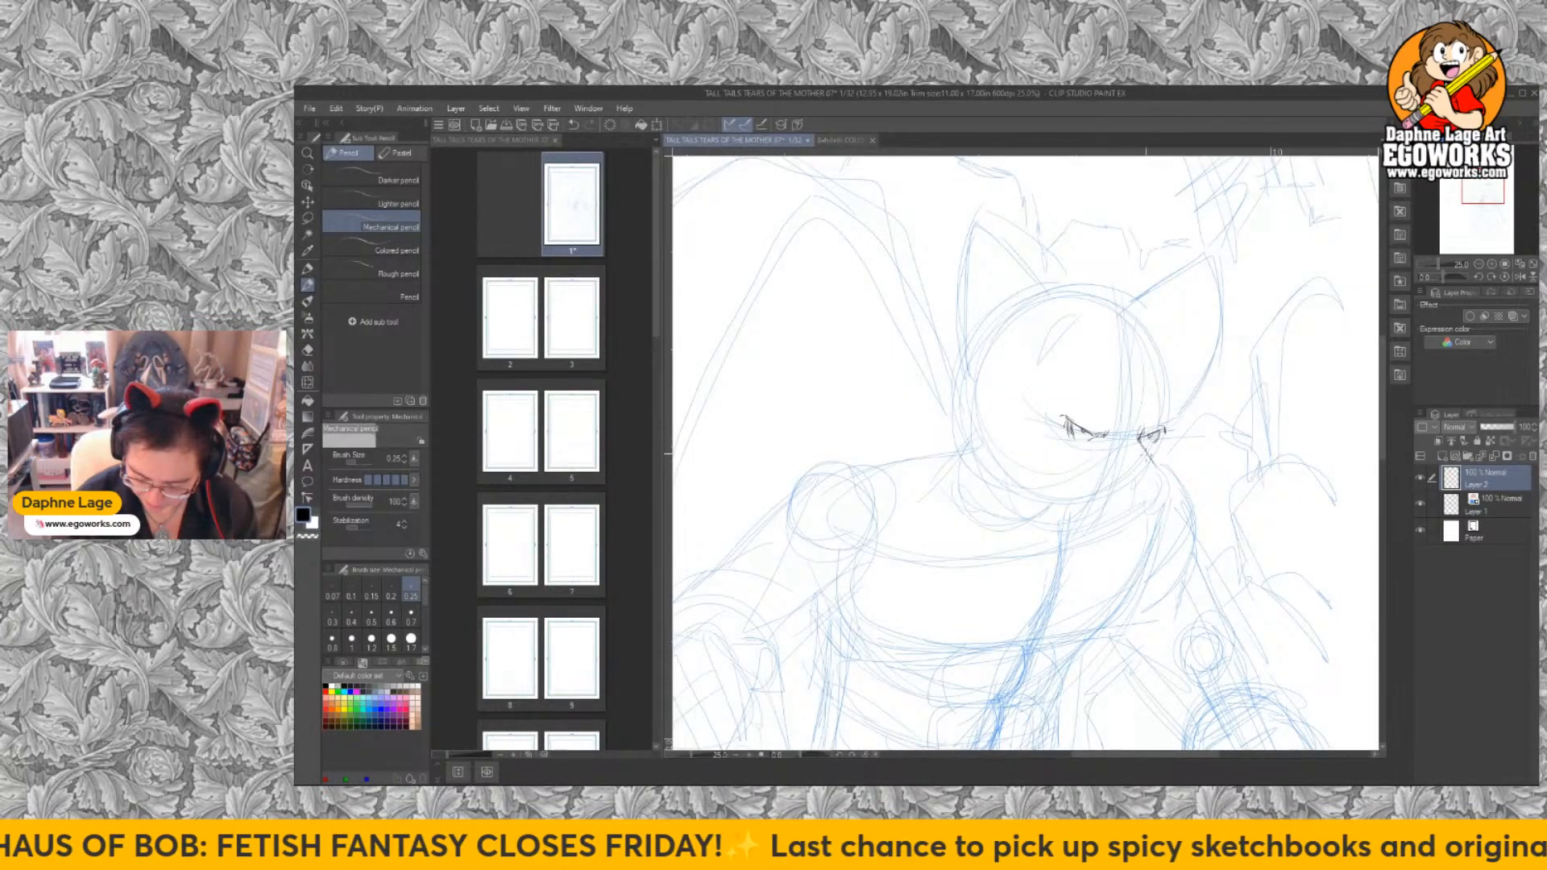
pyautogui.moveTo(1151, 465); pyautogui.dragTo(1163, 479)
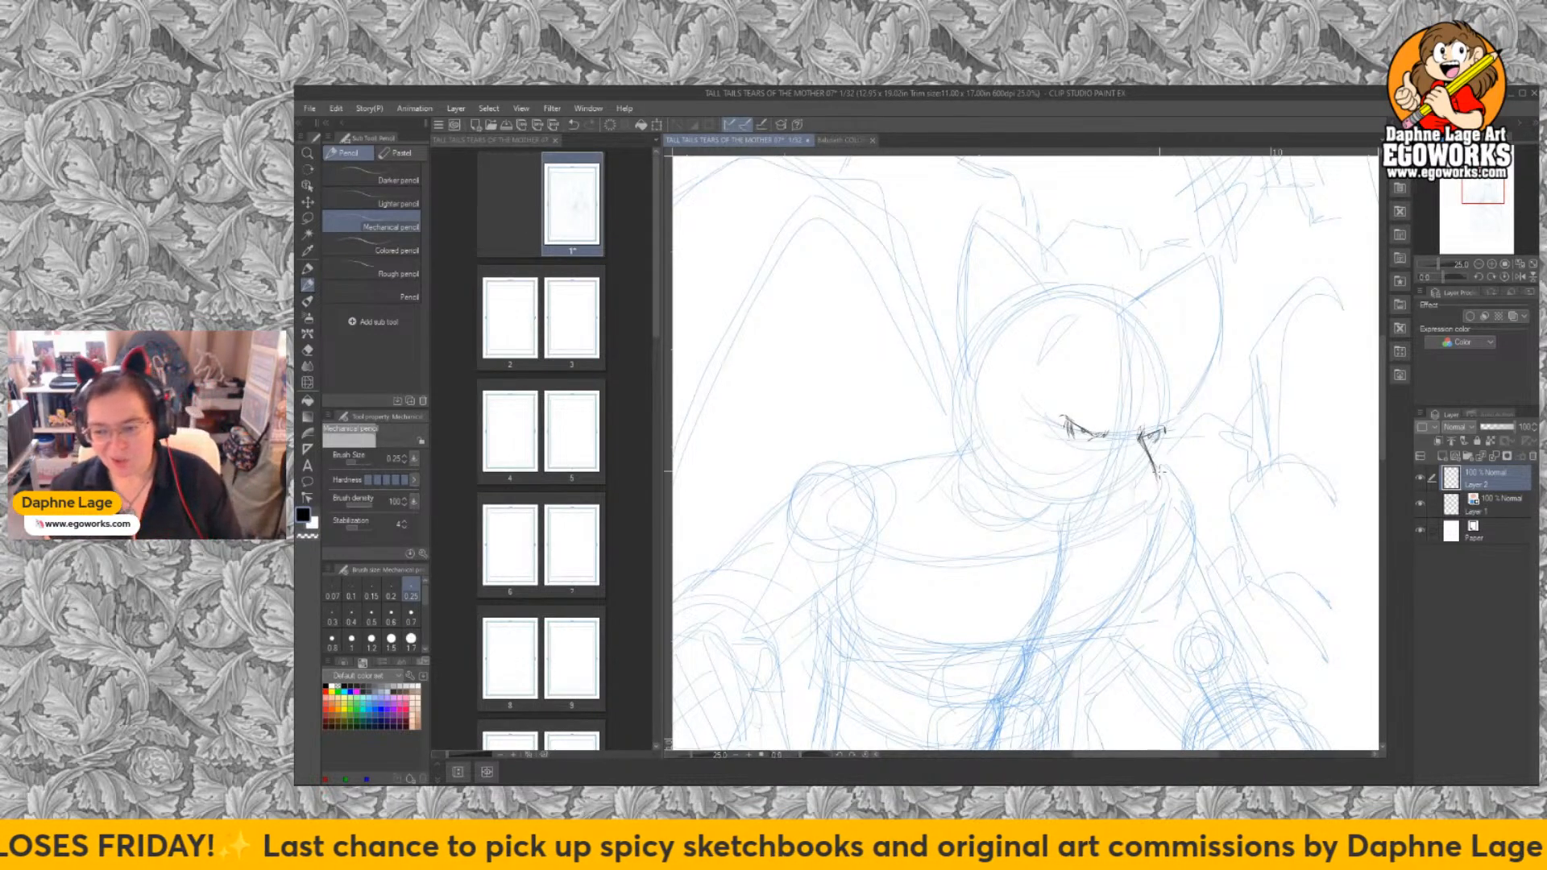
pyautogui.moveTo(1135, 431); pyautogui.dragTo(1156, 474)
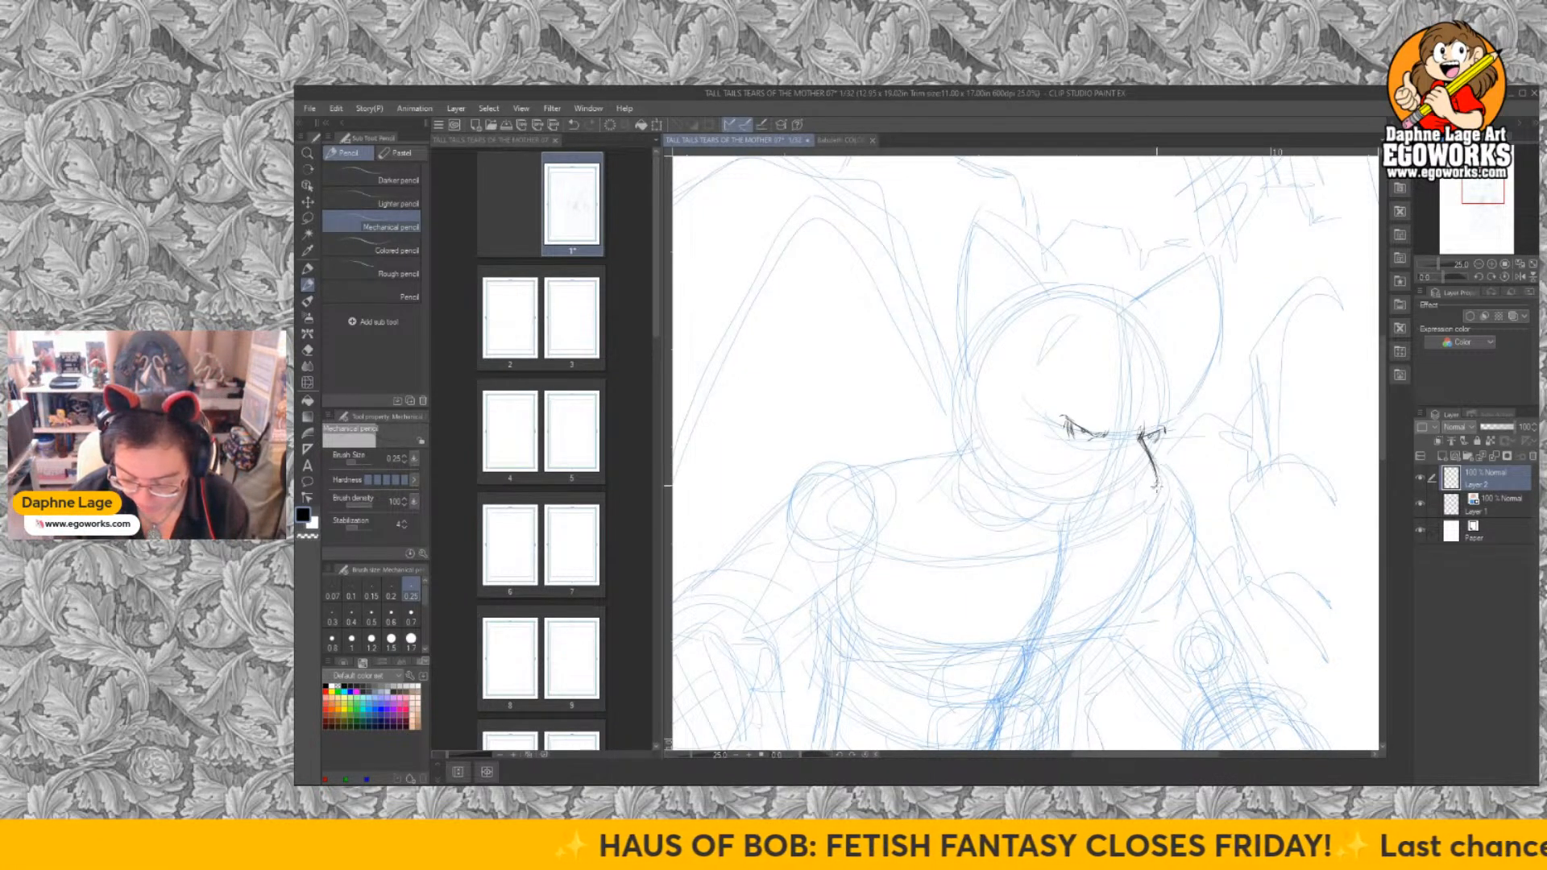
# Pencil the muzzle, frowning mouth, chin and start of the jawline below the nose, following the coloured cat reference.
pyautogui.click(850, 141)
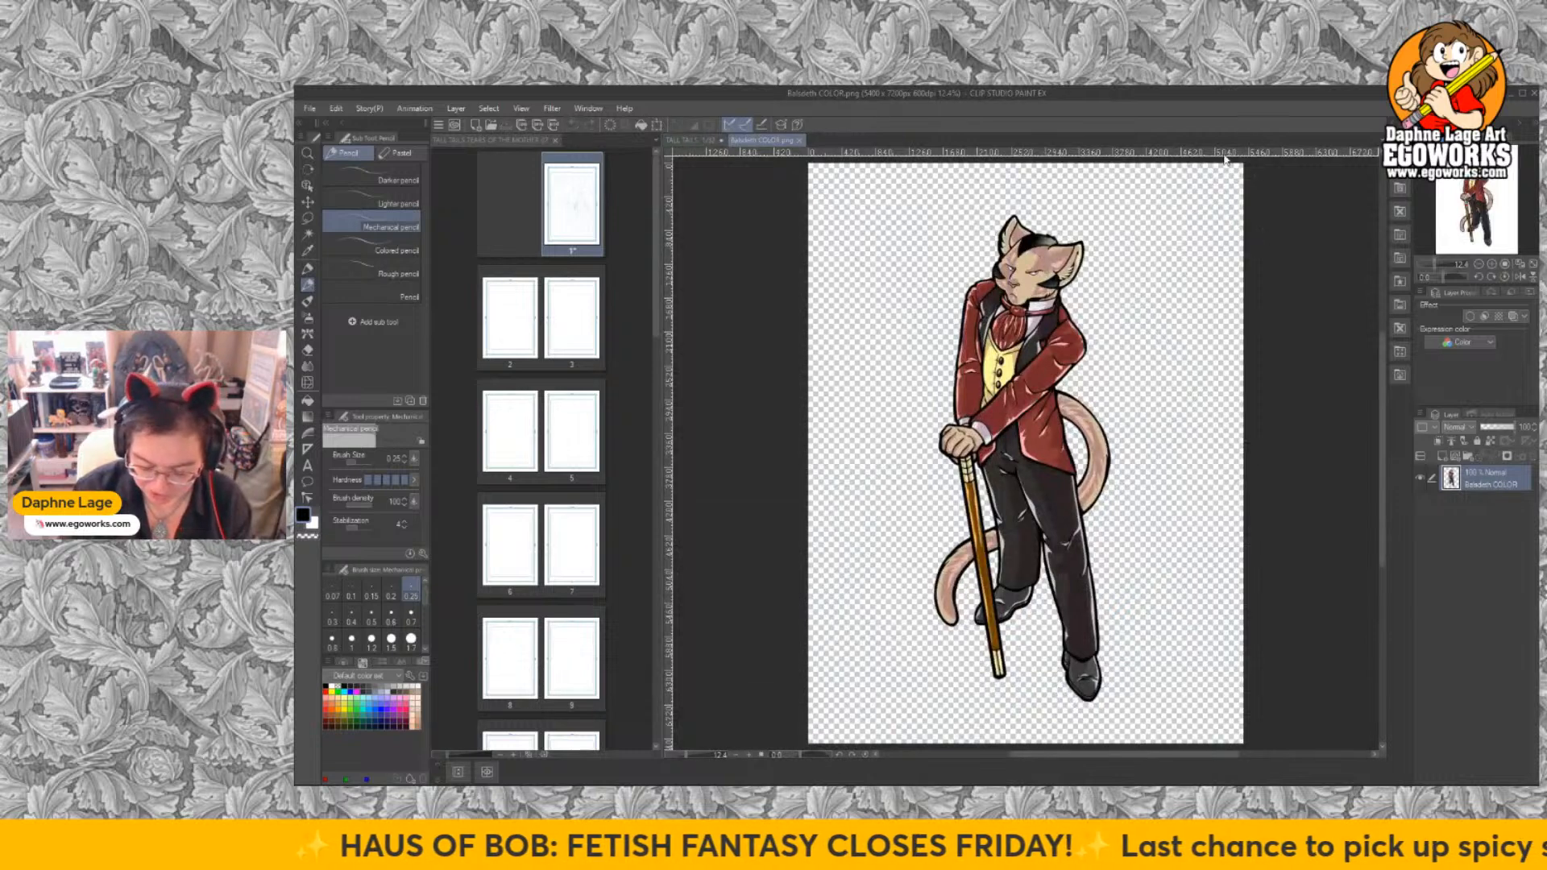
pyautogui.click(707, 142)
pyautogui.moveTo(1154, 492)
pyautogui.mouseDown()
pyautogui.moveTo(1127, 483)
pyautogui.moveTo(1162, 505)
pyautogui.moveTo(1104, 536)
pyautogui.mouseUp()
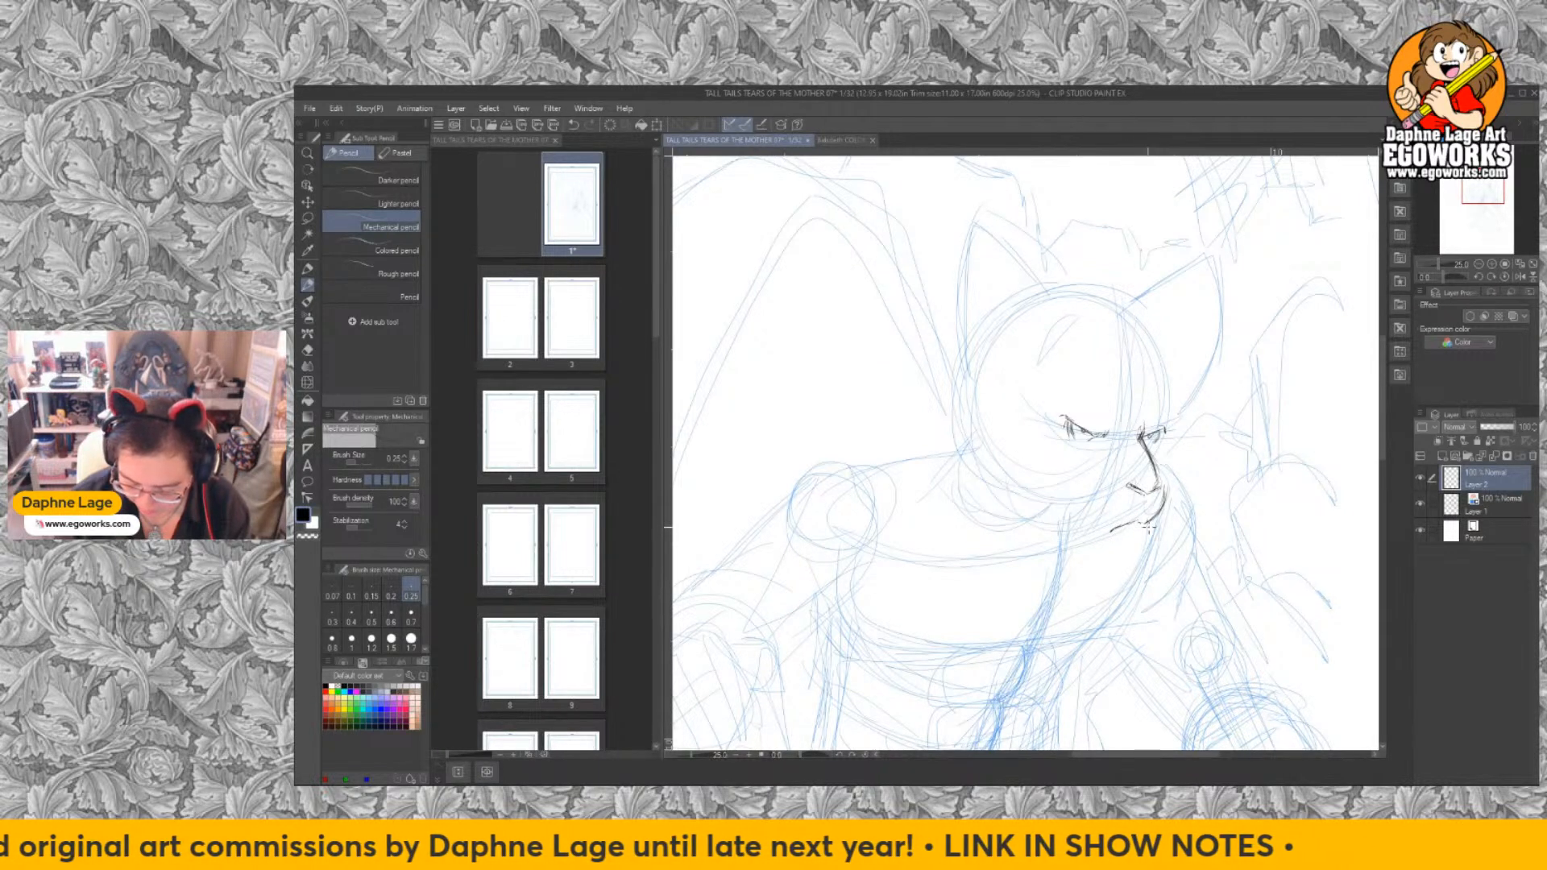
pyautogui.moveTo(1143, 541); pyautogui.dragTo(1085, 562)
pyautogui.moveTo(1097, 543); pyautogui.dragTo(1076, 554)
pyautogui.moveTo(1089, 533); pyautogui.dragTo(1078, 549)
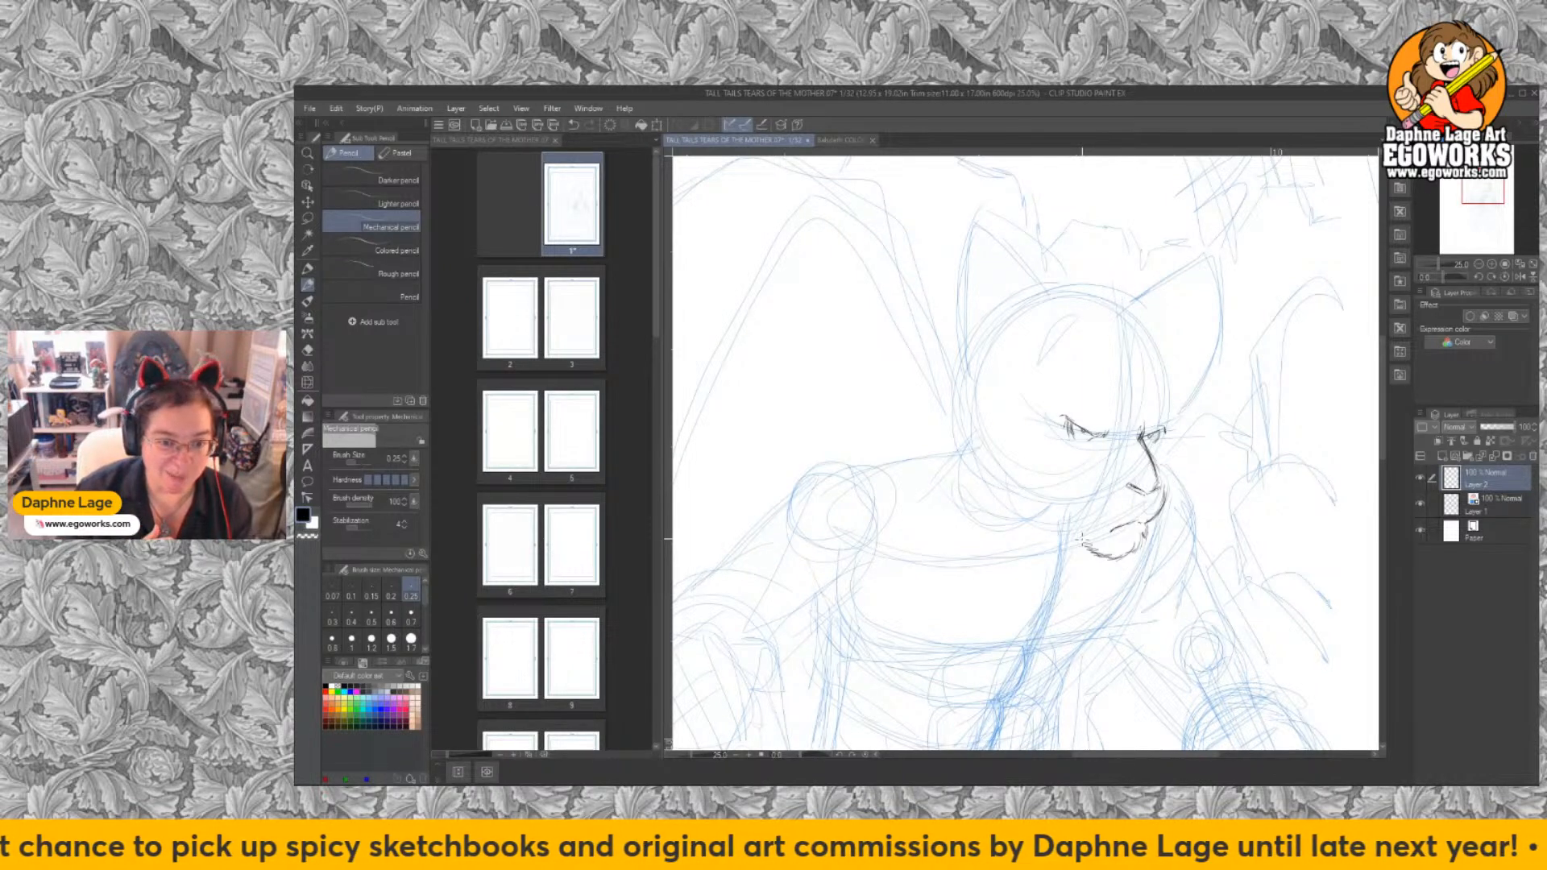
pyautogui.moveTo(1080, 546)
pyautogui.mouseDown()
pyautogui.moveTo(1094, 552)
pyautogui.moveTo(1055, 528)
pyautogui.mouseUp()
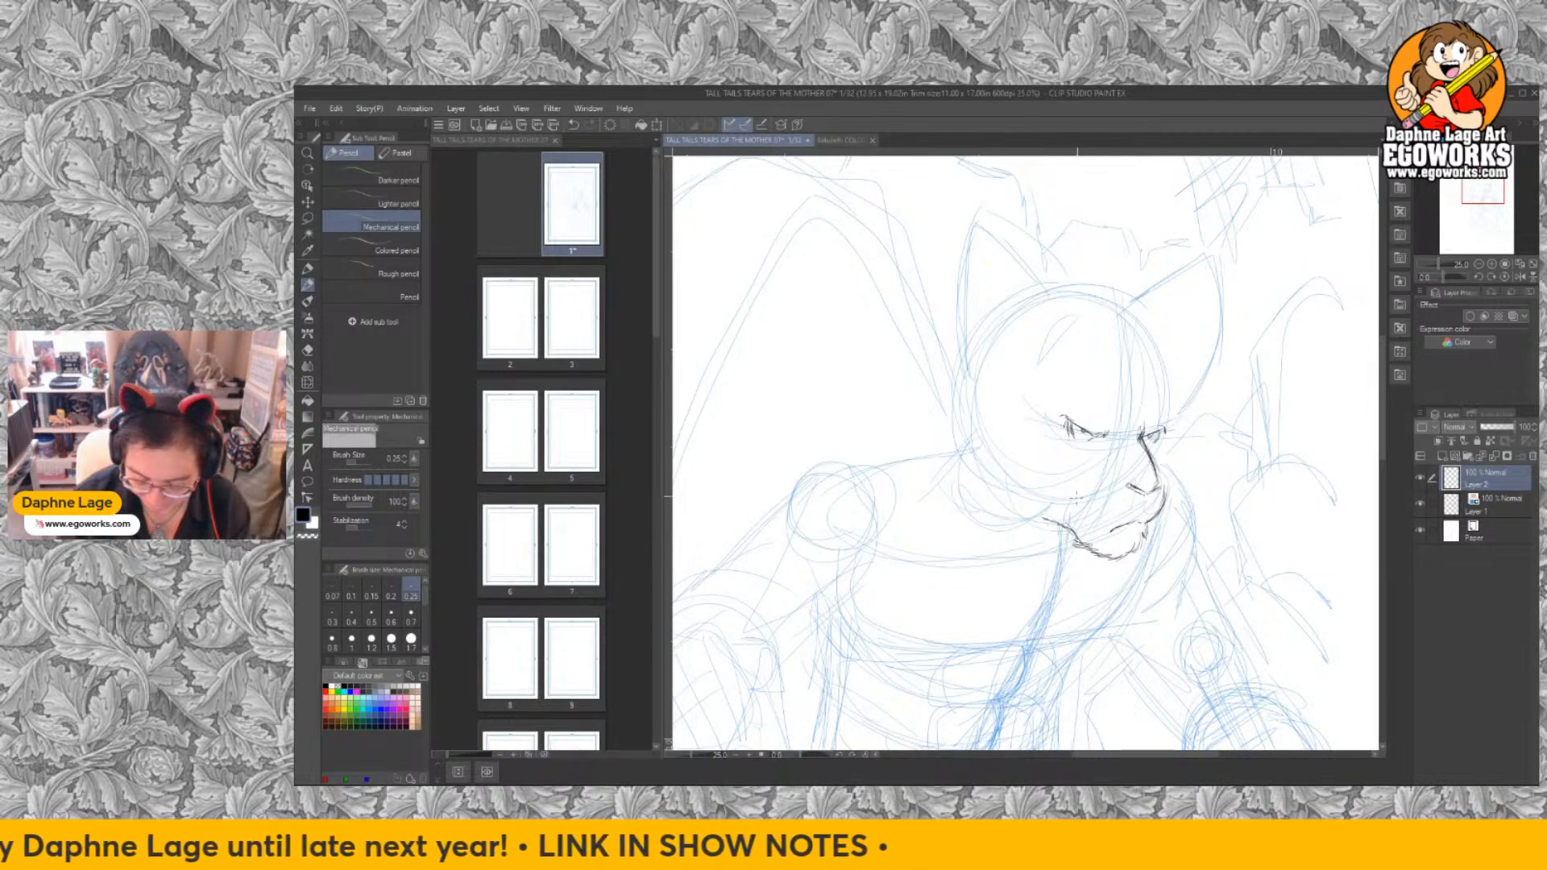
# Pencil the furry jaw, far cheek and back of the head around the face, after another look at the coloured reference.
pyautogui.click(842, 140)
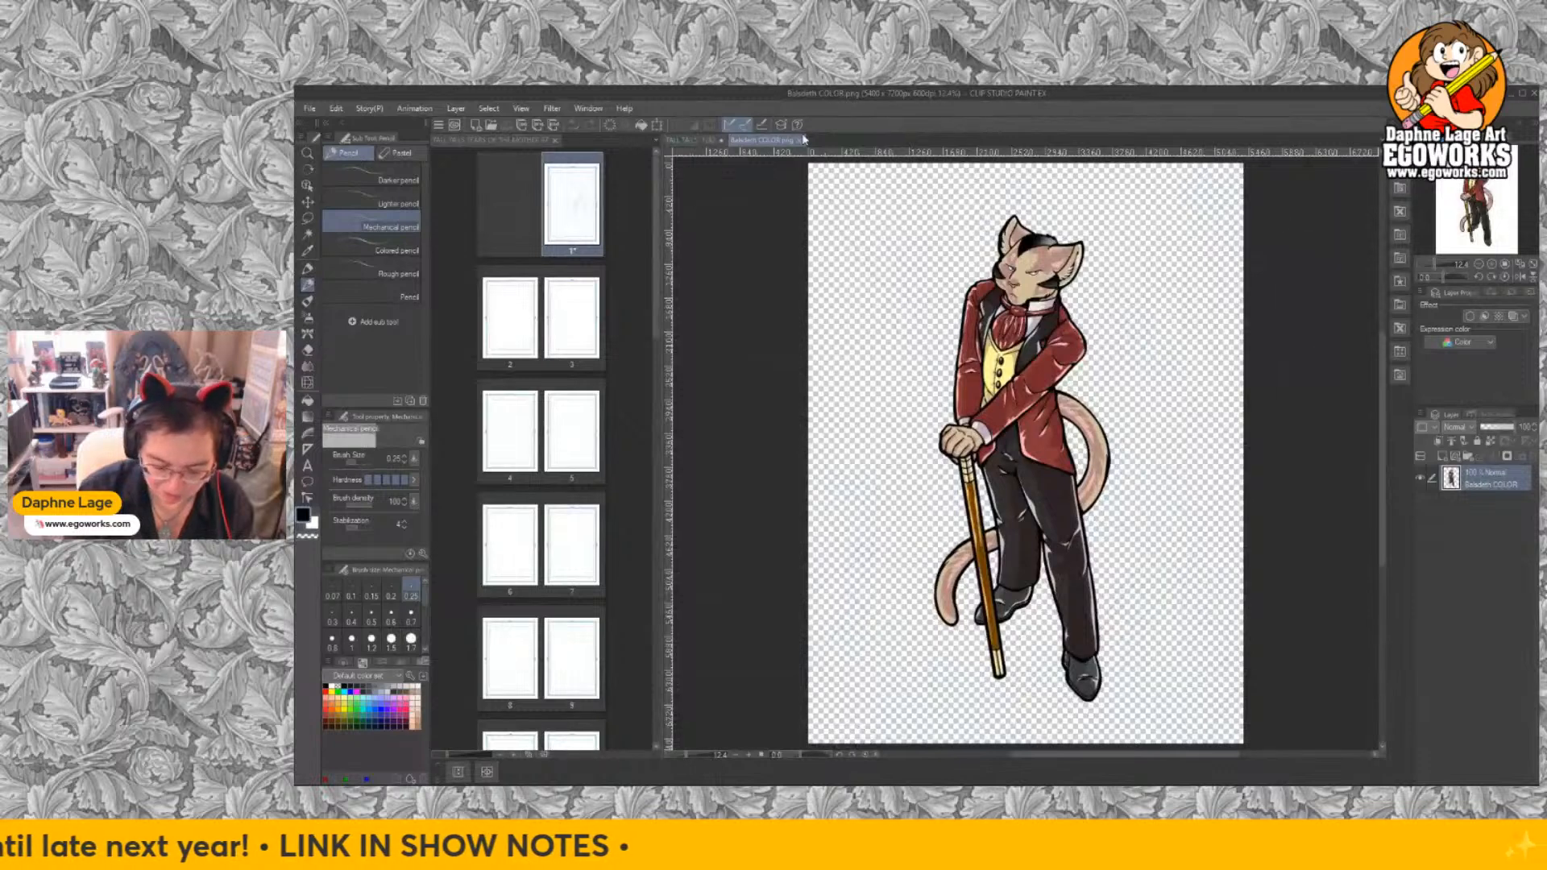
pyautogui.click(690, 140)
pyautogui.moveTo(1057, 523)
pyautogui.mouseDown()
pyautogui.moveTo(999, 500)
pyautogui.moveTo(998, 479)
pyautogui.mouseUp()
pyautogui.moveTo(1177, 427); pyautogui.dragTo(1166, 507)
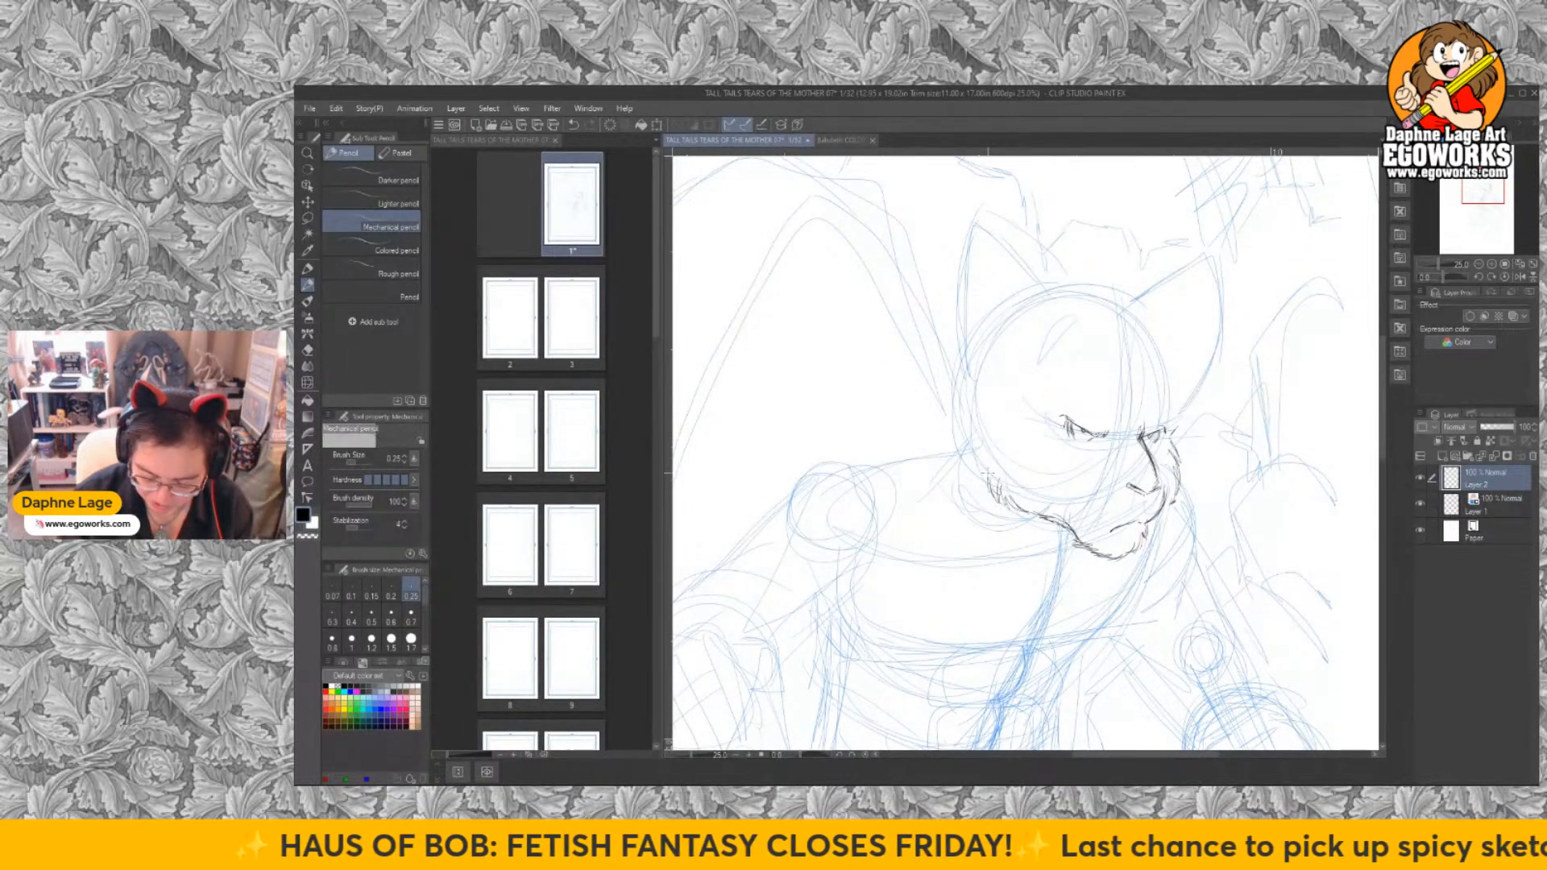
pyautogui.moveTo(978, 483)
pyautogui.mouseDown()
pyautogui.moveTo(958, 434)
pyautogui.moveTo(951, 377)
pyautogui.mouseUp()
pyautogui.moveTo(979, 448); pyautogui.dragTo(961, 390)
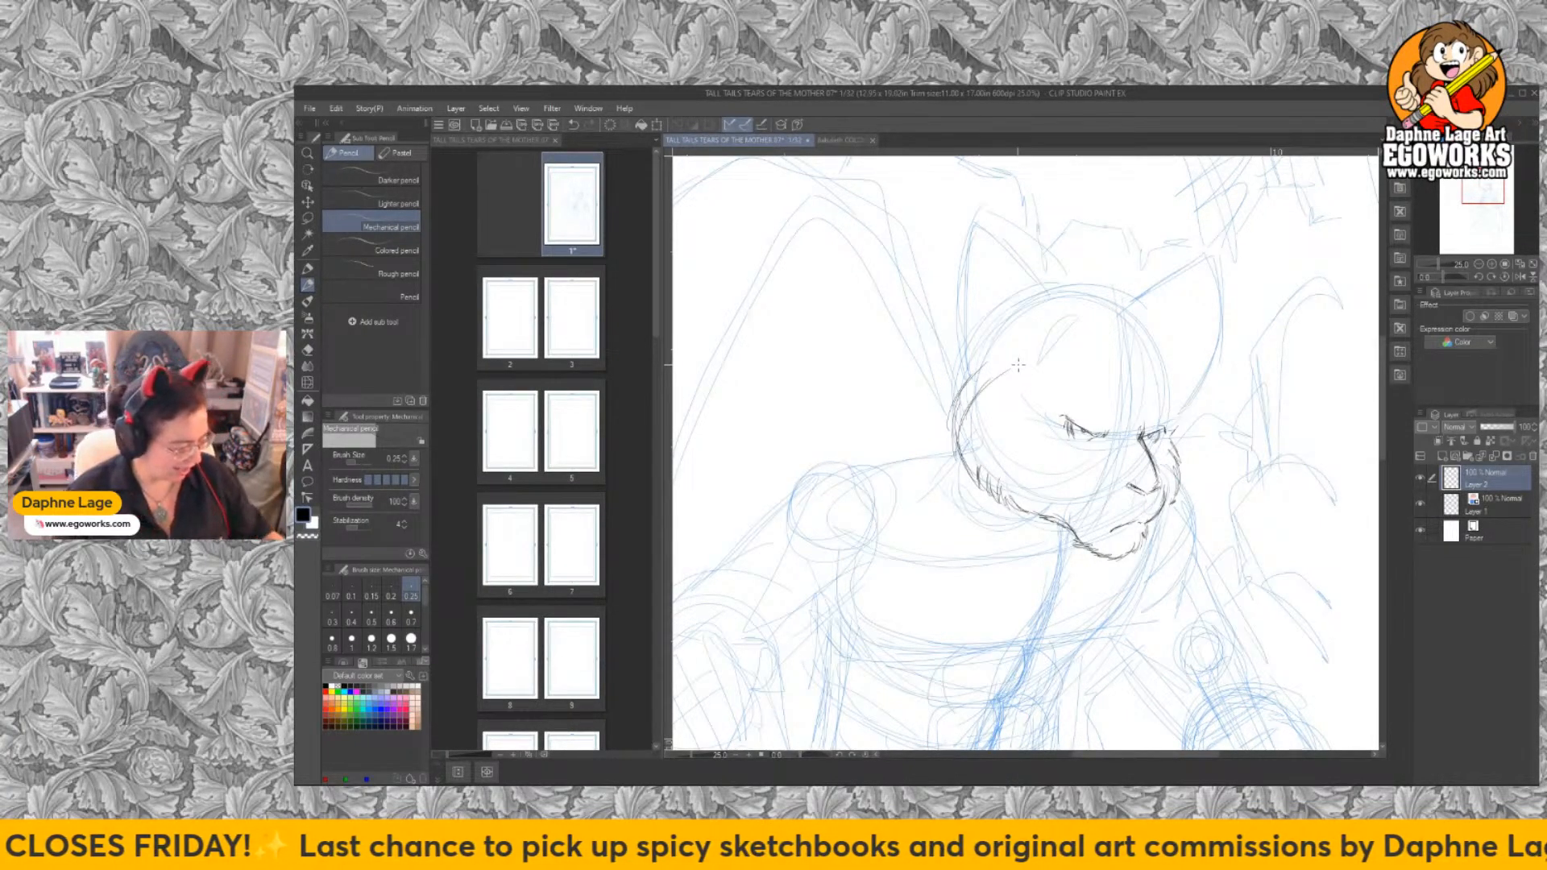
# Erase the stray outer strokes behind the head with the Rough eraser at size 1.20, and return to the Mechanical pencil.
pyautogui.press('e')
pyautogui.press(']')
pyautogui.press(']')
pyautogui.press(']')
pyautogui.press(']')
pyautogui.press(']')
pyautogui.press(']')
pyautogui.press(']')
pyautogui.press(']')
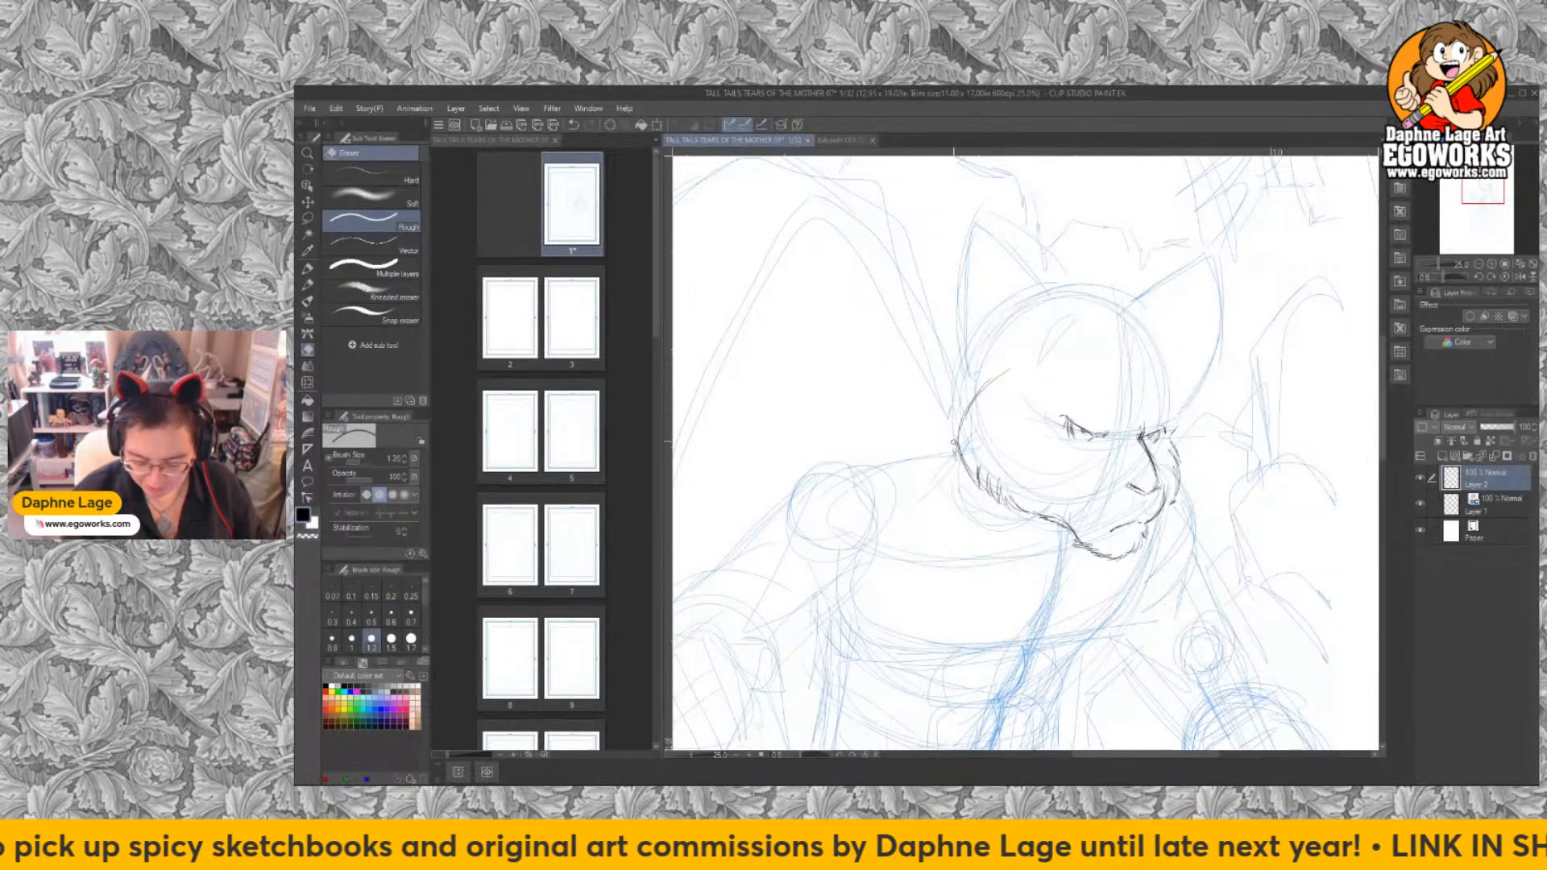
pyautogui.press('p')
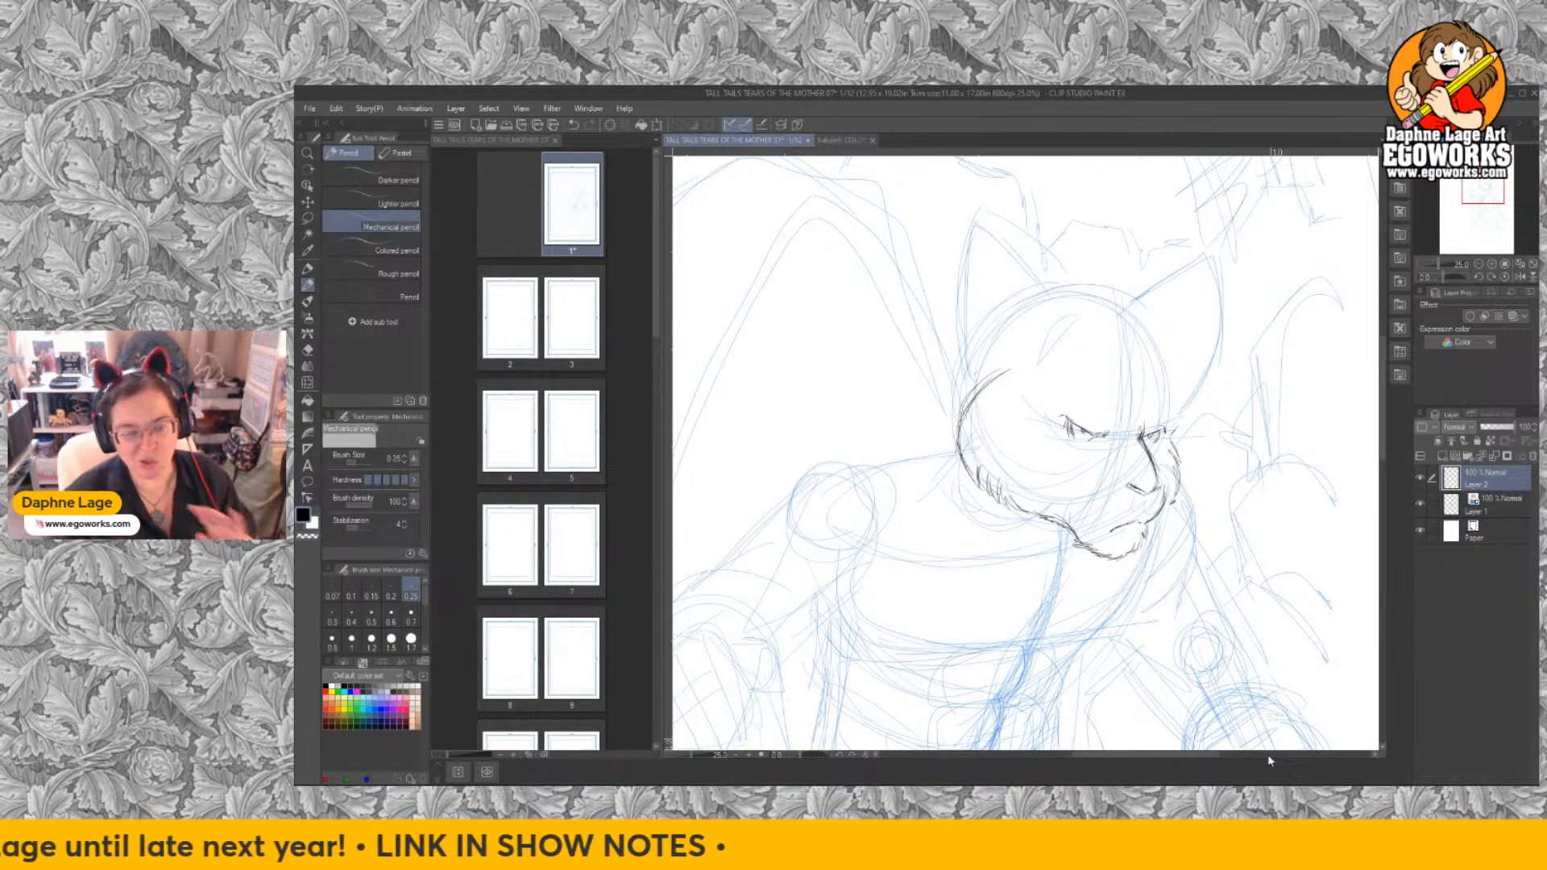
# Scale the pencilled face down slightly and move it up with Scale/Rotate to fit the rough head.
pyautogui.hotkey('ctrl', '-')
pyautogui.hotkey('ctrl', '-')
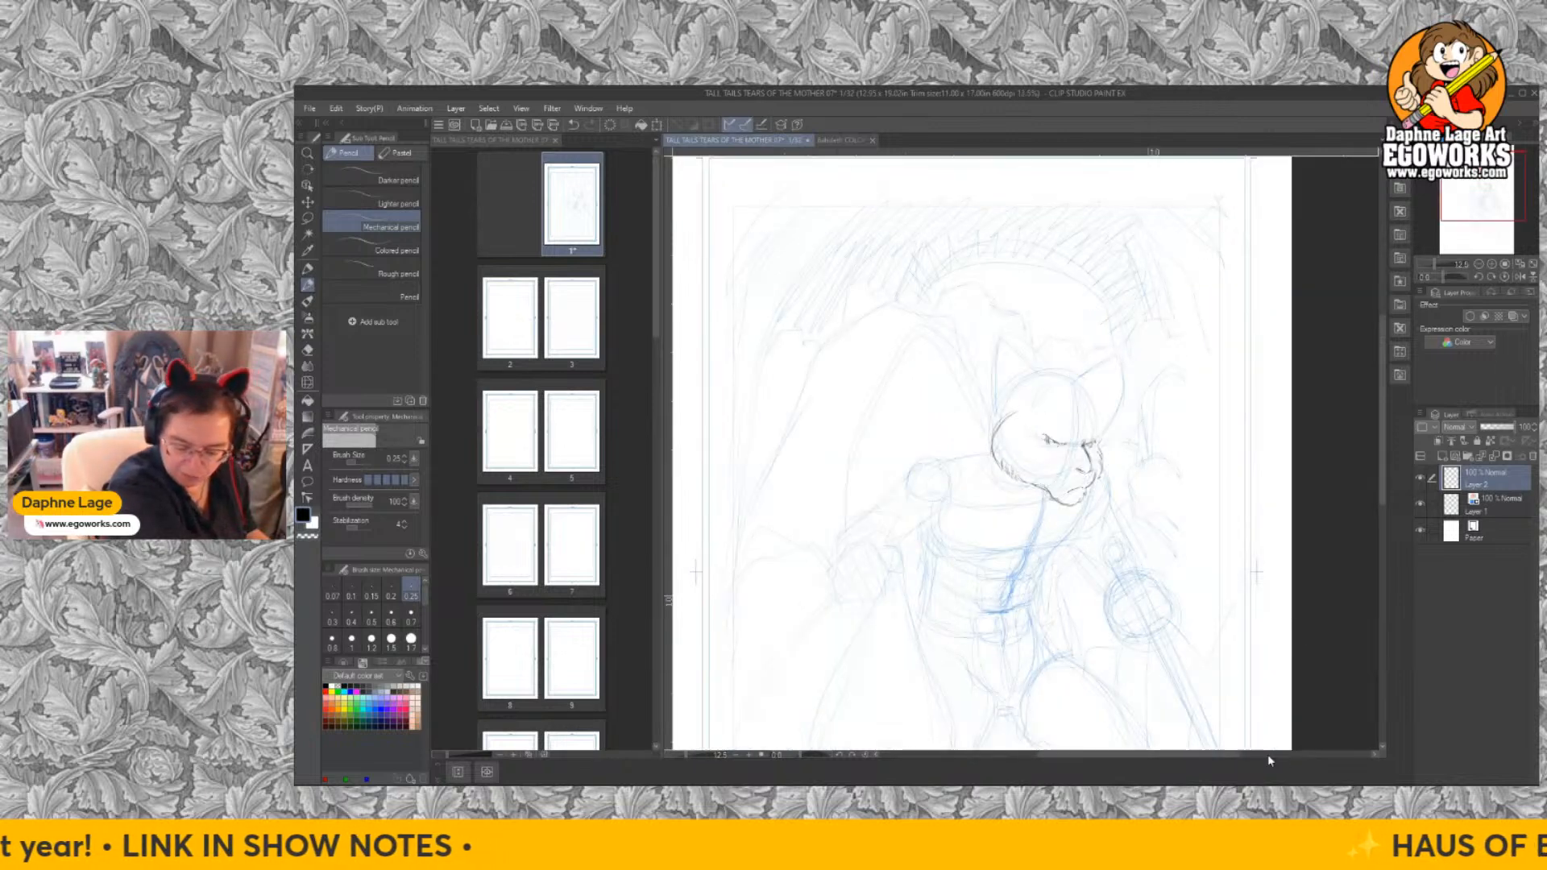
pyautogui.moveTo(1163, 606); pyautogui.dragTo(1137, 575)
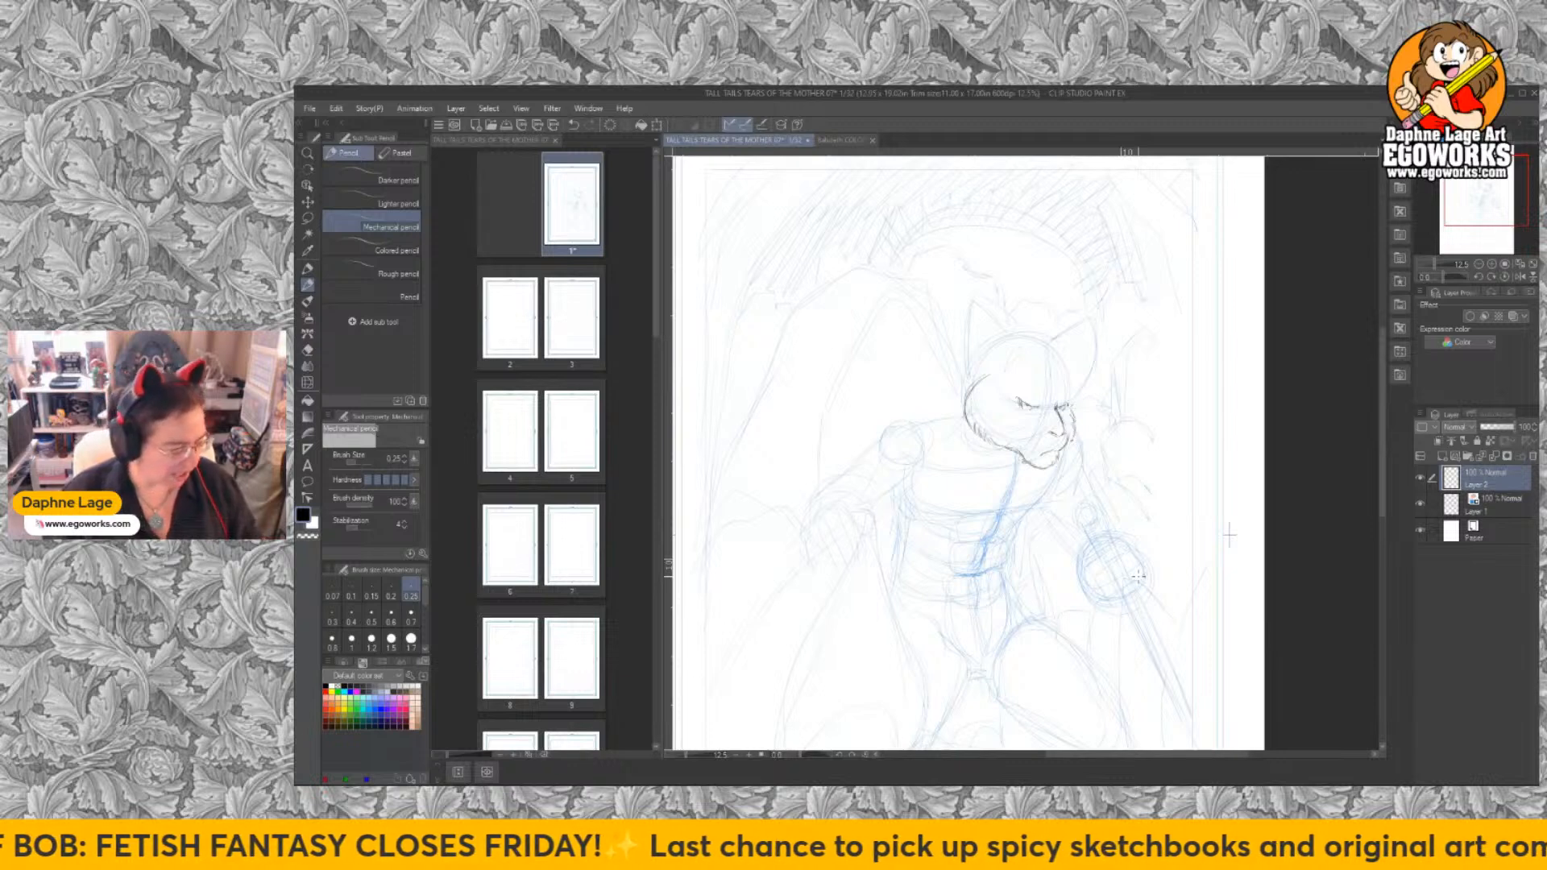
pyautogui.hotkey('ctrl', 't')
pyautogui.moveTo(1076, 470); pyautogui.dragTo(1051, 433)
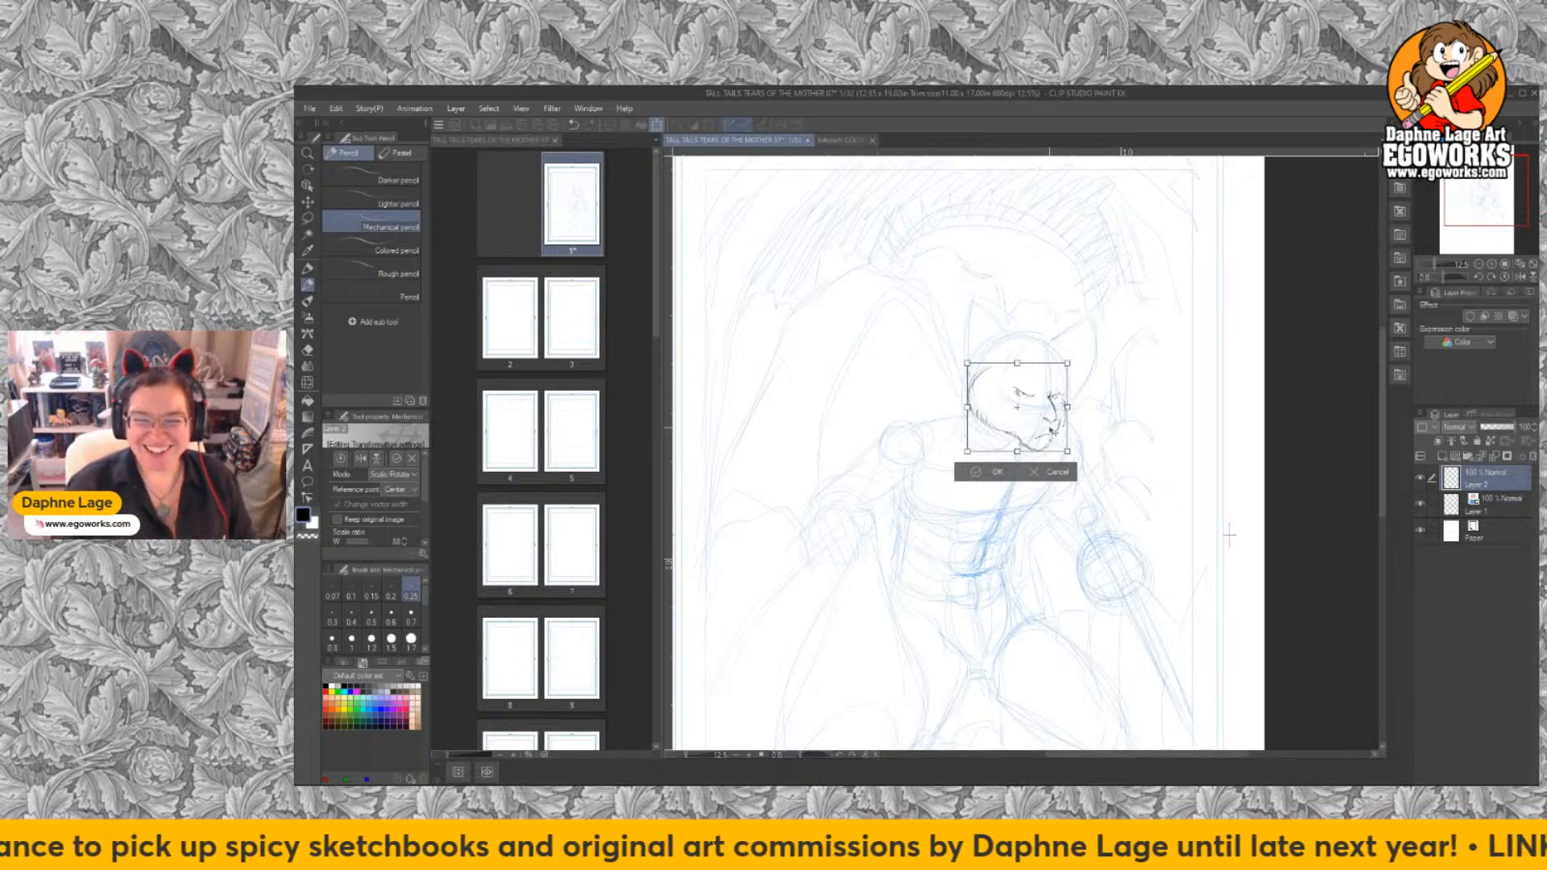
pyautogui.moveTo(1056, 436)
pyautogui.mouseDown()
pyautogui.moveTo(1073, 458)
pyautogui.moveTo(1057, 440)
pyautogui.mouseUp()
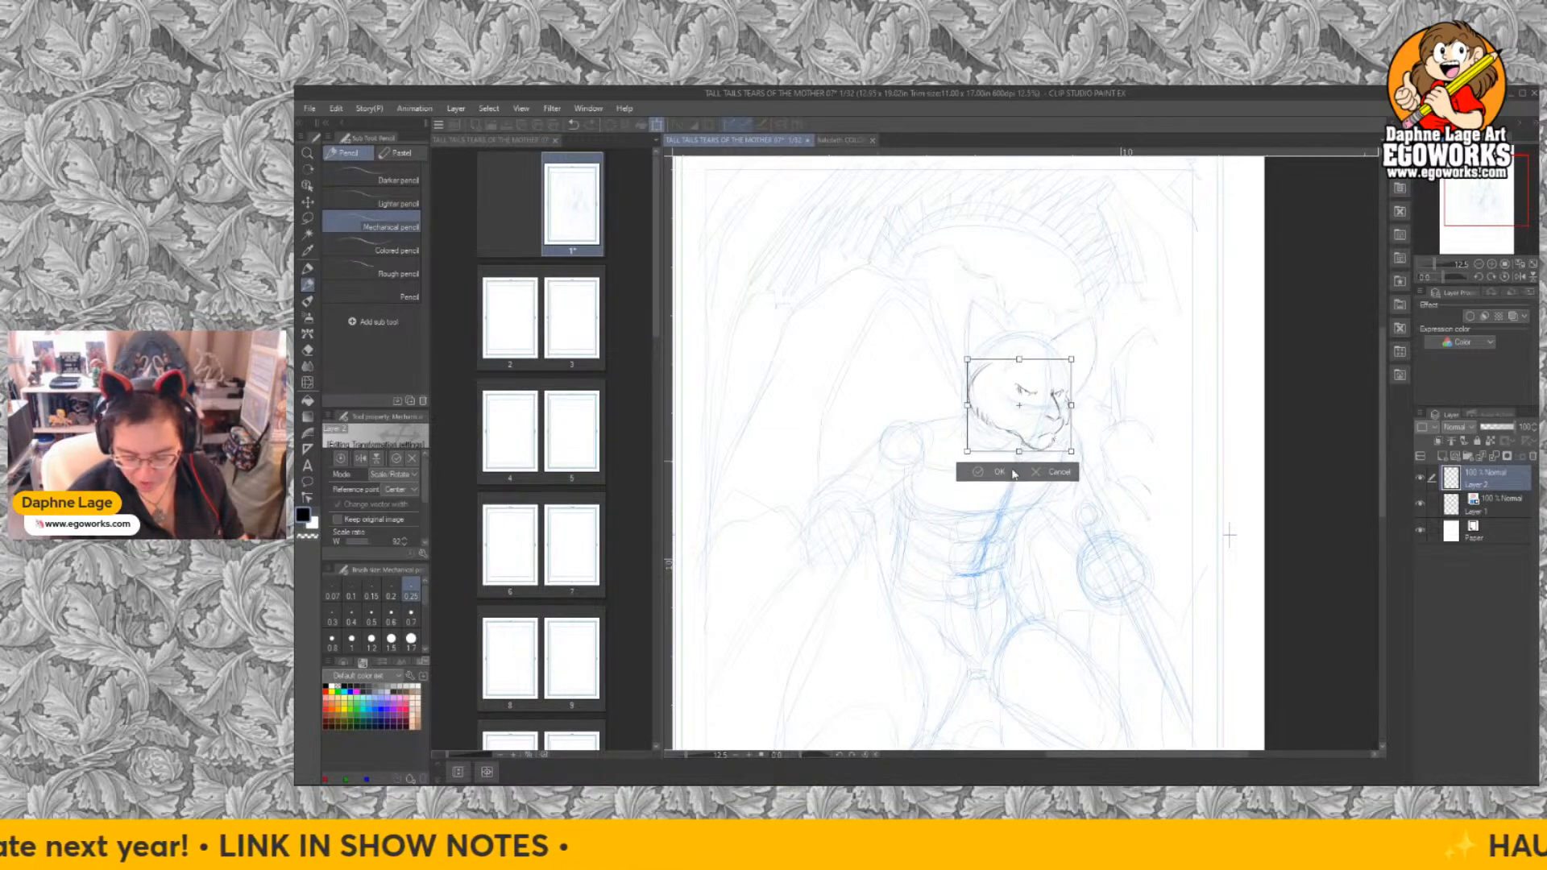
pyautogui.click(999, 474)
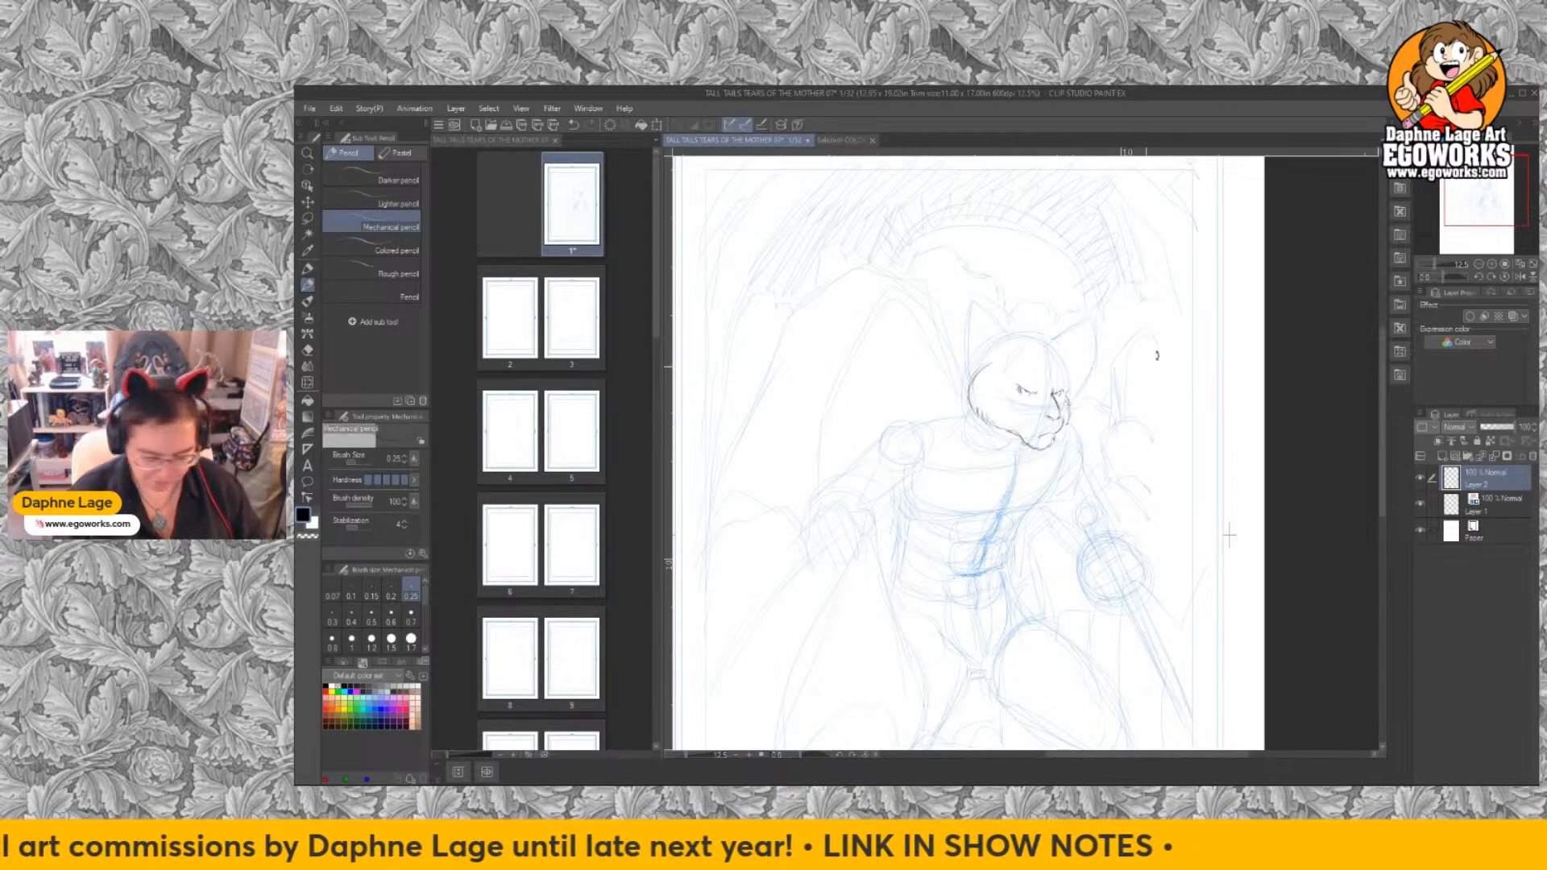
pyautogui.hotkey('ctrl', 't')
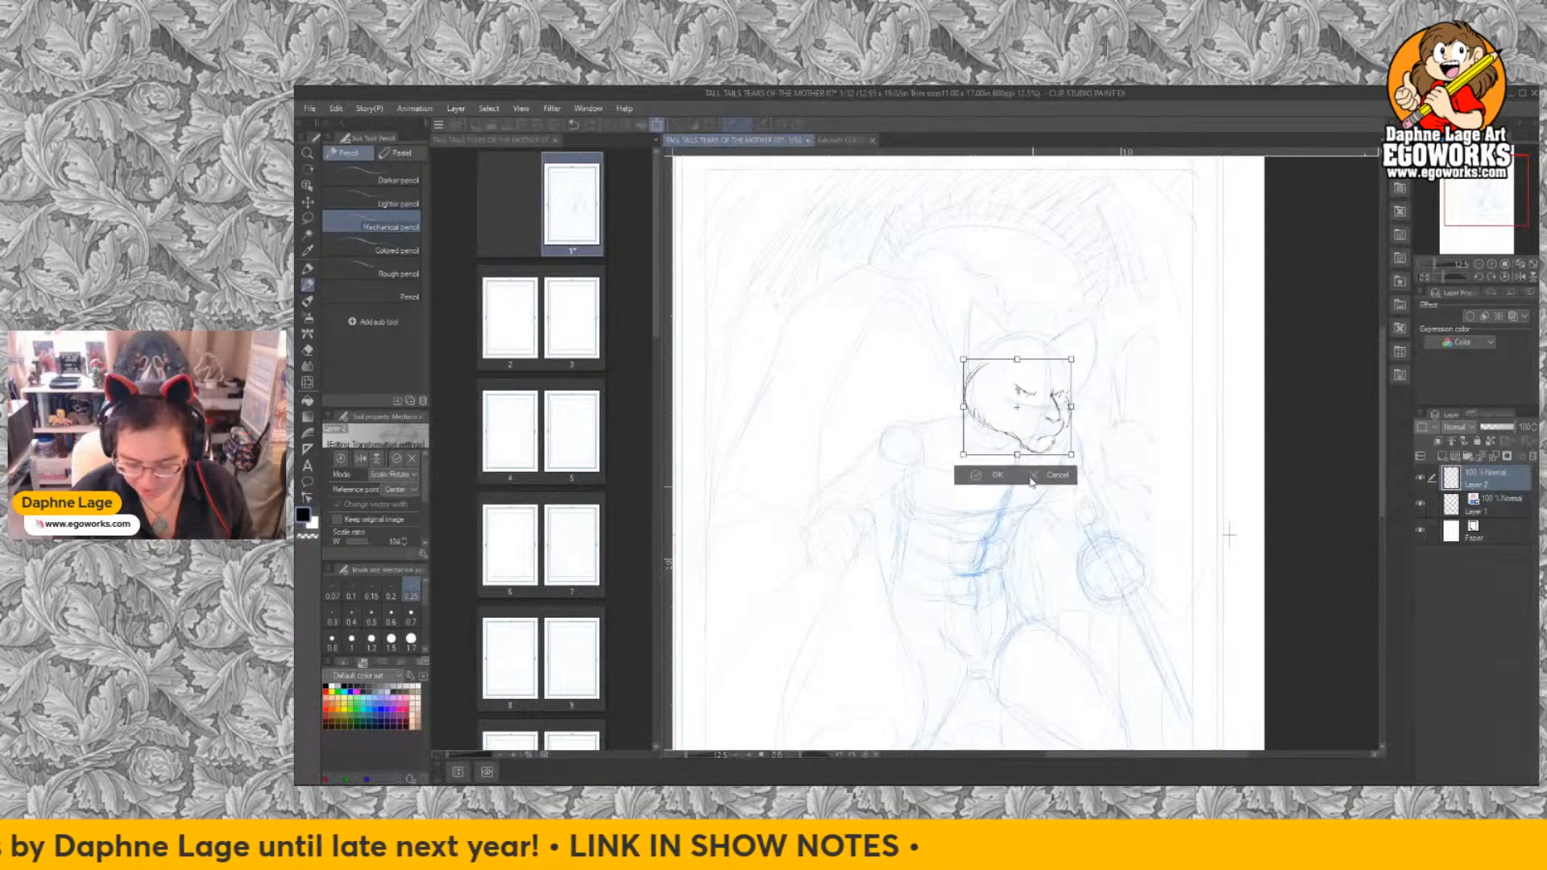
pyautogui.click(997, 472)
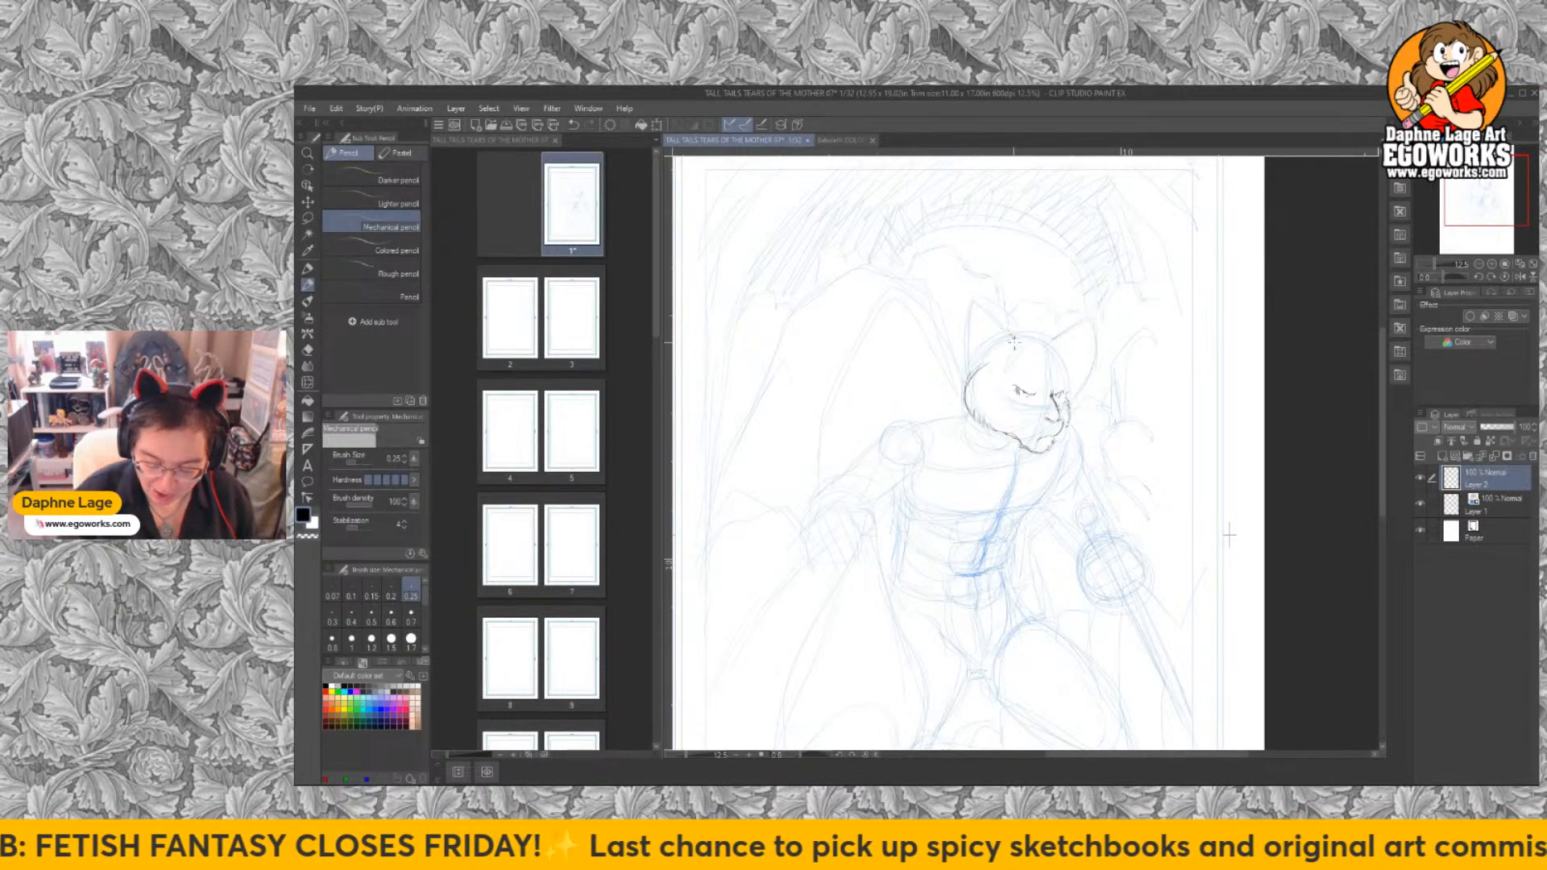
# Check the coloured cat reference and pencil the outline of the near ear over the rough.
pyautogui.click(842, 141)
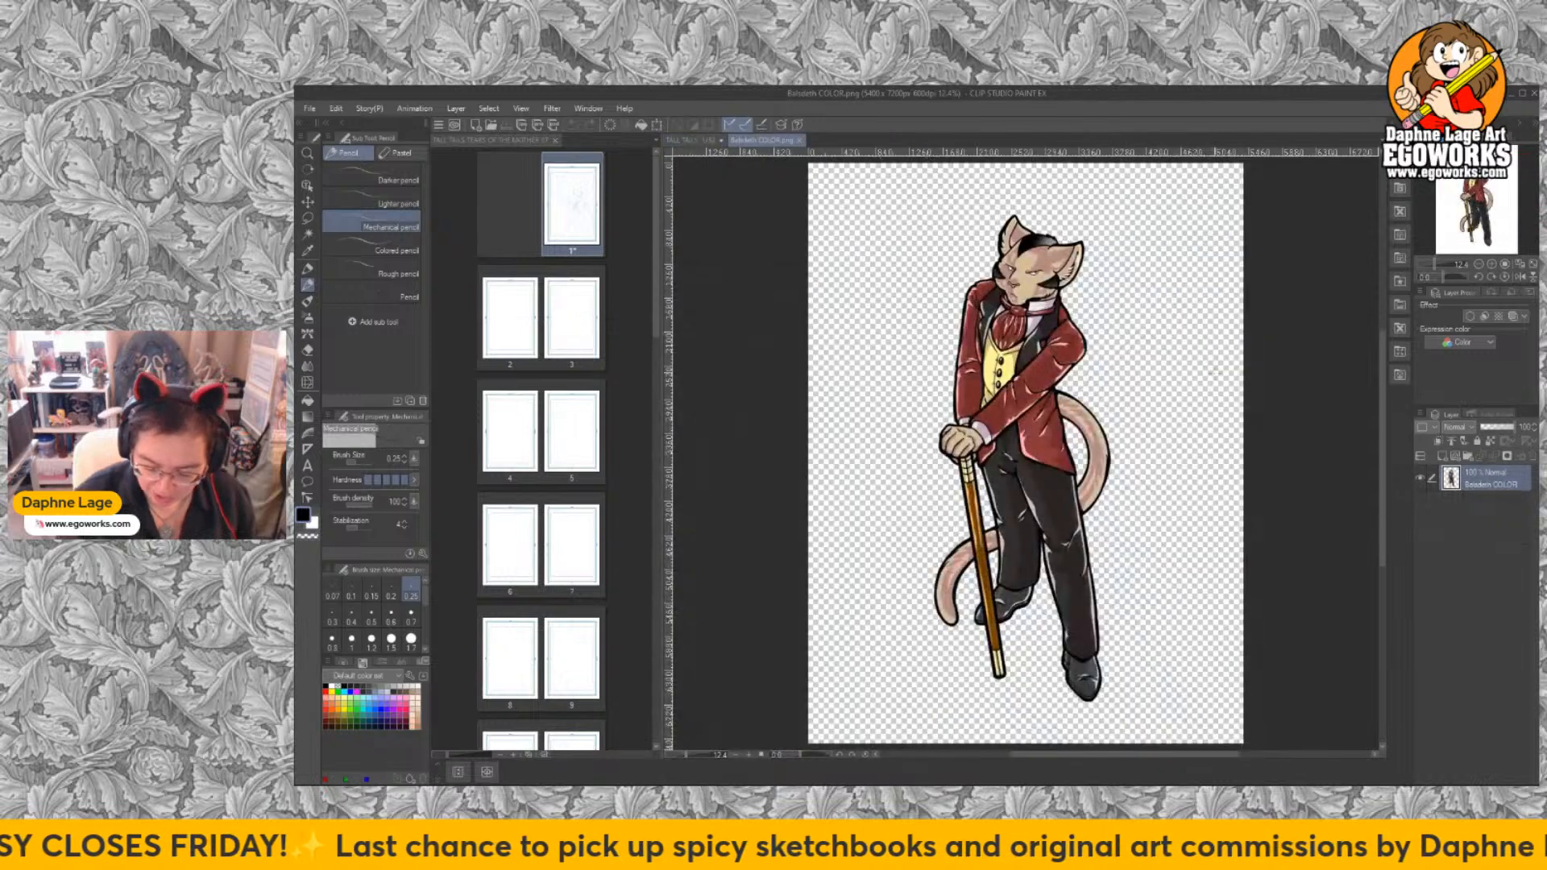
pyautogui.click(701, 140)
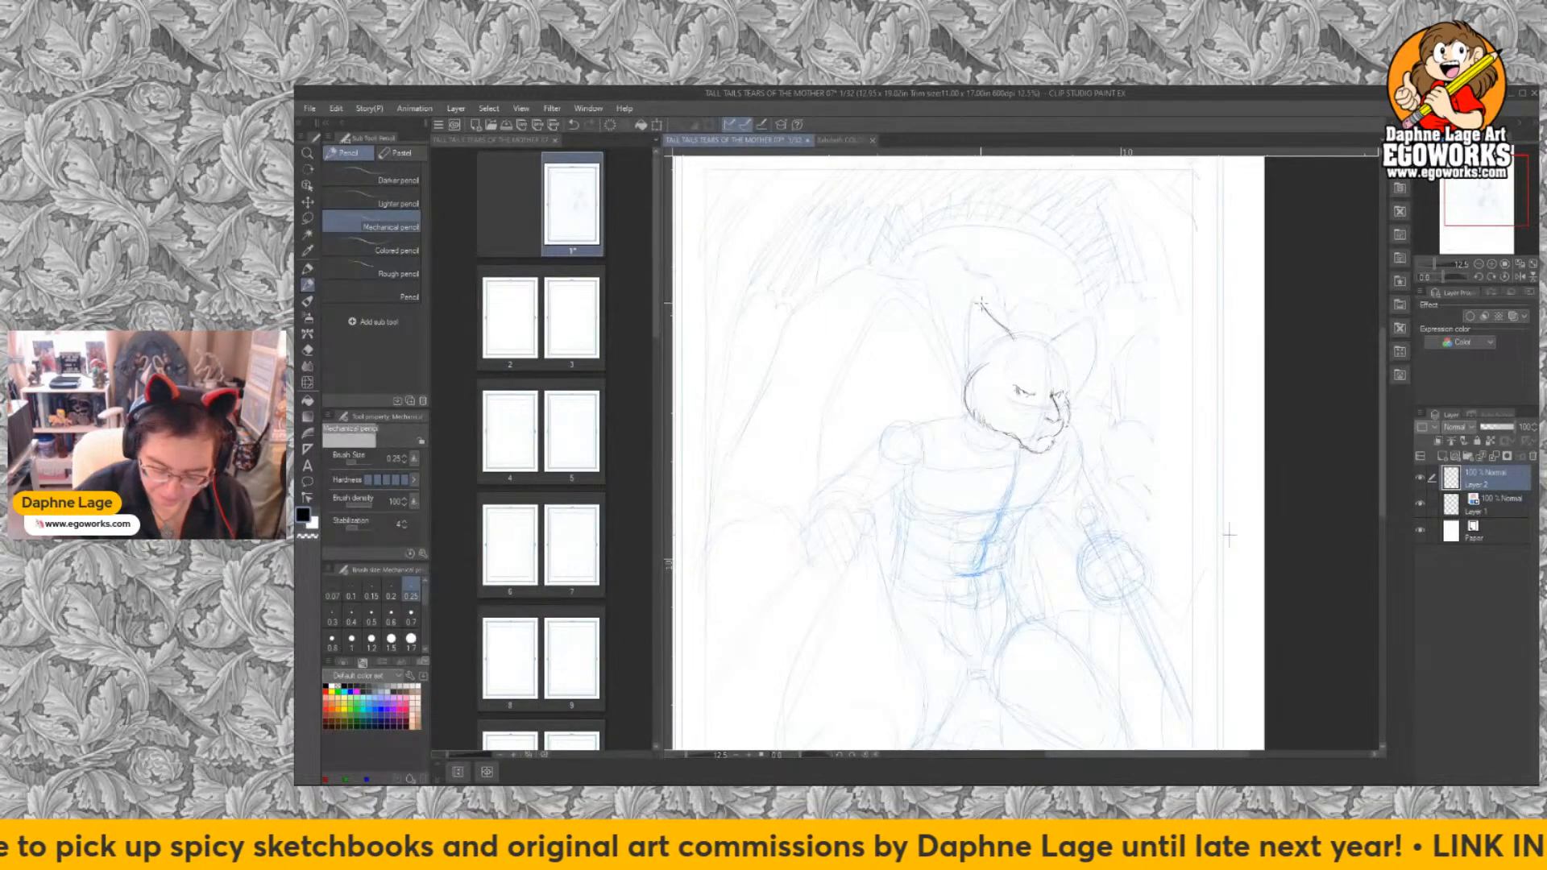
pyautogui.moveTo(969, 310)
pyautogui.mouseDown()
pyautogui.moveTo(961, 378)
pyautogui.moveTo(958, 356)
pyautogui.mouseUp()
pyautogui.moveTo(967, 298); pyautogui.dragTo(976, 313)
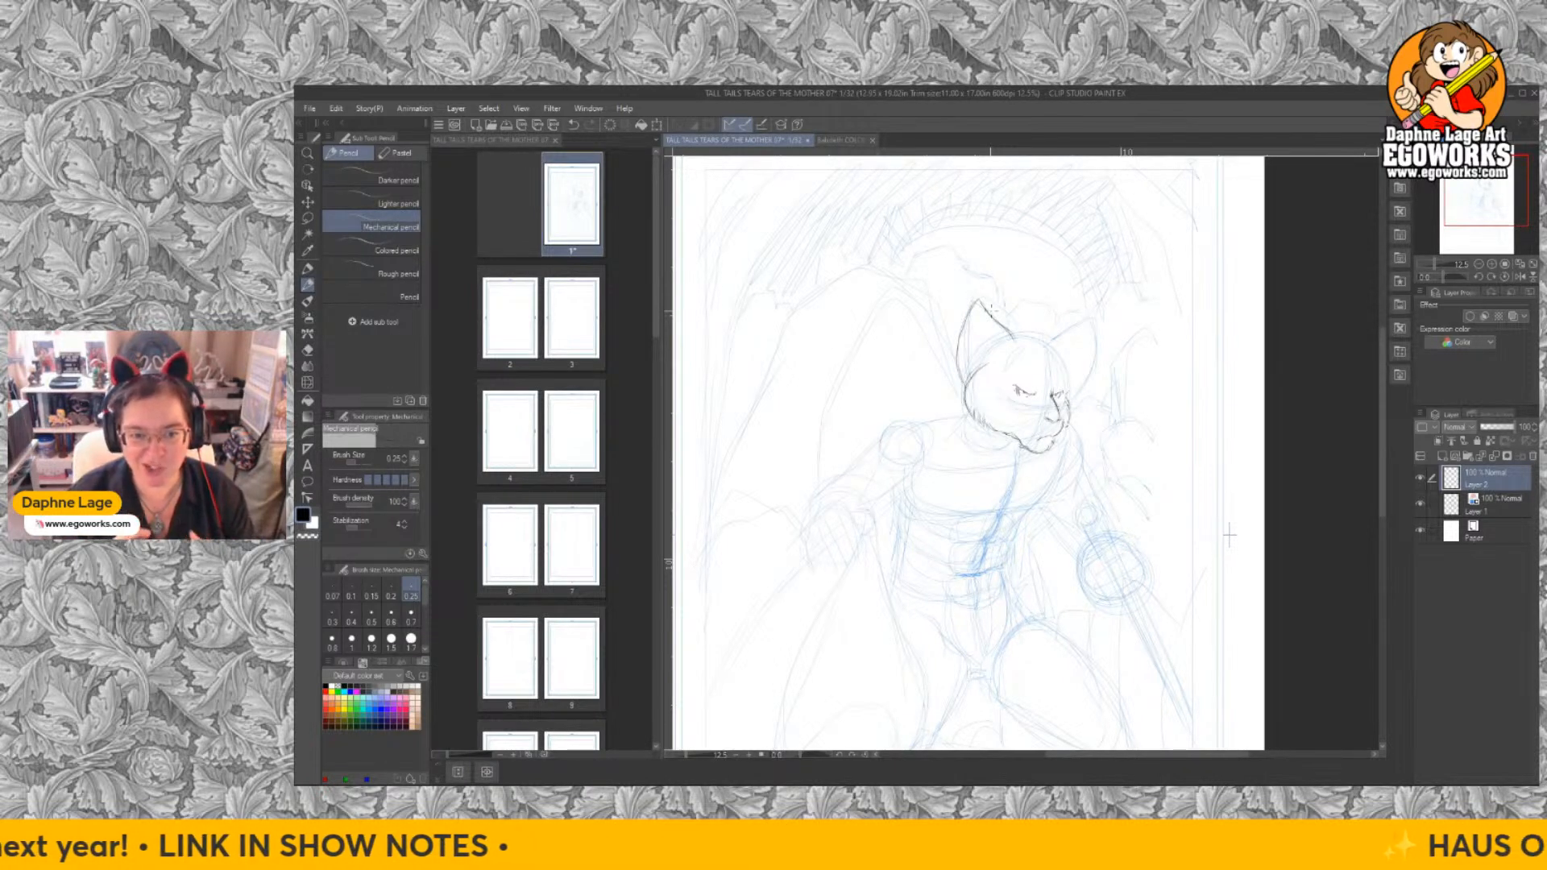
# Pencil the hair tufts across the crown, reinforce the back of the head and add the curved temple marking with the Mechanical pencil.
pyautogui.click(308, 153)
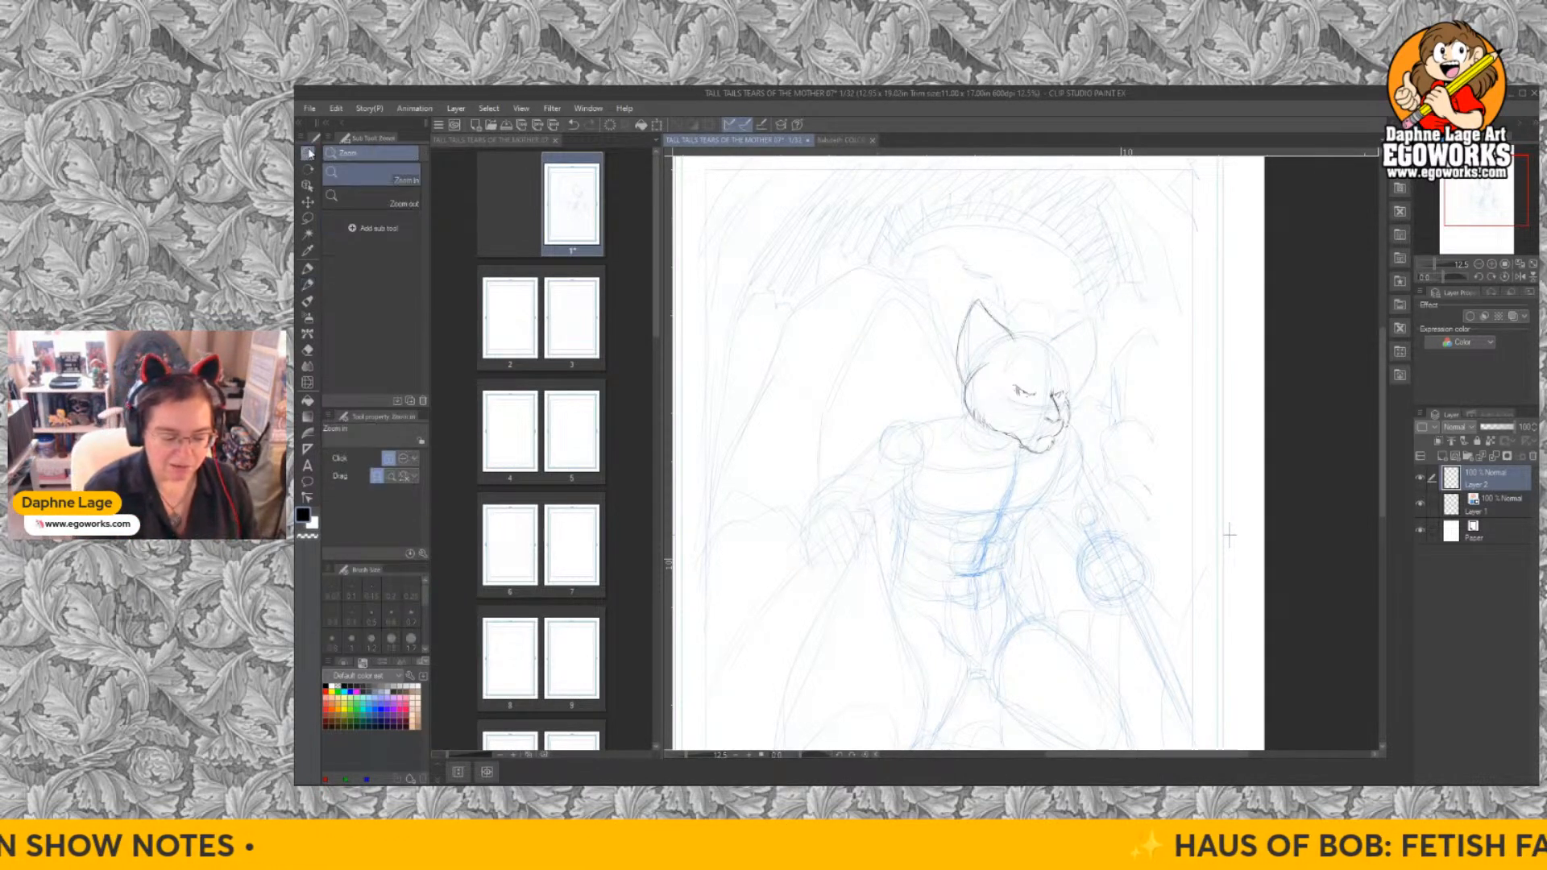
pyautogui.click(1068, 408)
pyautogui.click(1070, 409)
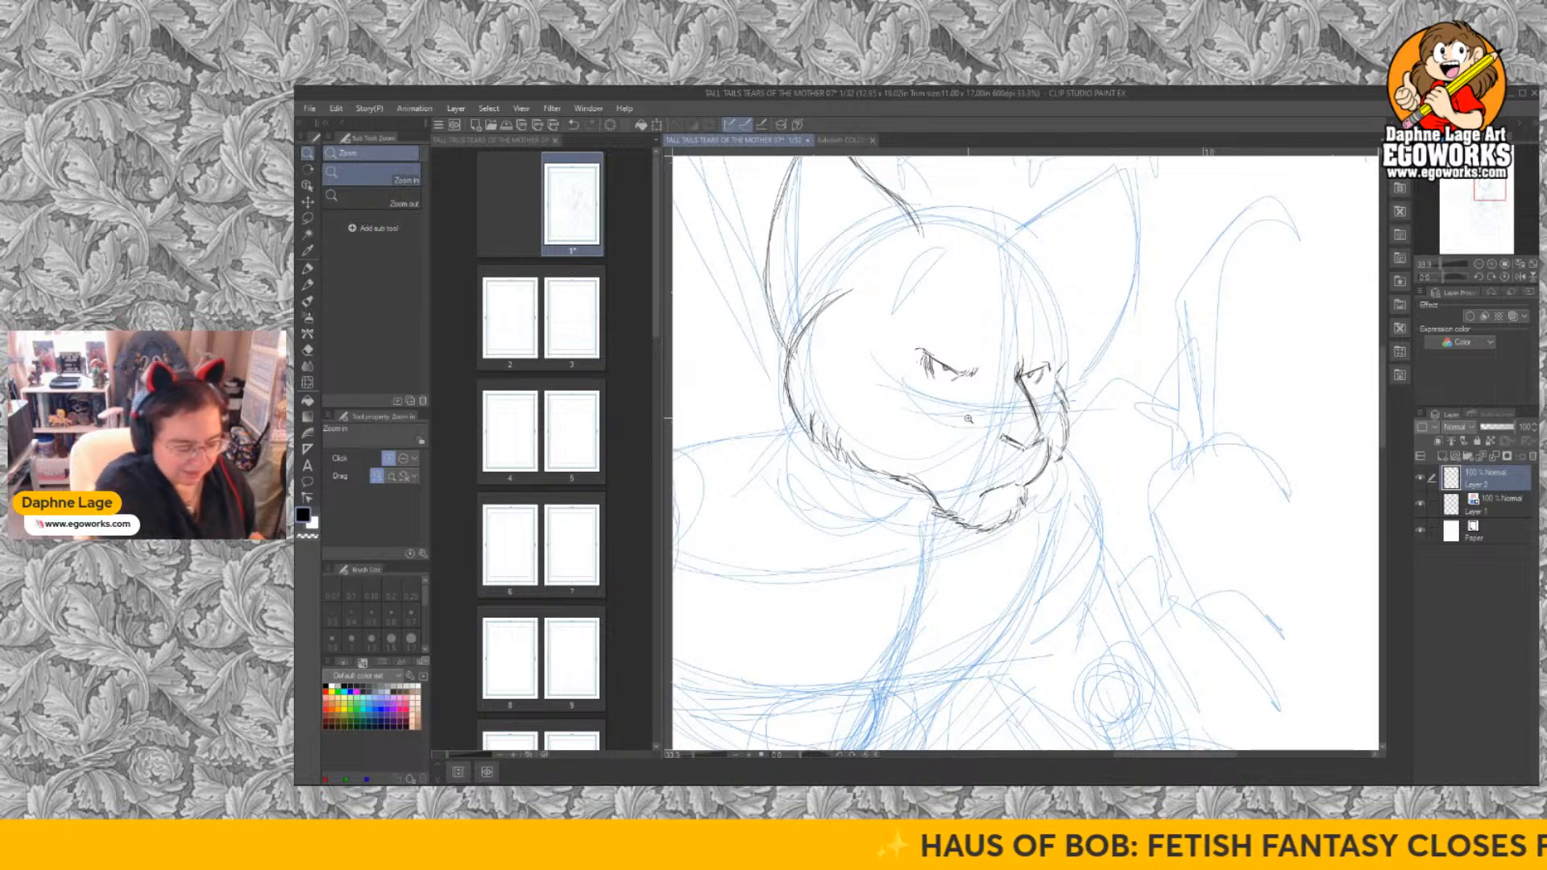
pyautogui.keyDown('alt'); pyautogui.click(968, 419); pyautogui.keyUp('alt')
pyautogui.moveTo(1106, 552); pyautogui.dragTo(1150, 563)
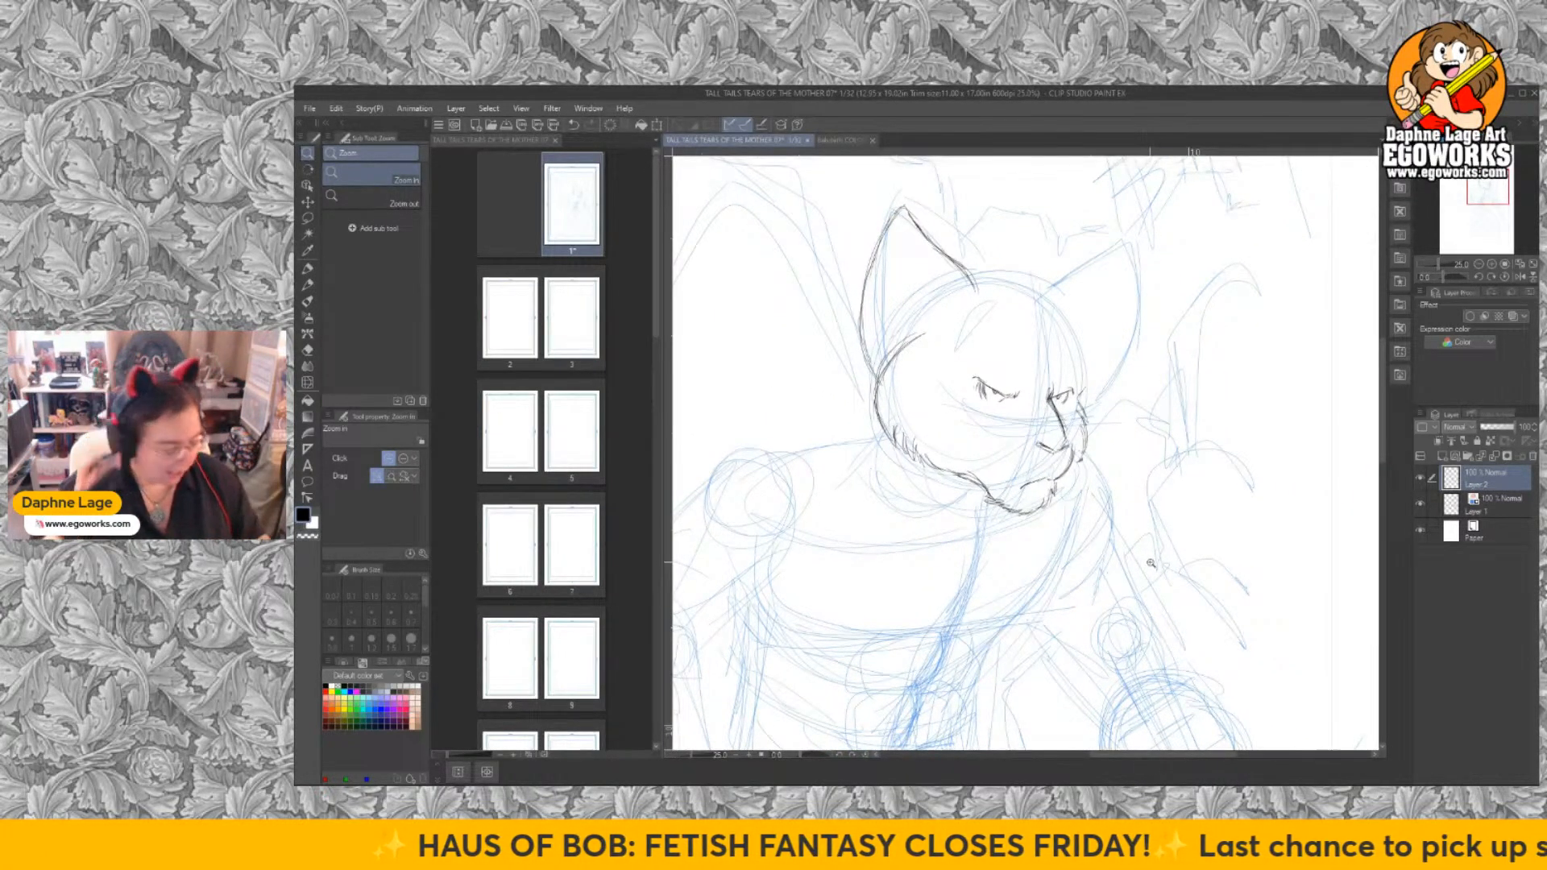
pyautogui.press('p')
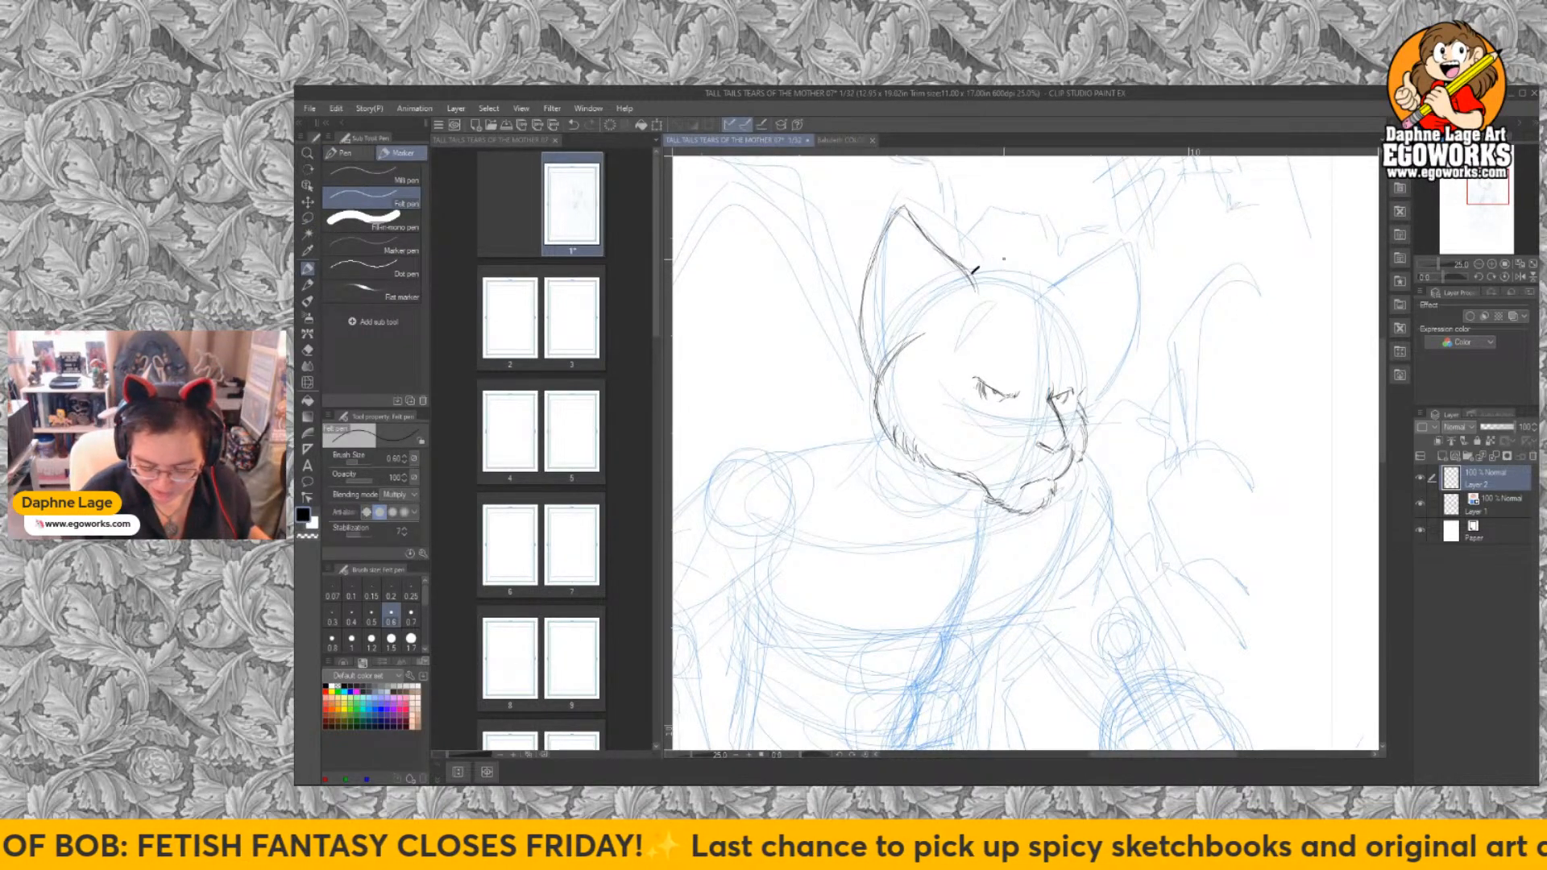
pyautogui.press('p')
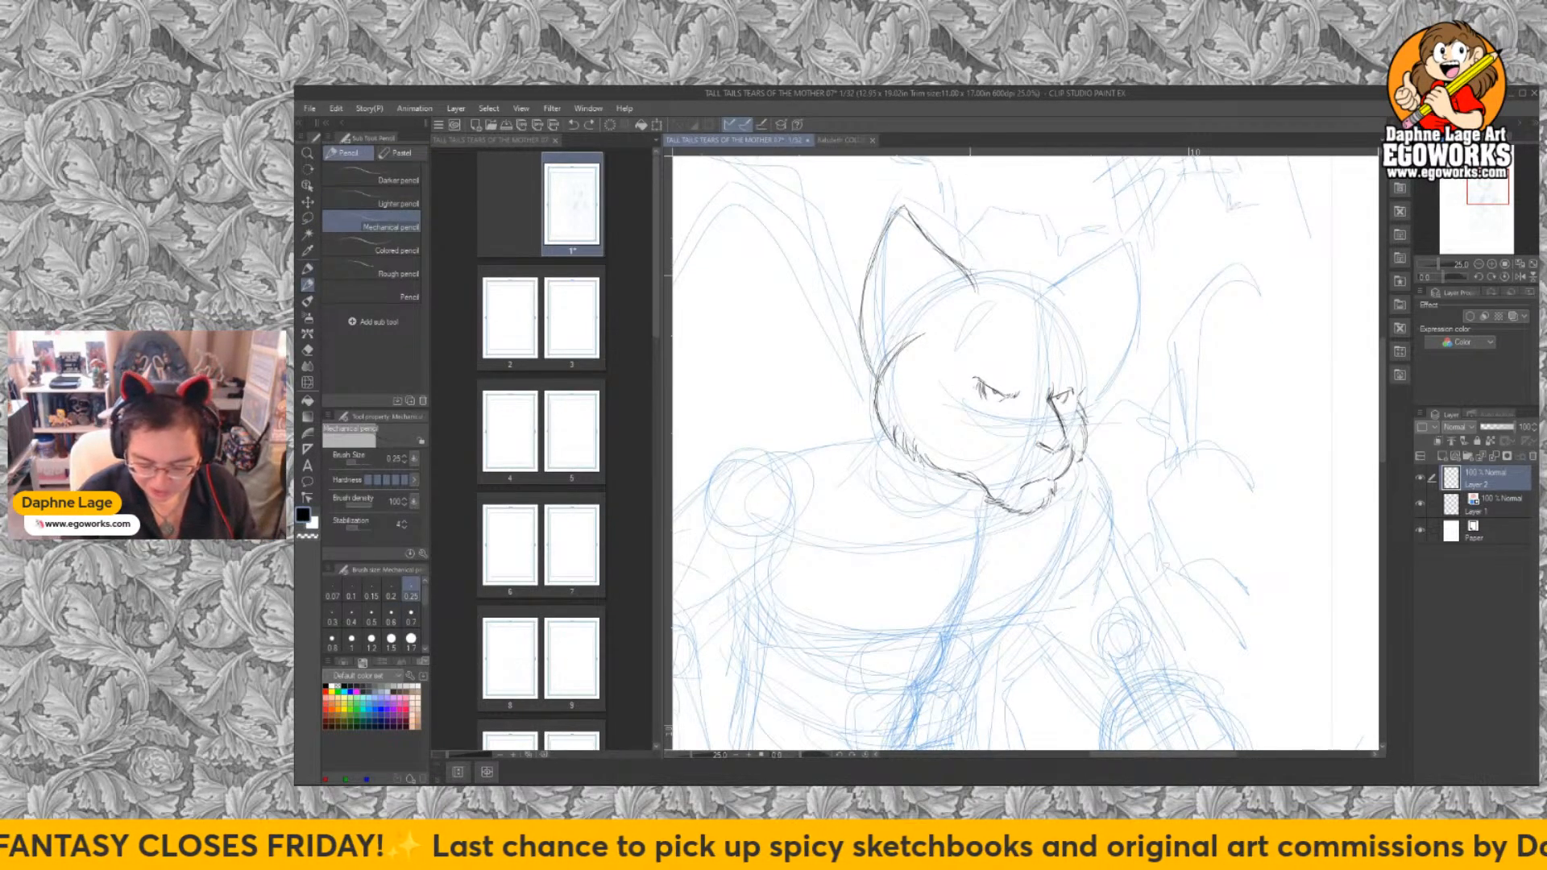
pyautogui.moveTo(972, 277); pyautogui.dragTo(993, 267)
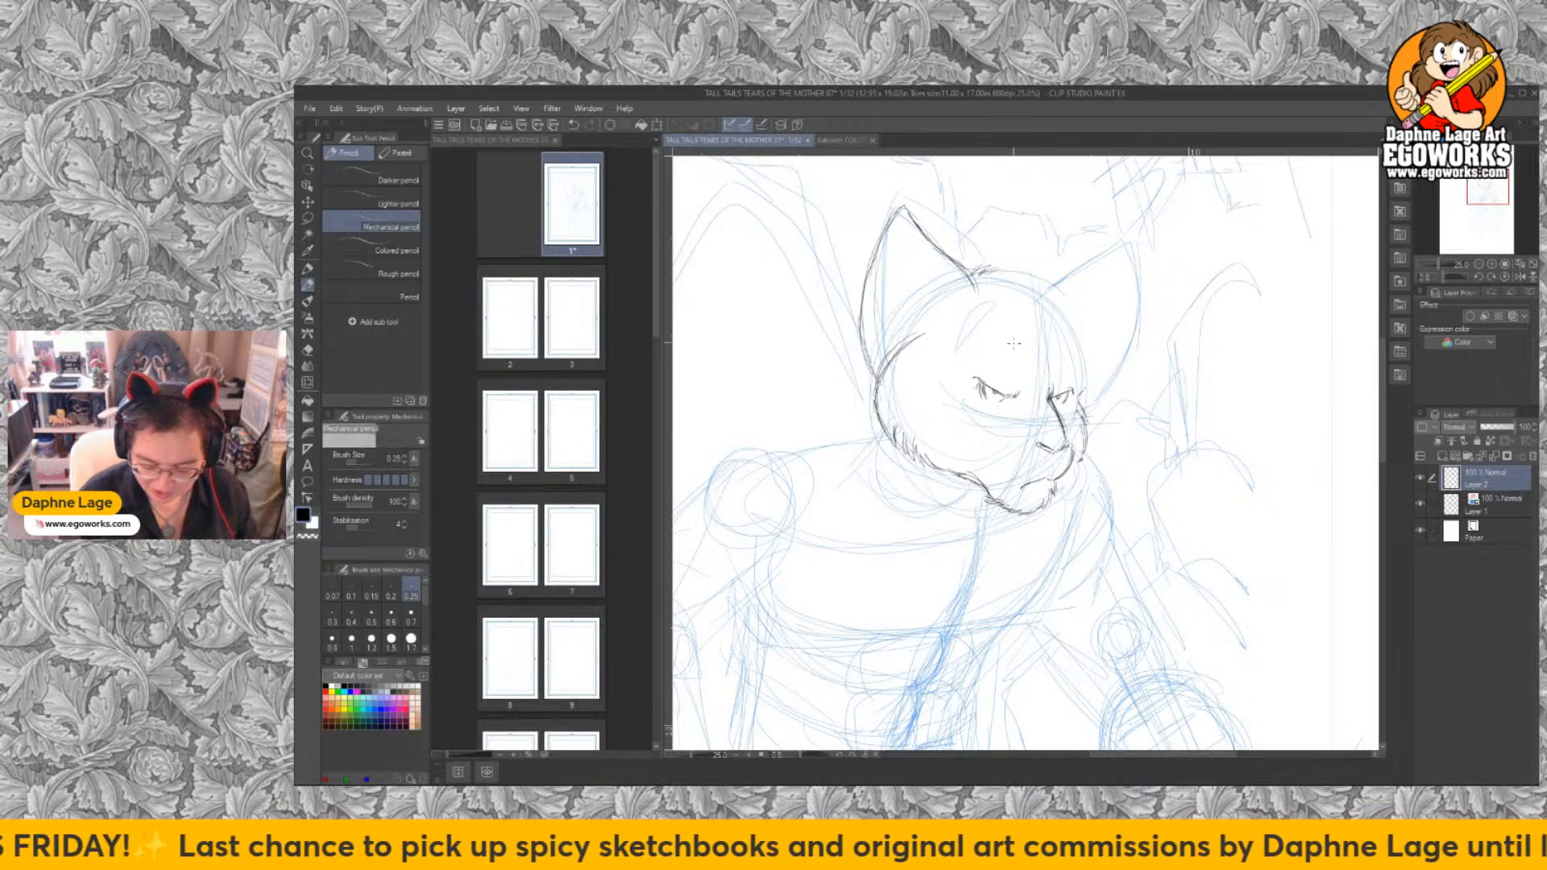
pyautogui.moveTo(896, 353); pyautogui.dragTo(874, 427)
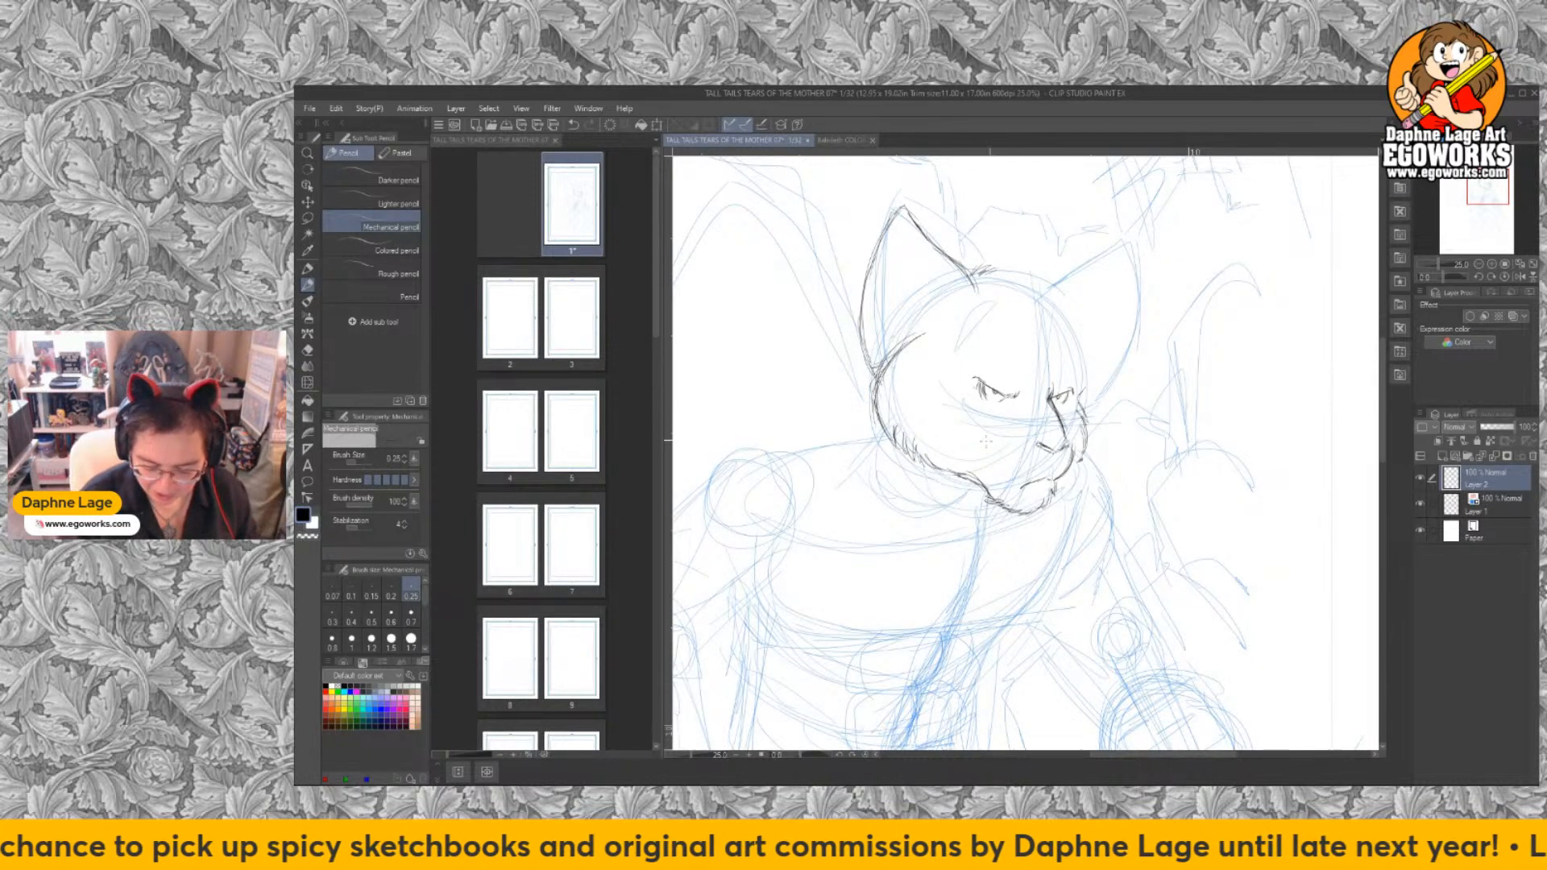
pyautogui.moveTo(996, 311)
pyautogui.mouseDown()
pyautogui.moveTo(948, 333)
pyautogui.moveTo(930, 365)
pyautogui.moveTo(1000, 312)
pyautogui.moveTo(930, 366)
pyautogui.mouseUp()
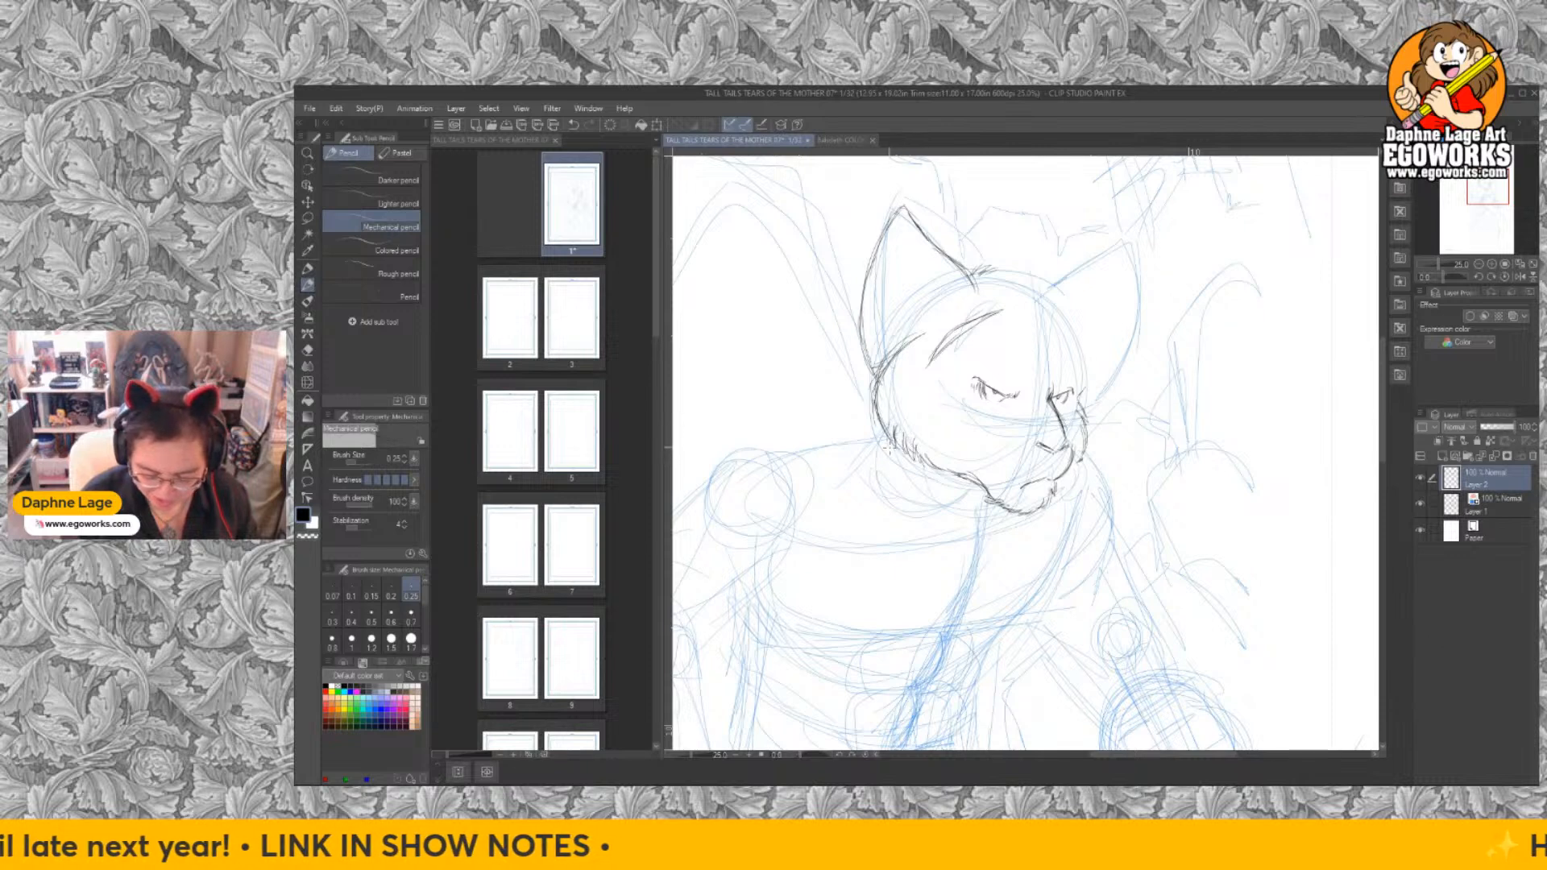
pyautogui.moveTo(979, 281)
pyautogui.mouseDown()
pyautogui.moveTo(1004, 249)
pyautogui.moveTo(1033, 271)
pyautogui.mouseUp()
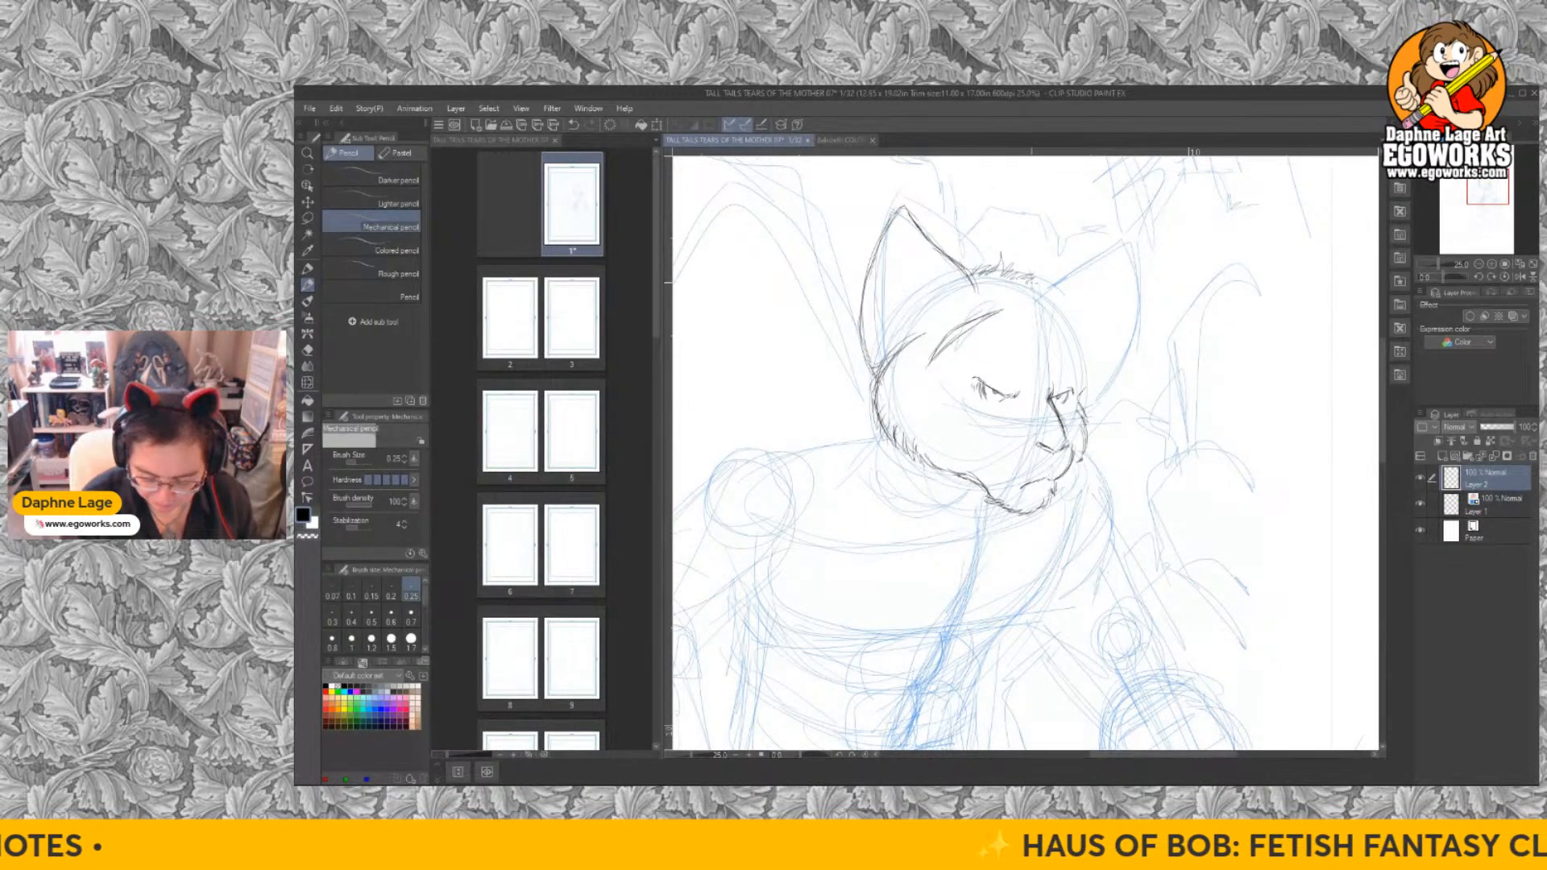
# Detail the far eye and pencil the far forehead edge, hairline and pointed cheek marking, following the coloured cat reference.
pyautogui.moveTo(1062, 407); pyautogui.dragTo(1069, 395)
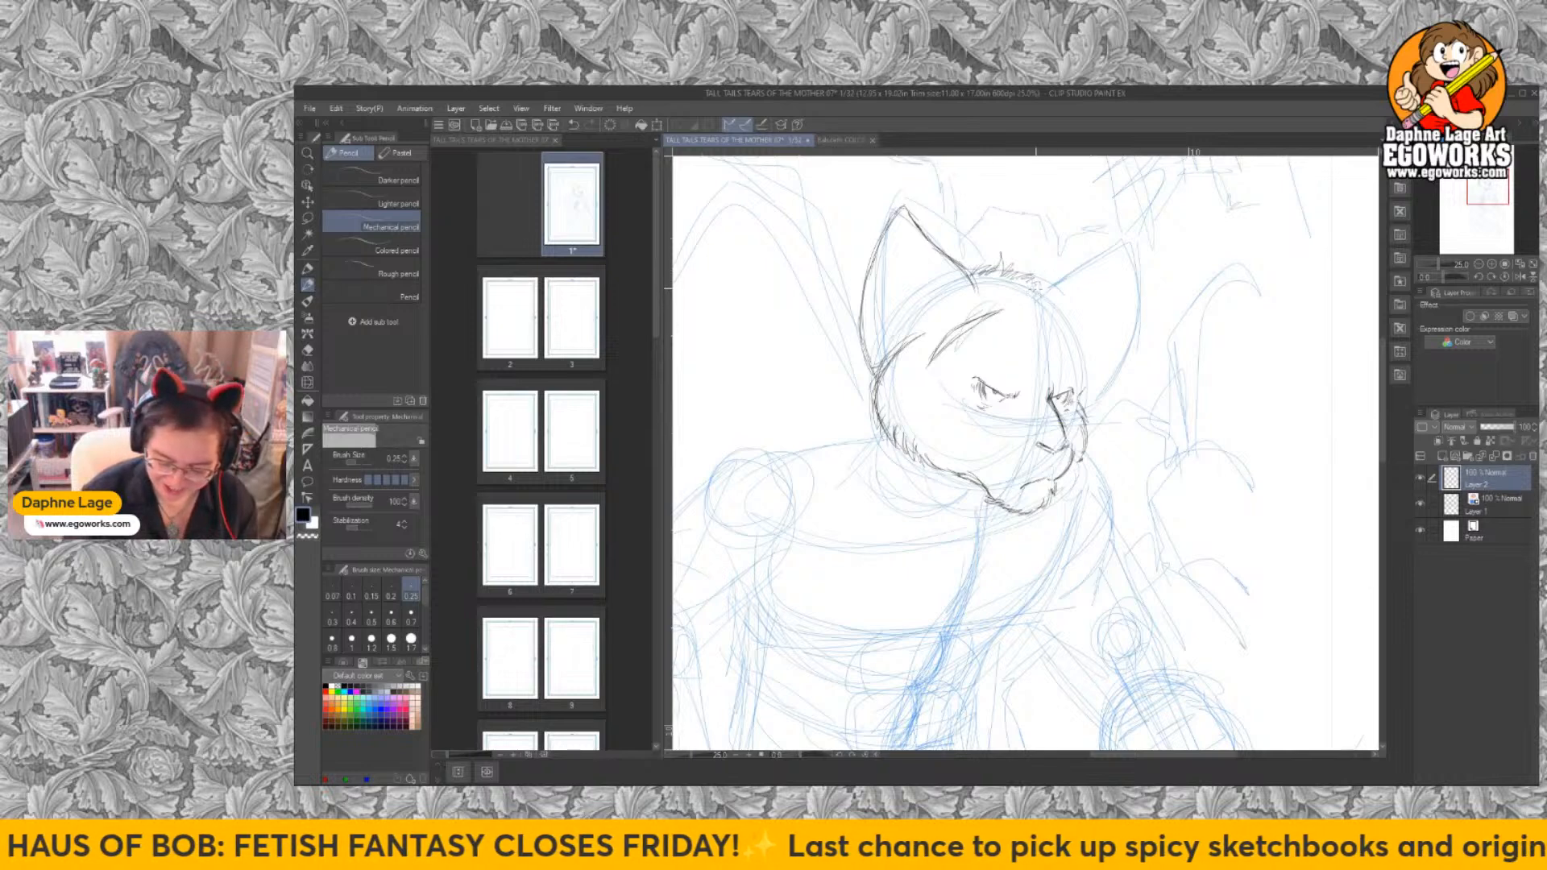
pyautogui.moveTo(1041, 292)
pyautogui.mouseDown()
pyautogui.moveTo(1052, 330)
pyautogui.moveTo(1050, 317)
pyautogui.moveTo(1074, 322)
pyautogui.moveTo(1083, 385)
pyautogui.mouseUp()
pyautogui.click(830, 140)
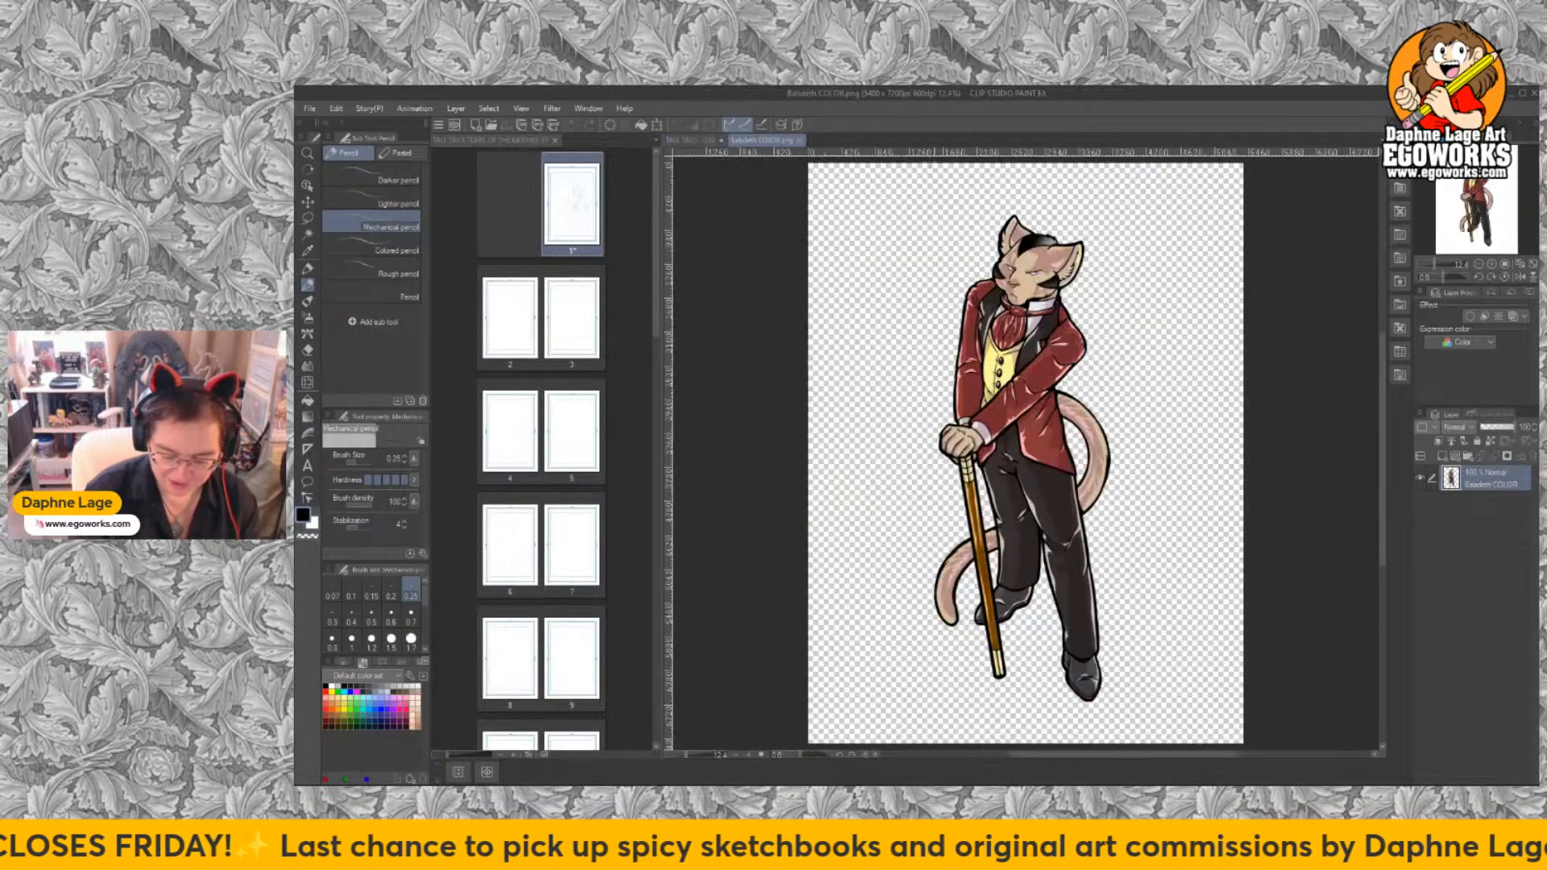
pyautogui.click(697, 140)
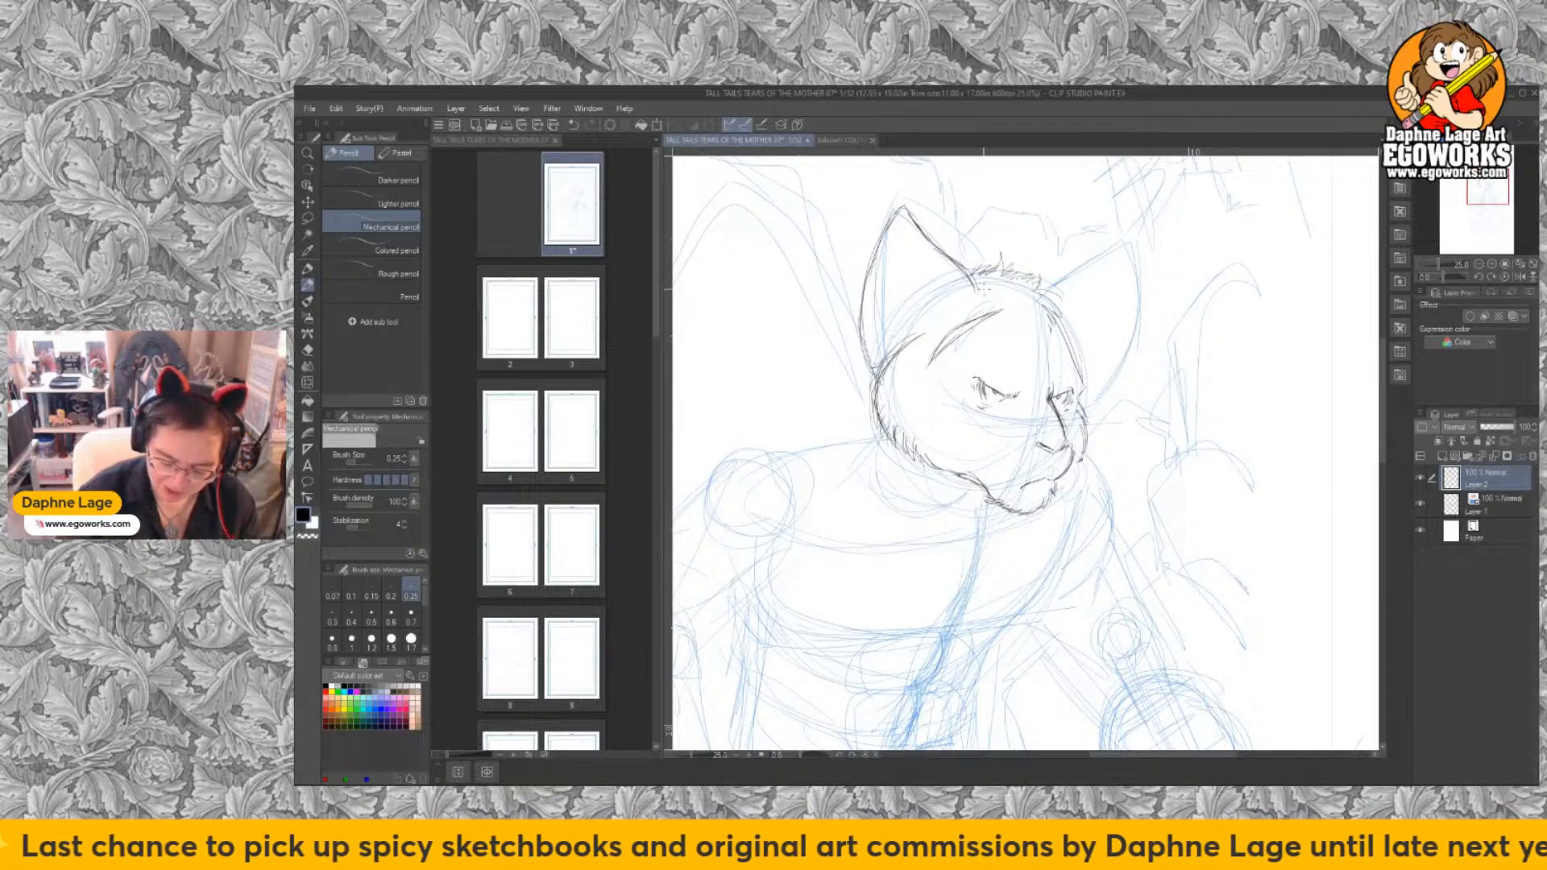
pyautogui.moveTo(1002, 300); pyautogui.dragTo(1044, 364)
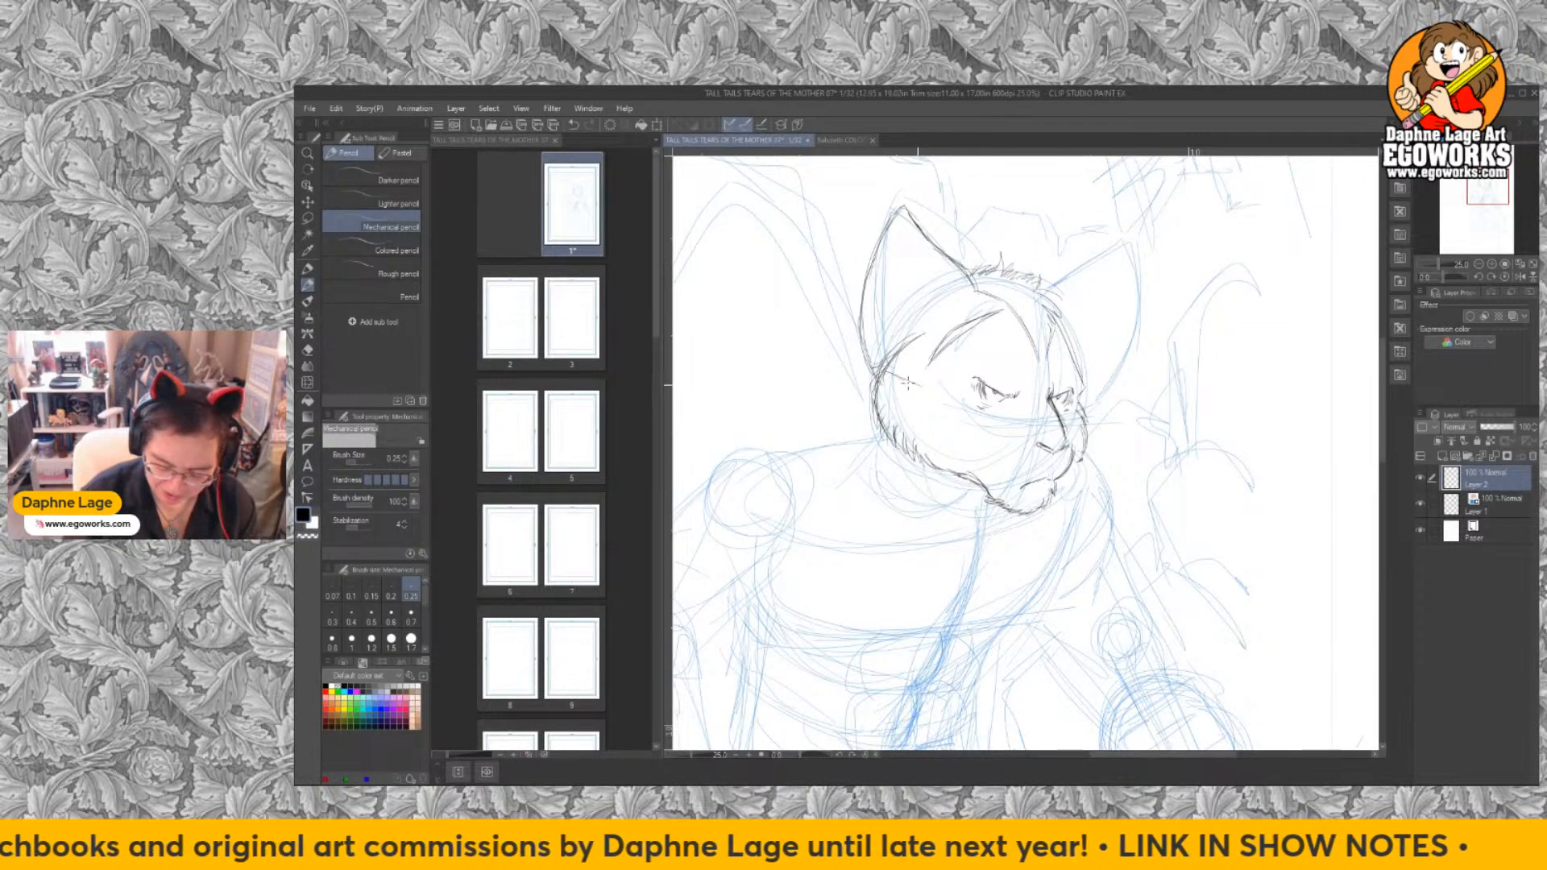
pyautogui.moveTo(931, 417)
pyautogui.mouseDown()
pyautogui.moveTo(878, 416)
pyautogui.moveTo(953, 402)
pyautogui.moveTo(896, 380)
pyautogui.mouseUp()
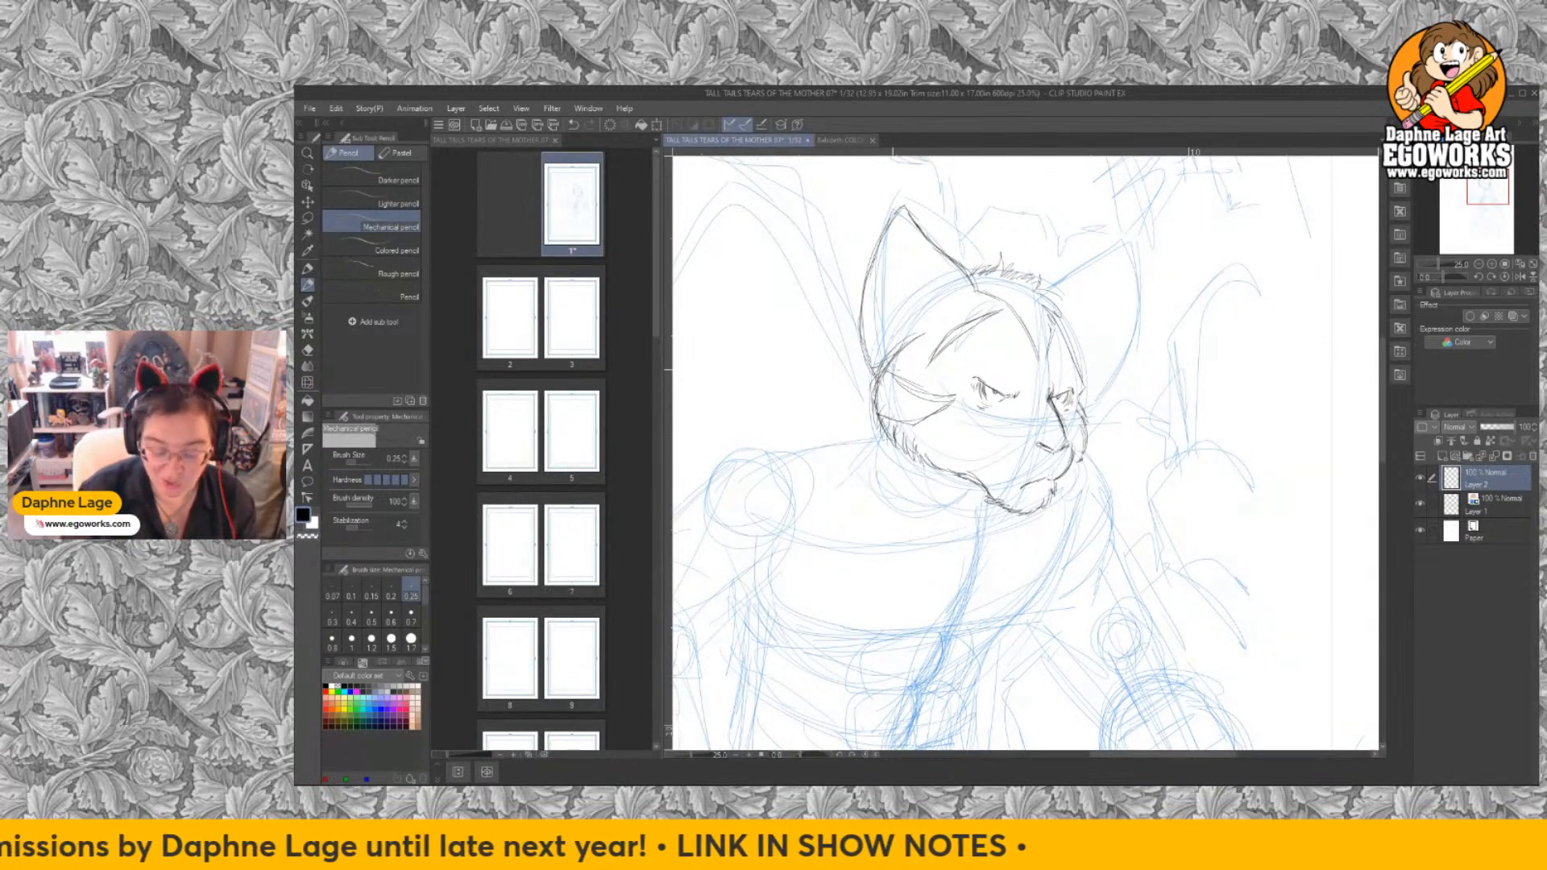
# Open TT TotM Vol 1 COVER.tif to study the cat character, close it and return to the comic page.
pyautogui.click(841, 141)
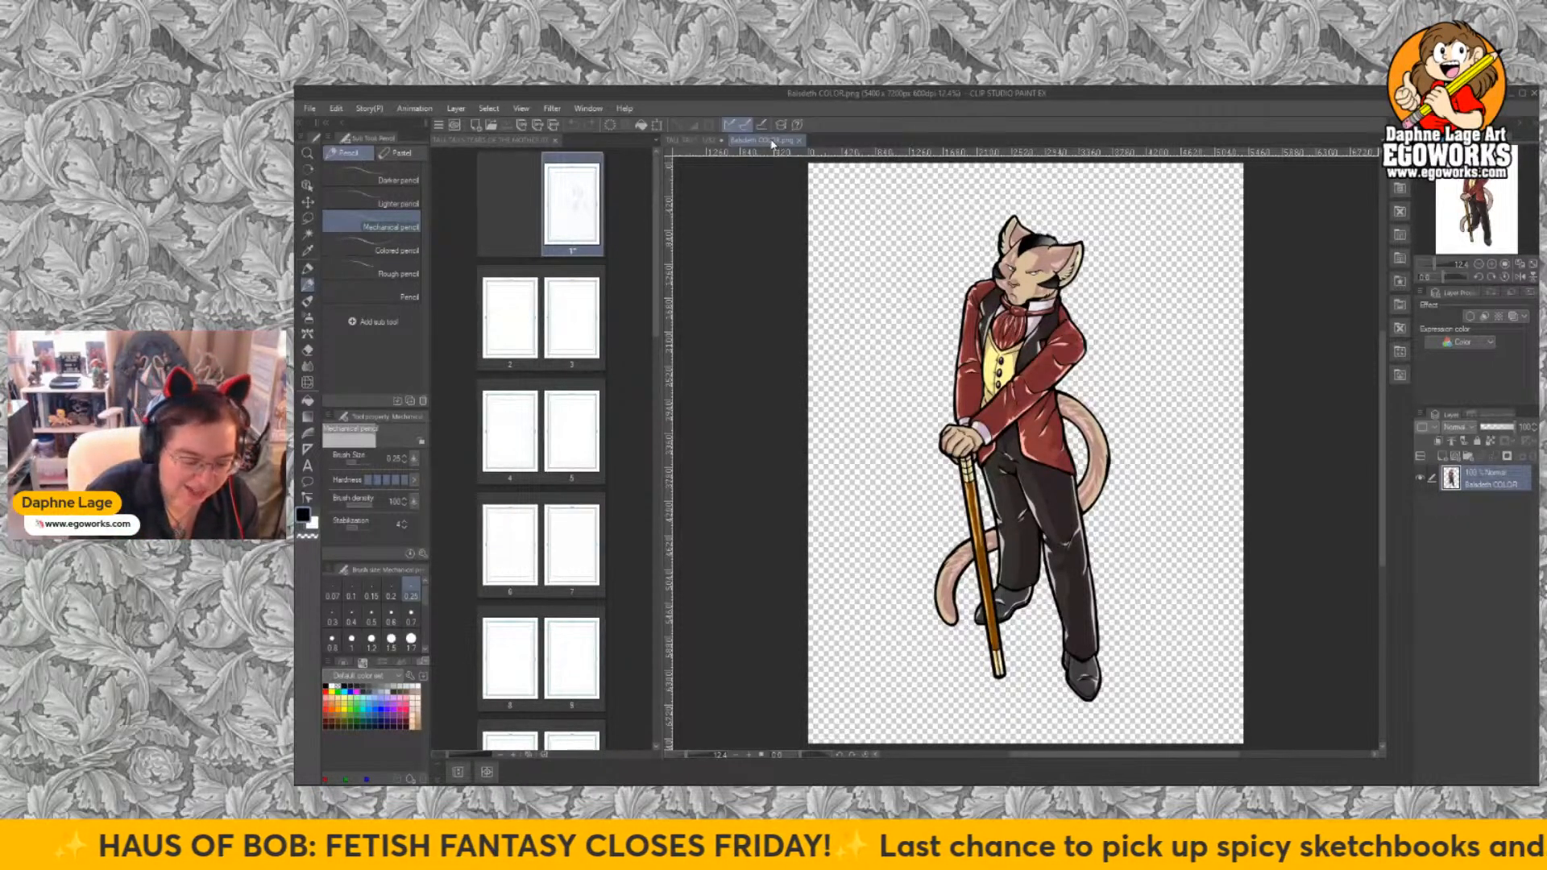
pyautogui.click(309, 108)
pyautogui.click(332, 153)
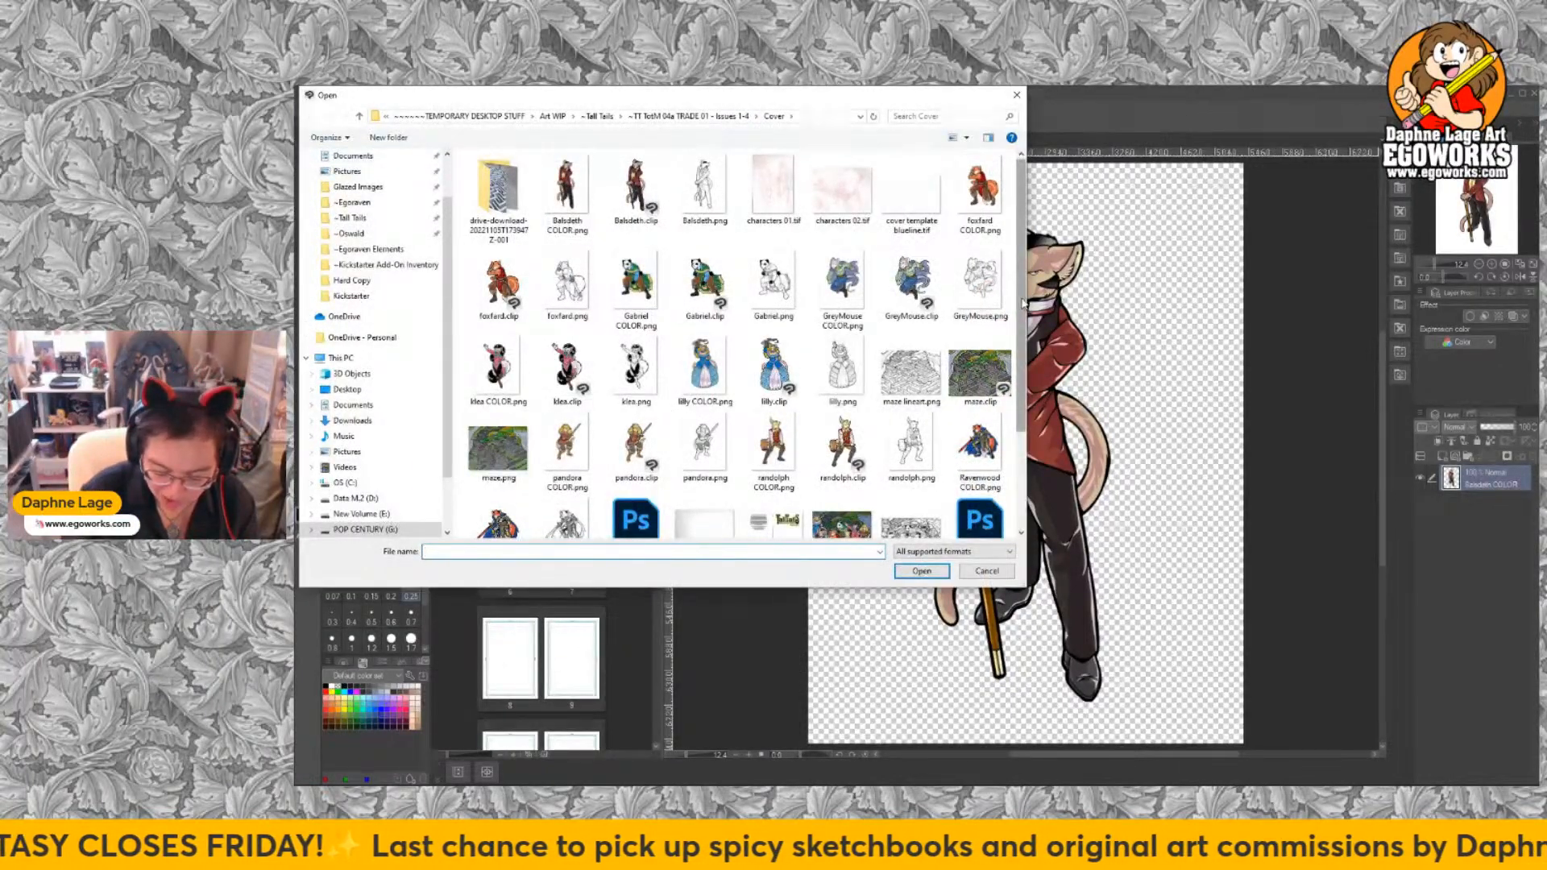
pyautogui.moveTo(1020, 331); pyautogui.dragTo(1021, 437)
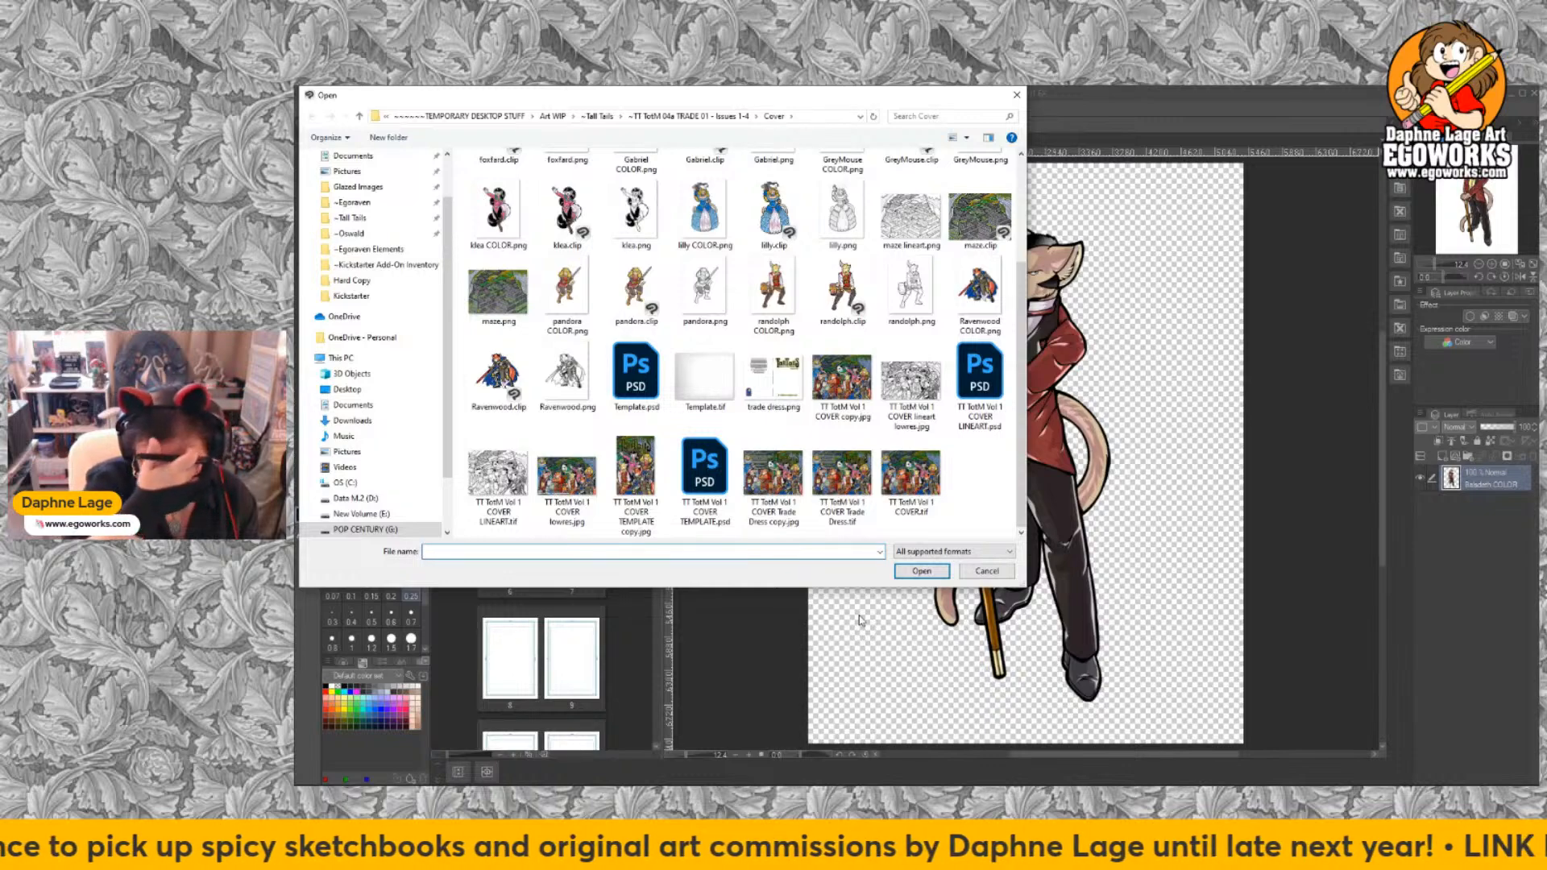
pyautogui.click(910, 475)
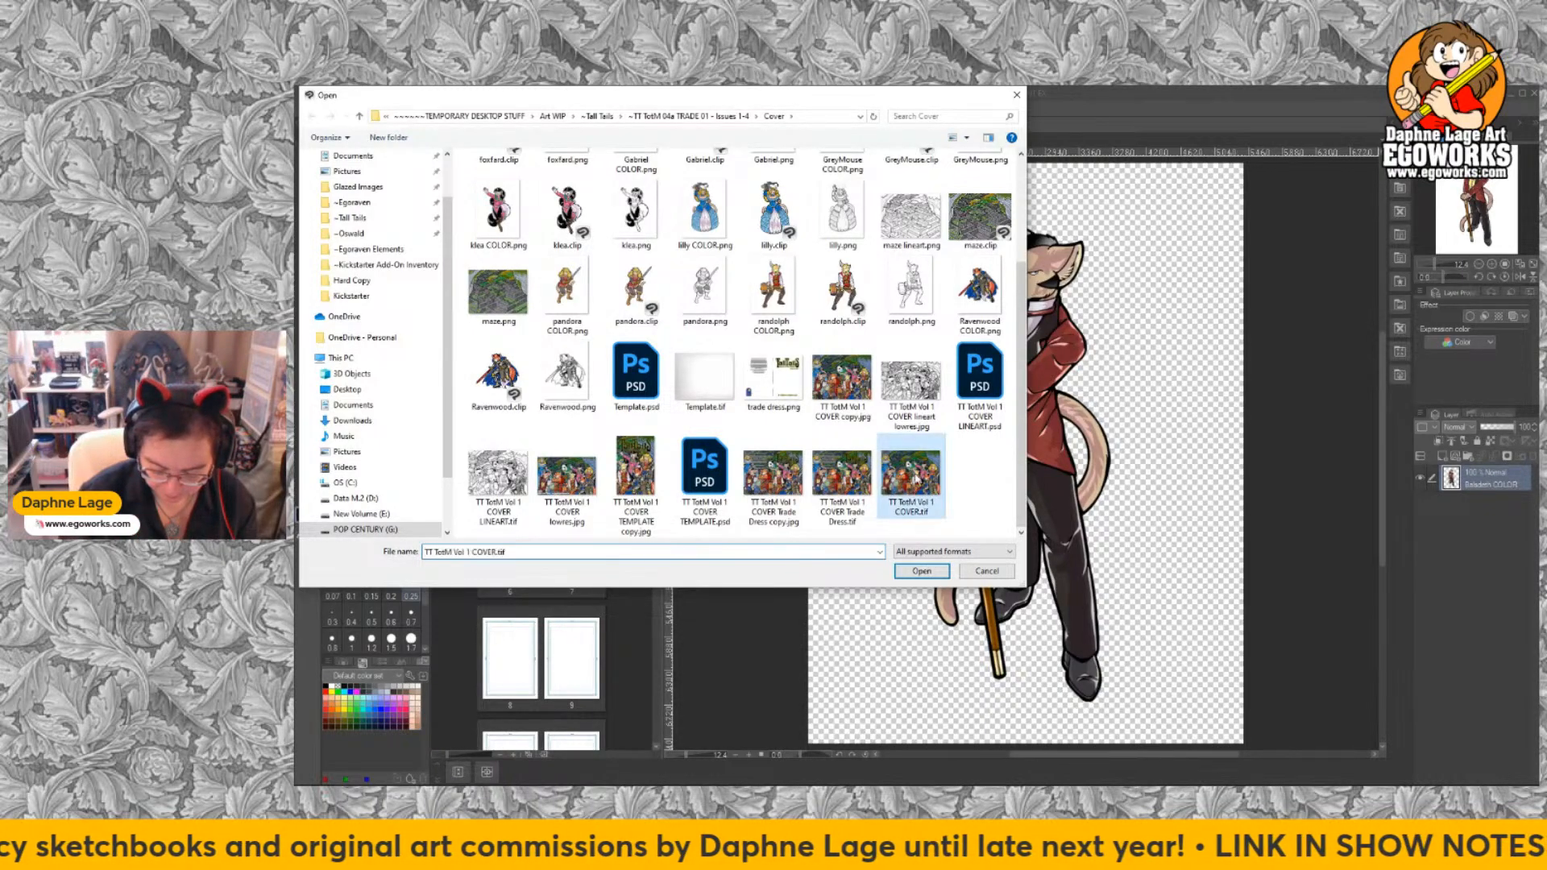
pyautogui.click(922, 571)
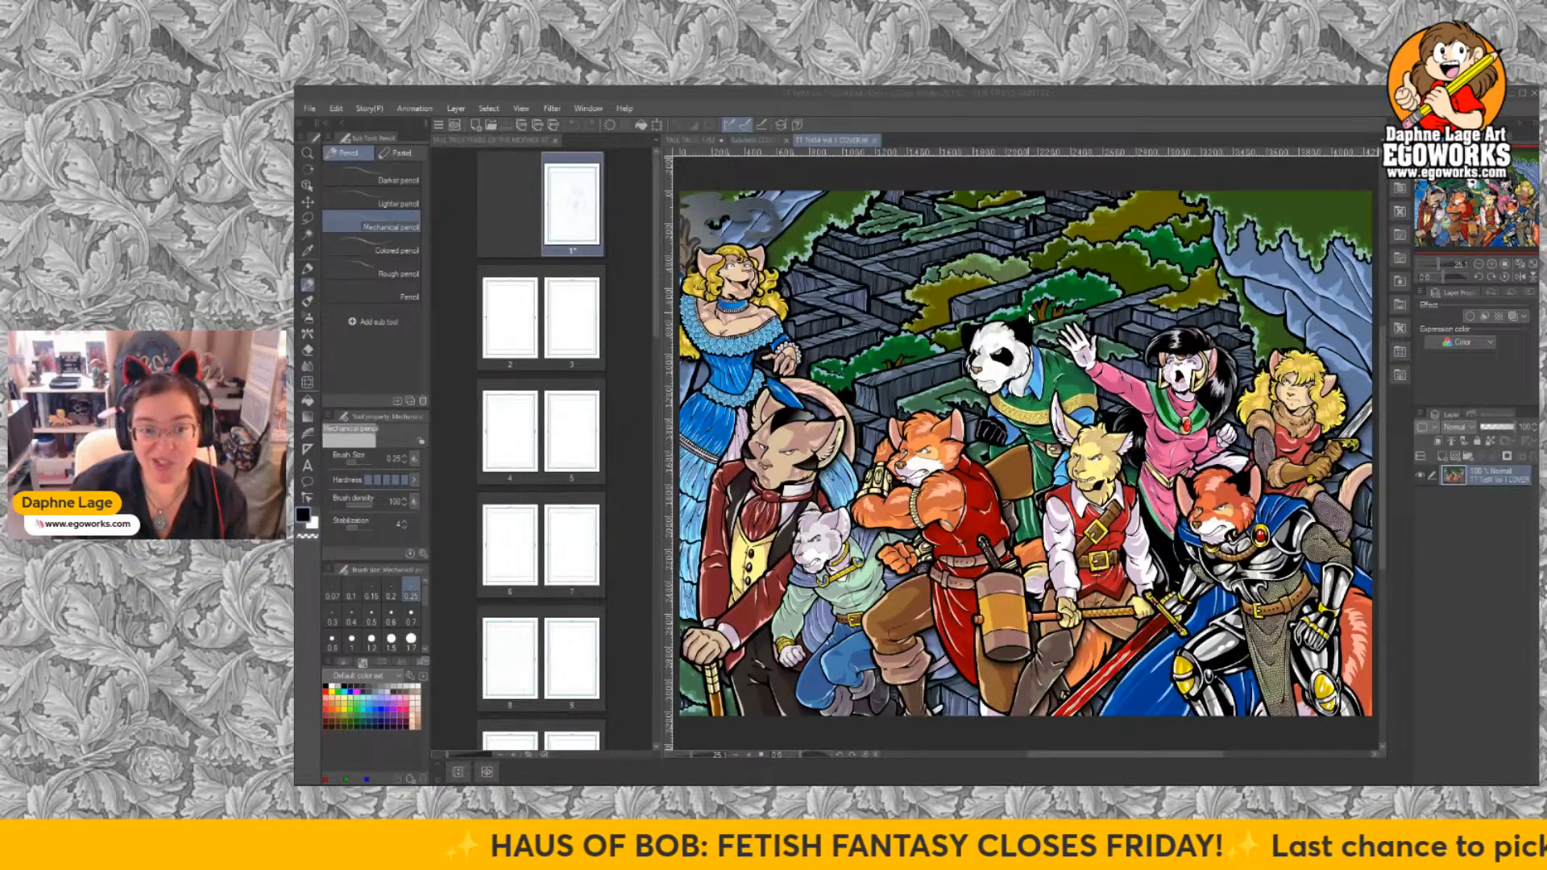
pyautogui.click(876, 141)
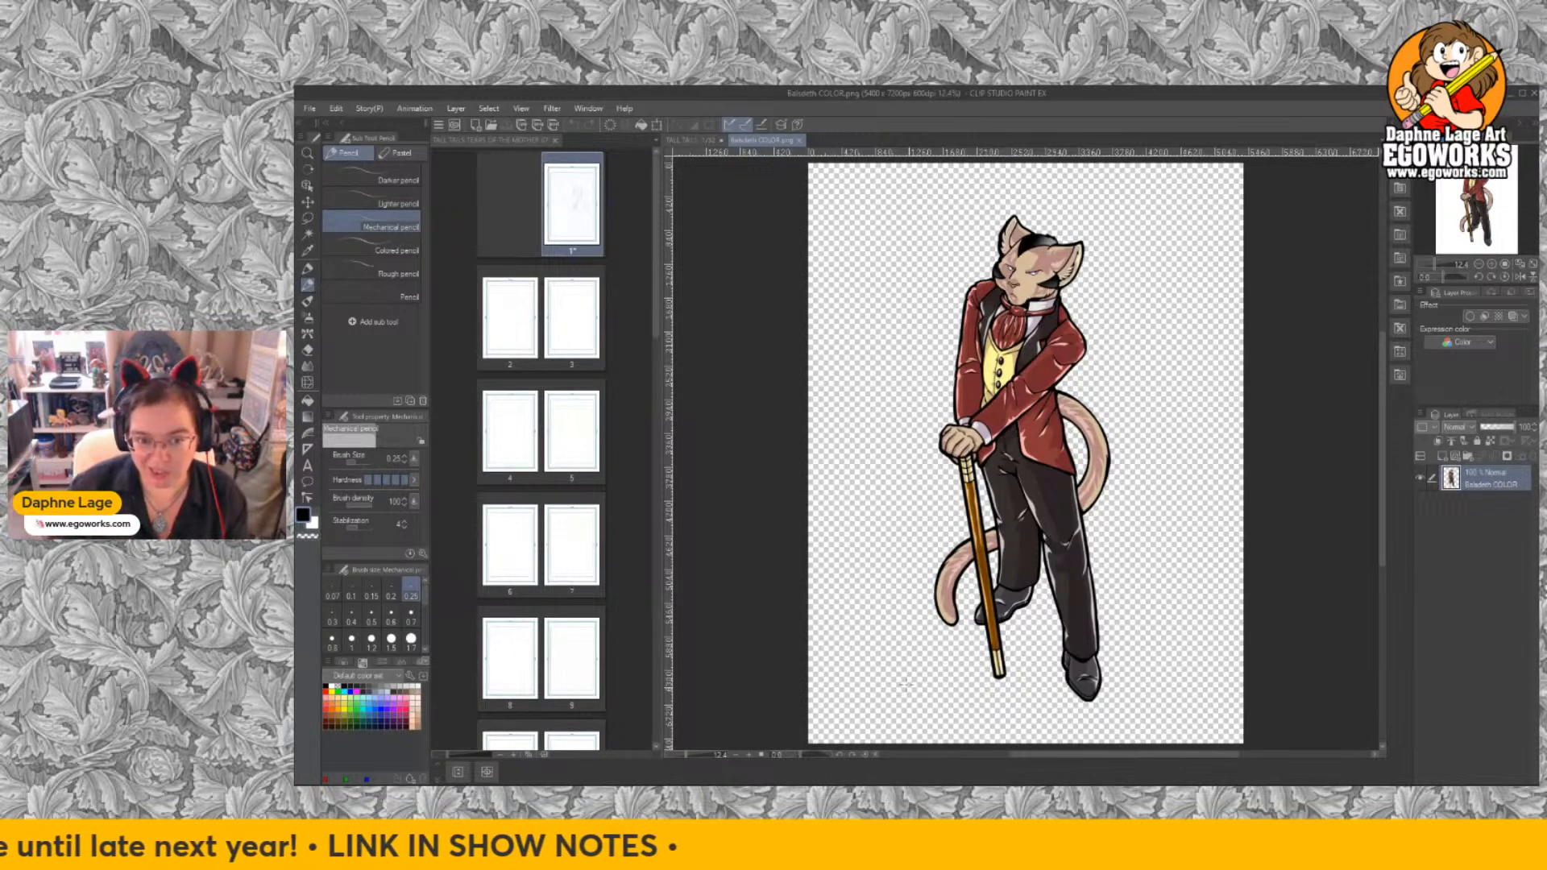
pyautogui.click(695, 142)
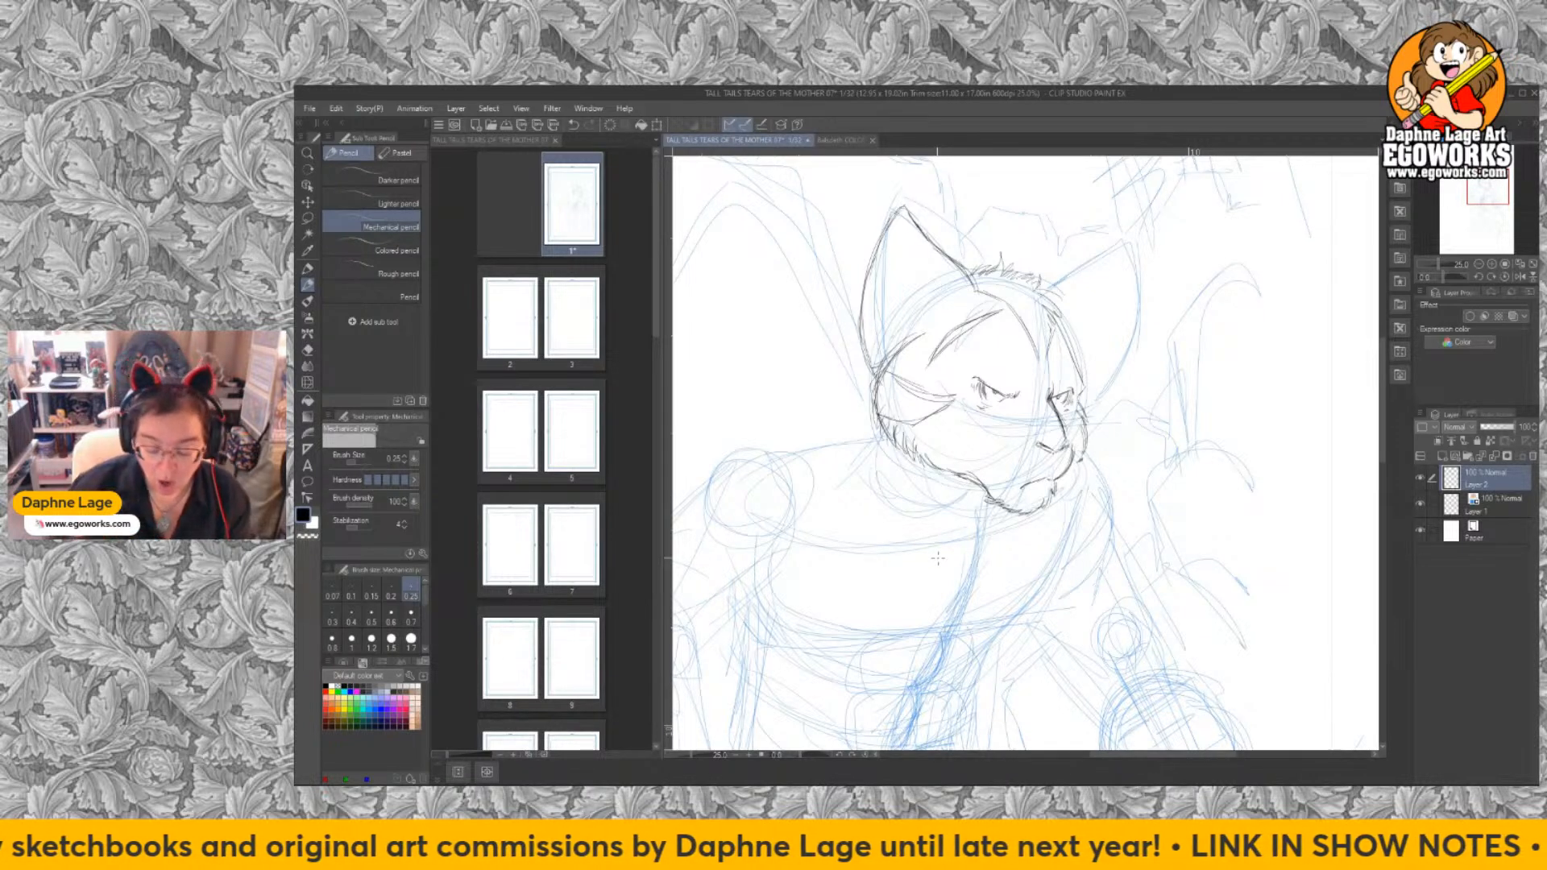
# Pencil the neck lines behind the head, down from the jaw and beneath the chin.
pyautogui.moveTo(873, 373); pyautogui.dragTo(854, 441)
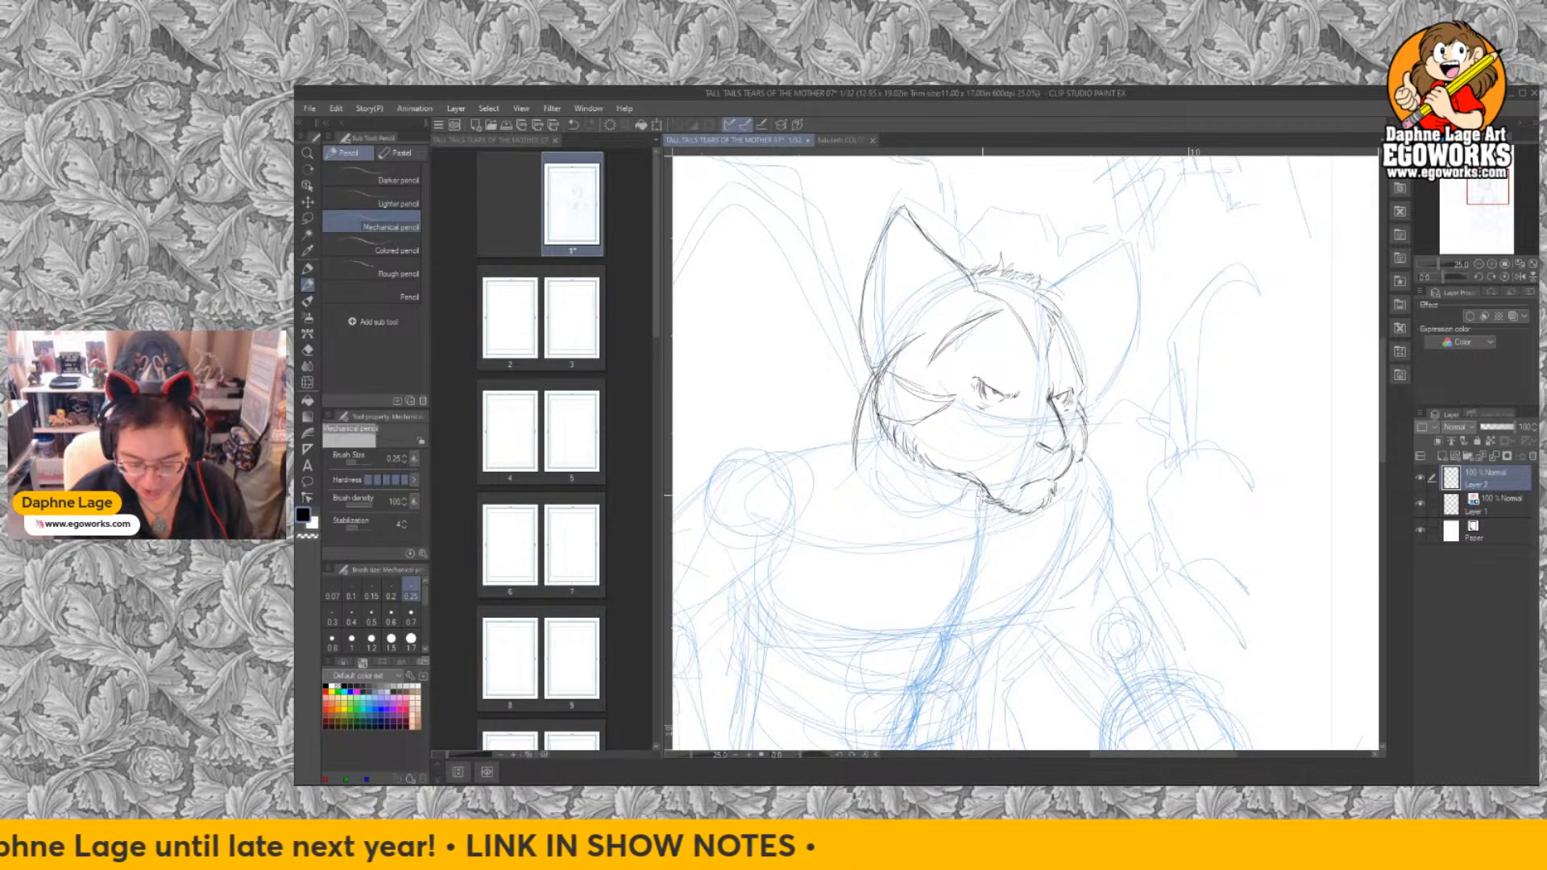
pyautogui.moveTo(980, 500); pyautogui.dragTo(966, 563)
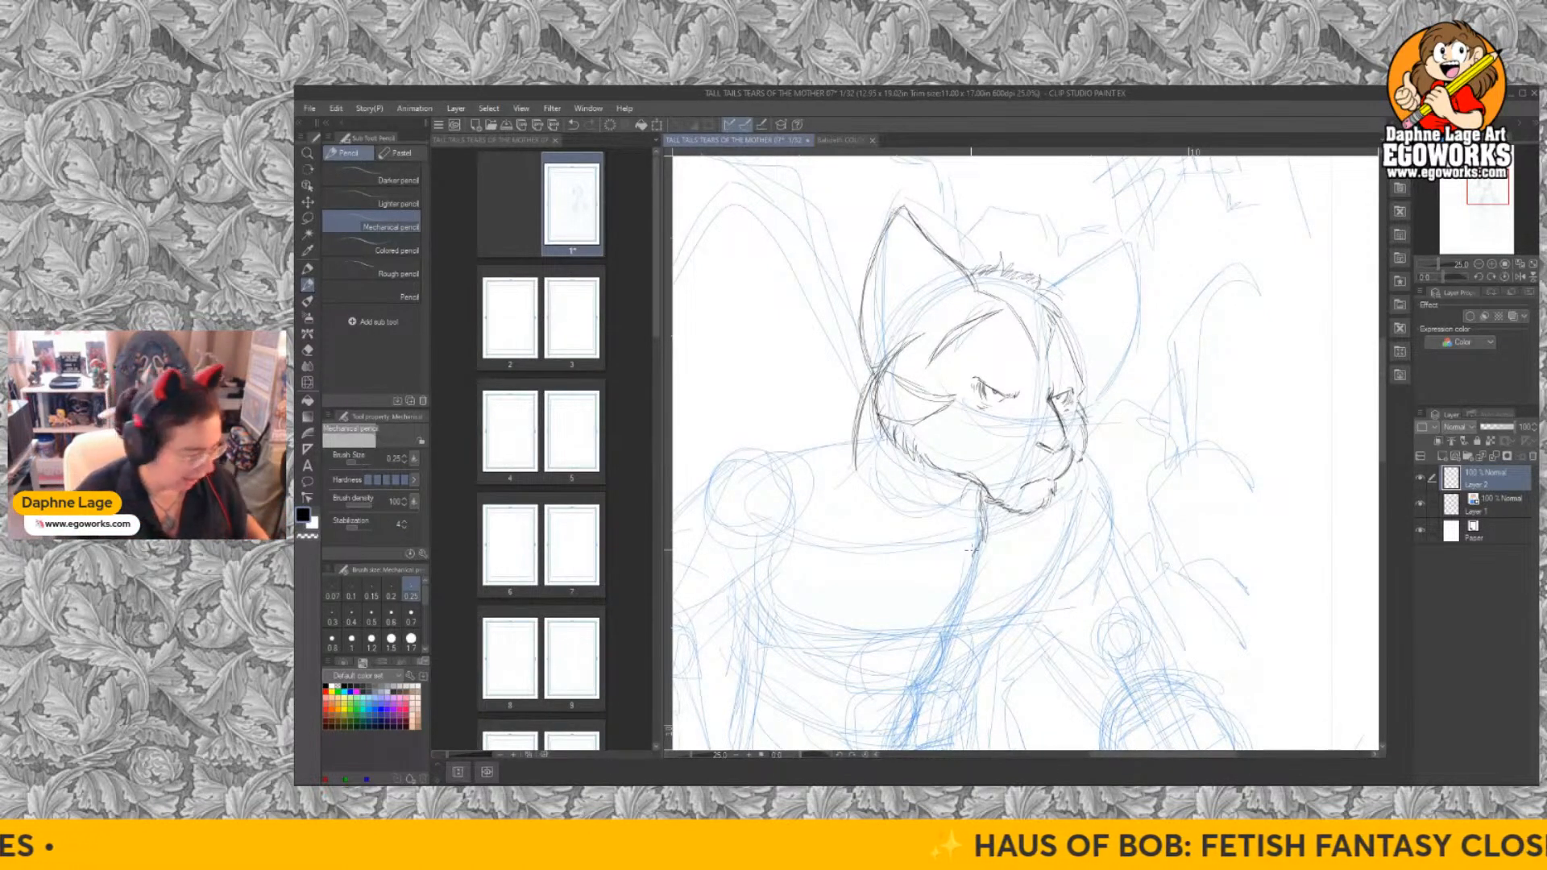
pyautogui.moveTo(984, 498)
pyautogui.mouseDown()
pyautogui.moveTo(991, 553)
pyautogui.moveTo(1069, 493)
pyautogui.mouseUp()
# Pencil the outline of the far ear and hatch the fur inside it.
pyautogui.moveTo(1038, 286)
pyautogui.mouseDown()
pyautogui.moveTo(1116, 267)
pyautogui.moveTo(1120, 247)
pyautogui.moveTo(1136, 298)
pyautogui.moveTo(1125, 371)
pyautogui.mouseUp()
pyautogui.moveTo(1135, 310); pyautogui.dragTo(1083, 405)
pyautogui.moveTo(1138, 278); pyautogui.dragTo(1112, 389)
pyautogui.moveTo(1122, 252); pyautogui.dragTo(1078, 353)
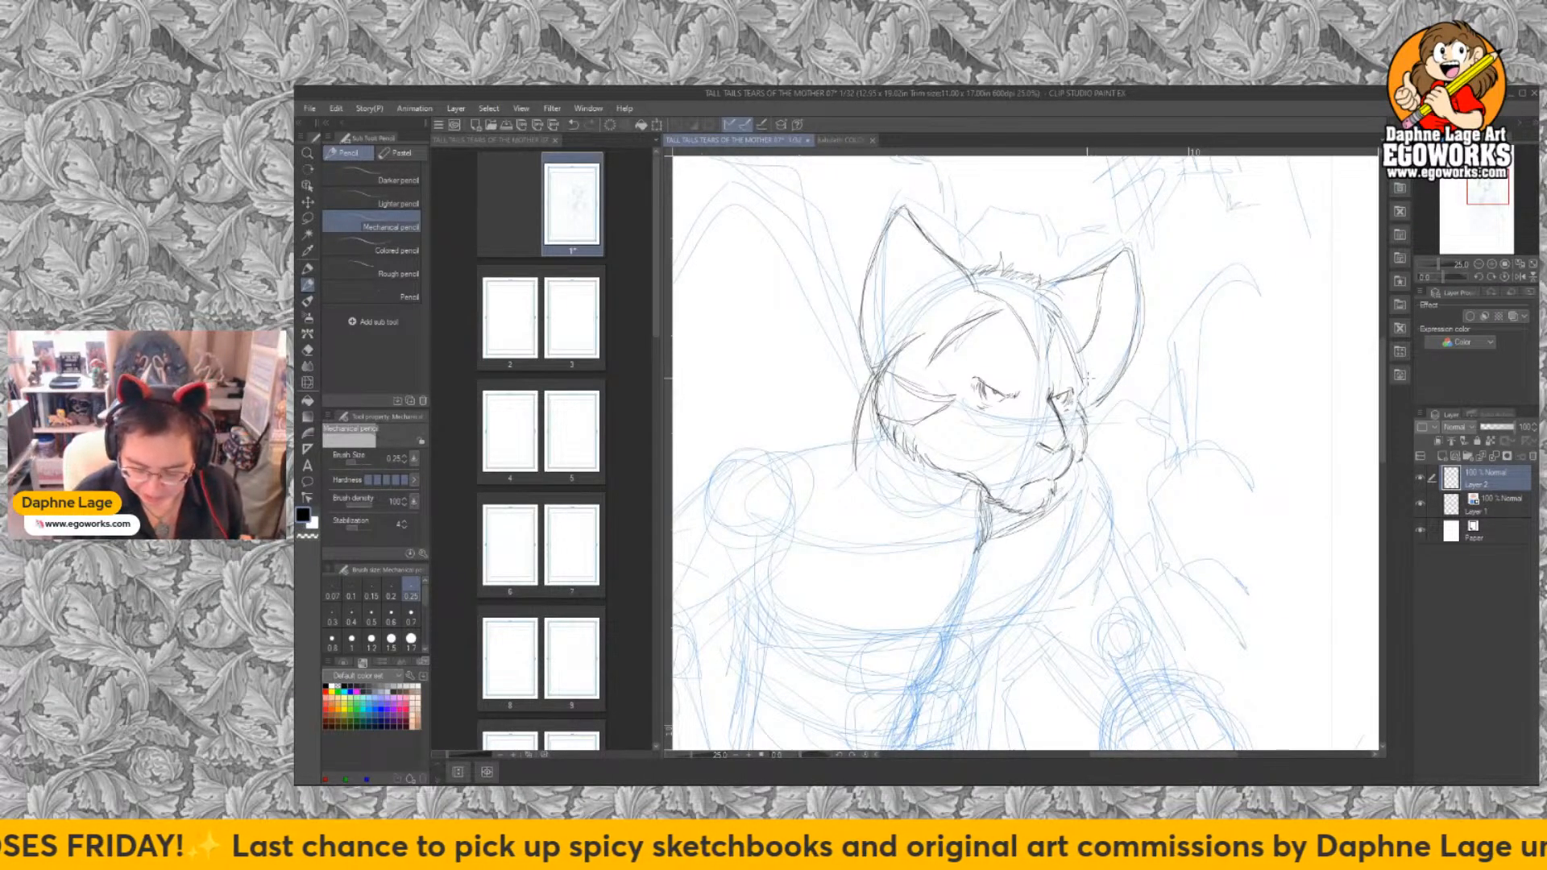
pyautogui.moveTo(1110, 356); pyautogui.dragTo(1115, 298)
pyautogui.moveTo(1126, 316); pyautogui.dragTo(1127, 272)
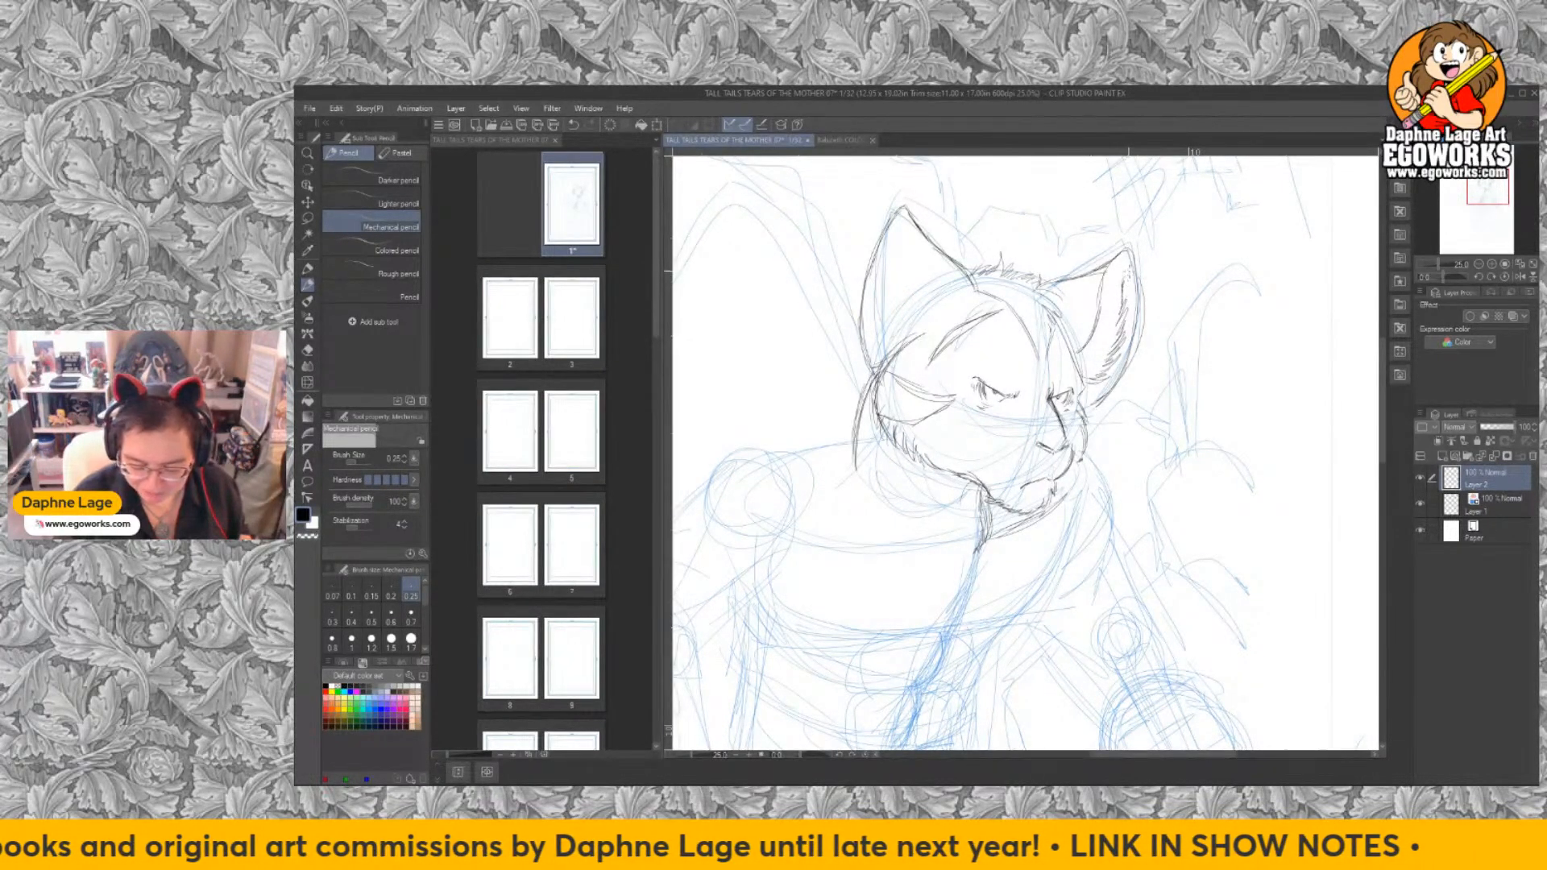
pyautogui.moveTo(977, 290)
pyautogui.mouseDown()
pyautogui.moveTo(901, 207)
pyautogui.moveTo(865, 294)
pyautogui.mouseUp()
pyautogui.moveTo(916, 231); pyautogui.dragTo(910, 327)
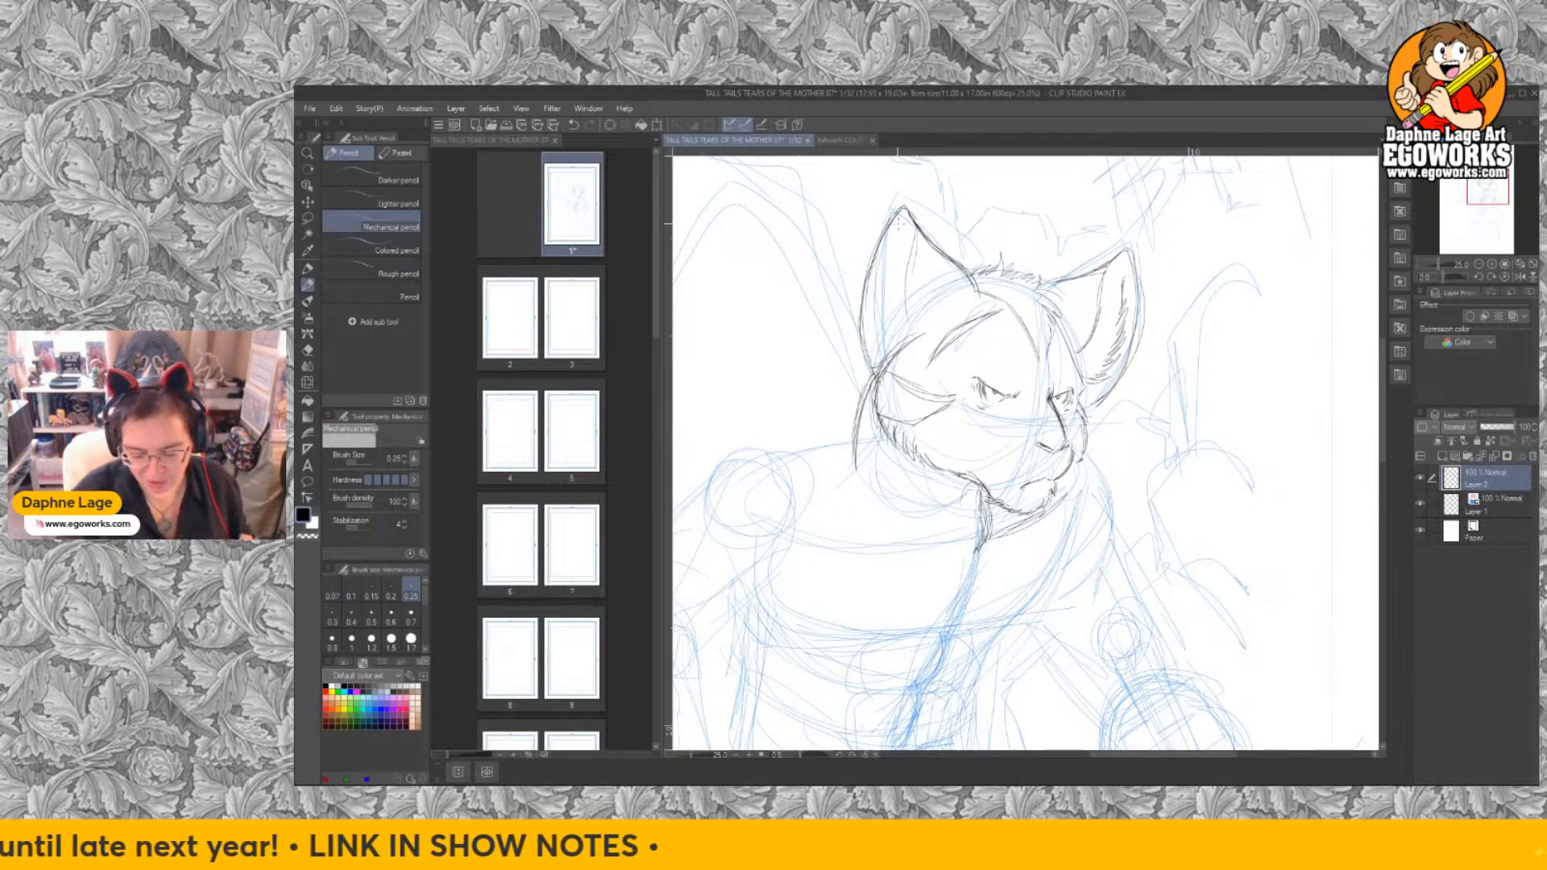
pyautogui.moveTo(912, 241); pyautogui.dragTo(915, 341)
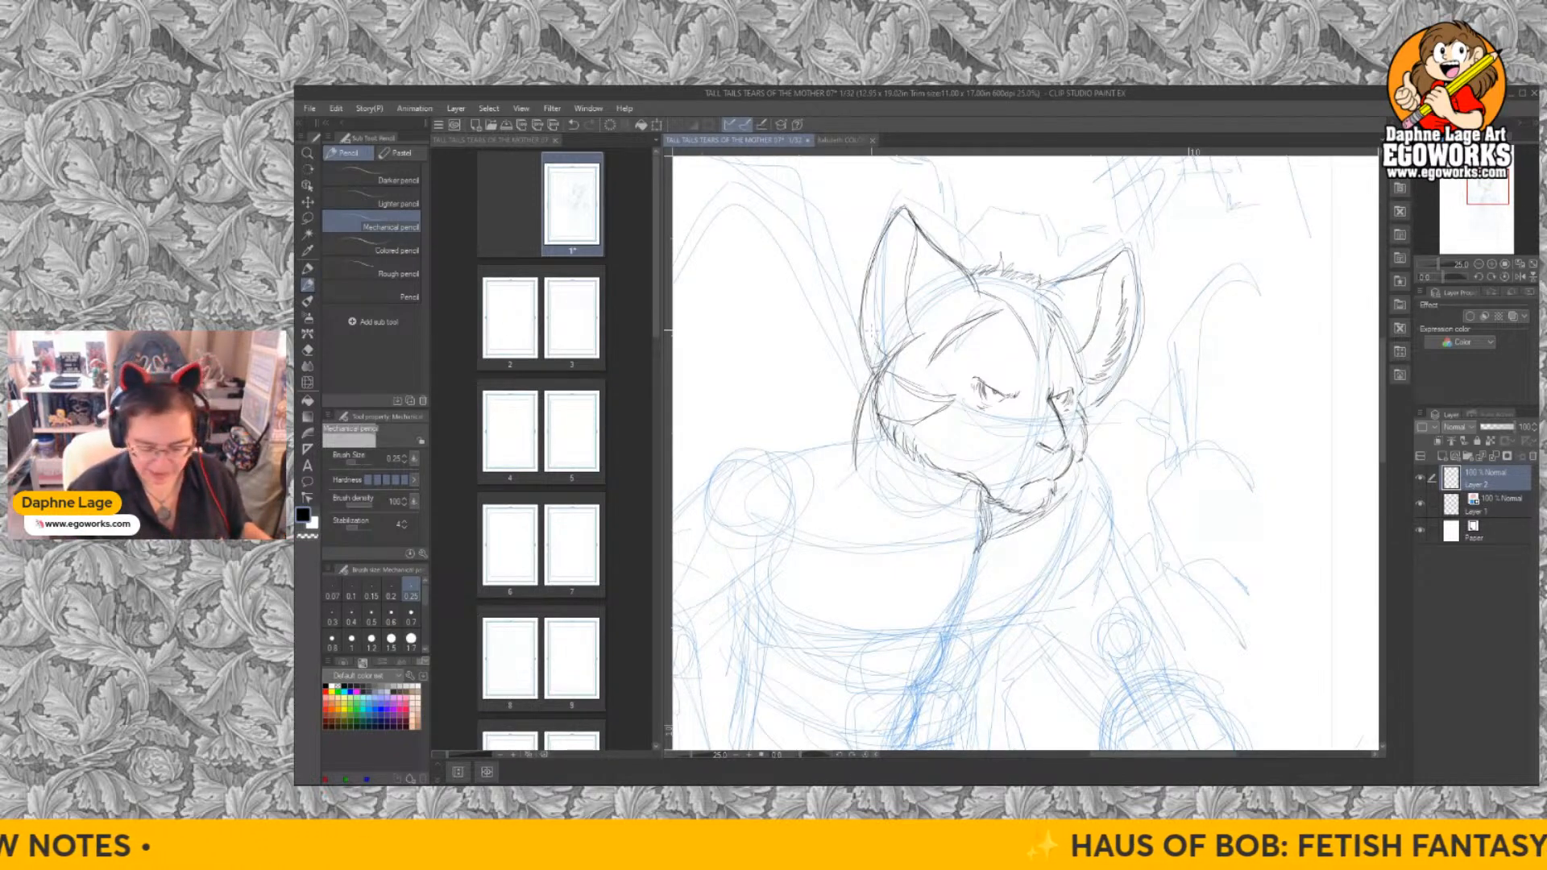
pyautogui.hotkey('ctrl', 'z')
pyautogui.hotkey('ctrl', 'z')
pyautogui.hotkey('ctrl', 'z')
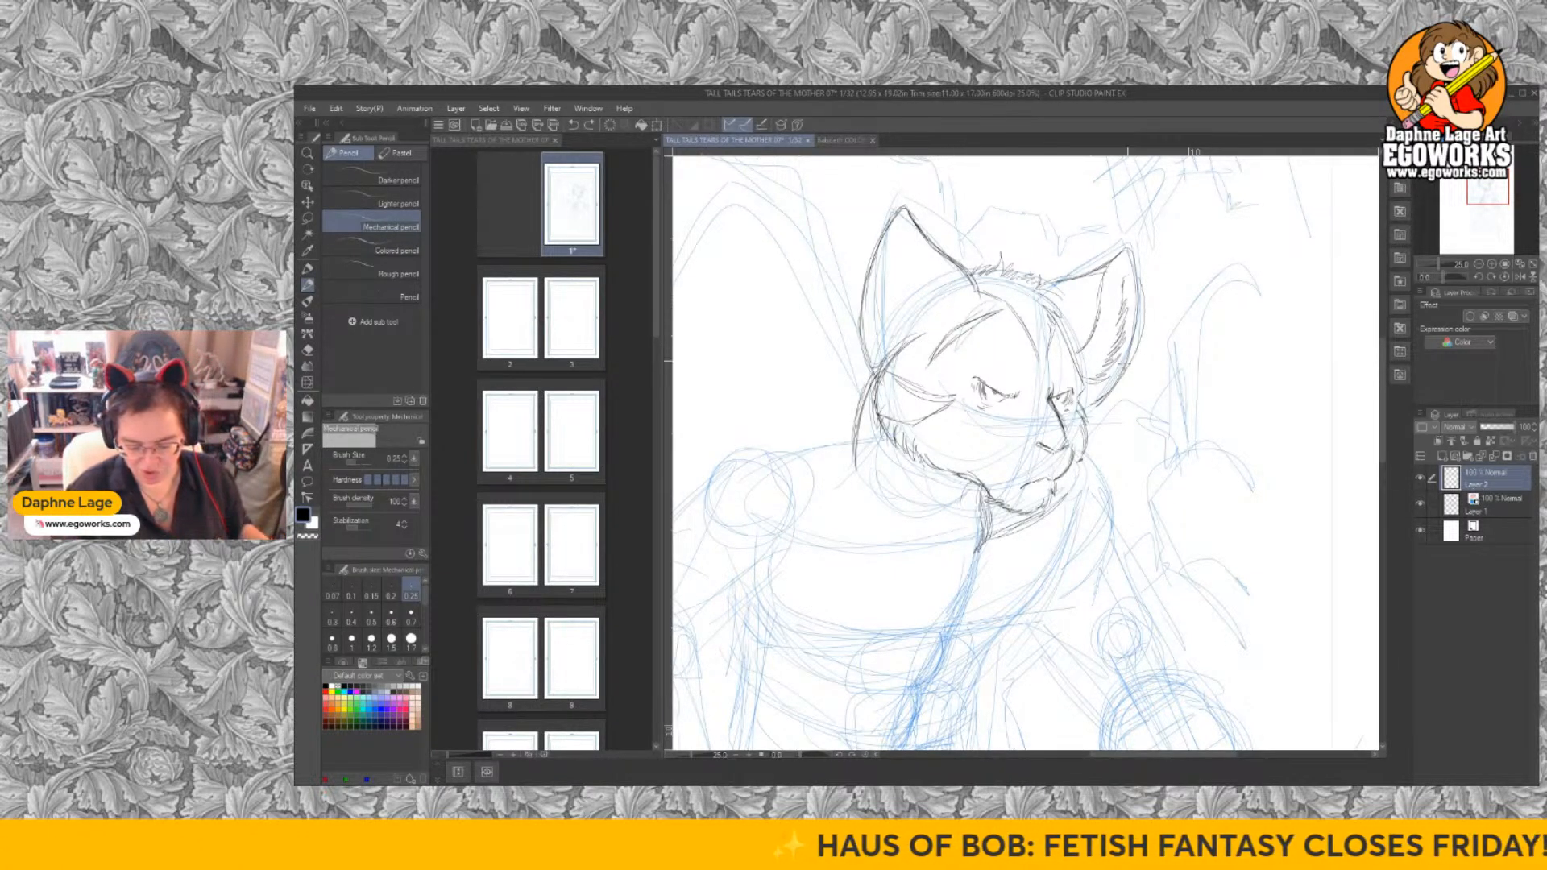
# Strengthen the near ear's outline, compare the whole page with the coloured full-body cat reference and return to the comic page.
pyautogui.moveTo(930, 239)
pyautogui.mouseDown()
pyautogui.moveTo(904, 201)
pyautogui.moveTo(854, 286)
pyautogui.moveTo(862, 370)
pyautogui.moveTo(878, 379)
pyautogui.mouseUp()
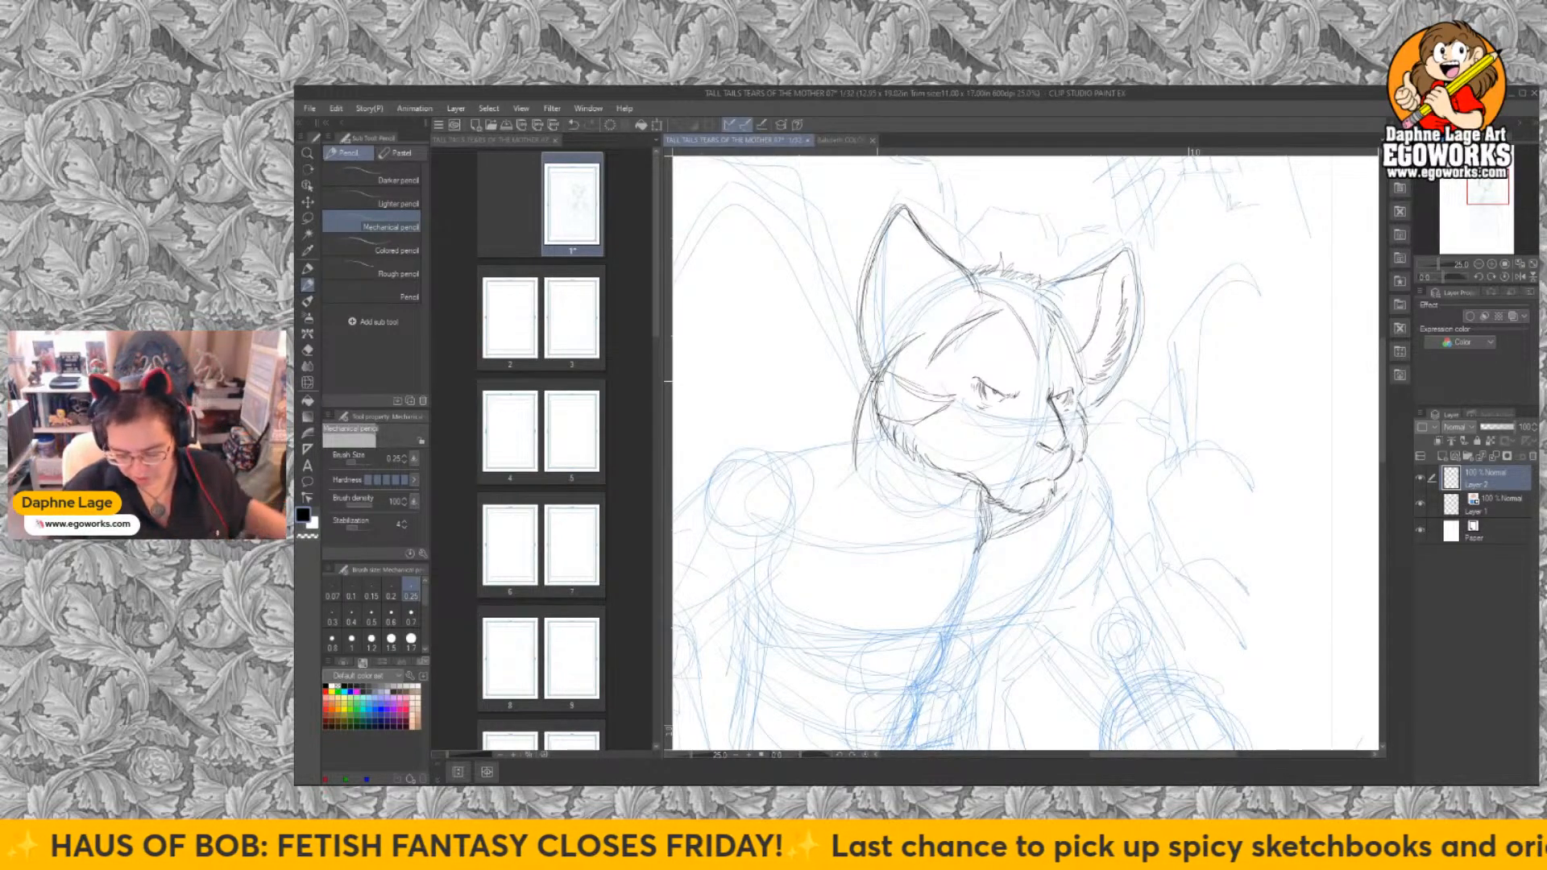
pyautogui.moveTo(1215, 630)
pyautogui.mouseDown()
pyautogui.moveTo(1223, 435)
pyautogui.moveTo(1237, 452)
pyautogui.mouseUp()
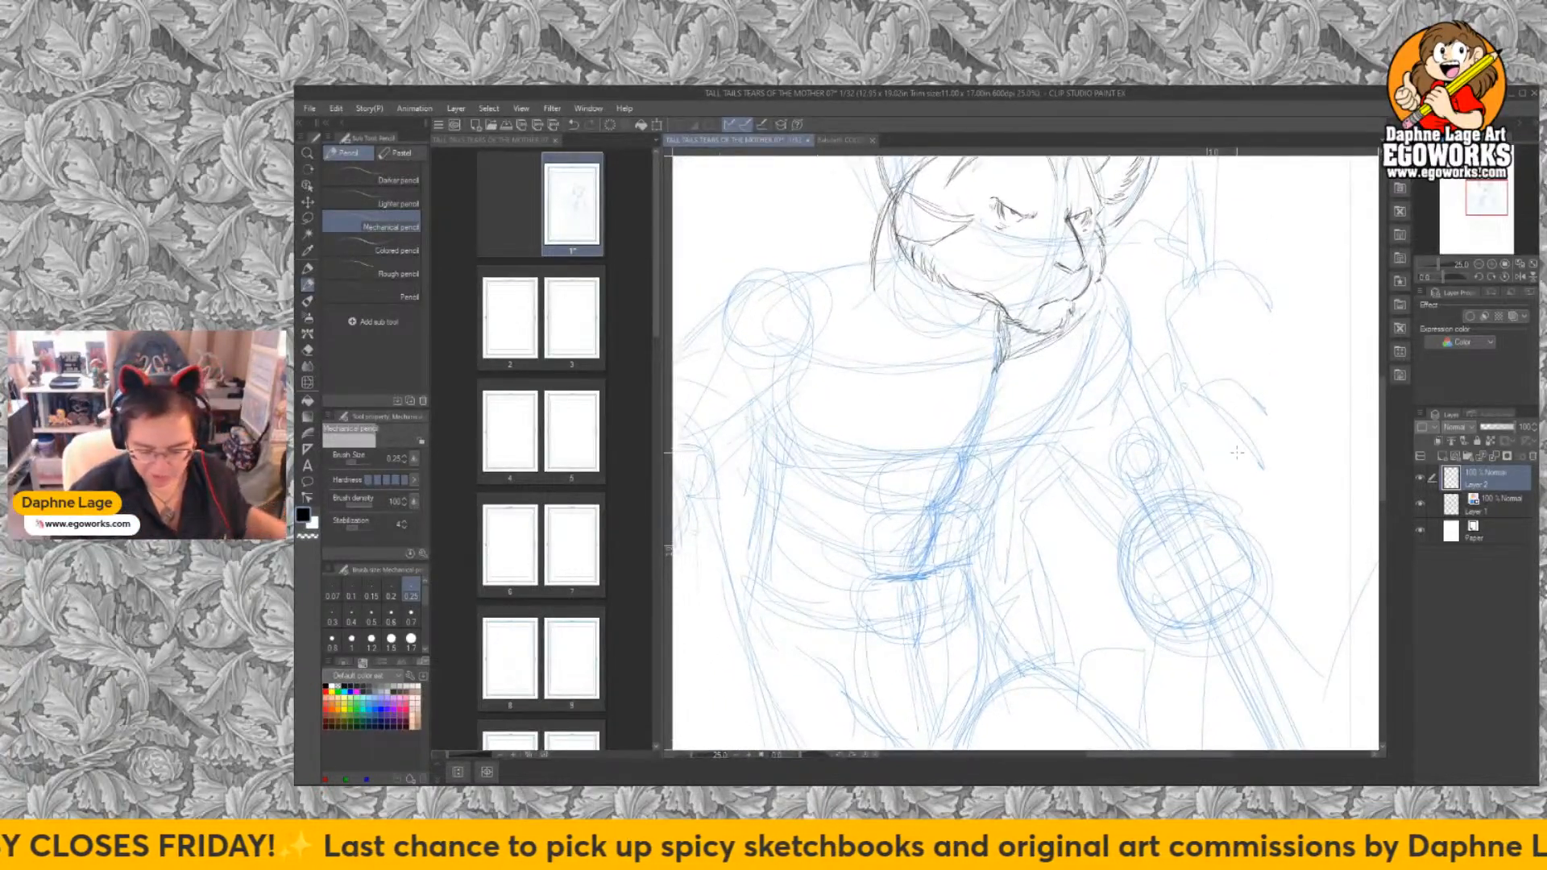
pyautogui.scroll(-3, 1082, 509)
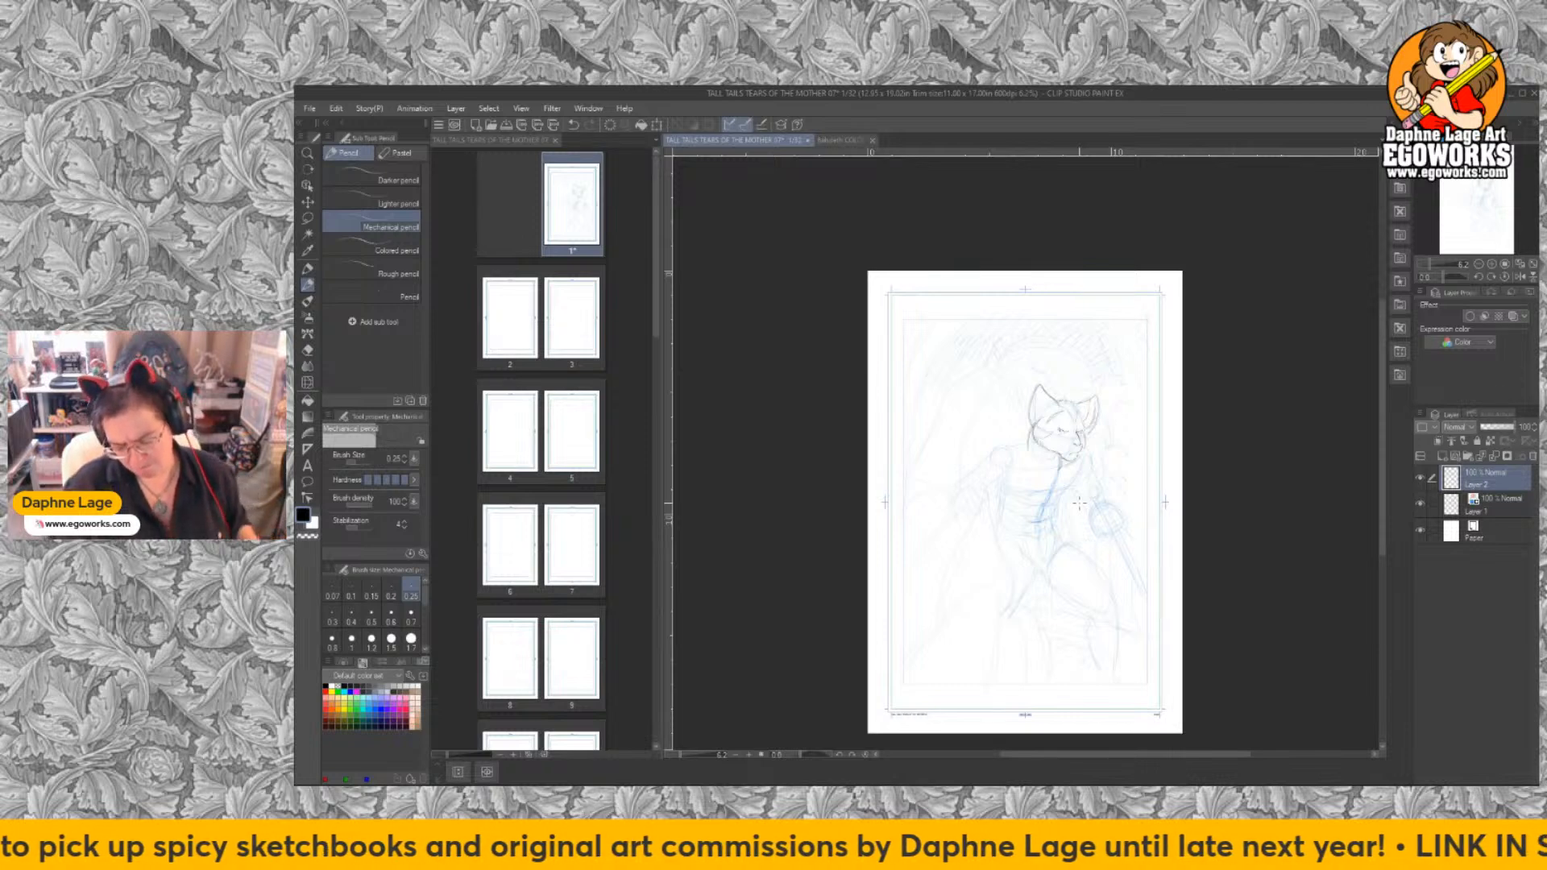
pyautogui.click(846, 142)
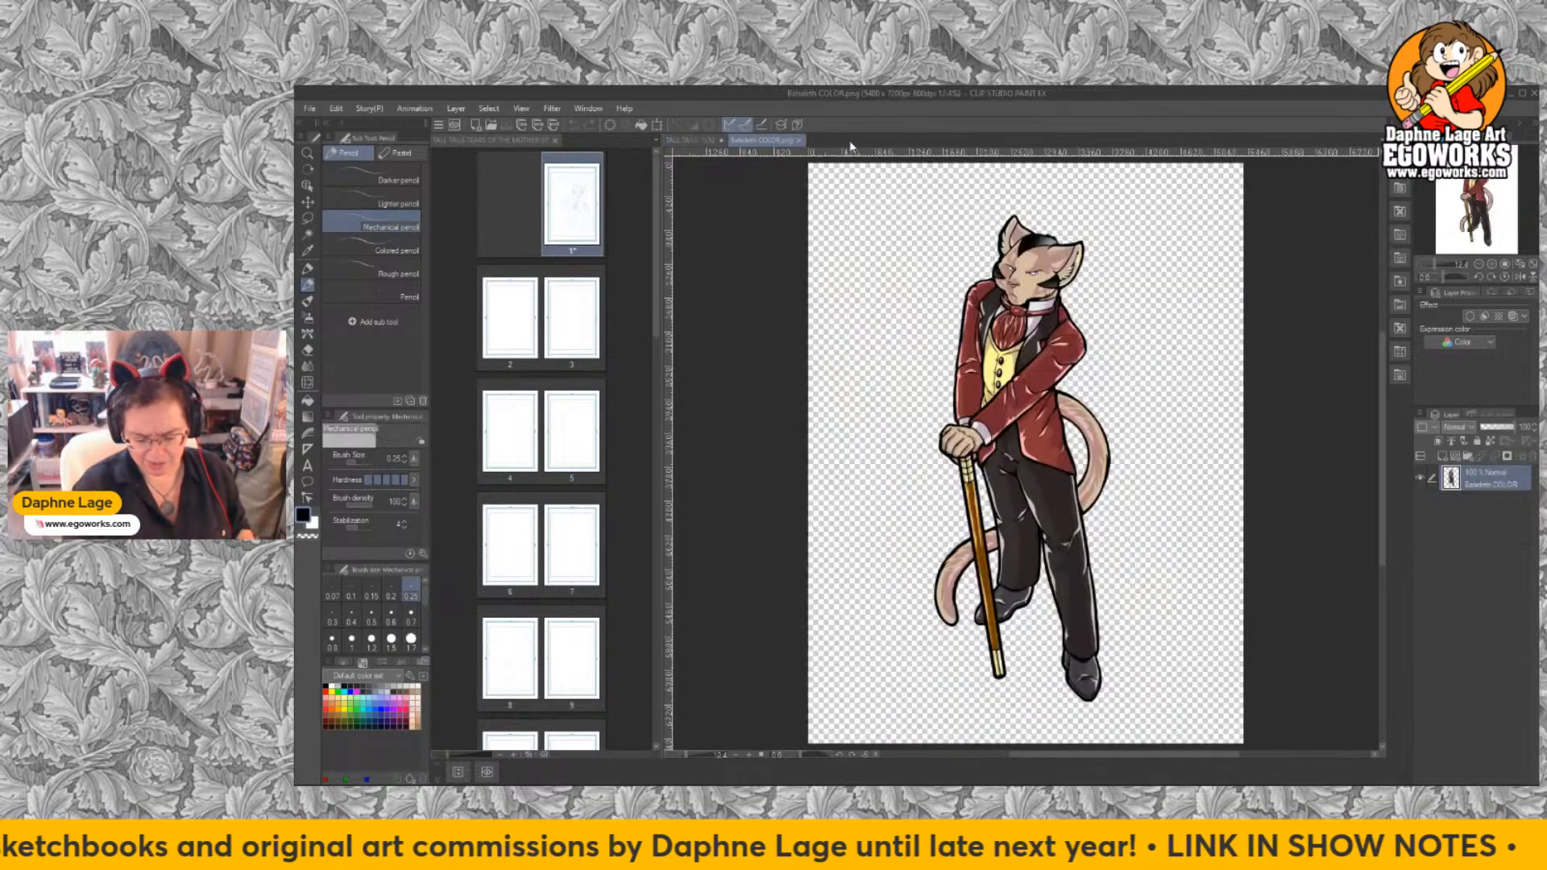
pyautogui.click(691, 140)
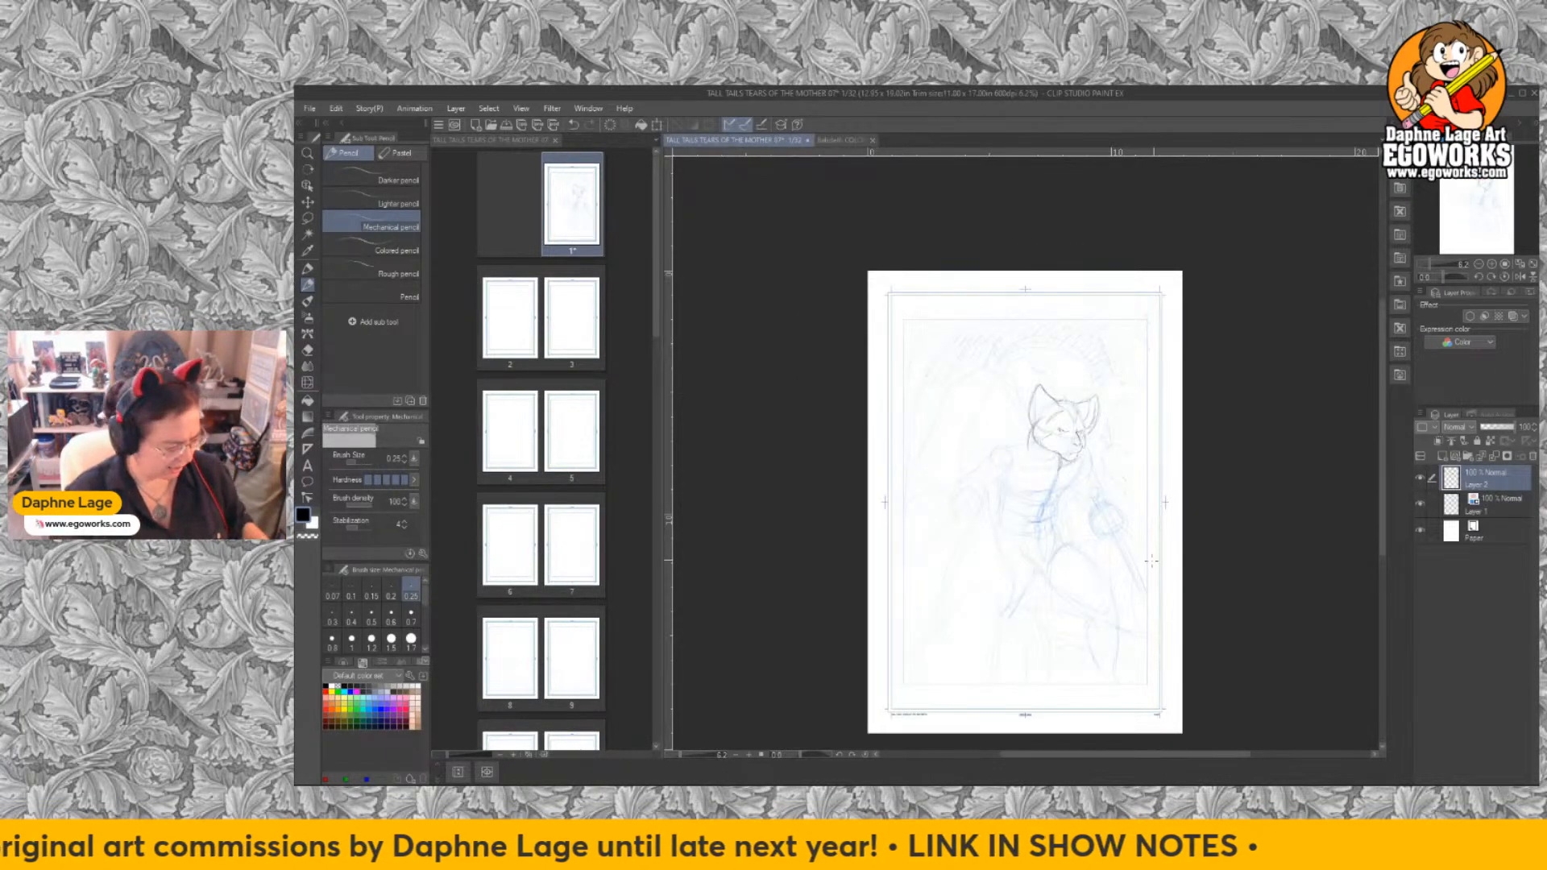
# Scale the pencilled head on Layer 2 down slightly and apply the transformation.
pyautogui.hotkey('ctrl', 't')
pyautogui.moveTo(1101, 472)
pyautogui.mouseDown()
pyautogui.moveTo(1071, 441)
pyautogui.moveTo(1099, 470)
pyautogui.mouseUp()
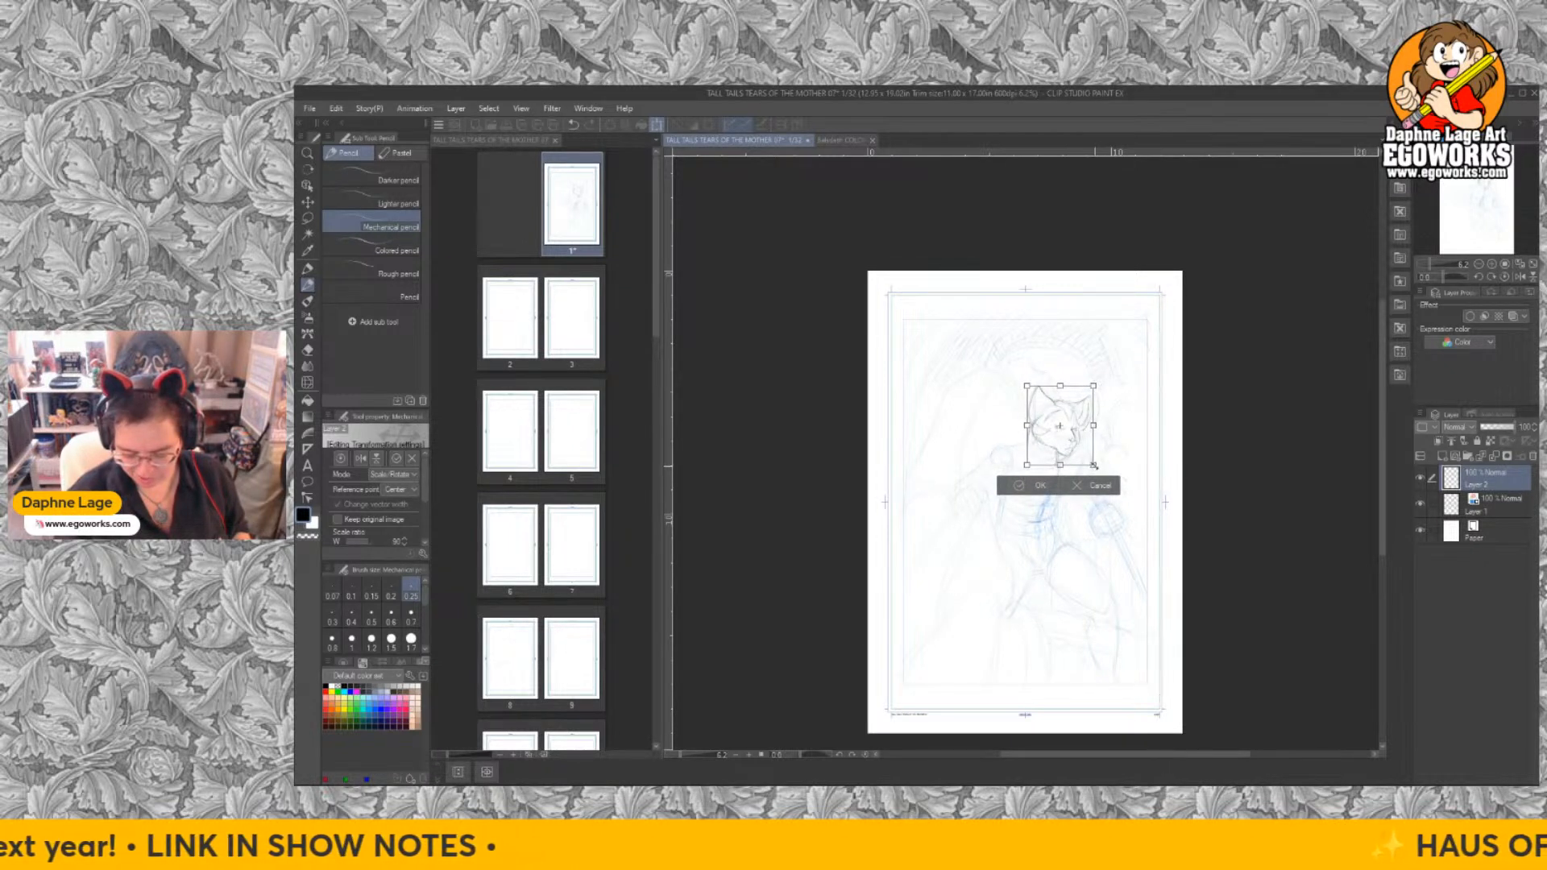
pyautogui.click(1040, 487)
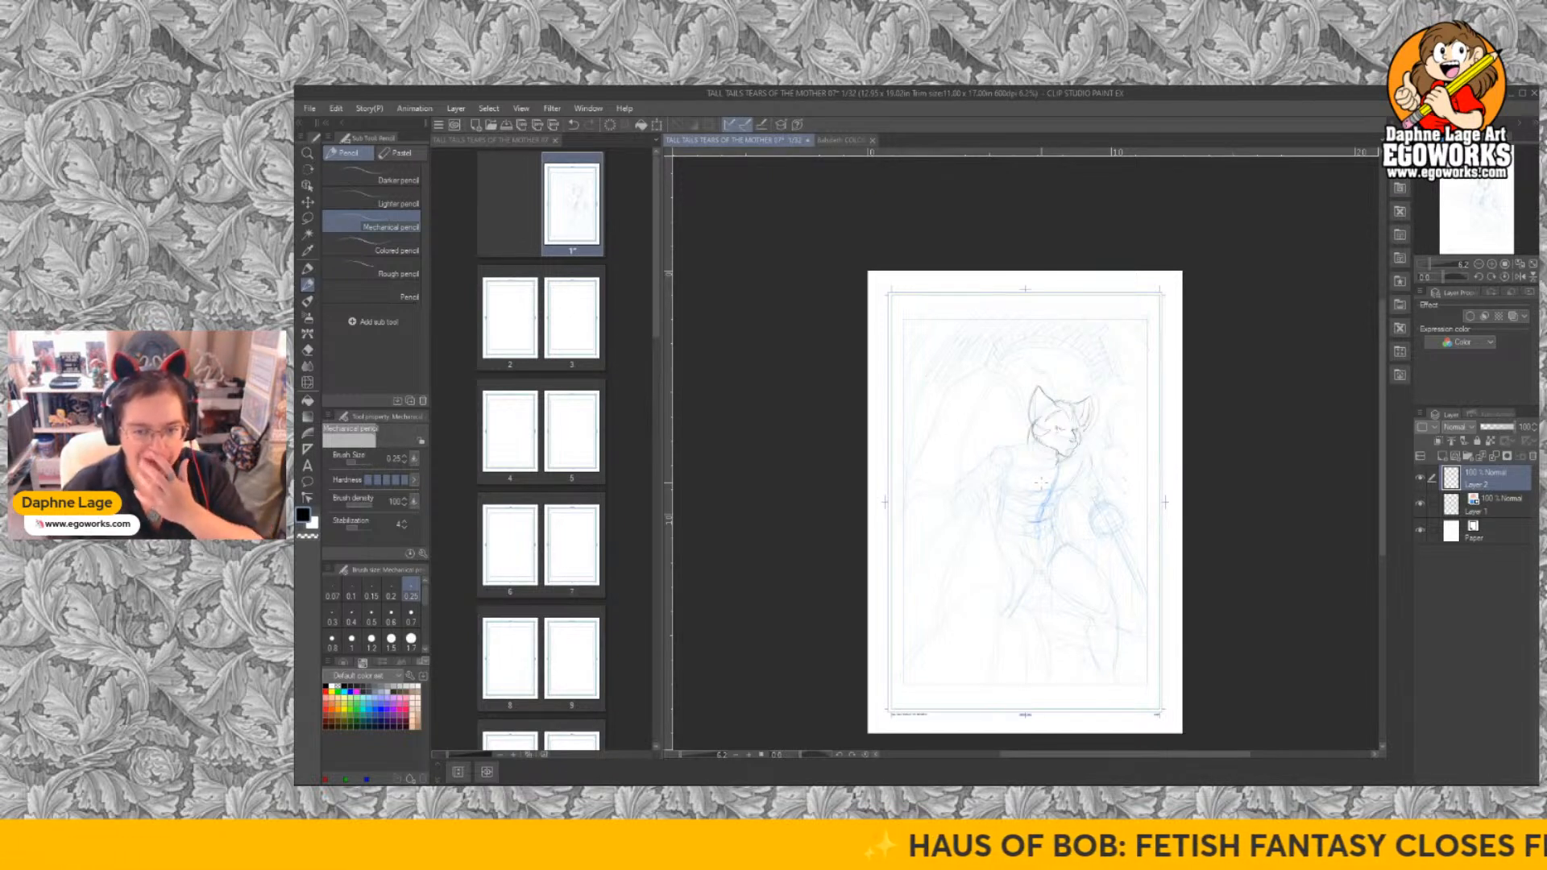
# Zoom in on the figure's head and chest.
pyautogui.press('/')
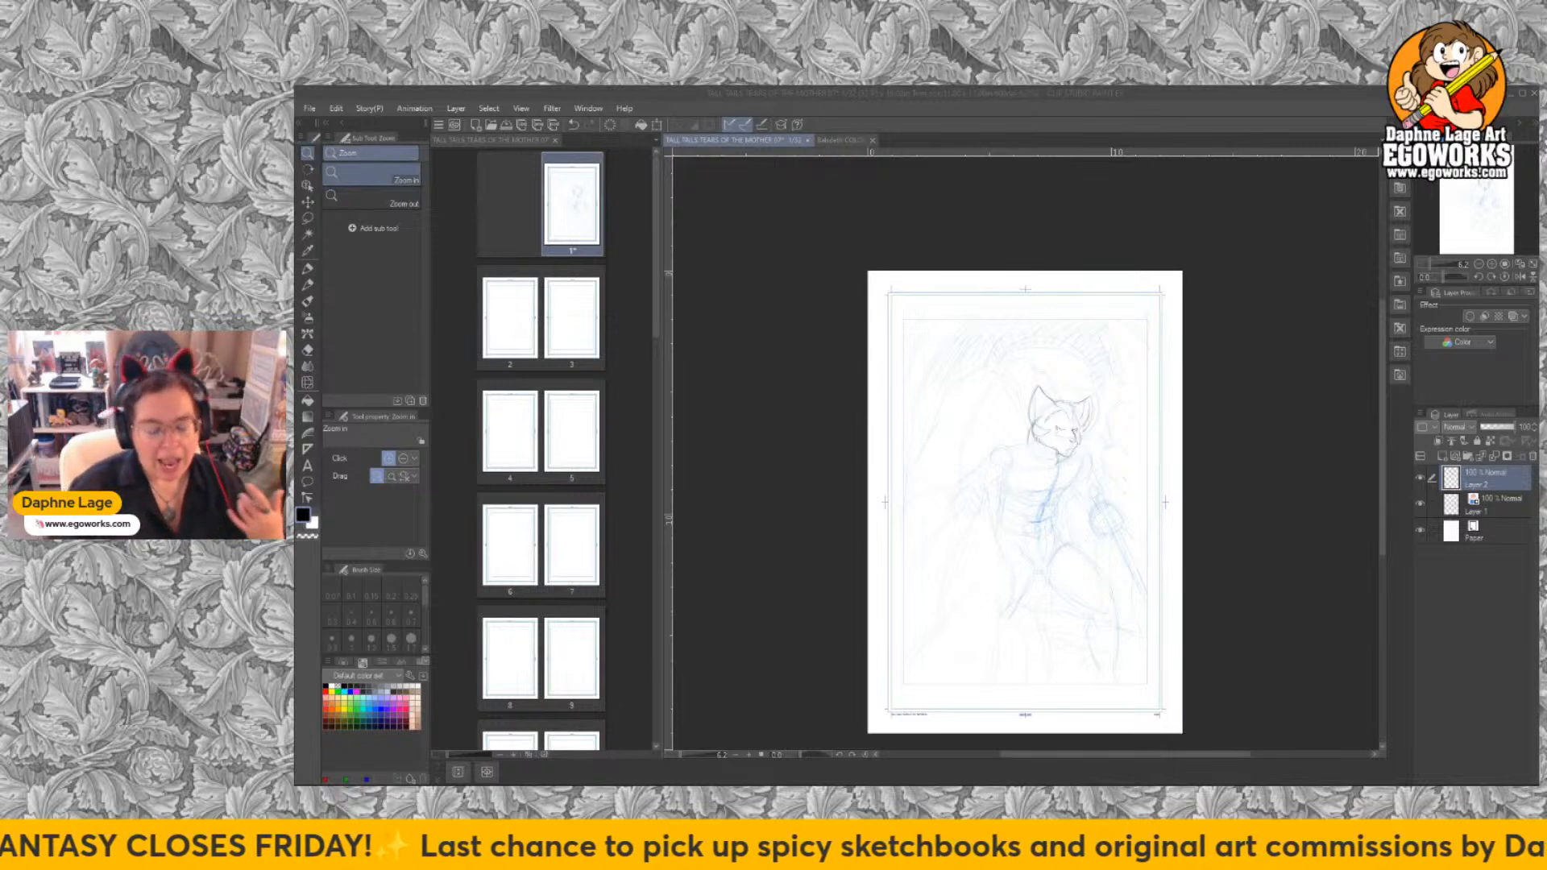
pyautogui.click(308, 154)
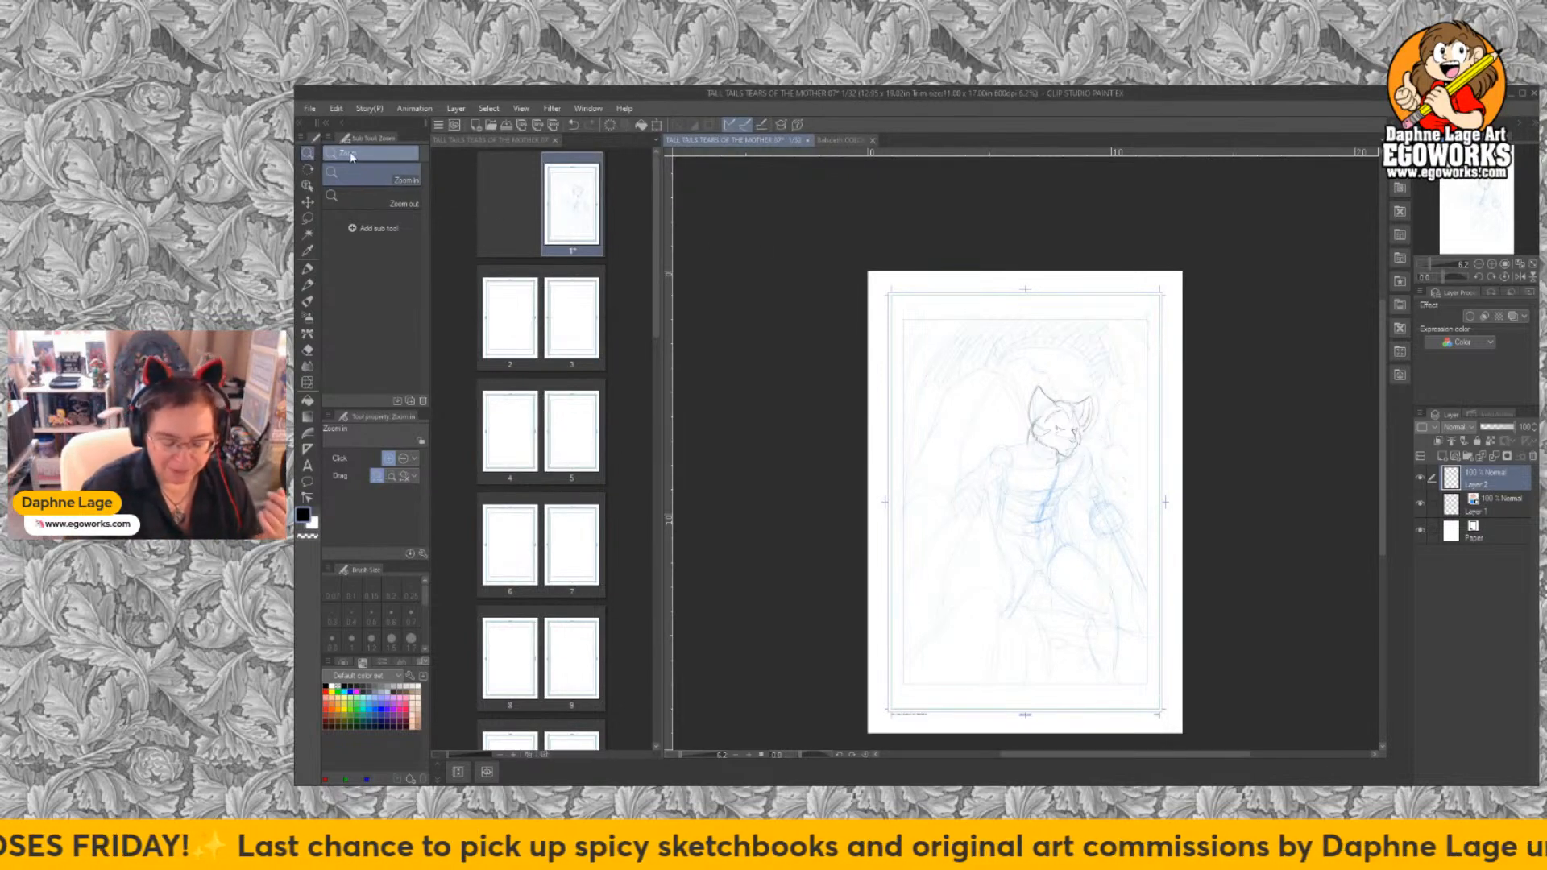
pyautogui.click(1066, 443)
pyautogui.click(1038, 448)
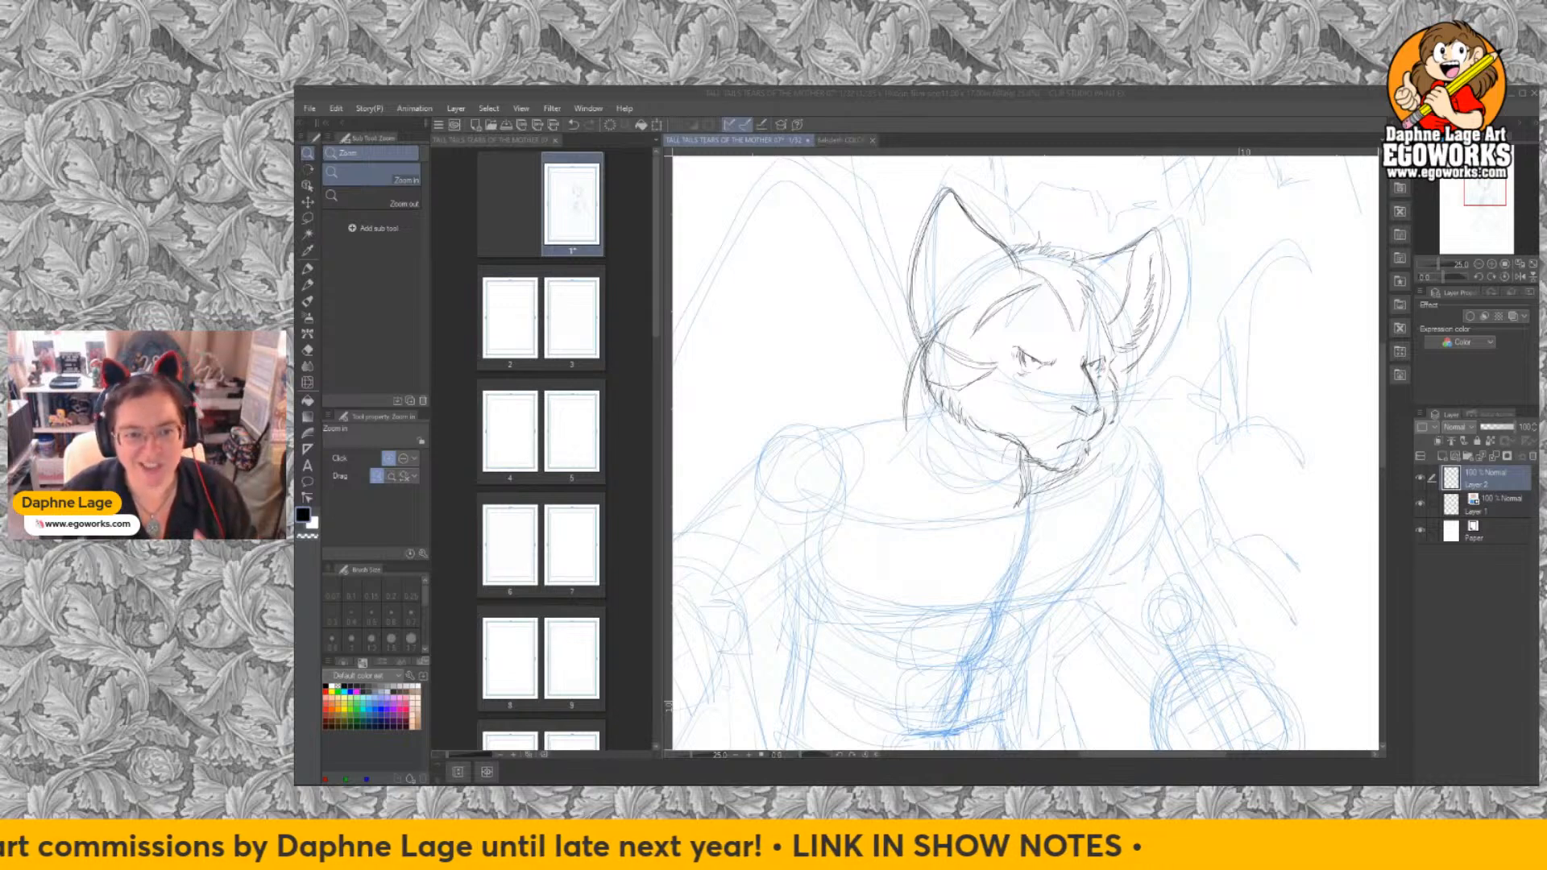
pyautogui.click(978, 108)
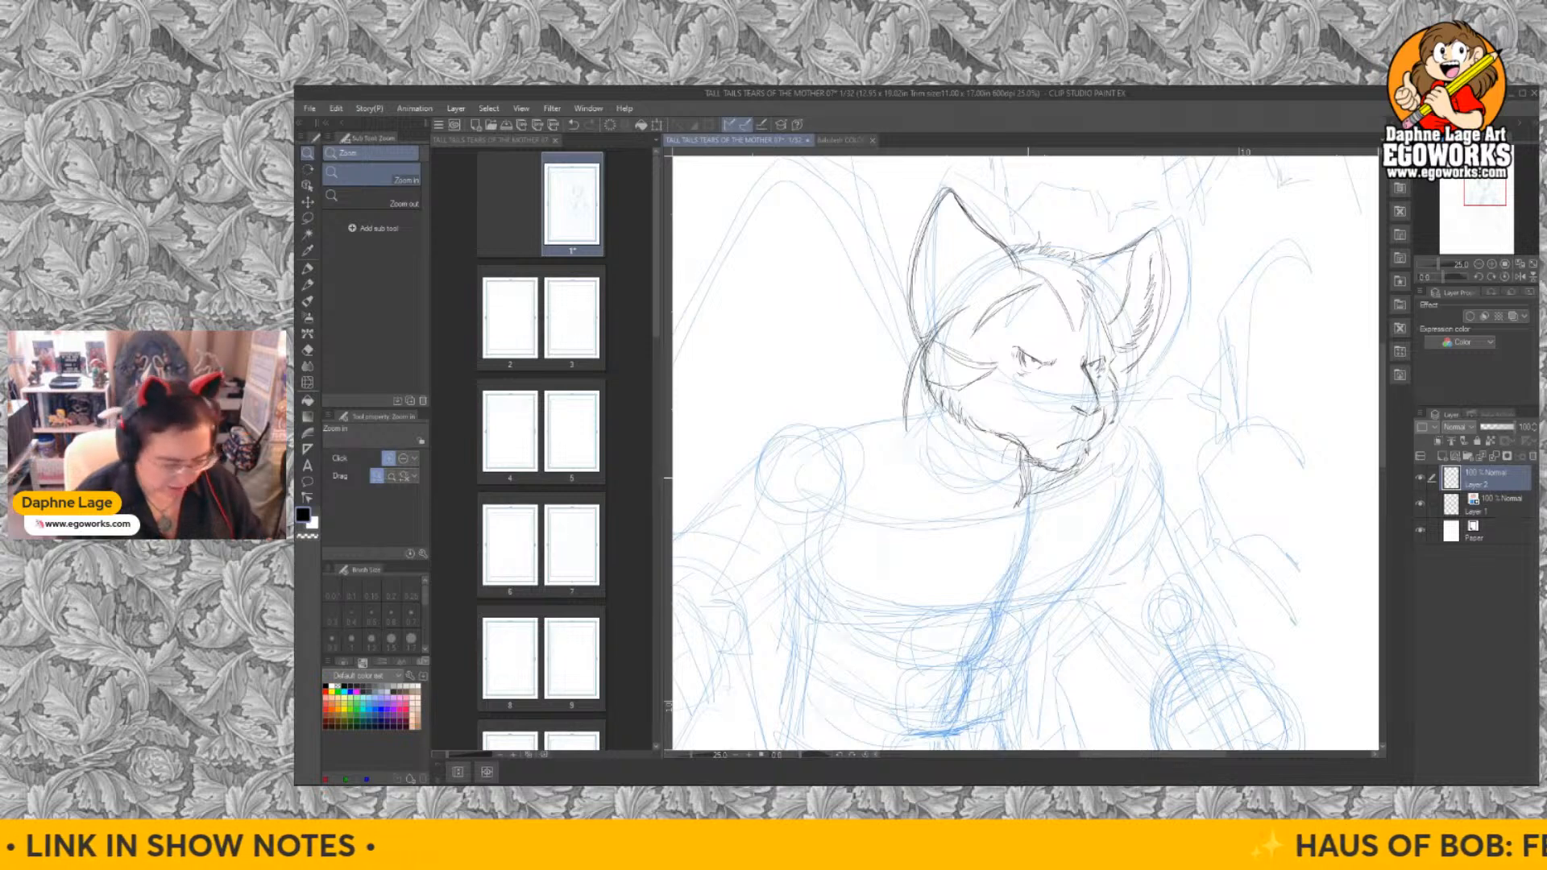
pyautogui.press('p')
pyautogui.moveTo(1017, 501); pyautogui.dragTo(1088, 465)
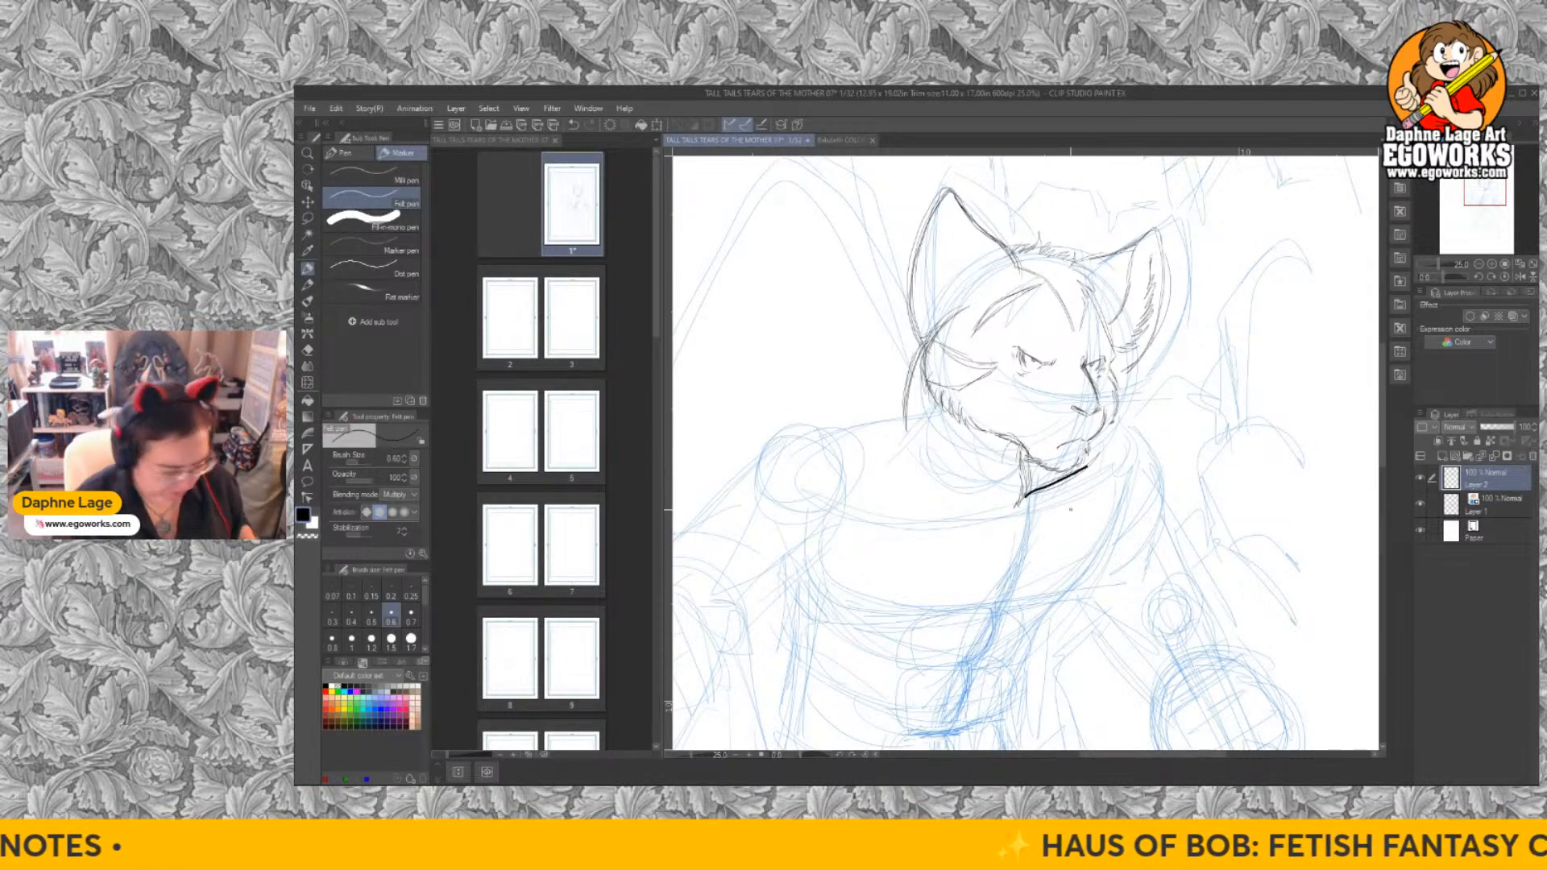
pyautogui.hotkey('ctrl', 'z')
# With the mechanical pencil, draw the base of the neck, the curve under the chest and the slope to the near shoulder.
pyautogui.press('p')
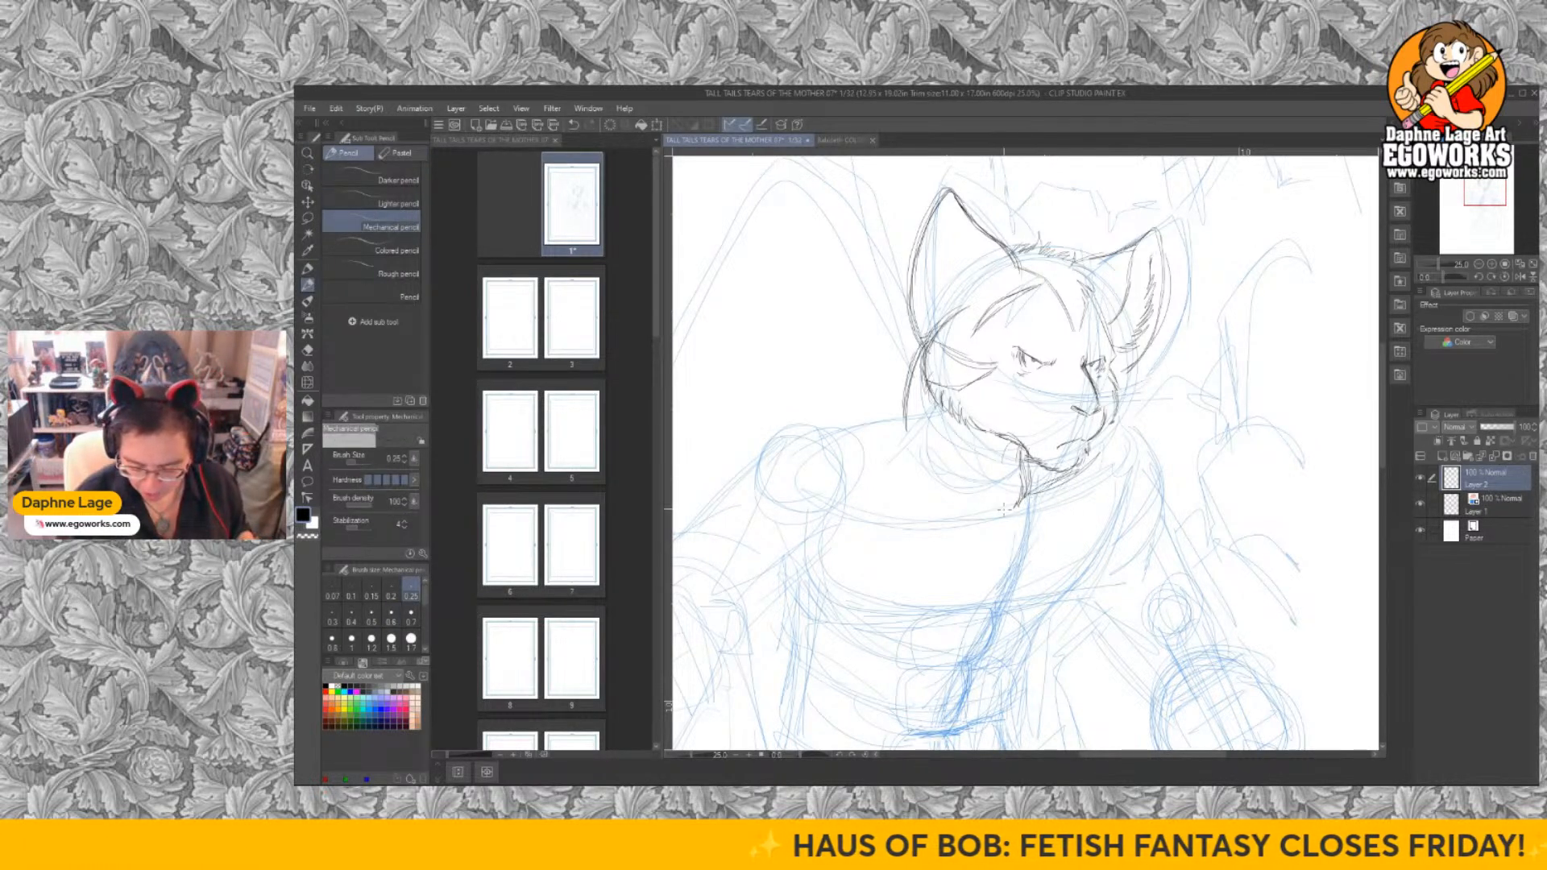
pyautogui.moveTo(999, 507); pyautogui.dragTo(906, 493)
pyautogui.moveTo(1205, 575); pyautogui.dragTo(1255, 456)
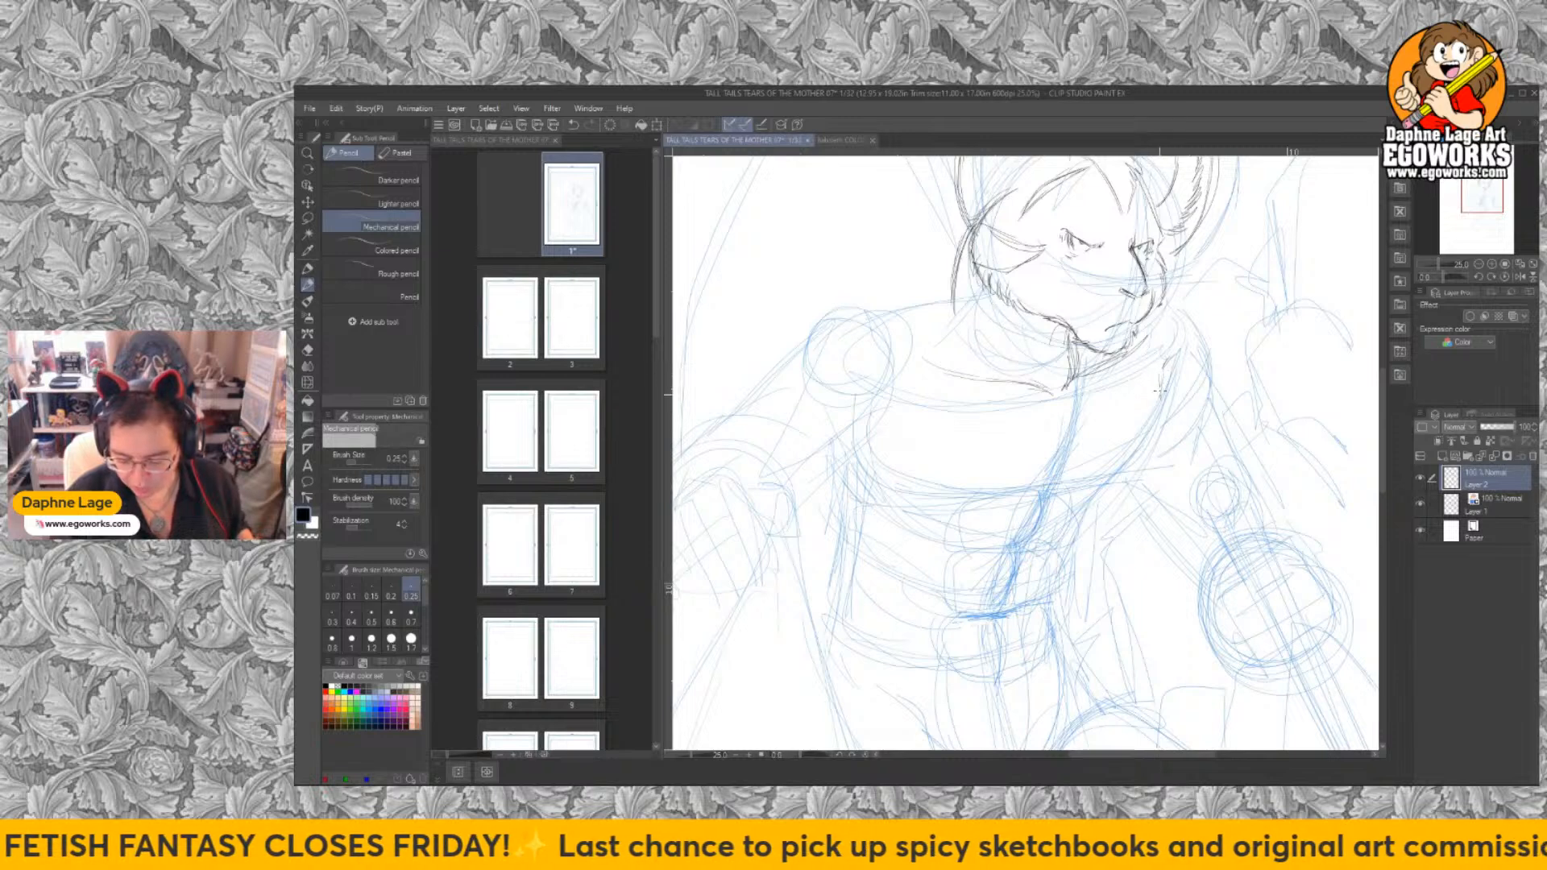
pyautogui.moveTo(1164, 377)
pyautogui.mouseDown()
pyautogui.moveTo(1120, 477)
pyautogui.moveTo(1136, 461)
pyautogui.moveTo(1068, 510)
pyautogui.moveTo(1090, 487)
pyautogui.moveTo(997, 500)
pyautogui.moveTo(928, 484)
pyautogui.moveTo(878, 440)
pyautogui.mouseUp()
pyautogui.moveTo(929, 302); pyautogui.dragTo(882, 312)
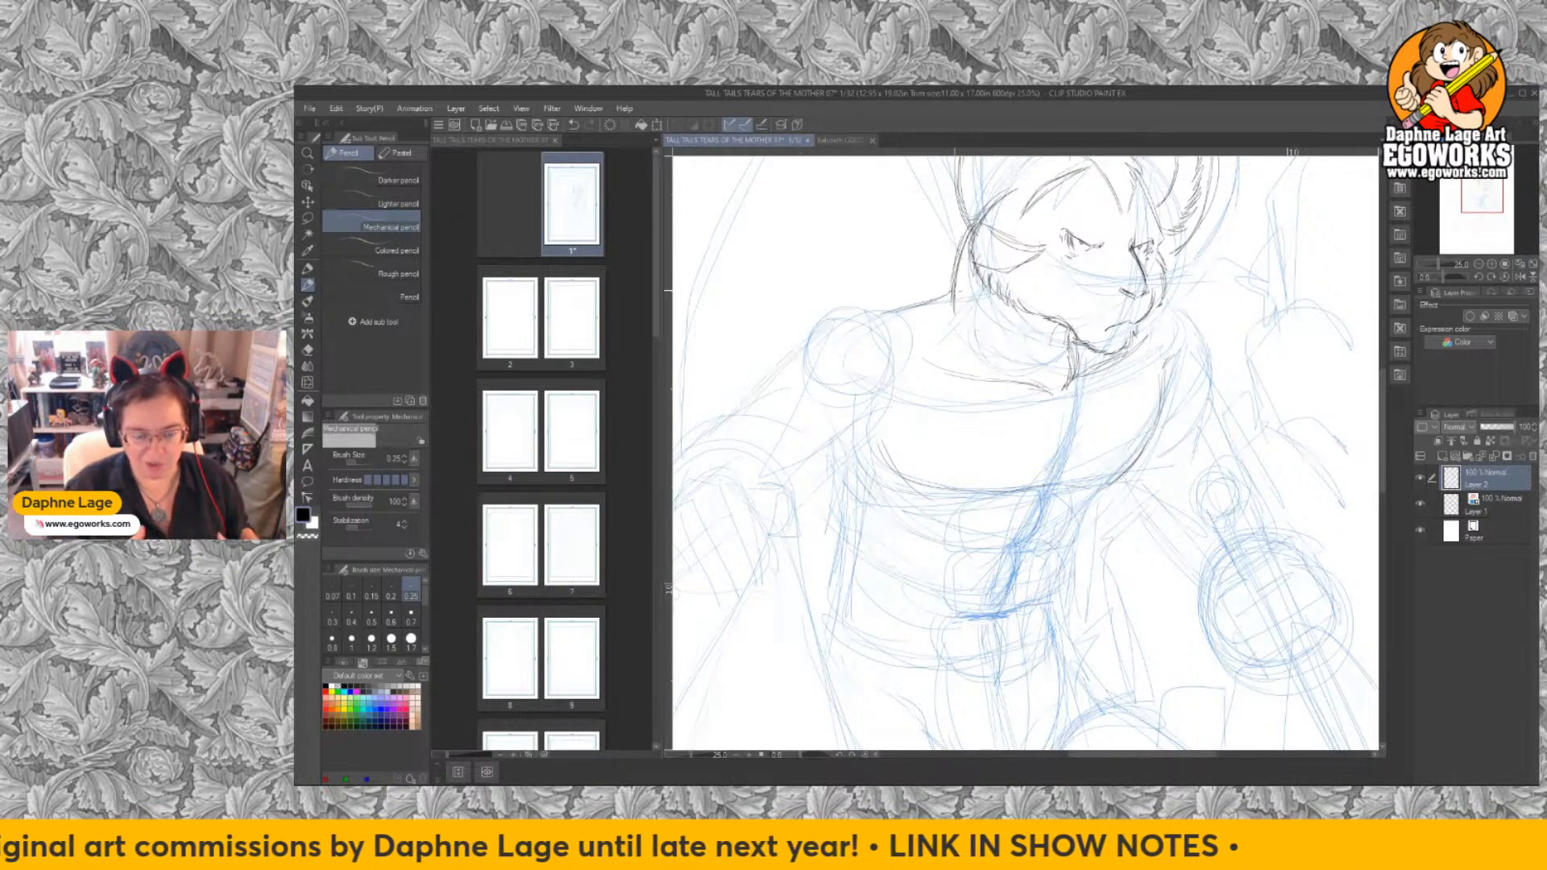
# Pencil the far side of the torso from beneath the chest down to the waist.
pyautogui.moveTo(1083, 385)
pyautogui.mouseDown()
pyautogui.moveTo(1053, 462)
pyautogui.moveTo(1087, 502)
pyautogui.moveTo(1045, 616)
pyautogui.moveTo(1053, 639)
pyautogui.moveTo(980, 615)
pyautogui.mouseUp()
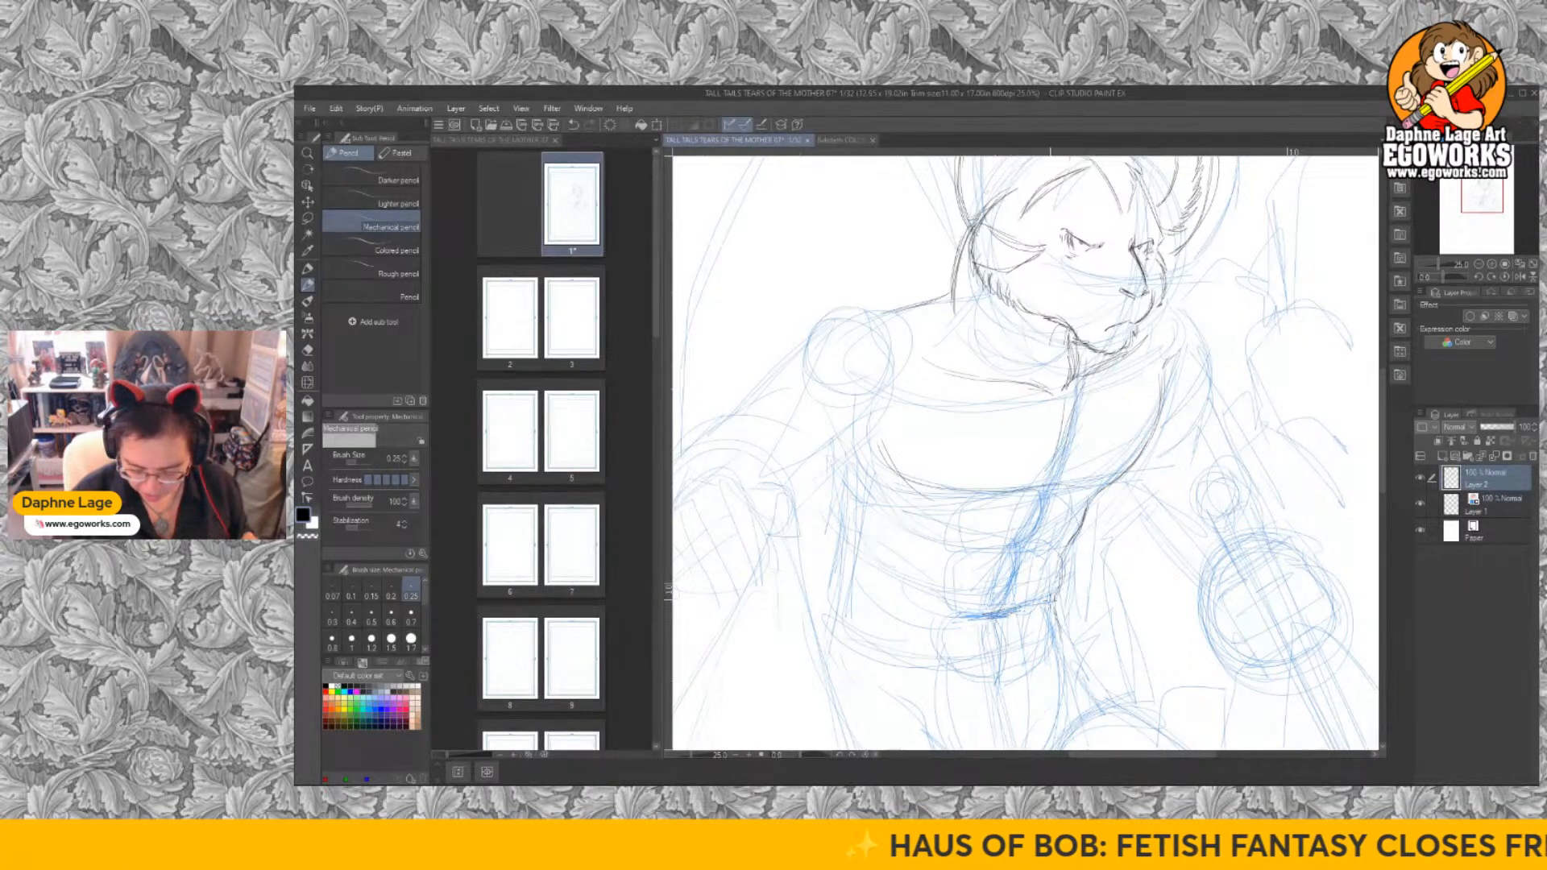
pyautogui.moveTo(1094, 497)
pyautogui.mouseDown()
pyautogui.moveTo(1065, 532)
pyautogui.moveTo(1060, 574)
pyautogui.mouseUp()
pyautogui.moveTo(1070, 567); pyautogui.dragTo(1053, 604)
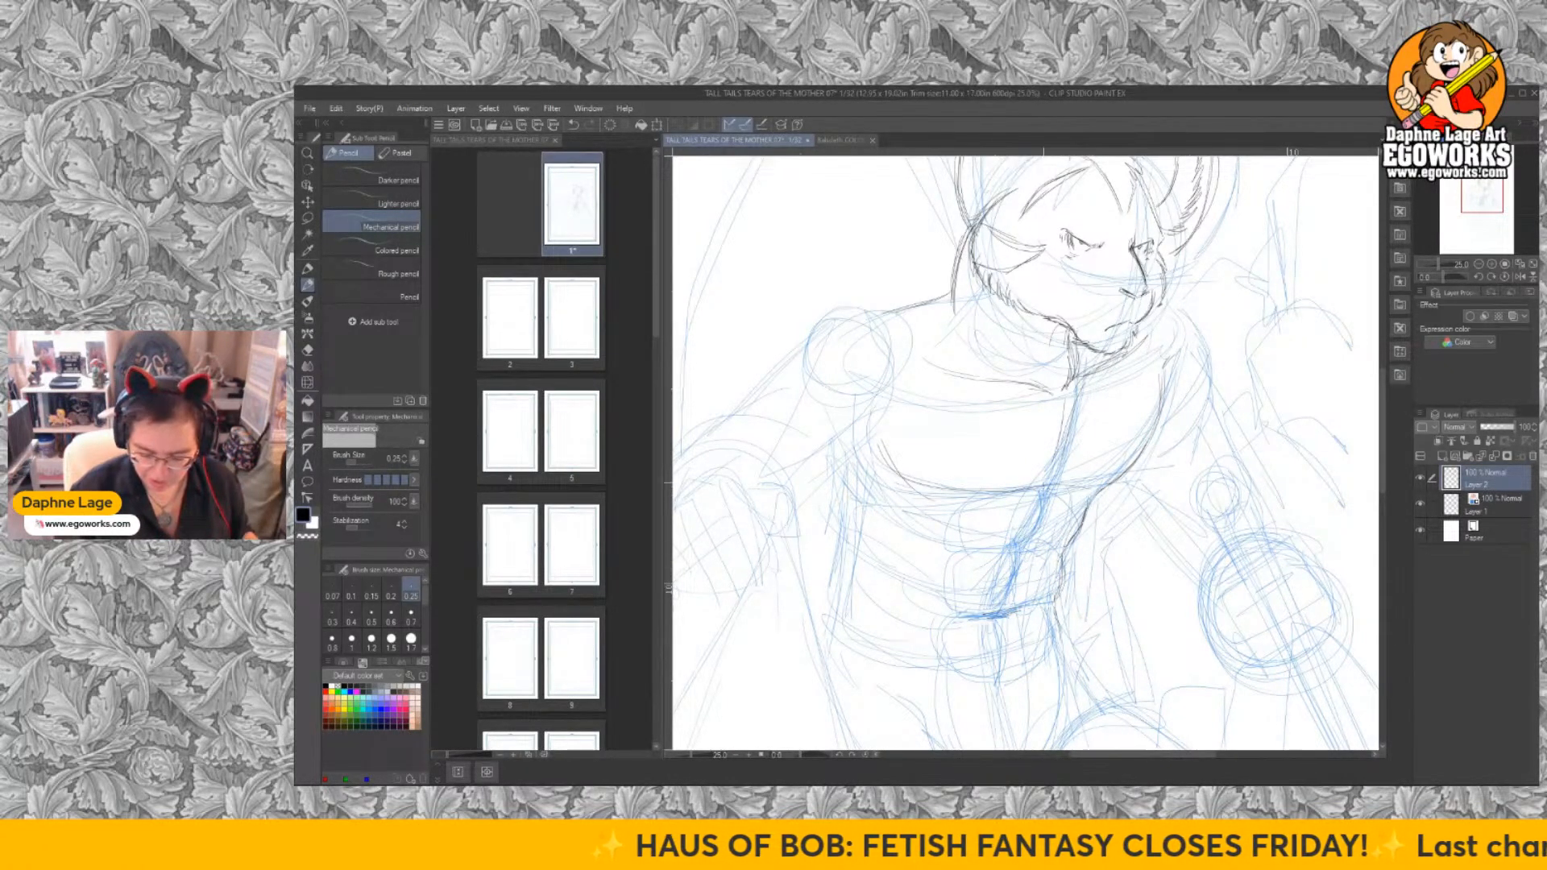
# Pencil the rounded near shoulder, the armpit crease and the near side of the ribcage.
pyautogui.moveTo(886, 331)
pyautogui.mouseDown()
pyautogui.moveTo(807, 336)
pyautogui.moveTo(863, 316)
pyautogui.moveTo(801, 355)
pyautogui.moveTo(821, 324)
pyautogui.moveTo(785, 364)
pyautogui.mouseUp()
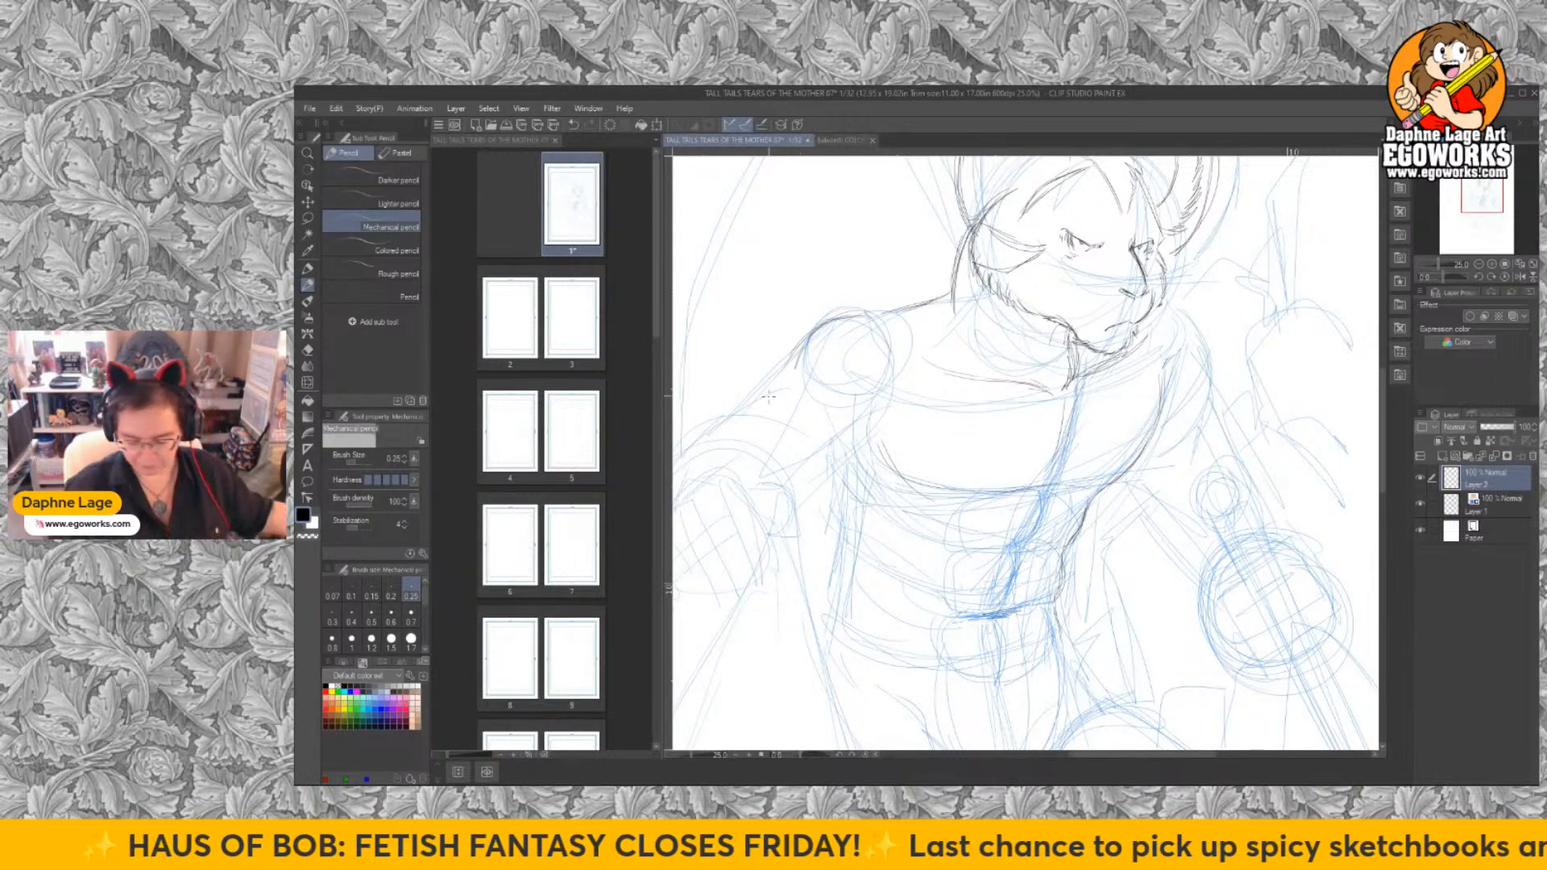
pyautogui.moveTo(825, 432)
pyautogui.mouseDown()
pyautogui.moveTo(910, 387)
pyautogui.moveTo(833, 427)
pyautogui.moveTo(858, 433)
pyautogui.moveTo(806, 488)
pyautogui.mouseUp()
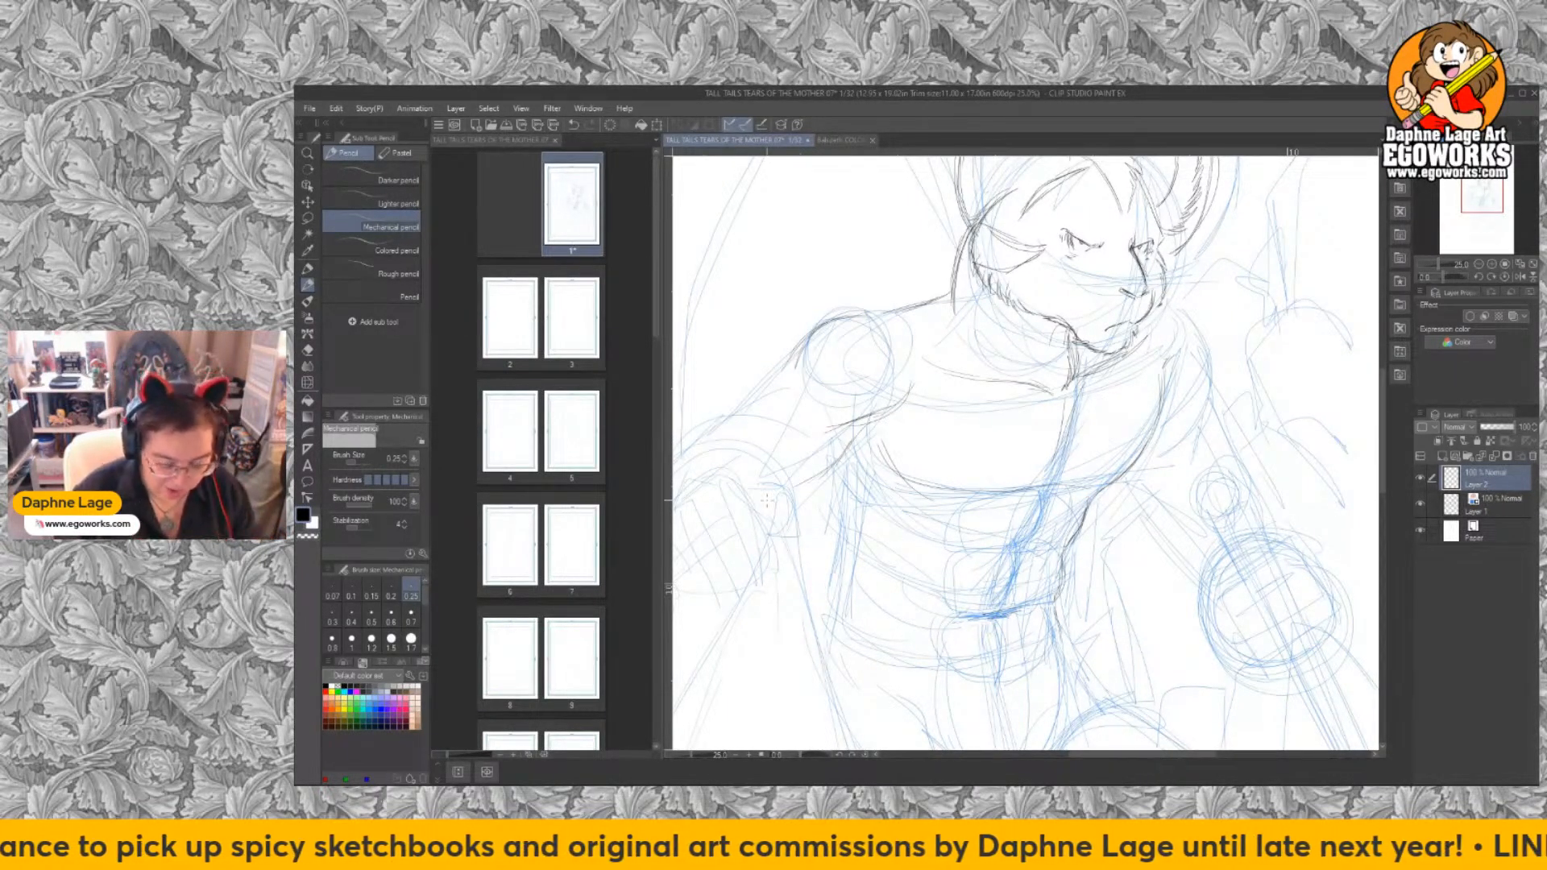
pyautogui.moveTo(840, 460); pyautogui.dragTo(885, 532)
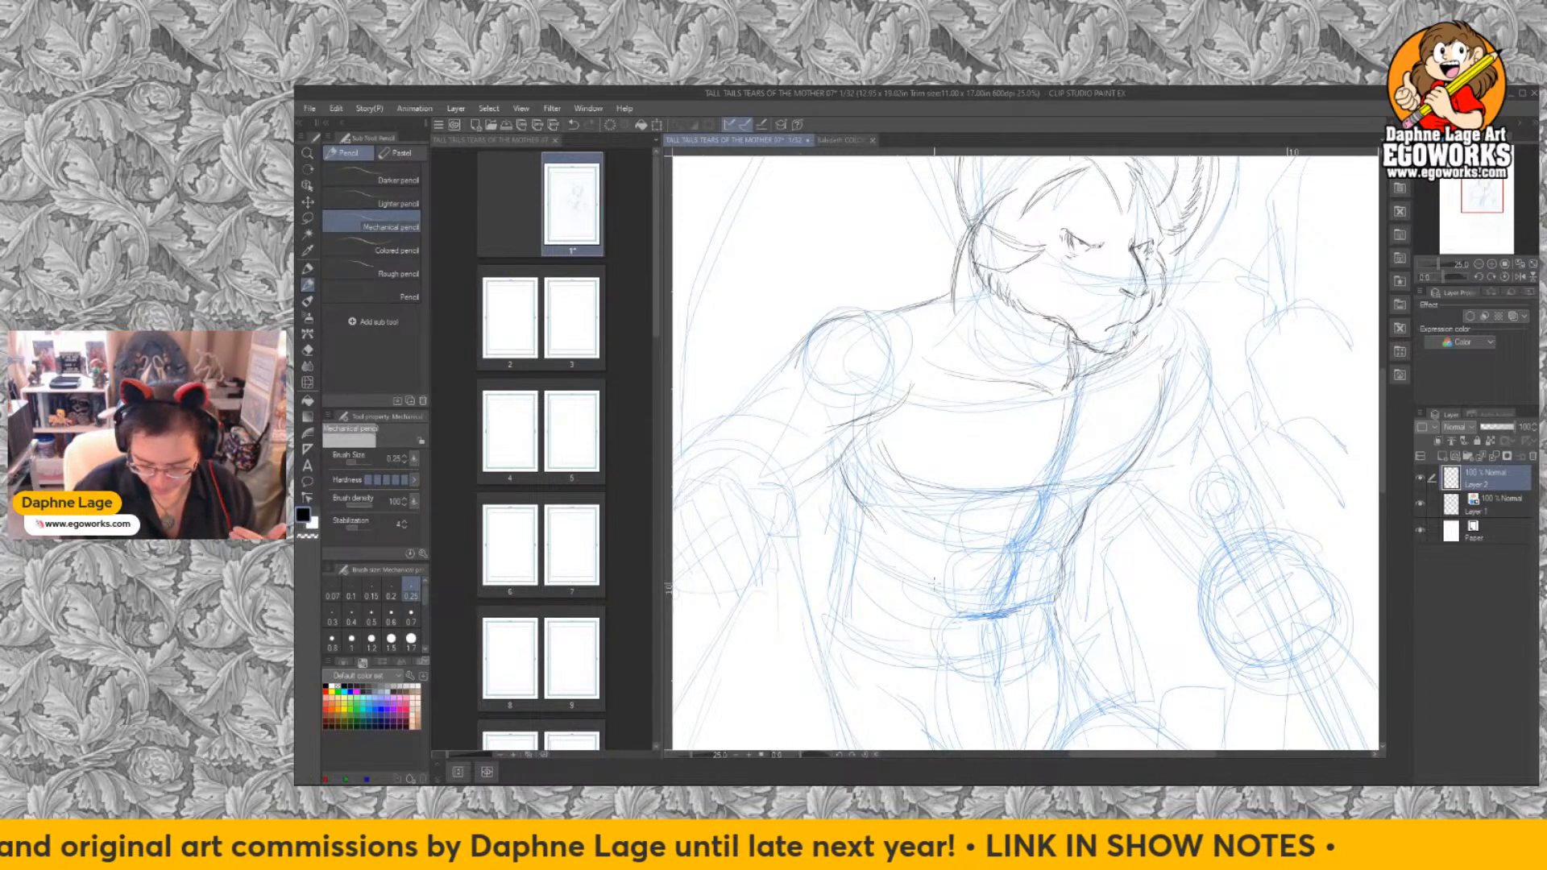
pyautogui.moveTo(836, 462)
pyautogui.mouseDown()
pyautogui.moveTo(857, 519)
pyautogui.moveTo(846, 506)
pyautogui.moveTo(841, 600)
pyautogui.mouseUp()
# Pencil the upper and lower edges of the waistband and the shirt folds bunching above it.
pyautogui.scroll(-2, 1157, 639)
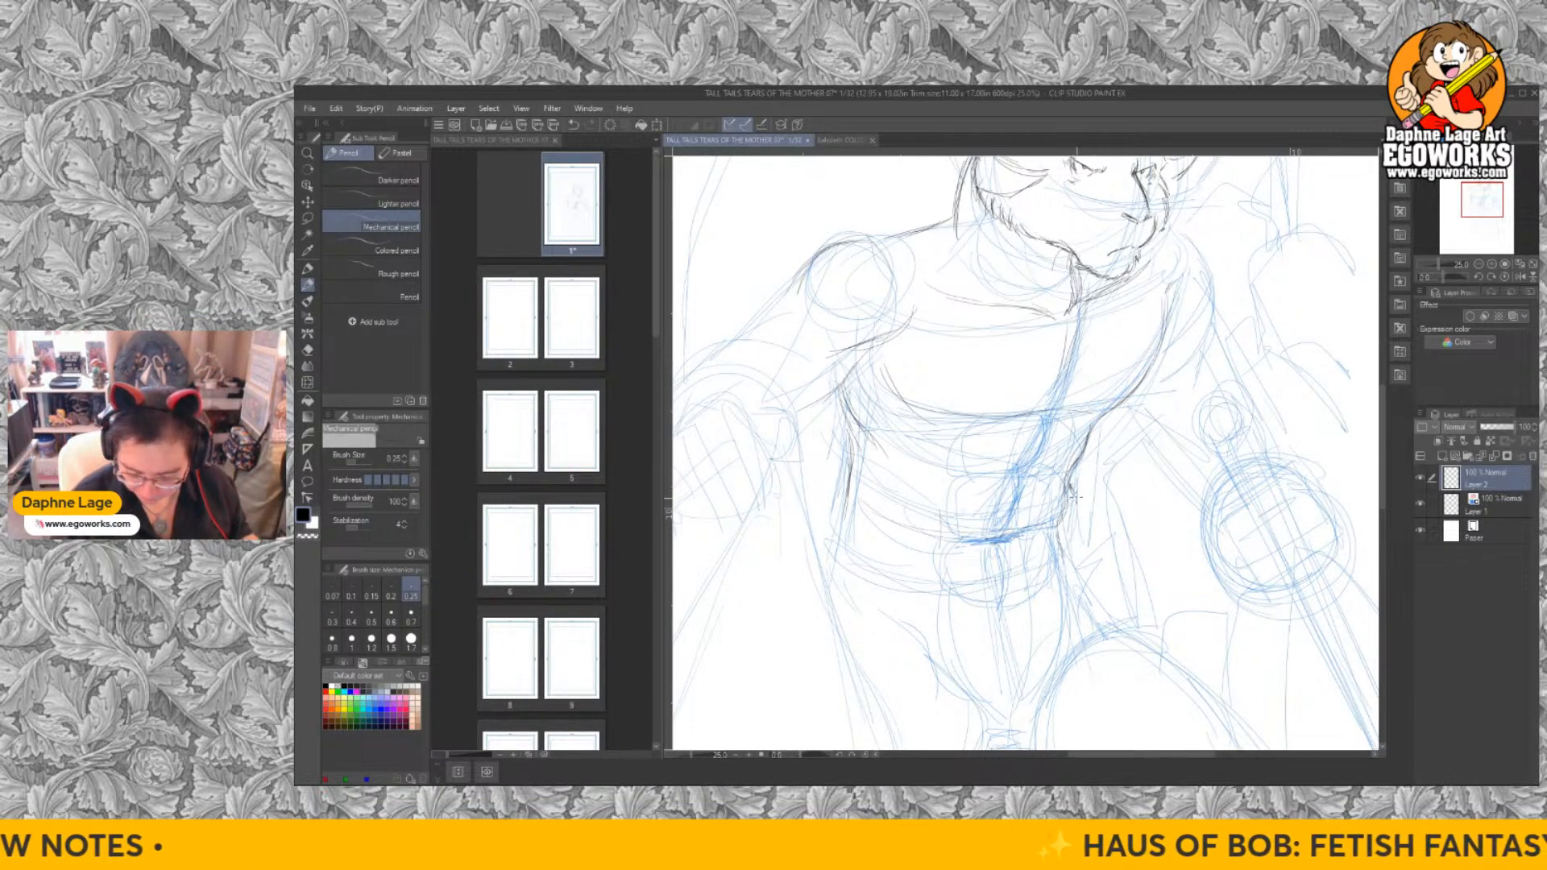
pyautogui.moveTo(1062, 509); pyautogui.dragTo(1050, 521)
pyautogui.moveTo(1048, 514)
pyautogui.mouseDown()
pyautogui.moveTo(955, 529)
pyautogui.moveTo(984, 539)
pyautogui.moveTo(1023, 525)
pyautogui.moveTo(902, 523)
pyautogui.moveTo(830, 485)
pyautogui.mouseUp()
pyautogui.moveTo(957, 523); pyautogui.dragTo(844, 492)
pyautogui.moveTo(858, 494); pyautogui.dragTo(843, 483)
pyautogui.moveTo(854, 396)
pyautogui.mouseDown()
pyautogui.moveTo(861, 451)
pyautogui.moveTo(829, 391)
pyautogui.moveTo(840, 463)
pyautogui.mouseUp()
pyautogui.moveTo(848, 409); pyautogui.dragTo(839, 430)
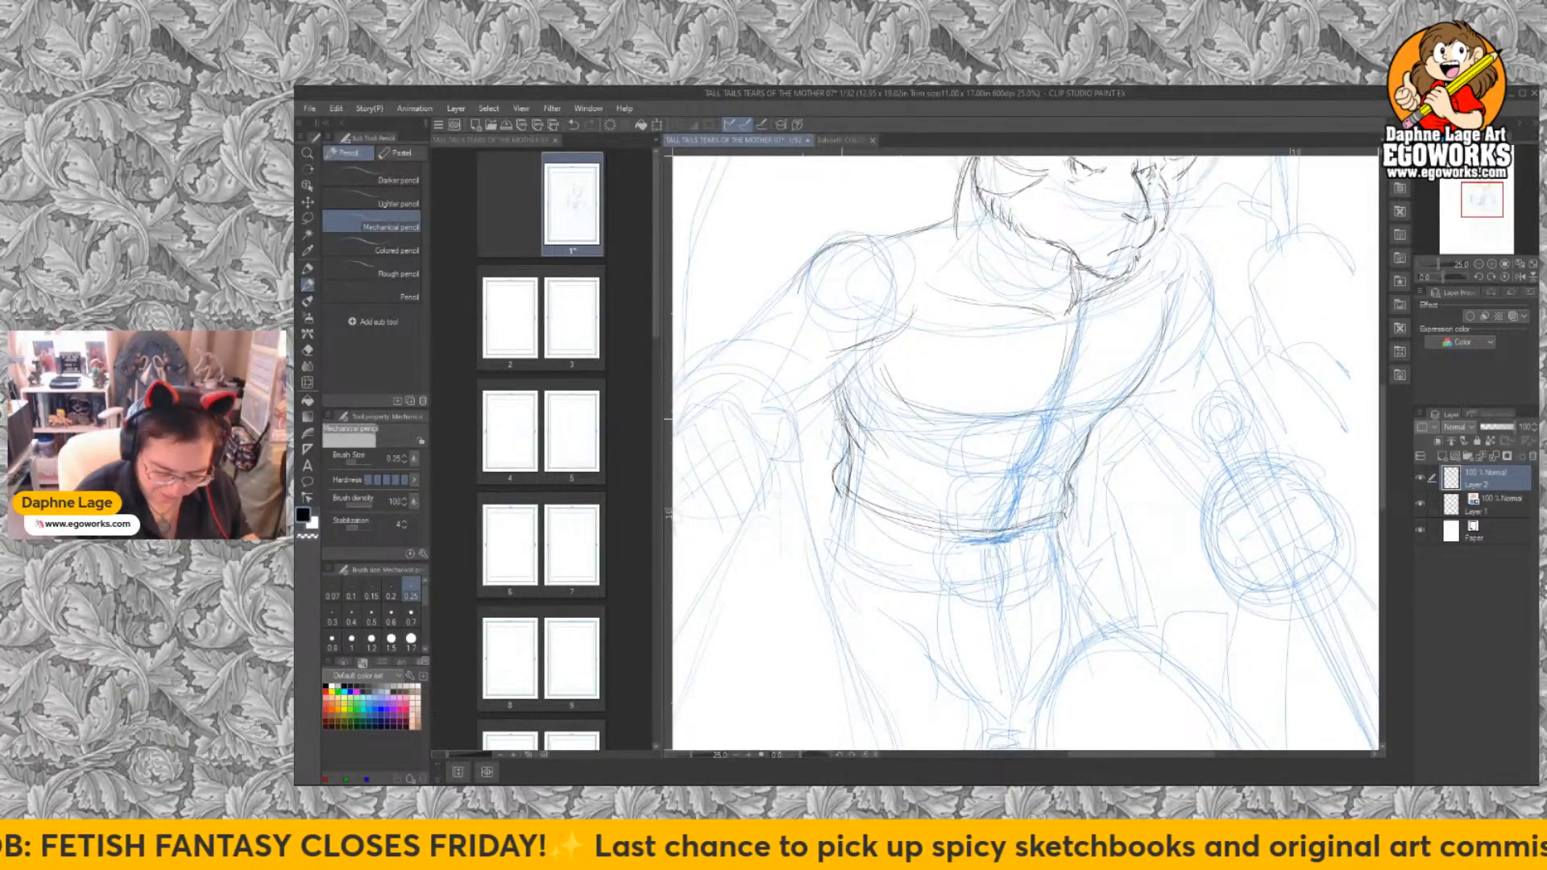
pyautogui.moveTo(842, 496)
pyautogui.mouseDown()
pyautogui.moveTo(842, 523)
pyautogui.moveTo(922, 552)
pyautogui.moveTo(884, 549)
pyautogui.moveTo(993, 561)
pyautogui.moveTo(1055, 520)
pyautogui.moveTo(1019, 551)
pyautogui.moveTo(883, 540)
pyautogui.mouseUp()
pyautogui.moveTo(889, 545)
pyautogui.mouseDown()
pyautogui.moveTo(872, 518)
pyautogui.moveTo(1074, 495)
pyautogui.moveTo(1099, 413)
pyautogui.mouseUp()
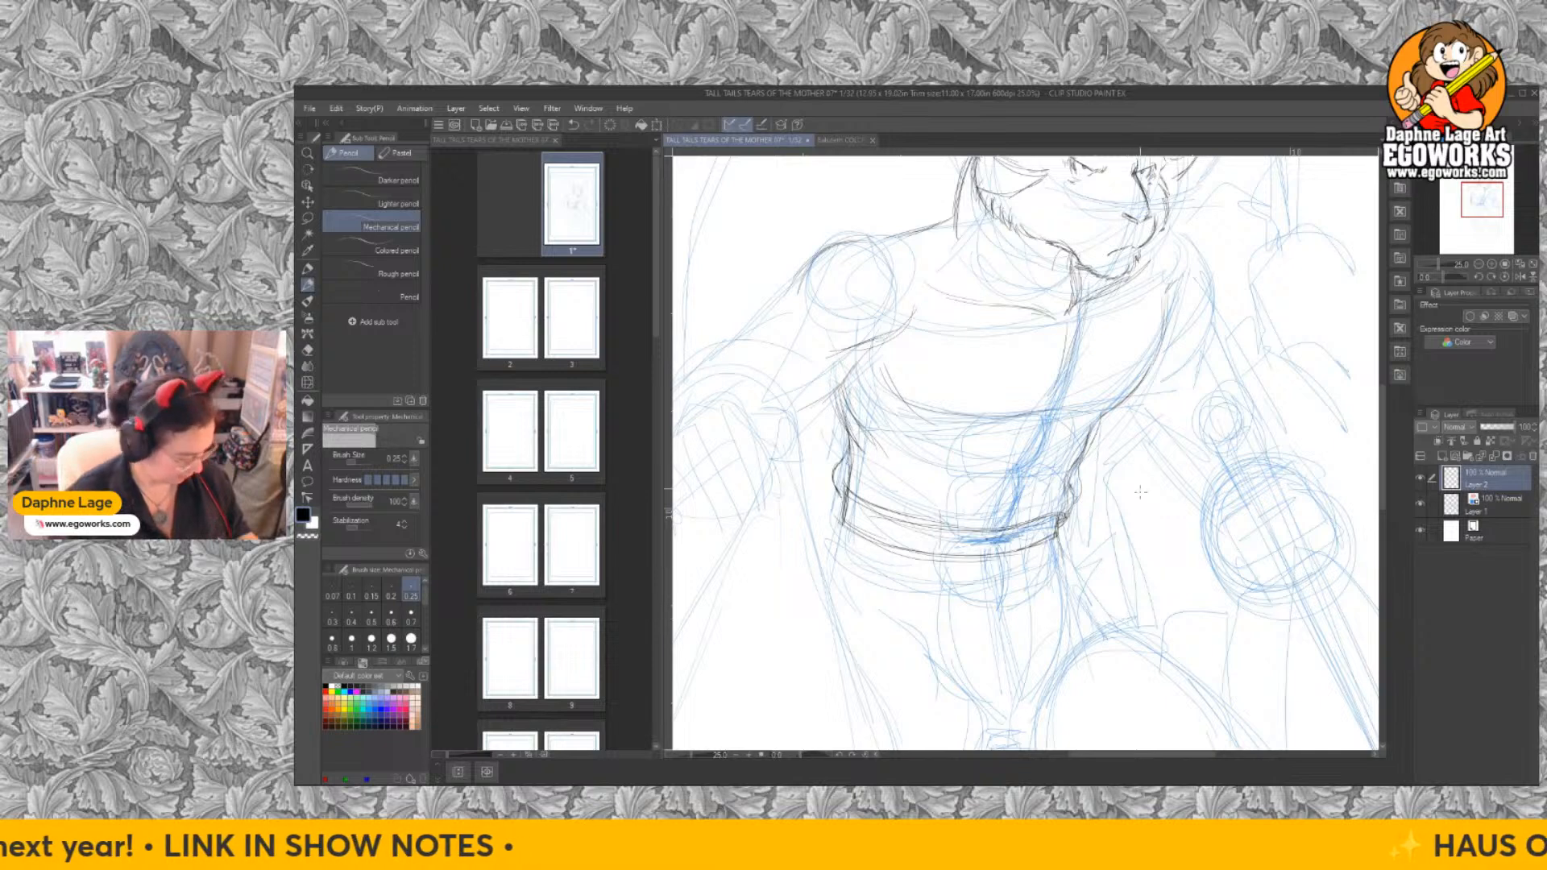
# Pencil both hip lines below the waistband and the curved line across the hips between them.
pyautogui.moveTo(1061, 538); pyautogui.dragTo(1108, 597)
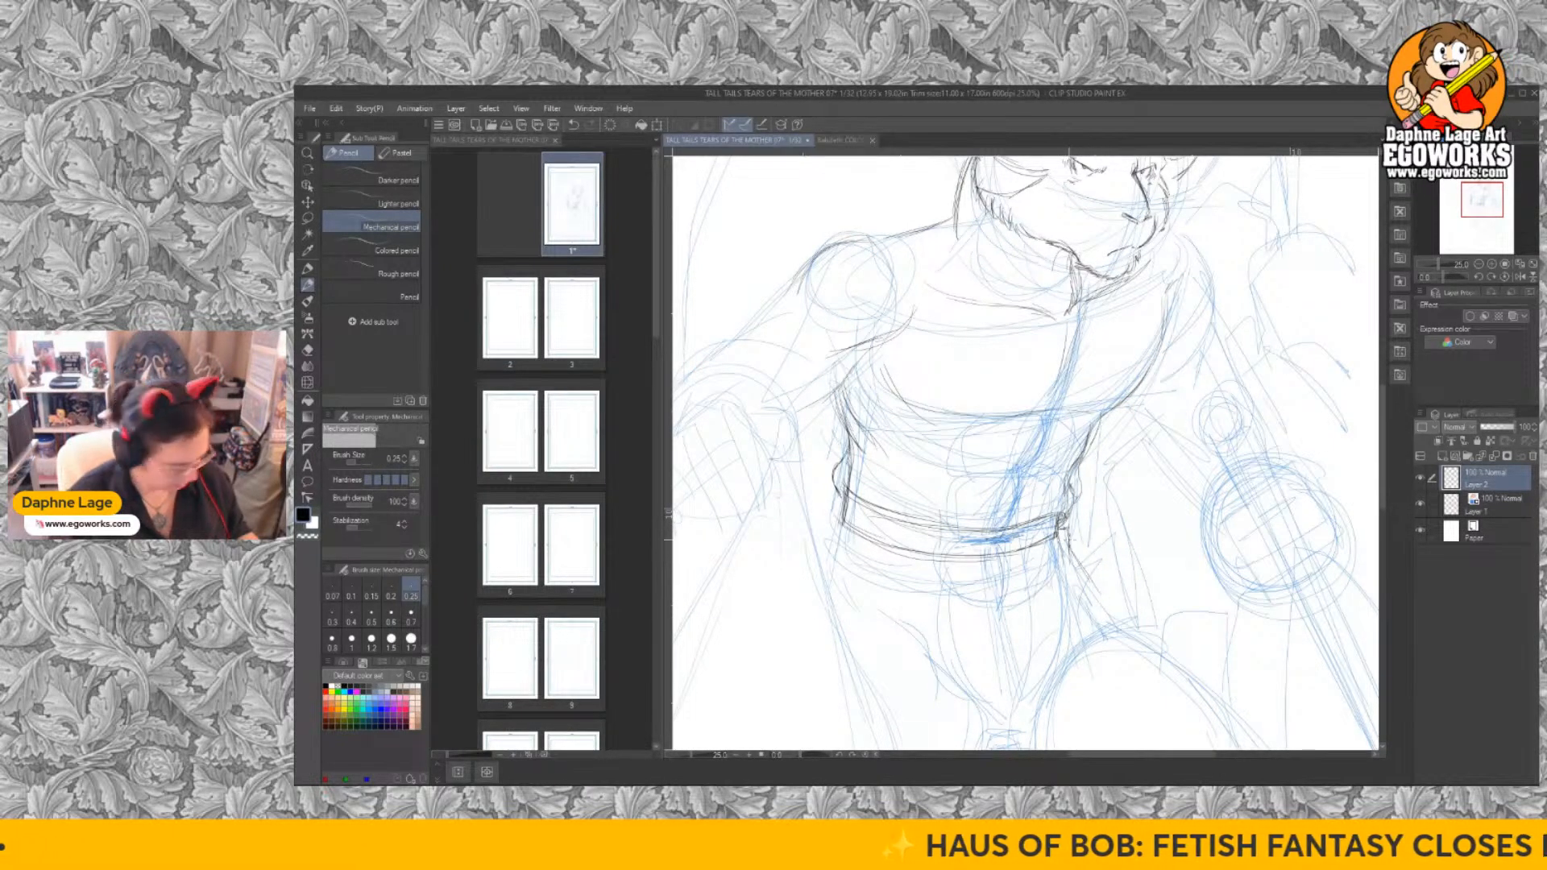
pyautogui.moveTo(1067, 544)
pyautogui.mouseDown()
pyautogui.moveTo(1124, 621)
pyautogui.moveTo(1093, 645)
pyautogui.moveTo(971, 681)
pyautogui.moveTo(879, 677)
pyautogui.moveTo(1017, 675)
pyautogui.moveTo(948, 690)
pyautogui.moveTo(1125, 624)
pyautogui.moveTo(1020, 667)
pyautogui.moveTo(929, 677)
pyautogui.moveTo(838, 654)
pyautogui.mouseUp()
pyautogui.moveTo(841, 522); pyautogui.dragTo(816, 578)
pyautogui.moveTo(834, 527); pyautogui.dragTo(821, 566)
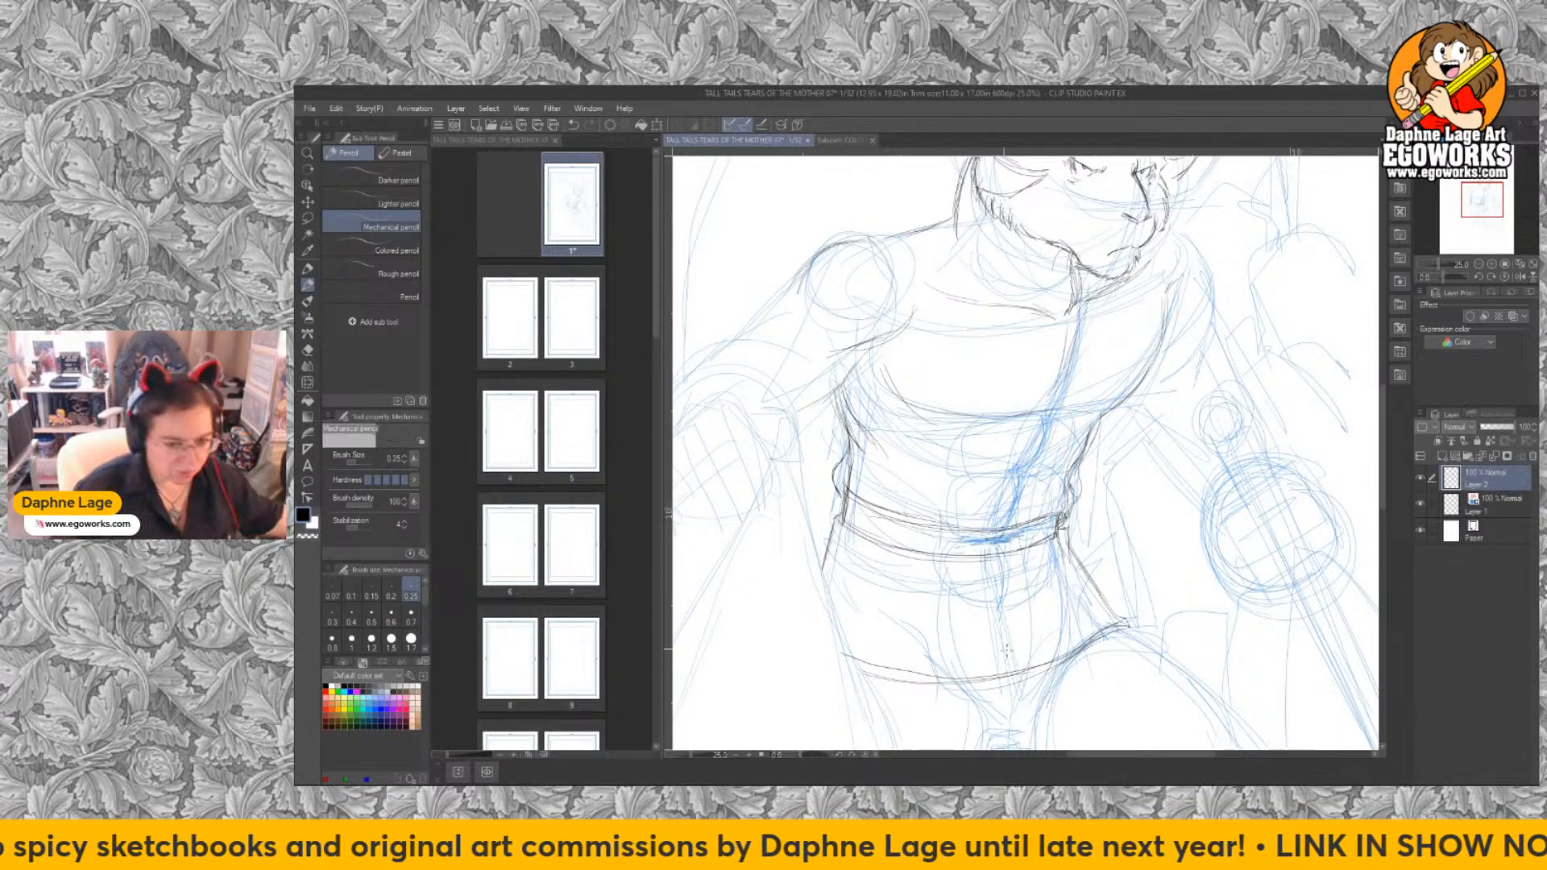
# Pencil the garment's flared corner over the far thigh and its lower hem curving across the legs.
pyautogui.scroll(-5, 1005, 649)
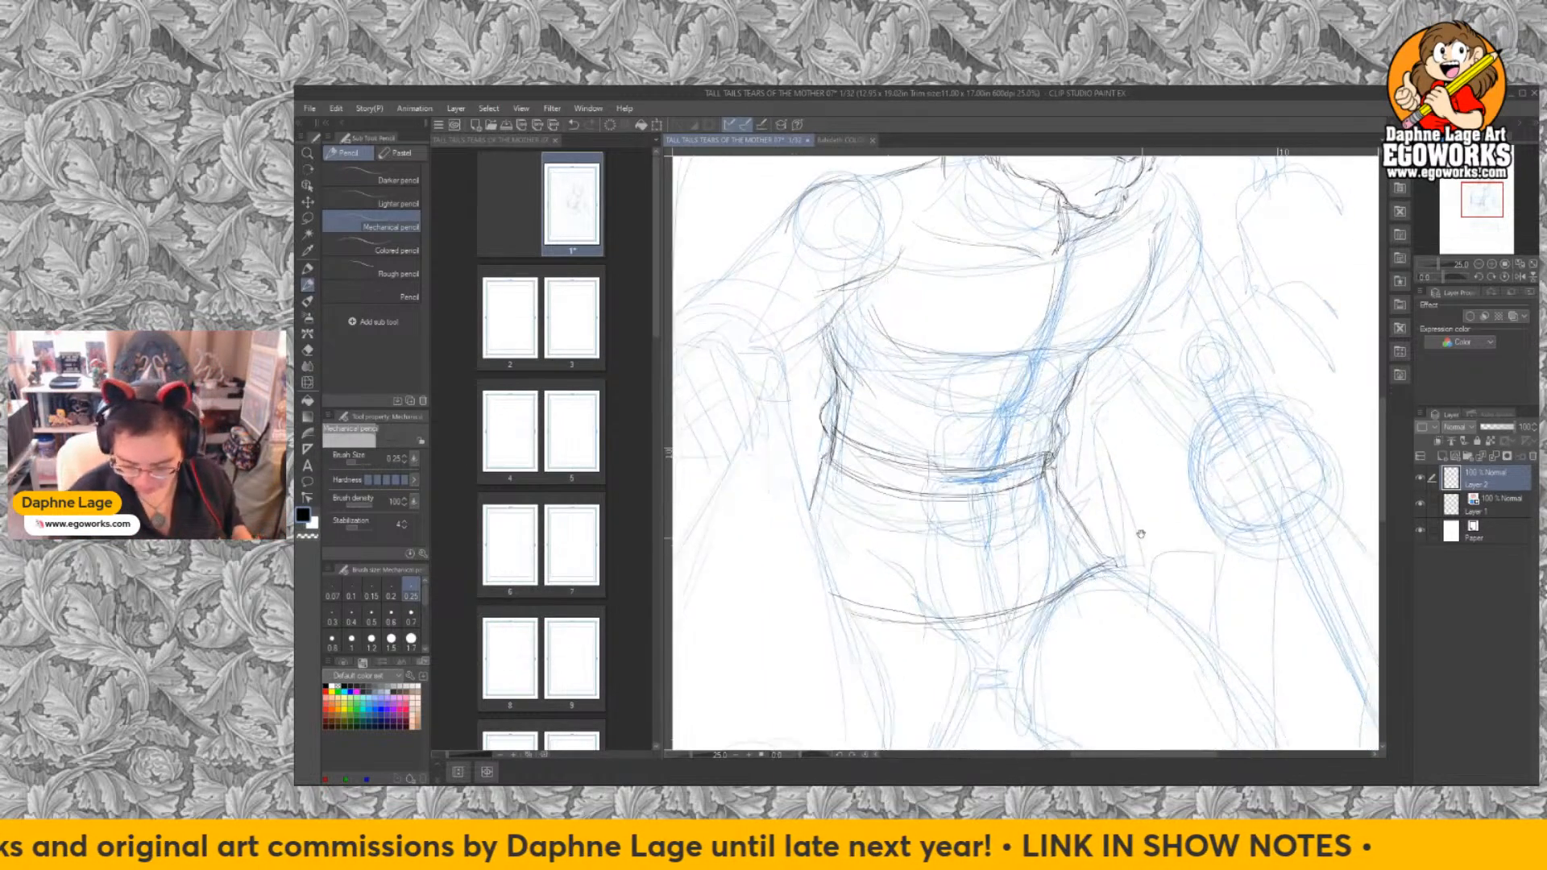
pyautogui.moveTo(1100, 465)
pyautogui.mouseDown()
pyautogui.moveTo(1156, 482)
pyautogui.moveTo(1169, 507)
pyautogui.moveTo(1087, 555)
pyautogui.moveTo(1067, 589)
pyautogui.mouseUp()
pyautogui.moveTo(1109, 528)
pyautogui.mouseDown()
pyautogui.moveTo(1029, 610)
pyautogui.moveTo(994, 622)
pyautogui.mouseUp()
pyautogui.moveTo(1057, 580)
pyautogui.mouseDown()
pyautogui.moveTo(1000, 606)
pyautogui.moveTo(883, 620)
pyautogui.mouseUp()
pyautogui.moveTo(1115, 514); pyautogui.dragTo(1053, 576)
pyautogui.moveTo(1165, 515)
pyautogui.mouseDown()
pyautogui.moveTo(1146, 481)
pyautogui.moveTo(923, 520)
pyautogui.moveTo(810, 497)
pyautogui.mouseUp()
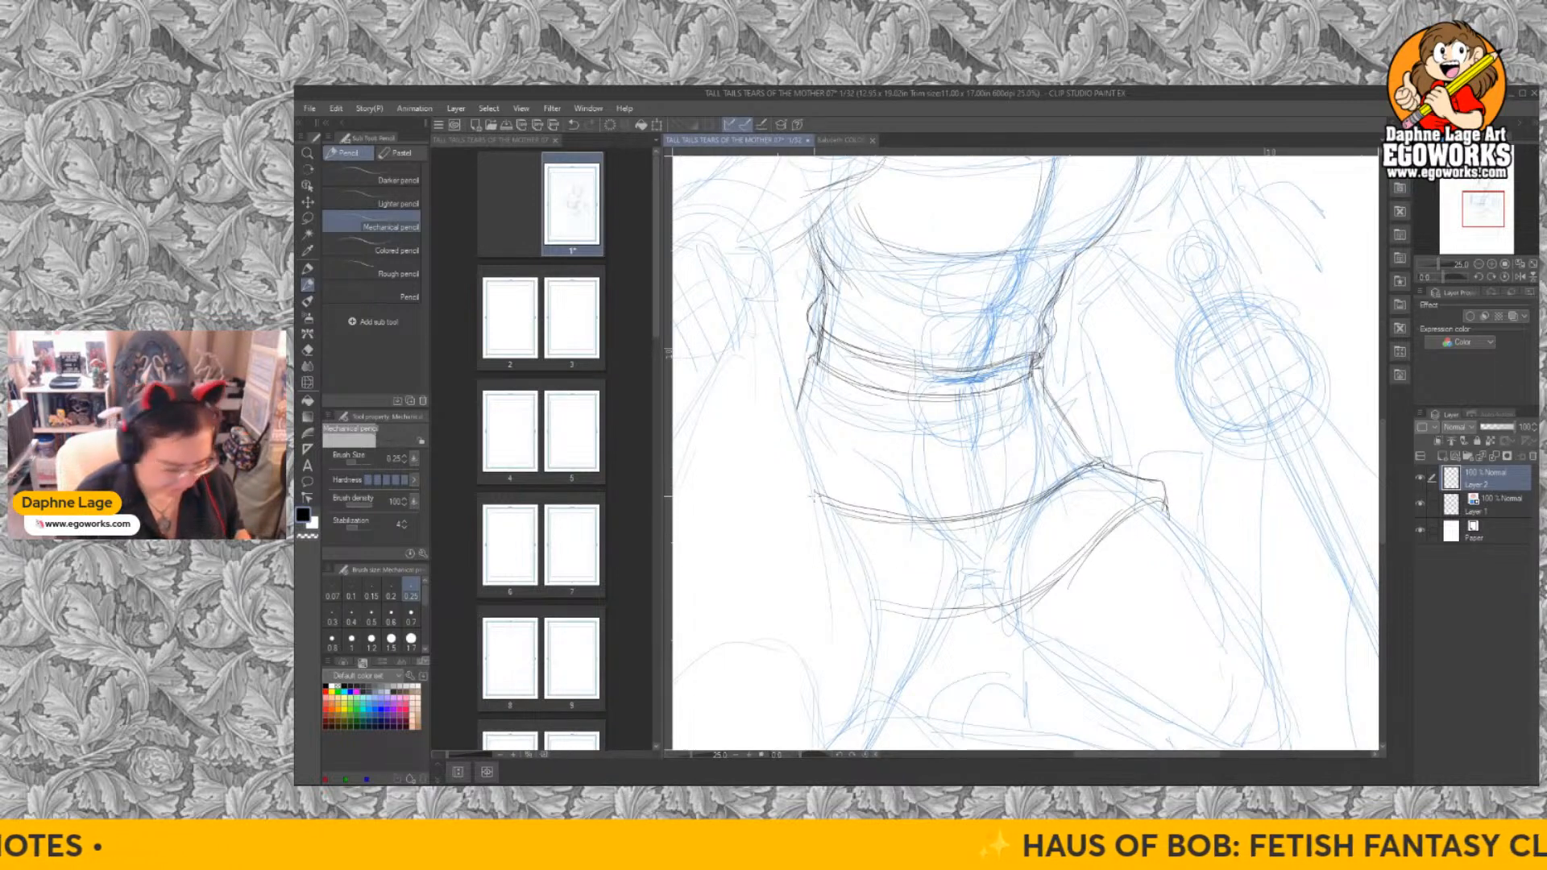
# Review the full-page pencils with the blue rough on Layer 1 hidden, show it again and zoom in on the head and chest.
pyautogui.hotkey('ctrl', '0')
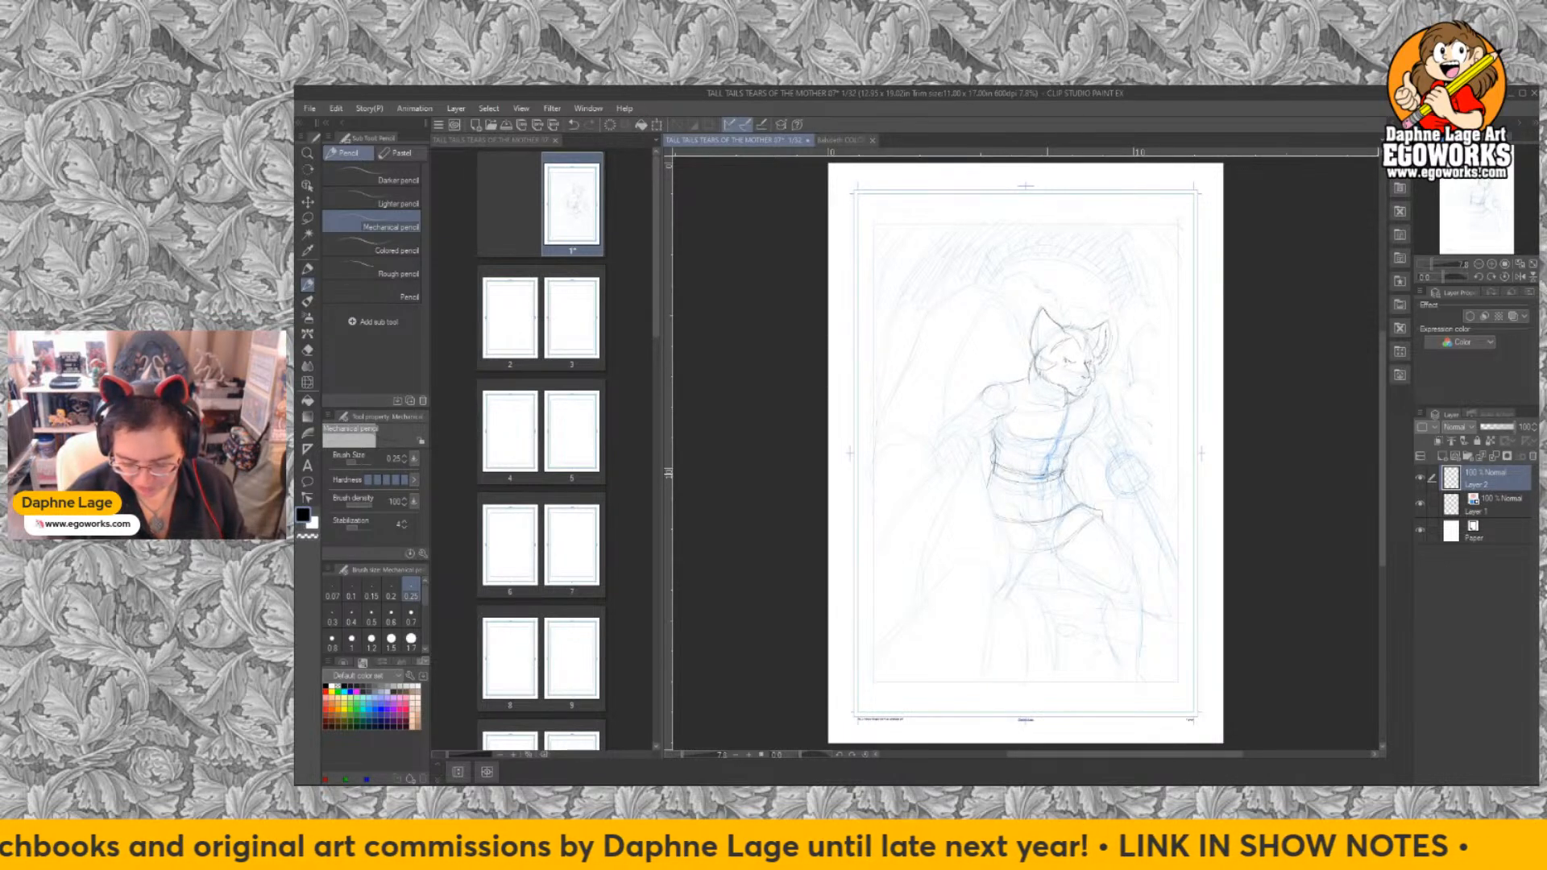
pyautogui.click(1420, 505)
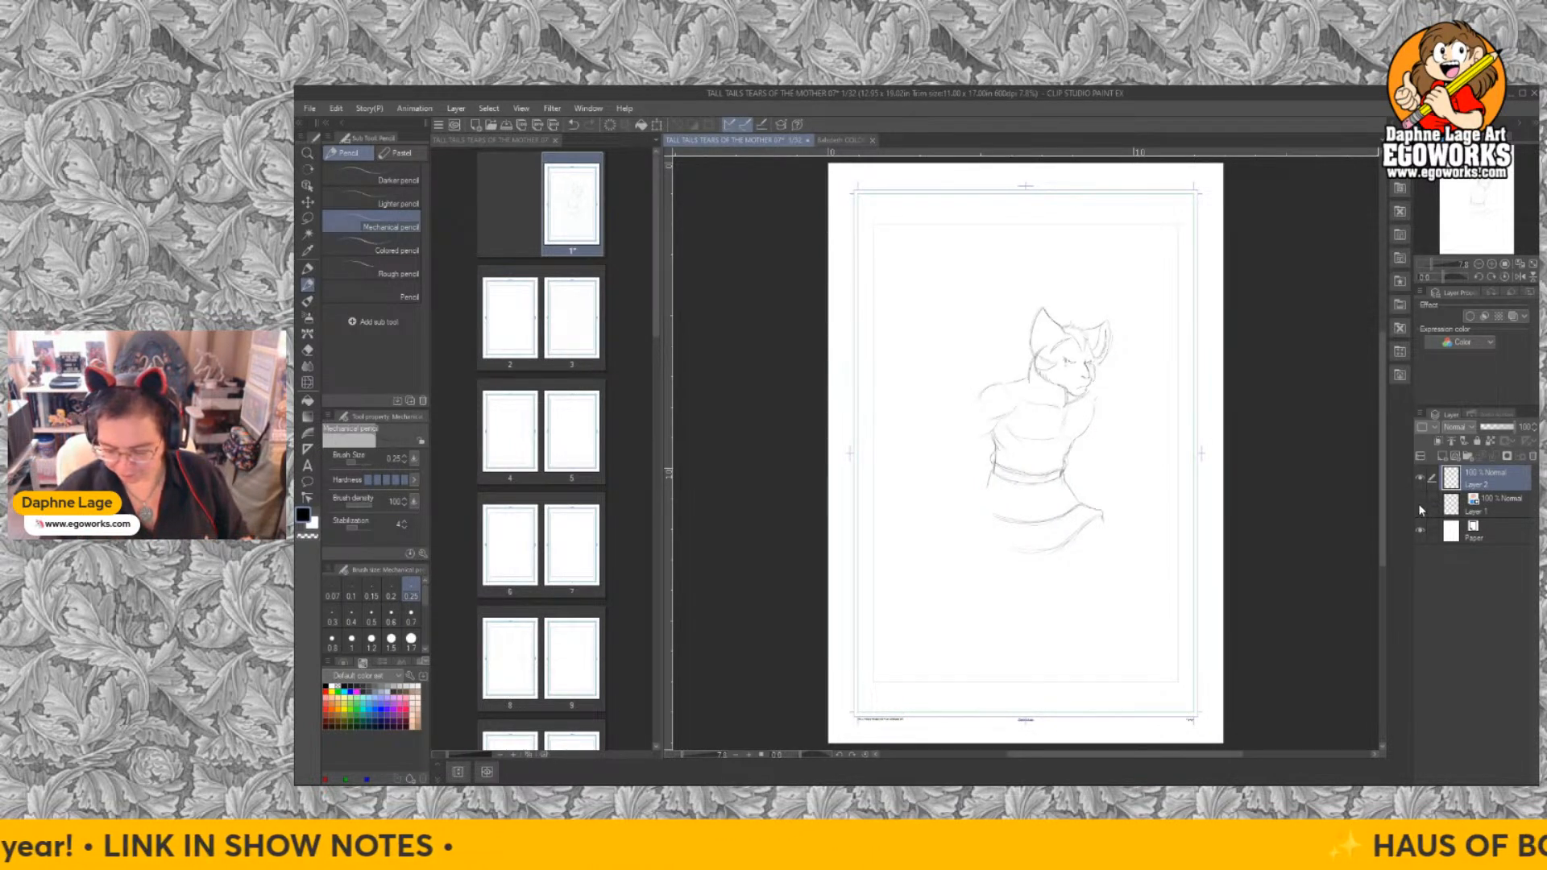
pyautogui.click(1420, 502)
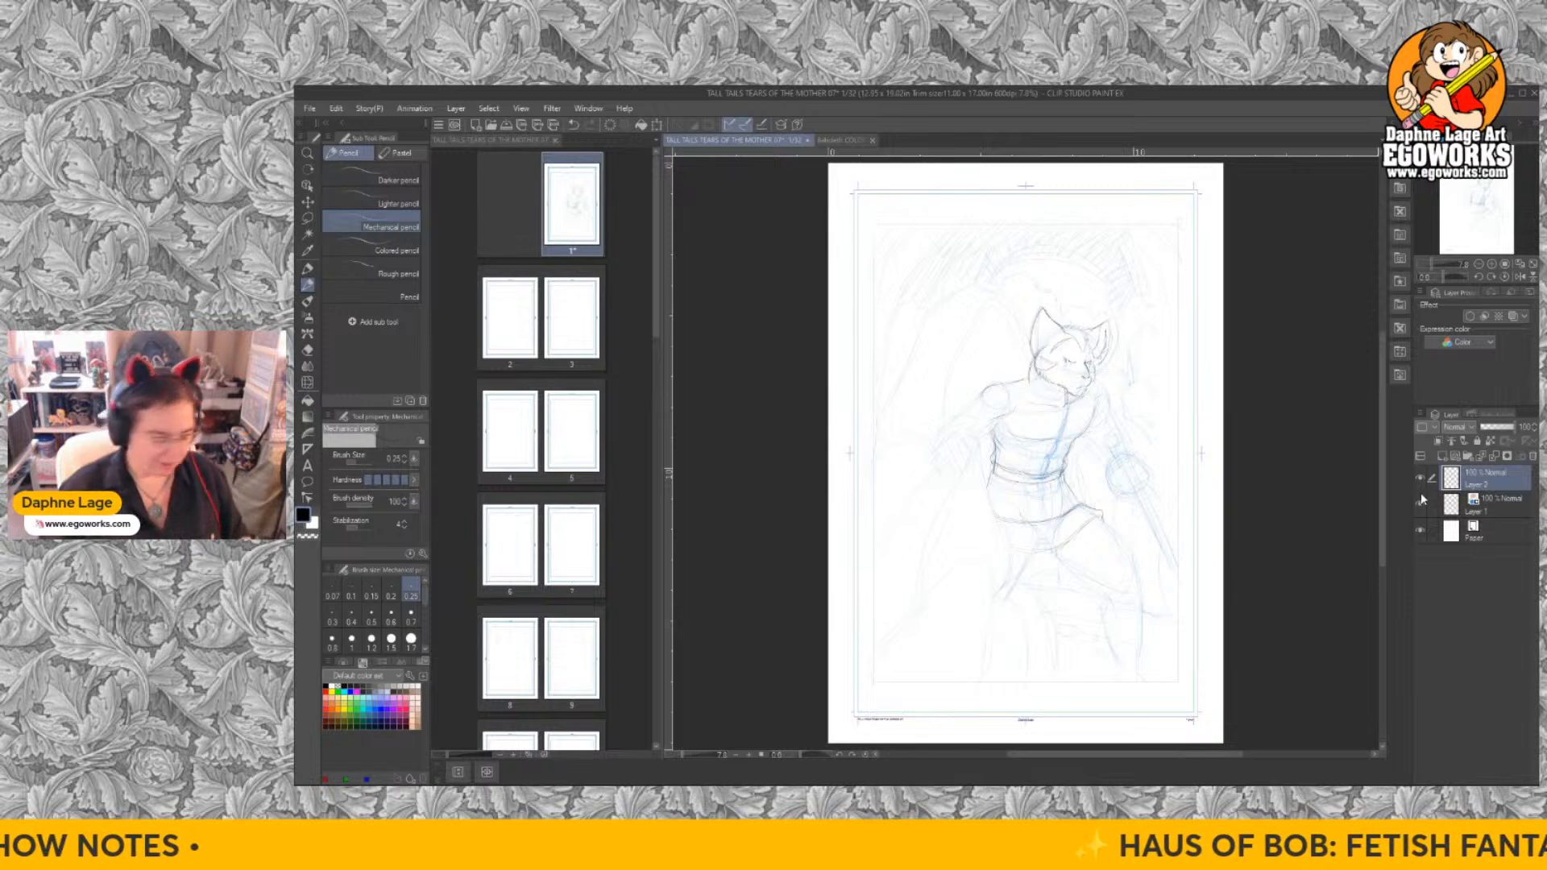
pyautogui.press('/')
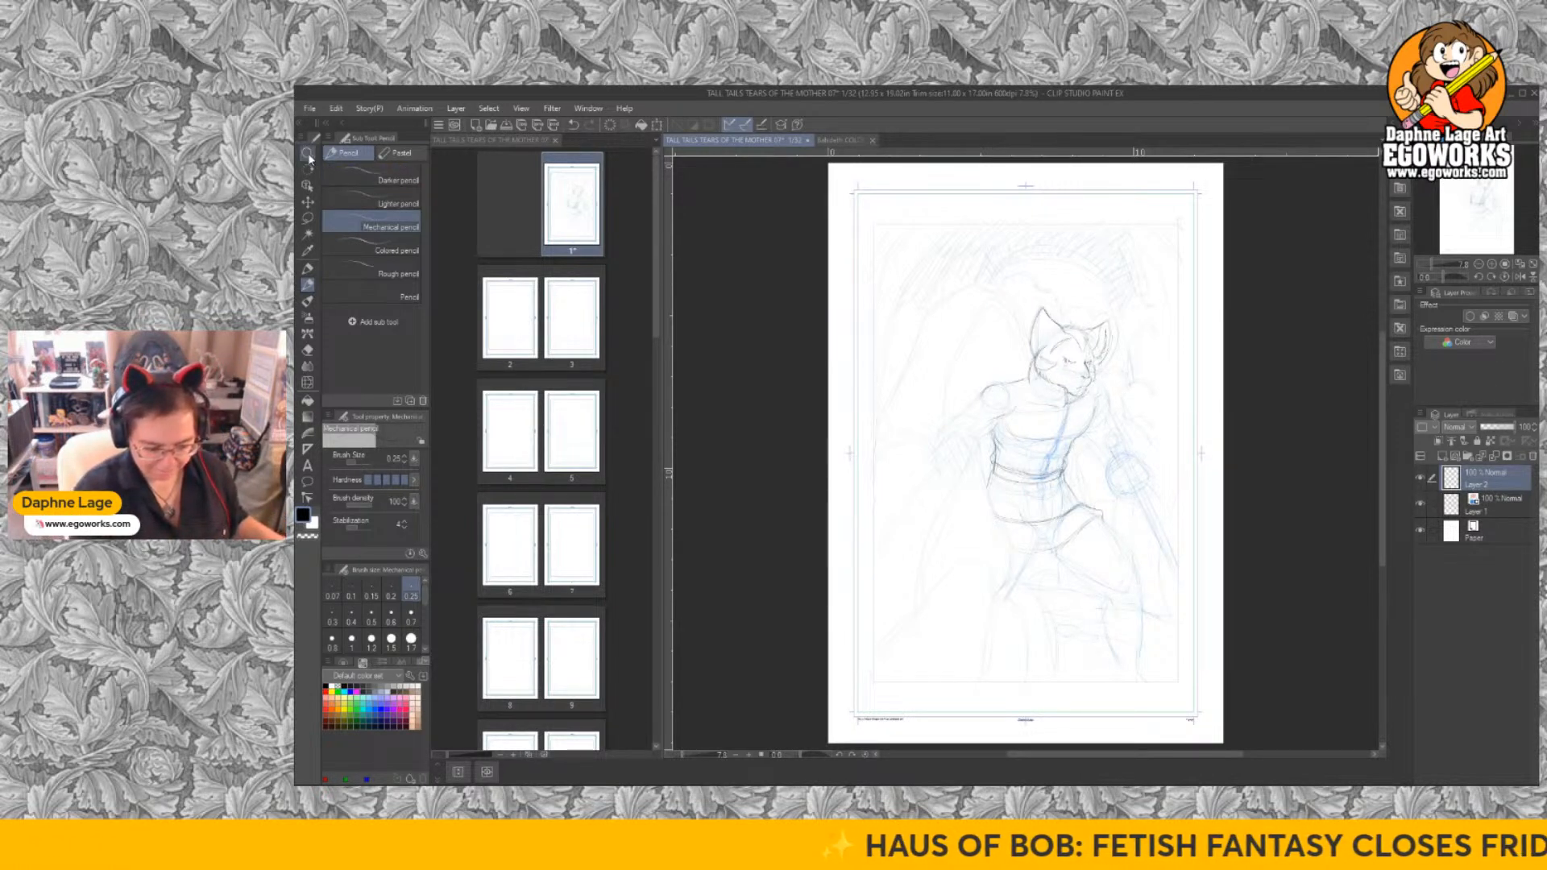
pyautogui.click(1087, 387)
pyautogui.click(1095, 394)
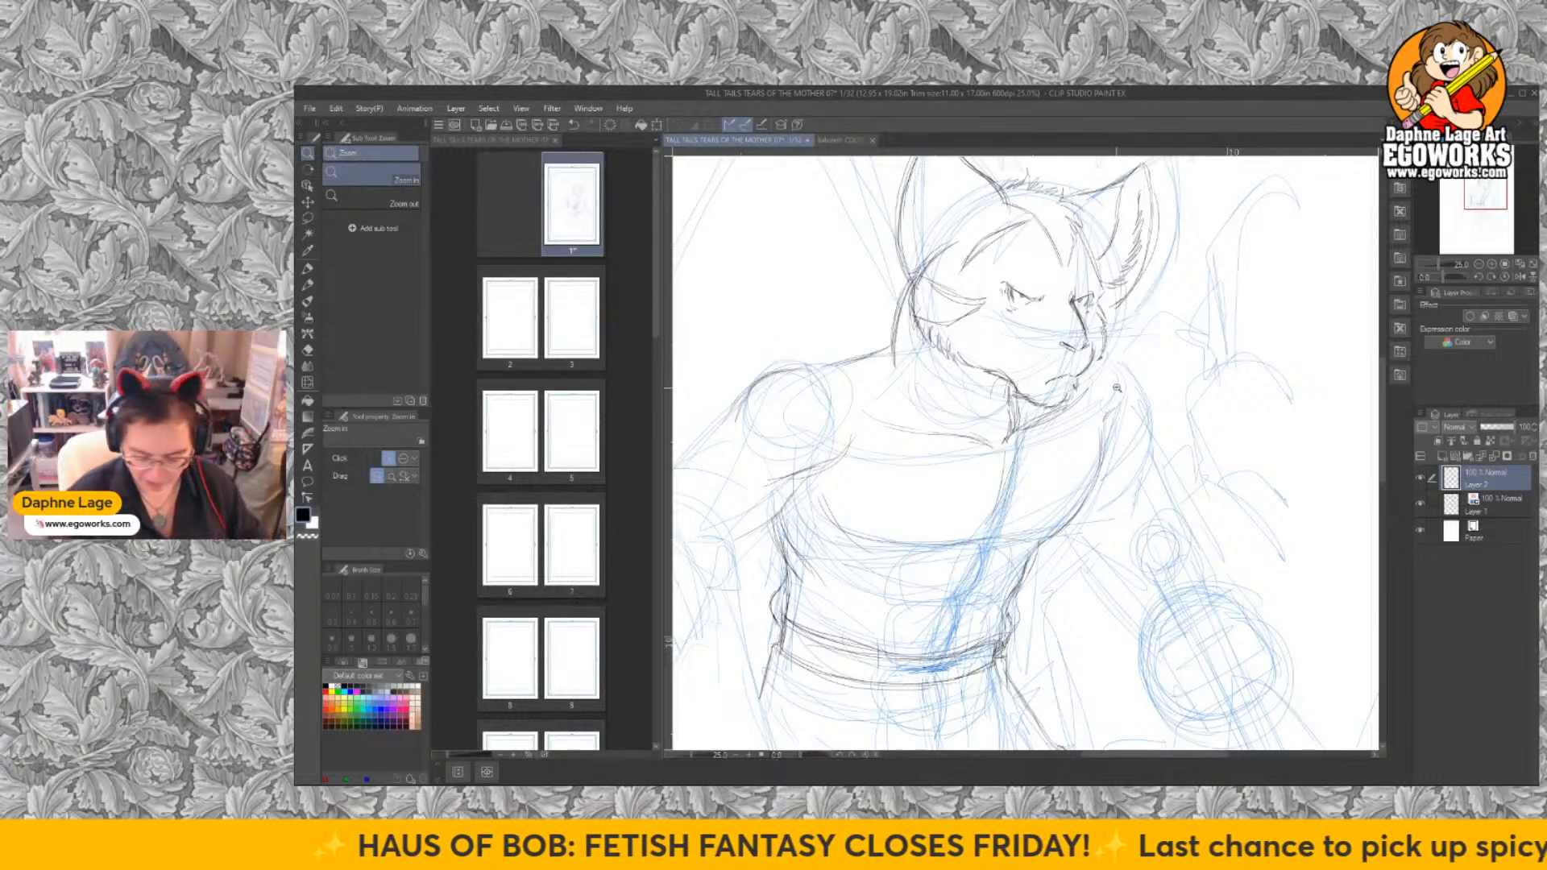
# Pencil the far shoulder's contour and both edges of the far arm down to the sword pommel.
pyautogui.press('p')
pyautogui.moveTo(1099, 359); pyautogui.dragTo(1134, 396)
pyautogui.moveTo(1136, 380); pyautogui.dragTo(1141, 430)
pyautogui.moveTo(1104, 356)
pyautogui.mouseDown()
pyautogui.moveTo(1165, 486)
pyautogui.moveTo(1172, 539)
pyautogui.mouseUp()
pyautogui.moveTo(1072, 514); pyautogui.dragTo(1124, 598)
pyautogui.moveTo(1089, 539); pyautogui.dragTo(1152, 620)
pyautogui.moveTo(1052, 509)
pyautogui.mouseDown()
pyautogui.moveTo(1120, 593)
pyautogui.moveTo(1065, 516)
pyautogui.moveTo(1087, 548)
pyautogui.mouseUp()
pyautogui.moveTo(1088, 558); pyautogui.dragTo(1138, 609)
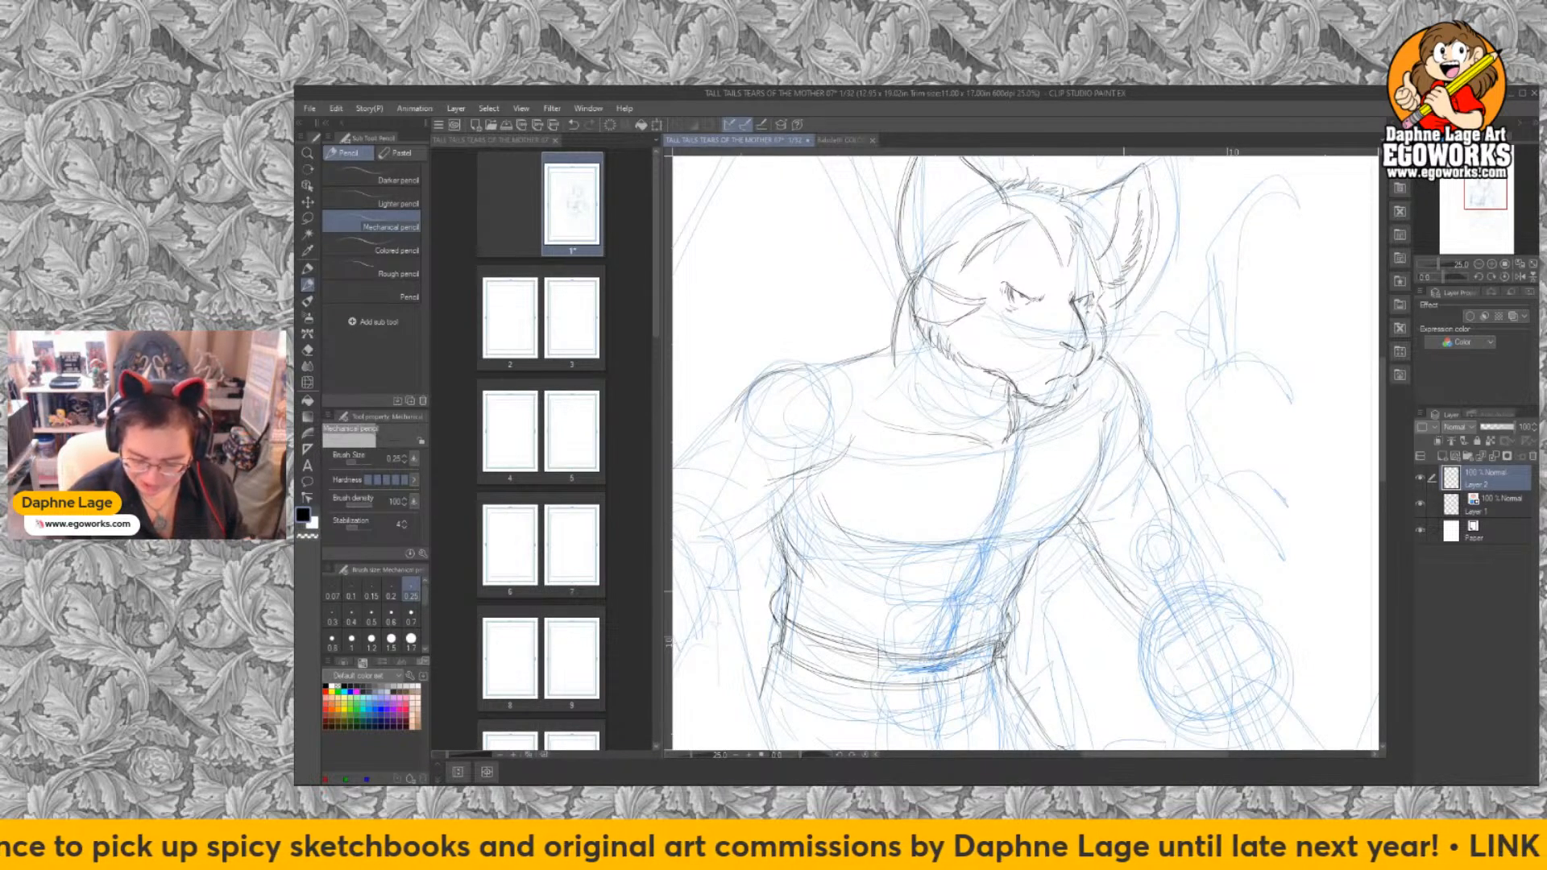
# Pencil the near upper arm's outer contour from the shoulder and its underside near the armpit.
pyautogui.moveTo(1066, 655); pyautogui.dragTo(1166, 621)
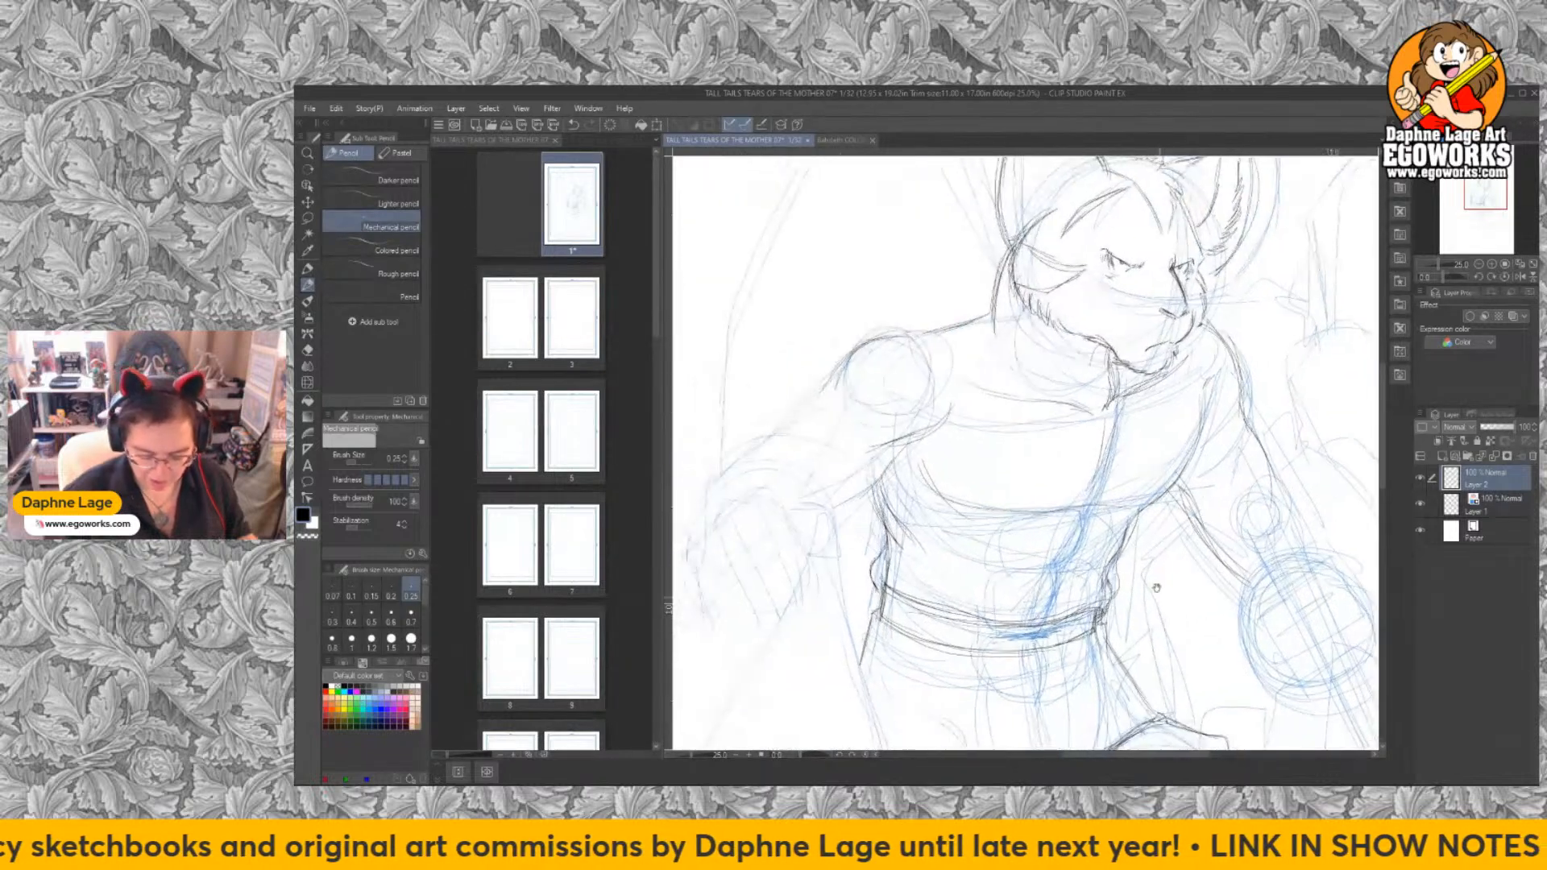
pyautogui.moveTo(838, 373)
pyautogui.mouseDown()
pyautogui.moveTo(778, 425)
pyautogui.moveTo(823, 388)
pyautogui.moveTo(759, 457)
pyautogui.mouseUp()
pyautogui.moveTo(778, 432); pyautogui.dragTo(763, 465)
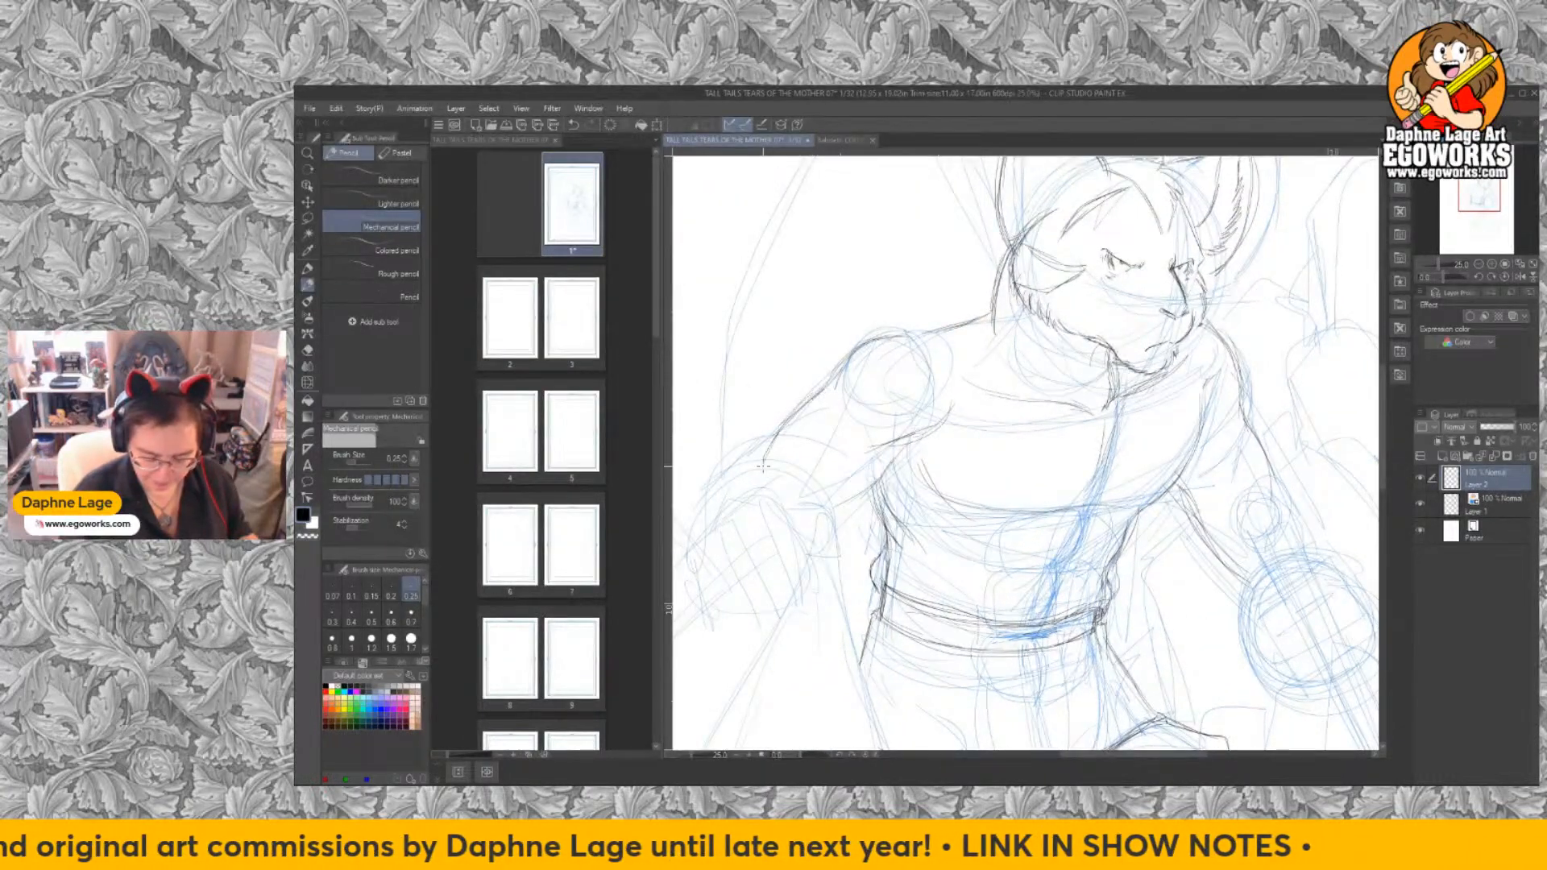
pyautogui.moveTo(897, 465); pyautogui.dragTo(832, 511)
# Pencil the thick collar wrapping under the jaw and the shoulder line running outward from it.
pyautogui.moveTo(1305, 677); pyautogui.dragTo(1232, 654)
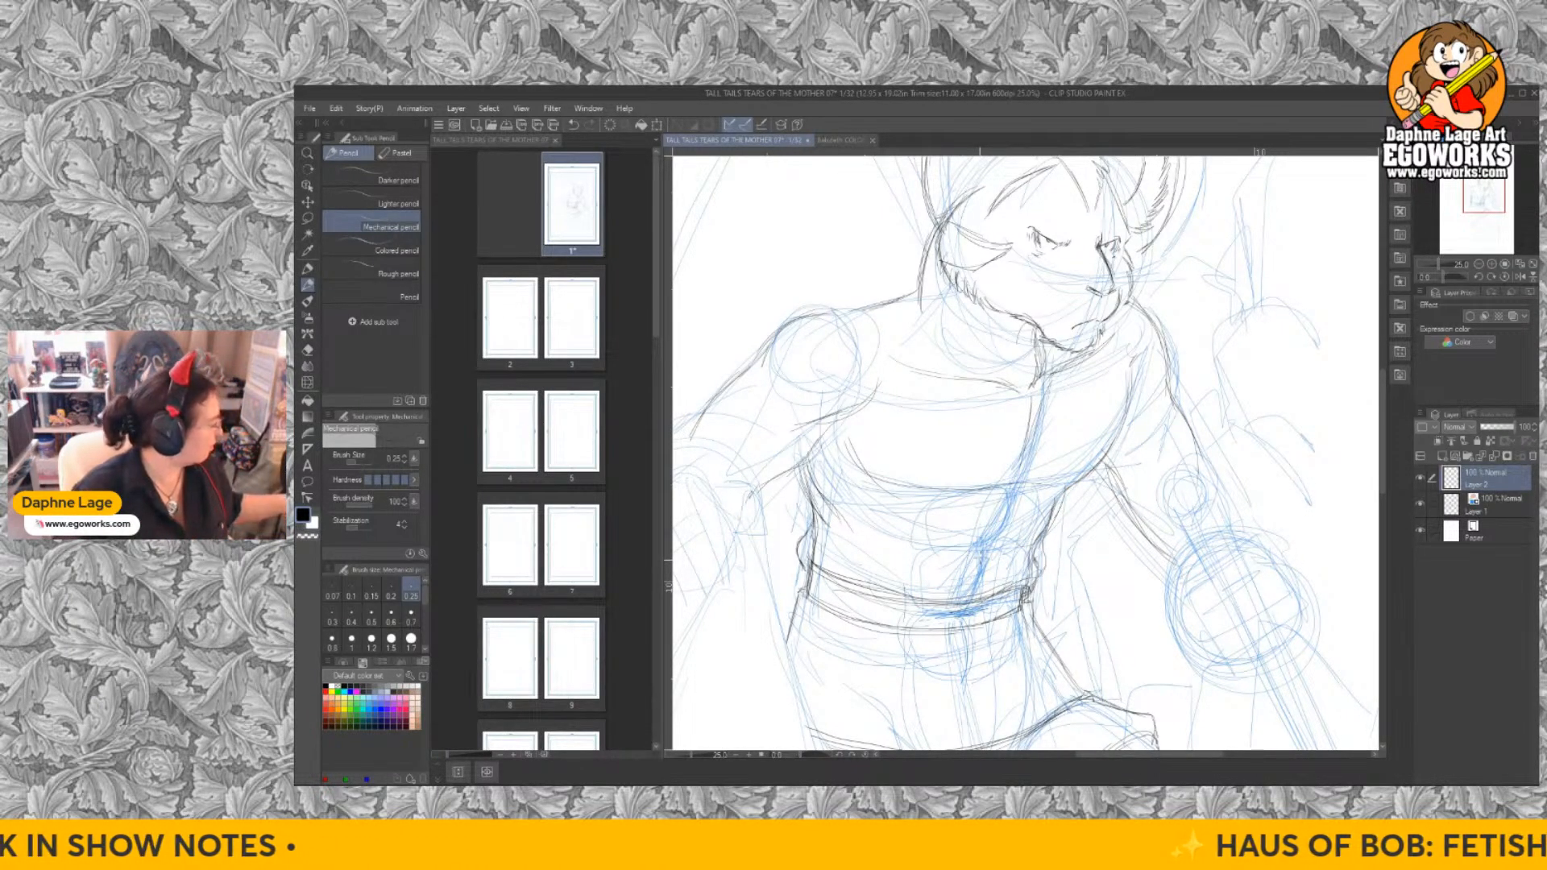
pyautogui.moveTo(917, 276)
pyautogui.mouseDown()
pyautogui.moveTo(880, 296)
pyautogui.moveTo(973, 368)
pyautogui.mouseUp()
pyautogui.moveTo(919, 308)
pyautogui.mouseDown()
pyautogui.moveTo(1006, 373)
pyautogui.moveTo(1045, 355)
pyautogui.moveTo(1011, 366)
pyautogui.moveTo(940, 323)
pyautogui.mouseUp()
pyautogui.moveTo(922, 267)
pyautogui.mouseDown()
pyautogui.moveTo(904, 303)
pyautogui.moveTo(946, 368)
pyautogui.moveTo(937, 314)
pyautogui.moveTo(1050, 345)
pyautogui.moveTo(1055, 368)
pyautogui.moveTo(1033, 393)
pyautogui.moveTo(964, 382)
pyautogui.moveTo(907, 288)
pyautogui.moveTo(906, 319)
pyautogui.moveTo(948, 367)
pyautogui.moveTo(984, 397)
pyautogui.moveTo(1024, 394)
pyautogui.mouseUp()
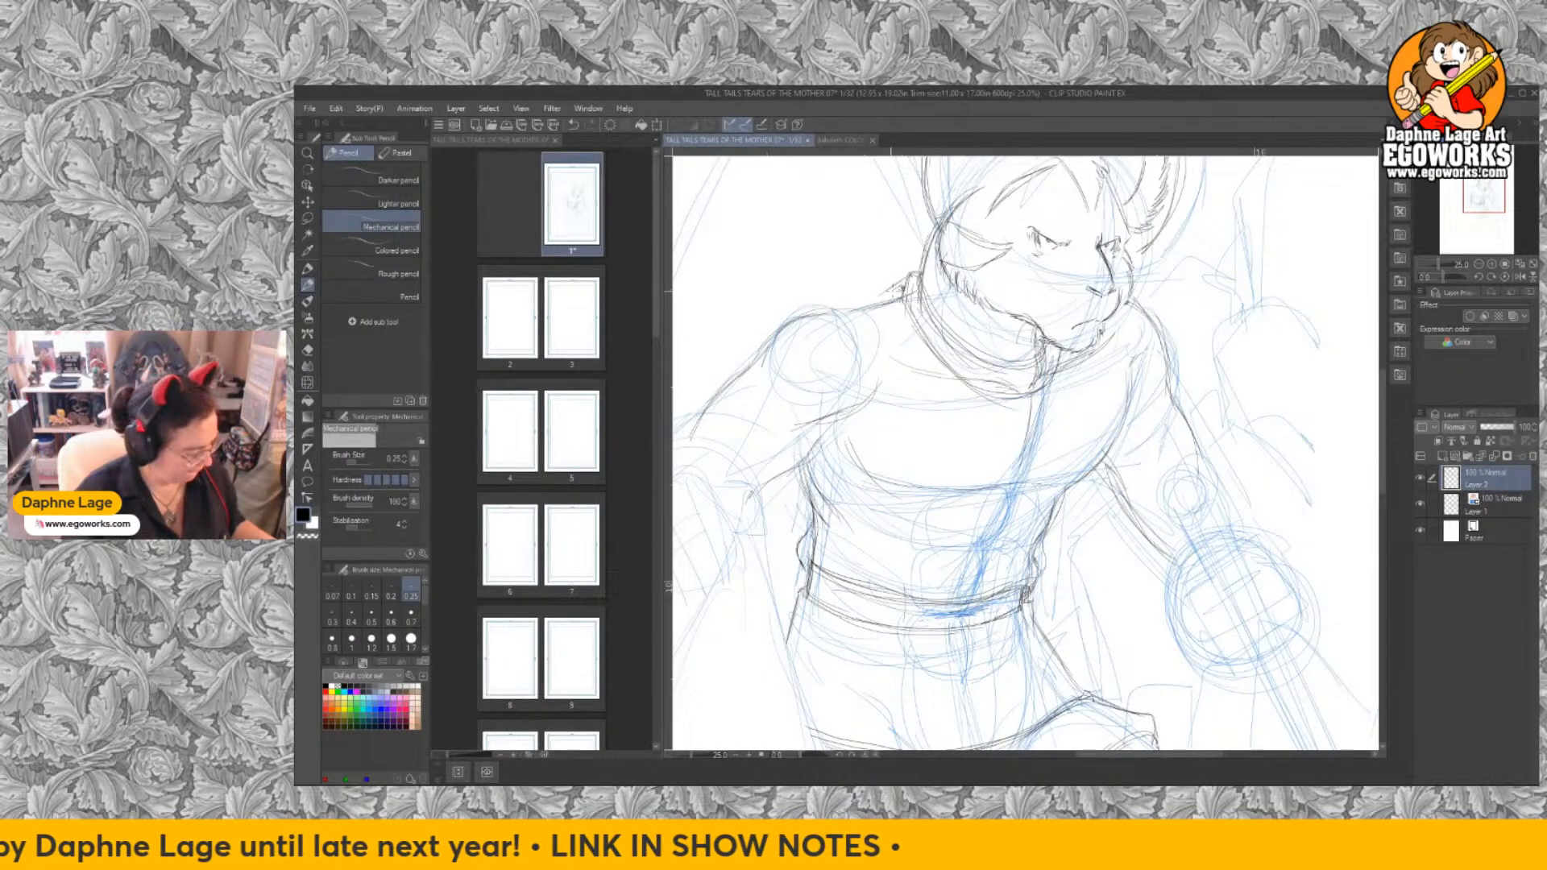
pyautogui.moveTo(902, 282); pyautogui.dragTo(841, 309)
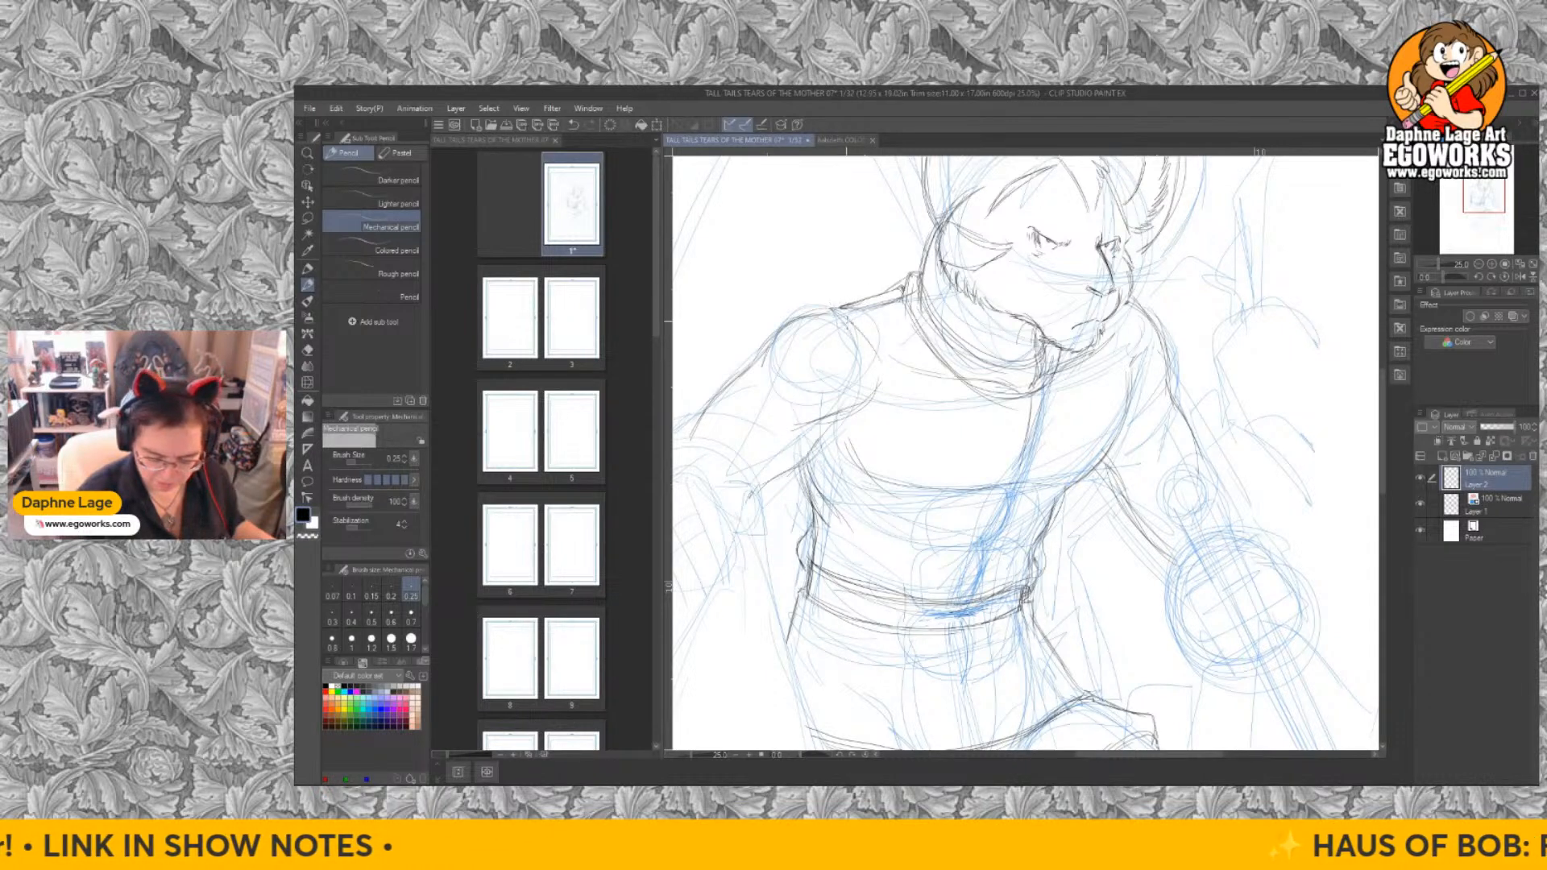
# Pencil the mantle's curved edge across the chest up to the far shoulder, plus the near shoulder cap's raised rim.
pyautogui.moveTo(848, 301)
pyautogui.mouseDown()
pyautogui.moveTo(824, 306)
pyautogui.moveTo(849, 304)
pyautogui.moveTo(926, 457)
pyautogui.mouseUp()
pyautogui.moveTo(884, 405); pyautogui.dragTo(999, 471)
pyautogui.moveTo(911, 439)
pyautogui.mouseDown()
pyautogui.moveTo(980, 461)
pyautogui.moveTo(1061, 444)
pyautogui.mouseUp()
pyautogui.moveTo(933, 471); pyautogui.dragTo(1092, 446)
pyautogui.moveTo(1138, 303); pyautogui.dragTo(1111, 422)
pyautogui.moveTo(1126, 367)
pyautogui.mouseDown()
pyautogui.moveTo(1046, 479)
pyautogui.moveTo(1087, 455)
pyautogui.mouseUp()
pyautogui.moveTo(1084, 447); pyautogui.dragTo(949, 477)
pyautogui.moveTo(956, 473)
pyautogui.mouseDown()
pyautogui.moveTo(884, 411)
pyautogui.moveTo(978, 485)
pyautogui.moveTo(1068, 470)
pyautogui.moveTo(1086, 449)
pyautogui.mouseUp()
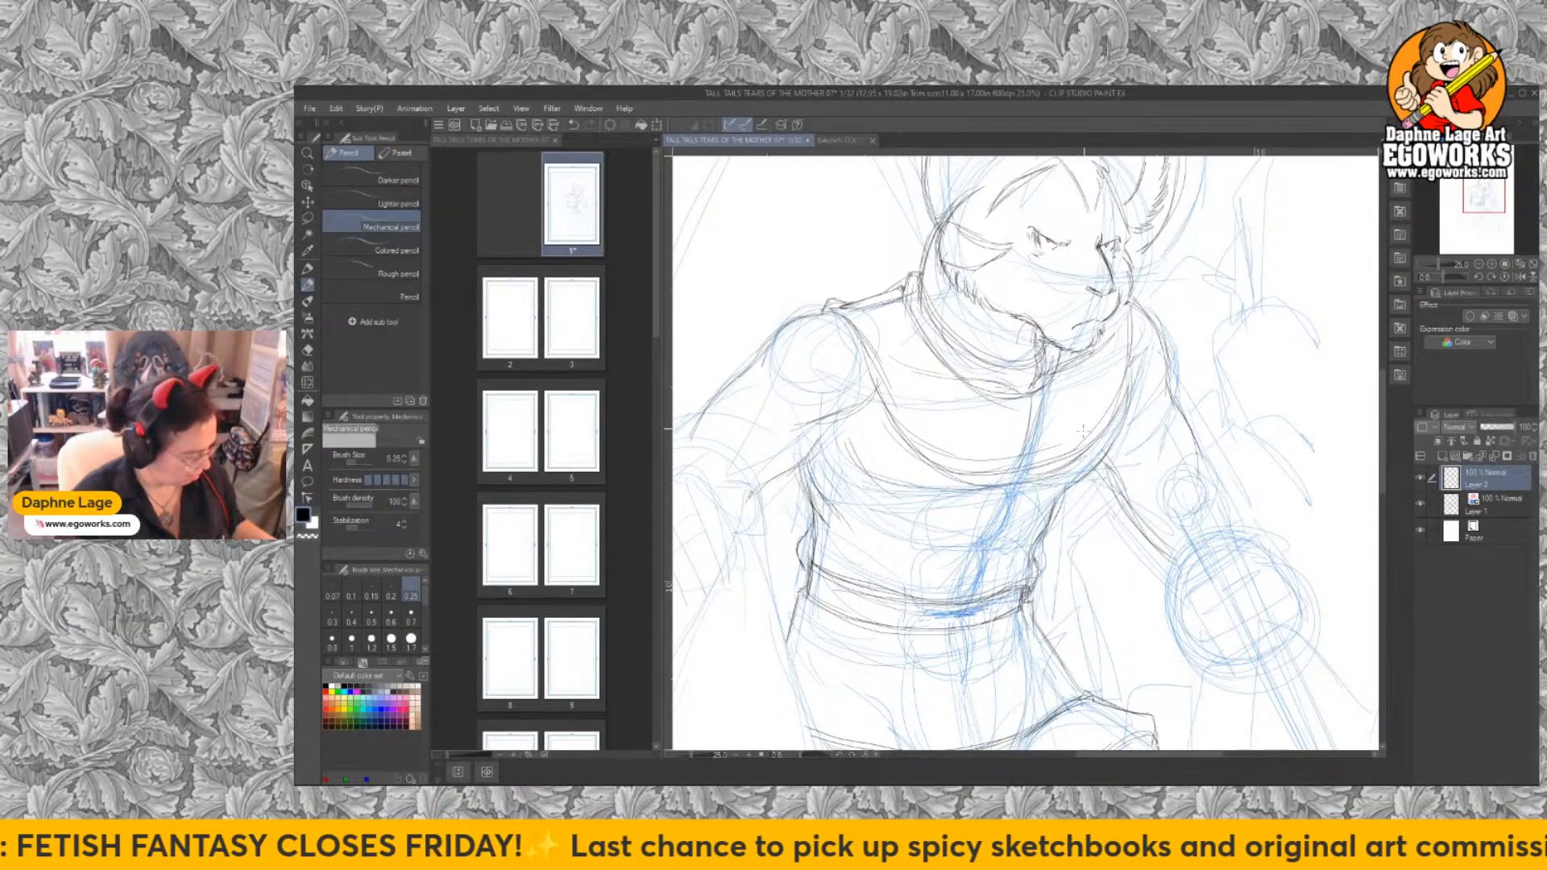
pyautogui.moveTo(1025, 400); pyautogui.dragTo(968, 491)
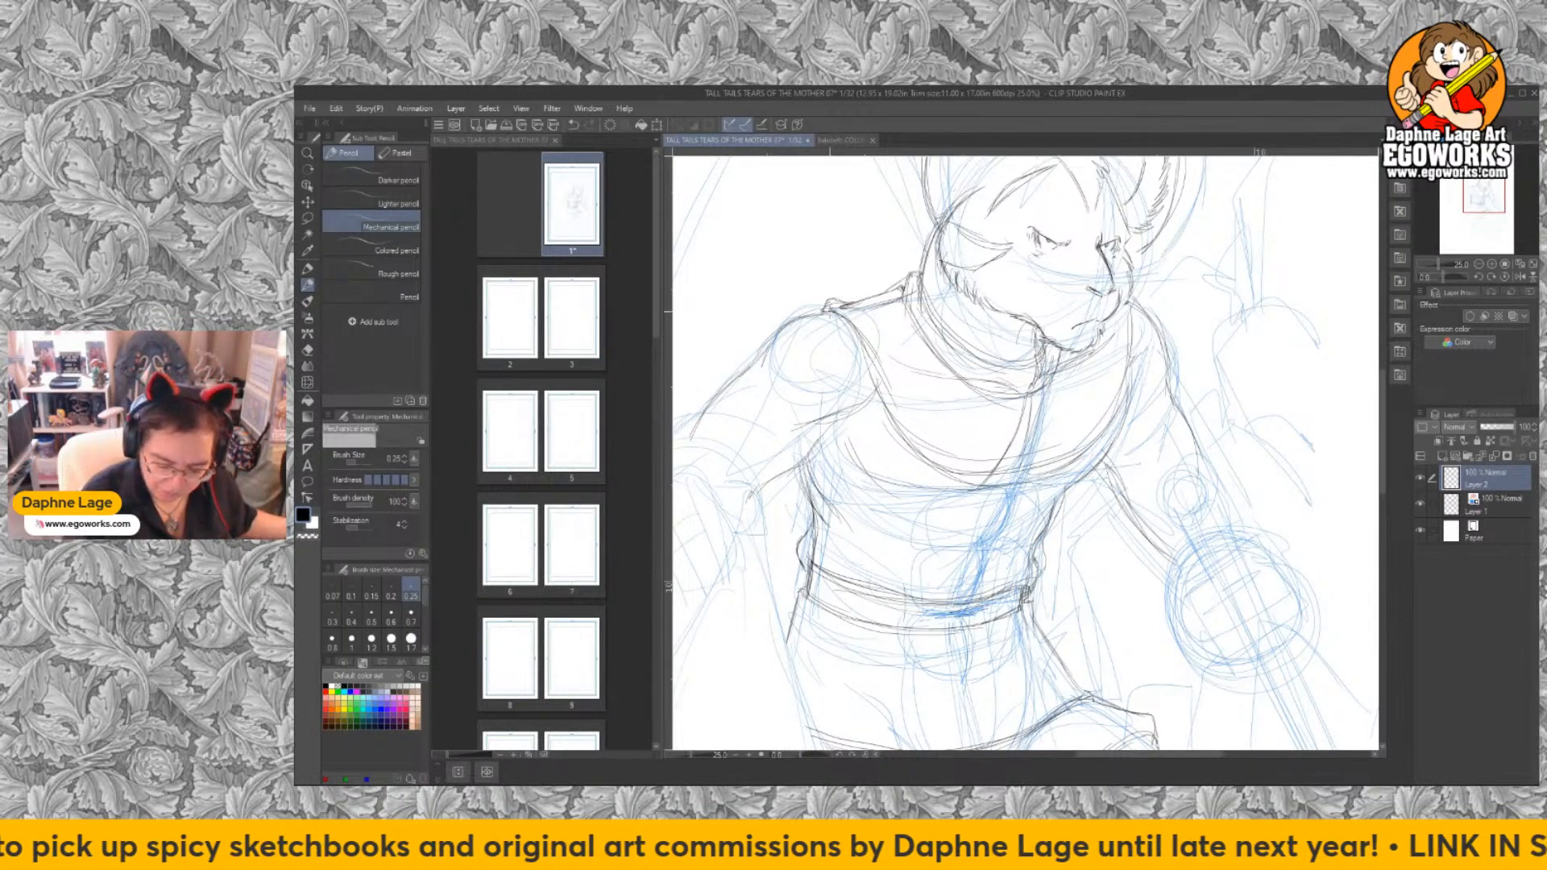
pyautogui.moveTo(819, 305)
pyautogui.mouseDown()
pyautogui.moveTo(765, 320)
pyautogui.moveTo(748, 361)
pyautogui.mouseUp()
pyautogui.moveTo(749, 354); pyautogui.dragTo(782, 329)
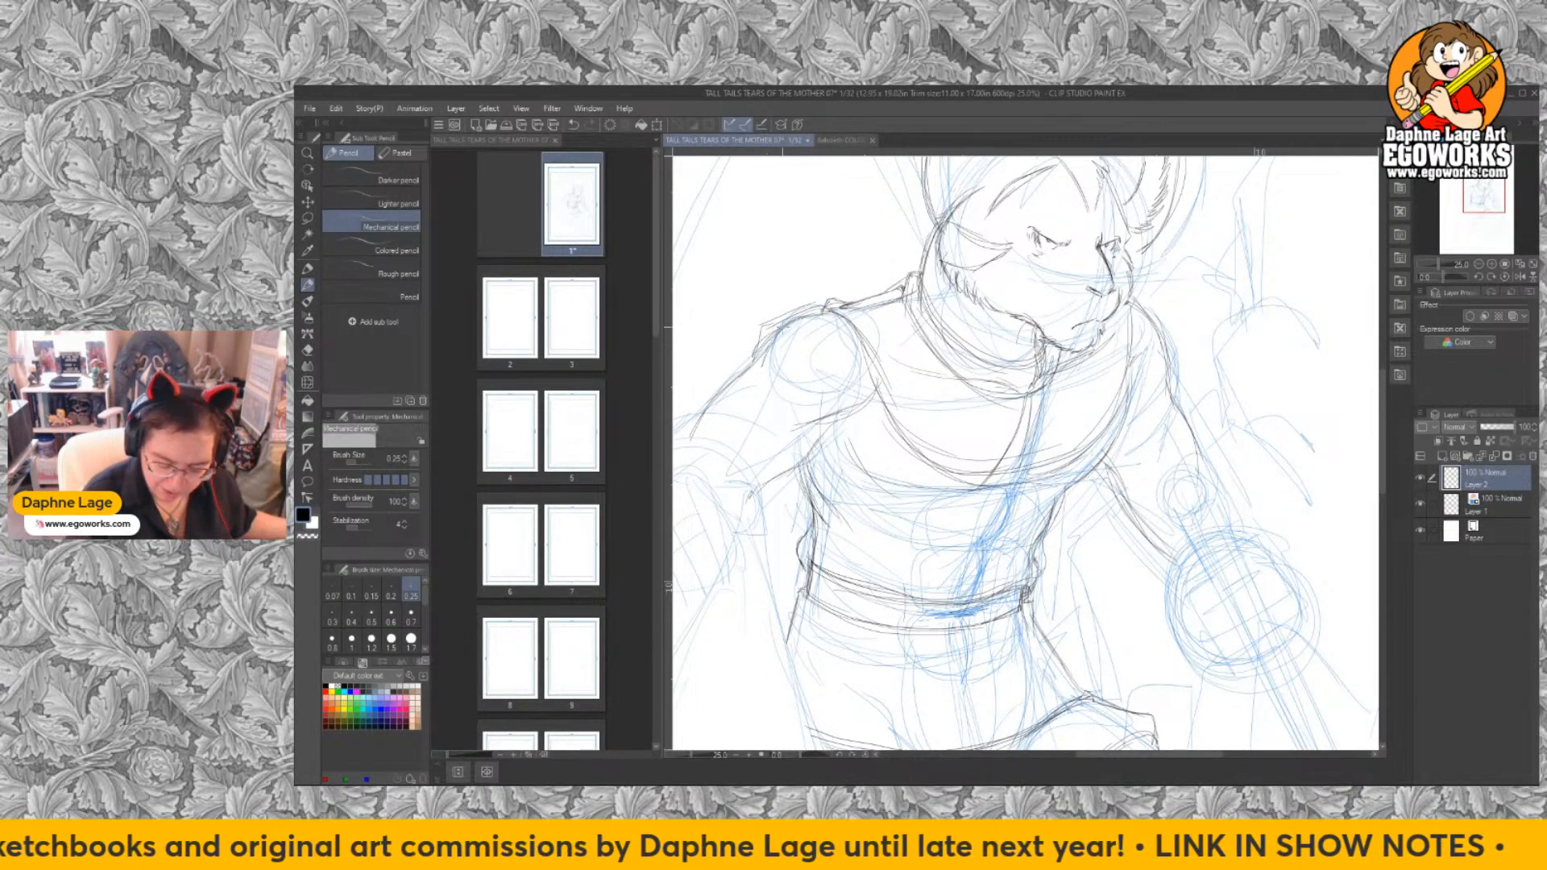
# Erase the mantle's near-side edge, then pencil its lower chest edge, angled front opening and heavier collar lines.
pyautogui.press('e')
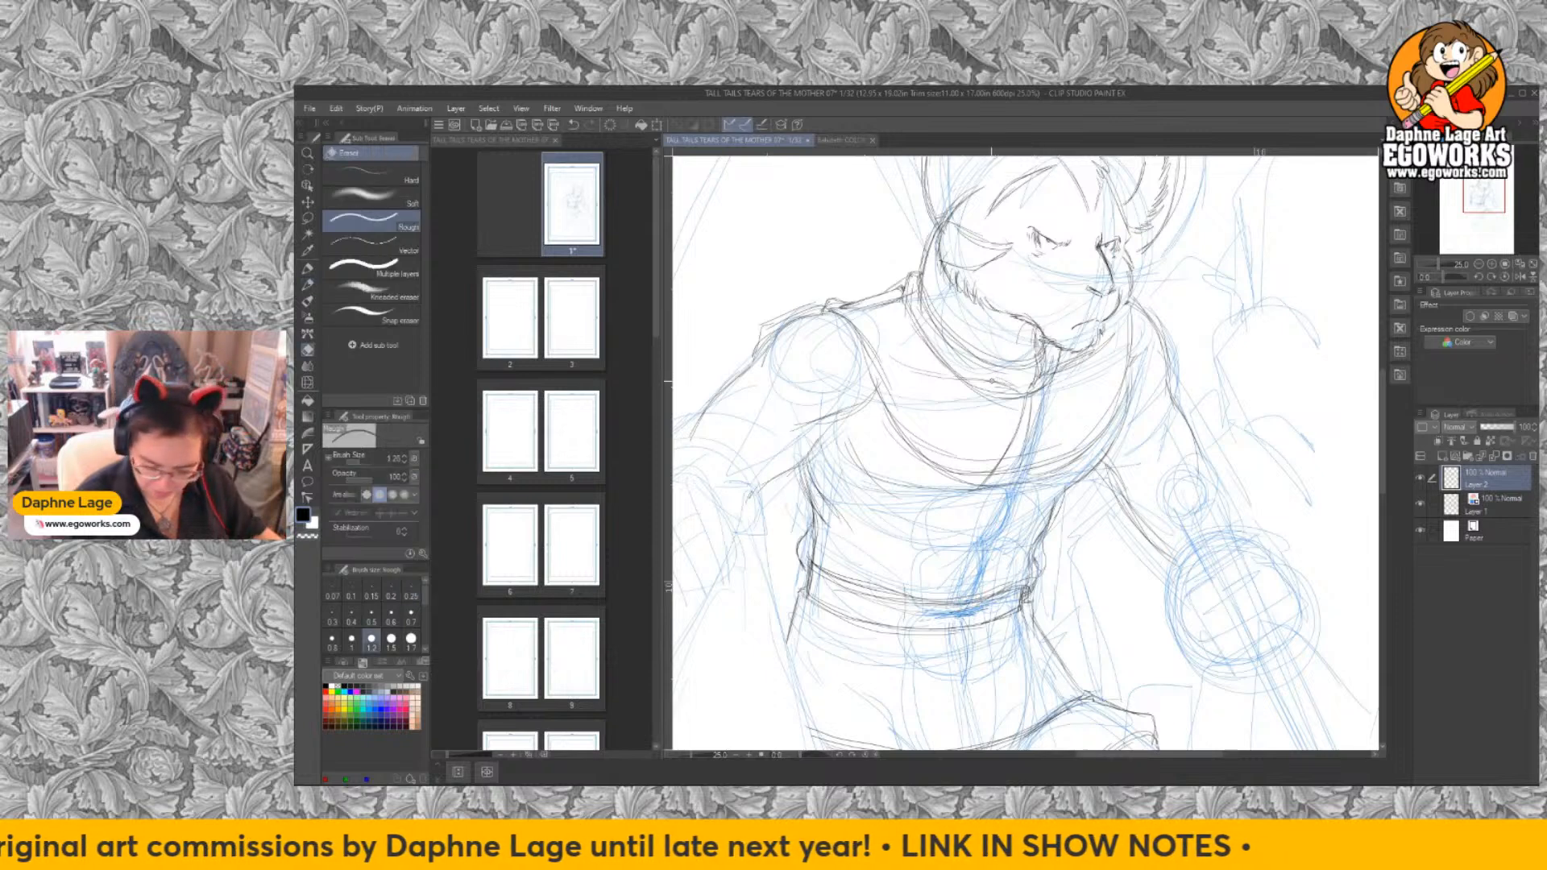
pyautogui.press(']')
pyautogui.moveTo(838, 313); pyautogui.dragTo(891, 420)
pyautogui.moveTo(872, 353)
pyautogui.mouseDown()
pyautogui.moveTo(922, 458)
pyautogui.moveTo(973, 468)
pyautogui.moveTo(967, 489)
pyautogui.moveTo(889, 427)
pyautogui.mouseUp()
pyautogui.press('p')
pyautogui.moveTo(825, 303)
pyautogui.mouseDown()
pyautogui.moveTo(761, 326)
pyautogui.moveTo(756, 356)
pyautogui.moveTo(927, 495)
pyautogui.moveTo(979, 496)
pyautogui.moveTo(1007, 448)
pyautogui.moveTo(978, 496)
pyautogui.mouseUp()
pyautogui.moveTo(1014, 415); pyautogui.dragTo(971, 501)
pyautogui.moveTo(1007, 352); pyautogui.dragTo(939, 398)
pyautogui.moveTo(939, 359)
pyautogui.mouseDown()
pyautogui.moveTo(898, 299)
pyautogui.moveTo(974, 360)
pyautogui.moveTo(1035, 355)
pyautogui.moveTo(1018, 398)
pyautogui.moveTo(934, 352)
pyautogui.mouseUp()
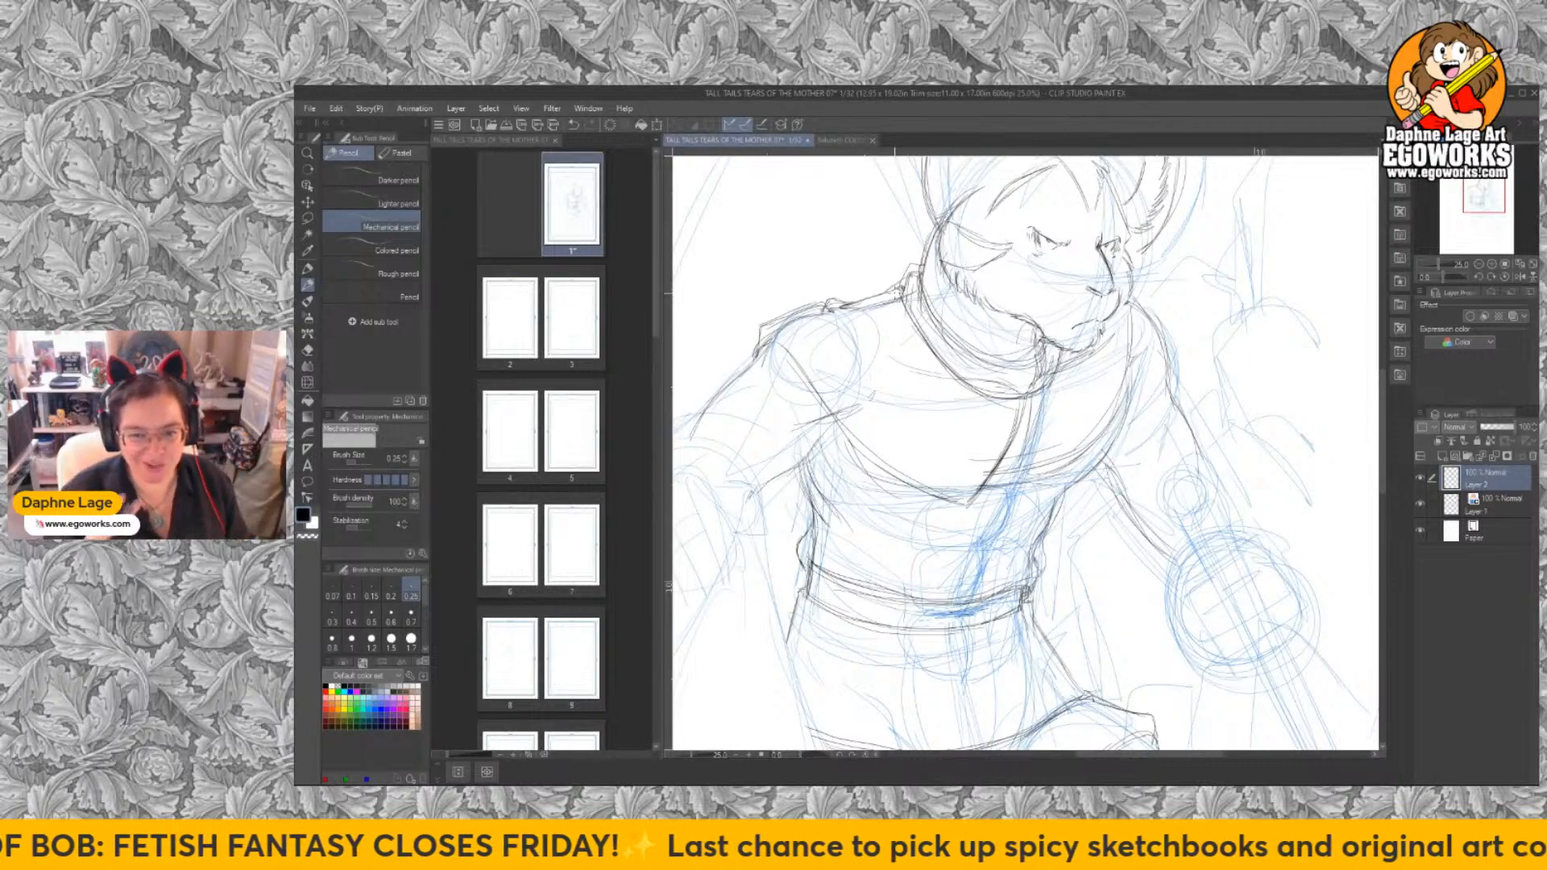
# Pencil the seam on the near shoulder, then strengthen the collar's outer edge with a 0.20 pencil.
pyautogui.moveTo(836, 318); pyautogui.dragTo(897, 400)
pyautogui.moveTo(860, 348); pyautogui.dragTo(890, 398)
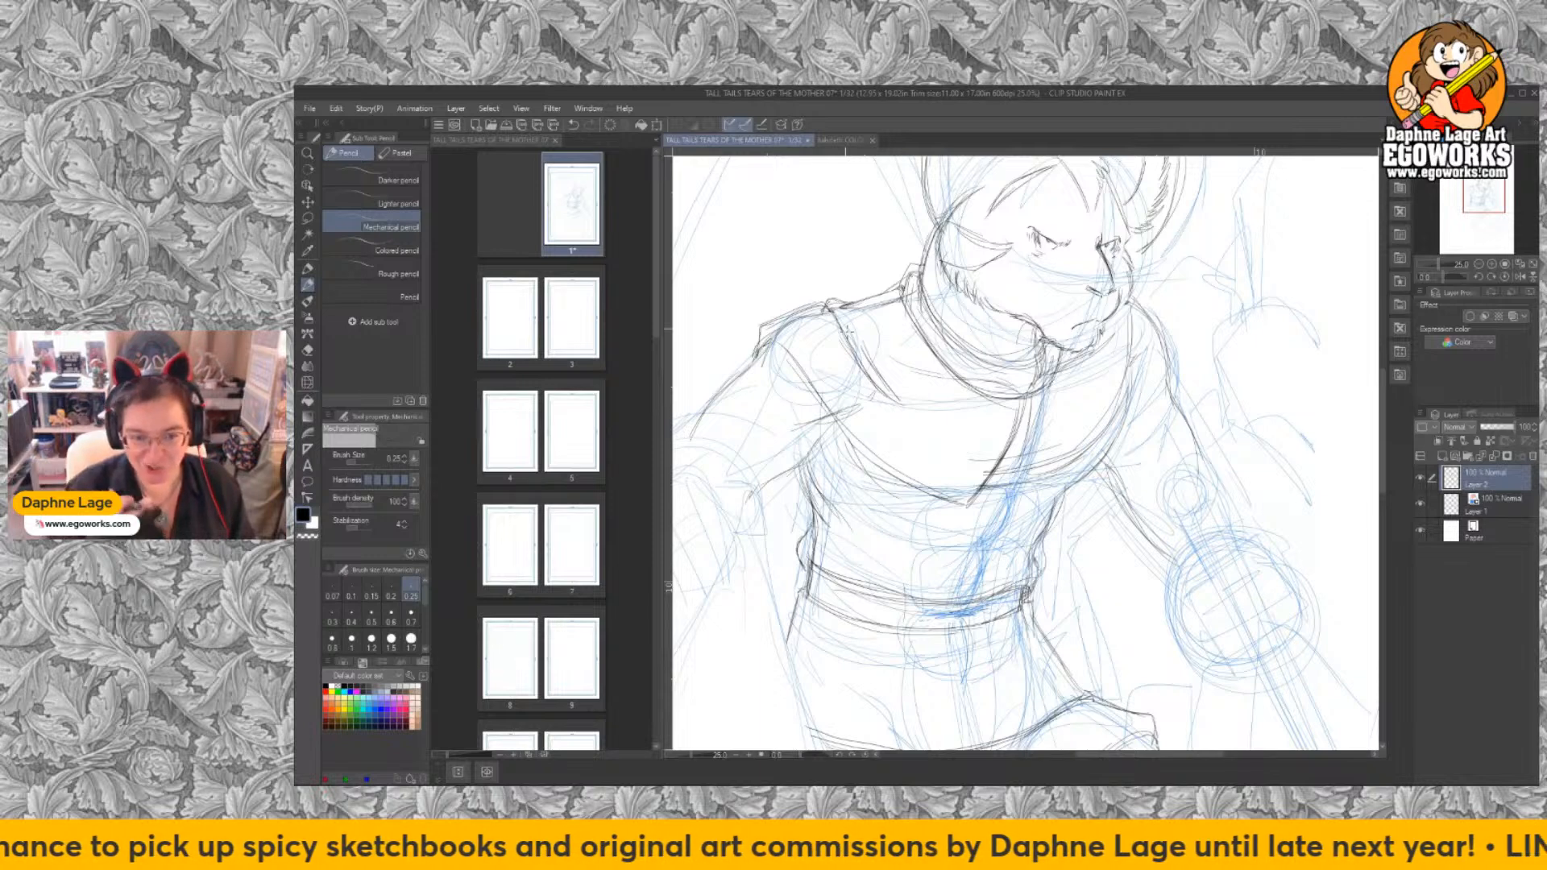
pyautogui.press('[')
pyautogui.moveTo(901, 304); pyautogui.dragTo(916, 372)
pyautogui.moveTo(903, 299); pyautogui.dragTo(948, 398)
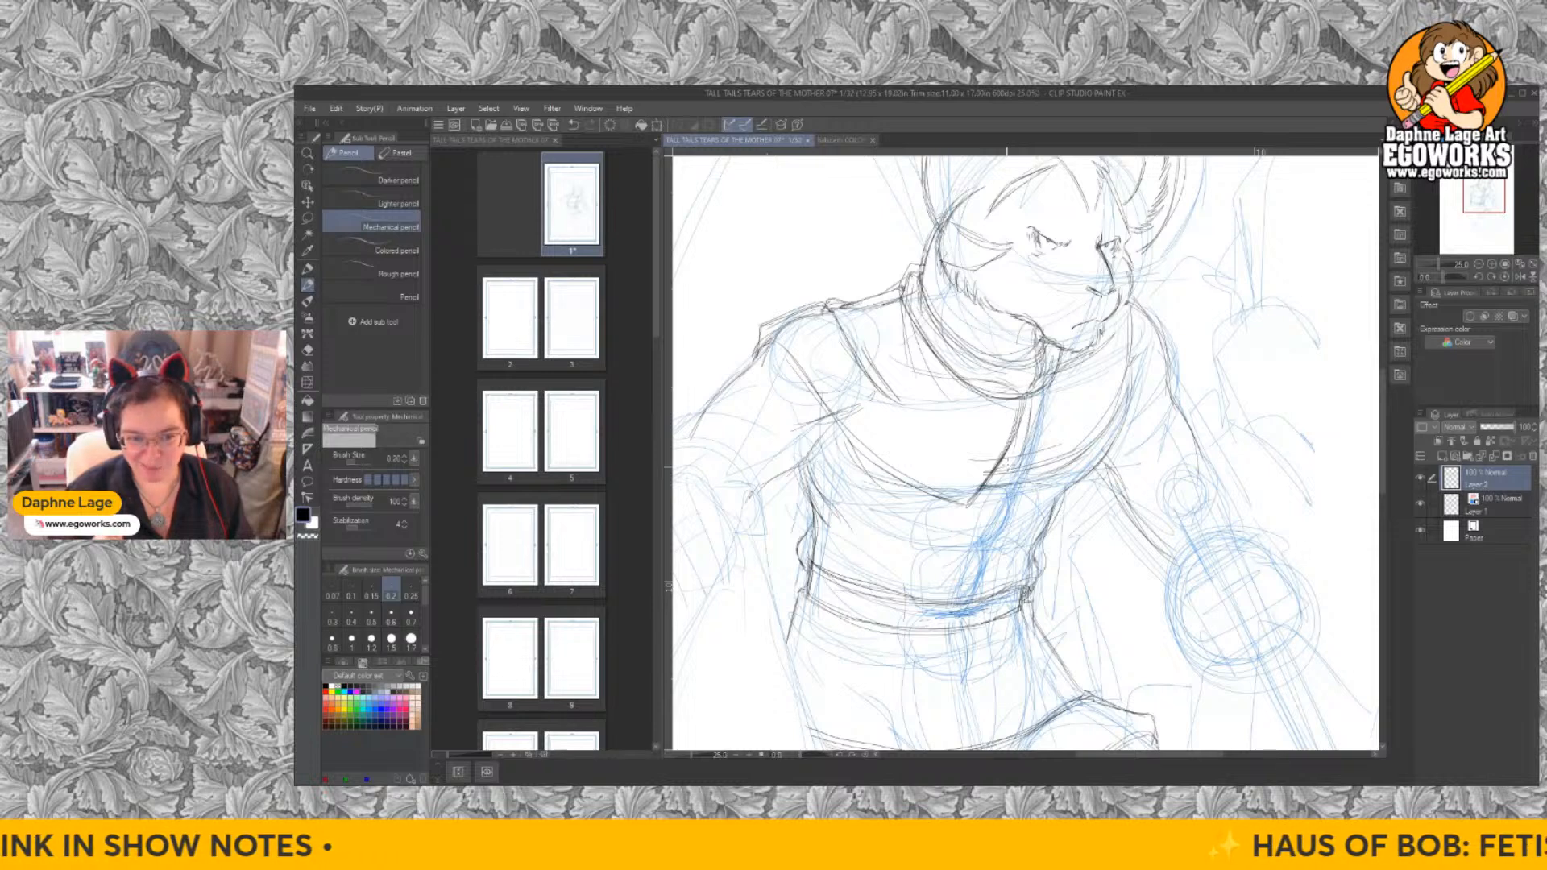
# Pencil the far side of the mantle's front opening and the start of its far lower edge.
pyautogui.moveTo(1034, 403); pyautogui.dragTo(1051, 493)
pyautogui.moveTo(1118, 439); pyautogui.dragTo(1050, 502)
pyautogui.moveTo(1026, 401); pyautogui.dragTo(1043, 460)
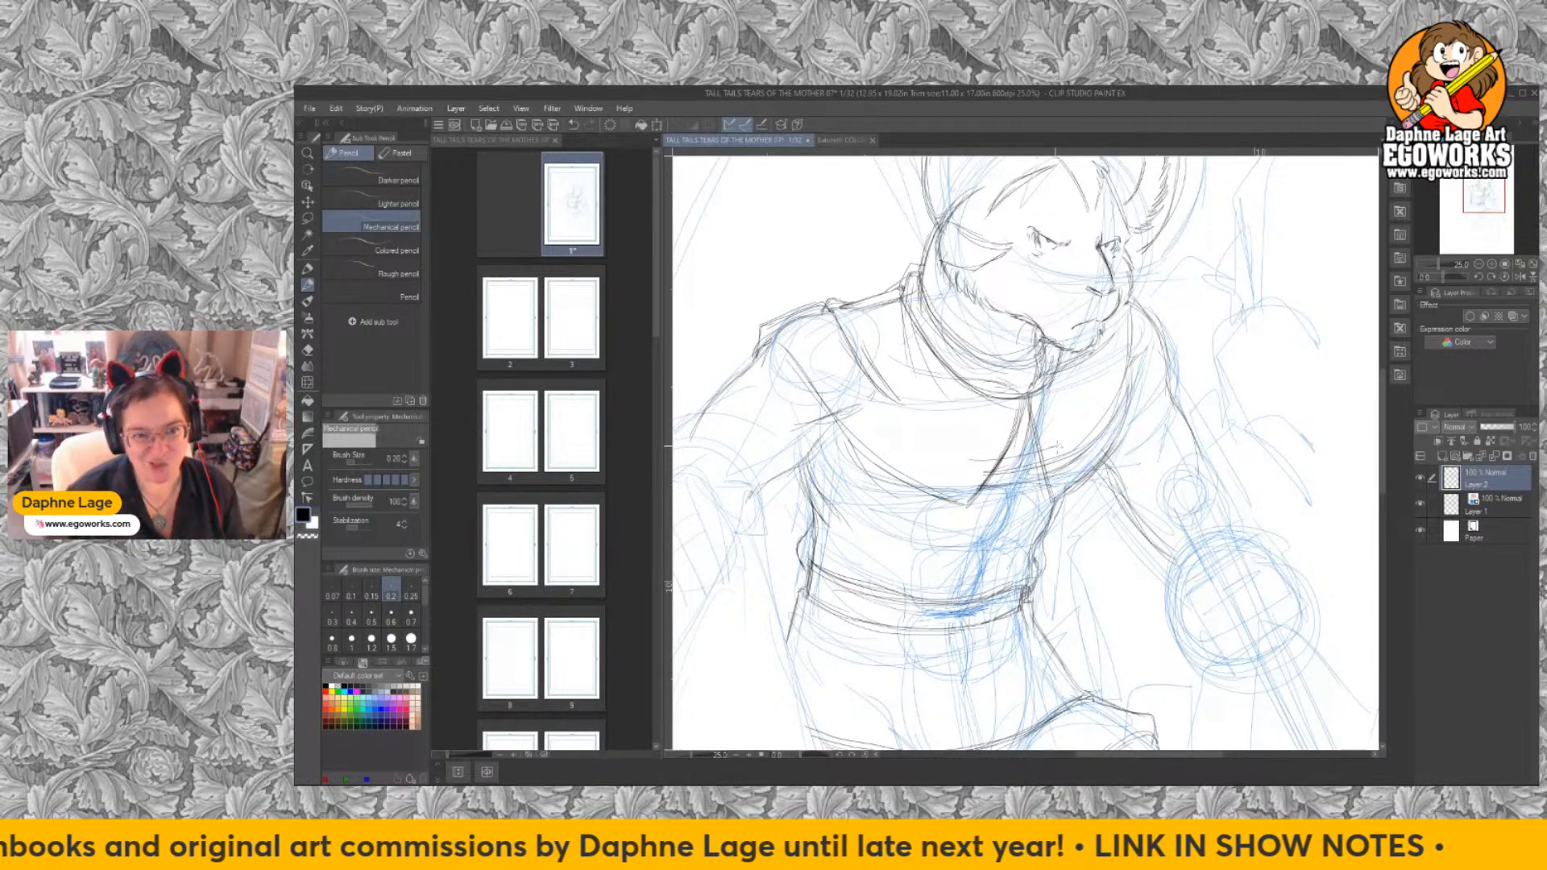
pyautogui.moveTo(1029, 396)
pyautogui.mouseDown()
pyautogui.moveTo(1046, 465)
pyautogui.moveTo(1118, 451)
pyautogui.moveTo(1138, 406)
pyautogui.mouseUp()
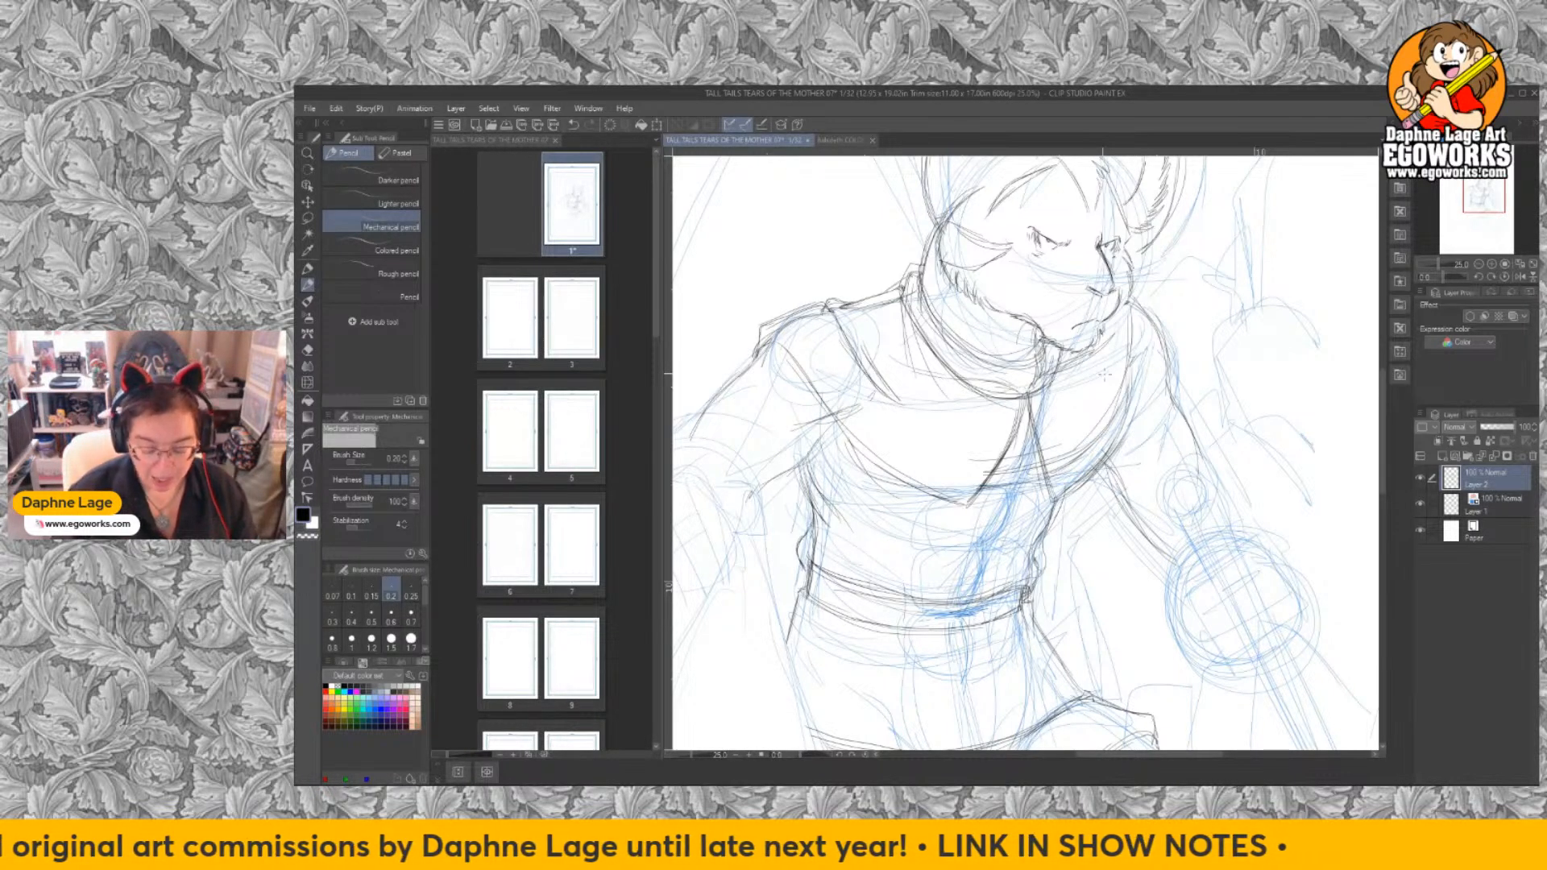
pyautogui.moveTo(1092, 469)
pyautogui.mouseDown()
pyautogui.moveTo(1164, 379)
pyautogui.moveTo(1098, 475)
pyautogui.mouseUp()
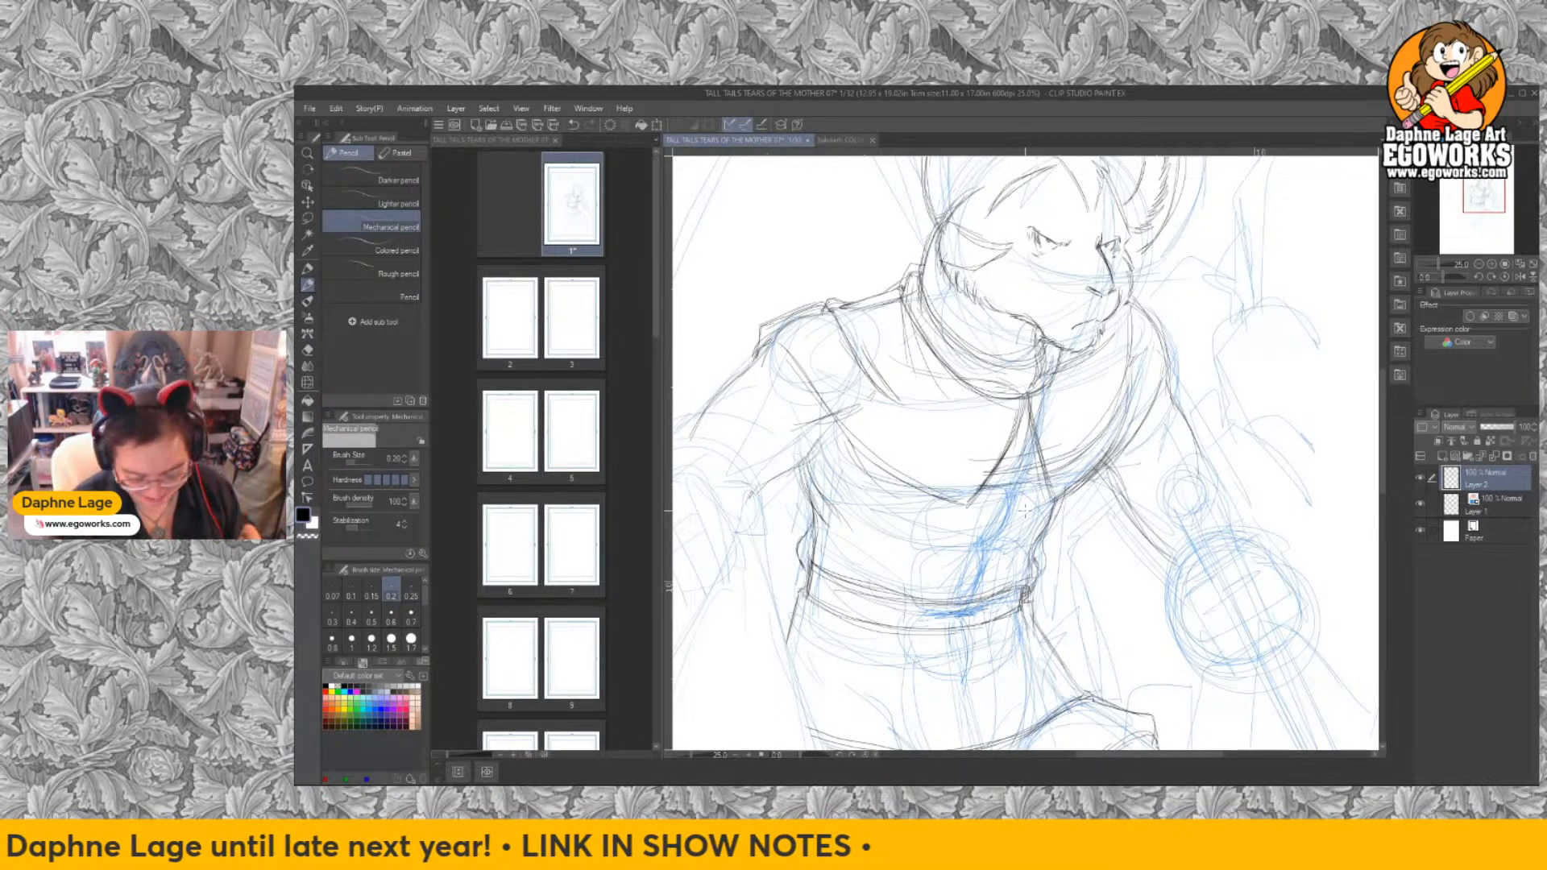
# Pencil the mantle's outer contour over the far shoulder and reinforce its curve down toward the armpit.
pyautogui.moveTo(1113, 452)
pyautogui.mouseDown()
pyautogui.moveTo(1165, 367)
pyautogui.moveTo(1162, 393)
pyautogui.mouseUp()
pyautogui.moveTo(1107, 326); pyautogui.dragTo(1150, 303)
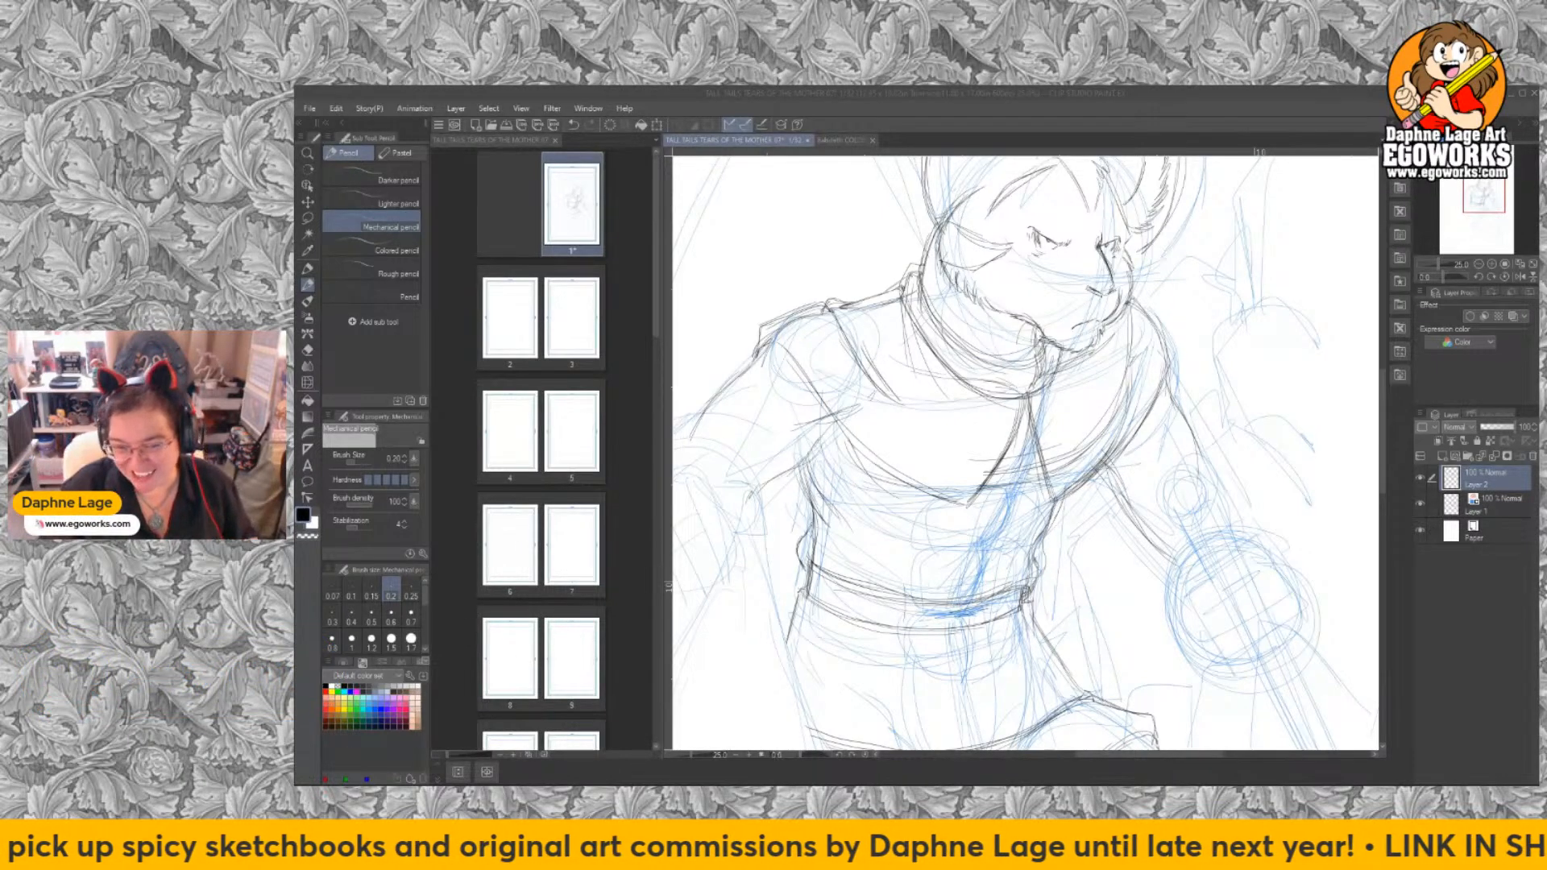
pyautogui.click(1060, 501)
pyautogui.moveTo(1122, 456)
pyautogui.mouseDown()
pyautogui.moveTo(1172, 377)
pyautogui.moveTo(1148, 427)
pyautogui.mouseUp()
pyautogui.moveTo(1142, 307)
pyautogui.mouseDown()
pyautogui.moveTo(1185, 357)
pyautogui.moveTo(1103, 467)
pyautogui.mouseUp()
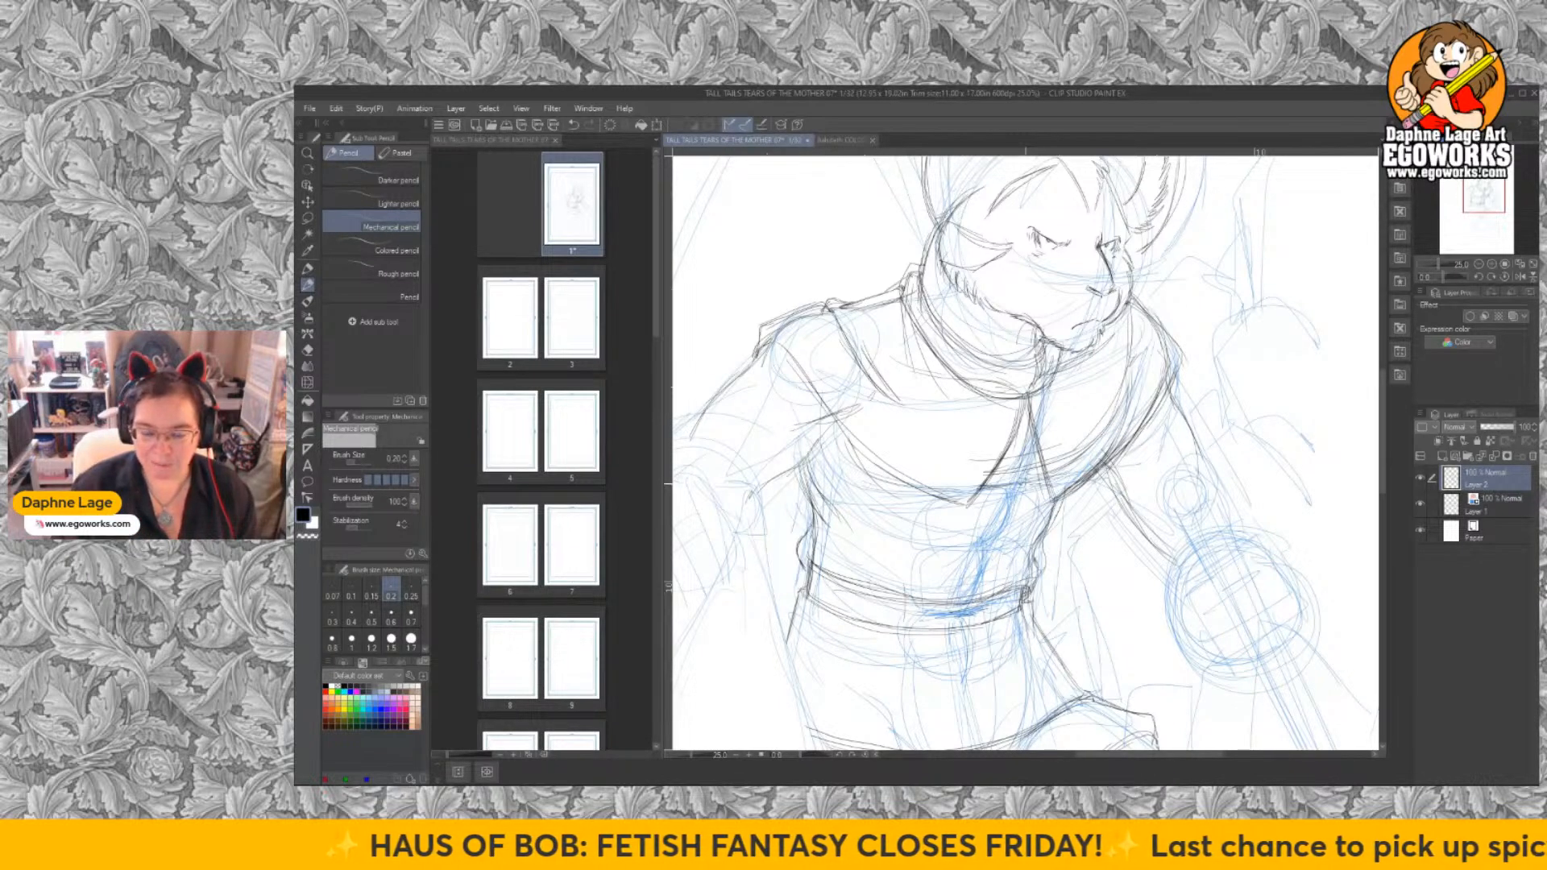
# Darken the near edge of the mantle's front opening and pencil shirt folds along the near side of the torso.
pyautogui.moveTo(1022, 401)
pyautogui.mouseDown()
pyautogui.moveTo(974, 491)
pyautogui.moveTo(989, 473)
pyautogui.mouseUp()
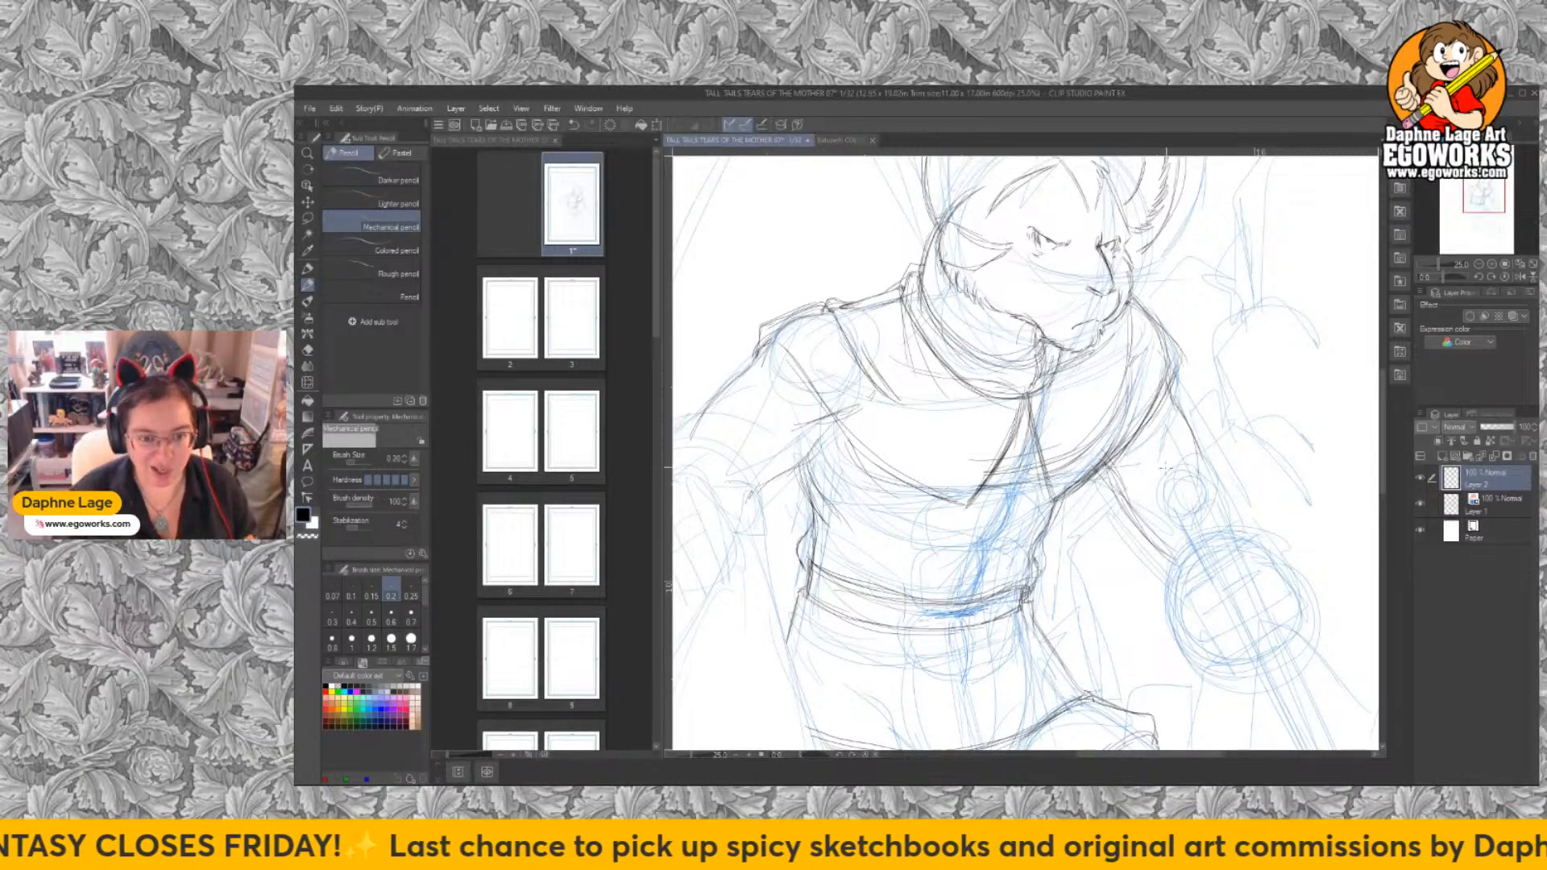
pyautogui.moveTo(1231, 534)
pyautogui.mouseDown()
pyautogui.moveTo(1202, 442)
pyautogui.moveTo(1268, 514)
pyautogui.mouseUp()
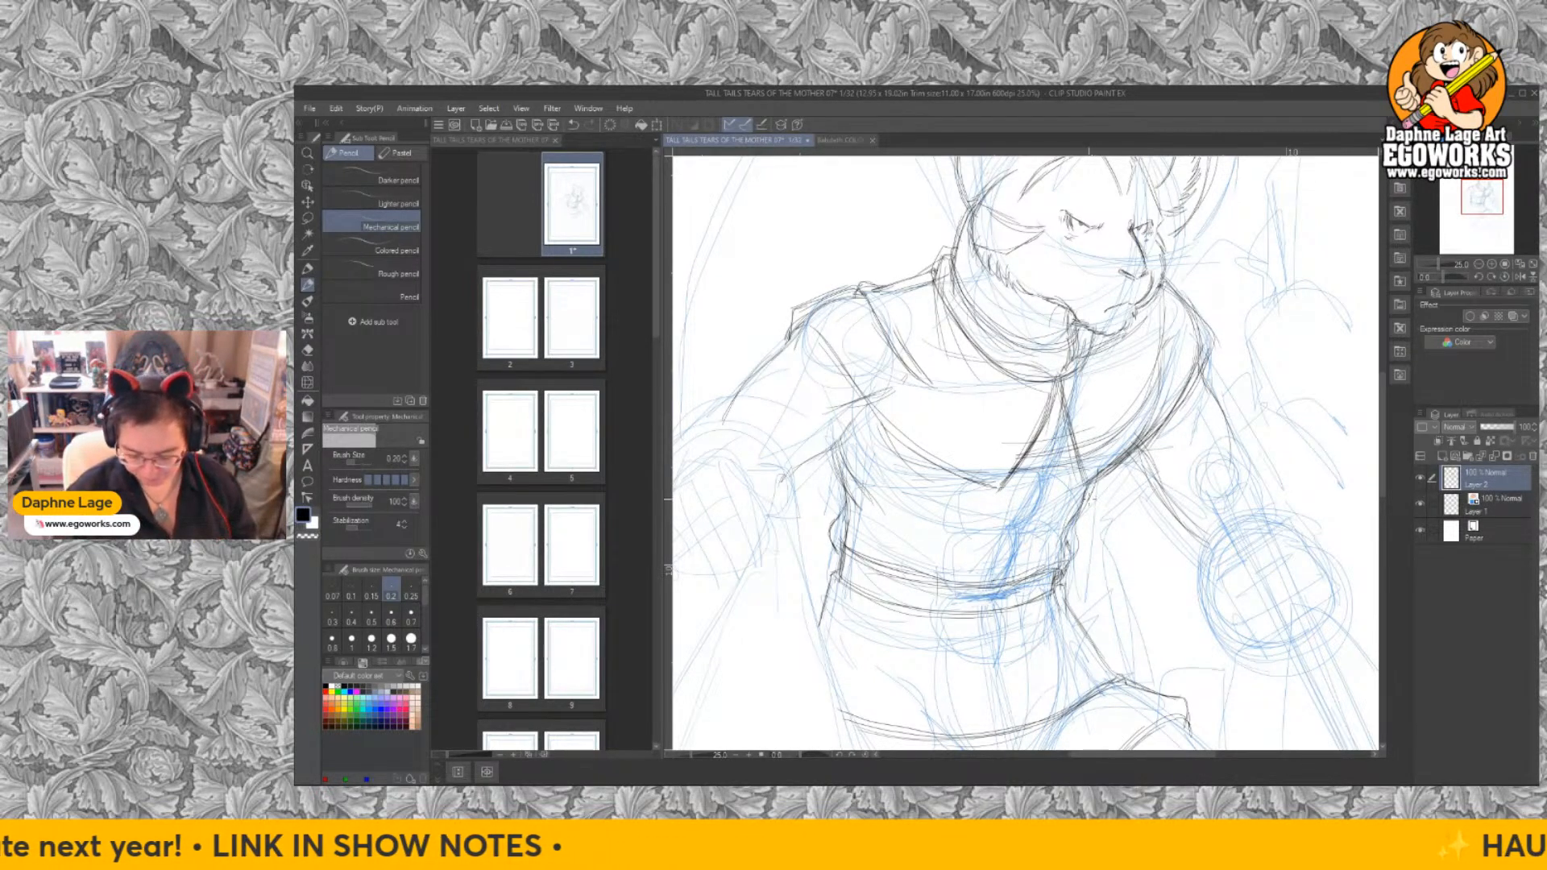
pyautogui.moveTo(1085, 503)
pyautogui.mouseDown()
pyautogui.moveTo(1062, 580)
pyautogui.moveTo(989, 585)
pyautogui.moveTo(839, 546)
pyautogui.moveTo(831, 524)
pyautogui.mouseUp()
pyautogui.moveTo(829, 465); pyautogui.dragTo(845, 502)
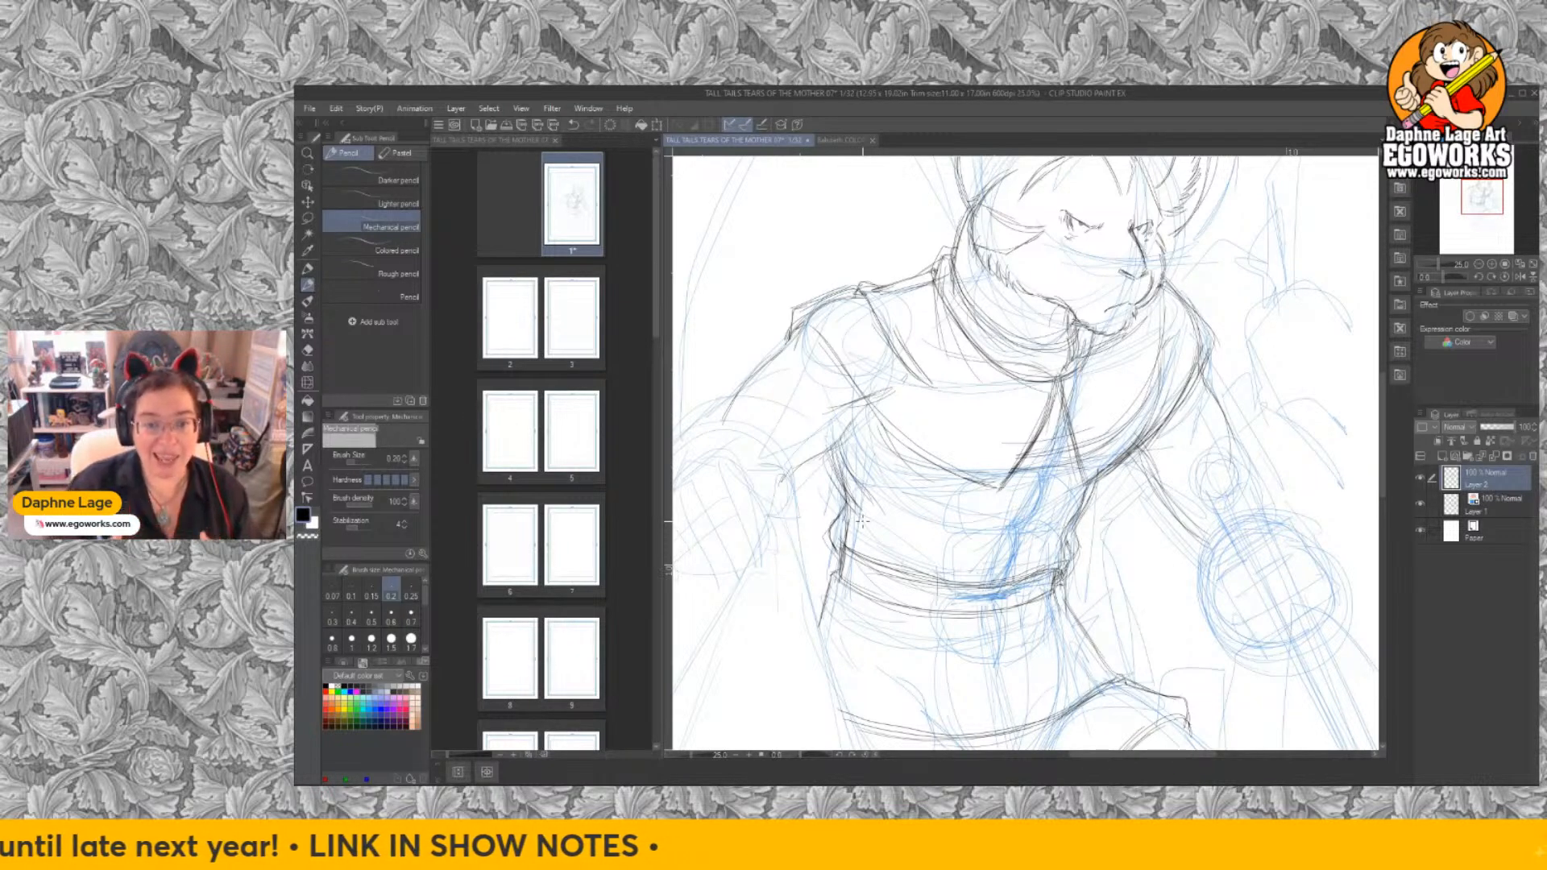
# Pencil the first diamond-shaped mail links inside the mantle's front opening.
pyautogui.moveTo(1083, 559); pyautogui.dragTo(1147, 600)
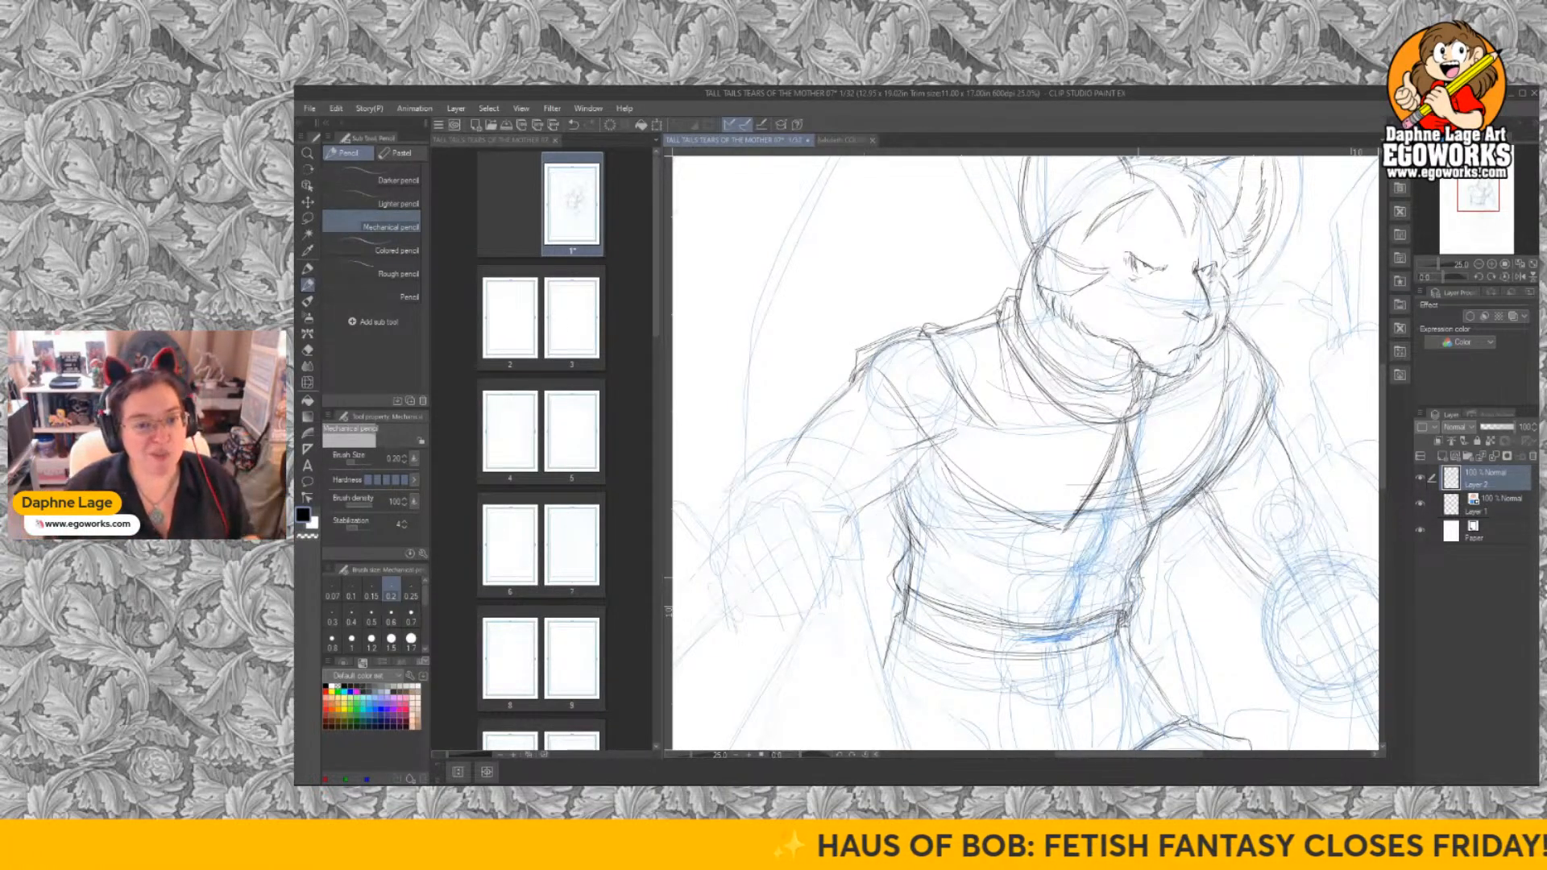
pyautogui.moveTo(1282, 572); pyautogui.dragTo(1224, 509)
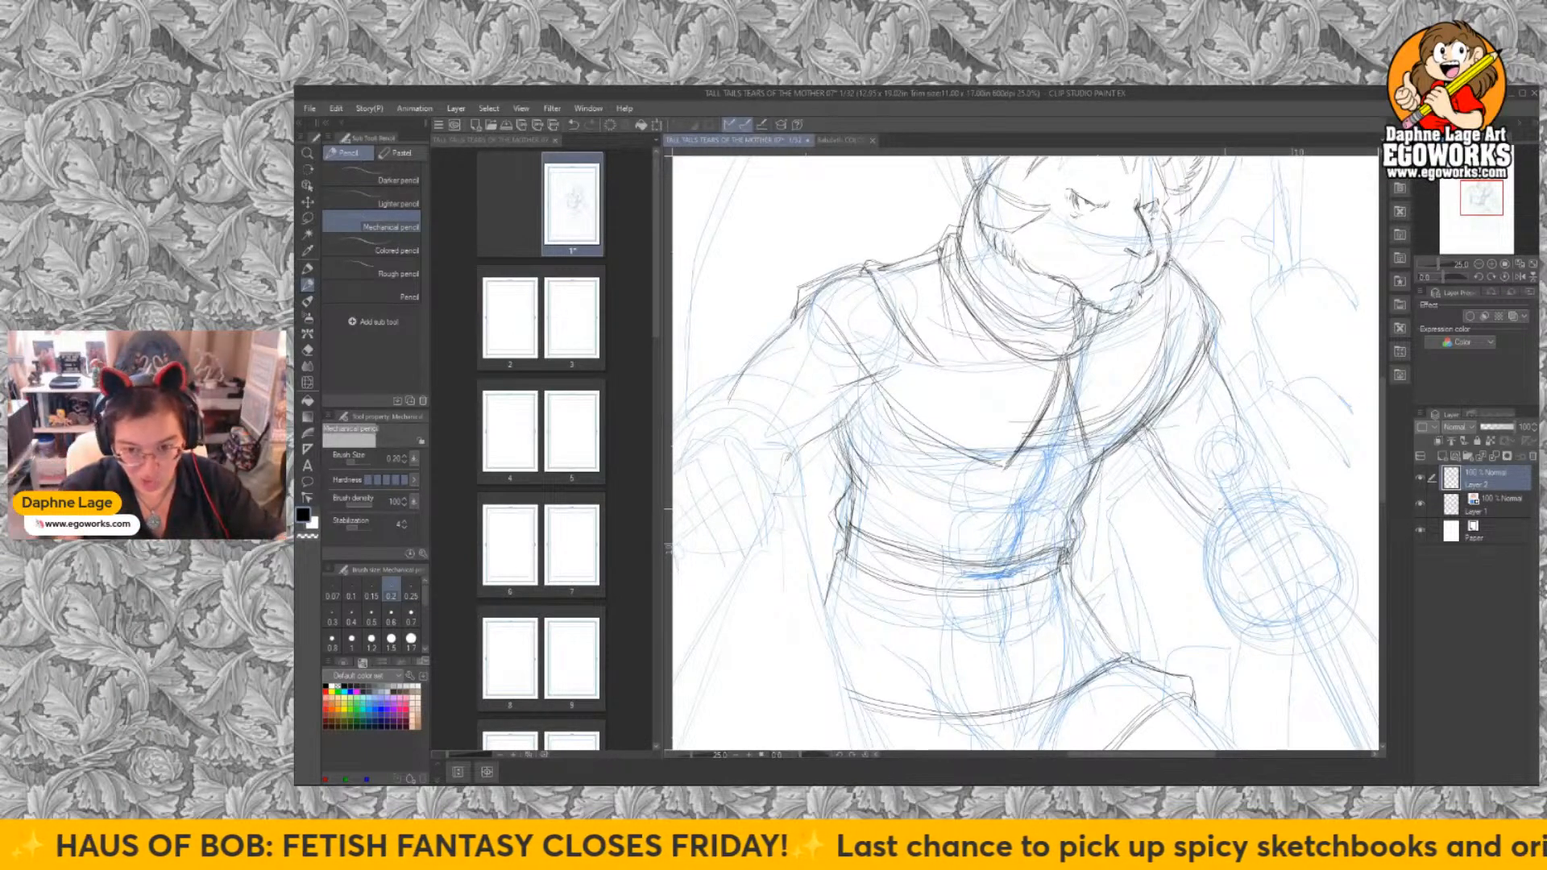
pyautogui.moveTo(1199, 404); pyautogui.dragTo(1187, 483)
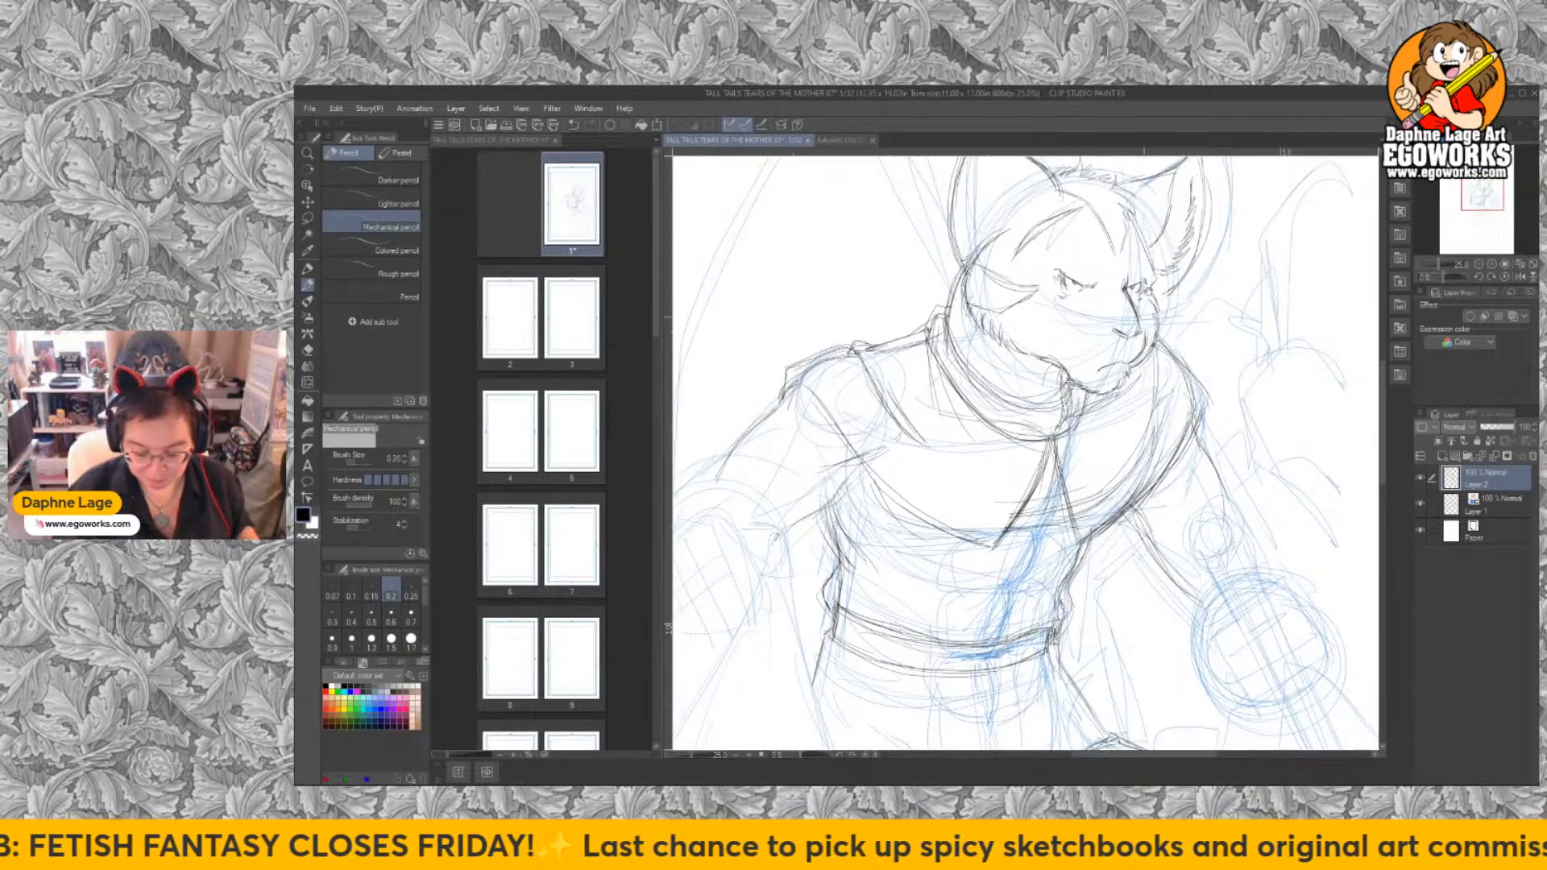
pyautogui.moveTo(1142, 689); pyautogui.dragTo(1136, 530)
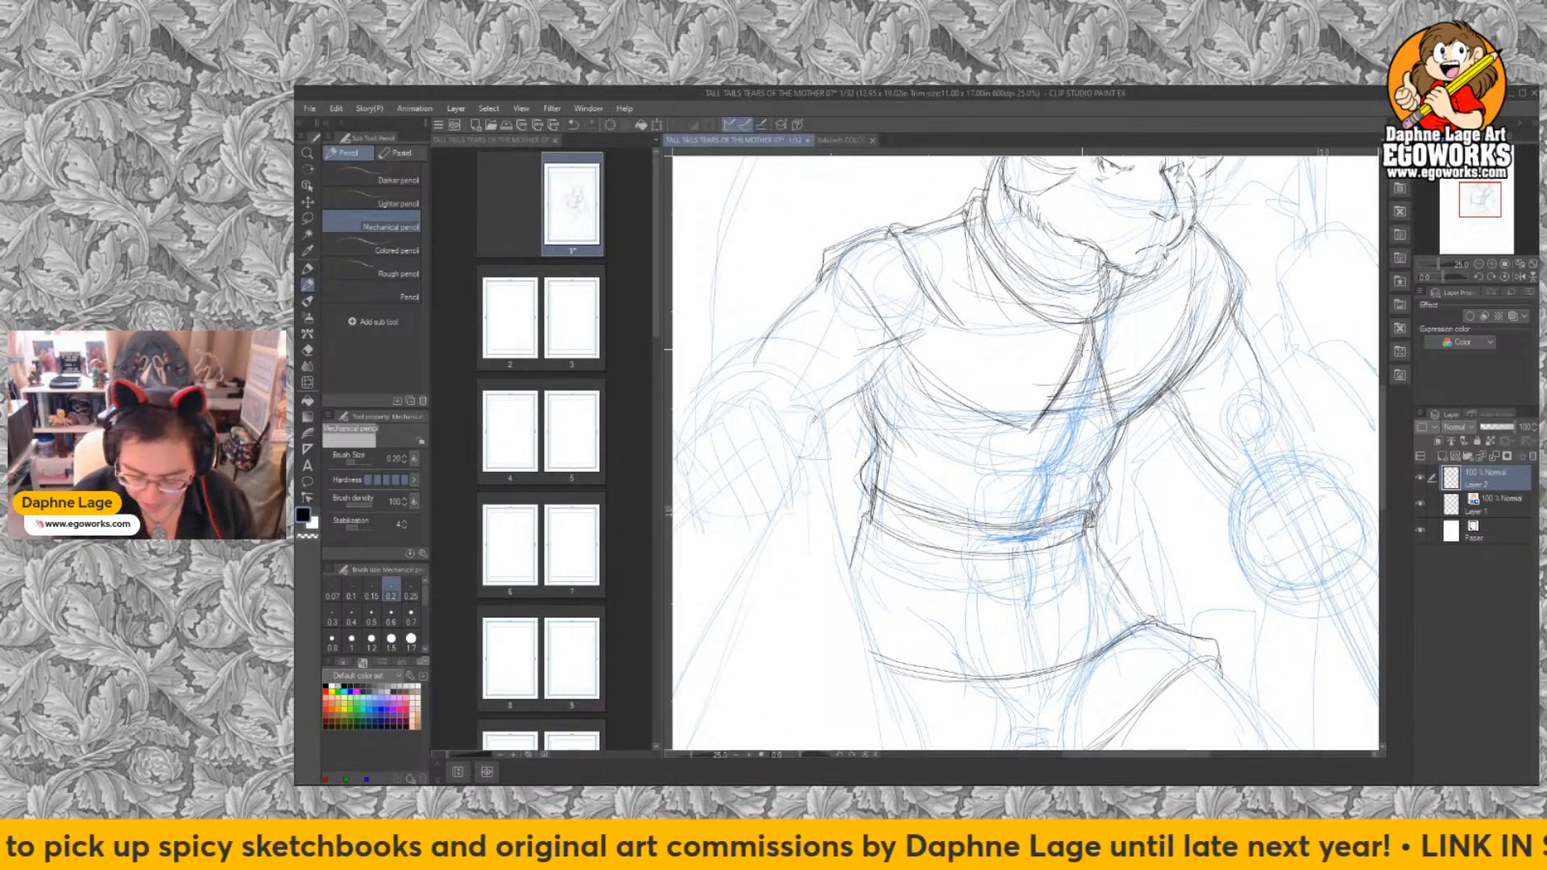
pyautogui.moveTo(1086, 345); pyautogui.dragTo(1089, 377)
pyautogui.moveTo(1090, 358)
pyautogui.mouseDown()
pyautogui.moveTo(1074, 367)
pyautogui.moveTo(1094, 383)
pyautogui.moveTo(1054, 398)
pyautogui.moveTo(1063, 411)
pyautogui.moveTo(1094, 400)
pyautogui.moveTo(1050, 417)
pyautogui.moveTo(1084, 415)
pyautogui.mouseUp()
pyautogui.moveTo(1110, 390)
pyautogui.mouseDown()
pyautogui.moveTo(1109, 410)
pyautogui.moveTo(1074, 402)
pyautogui.moveTo(1036, 429)
pyautogui.moveTo(1048, 436)
pyautogui.mouseUp()
pyautogui.moveTo(1065, 417)
pyautogui.mouseDown()
pyautogui.moveTo(1048, 429)
pyautogui.moveTo(1104, 428)
pyautogui.mouseUp()
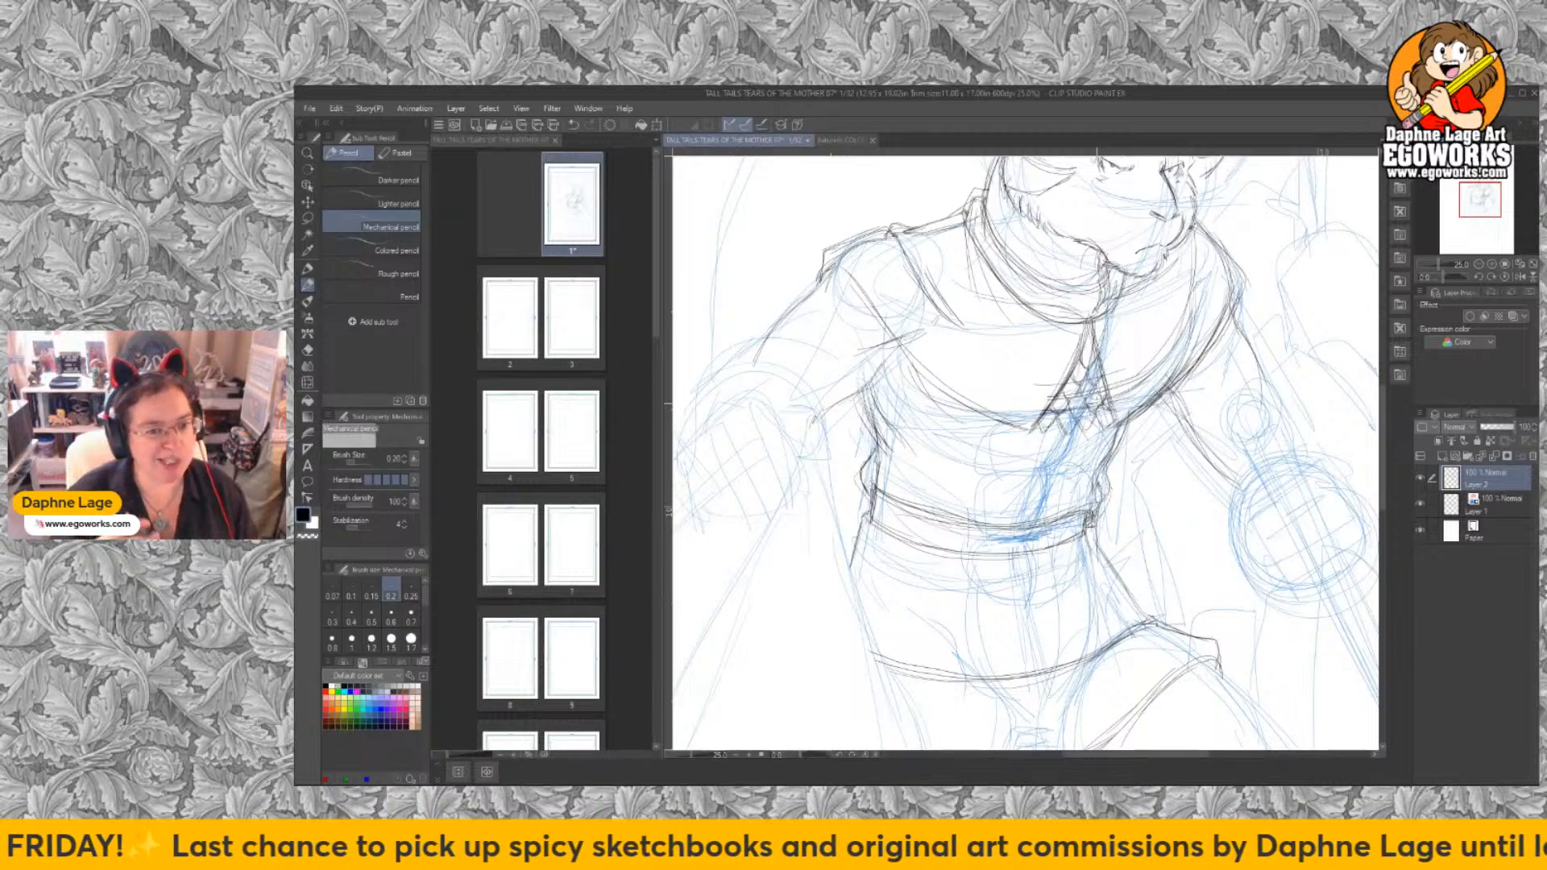
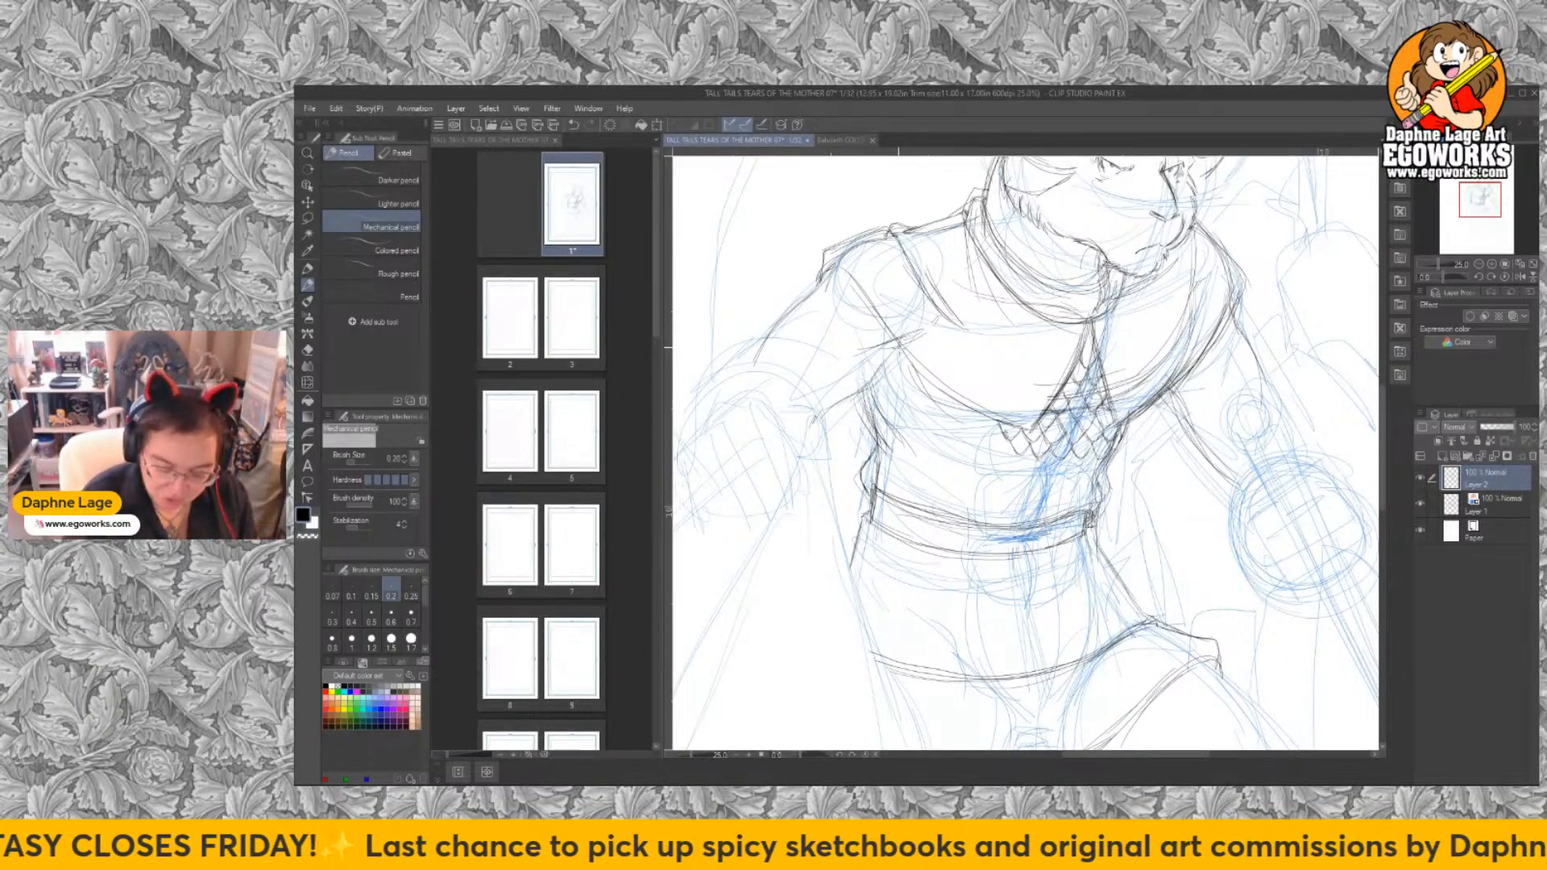
# Pencil the near arm's short sleeve with its slanted hem and outer edge below the shoulder cap.
pyautogui.moveTo(815, 279)
pyautogui.mouseDown()
pyautogui.moveTo(776, 313)
pyautogui.moveTo(879, 395)
pyautogui.mouseUp()
pyautogui.moveTo(819, 335); pyautogui.dragTo(888, 397)
pyautogui.moveTo(919, 370)
pyautogui.mouseDown()
pyautogui.moveTo(885, 397)
pyautogui.moveTo(844, 399)
pyautogui.mouseUp()
pyautogui.moveTo(858, 386)
pyautogui.mouseDown()
pyautogui.moveTo(812, 333)
pyautogui.moveTo(786, 337)
pyautogui.mouseUp()
pyautogui.moveTo(835, 260); pyautogui.dragTo(790, 292)
pyautogui.moveTo(785, 294)
pyautogui.mouseDown()
pyautogui.moveTo(777, 316)
pyautogui.moveTo(802, 287)
pyautogui.mouseUp()
pyautogui.moveTo(893, 267); pyautogui.dragTo(838, 323)
# Pencil the sleeve's inner edge and the folds gathering at the near armpit.
pyautogui.moveTo(933, 299); pyautogui.dragTo(854, 409)
pyautogui.moveTo(879, 359); pyautogui.dragTo(832, 405)
pyautogui.moveTo(828, 352)
pyautogui.mouseDown()
pyautogui.moveTo(811, 325)
pyautogui.moveTo(857, 407)
pyautogui.mouseUp()
pyautogui.moveTo(931, 365); pyautogui.dragTo(875, 403)
pyautogui.moveTo(866, 392); pyautogui.dragTo(841, 406)
pyautogui.moveTo(863, 387)
pyautogui.mouseDown()
pyautogui.moveTo(851, 406)
pyautogui.moveTo(892, 403)
pyautogui.mouseUp()
pyautogui.moveTo(915, 390); pyautogui.dragTo(879, 400)
pyautogui.moveTo(900, 420); pyautogui.dragTo(878, 431)
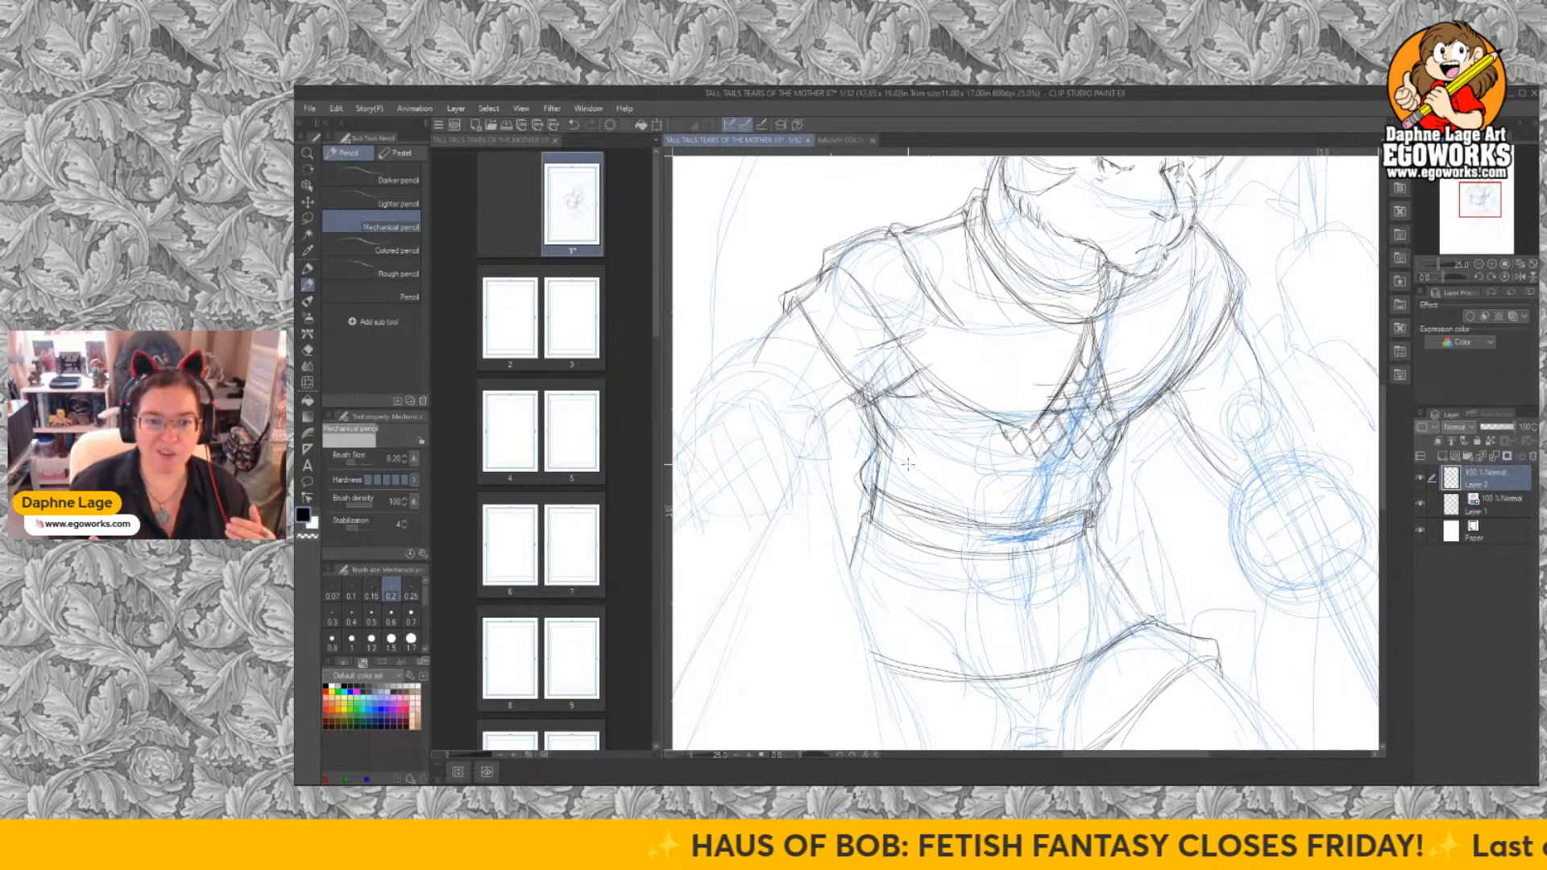
# Pencil a row of zigzag mail links beneath the mantle's lower edge, from the near armpit toward the front opening.
pyautogui.moveTo(917, 367); pyautogui.dragTo(935, 399)
pyautogui.moveTo(918, 381); pyautogui.dragTo(931, 398)
pyautogui.moveTo(944, 397); pyautogui.dragTo(953, 414)
pyautogui.moveTo(928, 388); pyautogui.dragTo(944, 407)
pyautogui.moveTo(951, 394); pyautogui.dragTo(982, 437)
pyautogui.moveTo(995, 428); pyautogui.dragTo(976, 442)
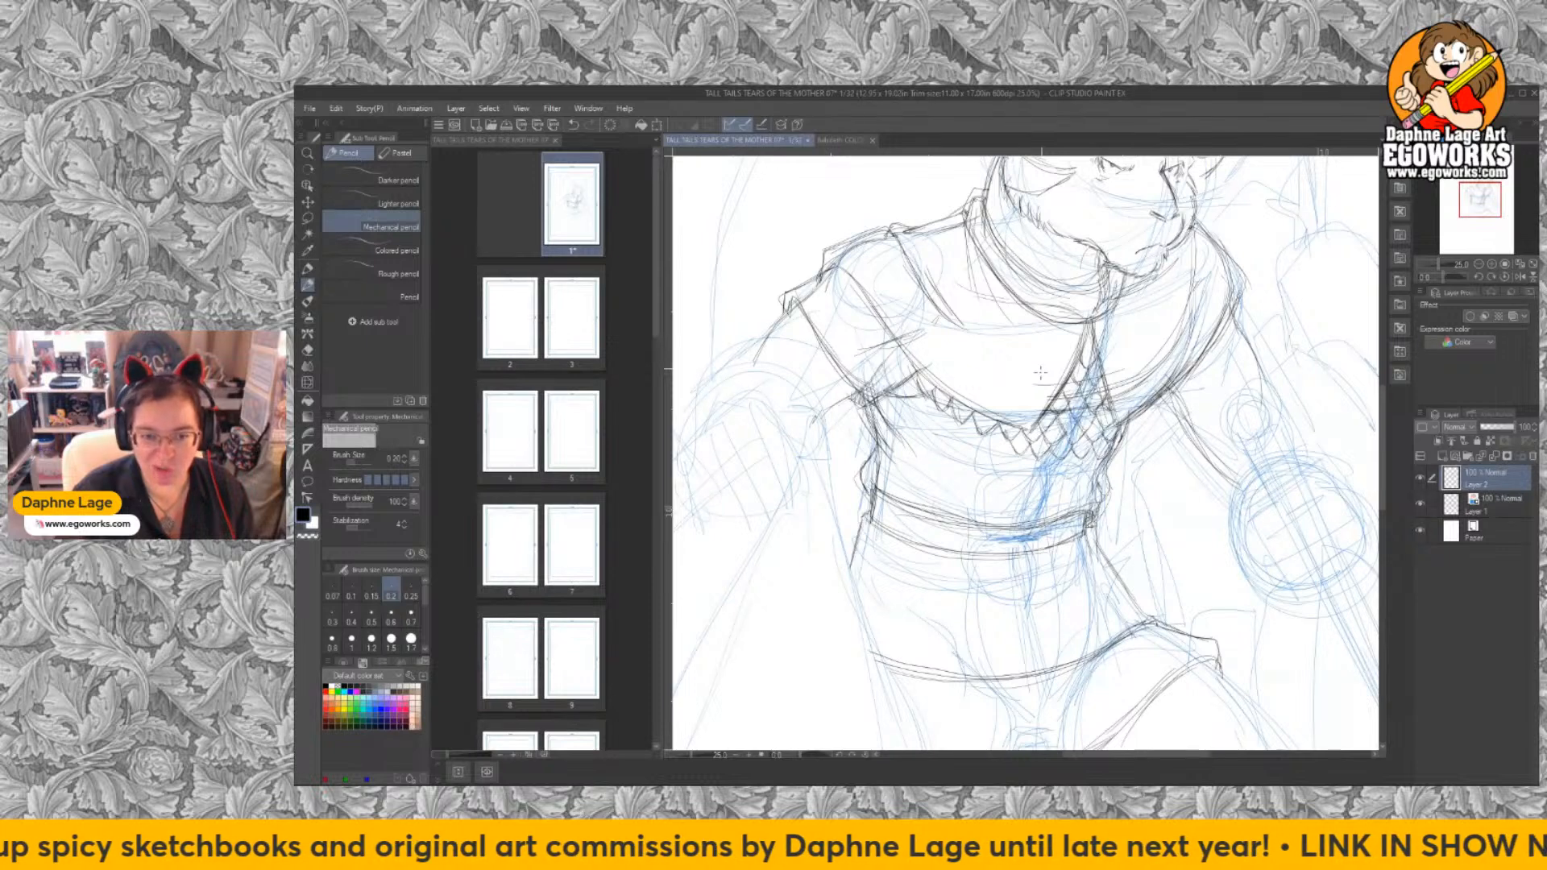
# Add a second row of mail links below the first and fill in the links beside the near armpit.
pyautogui.moveTo(903, 387)
pyautogui.mouseDown()
pyautogui.moveTo(924, 417)
pyautogui.moveTo(950, 417)
pyautogui.mouseUp()
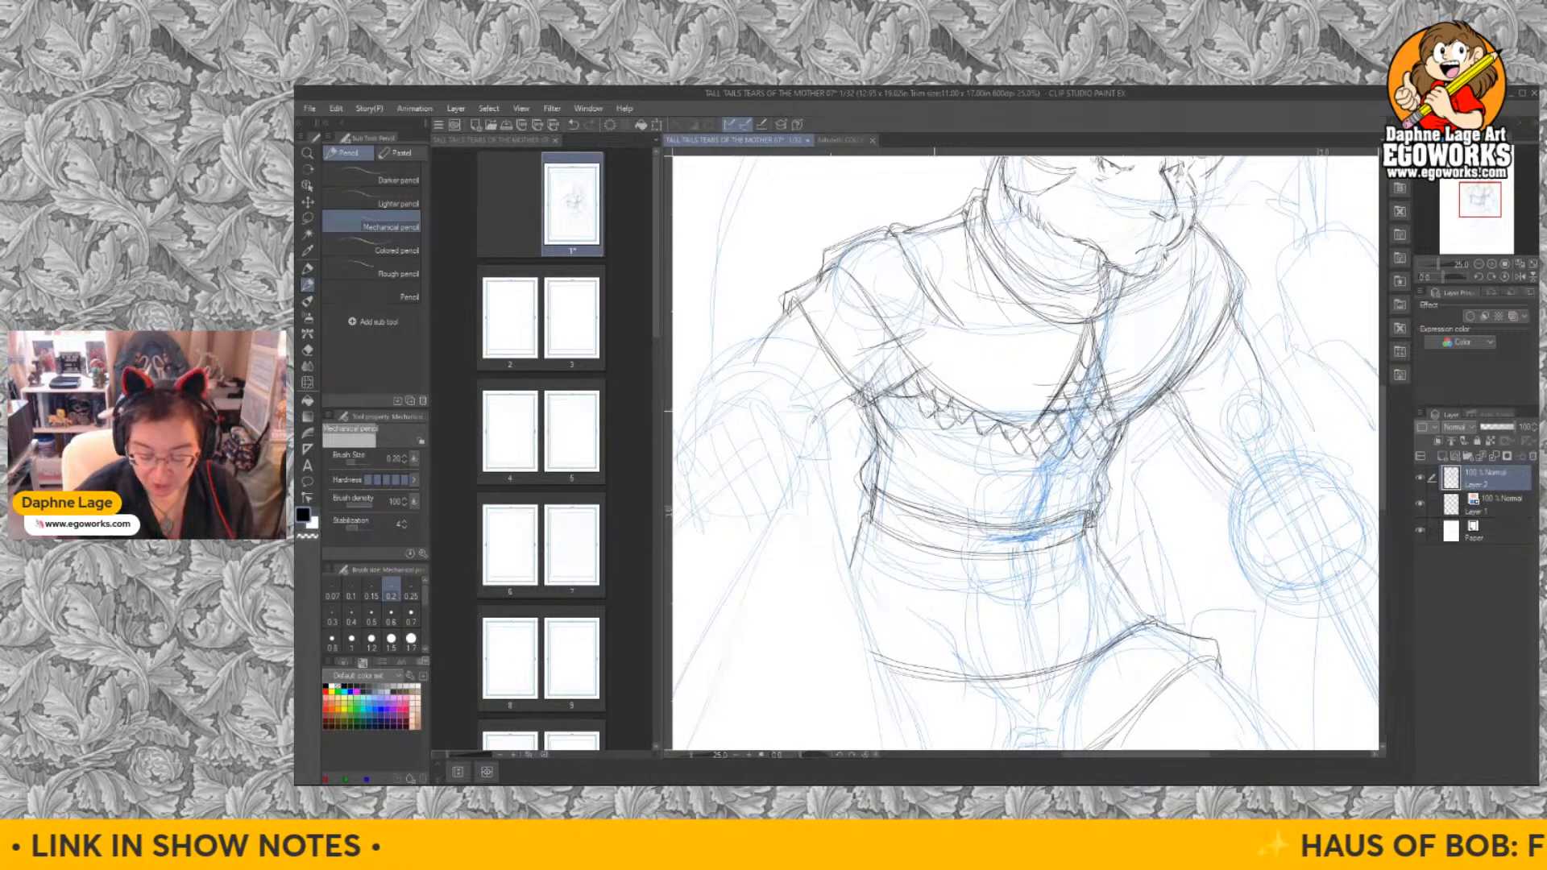
pyautogui.moveTo(955, 424)
pyautogui.mouseDown()
pyautogui.moveTo(980, 451)
pyautogui.moveTo(1018, 444)
pyautogui.moveTo(984, 452)
pyautogui.mouseUp()
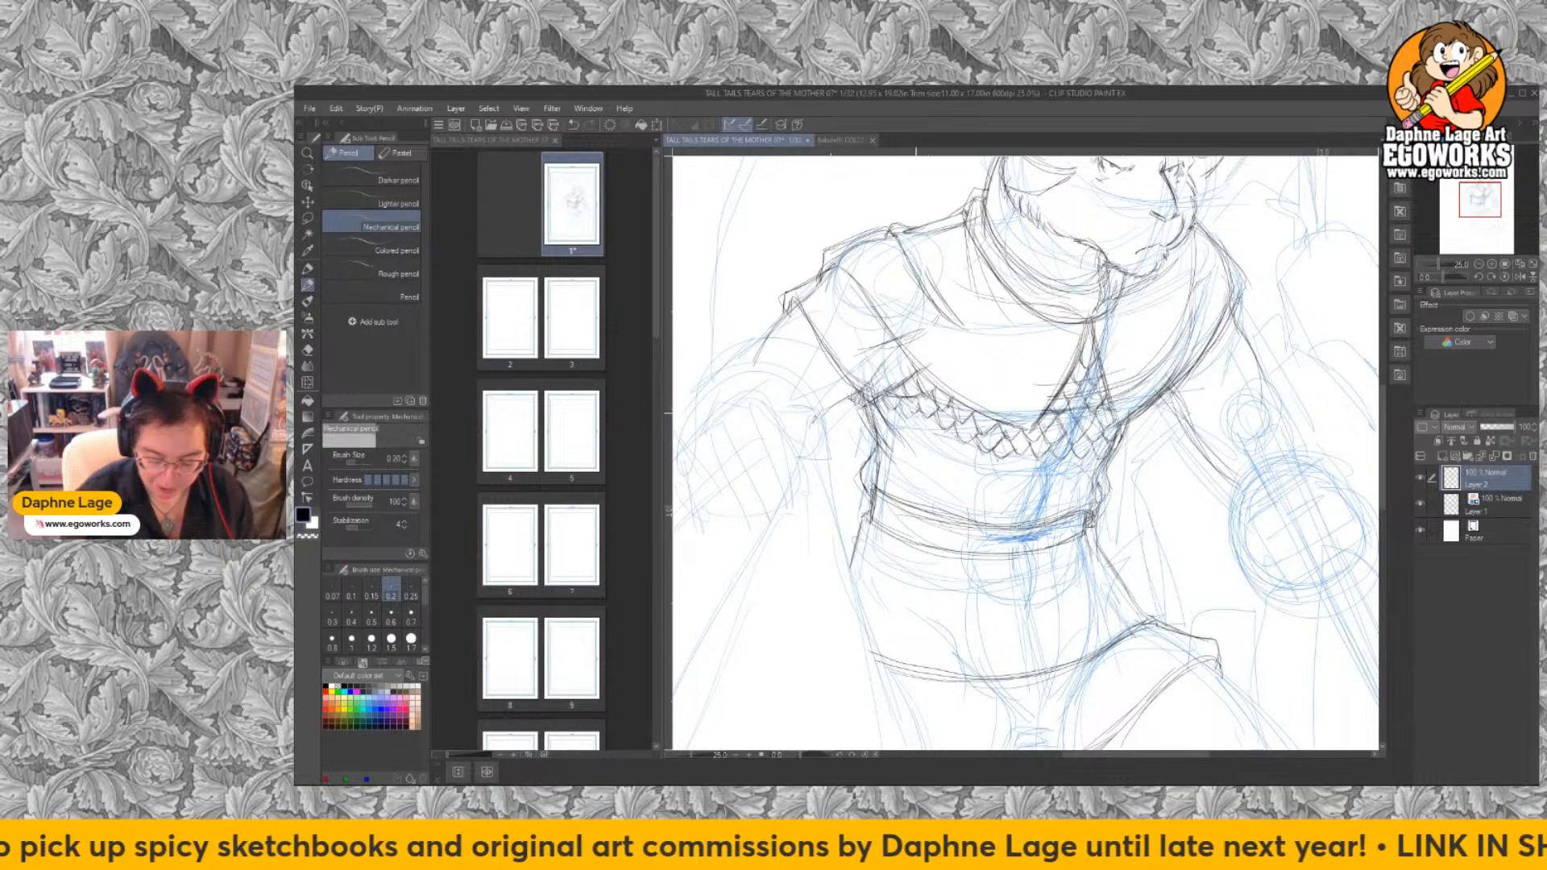
pyautogui.moveTo(897, 405); pyautogui.dragTo(893, 429)
pyautogui.moveTo(888, 420); pyautogui.dragTo(917, 434)
pyautogui.moveTo(931, 418)
pyautogui.mouseDown()
pyautogui.moveTo(916, 434)
pyautogui.moveTo(935, 442)
pyautogui.mouseUp()
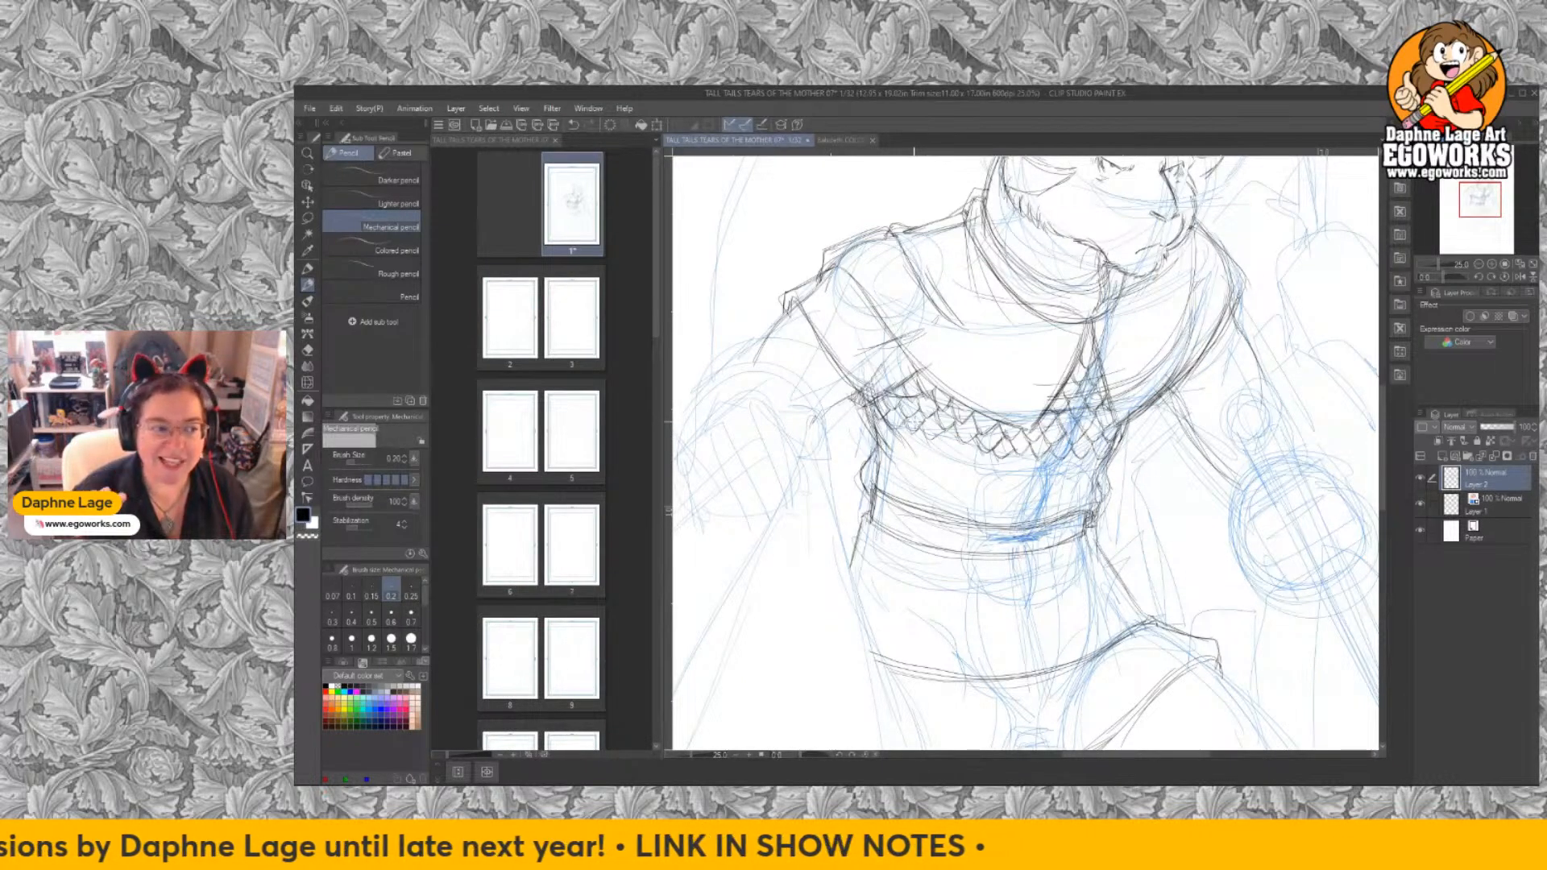
pyautogui.moveTo(935, 426); pyautogui.dragTo(948, 451)
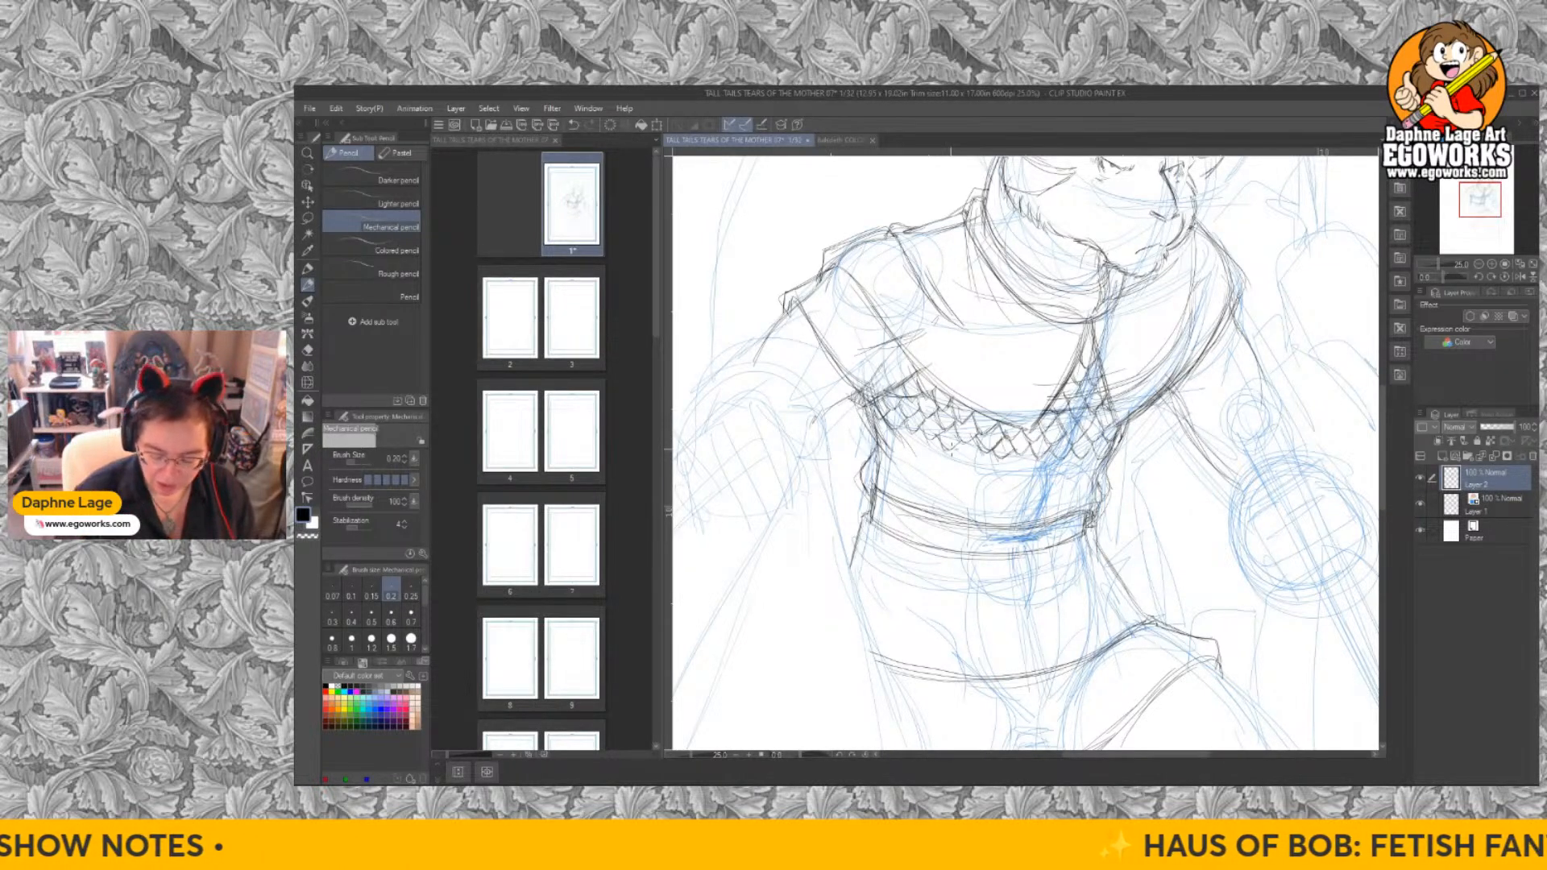
# Pencil a third row of mail links across the chest to the far side, using a 0.3 brush size.
pyautogui.moveTo(951, 444)
pyautogui.mouseDown()
pyautogui.moveTo(1007, 479)
pyautogui.moveTo(1020, 452)
pyautogui.moveTo(1036, 472)
pyautogui.moveTo(1079, 476)
pyautogui.mouseUp()
pyautogui.moveTo(1071, 455)
pyautogui.mouseDown()
pyautogui.moveTo(1092, 468)
pyautogui.moveTo(1077, 476)
pyautogui.mouseUp()
pyautogui.click(331, 616)
pyautogui.moveTo(1075, 451); pyautogui.dragTo(1091, 477)
pyautogui.moveTo(1084, 461); pyautogui.dragTo(1106, 479)
pyautogui.moveTo(1099, 451); pyautogui.dragTo(1120, 472)
pyautogui.moveTo(1094, 466); pyautogui.dragTo(1108, 475)
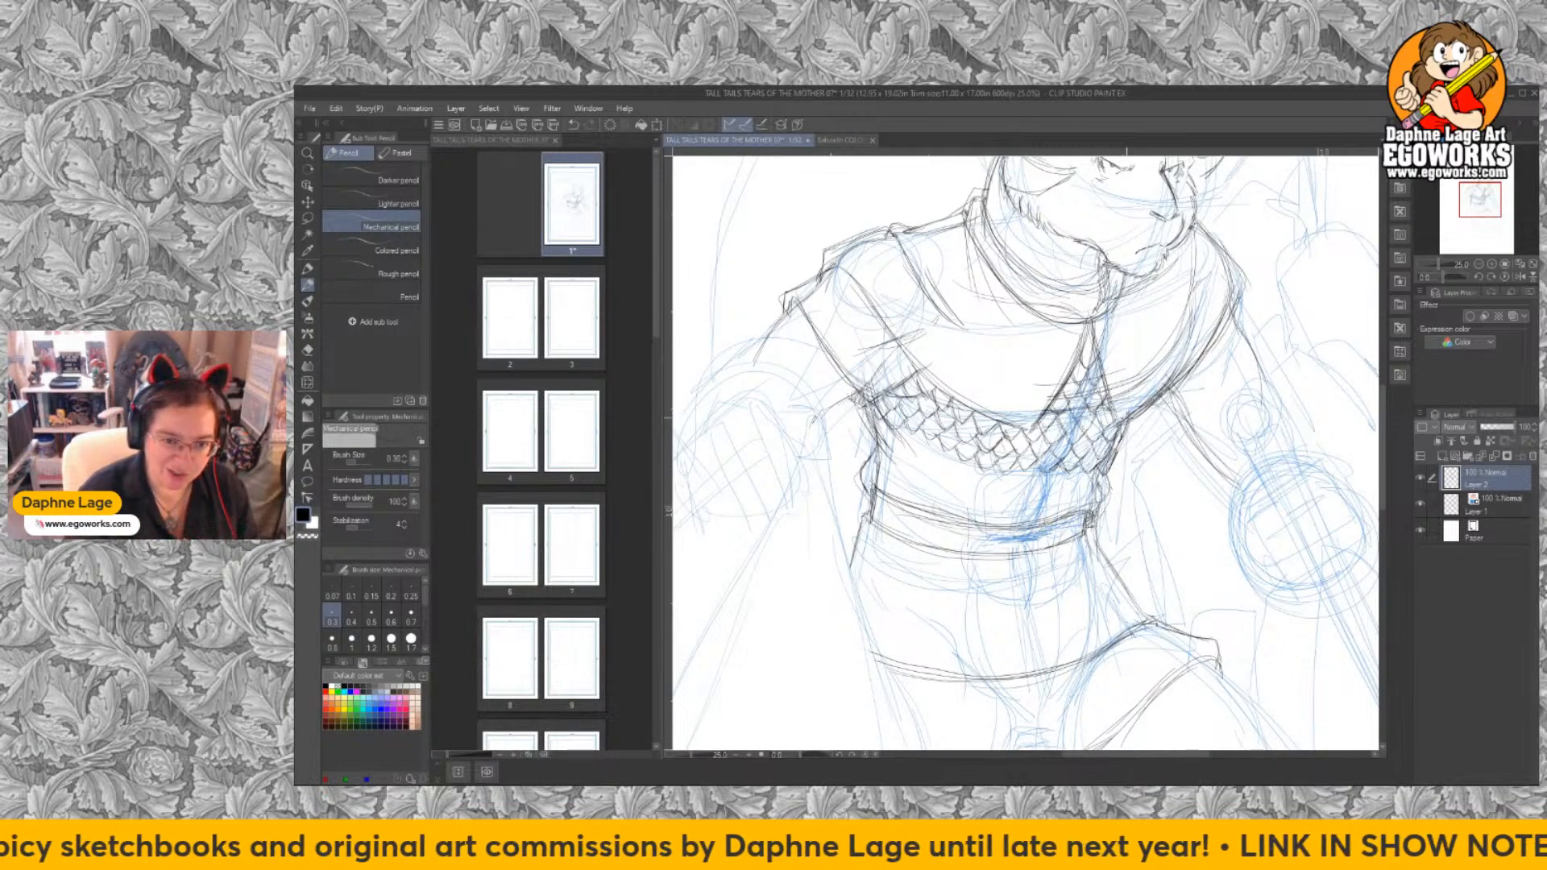
# Add another row of mail links beneath the chest rows, from the near side across to the far side.
pyautogui.moveTo(869, 420); pyautogui.dragTo(884, 433)
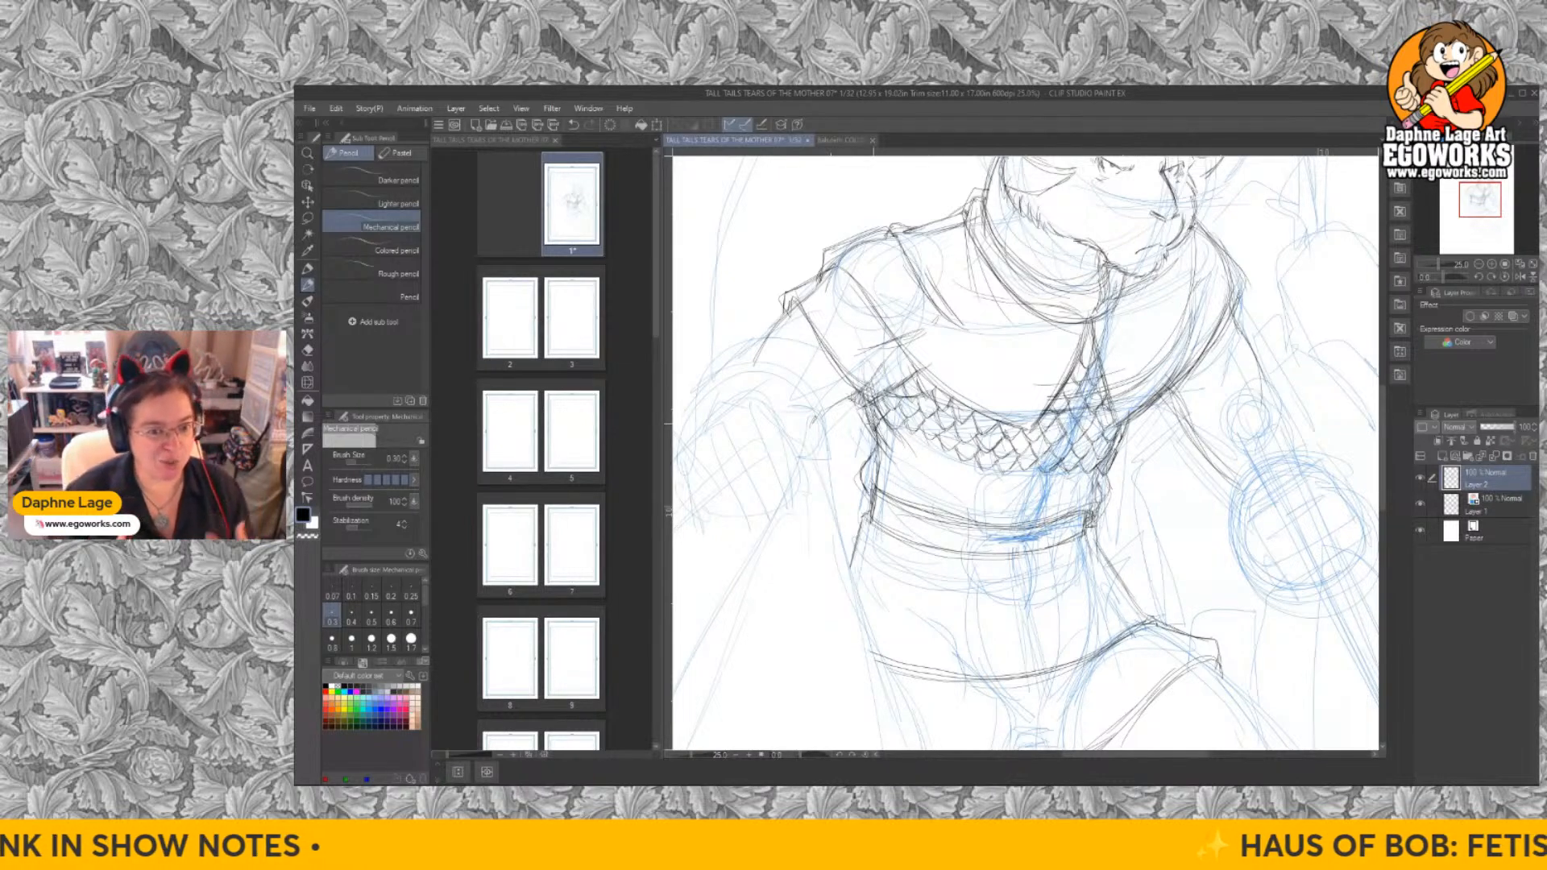
pyautogui.moveTo(874, 420)
pyautogui.mouseDown()
pyautogui.moveTo(883, 456)
pyautogui.moveTo(918, 452)
pyautogui.moveTo(923, 470)
pyautogui.moveTo(974, 492)
pyautogui.moveTo(1014, 489)
pyautogui.moveTo(1003, 497)
pyautogui.mouseUp()
pyautogui.moveTo(1016, 482)
pyautogui.mouseDown()
pyautogui.moveTo(1001, 501)
pyautogui.moveTo(1019, 492)
pyautogui.mouseUp()
pyautogui.moveTo(1048, 472)
pyautogui.mouseDown()
pyautogui.moveTo(1021, 487)
pyautogui.moveTo(1037, 492)
pyautogui.mouseUp()
pyautogui.moveTo(1067, 473)
pyautogui.mouseDown()
pyautogui.moveTo(1041, 493)
pyautogui.moveTo(1065, 495)
pyautogui.mouseUp()
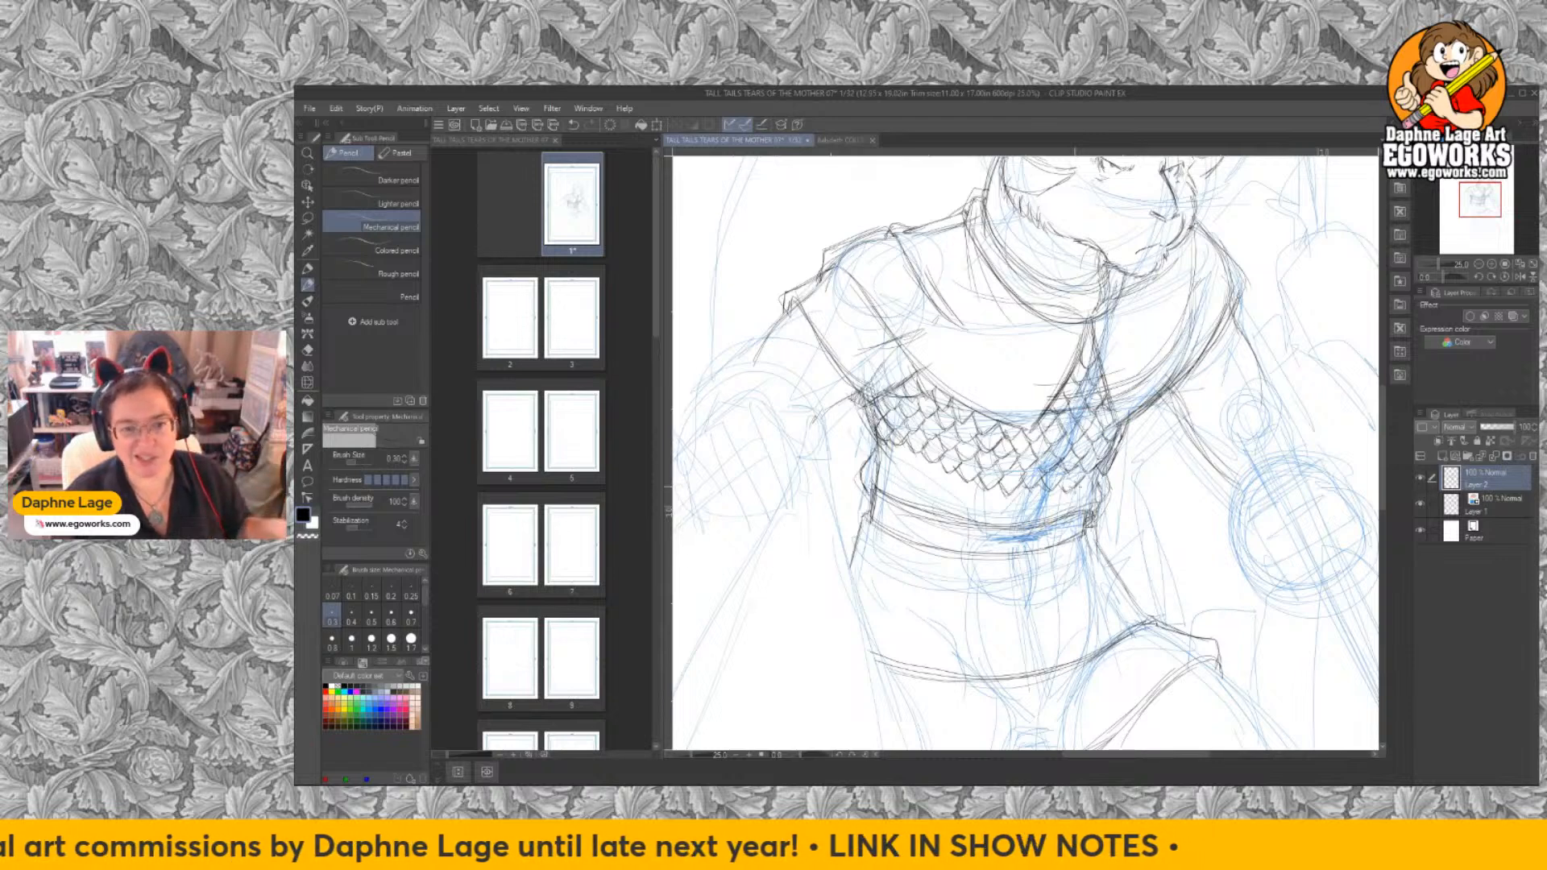
pyautogui.moveTo(1080, 478); pyautogui.dragTo(1088, 494)
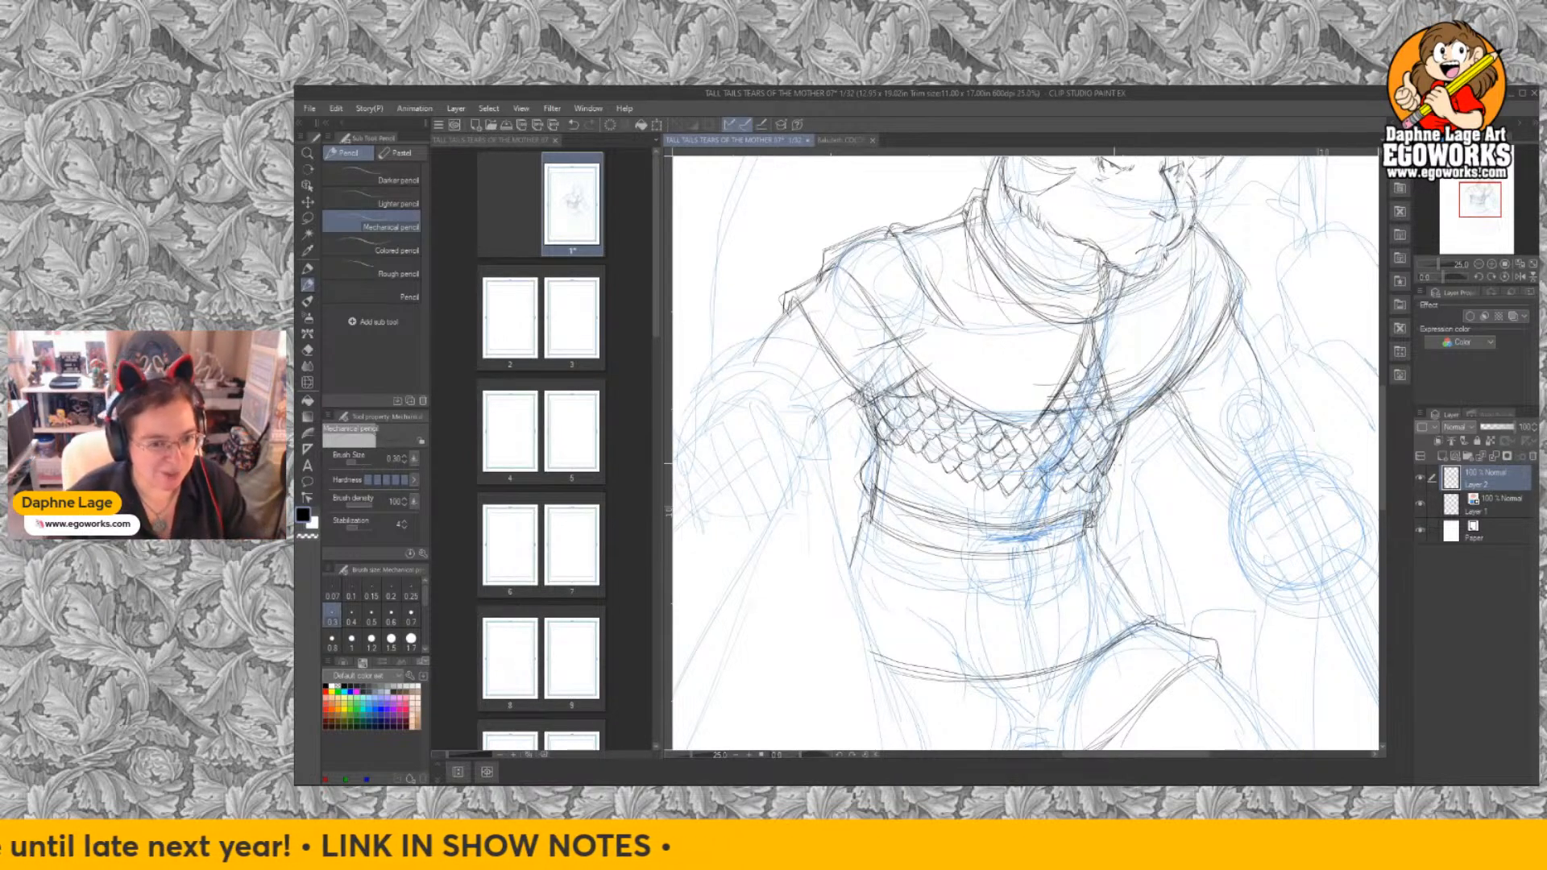
pyautogui.moveTo(1116, 465); pyautogui.dragTo(1105, 491)
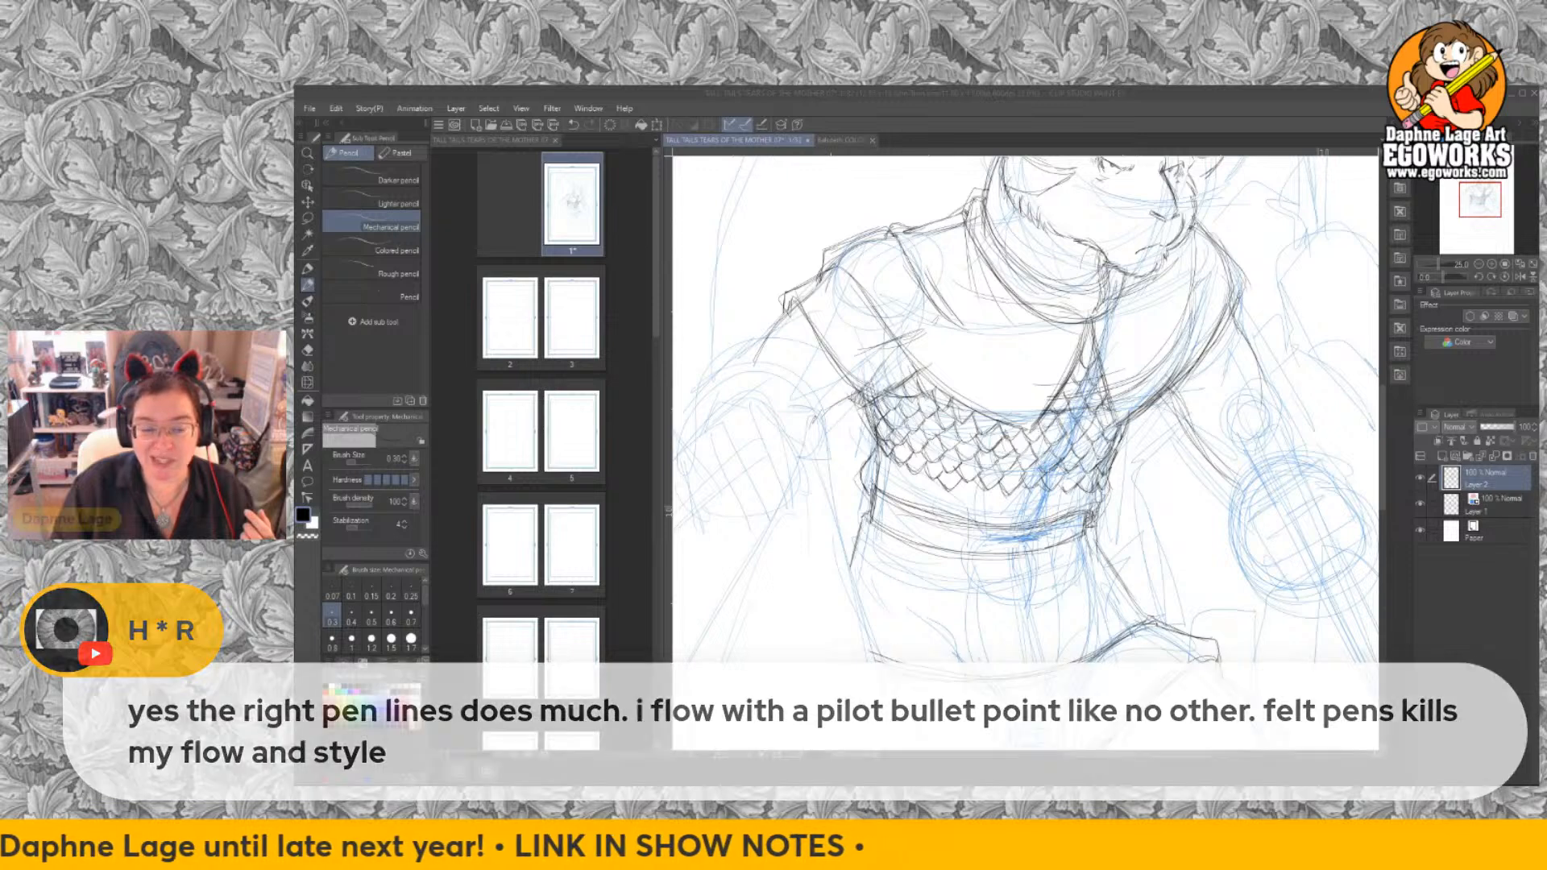
# Fill the rest of the upper torso with mail links down to the waistband.
pyautogui.moveTo(959, 488)
pyautogui.mouseDown()
pyautogui.moveTo(999, 503)
pyautogui.moveTo(1026, 486)
pyautogui.moveTo(1022, 514)
pyautogui.moveTo(1036, 487)
pyautogui.moveTo(1114, 489)
pyautogui.mouseUp()
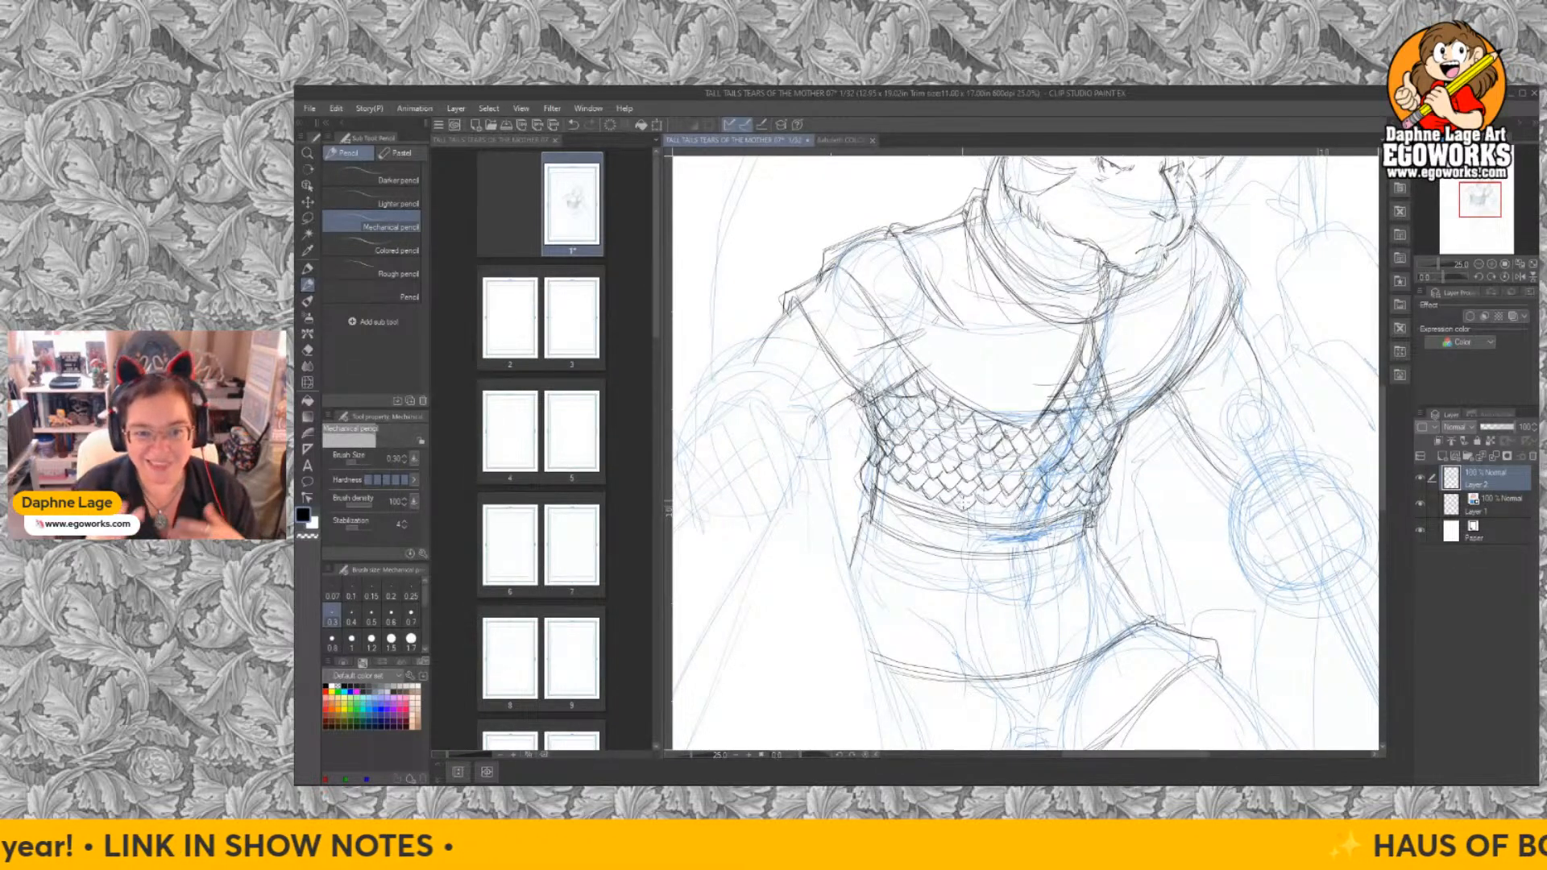
pyautogui.moveTo(964, 500)
pyautogui.mouseDown()
pyautogui.moveTo(1005, 531)
pyautogui.moveTo(1030, 524)
pyautogui.mouseUp()
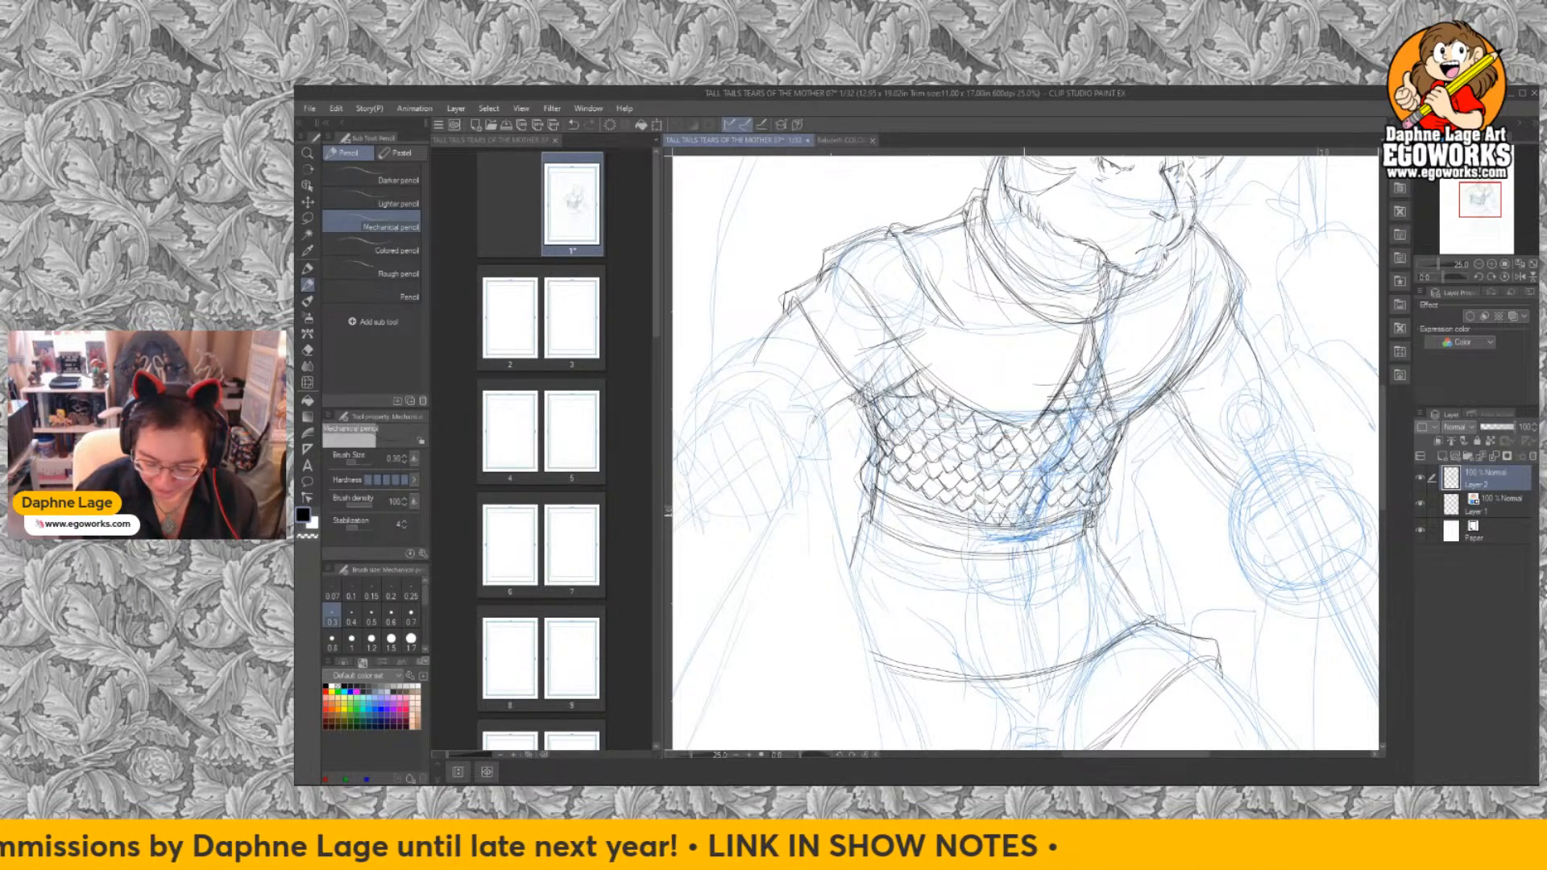
pyautogui.moveTo(1067, 516)
pyautogui.mouseDown()
pyautogui.moveTo(1055, 523)
pyautogui.moveTo(1070, 518)
pyautogui.mouseUp()
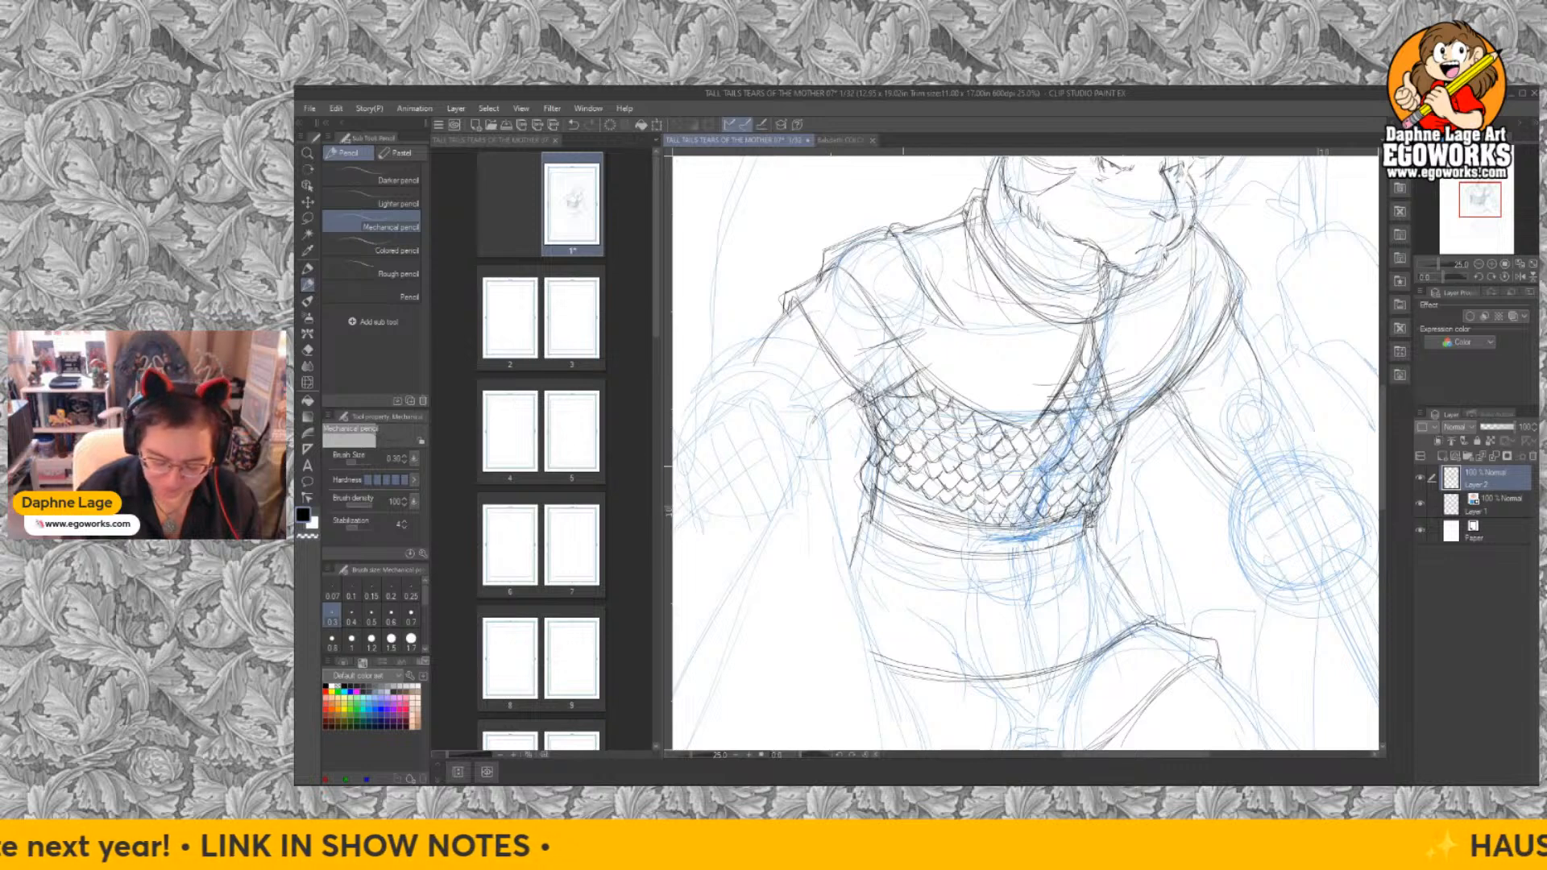
pyautogui.moveTo(870, 475); pyautogui.dragTo(932, 511)
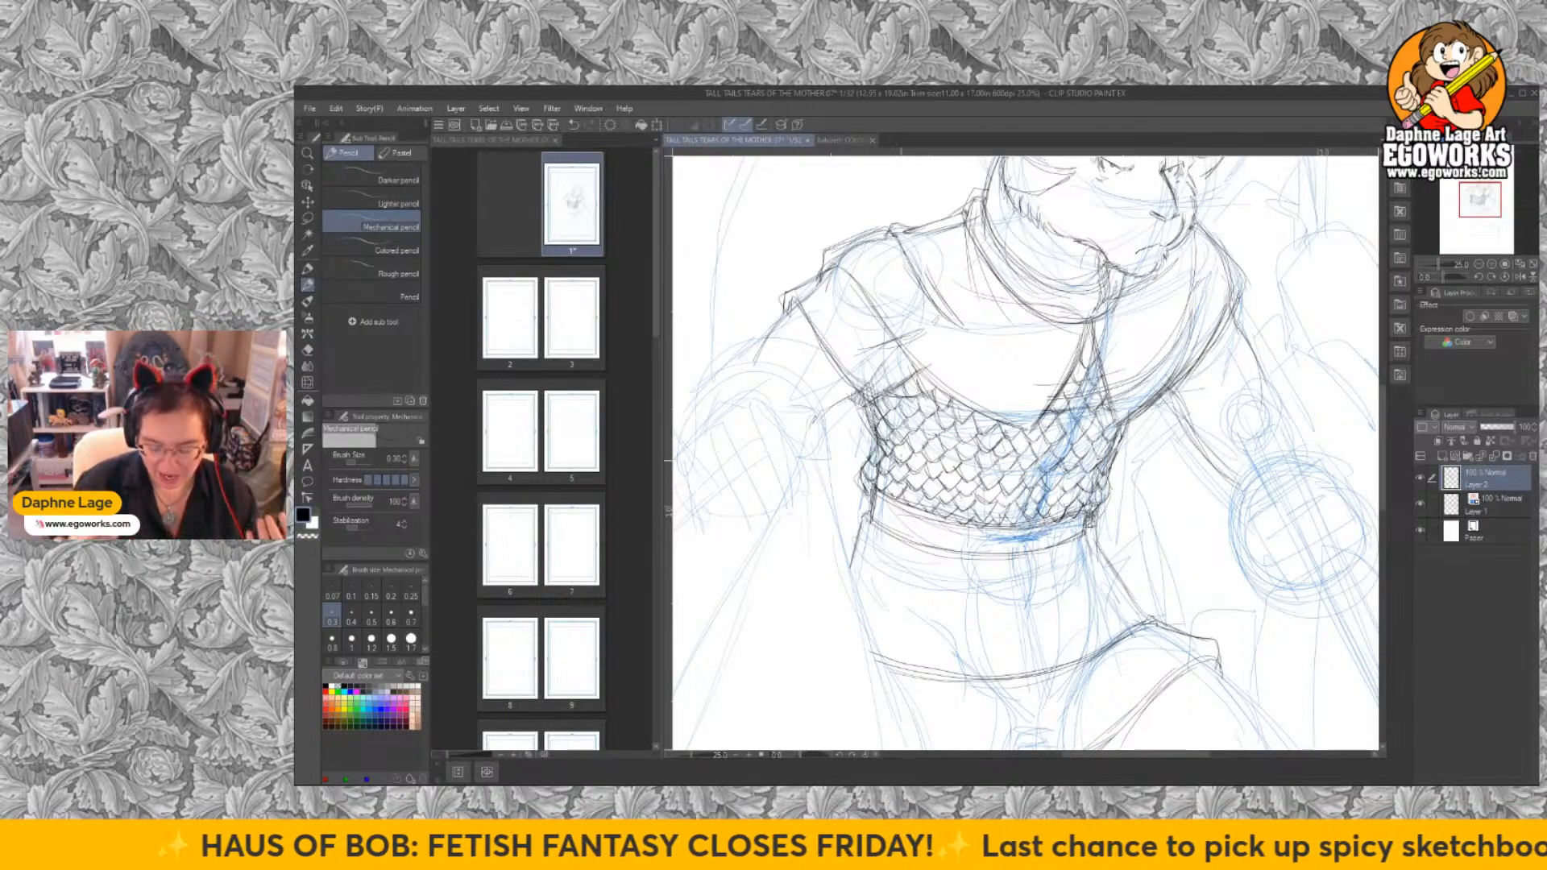
# Fill the waistband with closely spaced vertical ribbing lines from the near side to the far side.
pyautogui.moveTo(877, 495)
pyautogui.mouseDown()
pyautogui.moveTo(874, 522)
pyautogui.moveTo(900, 532)
pyautogui.mouseUp()
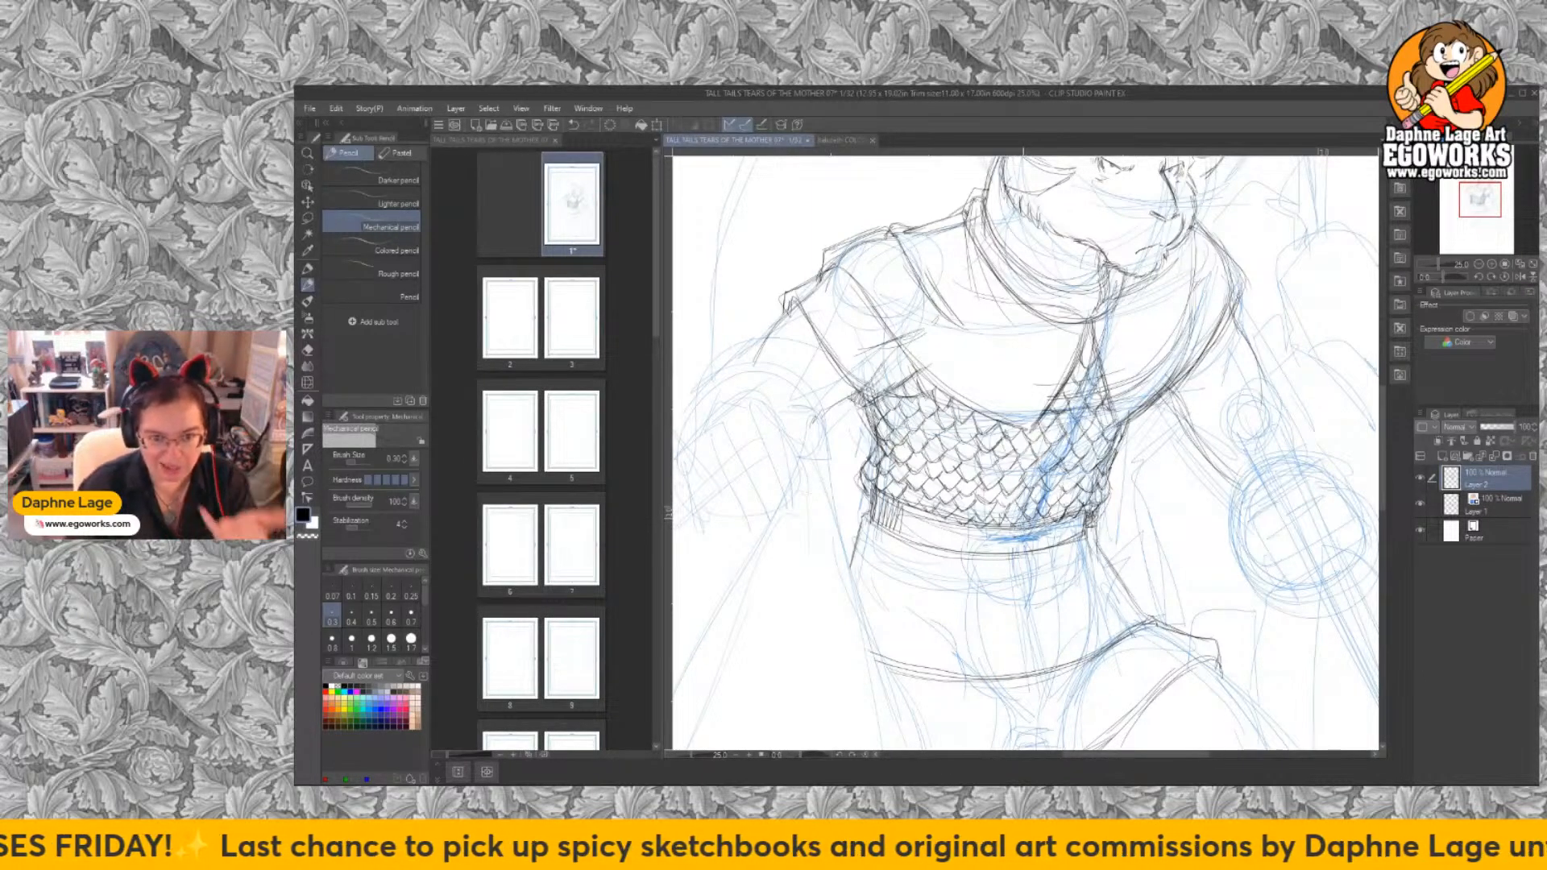
pyautogui.moveTo(901, 502); pyautogui.dragTo(898, 532)
pyautogui.moveTo(910, 505); pyautogui.dragTo(909, 539)
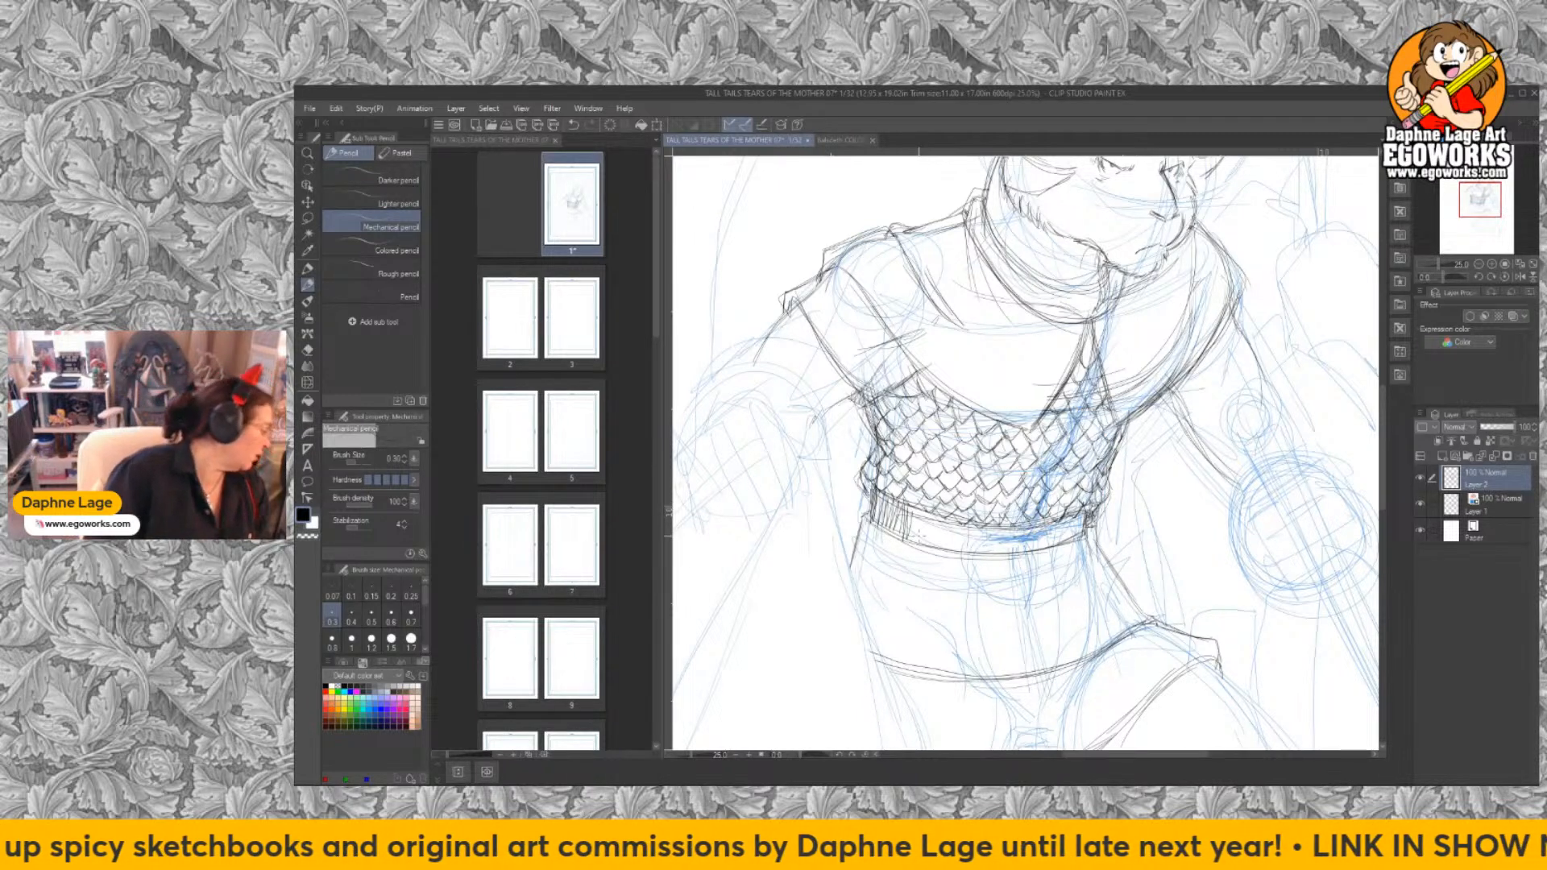
pyautogui.moveTo(915, 510)
pyautogui.mouseDown()
pyautogui.moveTo(914, 546)
pyautogui.moveTo(976, 556)
pyautogui.mouseUp()
pyautogui.moveTo(998, 532); pyautogui.dragTo(1005, 556)
pyautogui.moveTo(1027, 523)
pyautogui.mouseDown()
pyautogui.moveTo(1023, 558)
pyautogui.moveTo(1037, 556)
pyautogui.mouseUp()
pyautogui.moveTo(1057, 520); pyautogui.dragTo(1062, 546)
pyautogui.moveTo(1076, 512)
pyautogui.mouseDown()
pyautogui.moveTo(1073, 538)
pyautogui.moveTo(1085, 533)
pyautogui.mouseUp()
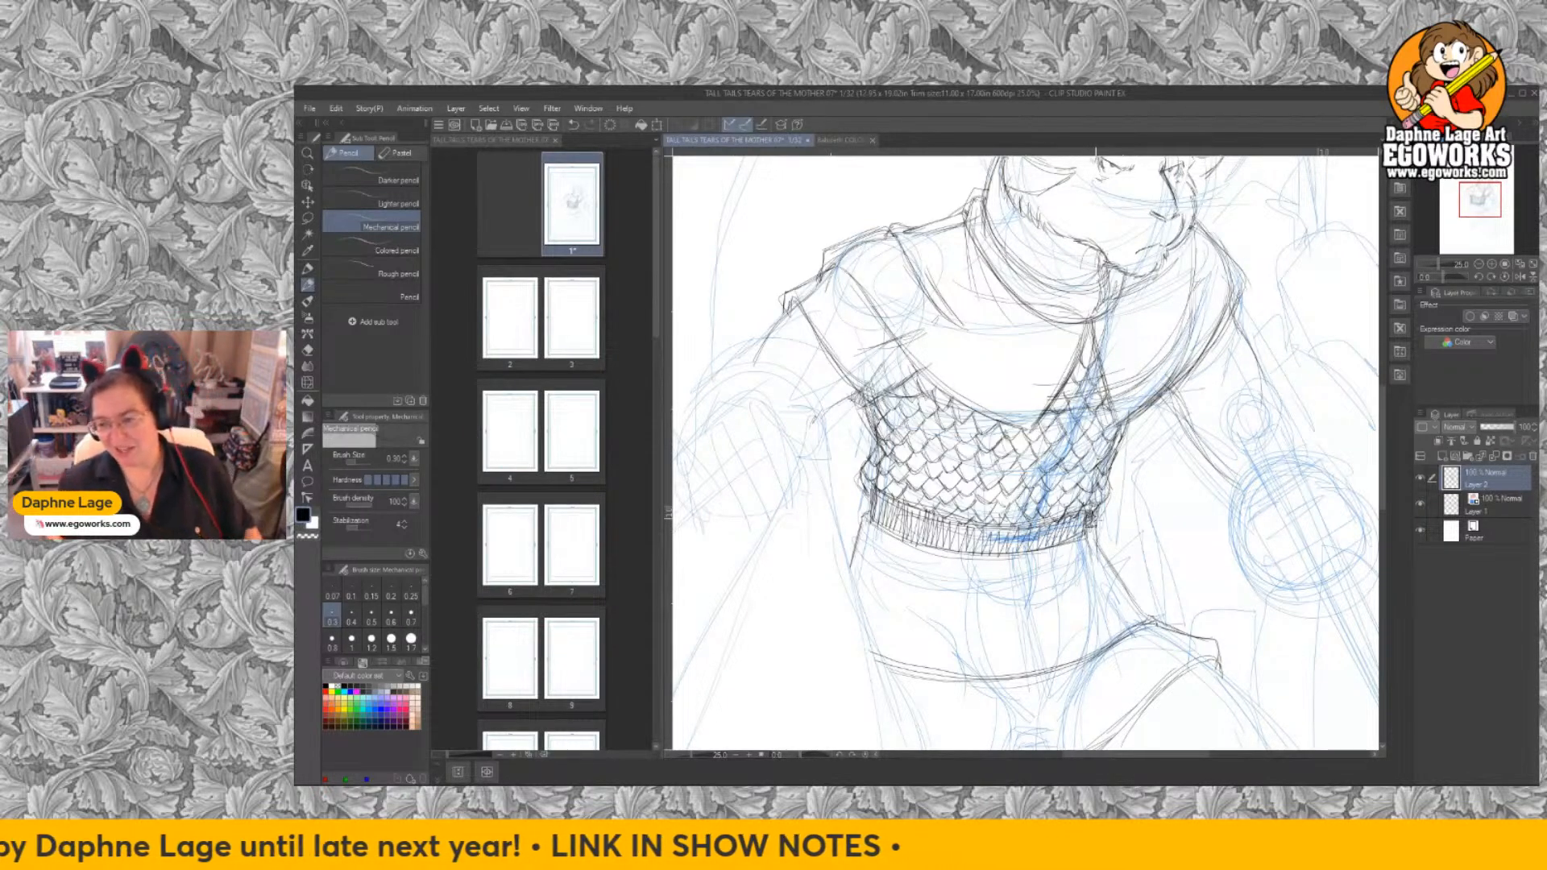
# Reinforce both hip contours below the waistband and firm up the mail shirt's curved lower hem.
pyautogui.moveTo(1206, 612); pyautogui.dragTo(1177, 529)
pyautogui.moveTo(837, 427)
pyautogui.mouseDown()
pyautogui.moveTo(864, 491)
pyautogui.moveTo(836, 503)
pyautogui.moveTo(816, 480)
pyautogui.mouseUp()
pyautogui.moveTo(828, 438); pyautogui.dragTo(815, 487)
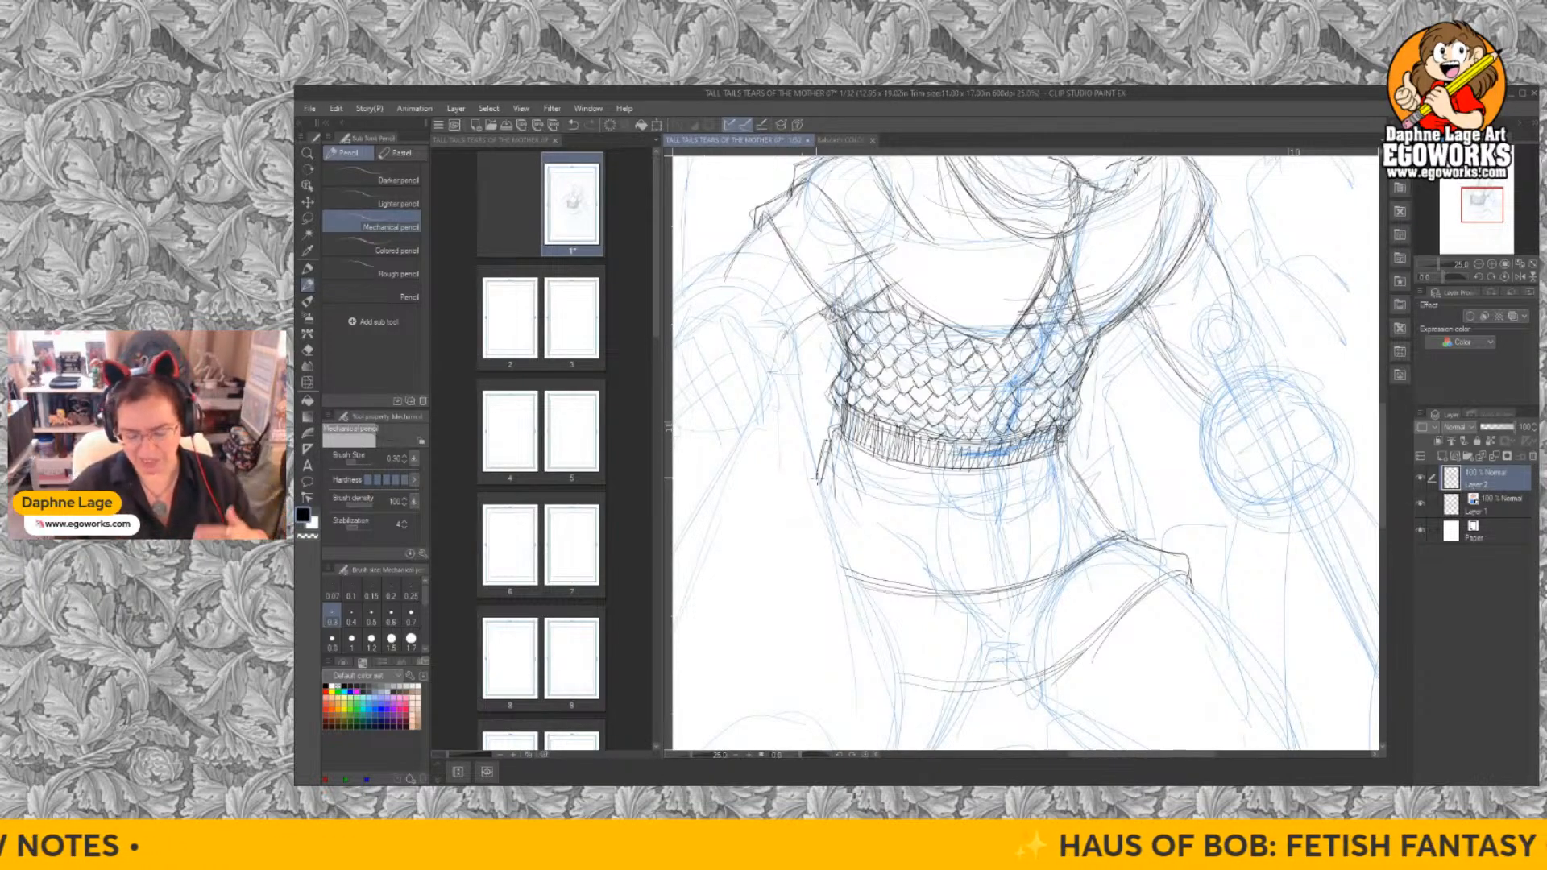
pyautogui.moveTo(1065, 437)
pyautogui.mouseDown()
pyautogui.moveTo(1080, 489)
pyautogui.moveTo(1122, 534)
pyautogui.mouseUp()
pyautogui.moveTo(1088, 480); pyautogui.dragTo(1110, 527)
pyautogui.moveTo(1106, 516)
pyautogui.mouseDown()
pyautogui.moveTo(1131, 533)
pyautogui.moveTo(1070, 571)
pyautogui.moveTo(831, 577)
pyautogui.mouseUp()
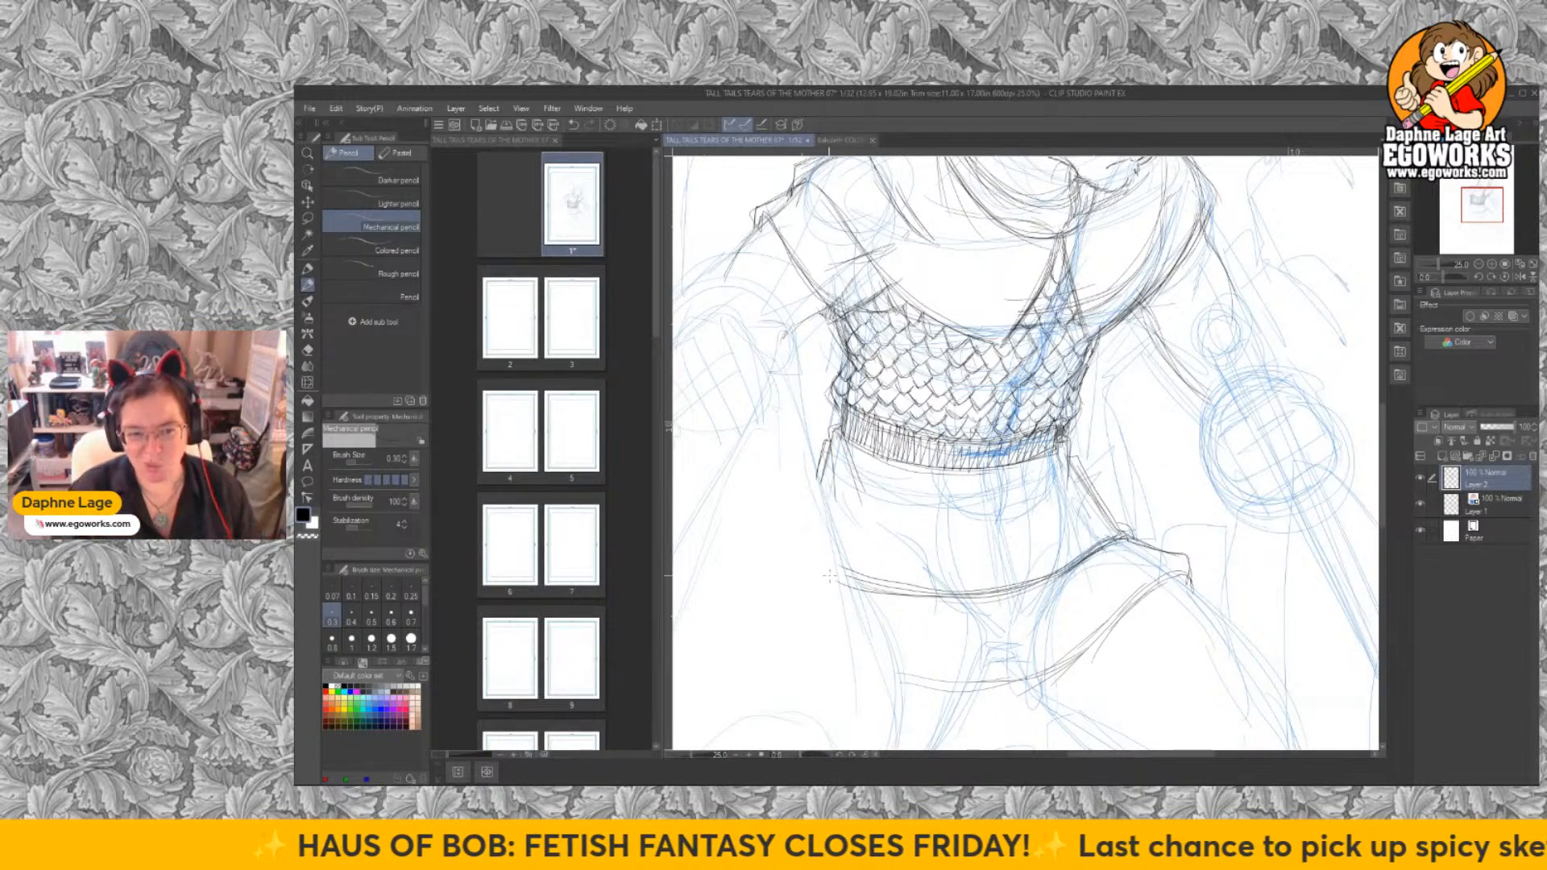
# Pencil the first two rows of pointed mail links directly beneath the waistband.
pyautogui.moveTo(843, 441)
pyautogui.mouseDown()
pyautogui.moveTo(849, 467)
pyautogui.moveTo(963, 490)
pyautogui.mouseUp()
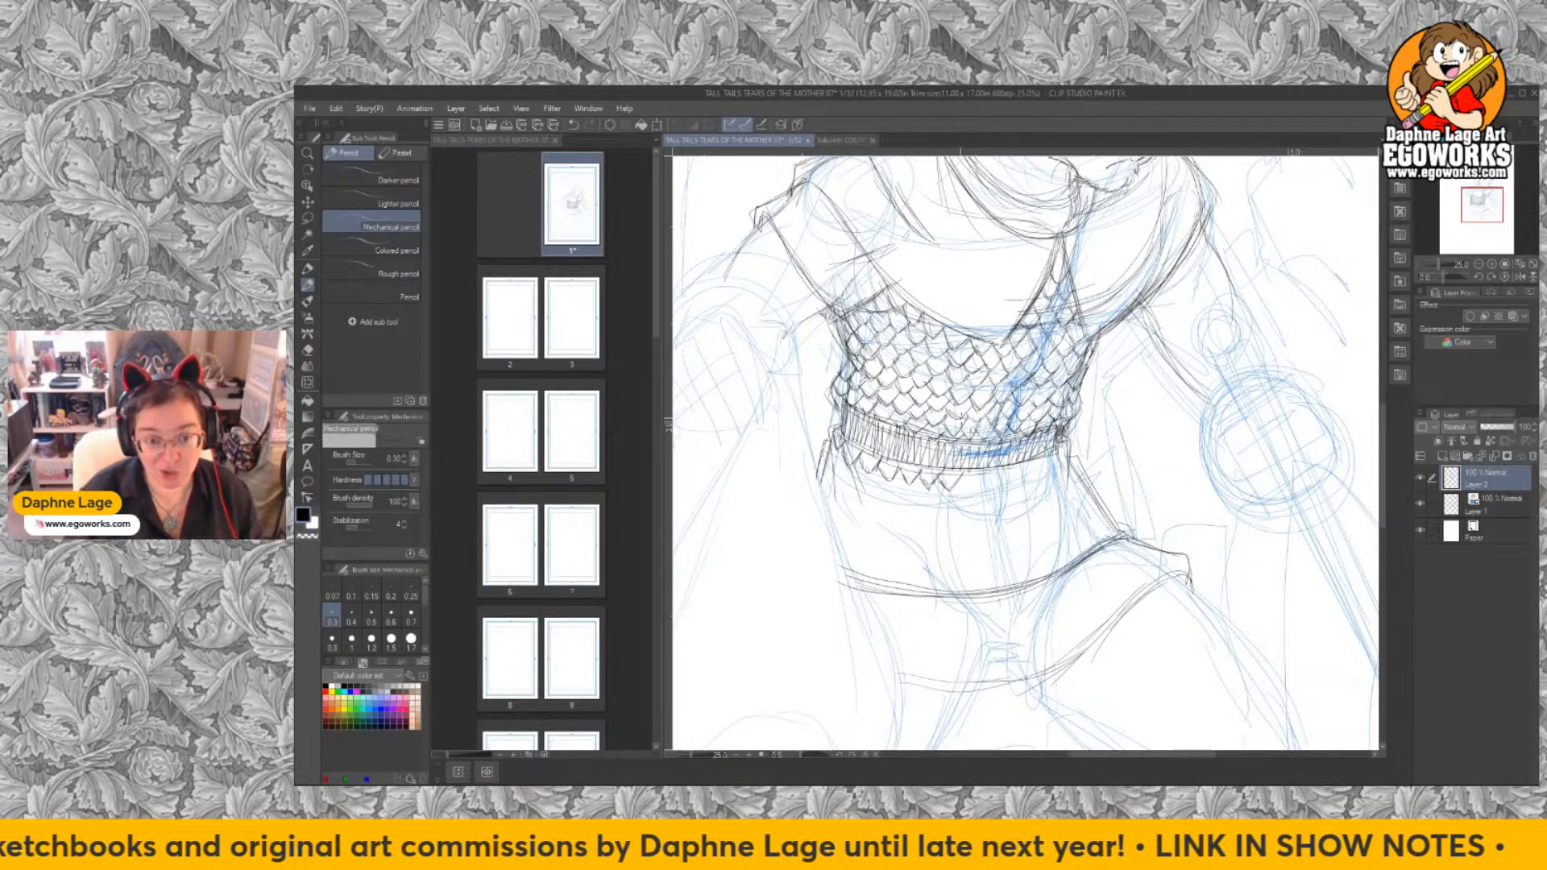
pyautogui.moveTo(961, 474)
pyautogui.mouseDown()
pyautogui.moveTo(978, 489)
pyautogui.moveTo(1031, 487)
pyautogui.moveTo(1075, 462)
pyautogui.mouseUp()
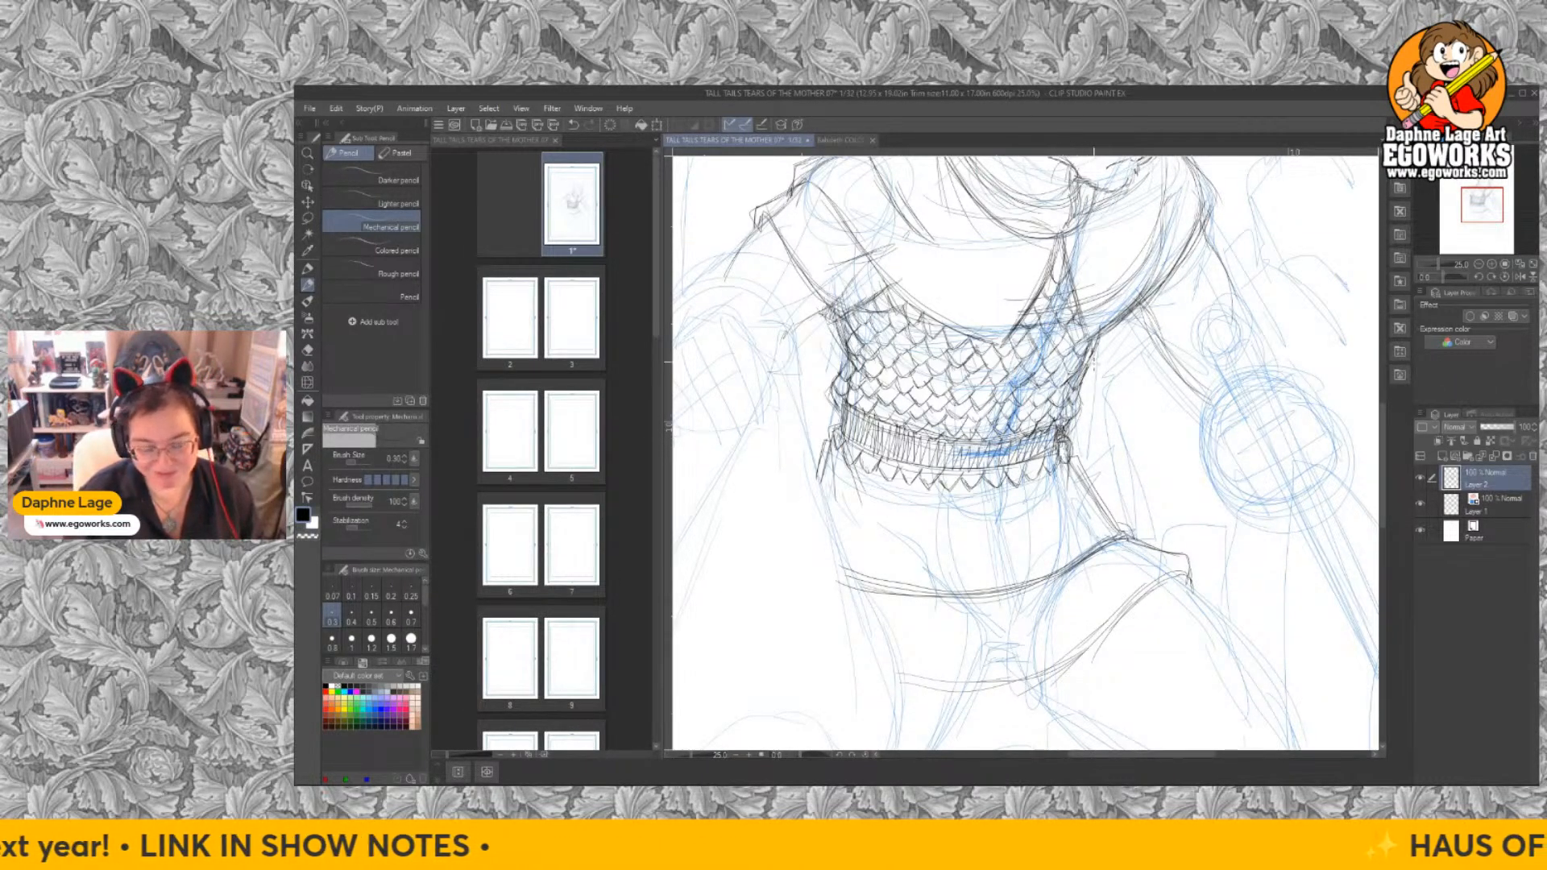
pyautogui.moveTo(828, 448); pyautogui.dragTo(830, 477)
pyautogui.moveTo(840, 460)
pyautogui.mouseDown()
pyautogui.moveTo(865, 482)
pyautogui.moveTo(835, 479)
pyautogui.moveTo(927, 501)
pyautogui.mouseUp()
pyautogui.moveTo(941, 487); pyautogui.dragTo(934, 513)
pyautogui.moveTo(964, 483)
pyautogui.mouseDown()
pyautogui.moveTo(949, 513)
pyautogui.moveTo(997, 507)
pyautogui.mouseUp()
pyautogui.moveTo(1018, 484)
pyautogui.mouseDown()
pyautogui.moveTo(1005, 502)
pyautogui.moveTo(1047, 490)
pyautogui.mouseUp()
pyautogui.moveTo(1069, 459); pyautogui.dragTo(1065, 478)
# Add the next rows of mail links across the upper hips, reaching both side contours.
pyautogui.moveTo(824, 463); pyautogui.dragTo(814, 482)
pyautogui.moveTo(836, 464)
pyautogui.mouseDown()
pyautogui.moveTo(825, 485)
pyautogui.moveTo(862, 514)
pyautogui.mouseUp()
pyautogui.moveTo(893, 493); pyautogui.dragTo(854, 512)
pyautogui.moveTo(861, 486)
pyautogui.mouseDown()
pyautogui.moveTo(845, 502)
pyautogui.moveTo(964, 528)
pyautogui.mouseUp()
pyautogui.moveTo(985, 516)
pyautogui.mouseDown()
pyautogui.moveTo(973, 529)
pyautogui.moveTo(1014, 519)
pyautogui.mouseUp()
pyautogui.moveTo(1039, 497); pyautogui.dragTo(1028, 514)
pyautogui.moveTo(1055, 491); pyautogui.dragTo(1043, 509)
pyautogui.moveTo(1062, 475)
pyautogui.mouseDown()
pyautogui.moveTo(1050, 504)
pyautogui.moveTo(1060, 494)
pyautogui.mouseUp()
pyautogui.moveTo(1077, 477); pyautogui.dragTo(1059, 493)
pyautogui.moveTo(1076, 459); pyautogui.dragTo(1072, 483)
pyautogui.moveTo(1085, 444); pyautogui.dragTo(1068, 481)
# Pencil a staggered row of mail links across the middle of the hips from the near side to the far side.
pyautogui.moveTo(825, 473); pyautogui.dragTo(827, 513)
pyautogui.moveTo(854, 497); pyautogui.dragTo(852, 525)
pyautogui.moveTo(886, 509)
pyautogui.mouseDown()
pyautogui.moveTo(855, 522)
pyautogui.moveTo(876, 528)
pyautogui.mouseUp()
pyautogui.moveTo(889, 510)
pyautogui.mouseDown()
pyautogui.moveTo(863, 535)
pyautogui.moveTo(886, 538)
pyautogui.mouseUp()
pyautogui.moveTo(913, 515)
pyautogui.mouseDown()
pyautogui.moveTo(893, 538)
pyautogui.moveTo(879, 531)
pyautogui.moveTo(905, 538)
pyautogui.mouseUp()
pyautogui.moveTo(937, 513)
pyautogui.mouseDown()
pyautogui.moveTo(920, 534)
pyautogui.moveTo(945, 543)
pyautogui.mouseUp()
pyautogui.moveTo(984, 523); pyautogui.dragTo(971, 547)
pyautogui.moveTo(1004, 523)
pyautogui.mouseDown()
pyautogui.moveTo(986, 547)
pyautogui.moveTo(1060, 521)
pyautogui.mouseUp()
# Continue the mail links down the lower hips from the far side back to the near edge.
pyautogui.moveTo(1074, 495)
pyautogui.mouseDown()
pyautogui.moveTo(1063, 518)
pyautogui.moveTo(1075, 498)
pyautogui.moveTo(1078, 520)
pyautogui.moveTo(1041, 551)
pyautogui.moveTo(1017, 548)
pyautogui.moveTo(1063, 525)
pyautogui.moveTo(1007, 561)
pyautogui.moveTo(947, 561)
pyautogui.mouseUp()
pyautogui.moveTo(951, 540); pyautogui.dragTo(926, 559)
pyautogui.moveTo(934, 542)
pyautogui.mouseDown()
pyautogui.moveTo(917, 564)
pyautogui.moveTo(906, 548)
pyautogui.moveTo(860, 557)
pyautogui.mouseUp()
pyautogui.moveTo(867, 532); pyautogui.dragTo(854, 546)
pyautogui.moveTo(864, 527); pyautogui.dragTo(831, 551)
pyautogui.moveTo(838, 506)
pyautogui.mouseDown()
pyautogui.moveTo(823, 535)
pyautogui.moveTo(841, 547)
pyautogui.mouseUp()
pyautogui.moveTo(857, 543)
pyautogui.mouseDown()
pyautogui.moveTo(842, 560)
pyautogui.moveTo(855, 571)
pyautogui.mouseUp()
pyautogui.moveTo(888, 548); pyautogui.dragTo(865, 574)
pyautogui.moveTo(868, 554)
pyautogui.mouseDown()
pyautogui.moveTo(854, 582)
pyautogui.moveTo(914, 578)
pyautogui.mouseUp()
pyautogui.moveTo(943, 550)
pyautogui.mouseDown()
pyautogui.moveTo(928, 567)
pyautogui.moveTo(979, 577)
pyautogui.mouseUp()
# Fill the last gaps along the mail shirt's lower hem with links toward the near side.
pyautogui.moveTo(1013, 561)
pyautogui.mouseDown()
pyautogui.moveTo(996, 574)
pyautogui.moveTo(1100, 531)
pyautogui.moveTo(983, 599)
pyautogui.mouseUp()
pyautogui.moveTo(977, 582); pyautogui.dragTo(945, 597)
pyautogui.moveTo(932, 567)
pyautogui.mouseDown()
pyautogui.moveTo(944, 592)
pyautogui.moveTo(924, 596)
pyautogui.mouseUp()
pyautogui.moveTo(918, 576)
pyautogui.mouseDown()
pyautogui.moveTo(929, 597)
pyautogui.moveTo(910, 589)
pyautogui.mouseUp()
pyautogui.moveTo(923, 582); pyautogui.dragTo(898, 593)
pyautogui.moveTo(896, 574); pyautogui.dragTo(888, 594)
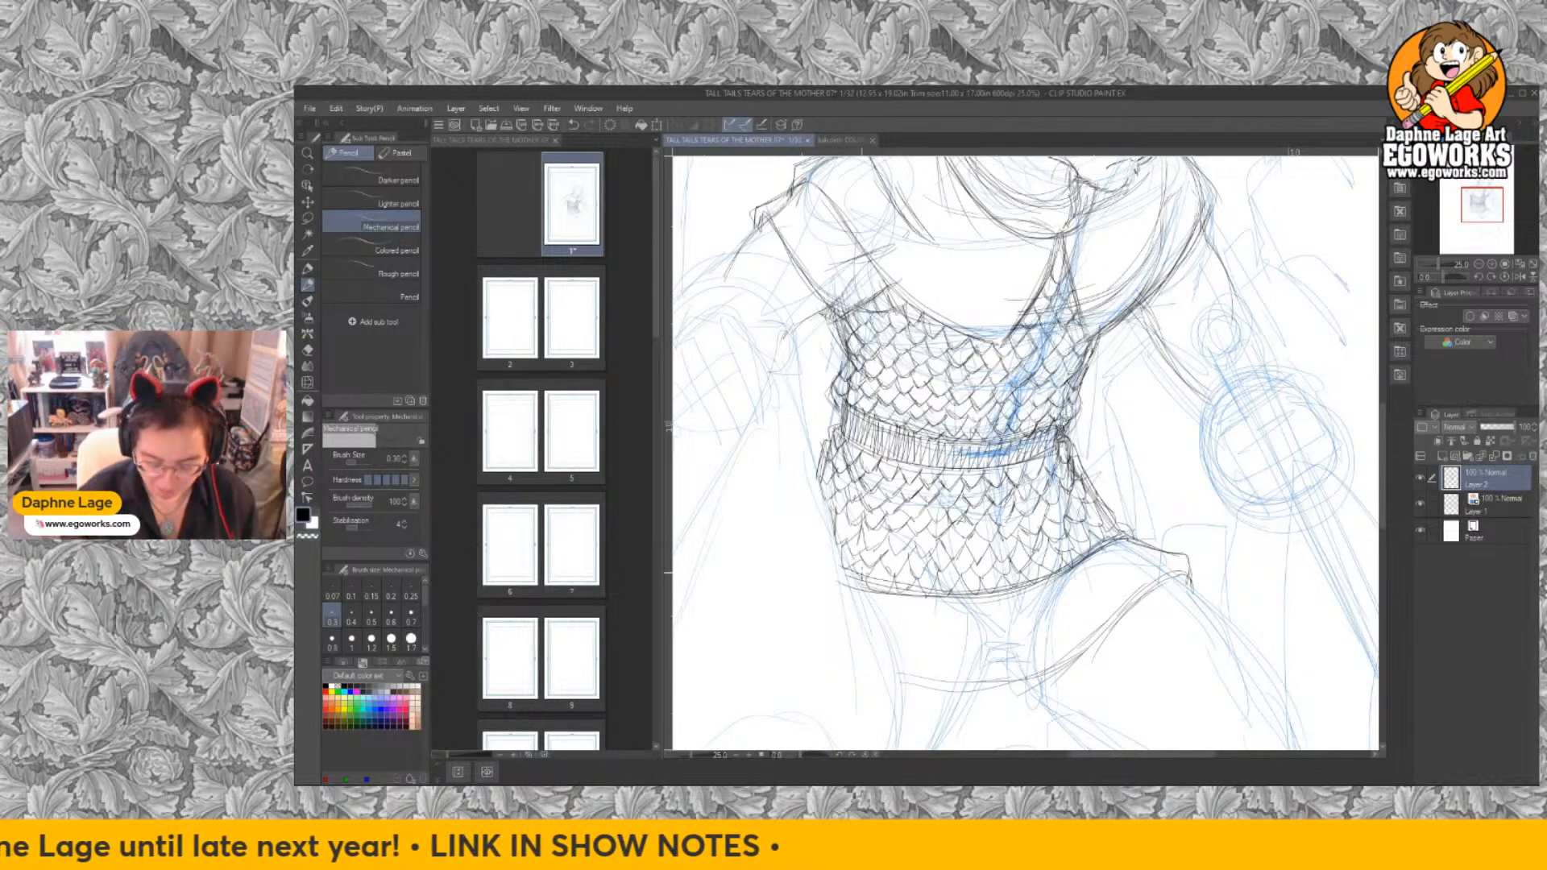
pyautogui.moveTo(881, 574); pyautogui.dragTo(869, 592)
pyautogui.moveTo(893, 576); pyautogui.dragTo(850, 593)
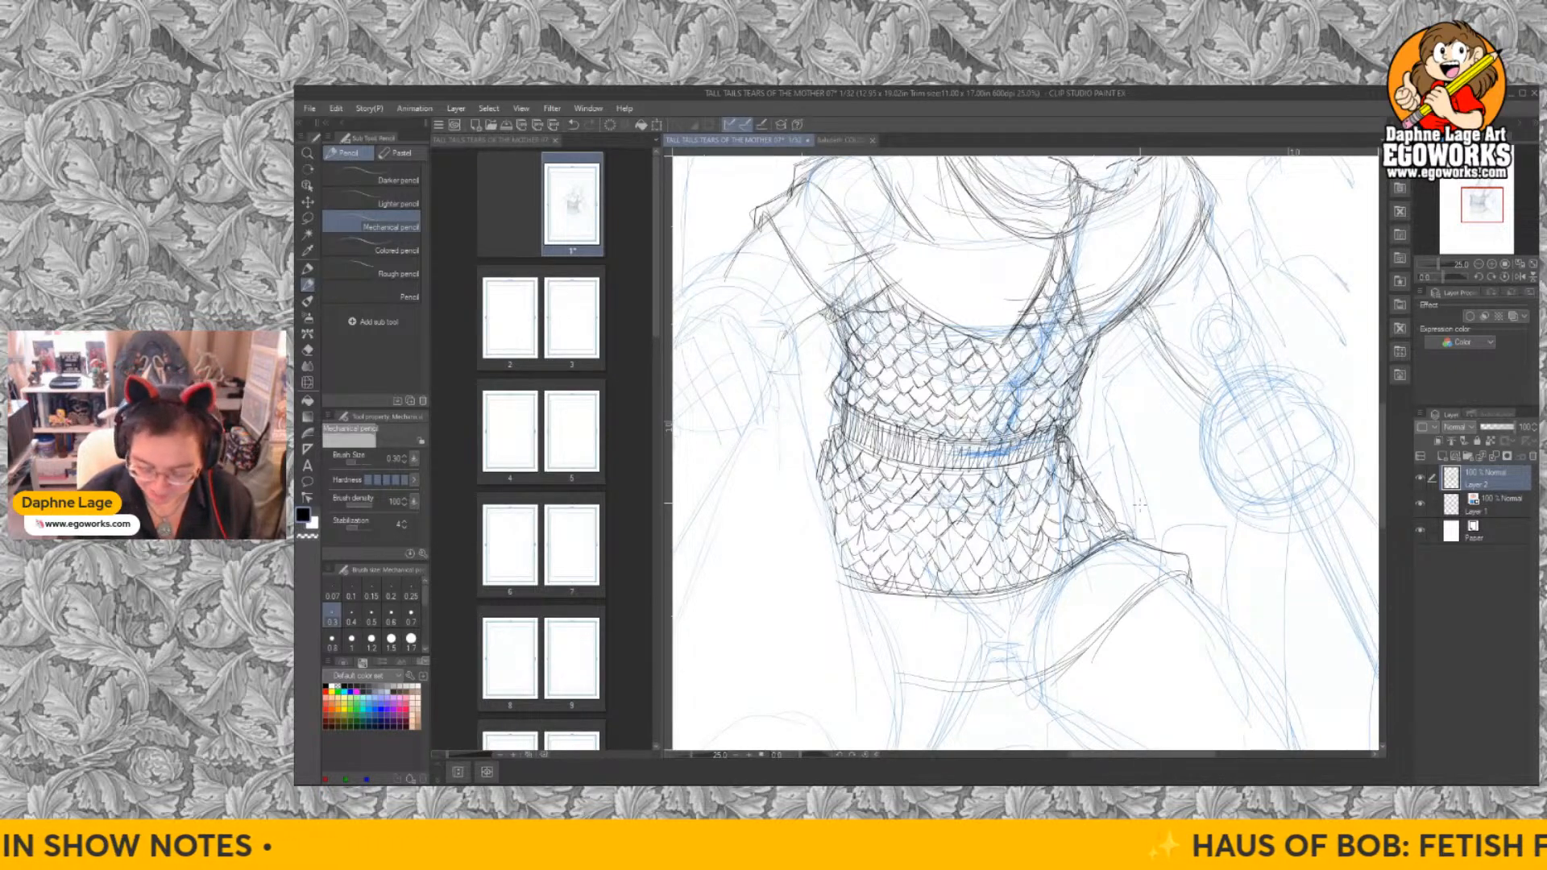
# Pencil curved fold lines in the cloth skirt beneath the mail hem and rework its near edge.
pyautogui.moveTo(1116, 545)
pyautogui.mouseDown()
pyautogui.moveTo(1026, 617)
pyautogui.moveTo(968, 625)
pyautogui.mouseUp()
pyautogui.moveTo(1055, 591); pyautogui.dragTo(941, 626)
pyautogui.moveTo(1041, 601); pyautogui.dragTo(931, 631)
pyautogui.moveTo(1059, 610)
pyautogui.mouseDown()
pyautogui.moveTo(969, 628)
pyautogui.moveTo(988, 636)
pyautogui.mouseUp()
pyautogui.moveTo(1098, 589); pyautogui.dragTo(1027, 626)
pyautogui.moveTo(1095, 591); pyautogui.dragTo(1013, 648)
pyautogui.moveTo(1029, 636); pyautogui.dragTo(989, 648)
pyautogui.moveTo(896, 666)
pyautogui.mouseDown()
pyautogui.moveTo(1035, 669)
pyautogui.moveTo(1193, 556)
pyautogui.moveTo(1098, 545)
pyautogui.moveTo(959, 588)
pyautogui.moveTo(835, 570)
pyautogui.mouseUp()
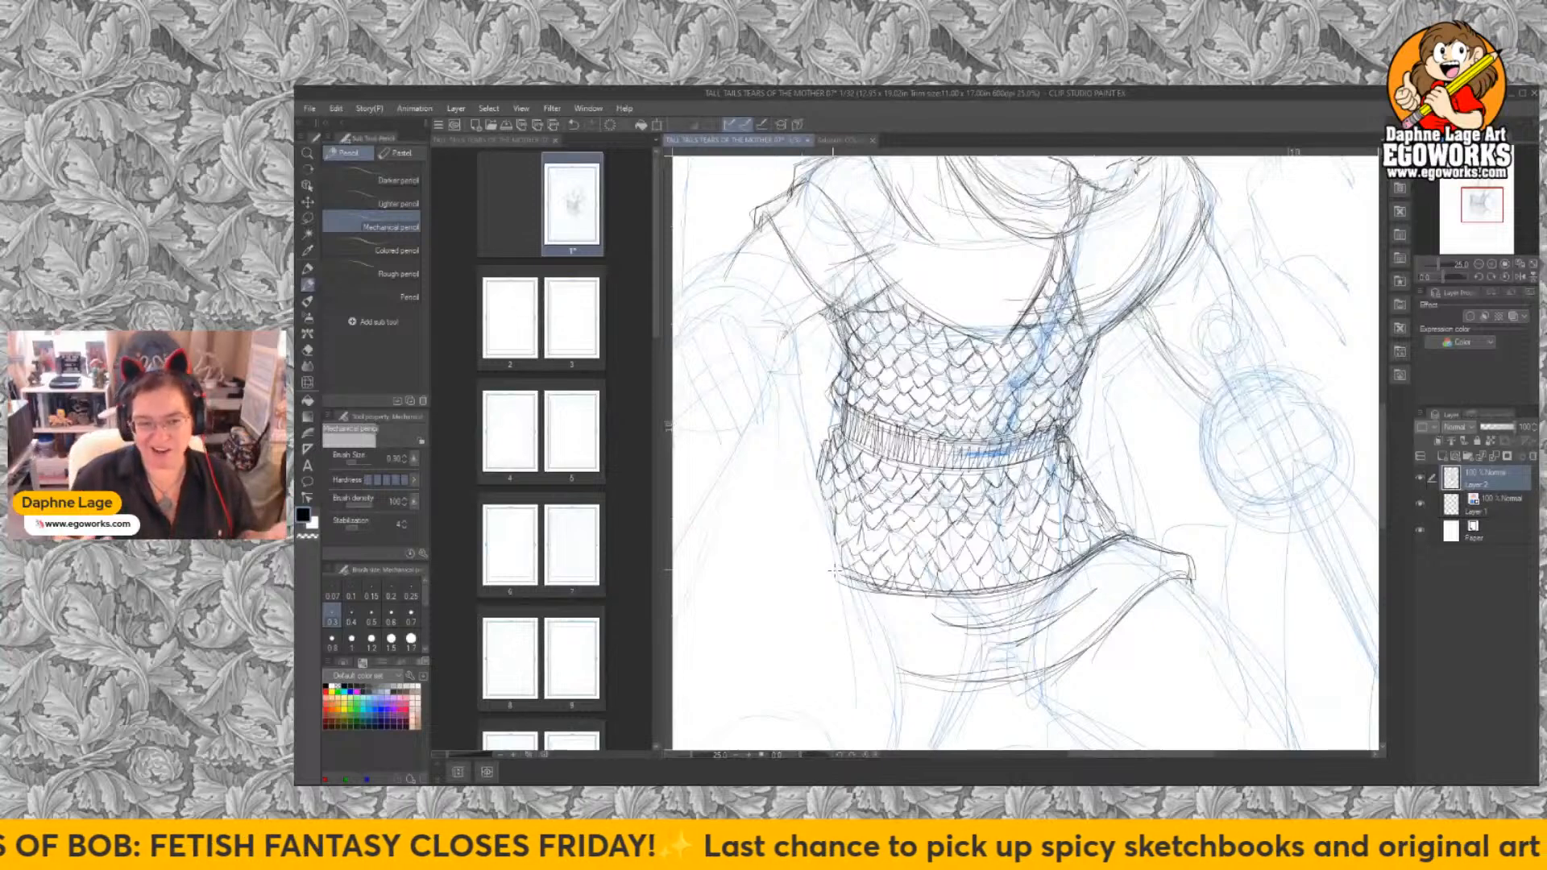
# Rotate the canvas and fill the near arm's short sleeve with rows of mail links down to its hem.
pyautogui.moveTo(1138, 555)
pyautogui.mouseDown()
pyautogui.moveTo(1227, 666)
pyautogui.moveTo(1254, 633)
pyautogui.moveTo(1287, 443)
pyautogui.mouseUp()
pyautogui.press('r')
pyautogui.moveTo(838, 444); pyautogui.dragTo(928, 456)
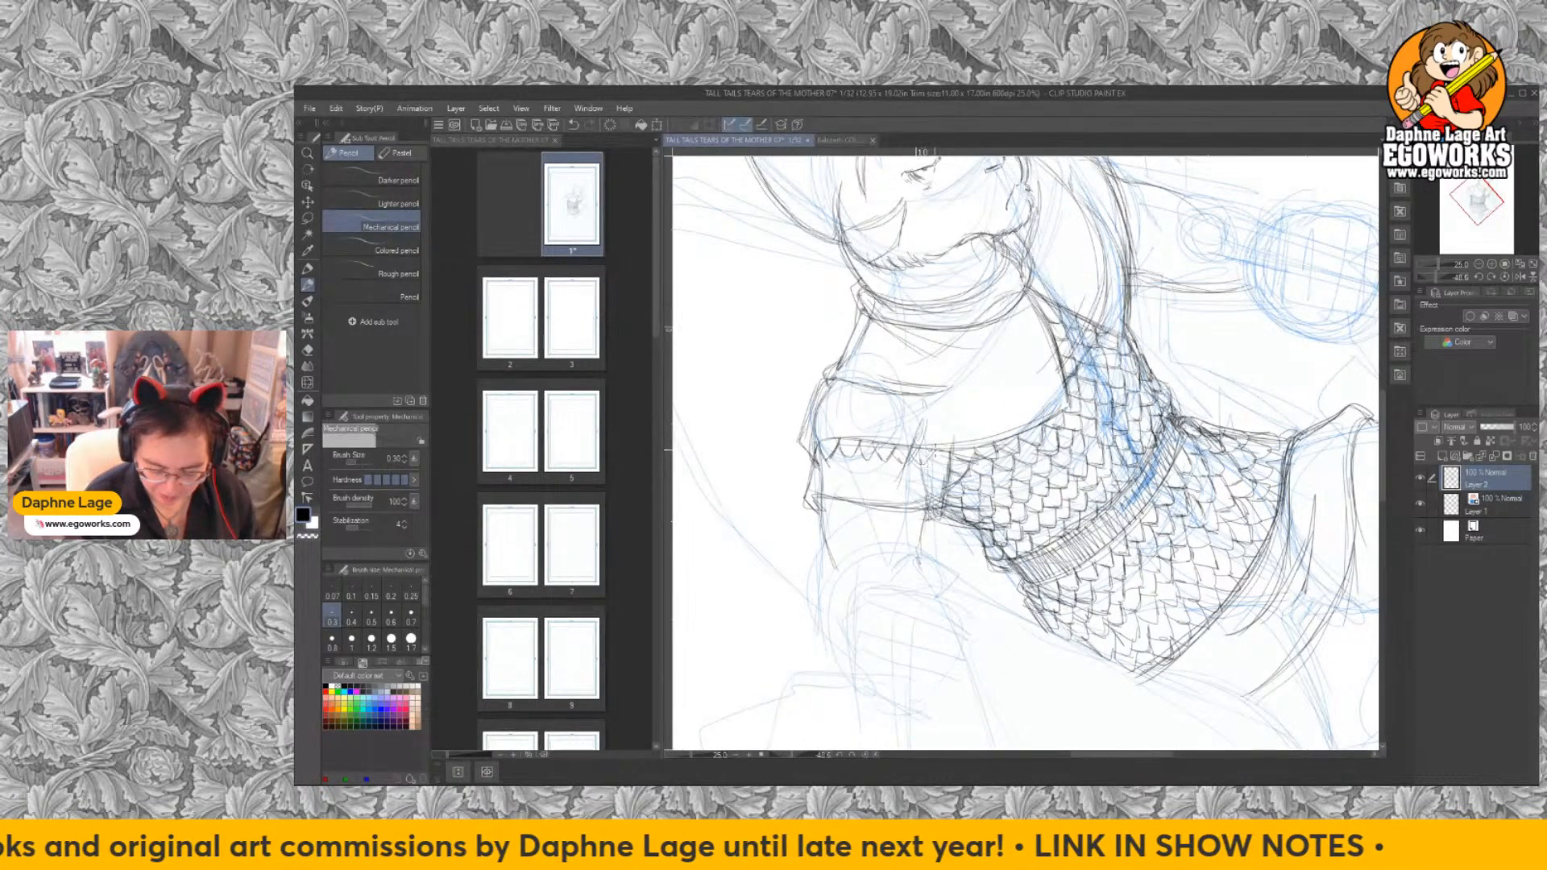
pyautogui.moveTo(807, 460); pyautogui.dragTo(947, 471)
pyautogui.moveTo(814, 465)
pyautogui.mouseDown()
pyautogui.moveTo(822, 483)
pyautogui.moveTo(944, 483)
pyautogui.mouseUp()
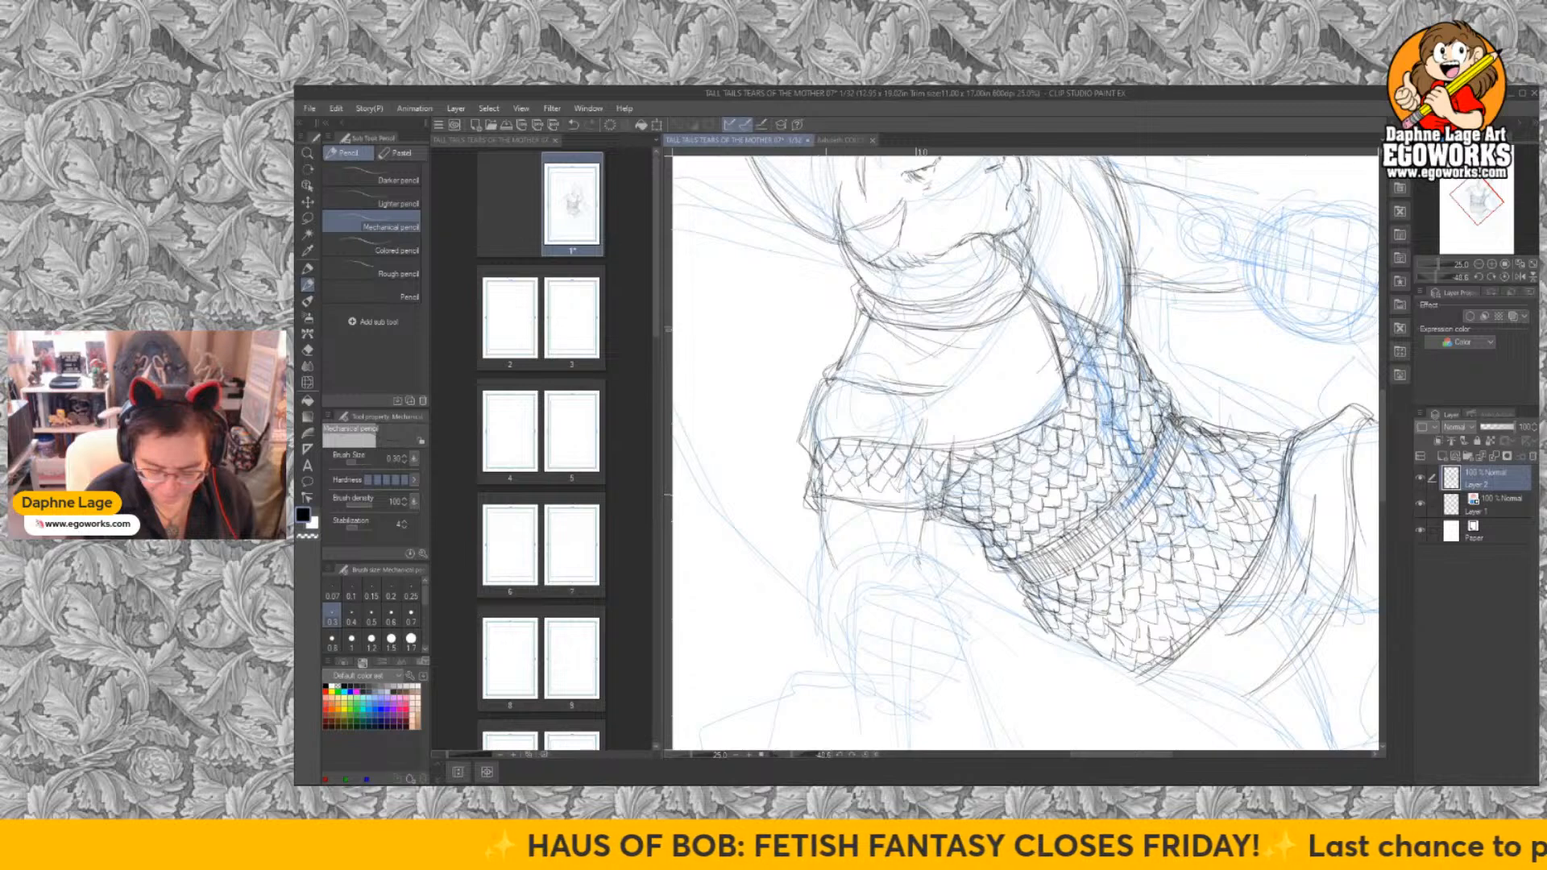
pyautogui.moveTo(855, 488)
pyautogui.mouseDown()
pyautogui.moveTo(934, 498)
pyautogui.moveTo(920, 515)
pyautogui.moveTo(813, 503)
pyautogui.mouseUp()
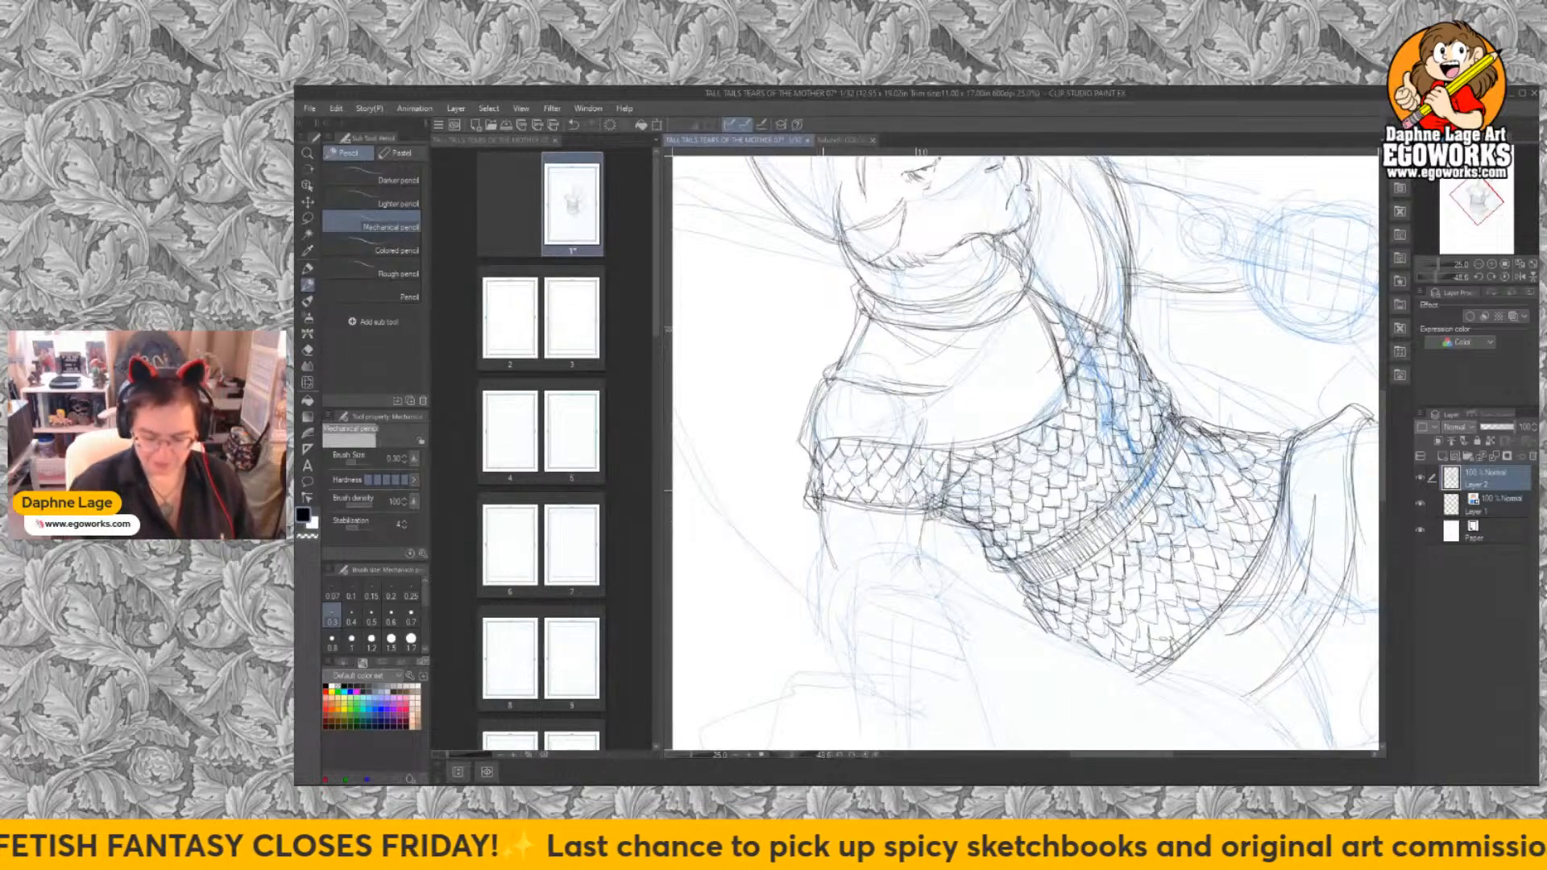
# Restore the upright page view and compare the whole figure's pencils with the Layer 1 rough hidden and shown.
pyautogui.click(1504, 276)
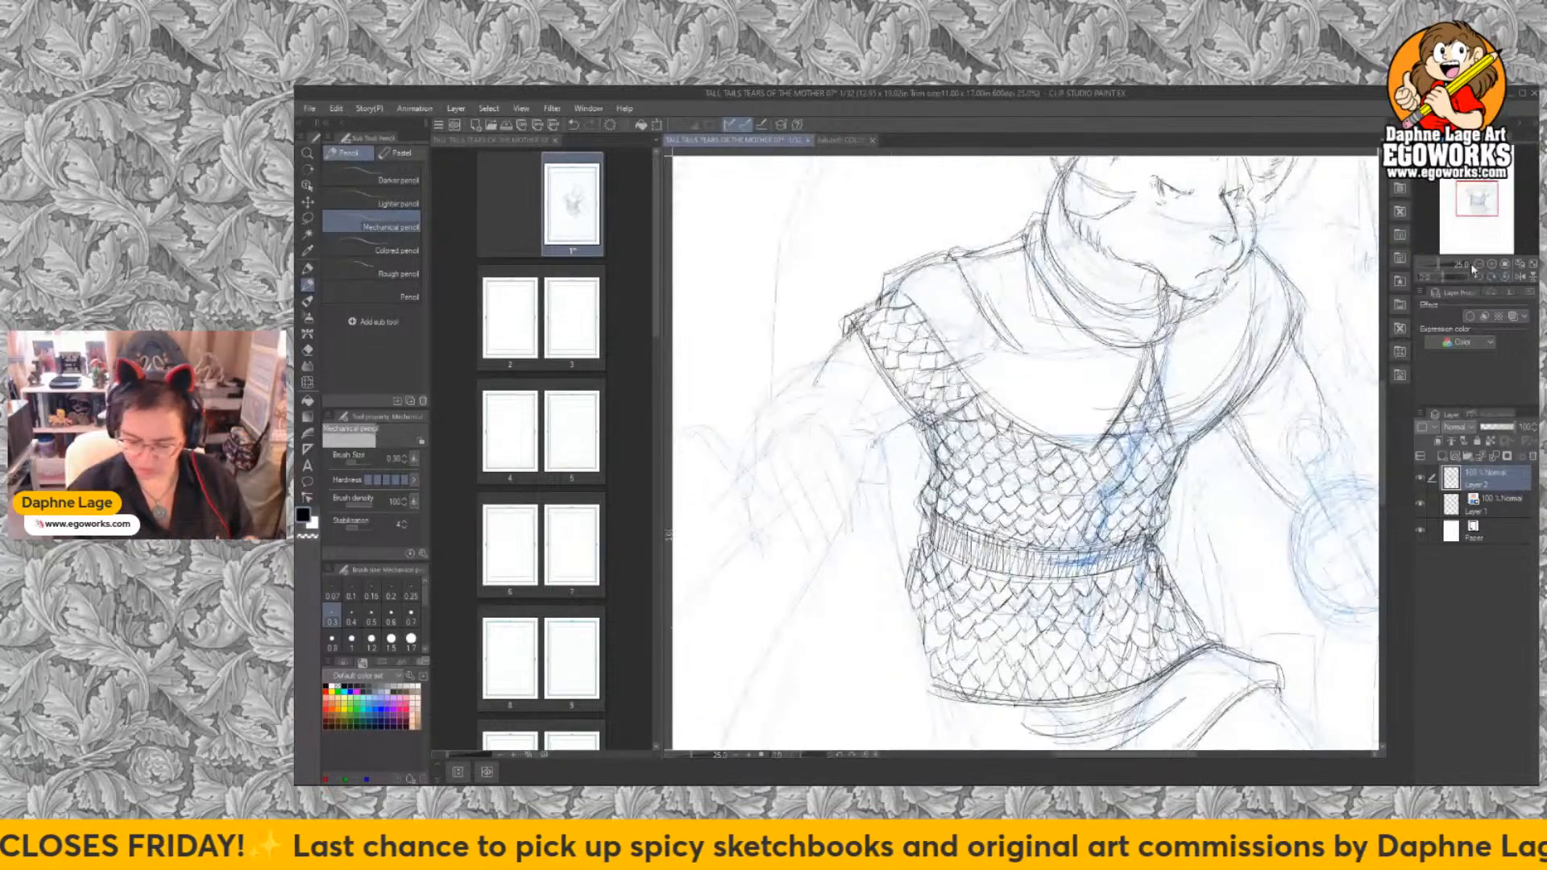
pyautogui.click(1471, 262)
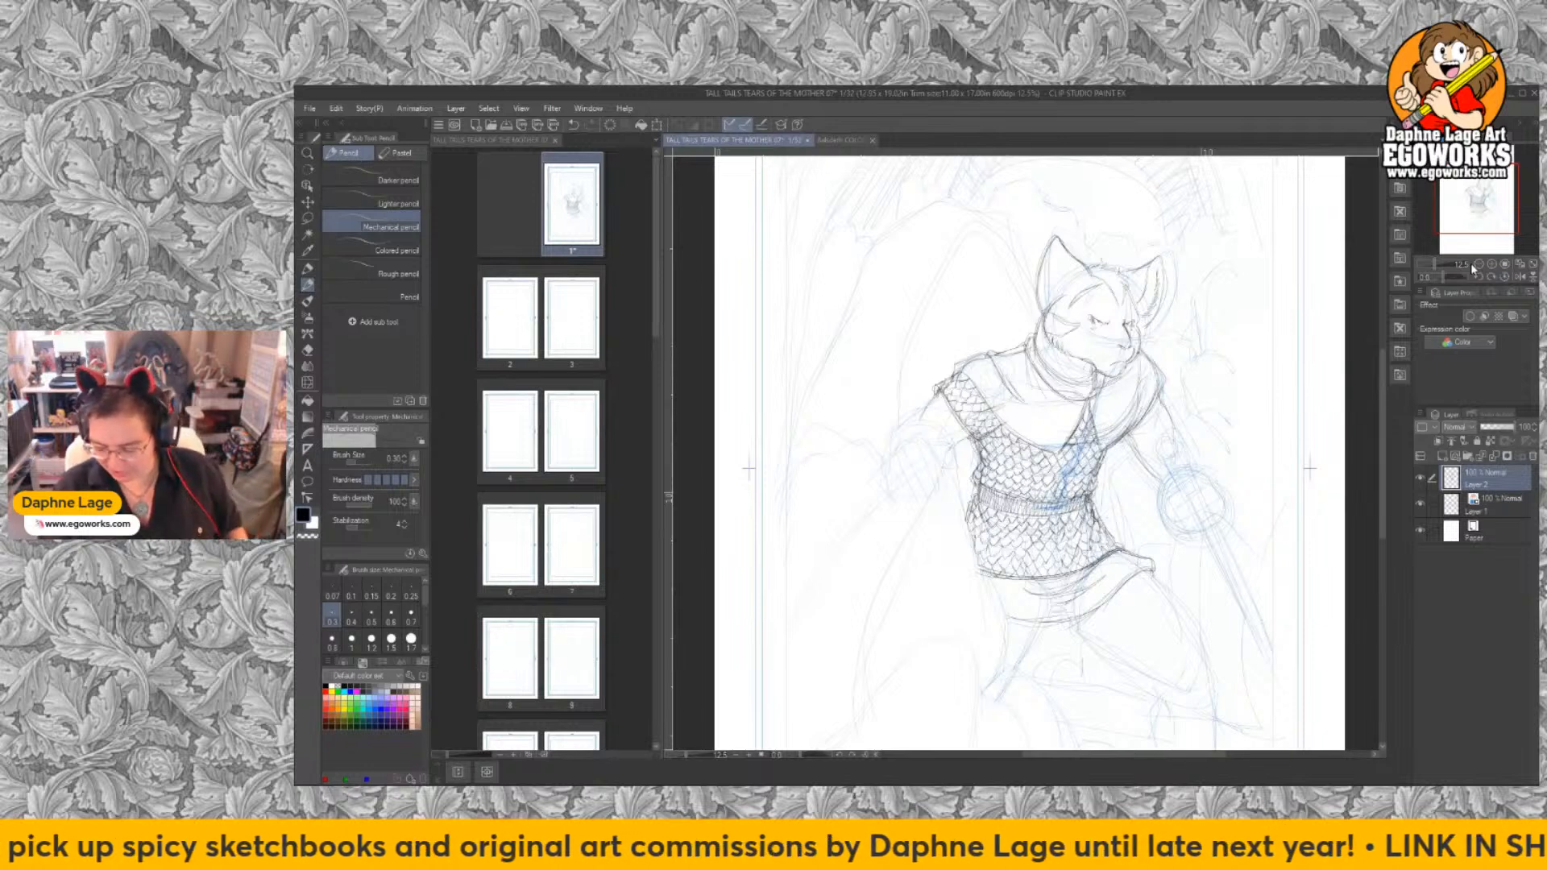
pyautogui.click(1420, 504)
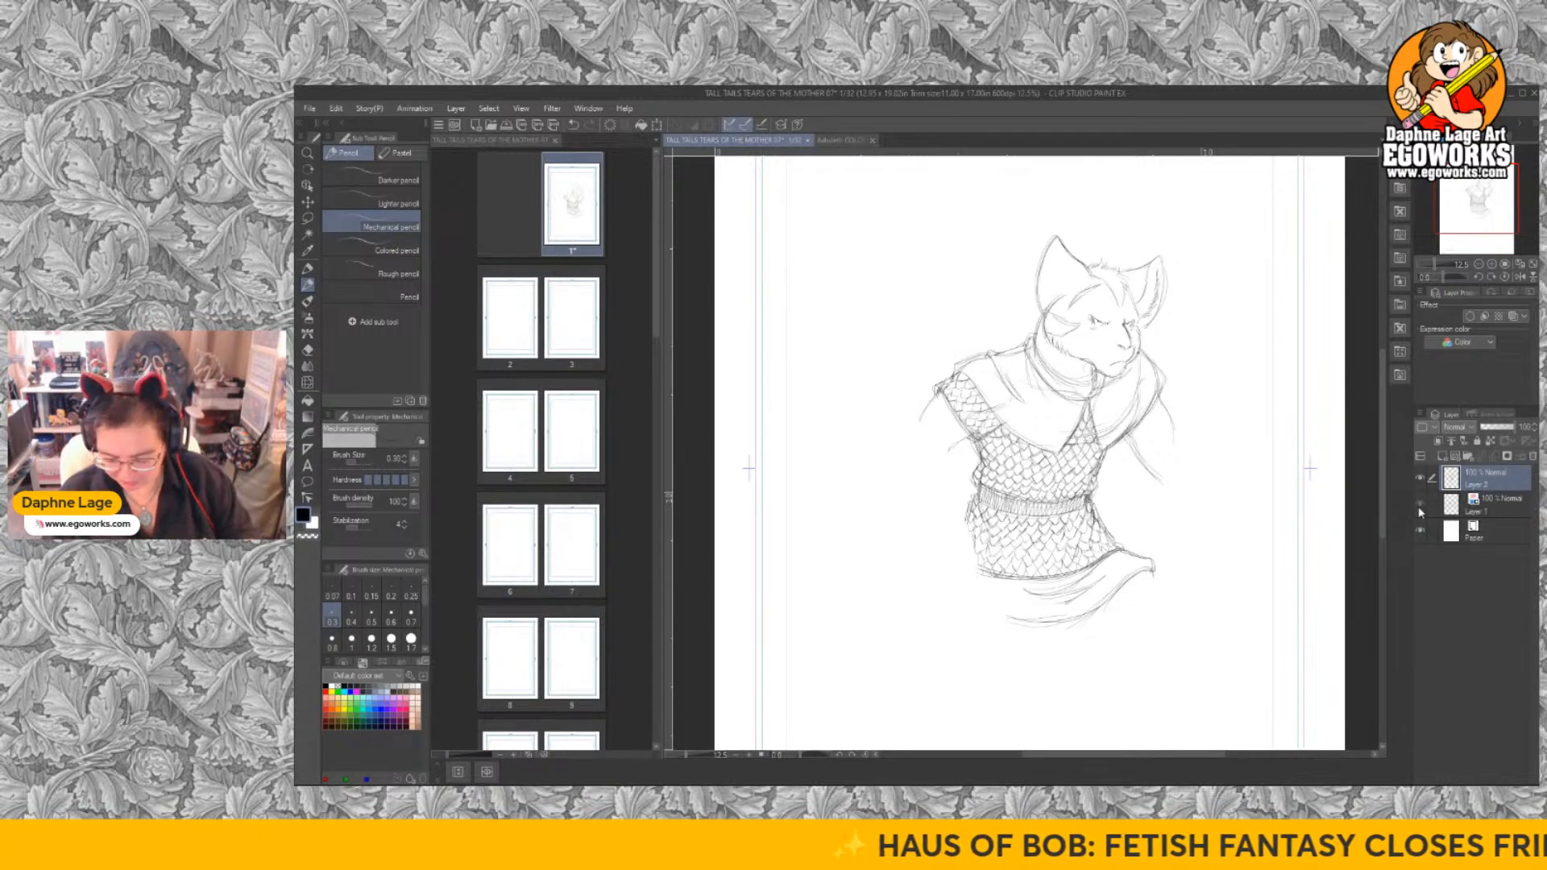
pyautogui.click(1419, 504)
pyautogui.click(1420, 505)
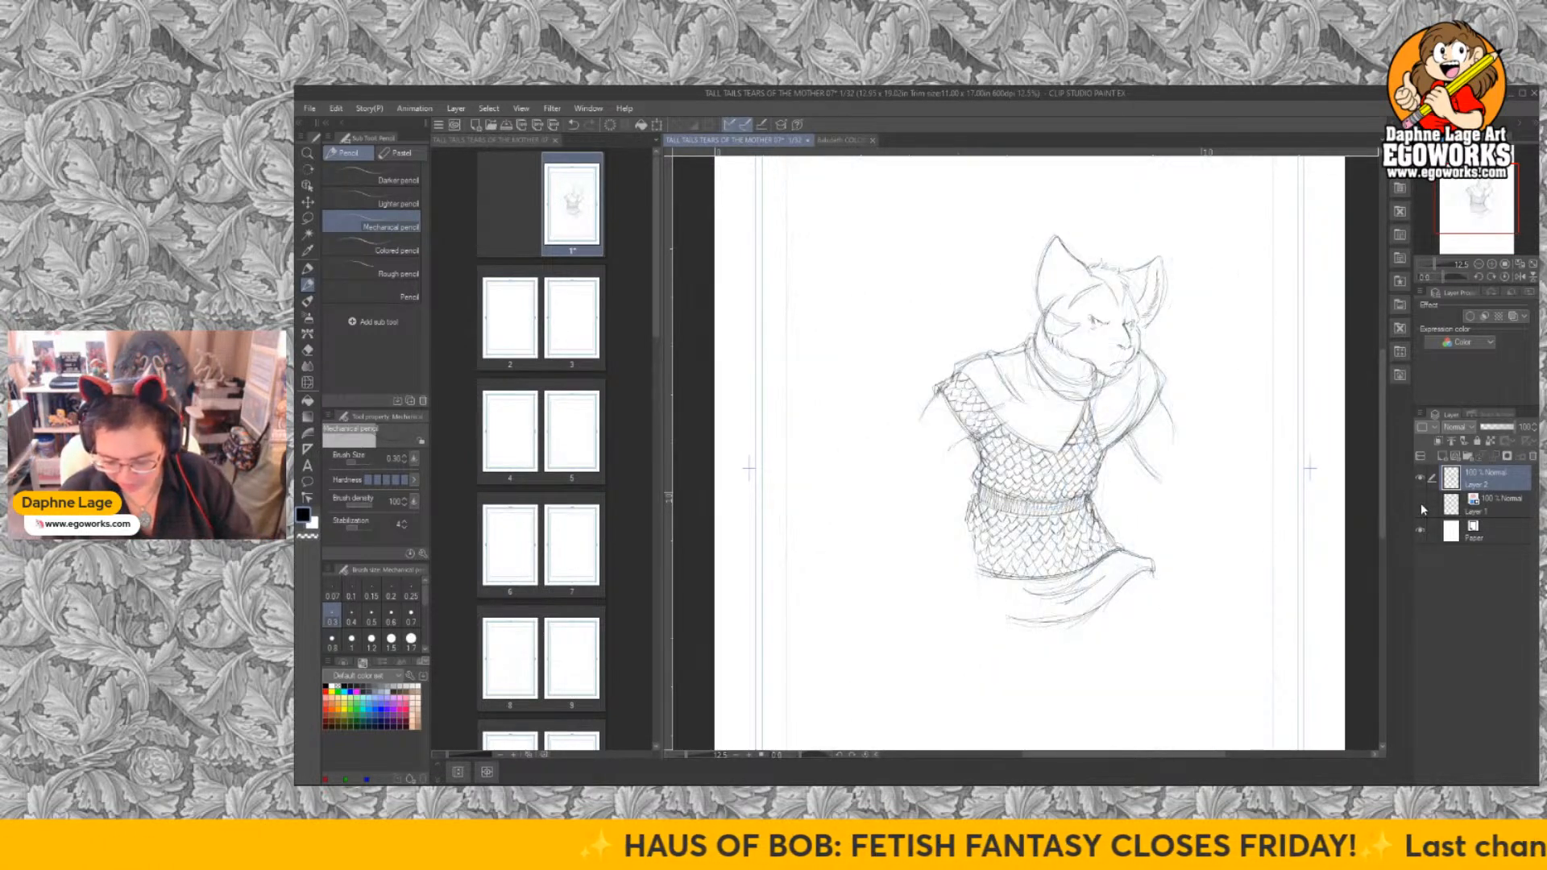
pyautogui.click(1421, 501)
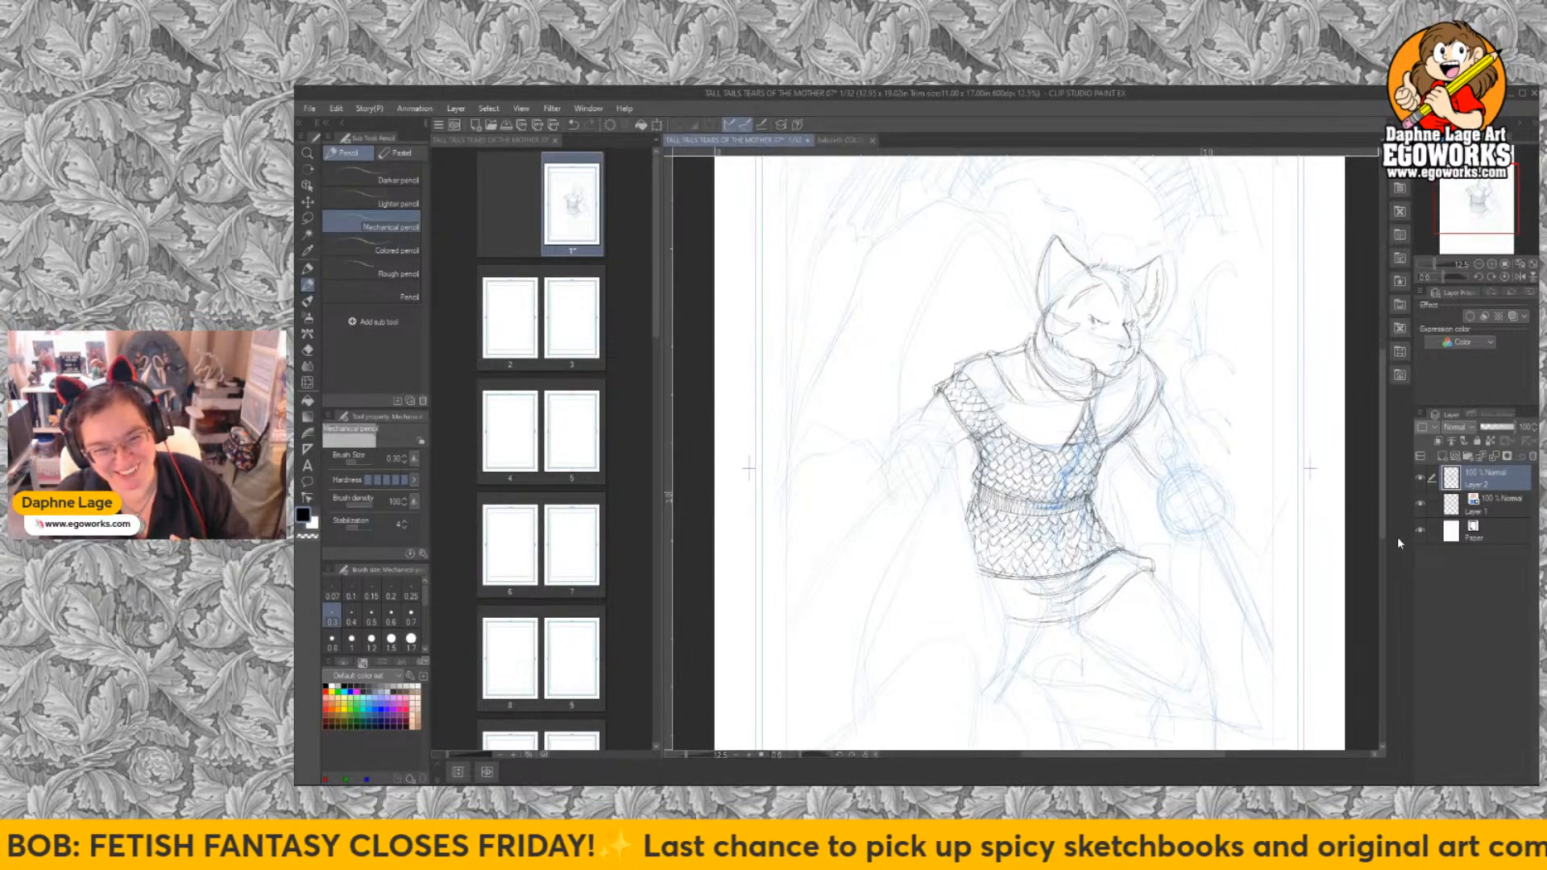
pyautogui.click(1420, 504)
pyautogui.click(1420, 504)
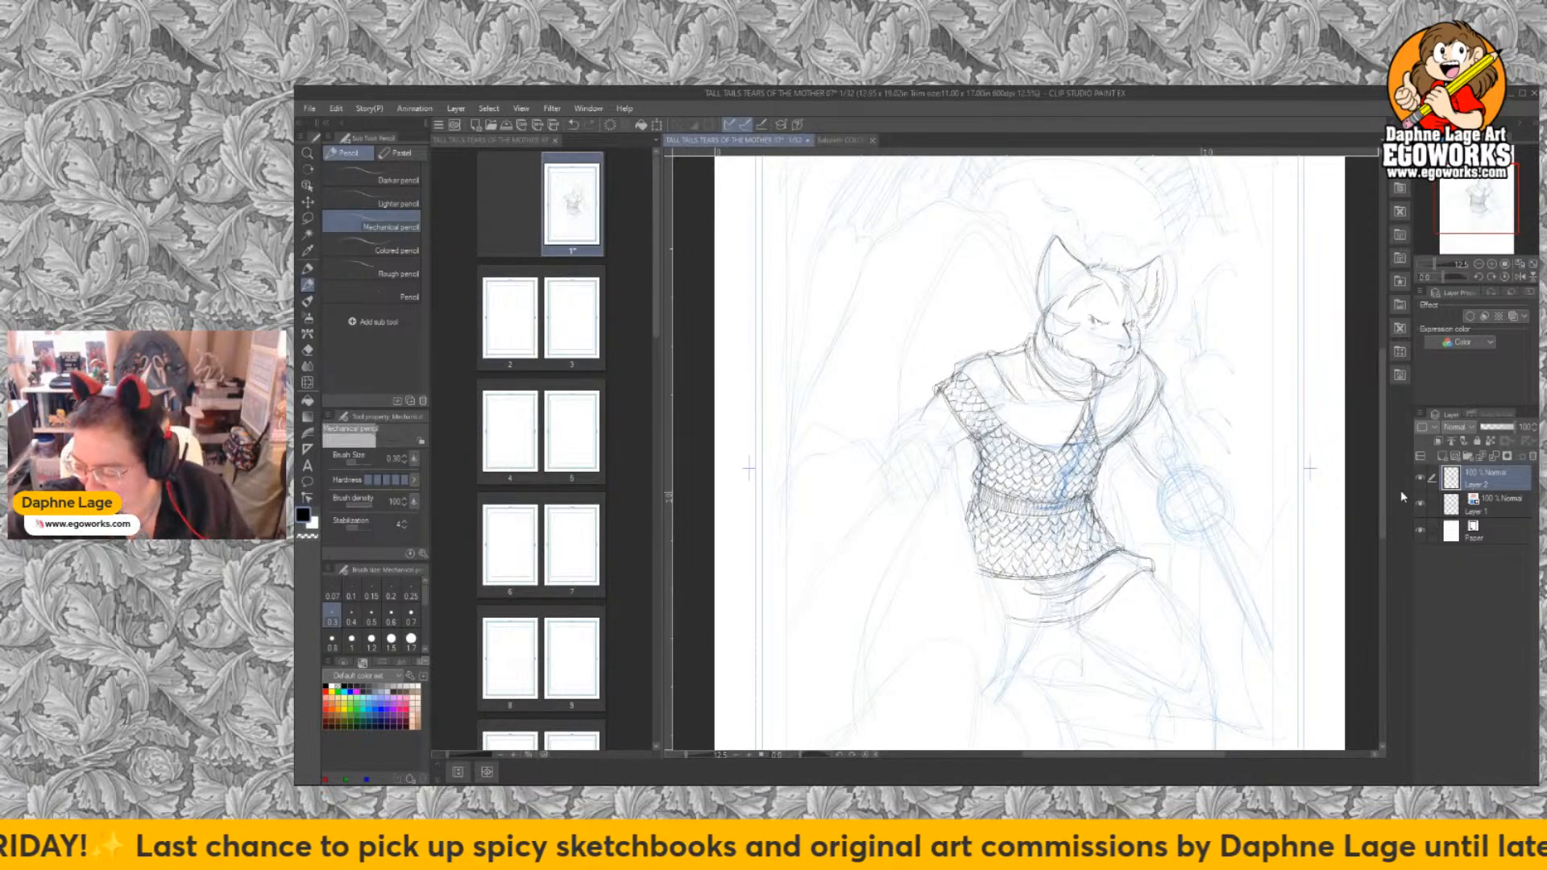
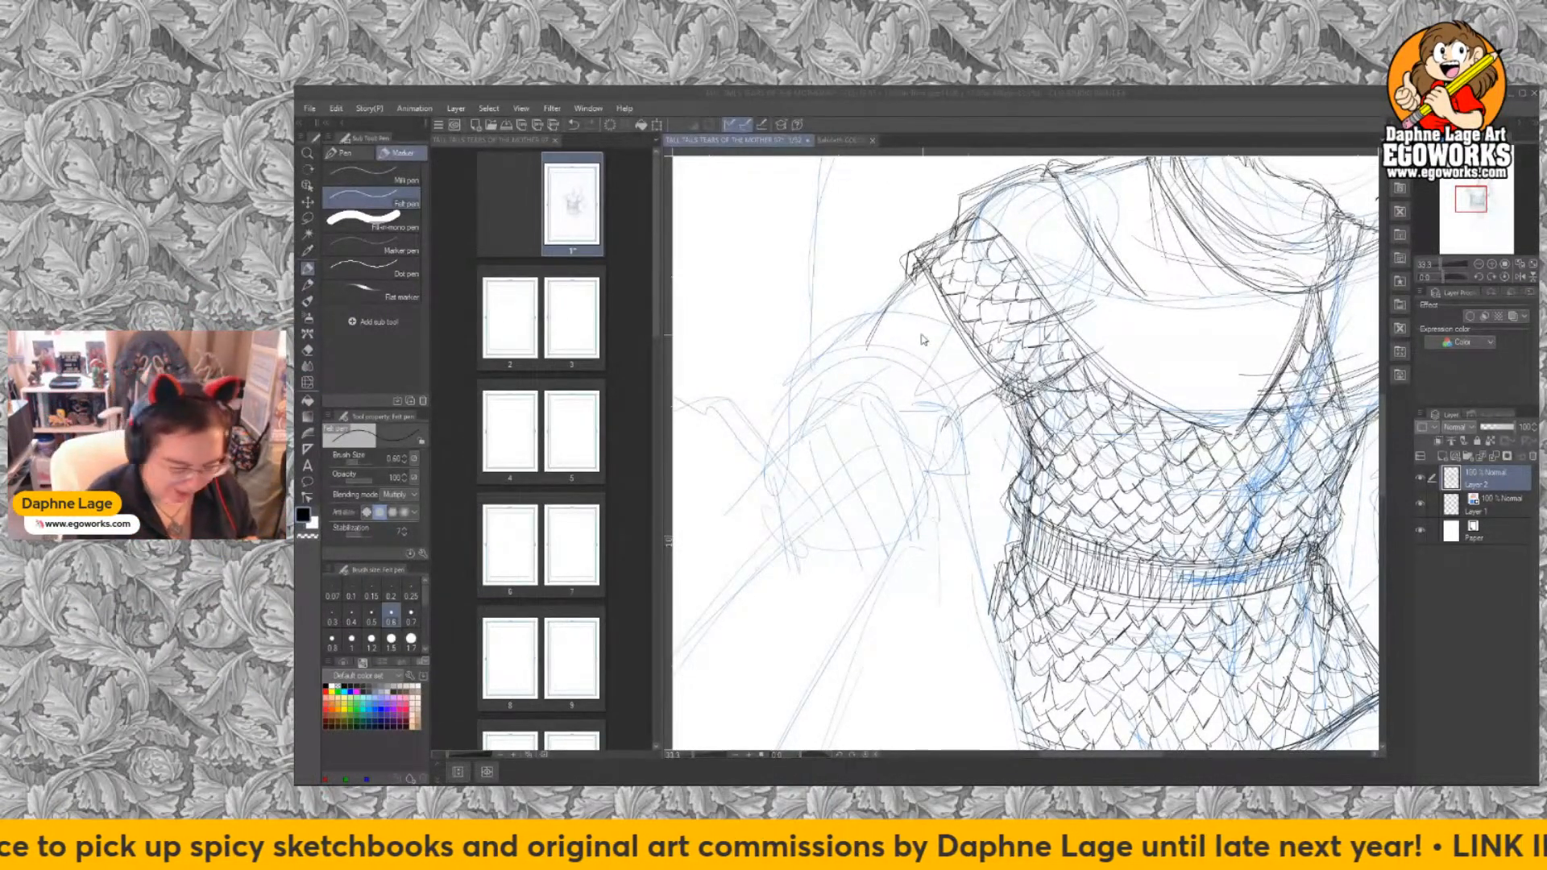
# Switch back to the Mechanical pencil and outline the near hand's first curled finger with its joint lines.
pyautogui.click(1069, 113)
pyautogui.press('p')
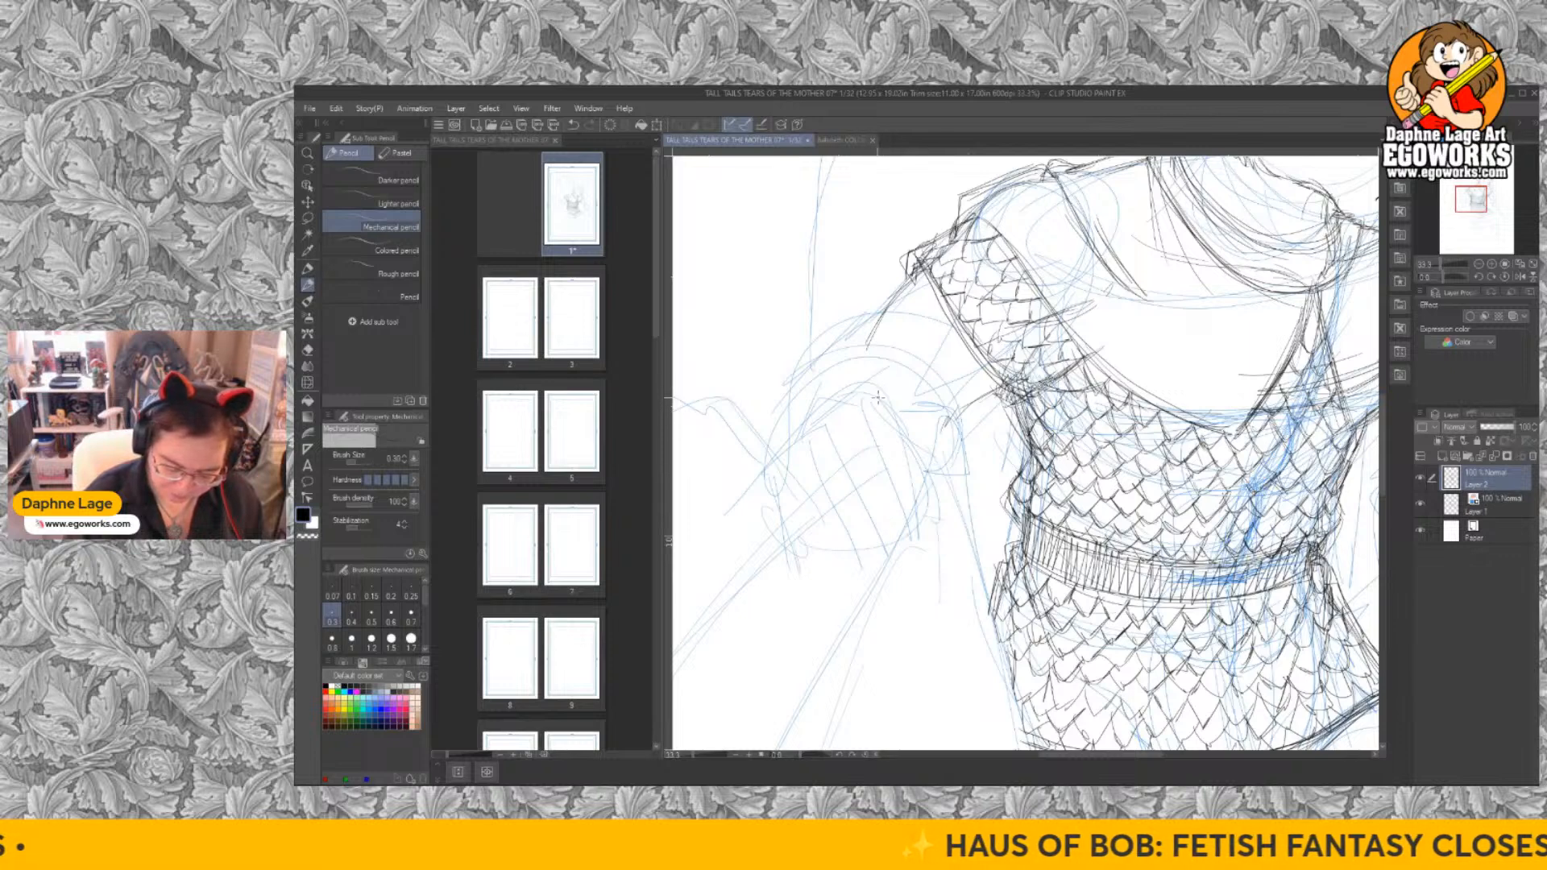
pyautogui.moveTo(883, 397)
pyautogui.mouseDown()
pyautogui.moveTo(859, 412)
pyautogui.moveTo(859, 461)
pyautogui.moveTo(873, 468)
pyautogui.moveTo(879, 395)
pyautogui.mouseUp()
pyautogui.moveTo(863, 463); pyautogui.dragTo(888, 516)
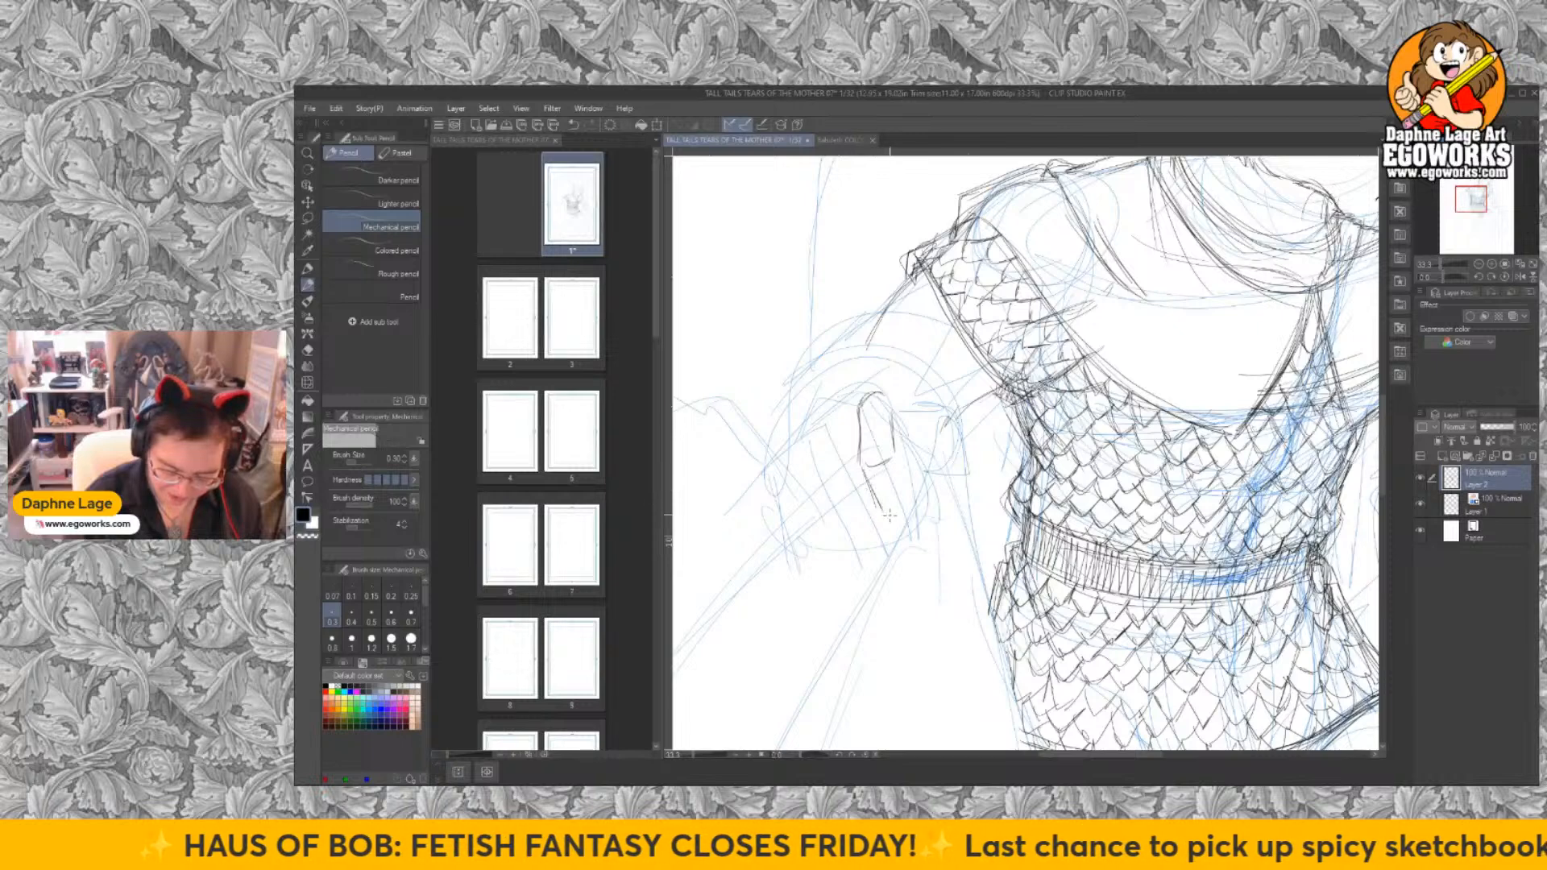
pyautogui.moveTo(896, 448)
pyautogui.mouseDown()
pyautogui.moveTo(919, 536)
pyautogui.moveTo(906, 542)
pyautogui.mouseUp()
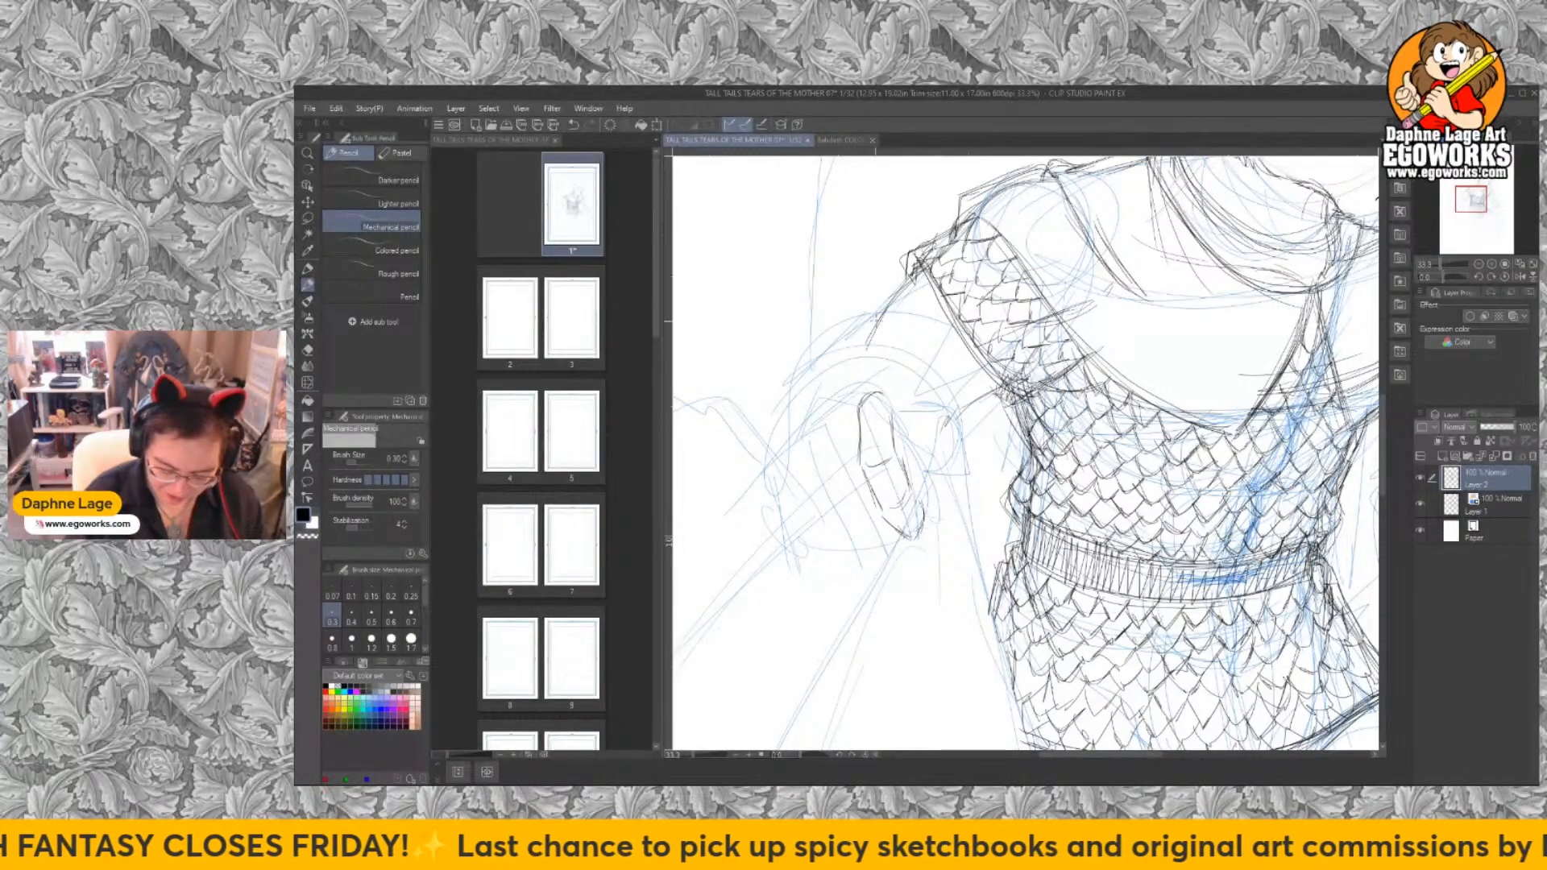
# Pencil the near fist's remaining curled fingers beside the first, with their joint lines and fingertips closing the lower edge.
pyautogui.moveTo(852, 421)
pyautogui.mouseDown()
pyautogui.moveTo(830, 413)
pyautogui.moveTo(821, 488)
pyautogui.moveTo(858, 476)
pyautogui.moveTo(856, 425)
pyautogui.mouseUp()
pyautogui.moveTo(821, 486)
pyautogui.mouseDown()
pyautogui.moveTo(859, 553)
pyautogui.moveTo(846, 537)
pyautogui.moveTo(877, 549)
pyautogui.moveTo(843, 527)
pyautogui.moveTo(878, 532)
pyautogui.mouseUp()
pyautogui.moveTo(870, 467)
pyautogui.mouseDown()
pyautogui.moveTo(872, 519)
pyautogui.moveTo(852, 529)
pyautogui.moveTo(886, 554)
pyautogui.mouseUp()
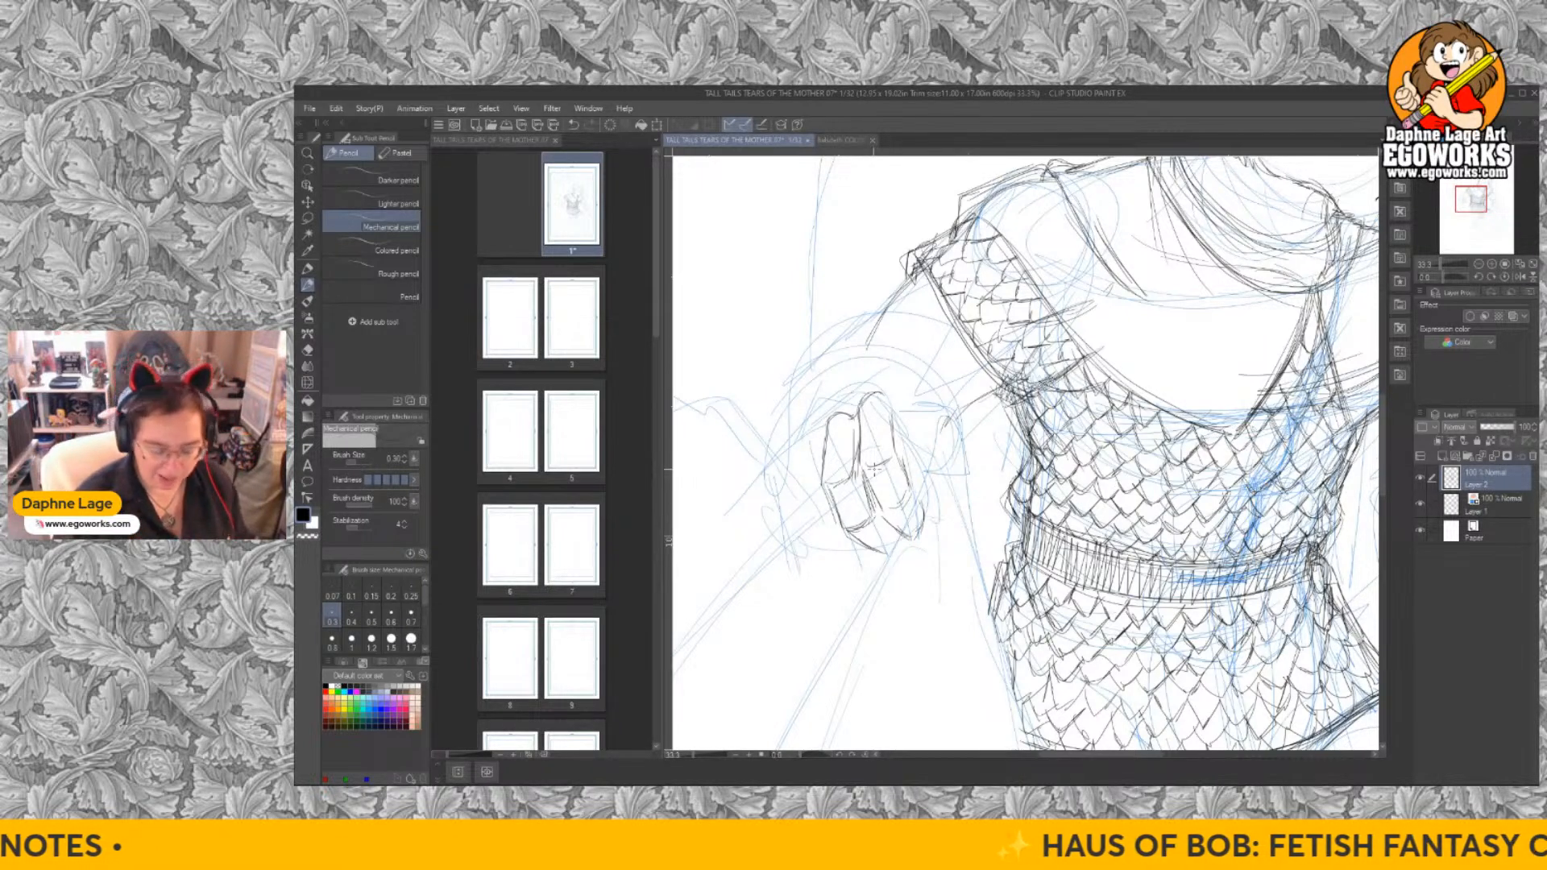
pyautogui.moveTo(846, 530); pyautogui.dragTo(896, 546)
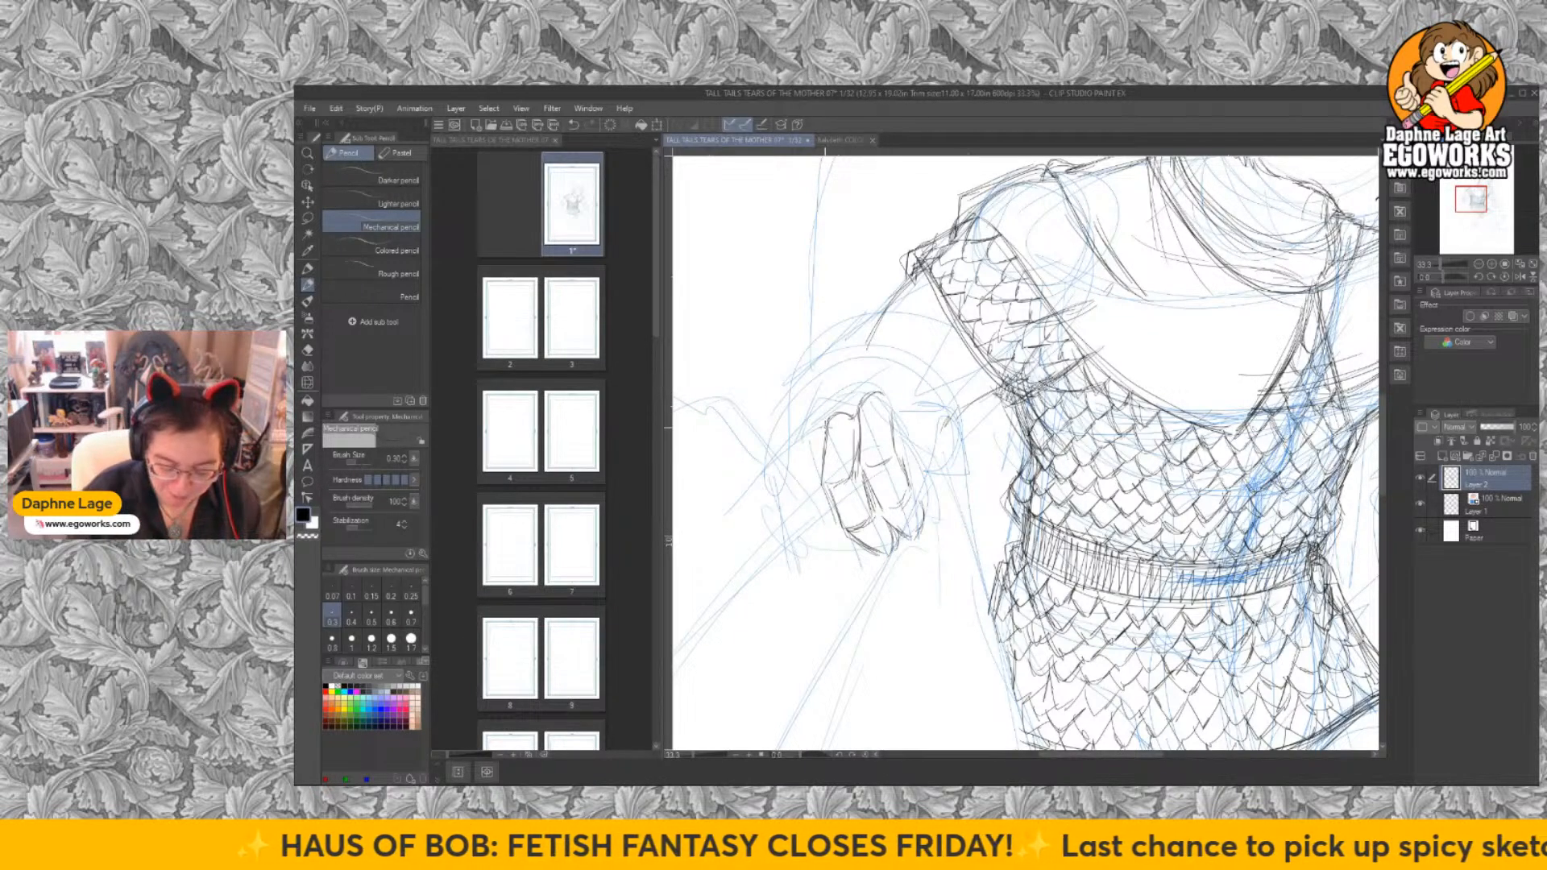
pyautogui.moveTo(797, 430); pyautogui.dragTo(790, 440)
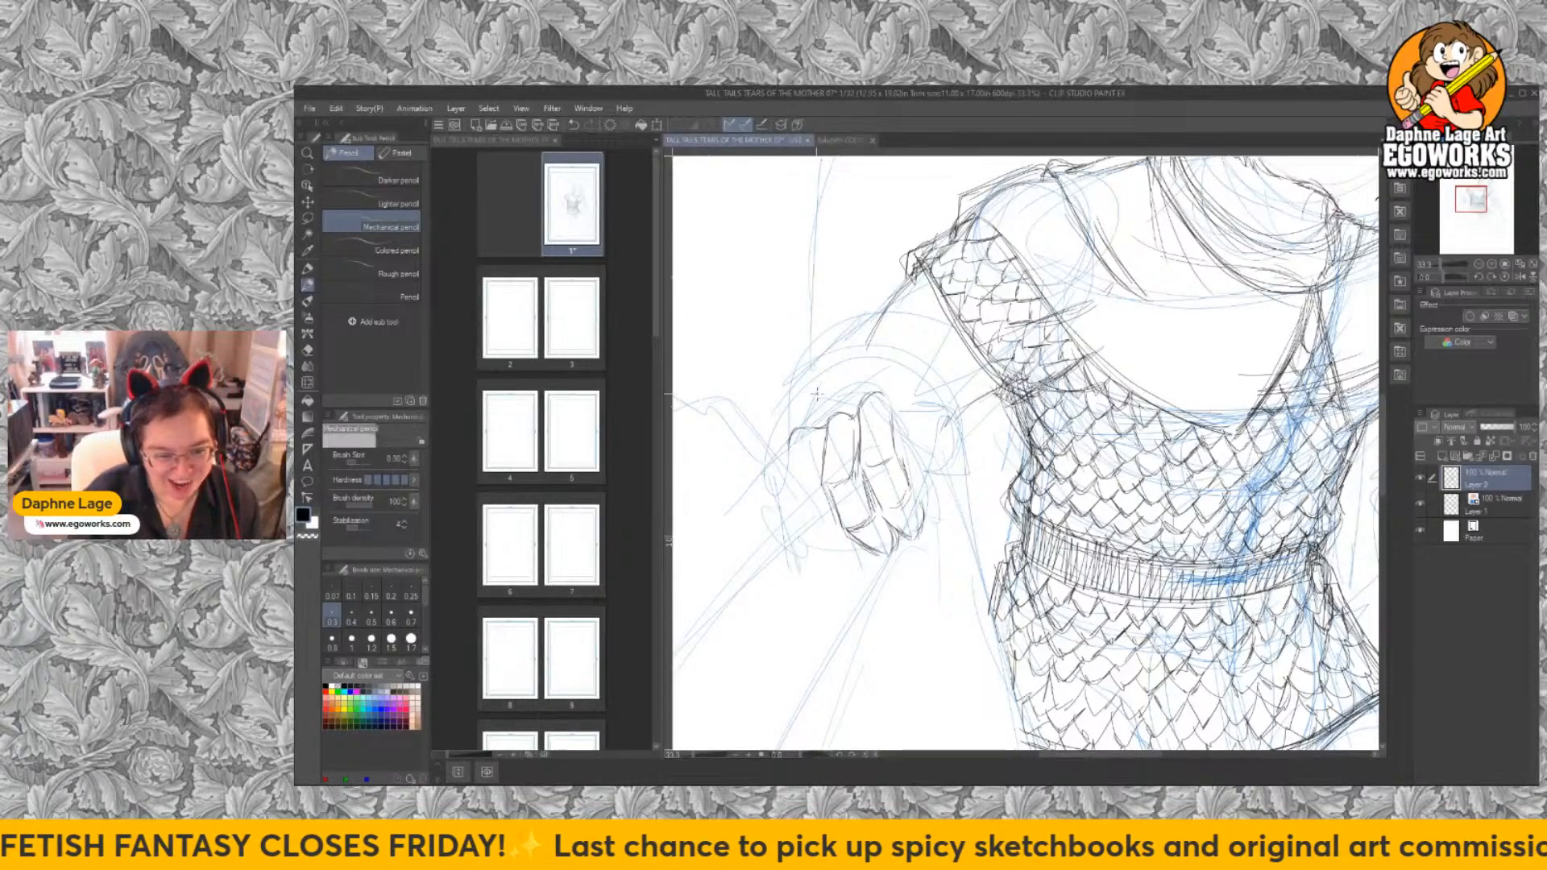
pyautogui.moveTo(788, 465)
pyautogui.mouseDown()
pyautogui.moveTo(813, 499)
pyautogui.moveTo(789, 468)
pyautogui.moveTo(795, 506)
pyautogui.moveTo(818, 499)
pyautogui.moveTo(794, 503)
pyautogui.moveTo(815, 538)
pyautogui.moveTo(835, 535)
pyautogui.moveTo(847, 549)
pyautogui.moveTo(821, 547)
pyautogui.moveTo(866, 565)
pyautogui.mouseUp()
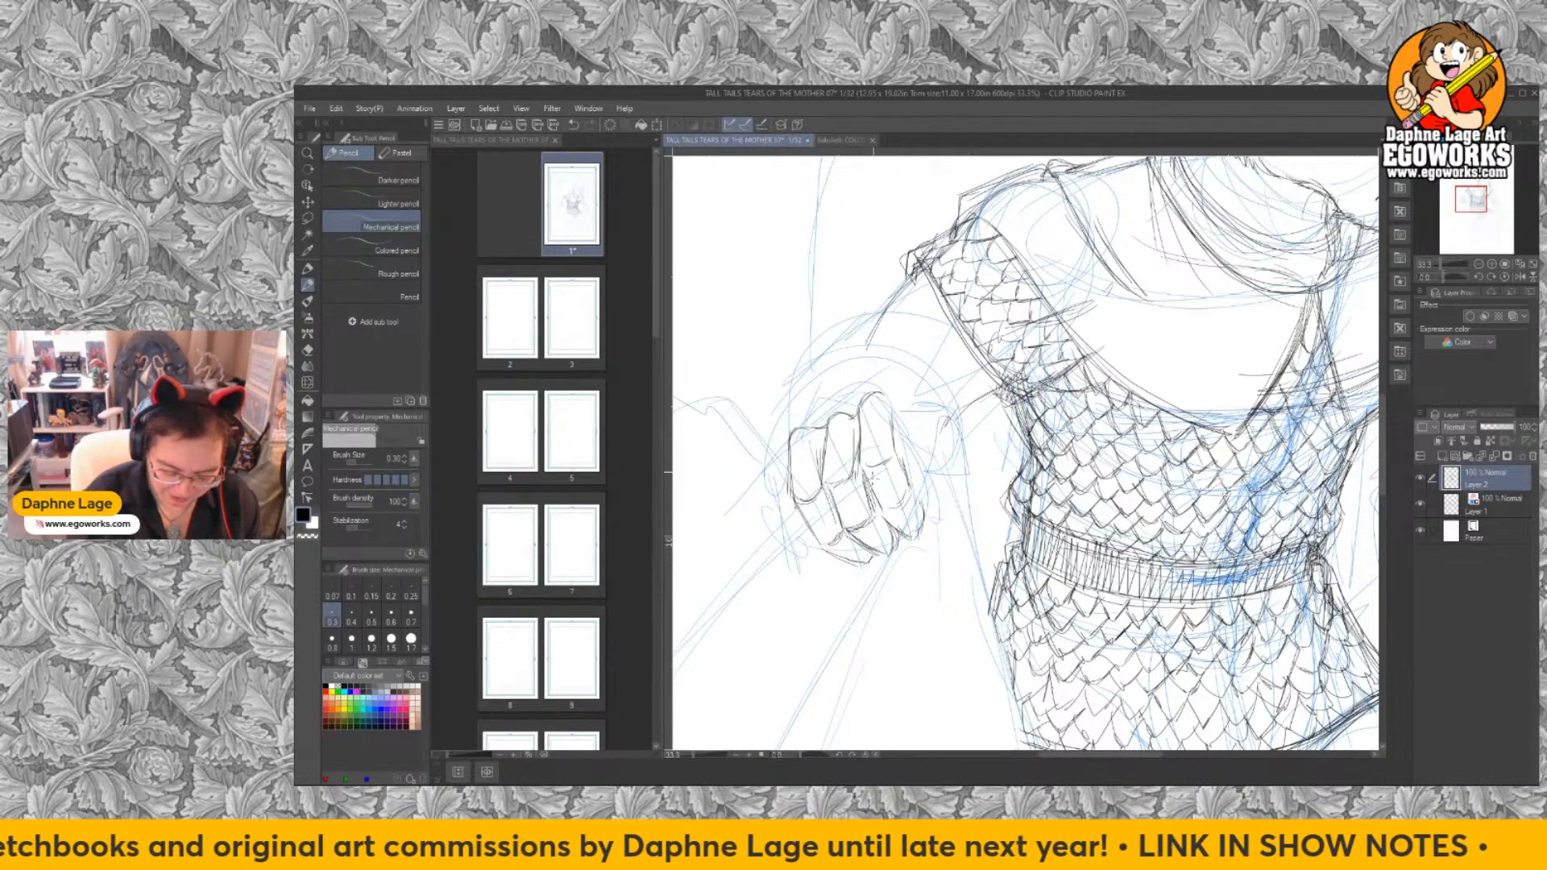
pyautogui.moveTo(778, 448)
pyautogui.mouseDown()
pyautogui.moveTo(762, 511)
pyautogui.moveTo(801, 508)
pyautogui.moveTo(785, 538)
pyautogui.moveTo(809, 550)
pyautogui.mouseUp()
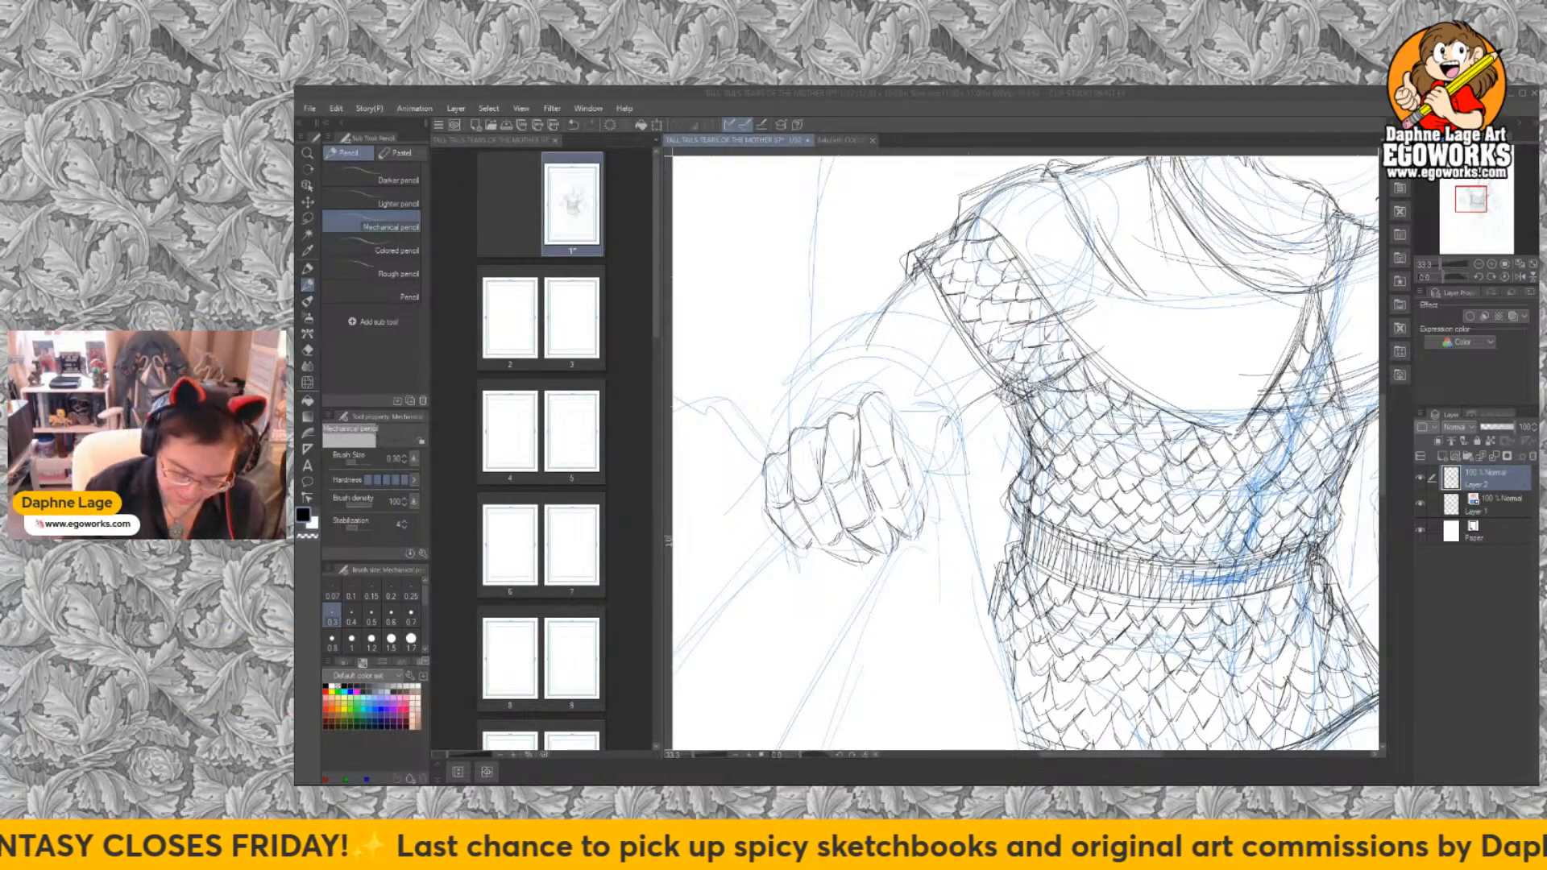
pyautogui.moveTo(806, 551); pyautogui.dragTo(850, 567)
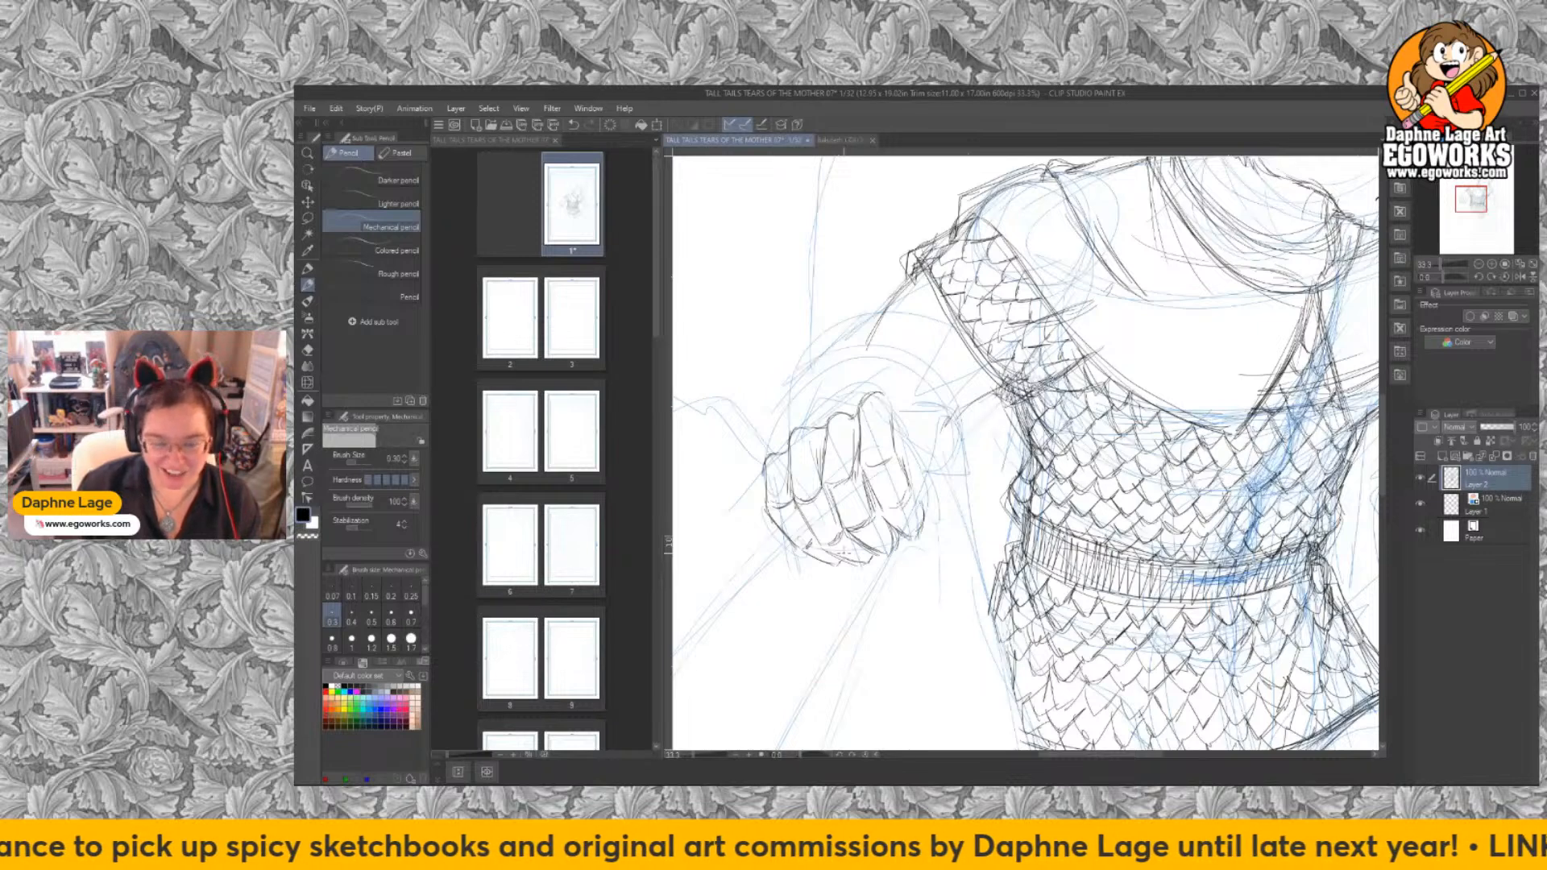
# Draw the back of the near hand as an arc over the knuckles and sketch the lines along the fist's inner side.
pyautogui.moveTo(785, 450); pyautogui.dragTo(836, 385)
pyautogui.moveTo(801, 413)
pyautogui.mouseDown()
pyautogui.moveTo(843, 382)
pyautogui.moveTo(882, 397)
pyautogui.mouseUp()
pyautogui.moveTo(787, 443); pyautogui.dragTo(834, 392)
pyautogui.moveTo(775, 440); pyautogui.dragTo(870, 411)
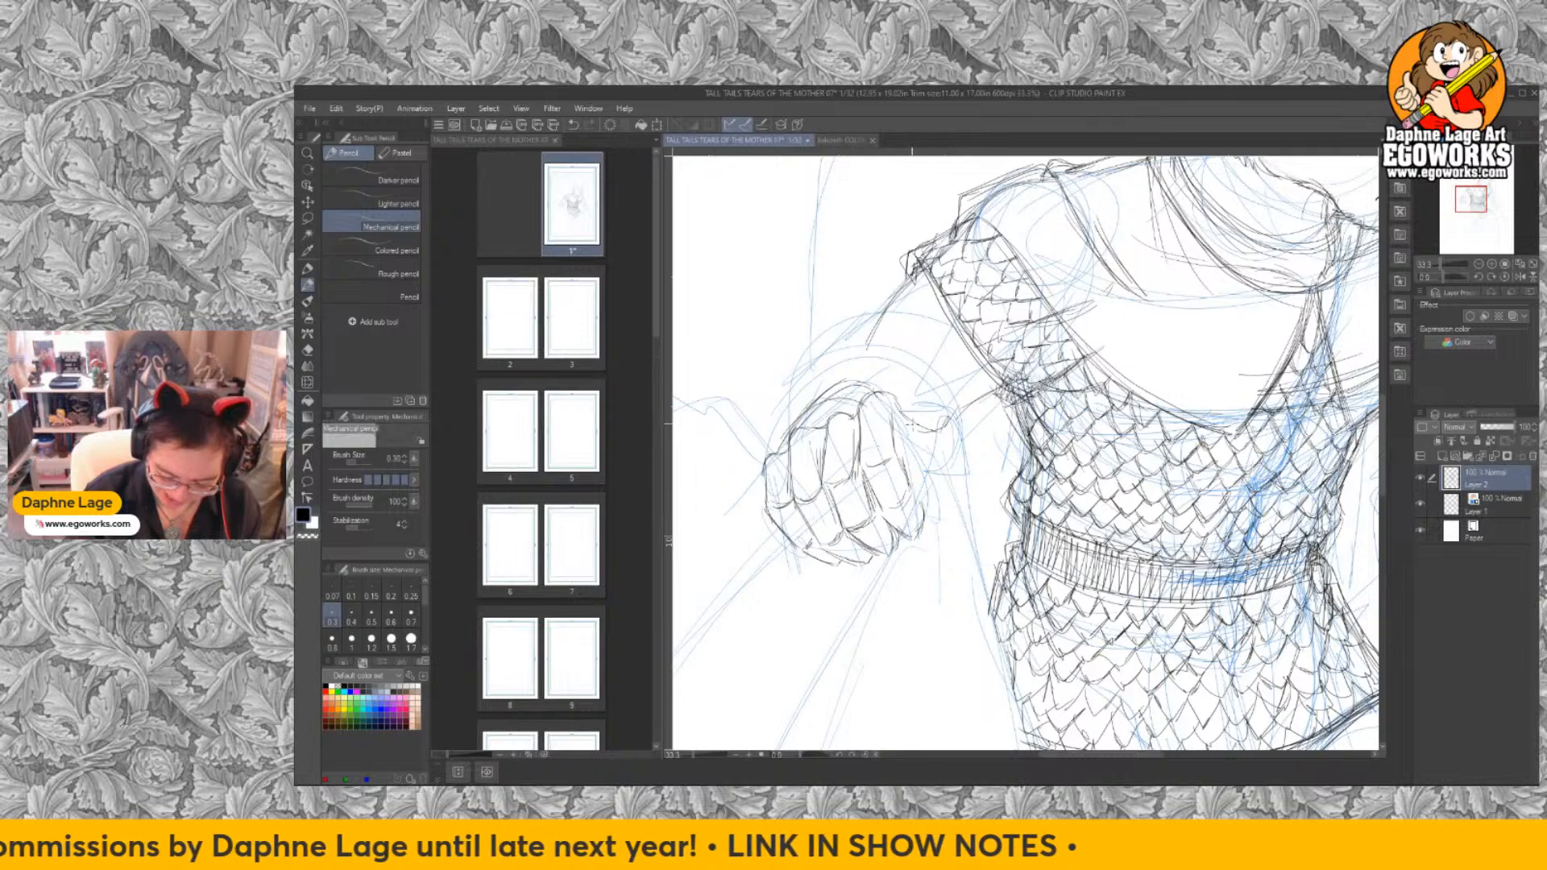
pyautogui.moveTo(922, 421)
pyautogui.mouseDown()
pyautogui.moveTo(938, 431)
pyautogui.moveTo(919, 455)
pyautogui.moveTo(956, 479)
pyautogui.moveTo(935, 497)
pyautogui.moveTo(949, 524)
pyautogui.mouseUp()
pyautogui.moveTo(926, 465); pyautogui.dragTo(956, 537)
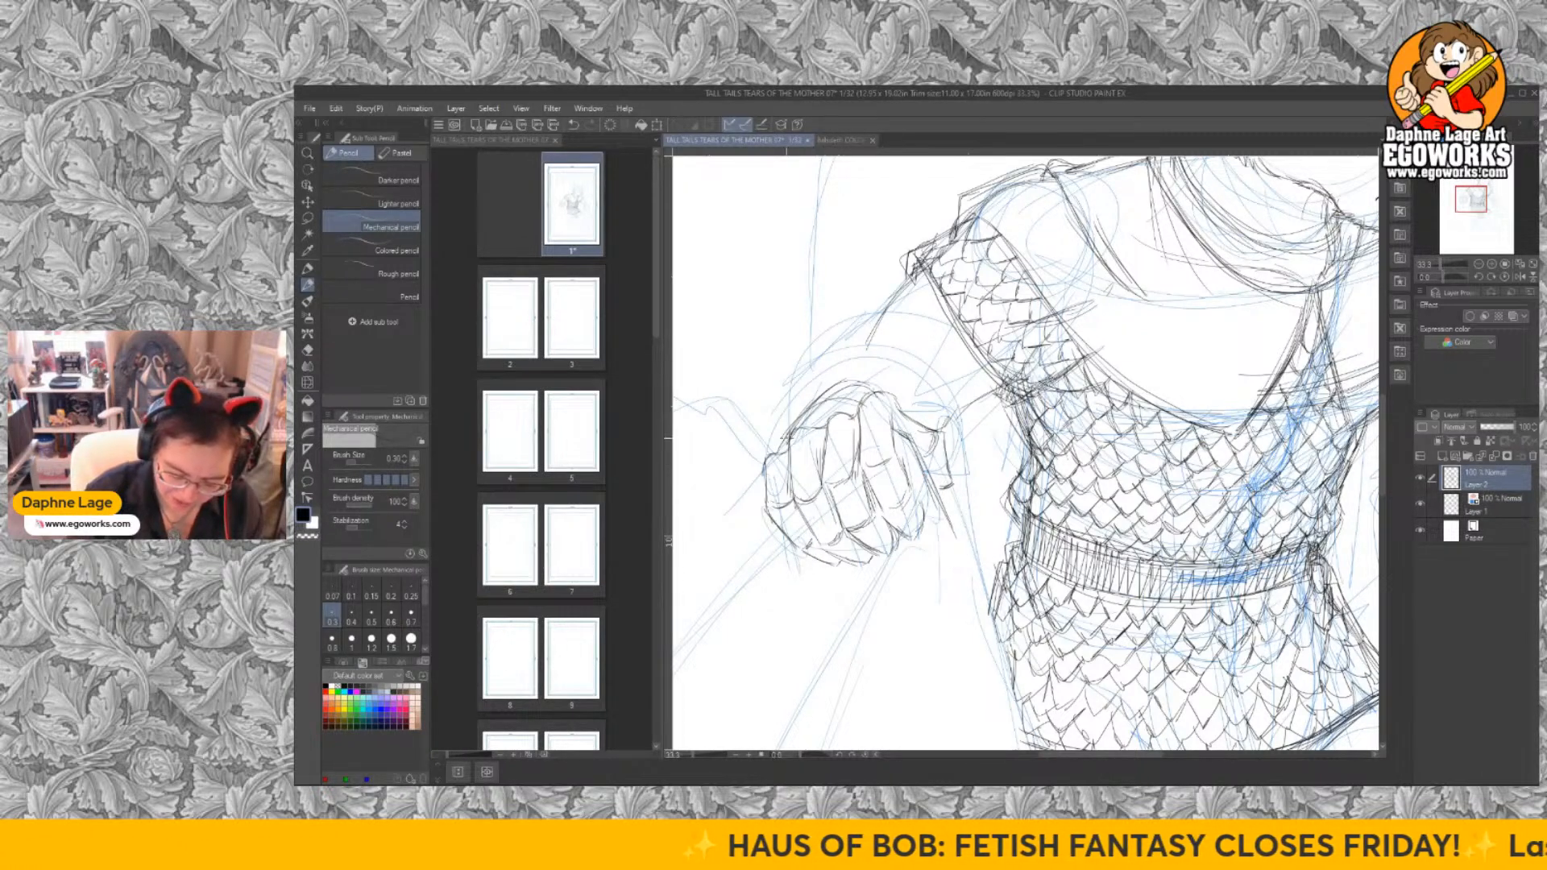
pyautogui.moveTo(790, 439); pyautogui.dragTo(884, 393)
# Outline the near arm from the mail sleeve, curving its outer contour around the fist and its underside to the wrist.
pyautogui.moveTo(914, 267)
pyautogui.mouseDown()
pyautogui.moveTo(859, 323)
pyautogui.moveTo(910, 282)
pyautogui.moveTo(908, 261)
pyautogui.moveTo(909, 372)
pyautogui.moveTo(908, 286)
pyautogui.moveTo(968, 391)
pyautogui.moveTo(988, 384)
pyautogui.moveTo(934, 431)
pyautogui.mouseUp()
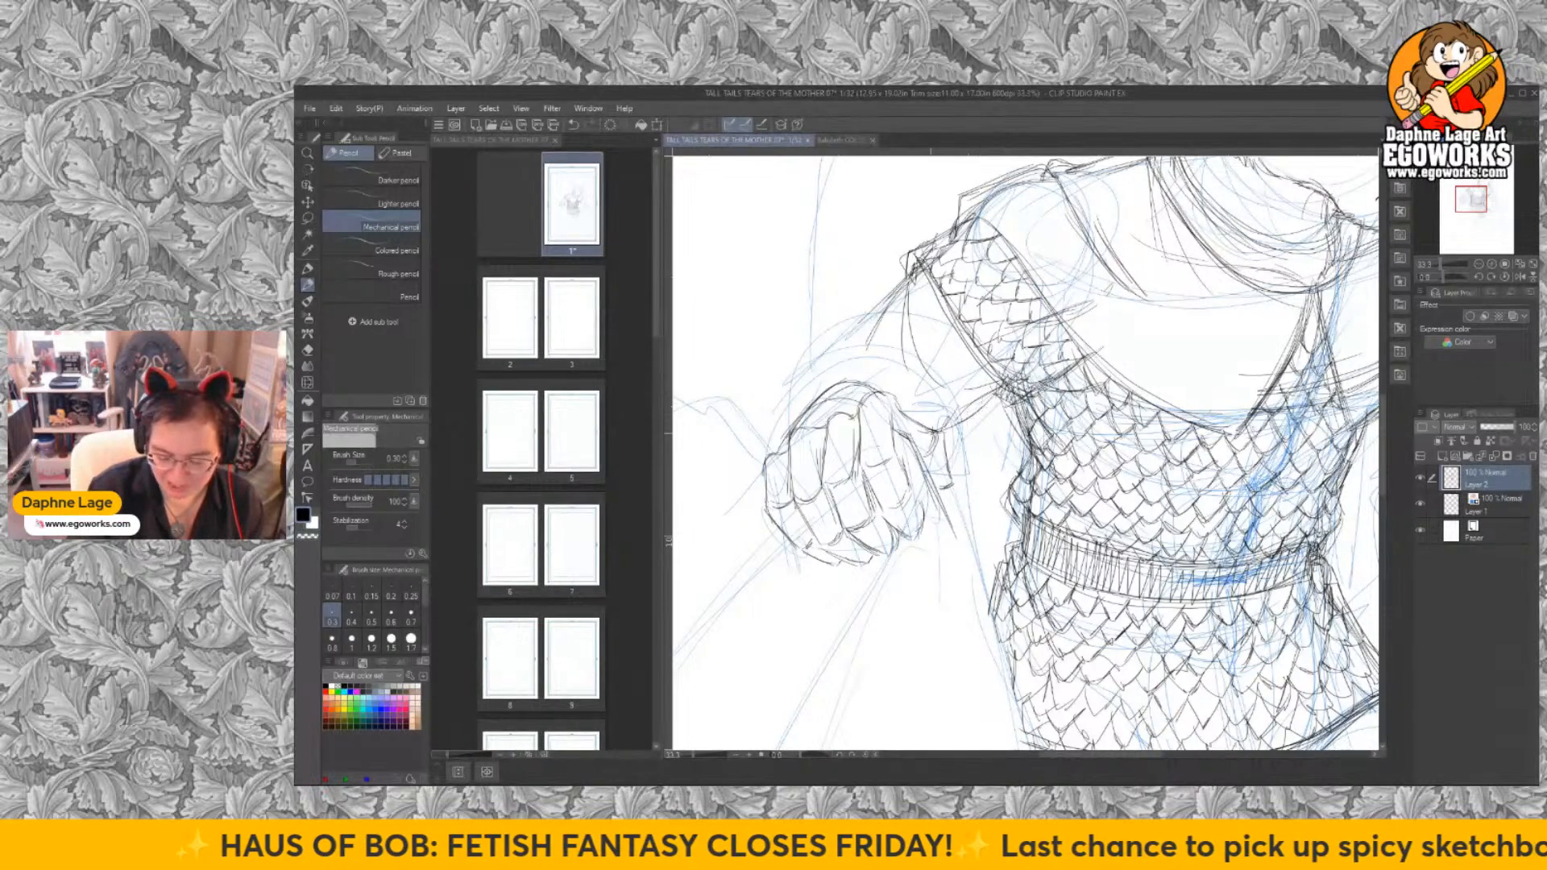
pyautogui.moveTo(997, 389); pyautogui.dragTo(939, 433)
pyautogui.moveTo(1001, 388); pyautogui.dragTo(940, 439)
pyautogui.moveTo(898, 286)
pyautogui.mouseDown()
pyautogui.moveTo(802, 346)
pyautogui.moveTo(757, 418)
pyautogui.mouseUp()
pyautogui.moveTo(827, 345); pyautogui.dragTo(754, 479)
pyautogui.moveTo(785, 379); pyautogui.dragTo(746, 491)
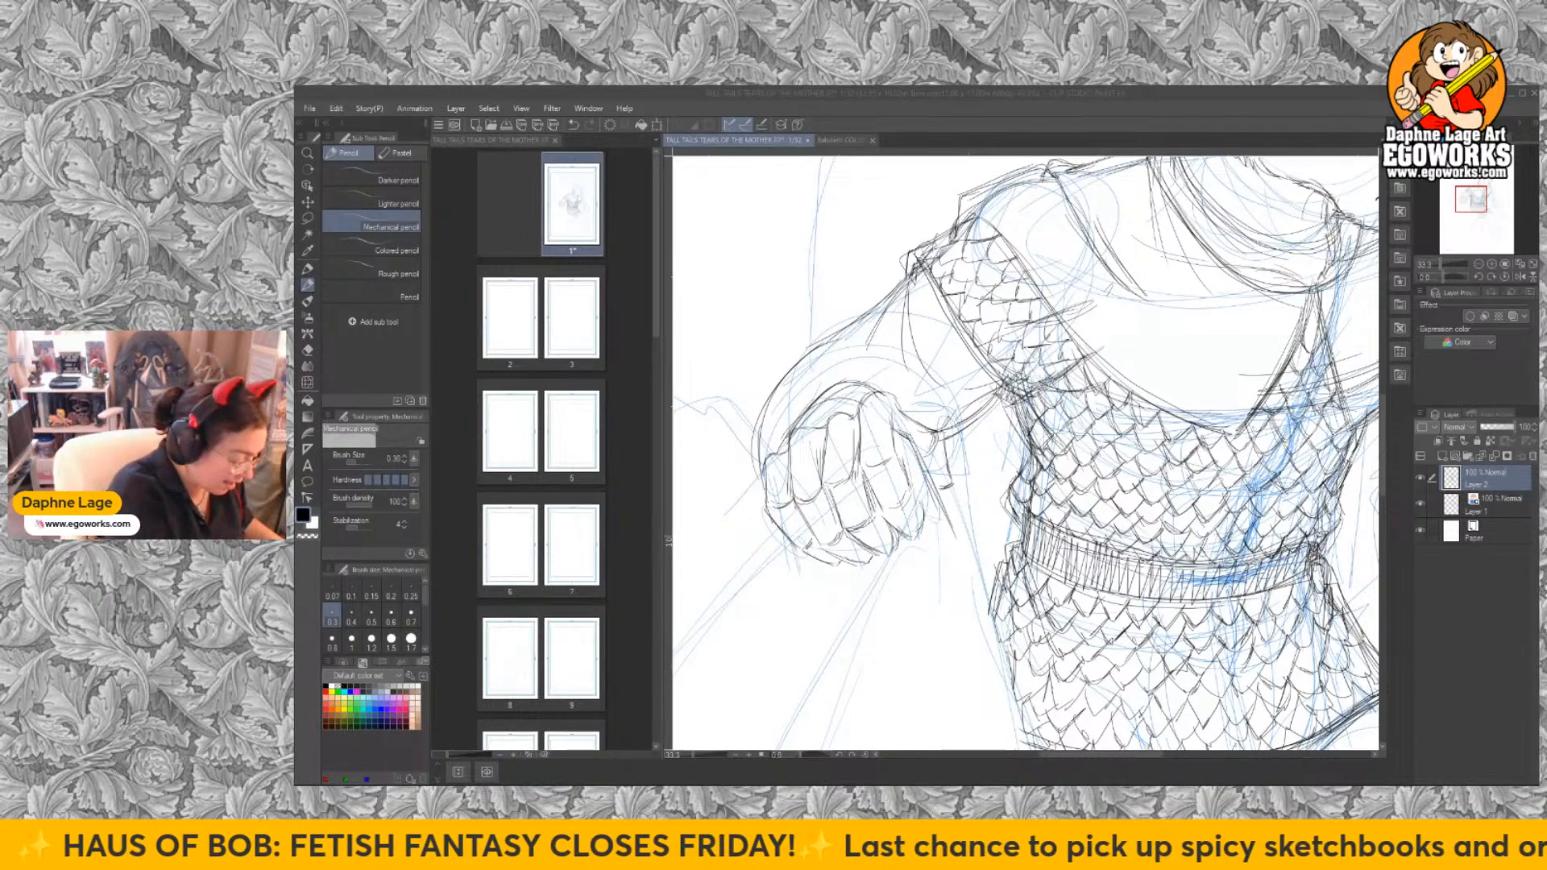
pyautogui.click(1097, 123)
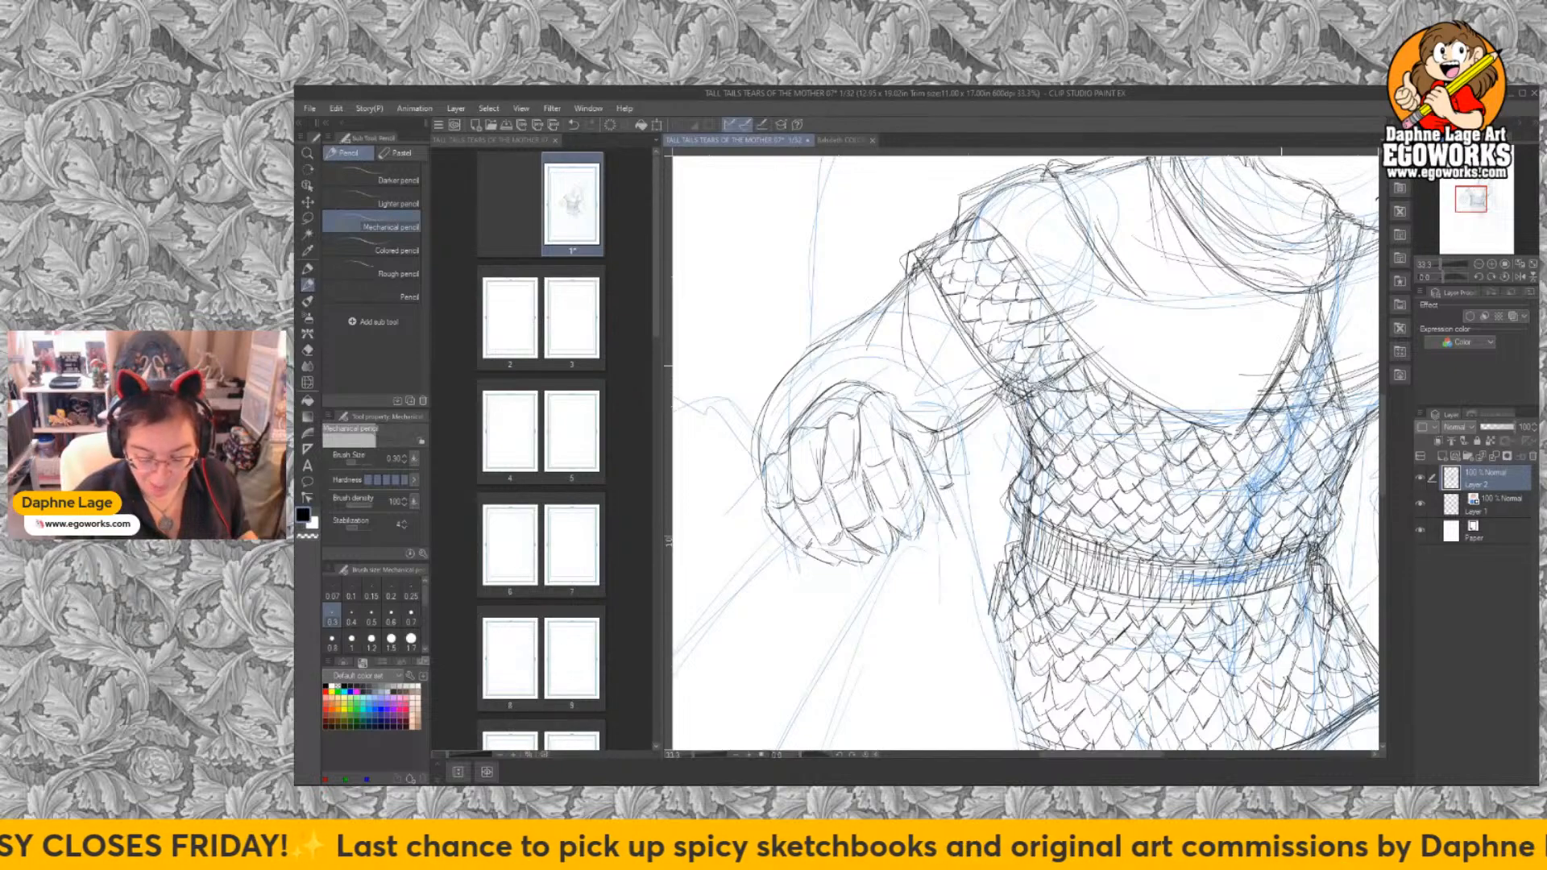
pyautogui.moveTo(1270, 375); pyautogui.dragTo(1109, 546)
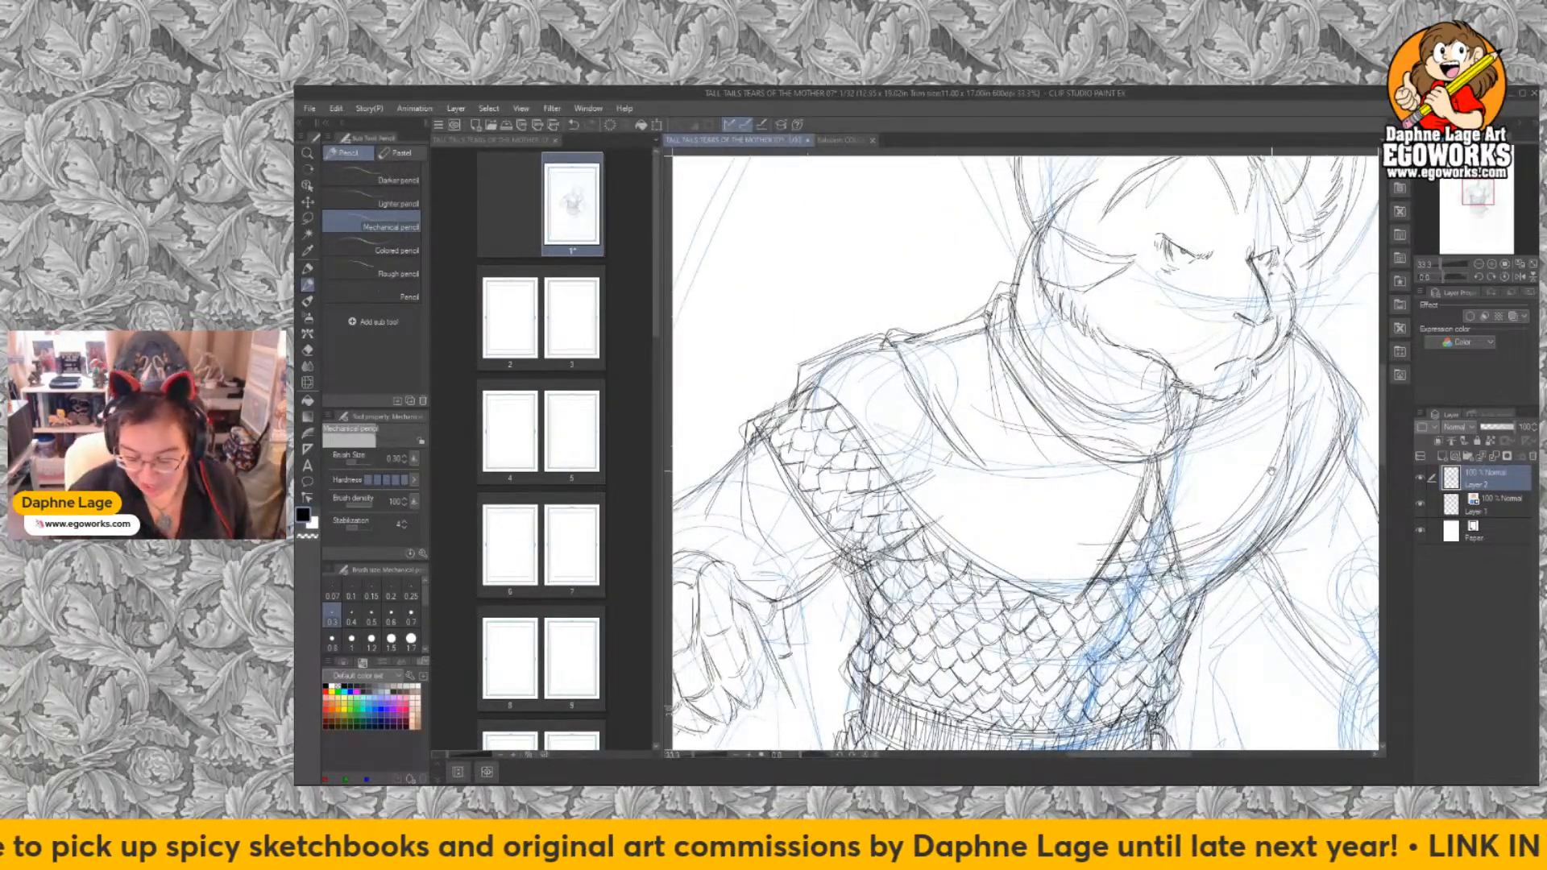
pyautogui.moveTo(1272, 471); pyautogui.dragTo(1147, 597)
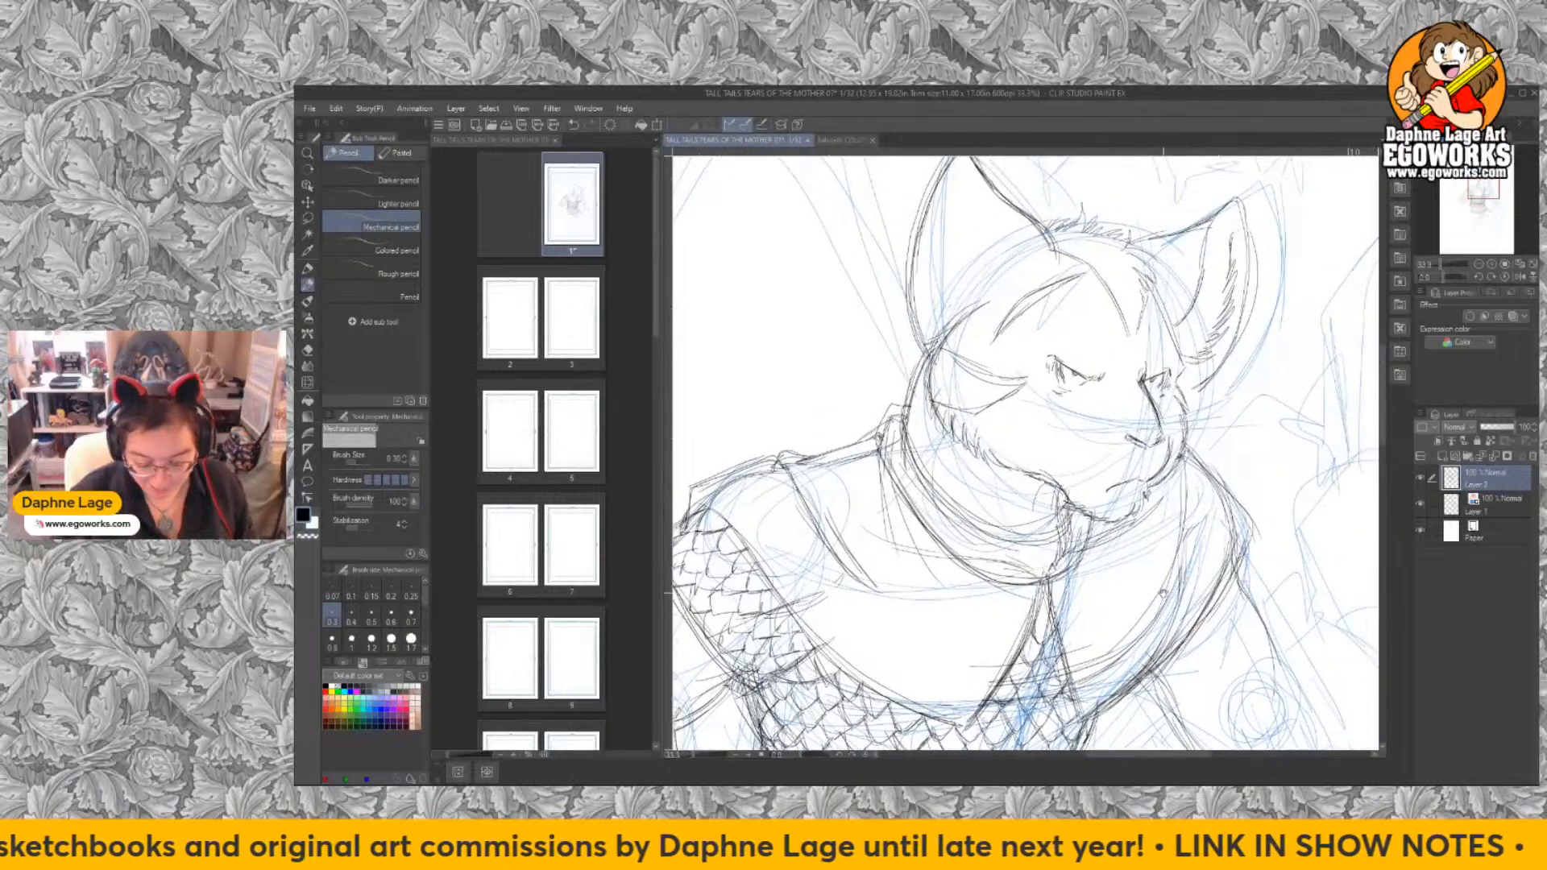
pyautogui.moveTo(1017, 659); pyautogui.dragTo(1383, 220)
pyautogui.hotkey('ctrl', '0')
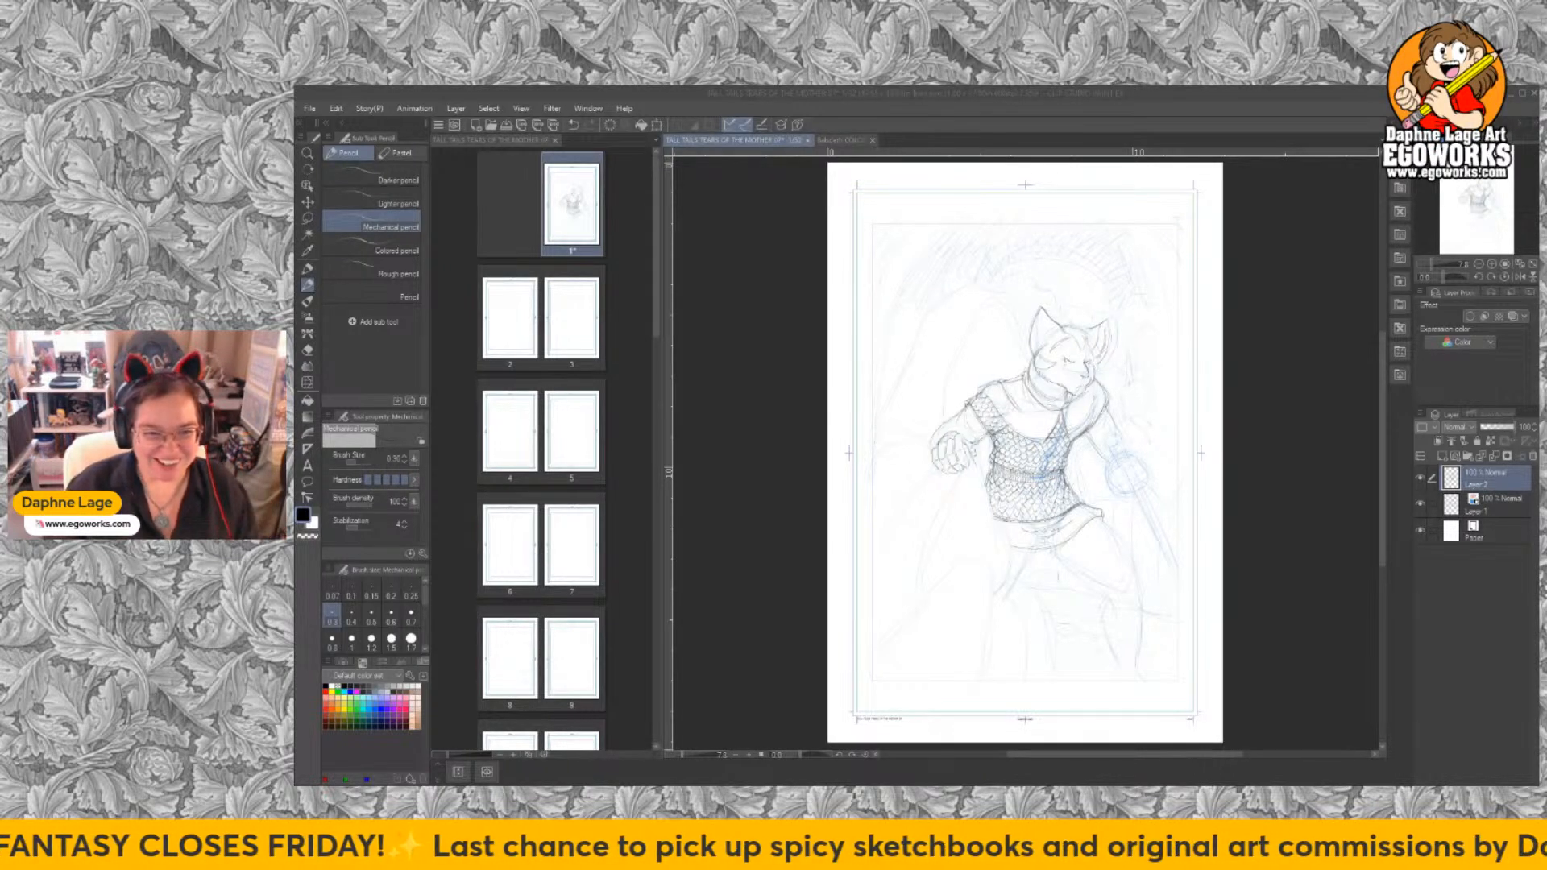
# Hatch the dark fur markings on the head with the Mechanical pencil, filling the crown stripe and both cheek patches.
pyautogui.click(308, 153)
pyautogui.click(1095, 358)
pyautogui.click(1098, 366)
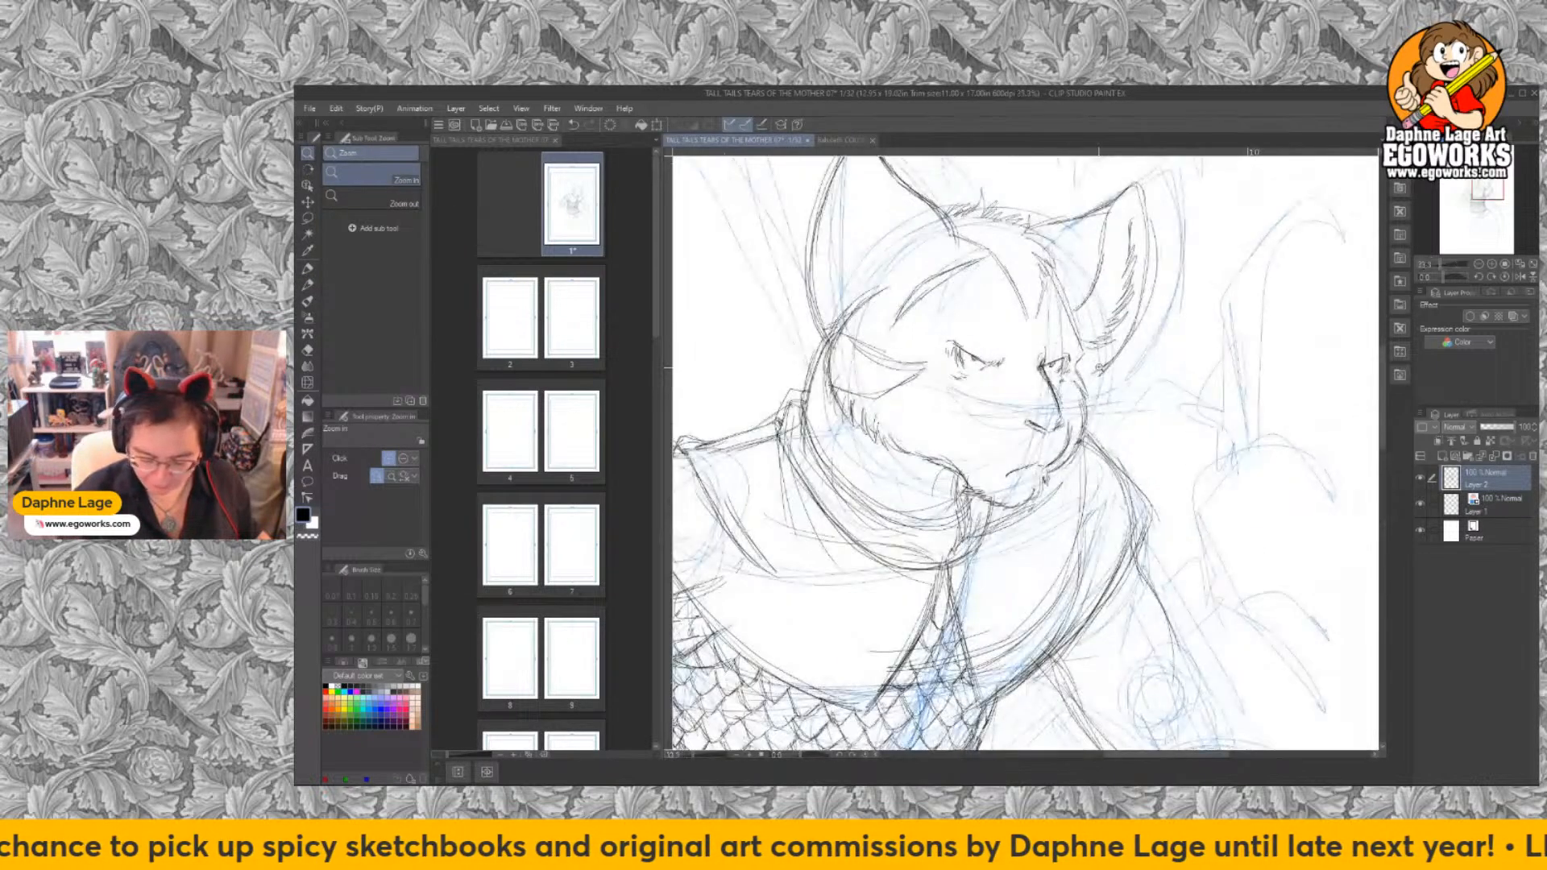
pyautogui.moveTo(1048, 547); pyautogui.dragTo(1116, 561)
pyautogui.press('p')
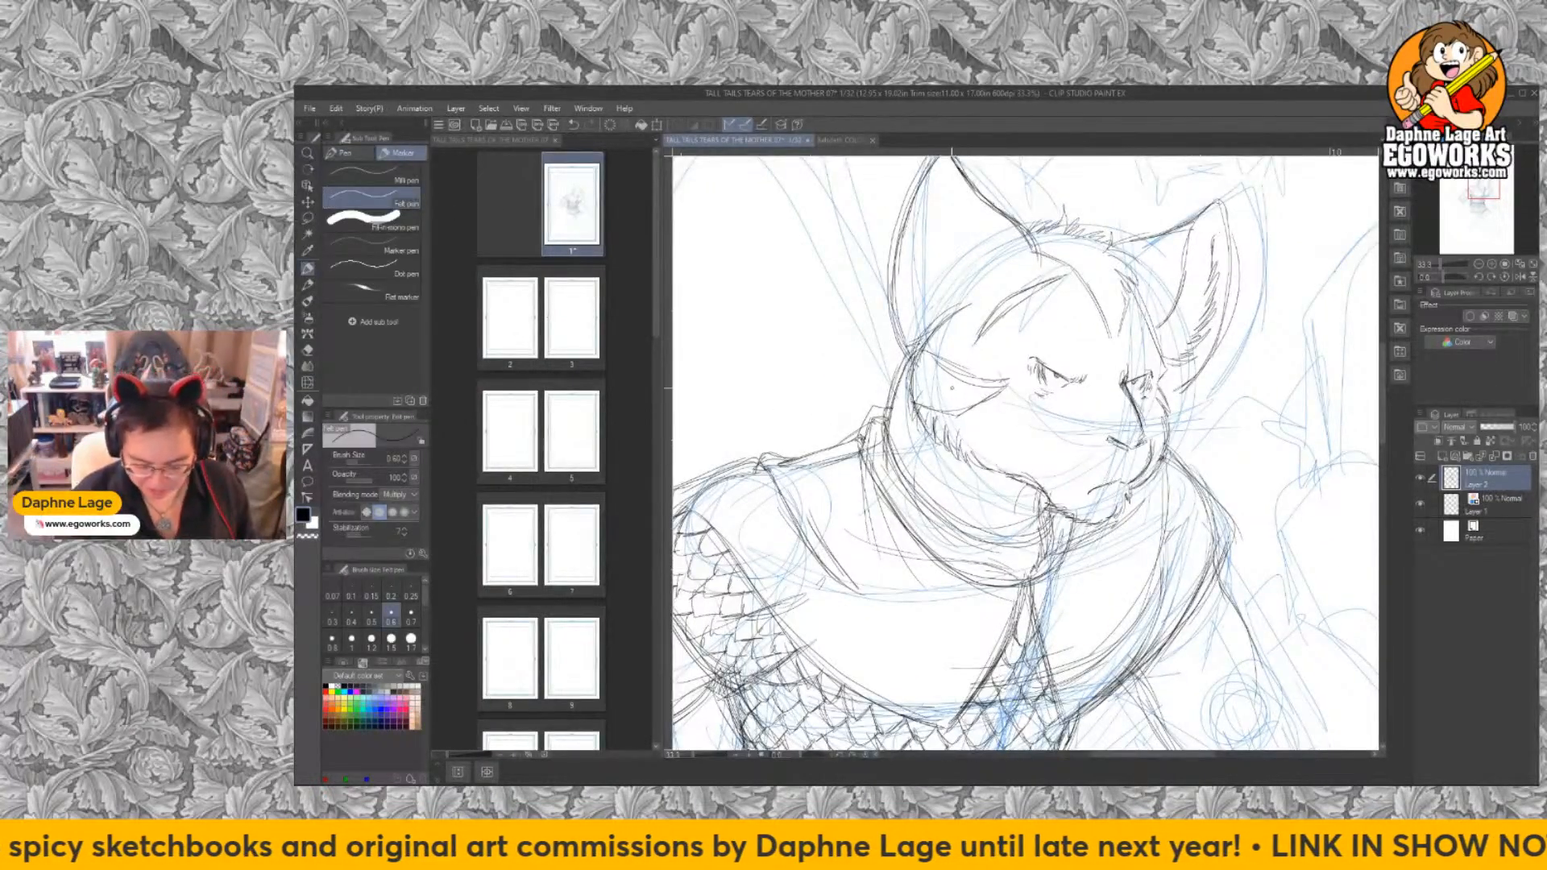
pyautogui.press('p')
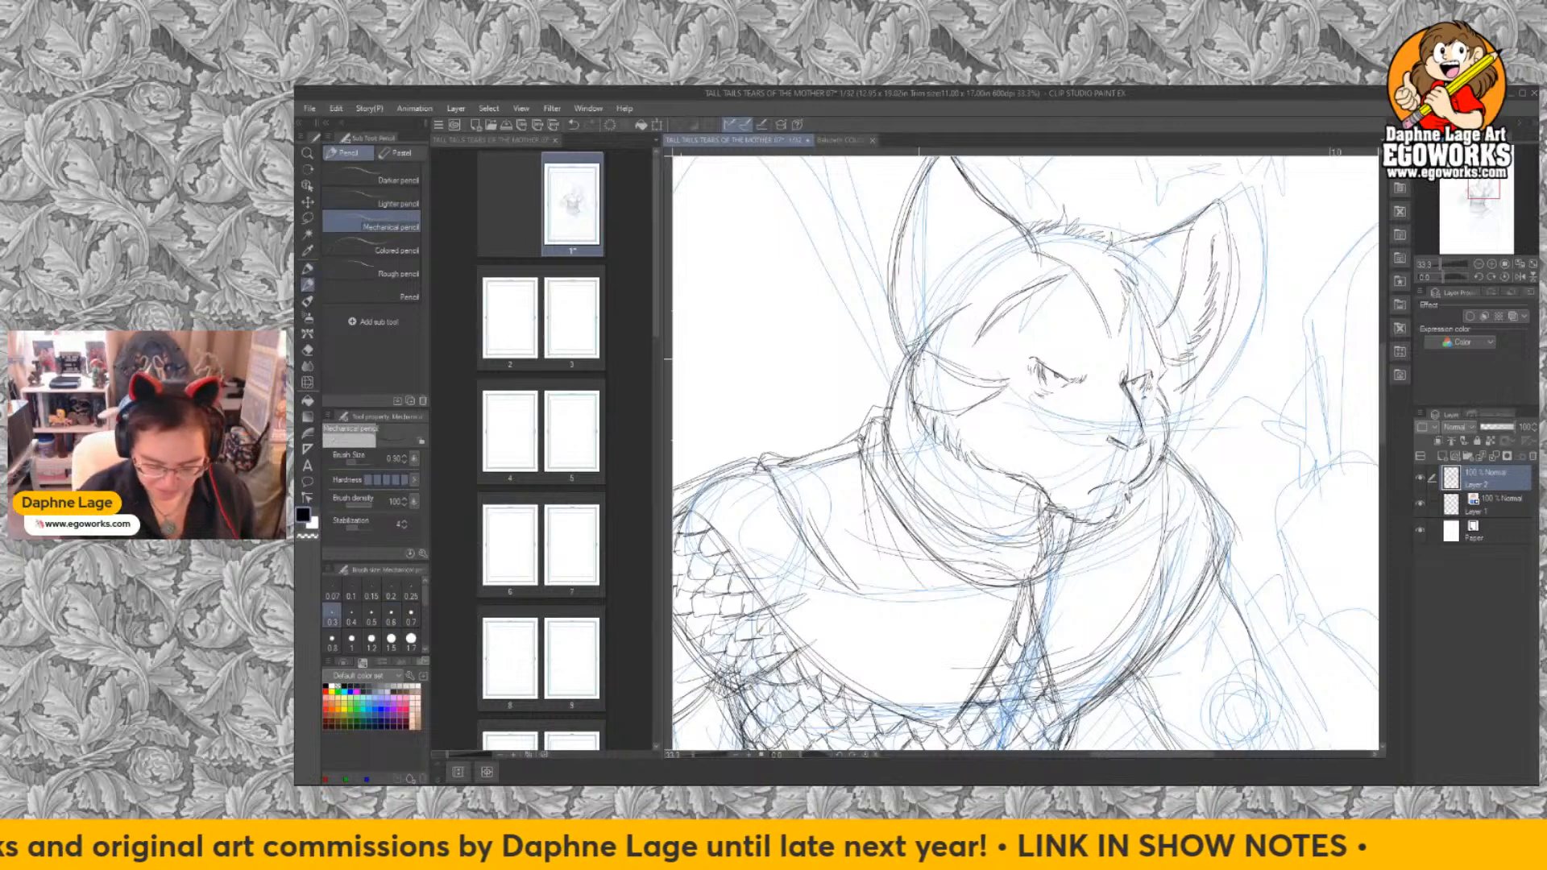
pyautogui.moveTo(934, 345)
pyautogui.mouseDown()
pyautogui.moveTo(914, 385)
pyautogui.moveTo(951, 400)
pyautogui.moveTo(926, 371)
pyautogui.moveTo(963, 407)
pyautogui.moveTo(987, 382)
pyautogui.mouseUp()
pyautogui.moveTo(1039, 240)
pyautogui.mouseDown()
pyautogui.moveTo(1047, 213)
pyautogui.moveTo(1064, 242)
pyautogui.moveTo(1118, 268)
pyautogui.moveTo(1118, 336)
pyautogui.mouseUp()
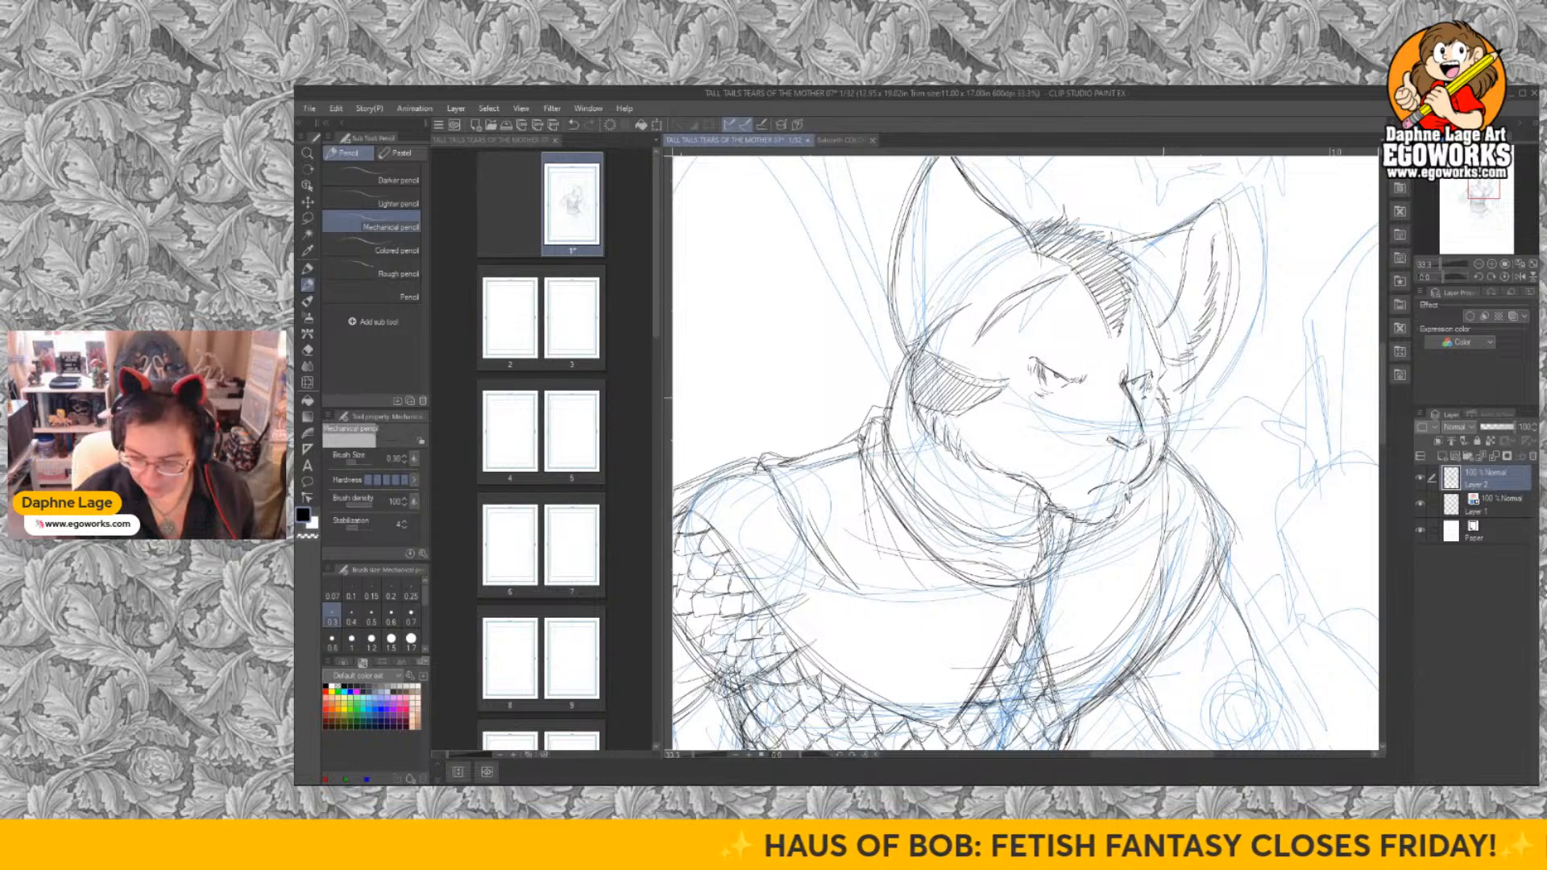
pyautogui.moveTo(1148, 435); pyautogui.dragTo(1175, 411)
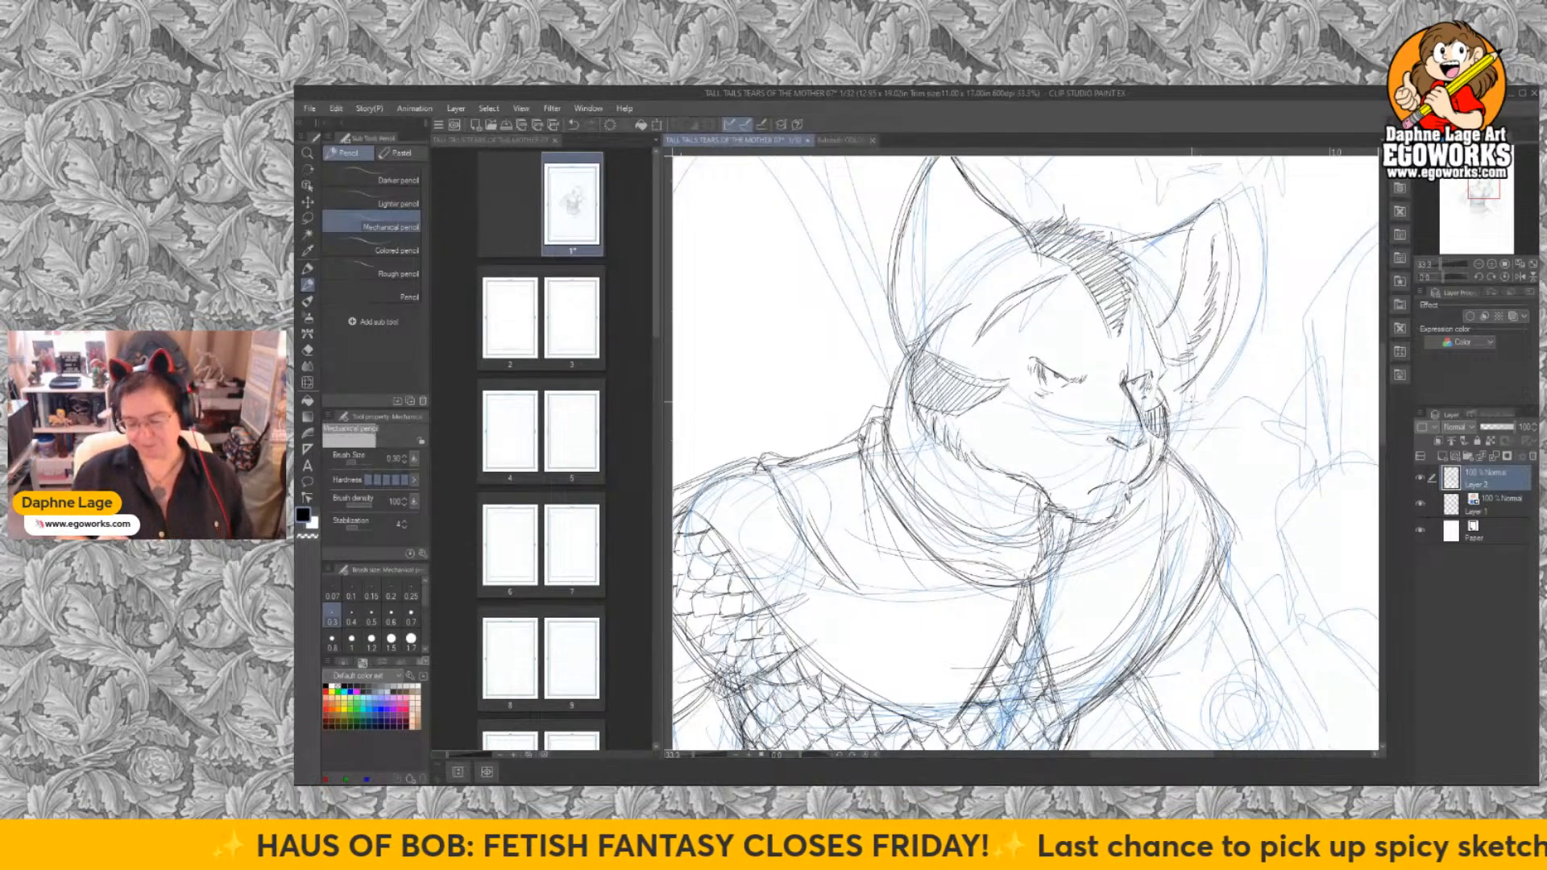
# Hatch and darken the shadow patch beneath the cheek fur along the jaw.
pyautogui.moveTo(971, 462)
pyautogui.mouseDown()
pyautogui.moveTo(1014, 510)
pyautogui.moveTo(1020, 496)
pyautogui.mouseUp()
pyautogui.moveTo(1017, 477)
pyautogui.mouseDown()
pyautogui.moveTo(996, 500)
pyautogui.moveTo(971, 480)
pyautogui.moveTo(1010, 508)
pyautogui.mouseUp()
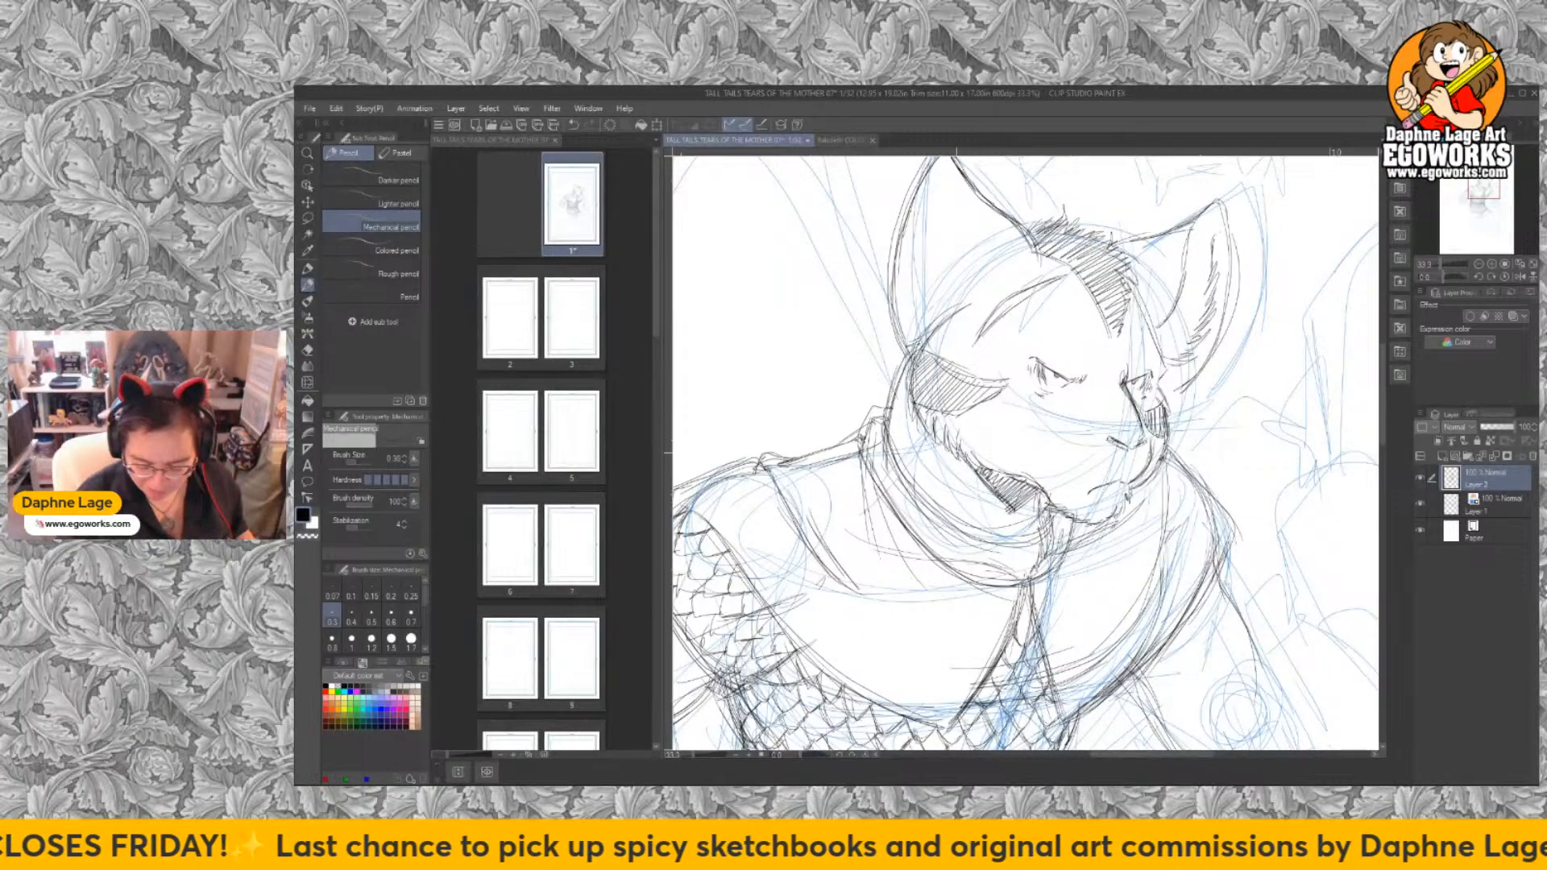
pyautogui.moveTo(960, 456); pyautogui.dragTo(1012, 514)
pyautogui.moveTo(1013, 514)
pyautogui.mouseDown()
pyautogui.moveTo(1037, 495)
pyautogui.moveTo(994, 477)
pyautogui.mouseUp()
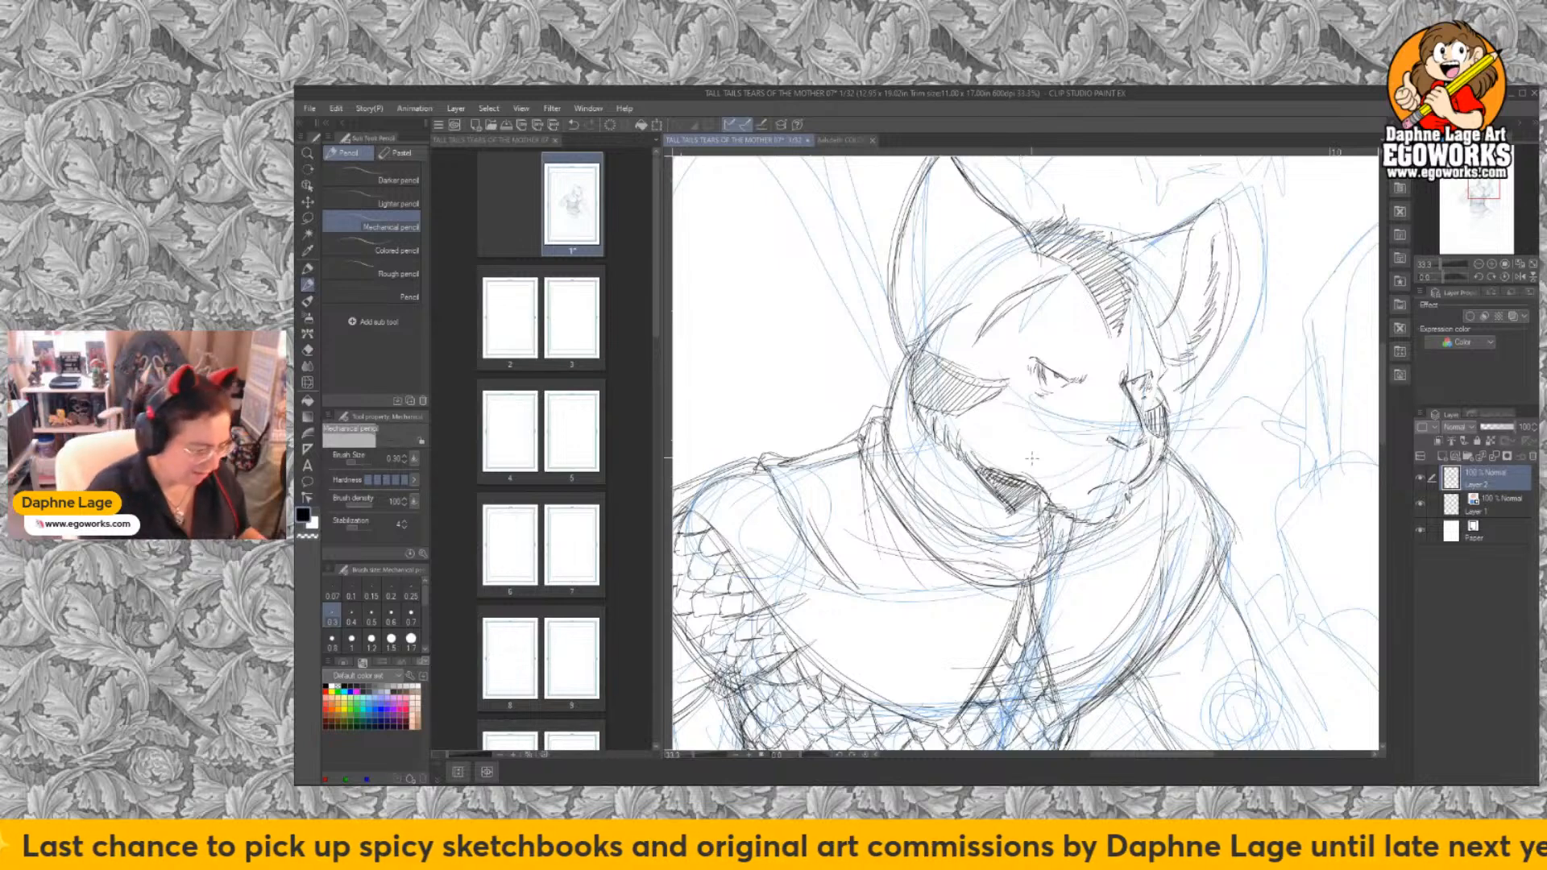
# Check the full-page pencils by hiding and showing the Layer 1 rough.
pyautogui.hotkey('ctrl', '0')
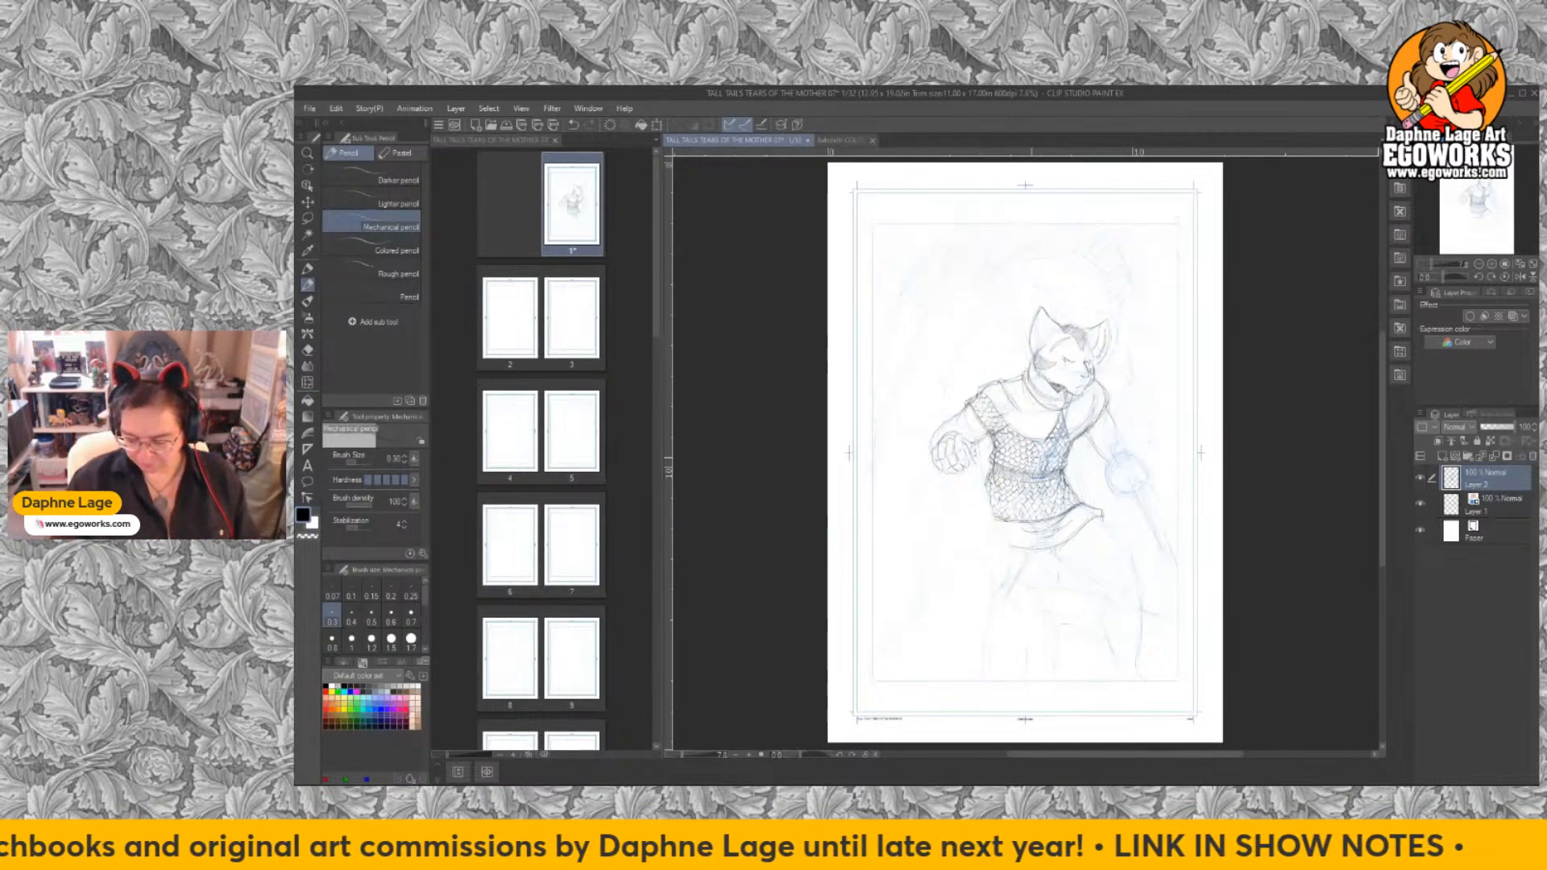
pyautogui.click(1422, 505)
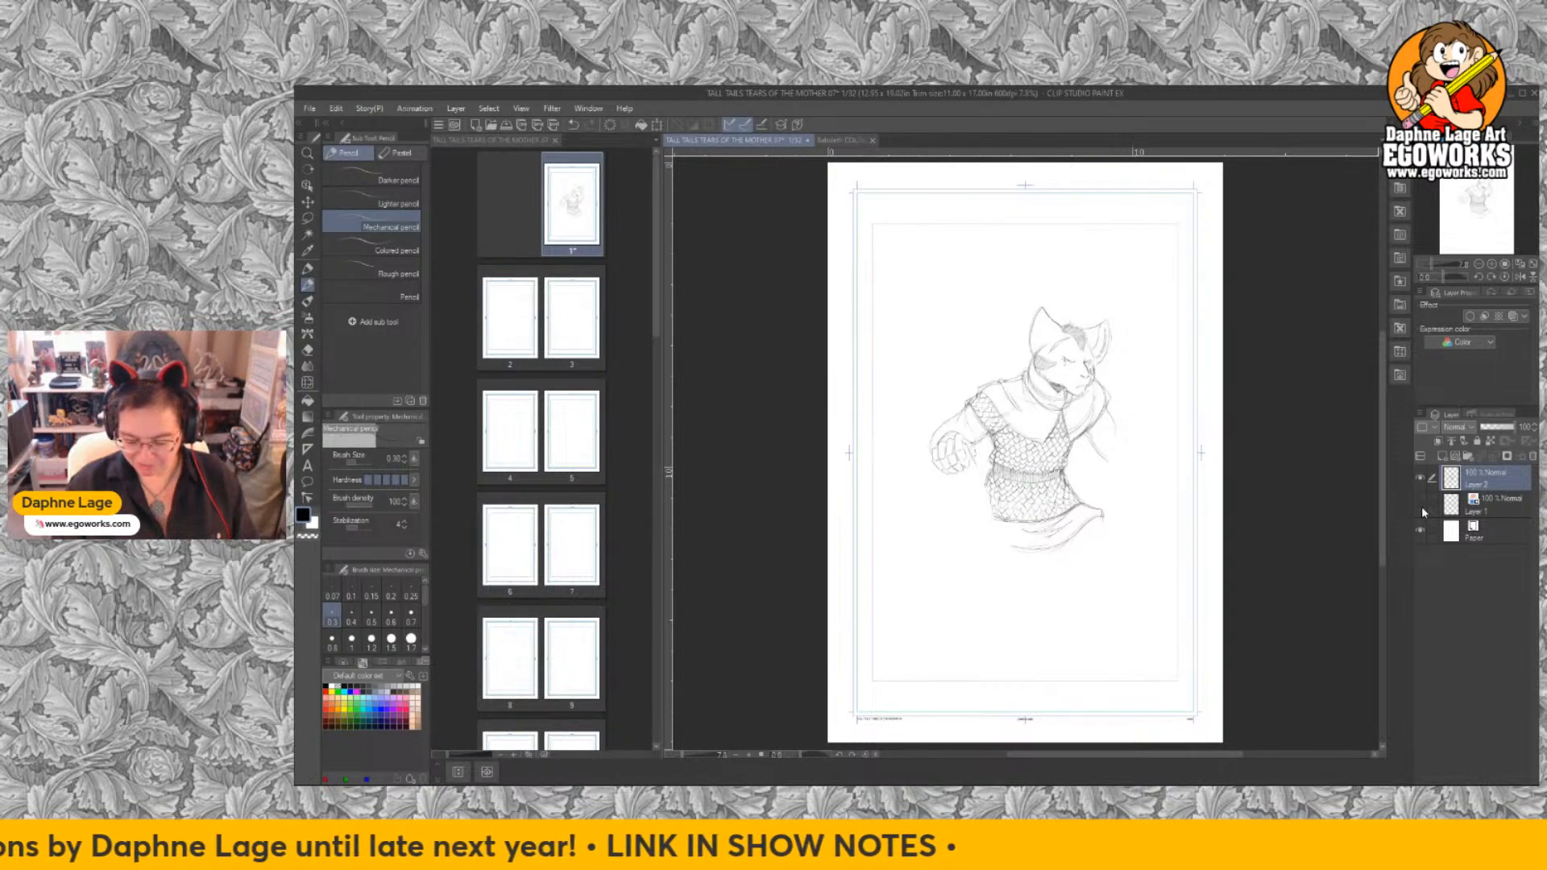
pyautogui.click(1423, 506)
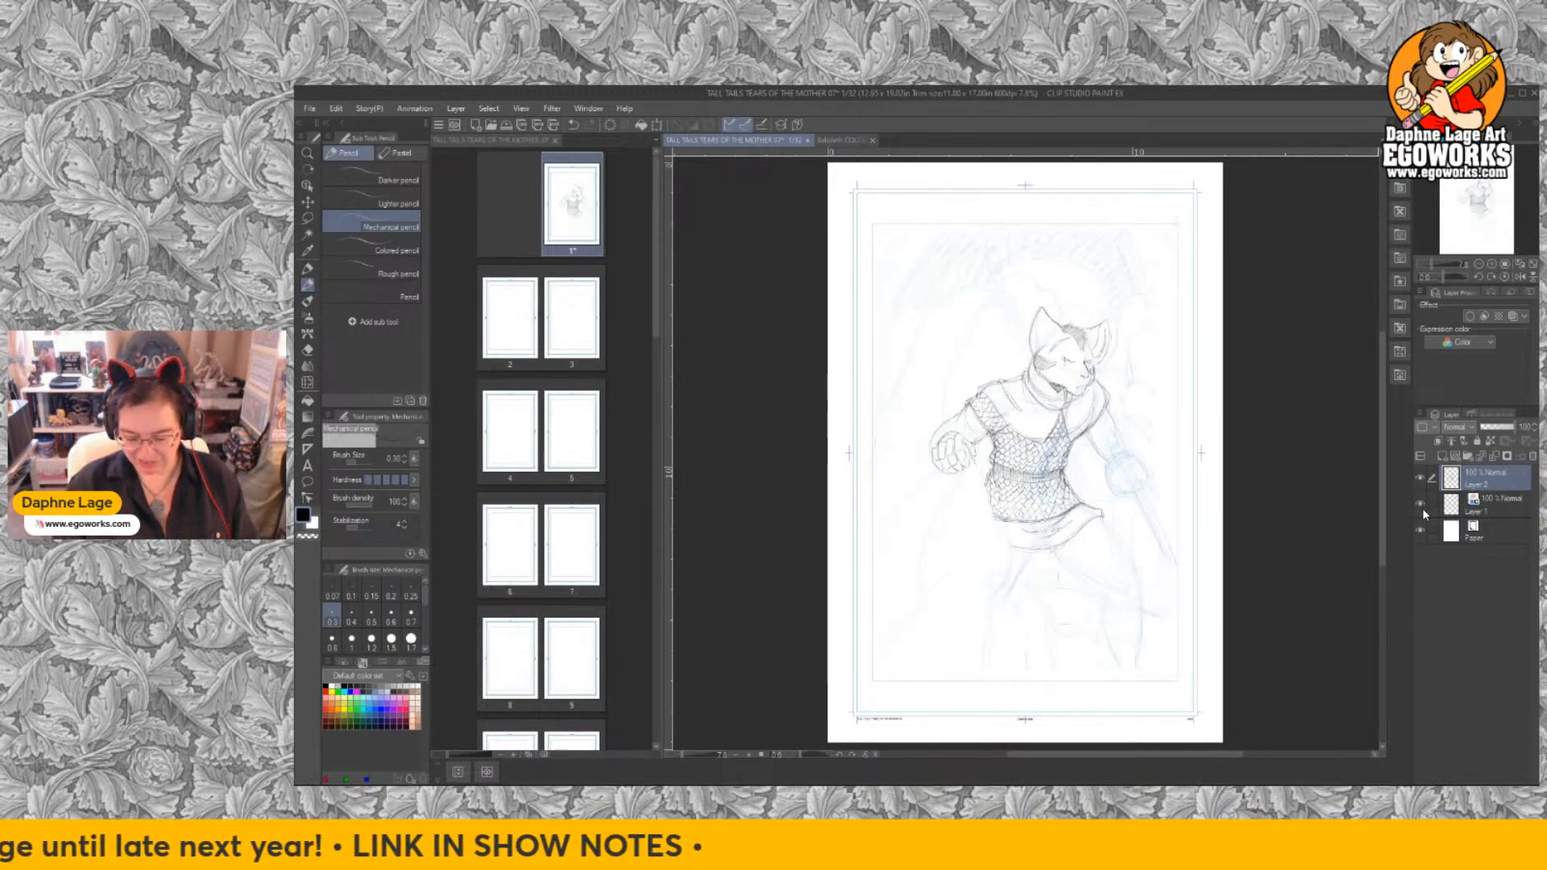
pyautogui.click(1422, 507)
pyautogui.click(1423, 508)
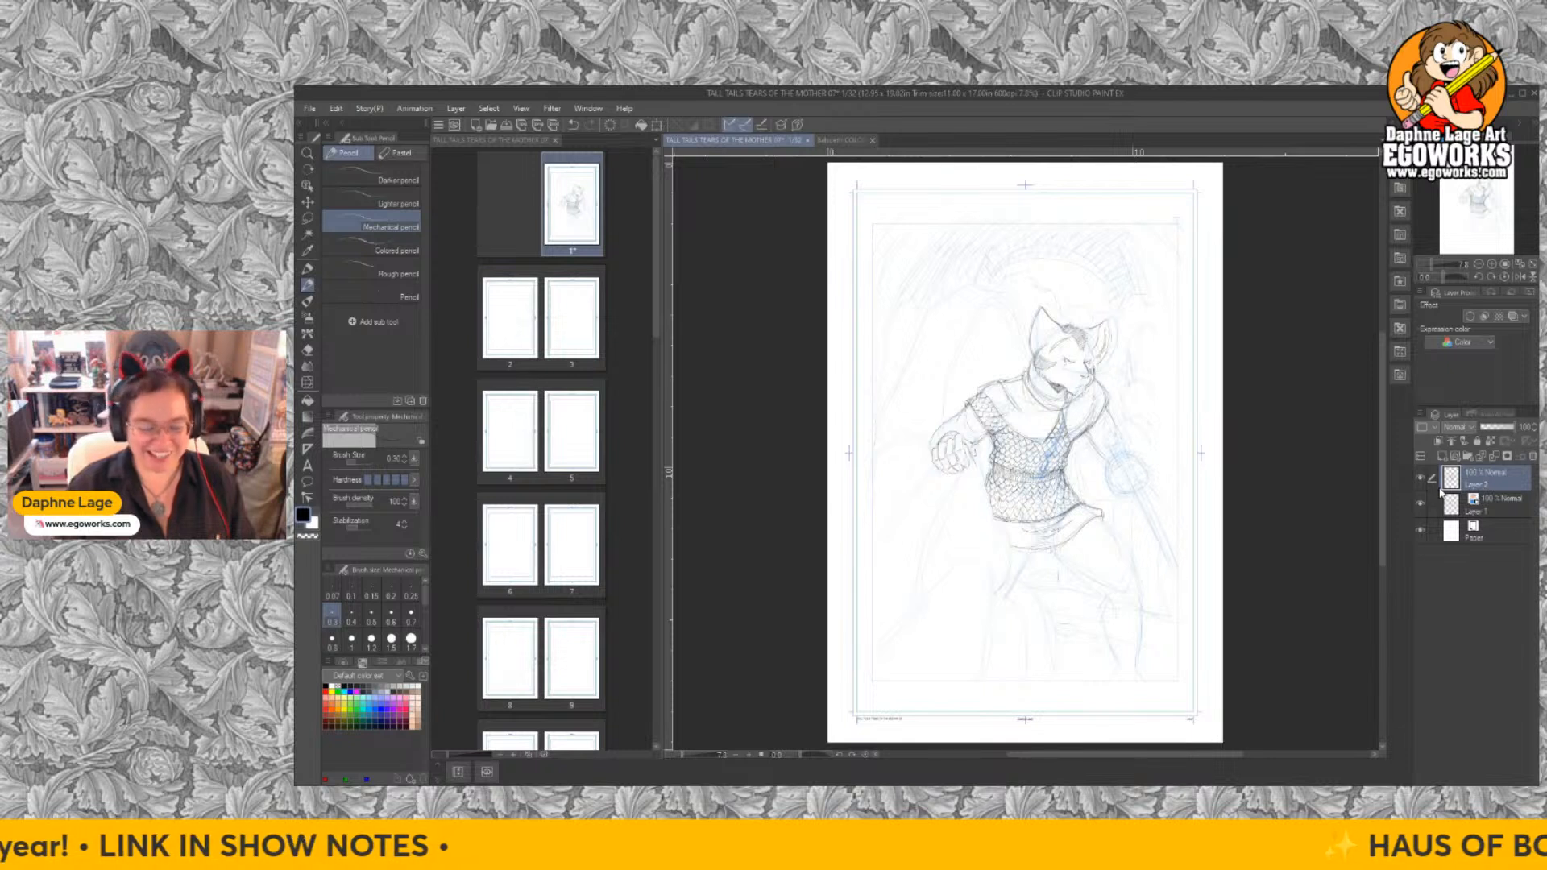
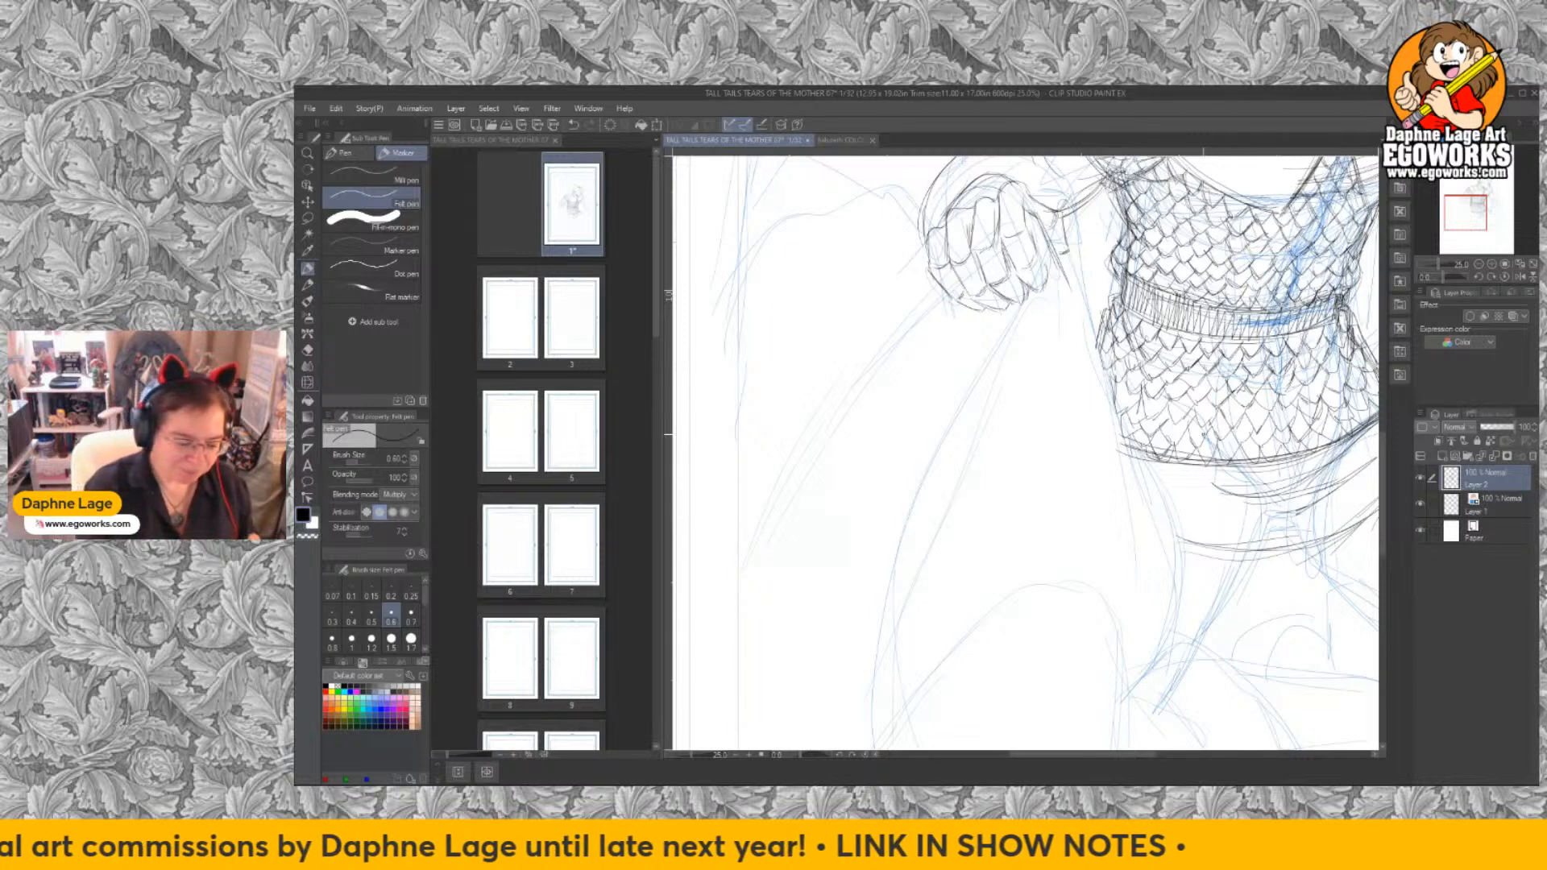
pyautogui.click(310, 153)
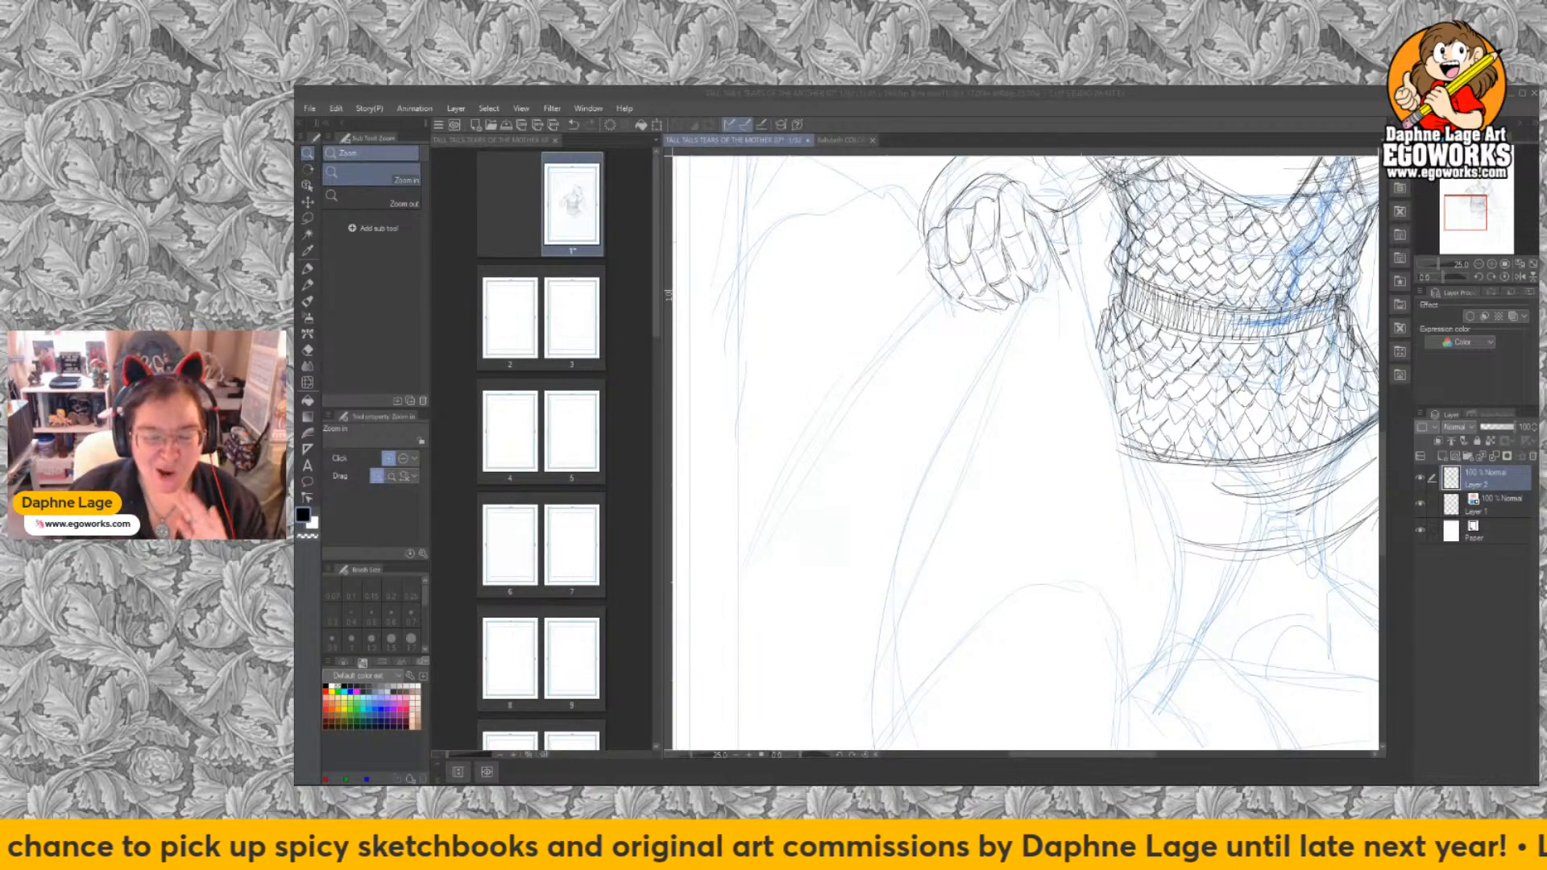
pyautogui.click(971, 132)
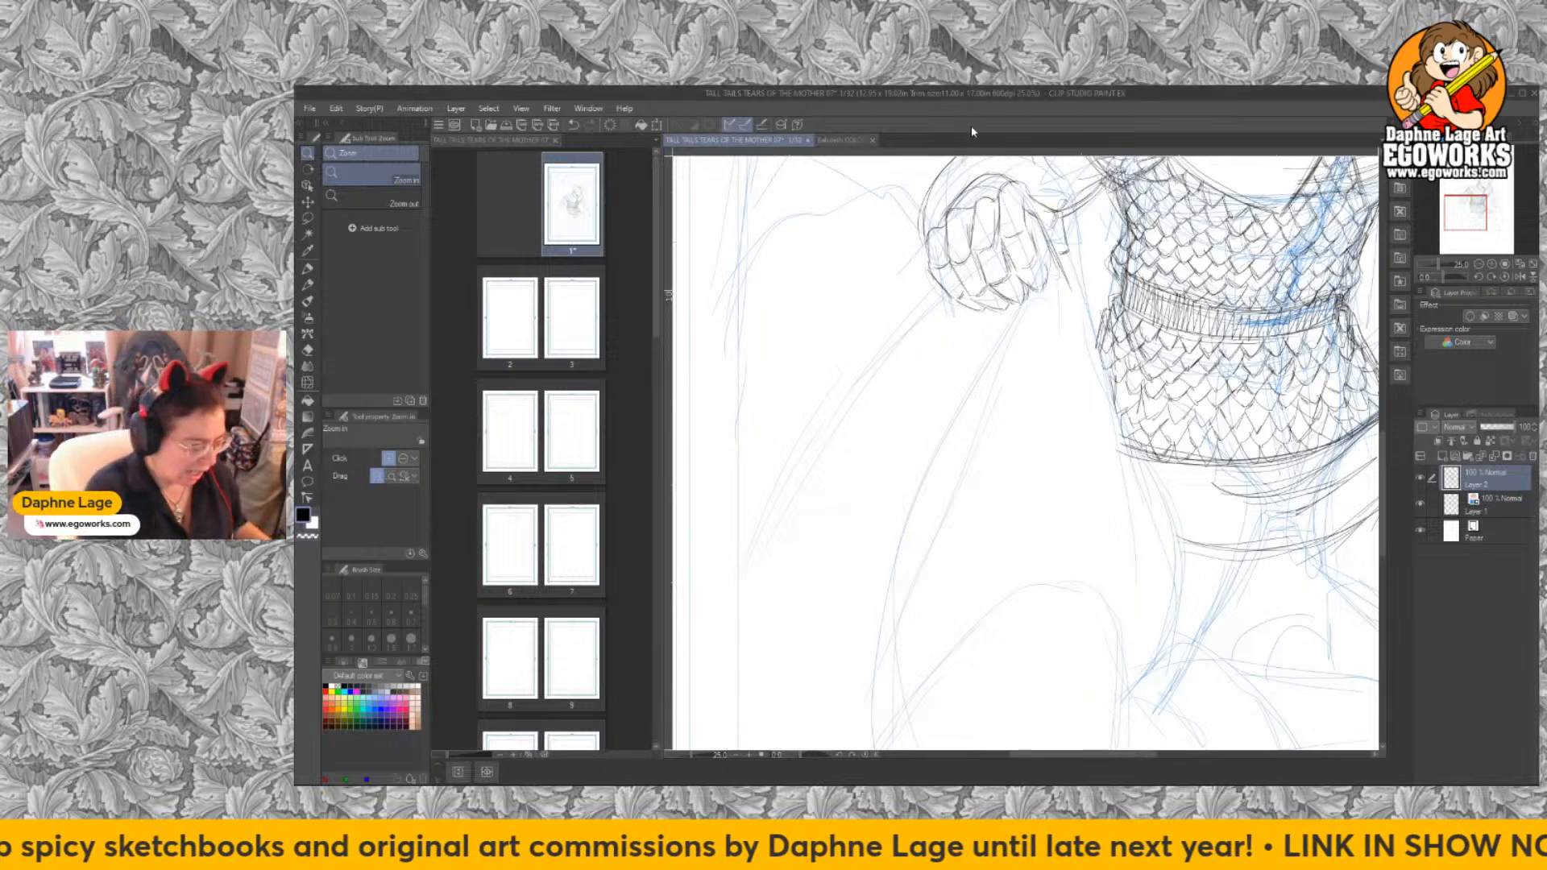
pyautogui.hotkey('ctrl', '0')
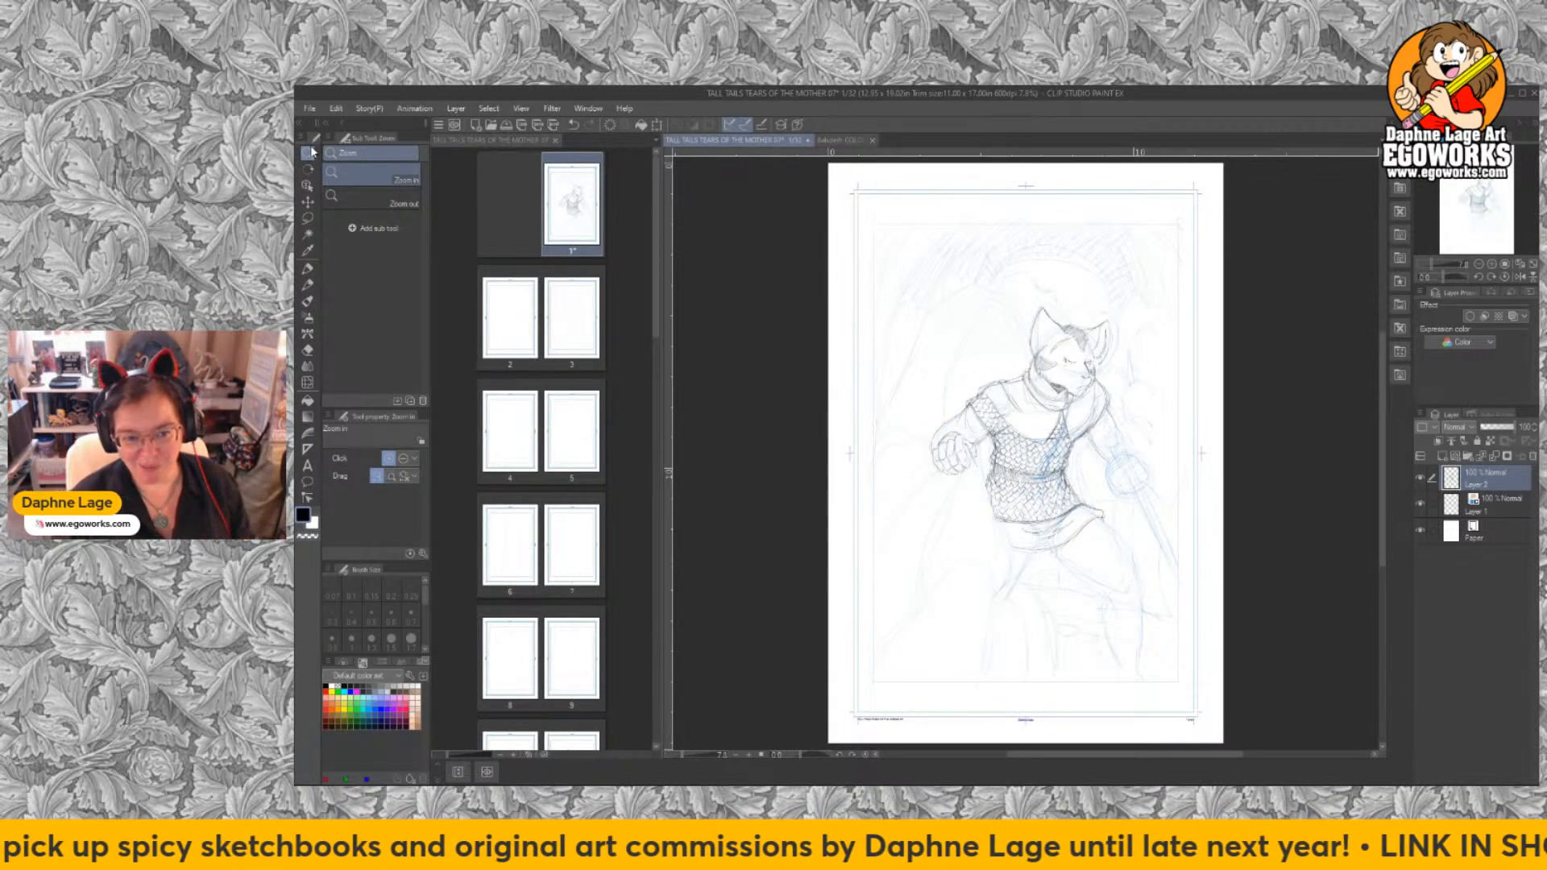
# Try to pencil the long drape line from beside the near fist past the mail hem, and undo those strokes.
pyautogui.click(988, 462)
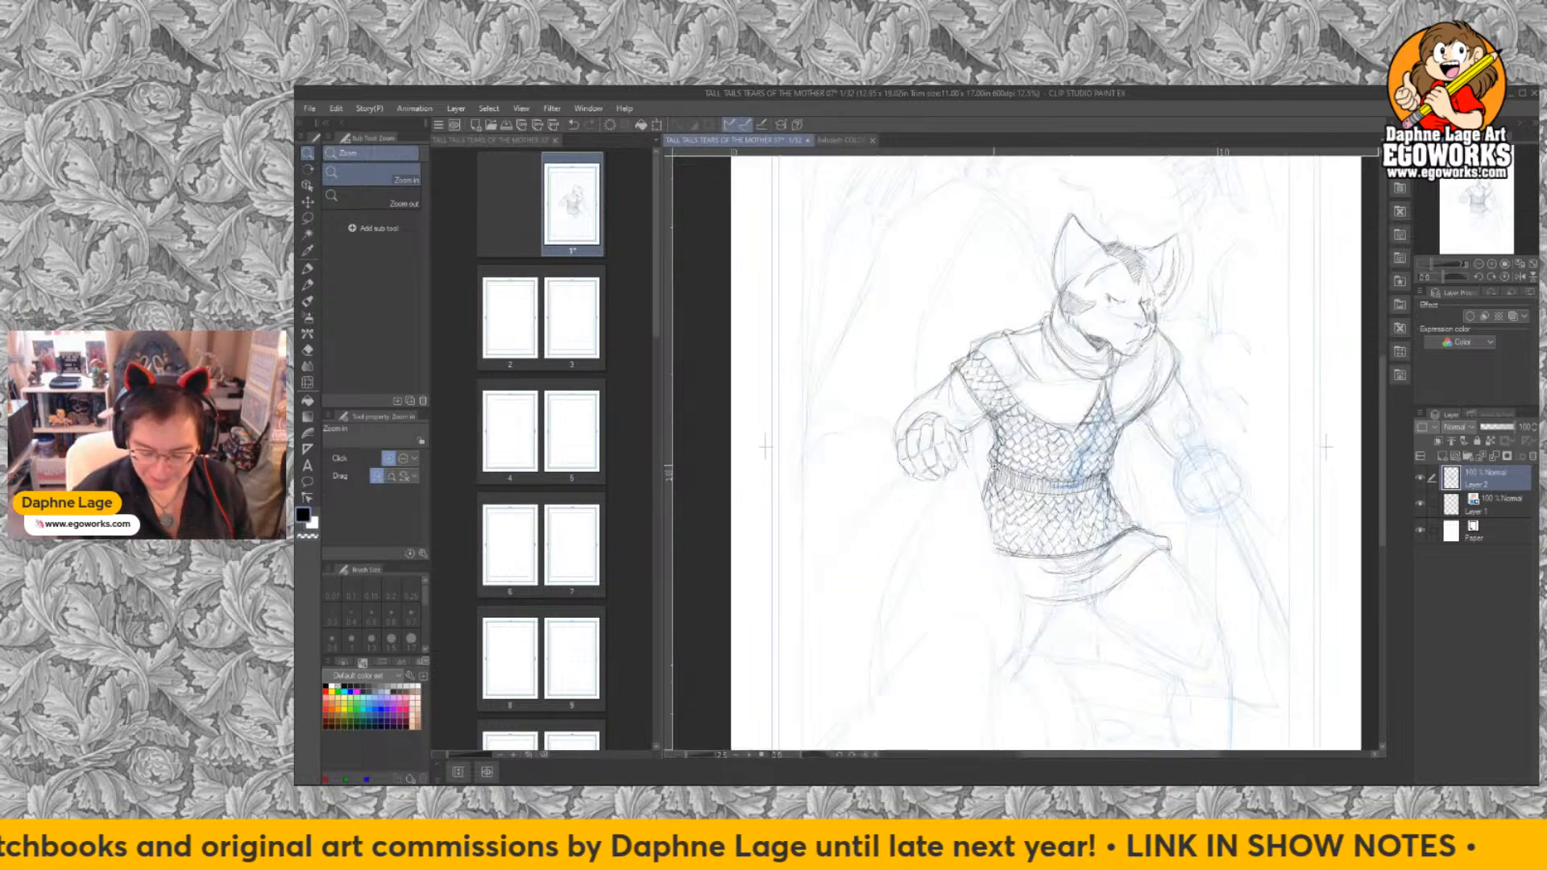
pyautogui.click(989, 462)
pyautogui.moveTo(950, 651); pyautogui.dragTo(997, 456)
pyautogui.press('p')
pyautogui.moveTo(972, 242)
pyautogui.mouseDown()
pyautogui.moveTo(1017, 322)
pyautogui.moveTo(1049, 538)
pyautogui.mouseUp()
pyautogui.moveTo(1028, 408)
pyautogui.mouseDown()
pyautogui.moveTo(1057, 557)
pyautogui.moveTo(1089, 546)
pyautogui.mouseUp()
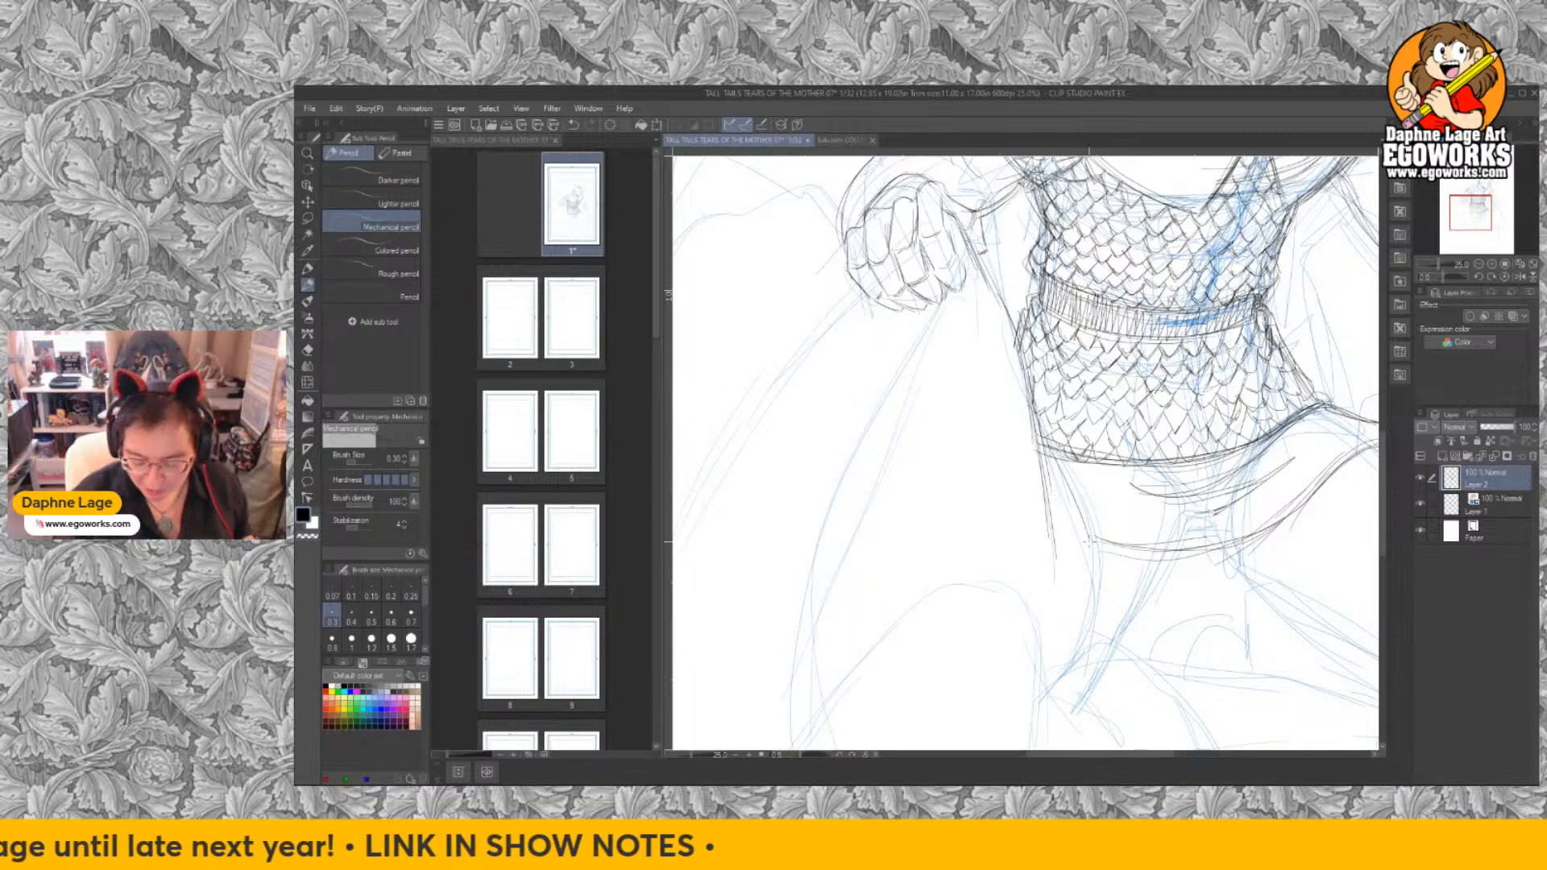
pyautogui.moveTo(1055, 459)
pyautogui.mouseDown()
pyautogui.moveTo(1100, 579)
pyautogui.moveTo(1088, 665)
pyautogui.moveTo(1100, 569)
pyautogui.moveTo(1035, 407)
pyautogui.mouseUp()
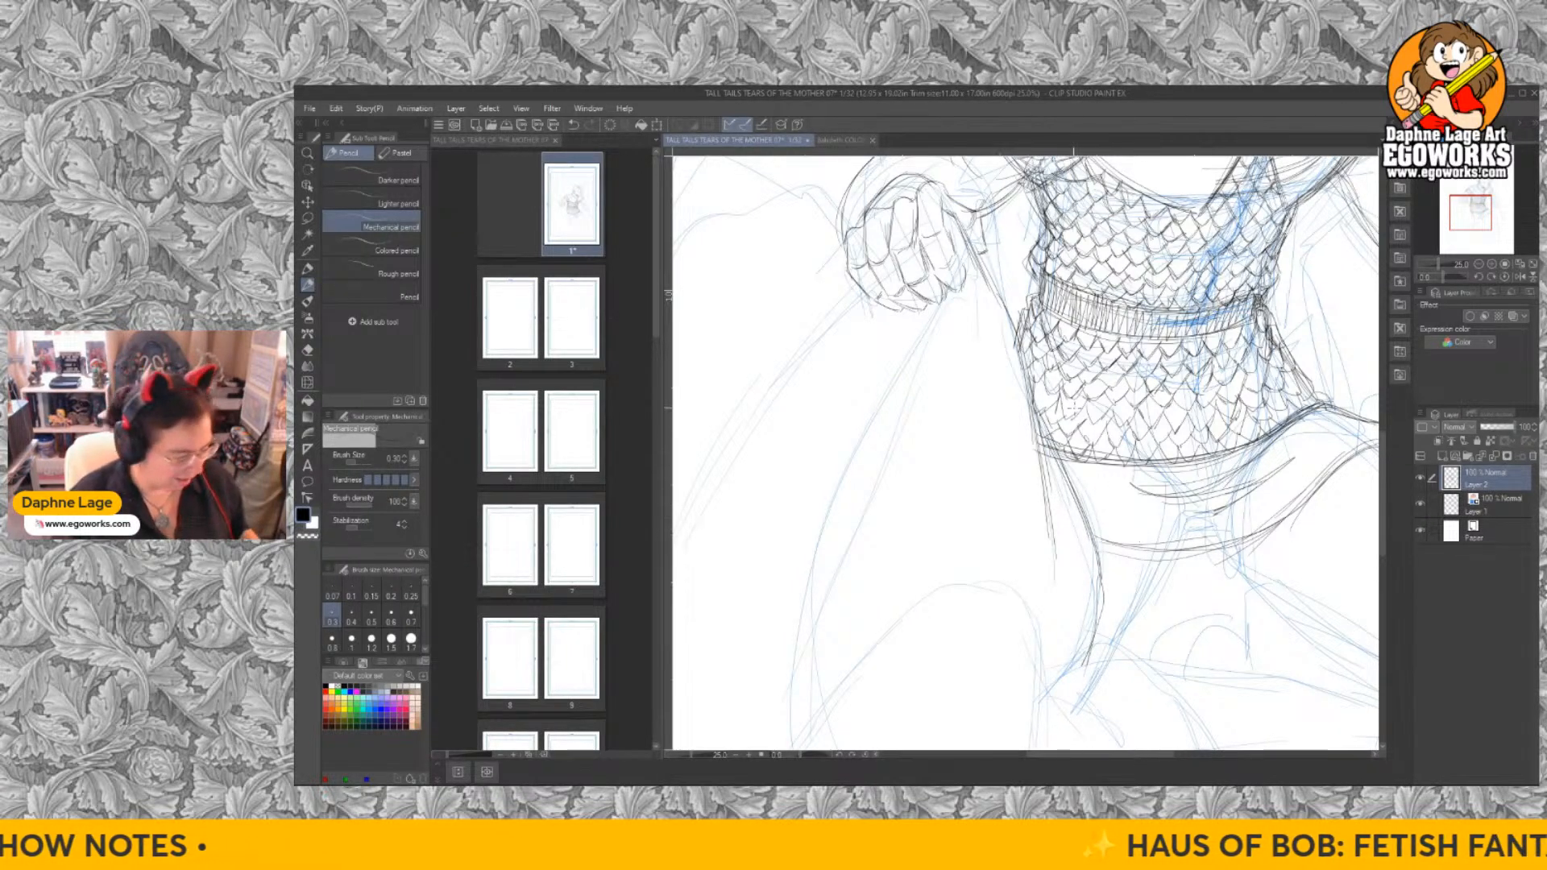
pyautogui.hotkey('ctrl', 'z')
pyautogui.hotkey('ctrl', 'z')
pyautogui.hotkey('ctrl', 'z')
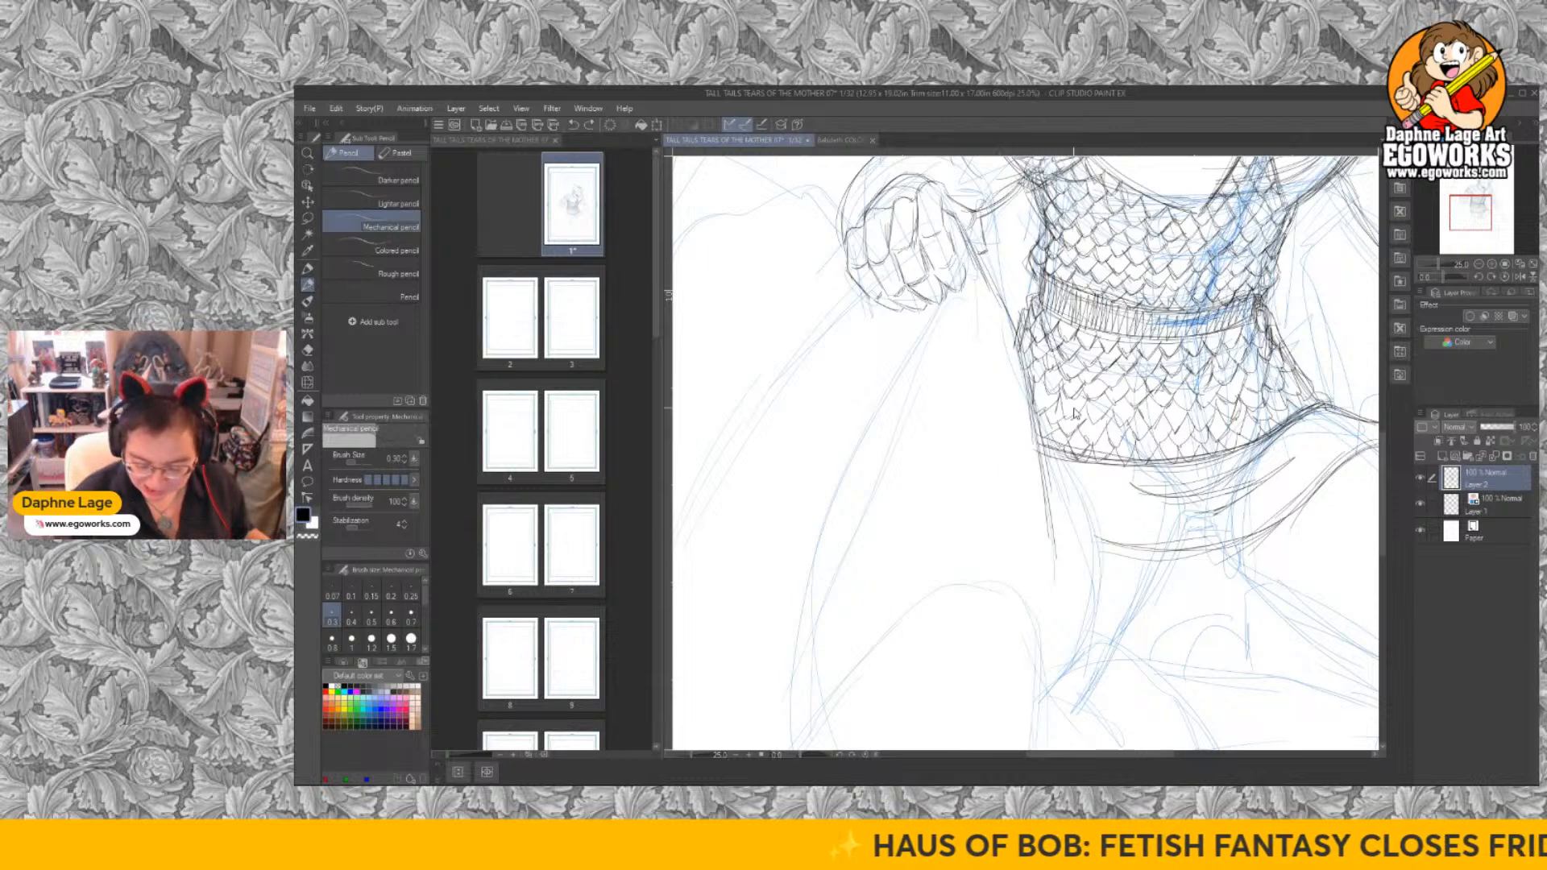
pyautogui.hotkey('ctrl', 'z')
pyautogui.hotkey('ctrl', 'z')
pyautogui.hotkey('ctrl', 'z')
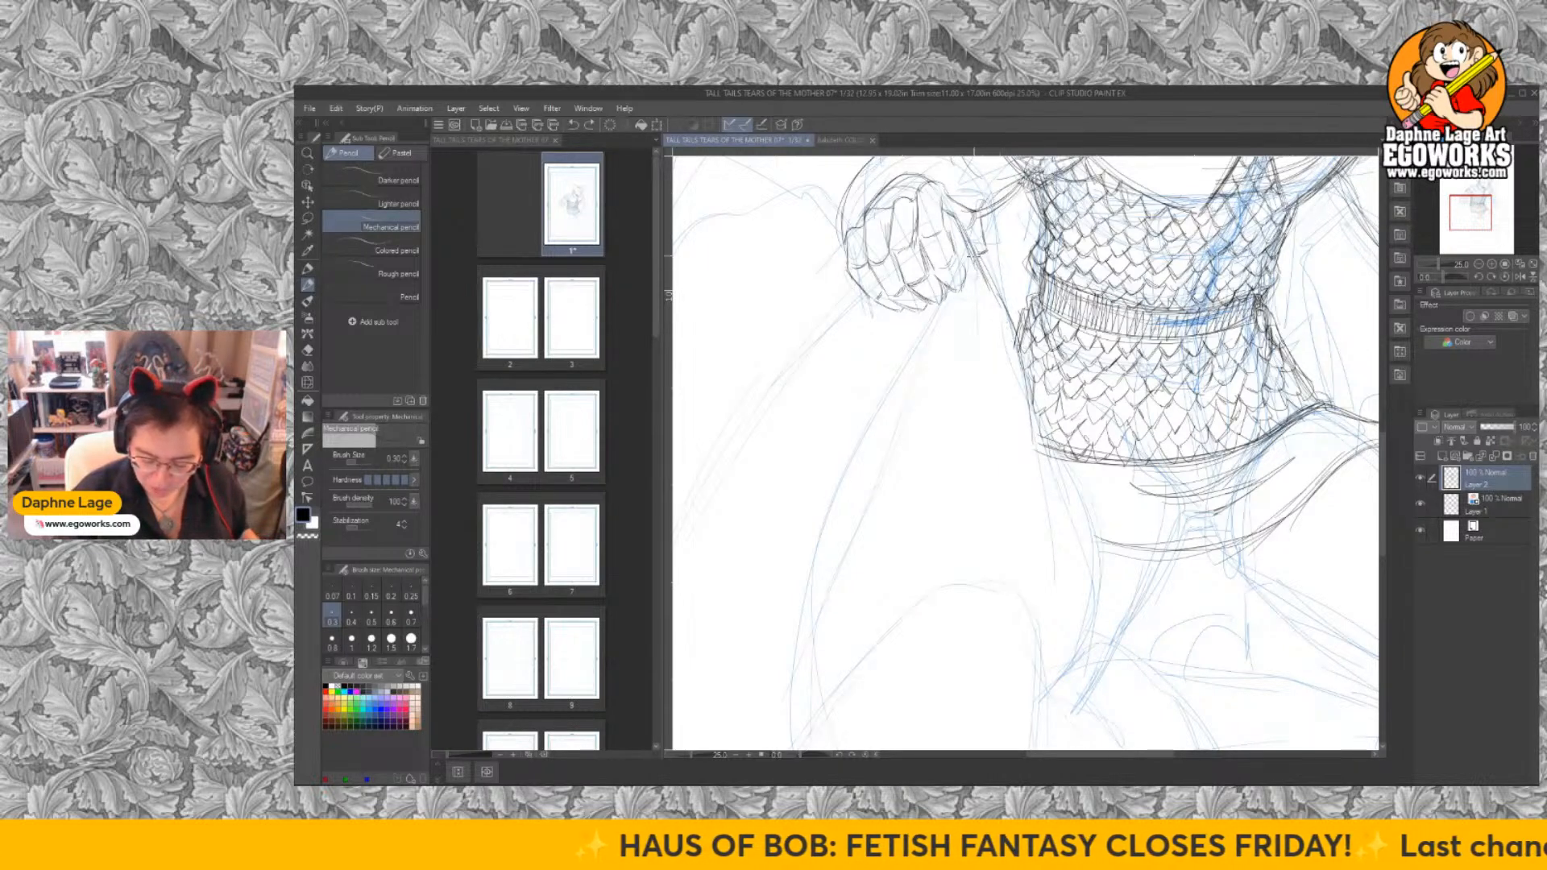
# Pencil and reinforce the long drape edge from beside the near fist past the mail hem to the thigh.
pyautogui.moveTo(981, 271); pyautogui.dragTo(1068, 483)
pyautogui.moveTo(1025, 394)
pyautogui.mouseDown()
pyautogui.moveTo(1086, 522)
pyautogui.moveTo(1084, 643)
pyautogui.mouseUp()
pyautogui.moveTo(1089, 573); pyautogui.dragTo(1078, 661)
pyautogui.moveTo(1088, 544)
pyautogui.mouseDown()
pyautogui.moveTo(1075, 649)
pyautogui.moveTo(1077, 512)
pyautogui.moveTo(979, 245)
pyautogui.mouseUp()
# Pencil and reinforce the opposite drape edge, curving down from beneath the fist to a pointed end.
pyautogui.moveTo(934, 297); pyautogui.dragTo(838, 528)
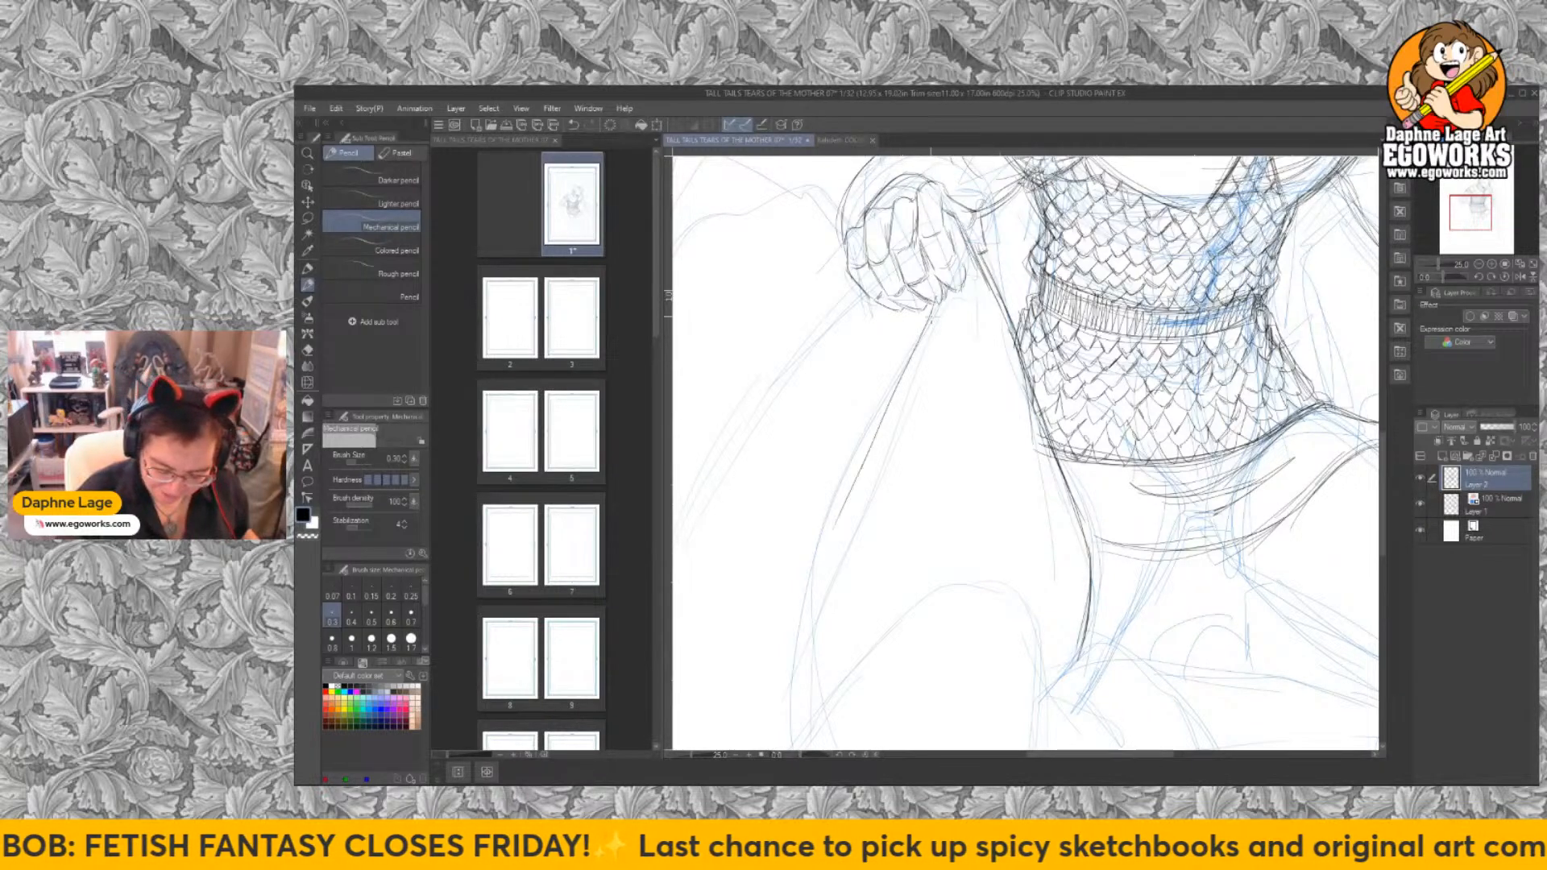
pyautogui.moveTo(920, 330)
pyautogui.mouseDown()
pyautogui.moveTo(853, 473)
pyautogui.moveTo(799, 672)
pyautogui.moveTo(807, 728)
pyautogui.mouseUp()
pyautogui.moveTo(819, 675); pyautogui.dragTo(797, 701)
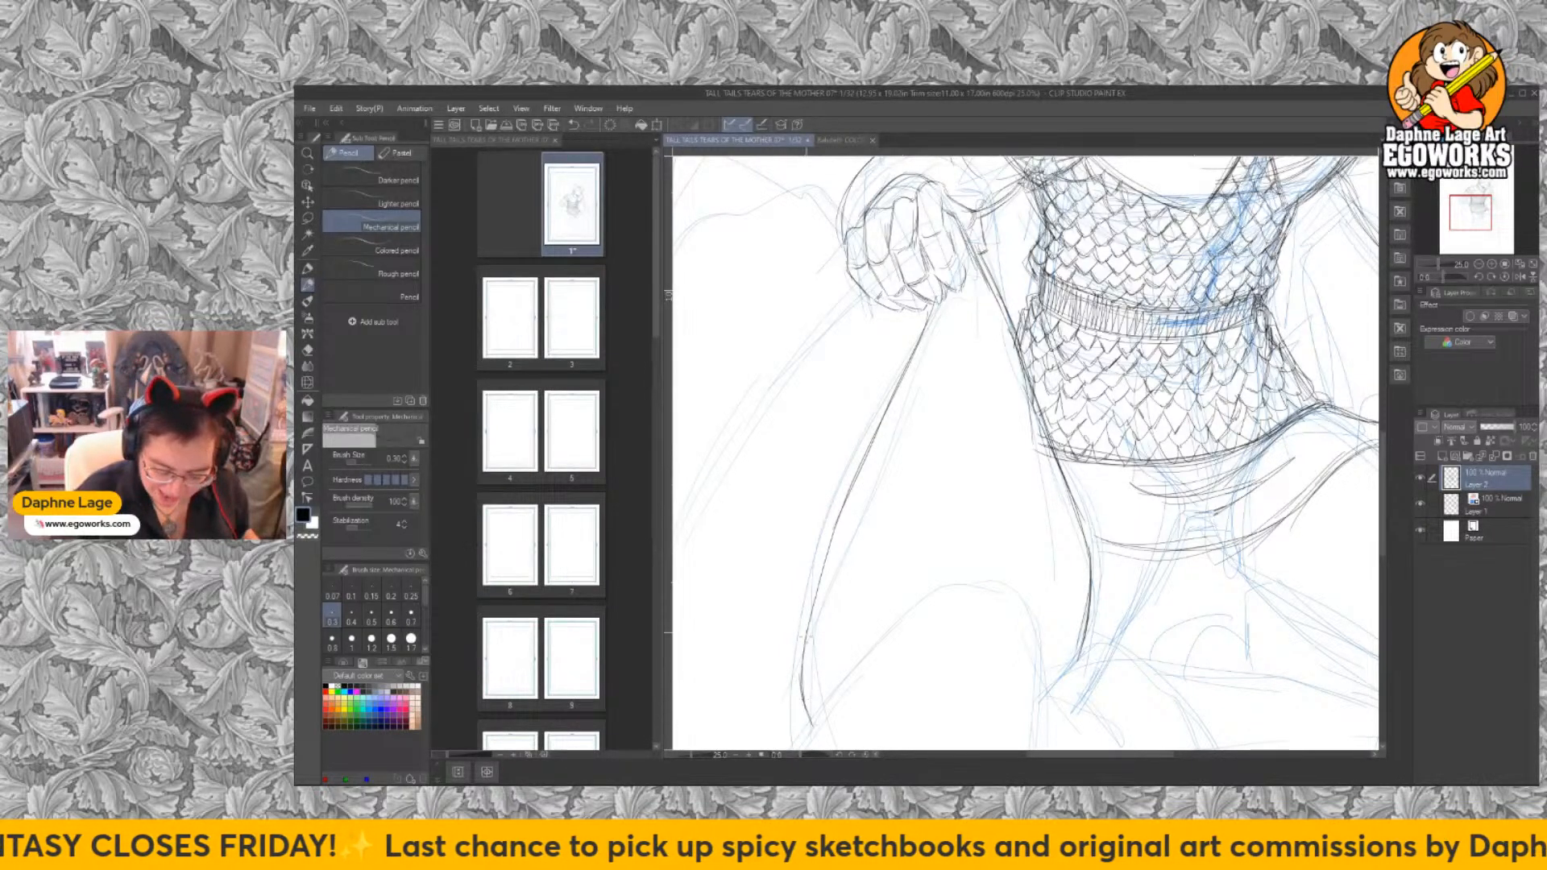
pyautogui.moveTo(806, 631)
pyautogui.mouseDown()
pyautogui.moveTo(869, 419)
pyautogui.moveTo(934, 301)
pyautogui.mouseUp()
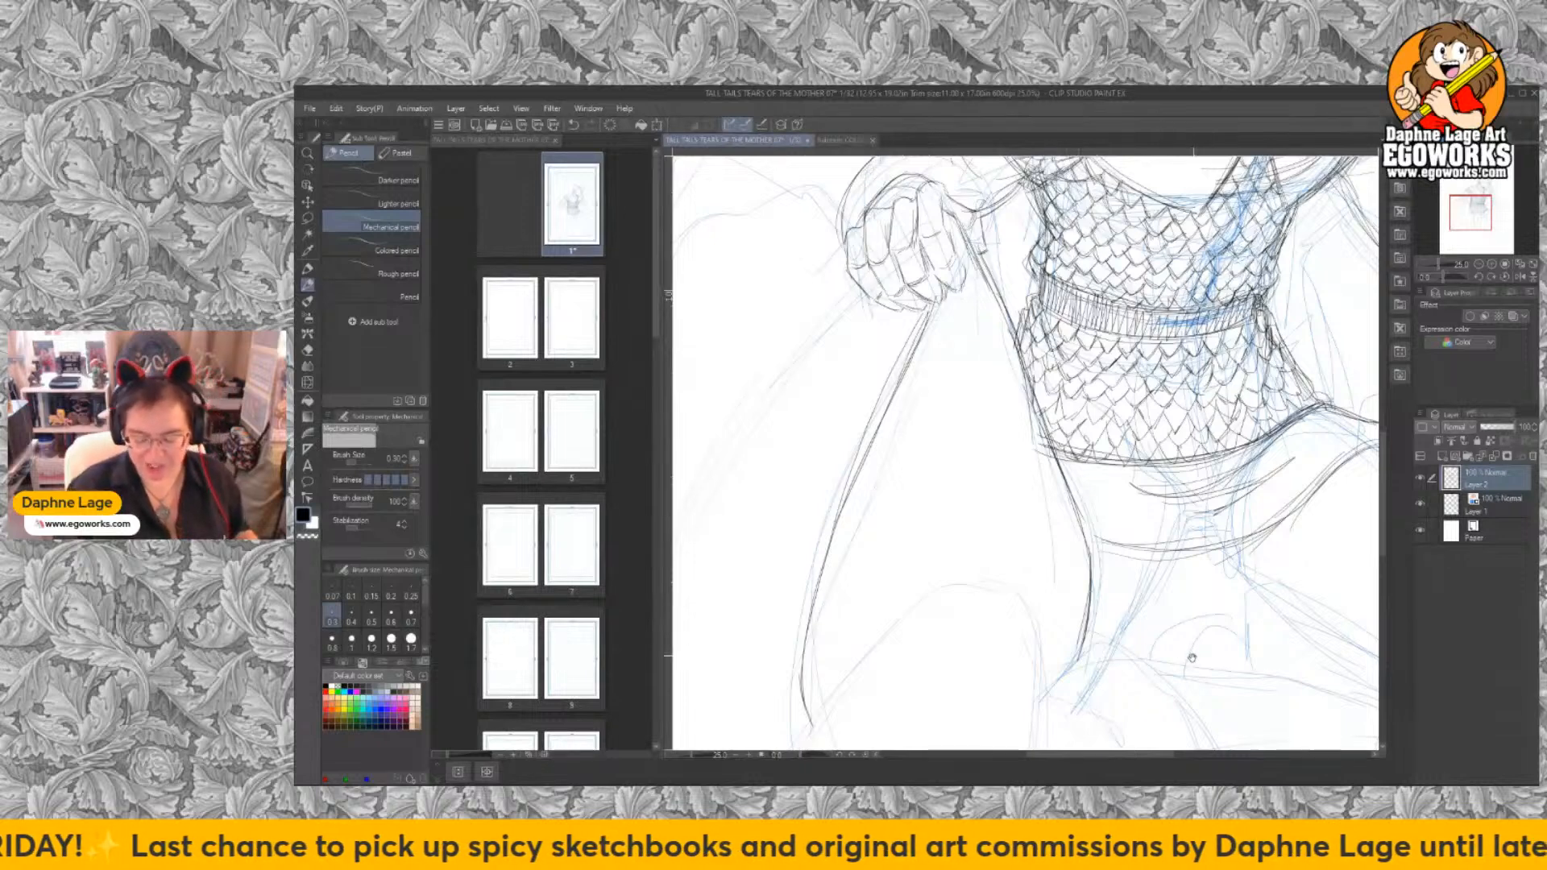
# Pencil the outer curved line sweeping down and away from the outer side of the fist.
pyautogui.moveTo(1192, 658); pyautogui.dragTo(1336, 549)
pyautogui.moveTo(1211, 484); pyautogui.dragTo(1209, 535)
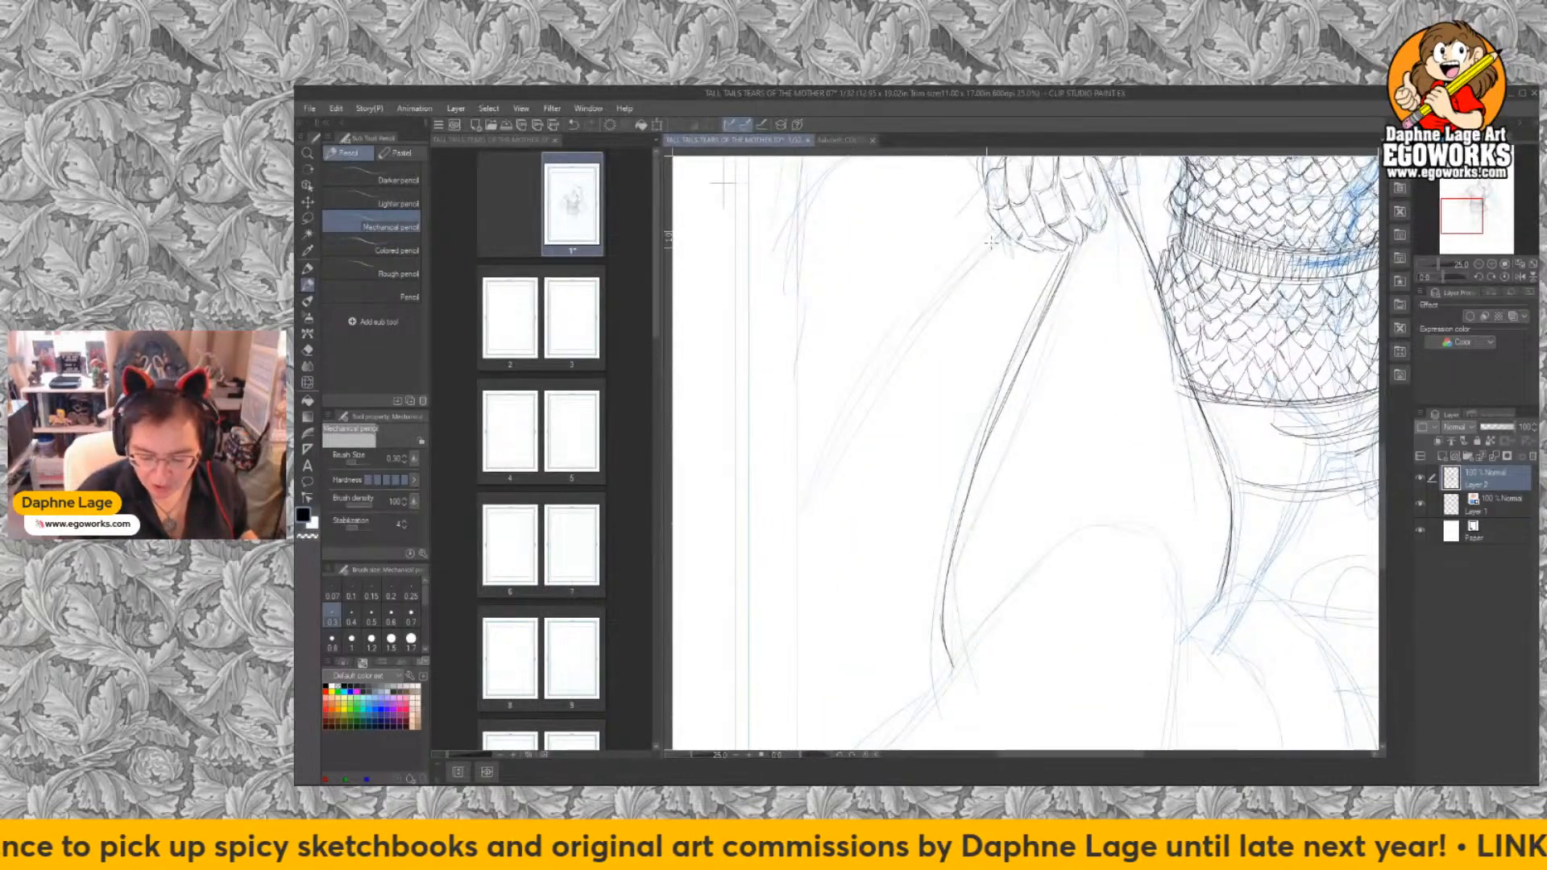
pyautogui.moveTo(991, 242)
pyautogui.mouseDown()
pyautogui.moveTo(892, 348)
pyautogui.moveTo(794, 528)
pyautogui.moveTo(1003, 234)
pyautogui.mouseUp()
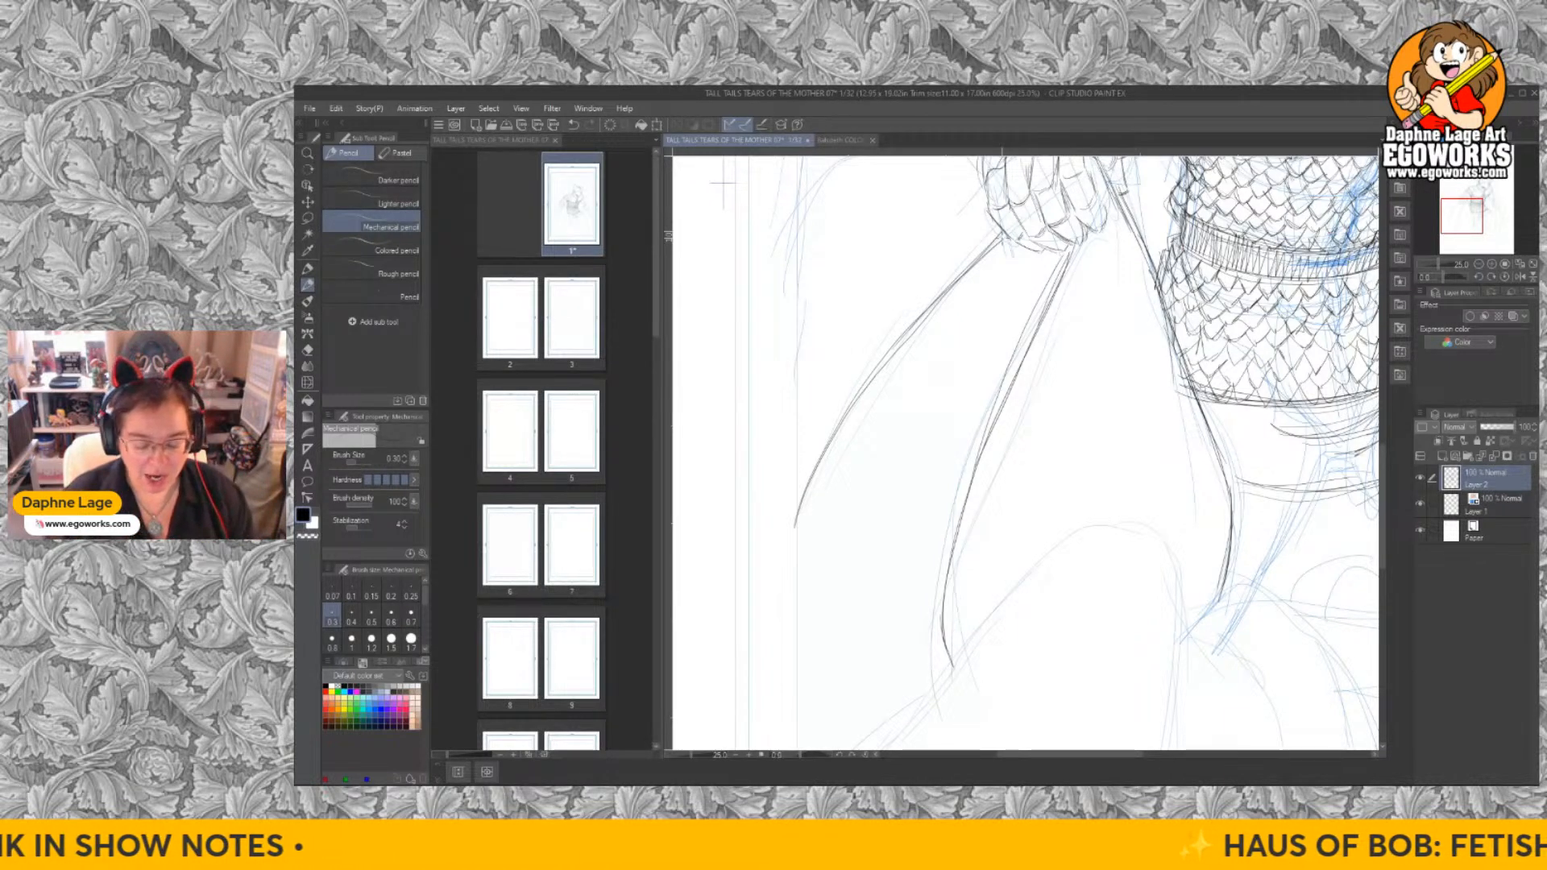
pyautogui.moveTo(1140, 354); pyautogui.dragTo(1043, 548)
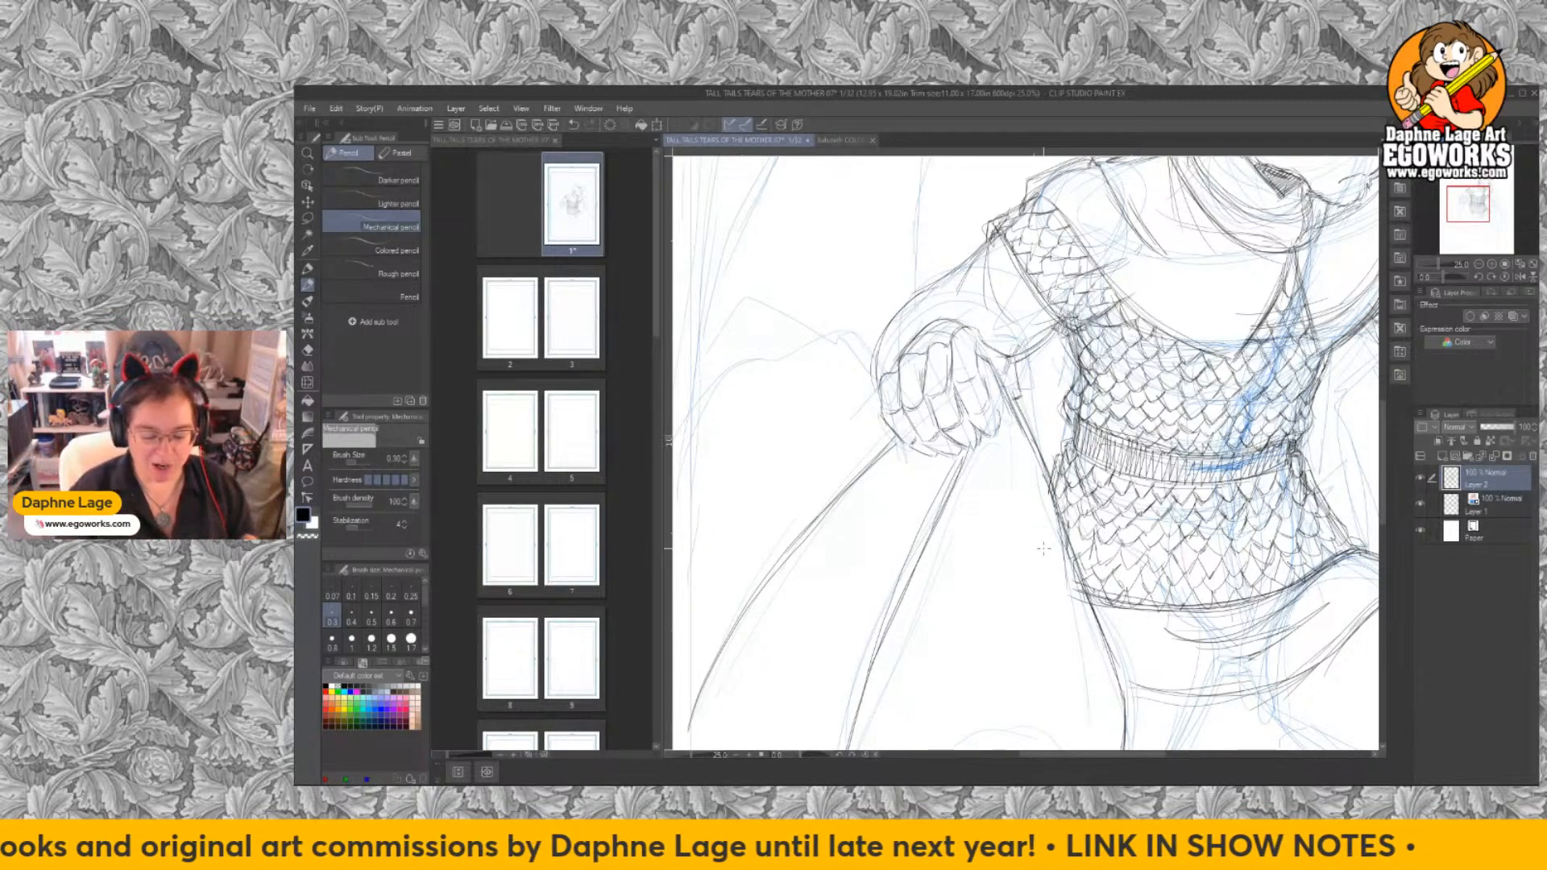
pyautogui.doubleClick(989, 91)
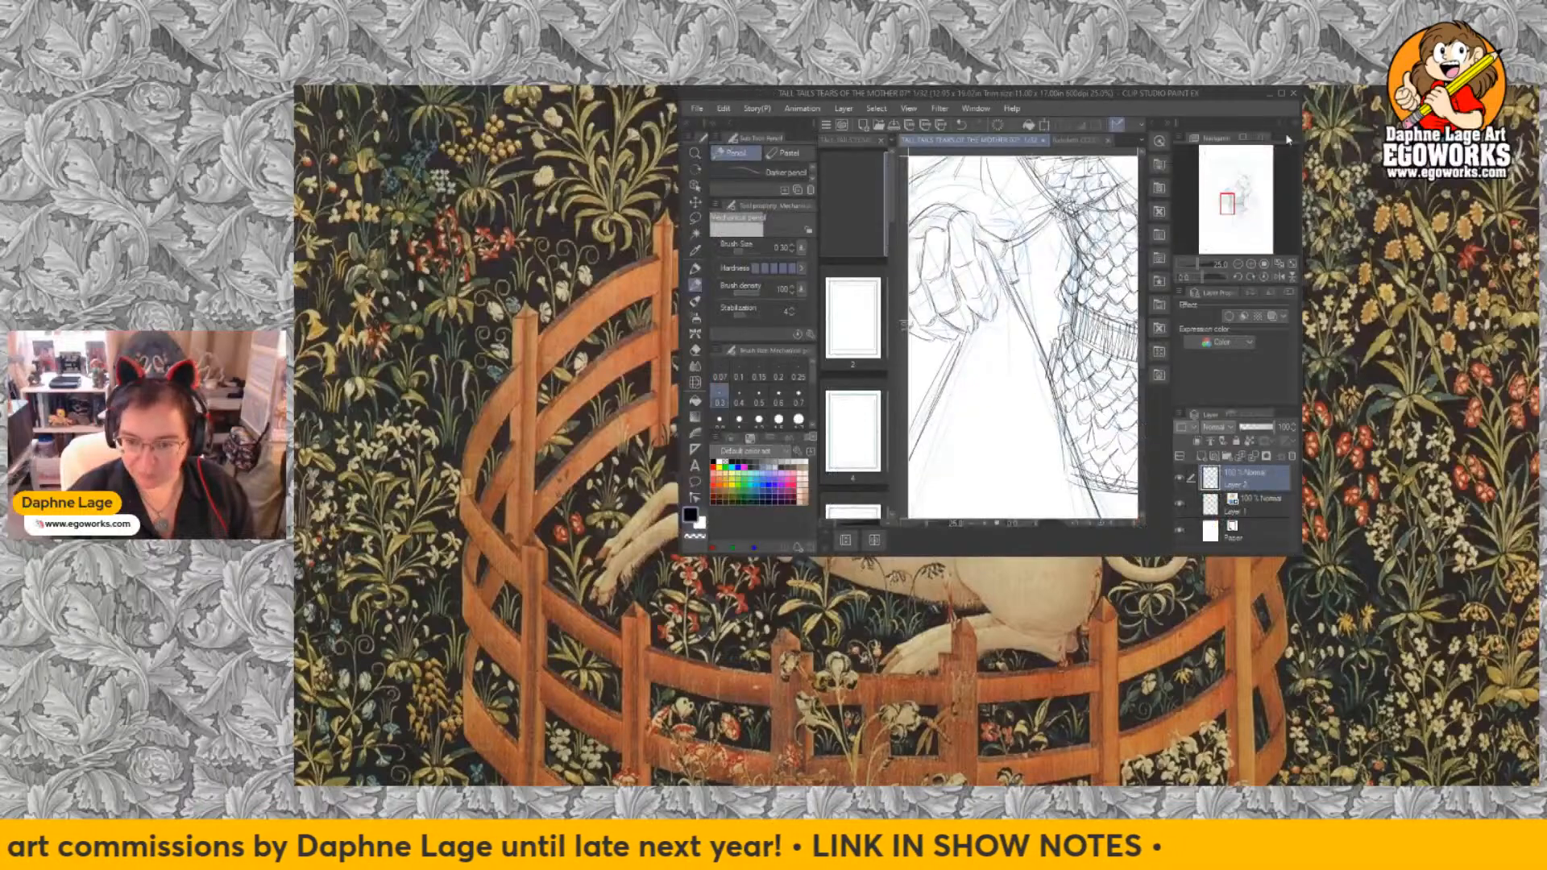
pyautogui.click(1283, 95)
pyautogui.scroll(4, 919, 487)
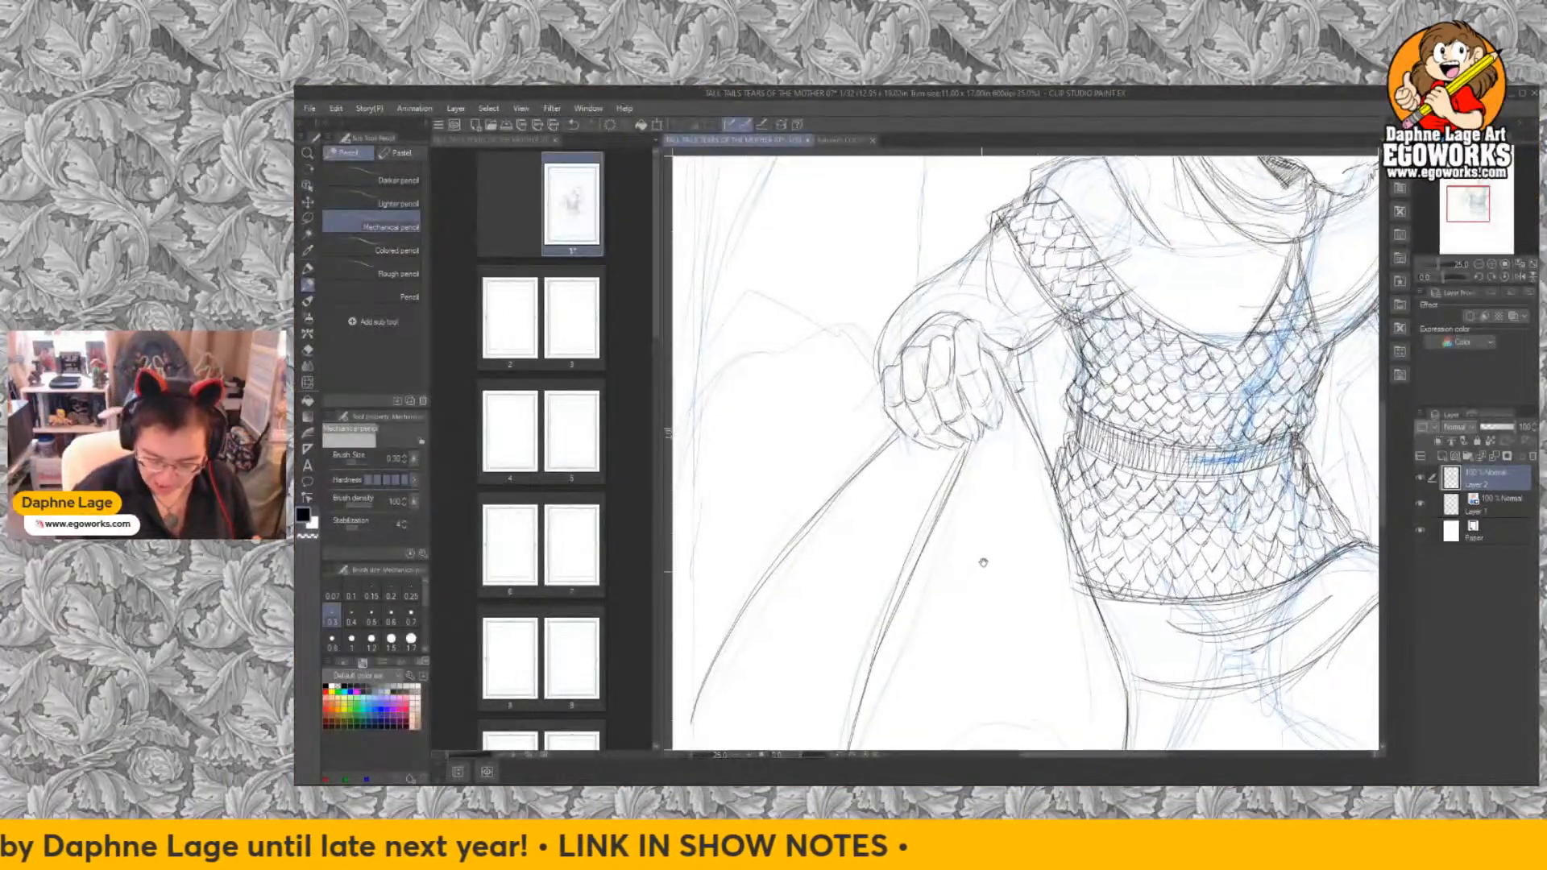
# Pencil the inner fold beside the lower drape edge and the long slanting lines fanning out below the fist.
pyautogui.moveTo(924, 623)
pyautogui.mouseDown()
pyautogui.moveTo(904, 531)
pyautogui.moveTo(902, 435)
pyautogui.mouseUp()
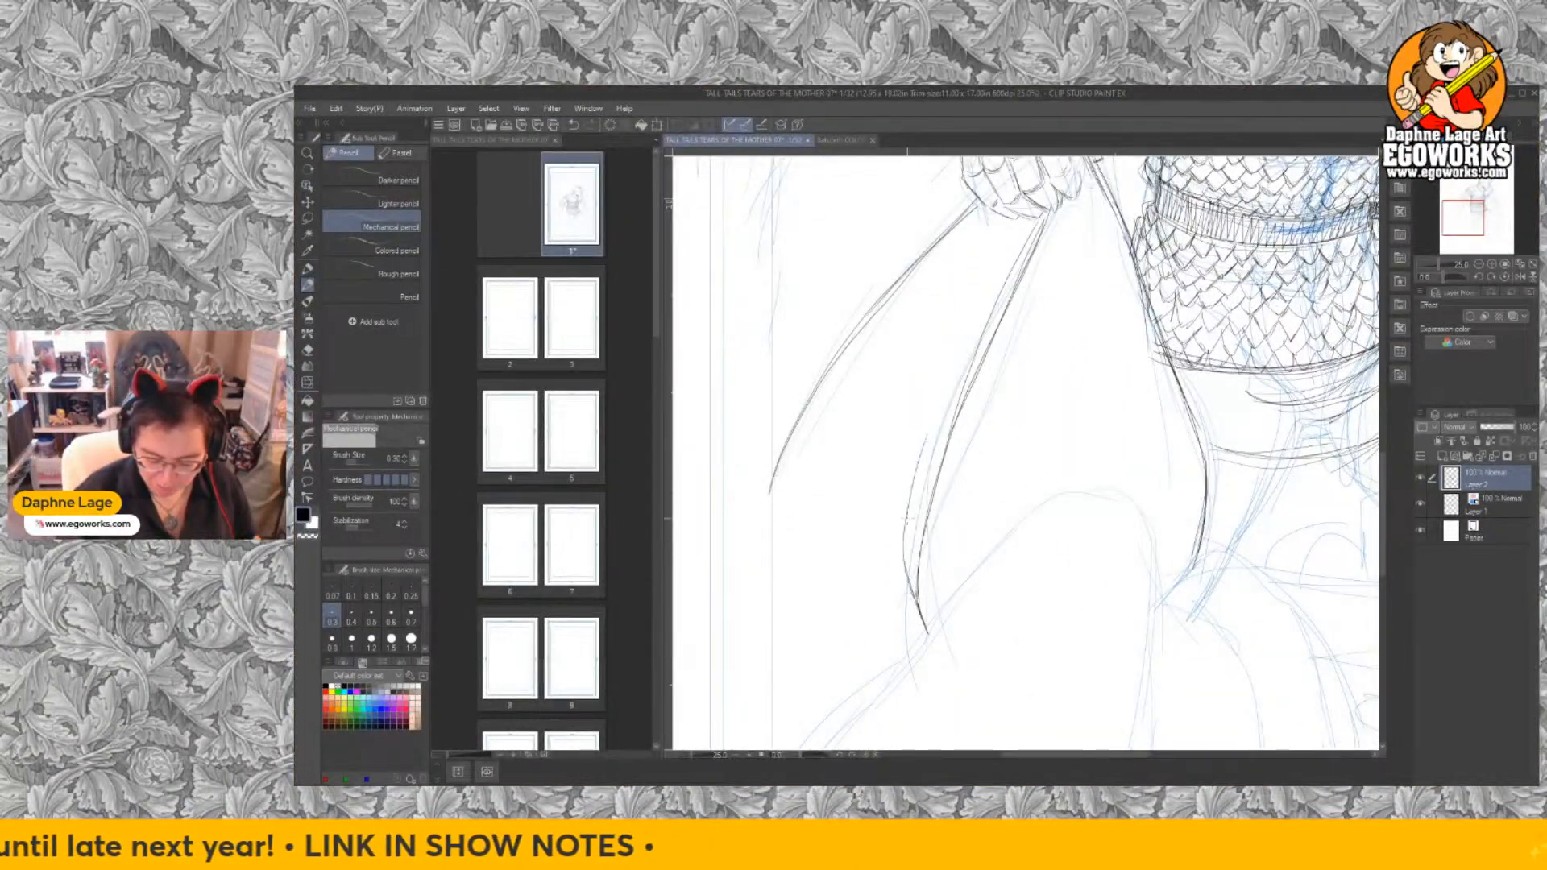
pyautogui.moveTo(933, 508); pyautogui.dragTo(939, 389)
pyautogui.moveTo(920, 447); pyautogui.dragTo(947, 365)
pyautogui.moveTo(911, 499); pyautogui.dragTo(954, 348)
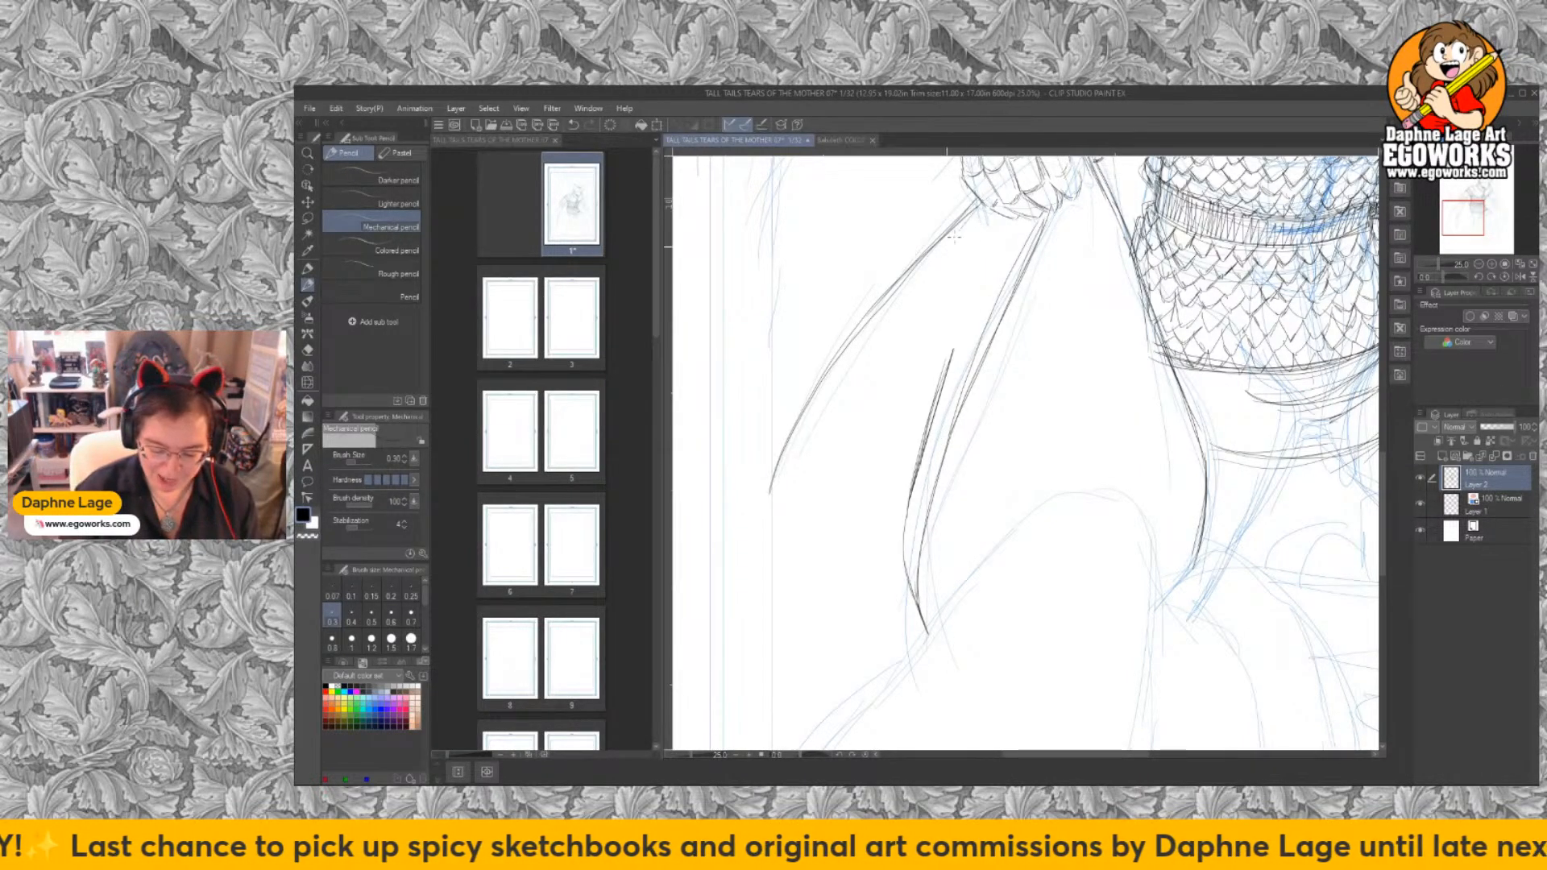
pyautogui.moveTo(980, 193)
pyautogui.mouseDown()
pyautogui.moveTo(793, 582)
pyautogui.moveTo(776, 637)
pyautogui.moveTo(809, 551)
pyautogui.moveTo(923, 391)
pyautogui.moveTo(771, 689)
pyautogui.moveTo(778, 721)
pyautogui.moveTo(880, 594)
pyautogui.mouseUp()
pyautogui.moveTo(822, 686)
pyautogui.mouseDown()
pyautogui.moveTo(903, 561)
pyautogui.moveTo(827, 722)
pyautogui.mouseUp()
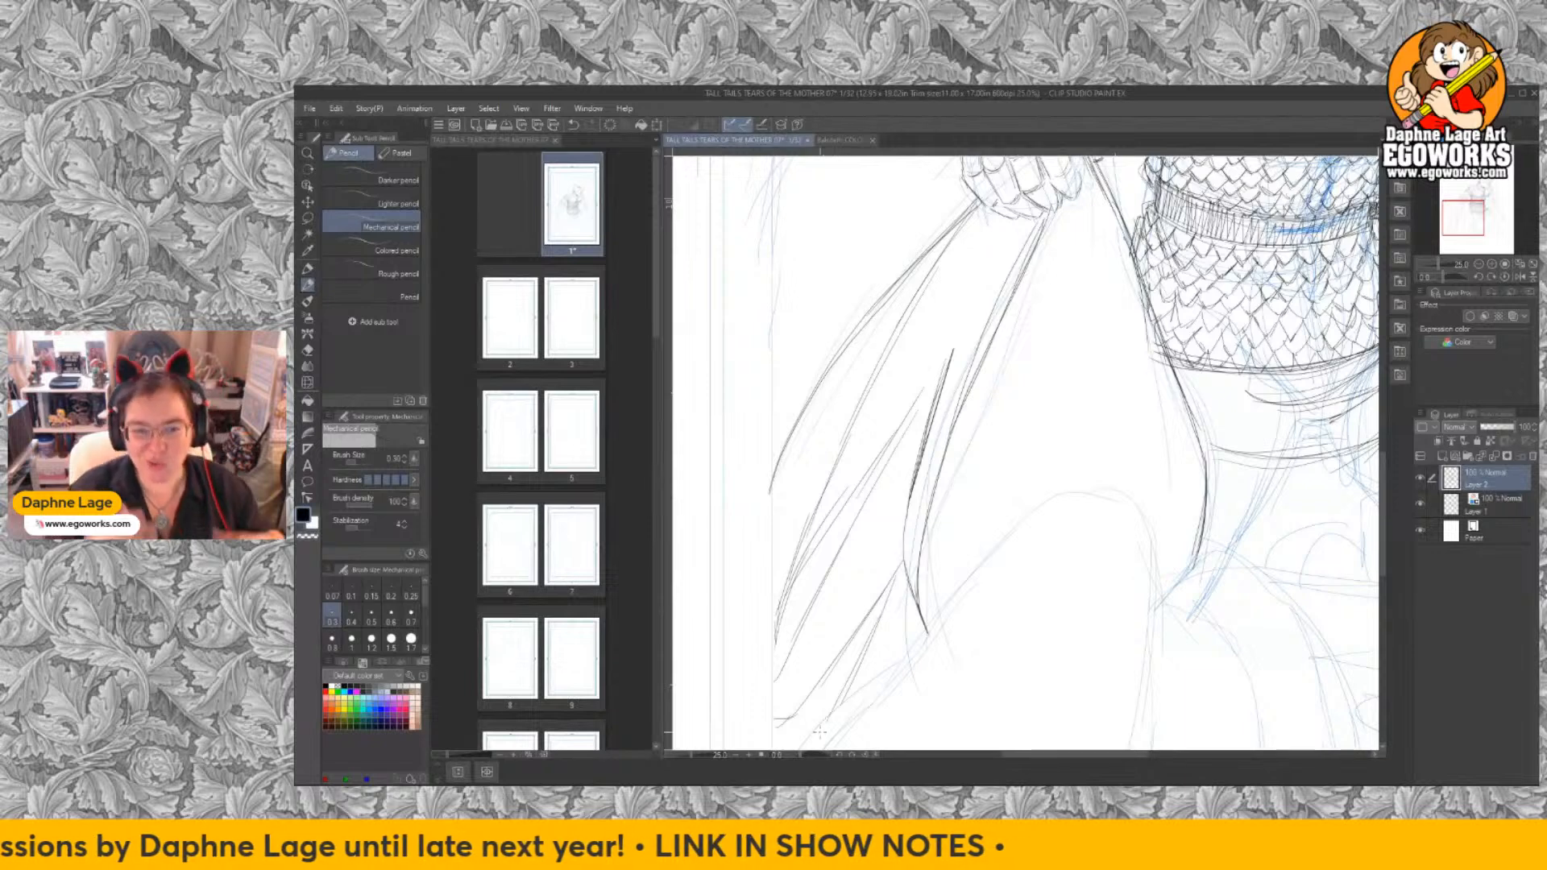
# Outline the angular rocky form behind the fist and add small oval pits near its upper edge.
pyautogui.moveTo(1095, 298); pyautogui.dragTo(1061, 531)
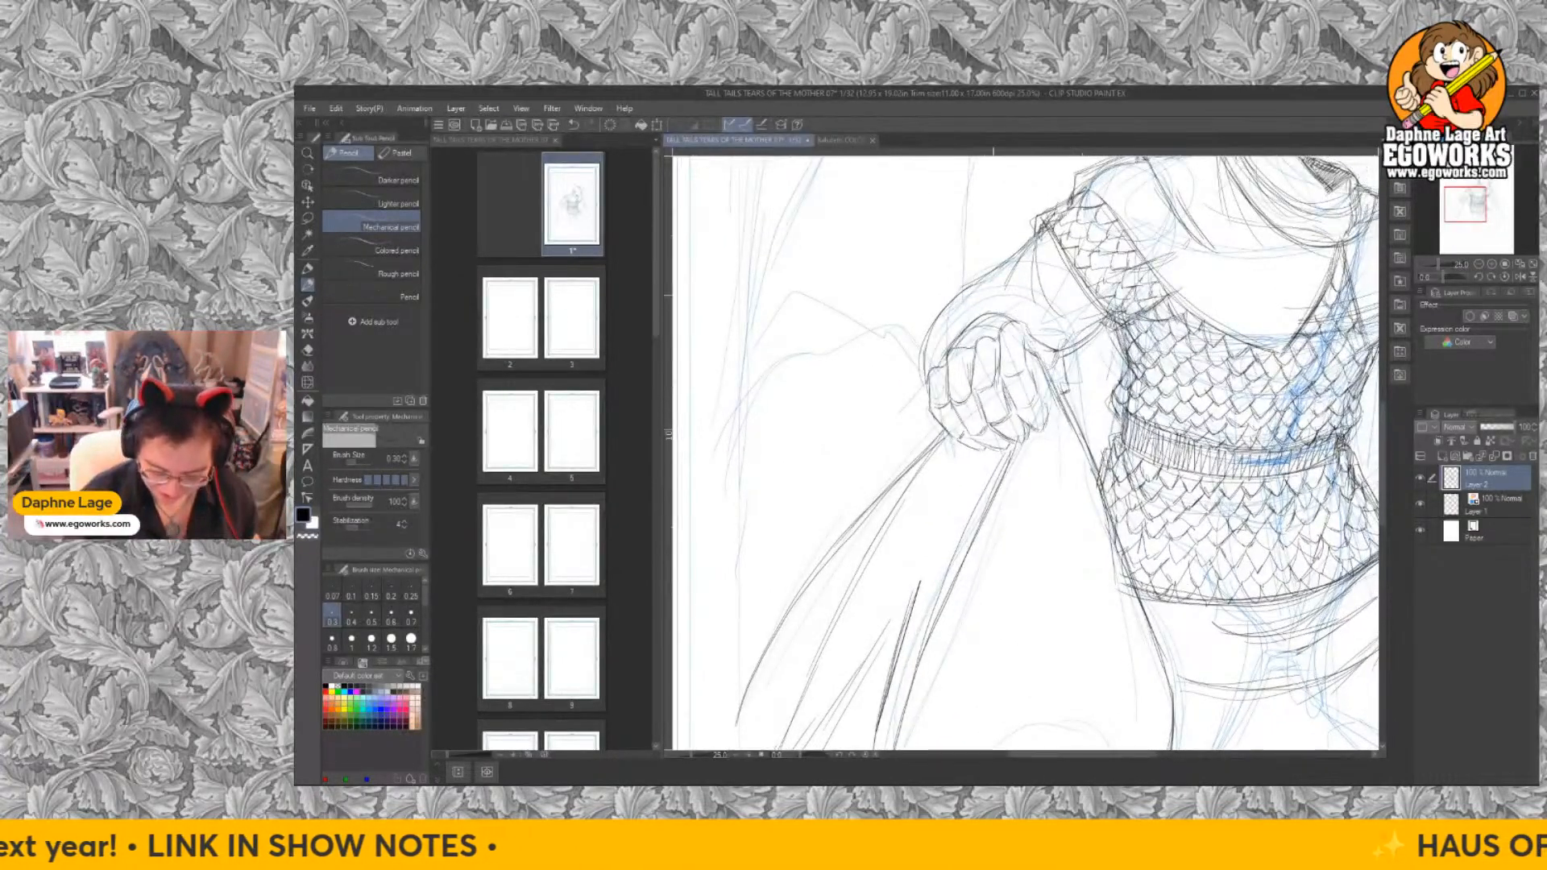
pyautogui.moveTo(930, 394)
pyautogui.mouseDown()
pyautogui.moveTo(919, 381)
pyautogui.moveTo(828, 463)
pyautogui.mouseUp()
pyautogui.moveTo(918, 392)
pyautogui.mouseDown()
pyautogui.moveTo(774, 507)
pyautogui.moveTo(733, 568)
pyautogui.moveTo(847, 445)
pyautogui.moveTo(908, 341)
pyautogui.moveTo(895, 316)
pyautogui.moveTo(765, 392)
pyautogui.moveTo(737, 452)
pyautogui.moveTo(767, 404)
pyautogui.moveTo(742, 419)
pyautogui.moveTo(804, 386)
pyautogui.mouseUp()
pyautogui.moveTo(805, 388); pyautogui.dragTo(806, 410)
pyautogui.moveTo(857, 364)
pyautogui.mouseDown()
pyautogui.moveTo(848, 377)
pyautogui.moveTo(858, 366)
pyautogui.mouseUp()
pyautogui.moveTo(879, 359); pyautogui.dragTo(878, 363)
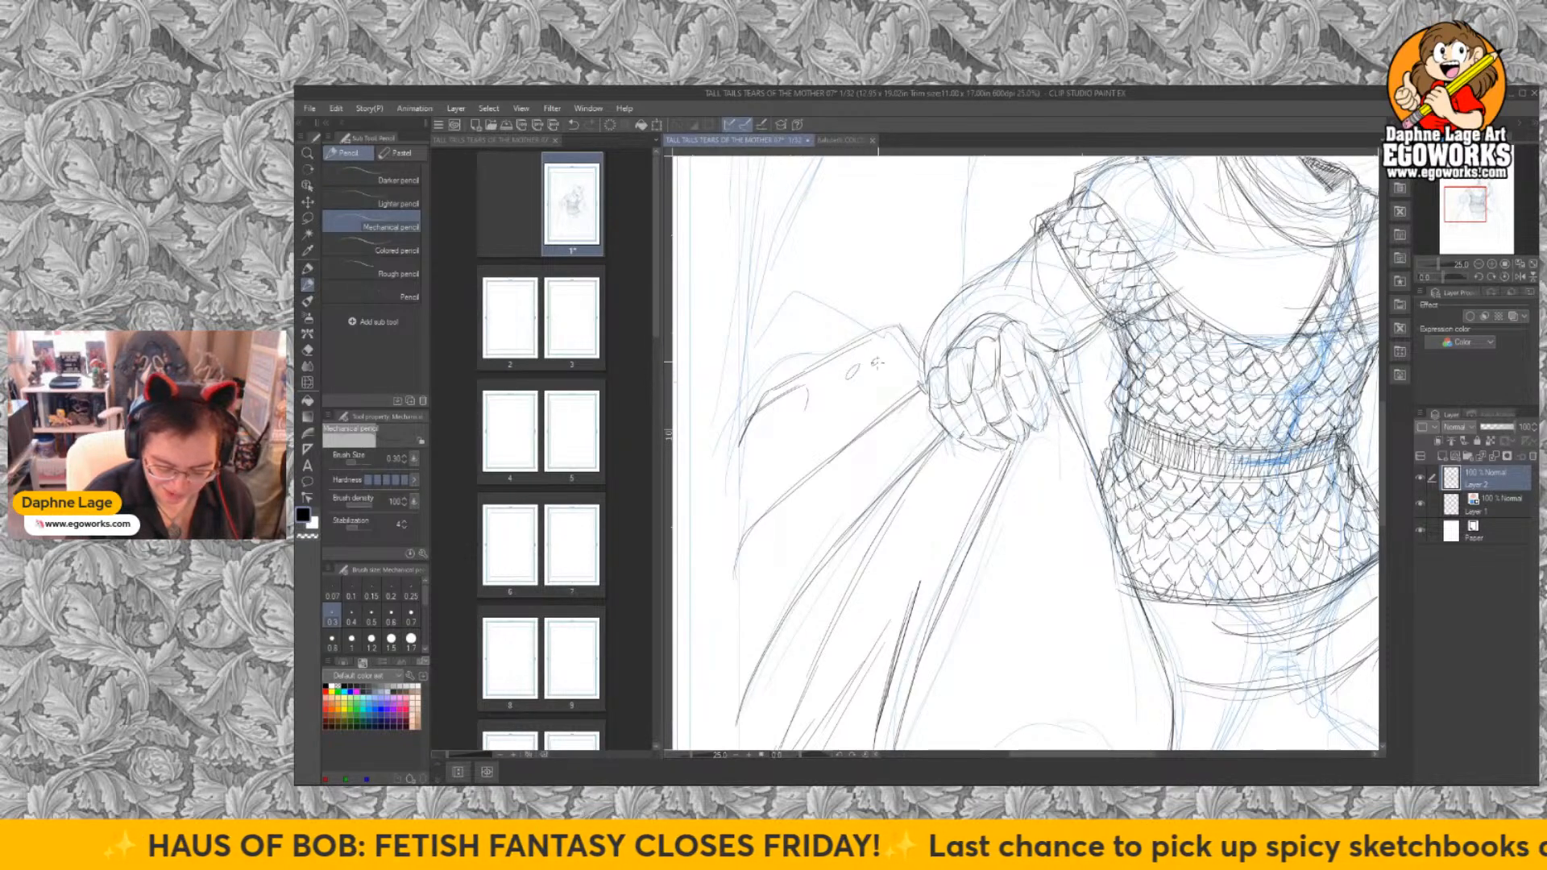
# Add inner contour lines and small oval pits to the lower part of the rocky form beside the drape.
pyautogui.scroll(-4, 1047, 484)
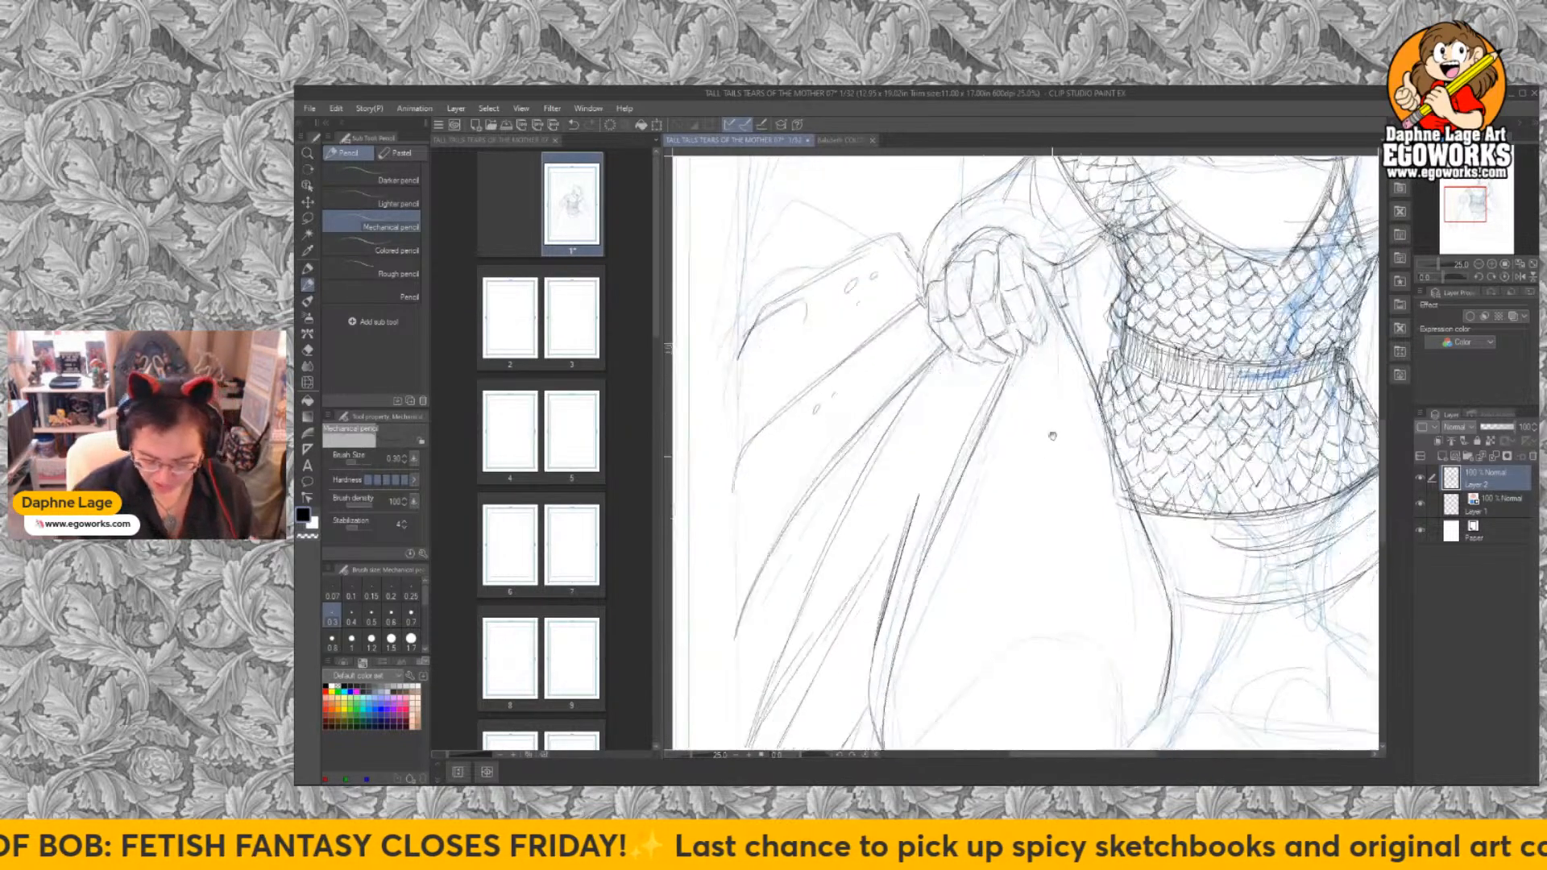
pyautogui.moveTo(910, 229); pyautogui.dragTo(860, 338)
pyautogui.moveTo(892, 250); pyautogui.dragTo(859, 359)
pyautogui.moveTo(918, 205)
pyautogui.mouseDown()
pyautogui.moveTo(859, 342)
pyautogui.moveTo(724, 495)
pyautogui.moveTo(727, 537)
pyautogui.mouseUp()
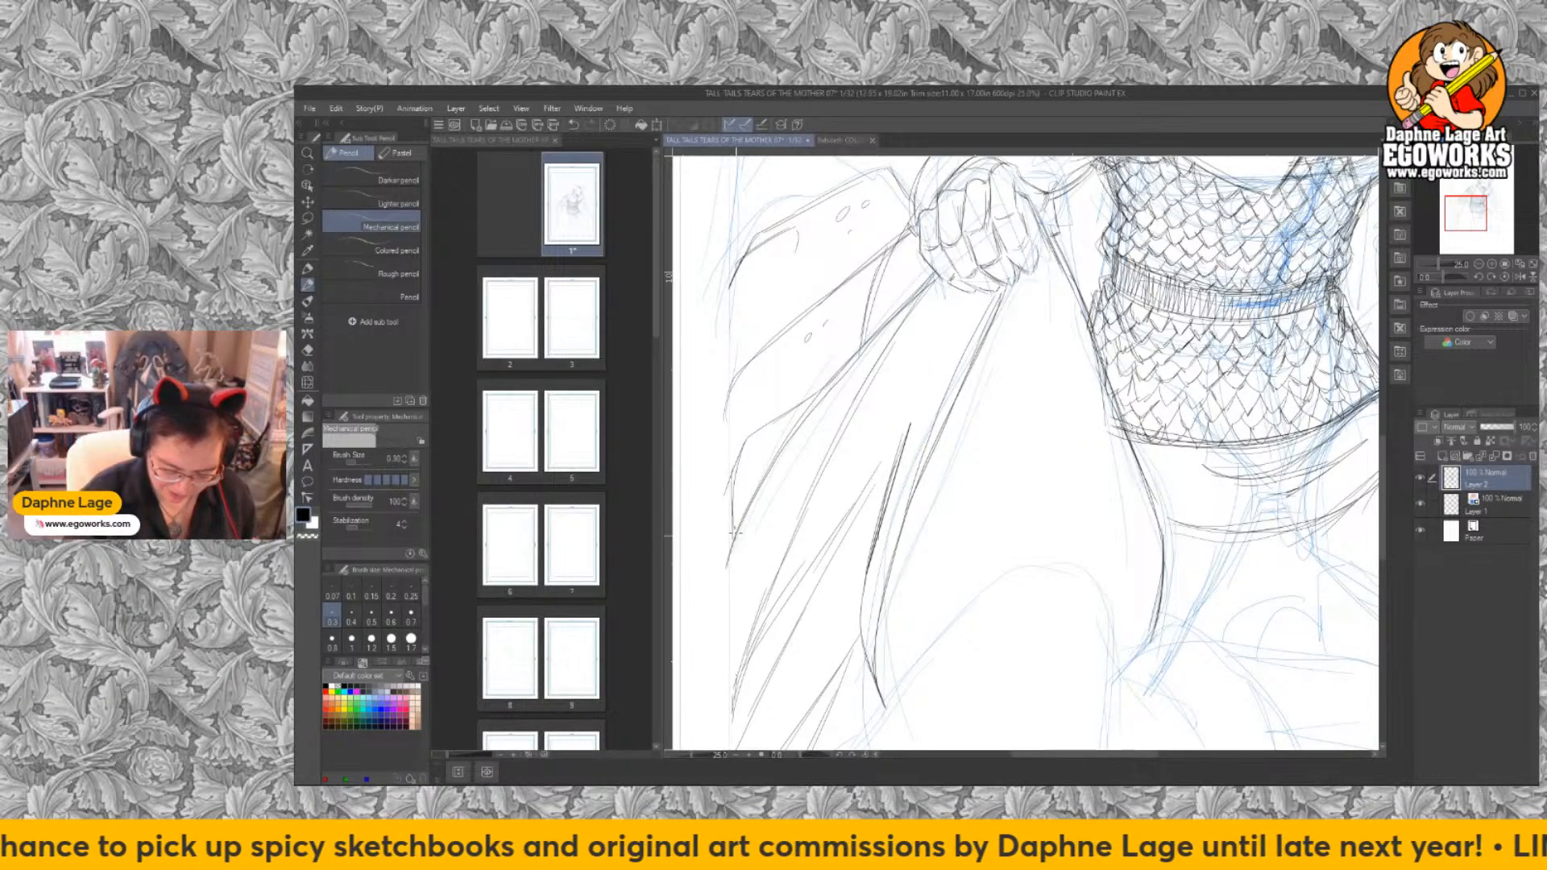
pyautogui.moveTo(741, 460)
pyautogui.mouseDown()
pyautogui.moveTo(735, 525)
pyautogui.moveTo(746, 493)
pyautogui.mouseUp()
pyautogui.moveTo(773, 428)
pyautogui.mouseDown()
pyautogui.moveTo(759, 483)
pyautogui.moveTo(769, 438)
pyautogui.mouseUp()
pyautogui.moveTo(783, 421); pyautogui.dragTo(784, 439)
pyautogui.moveTo(812, 404); pyautogui.dragTo(802, 417)
# Working on the full page, pencil the rounded foreground forms below the drape and hatch the shadowed gap between them.
pyautogui.hotkey('ctrl', '0')
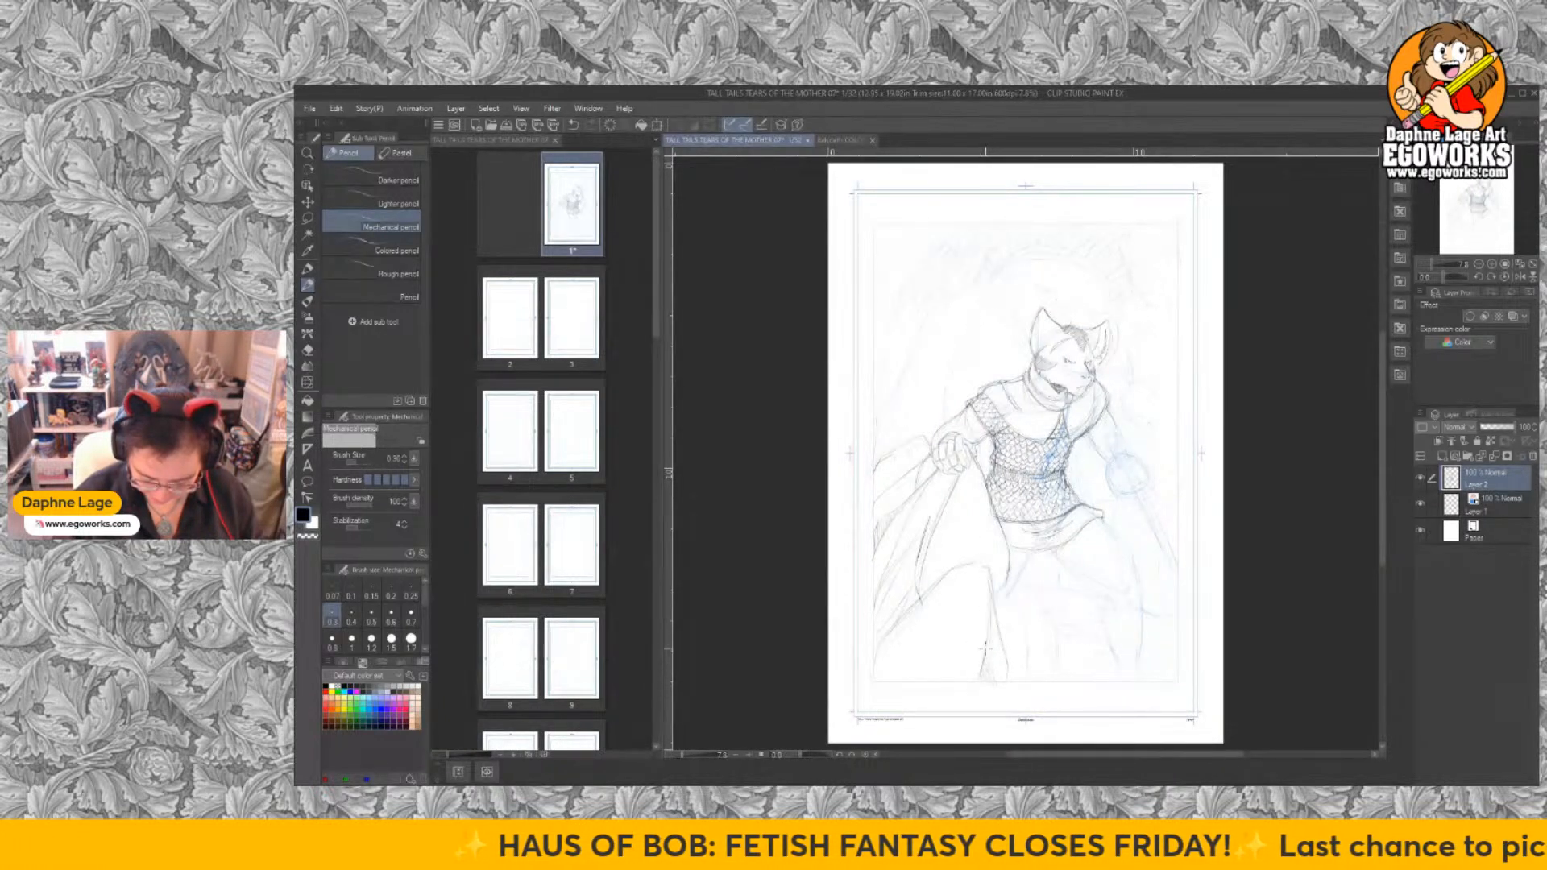
pyautogui.moveTo(987, 642); pyautogui.dragTo(1001, 676)
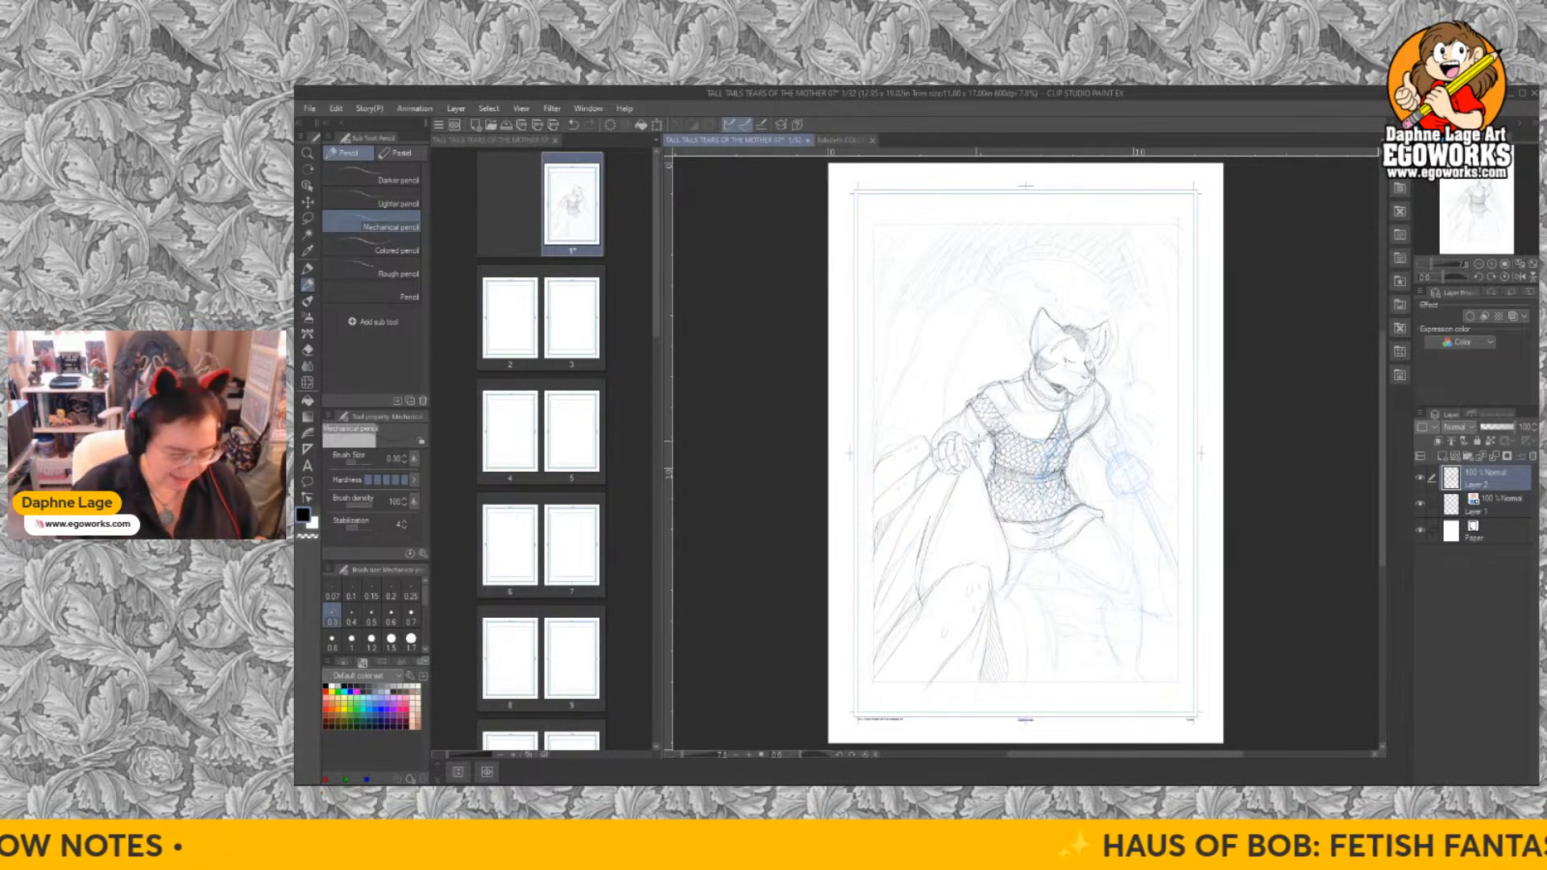
pyautogui.press('e')
pyautogui.press('p')
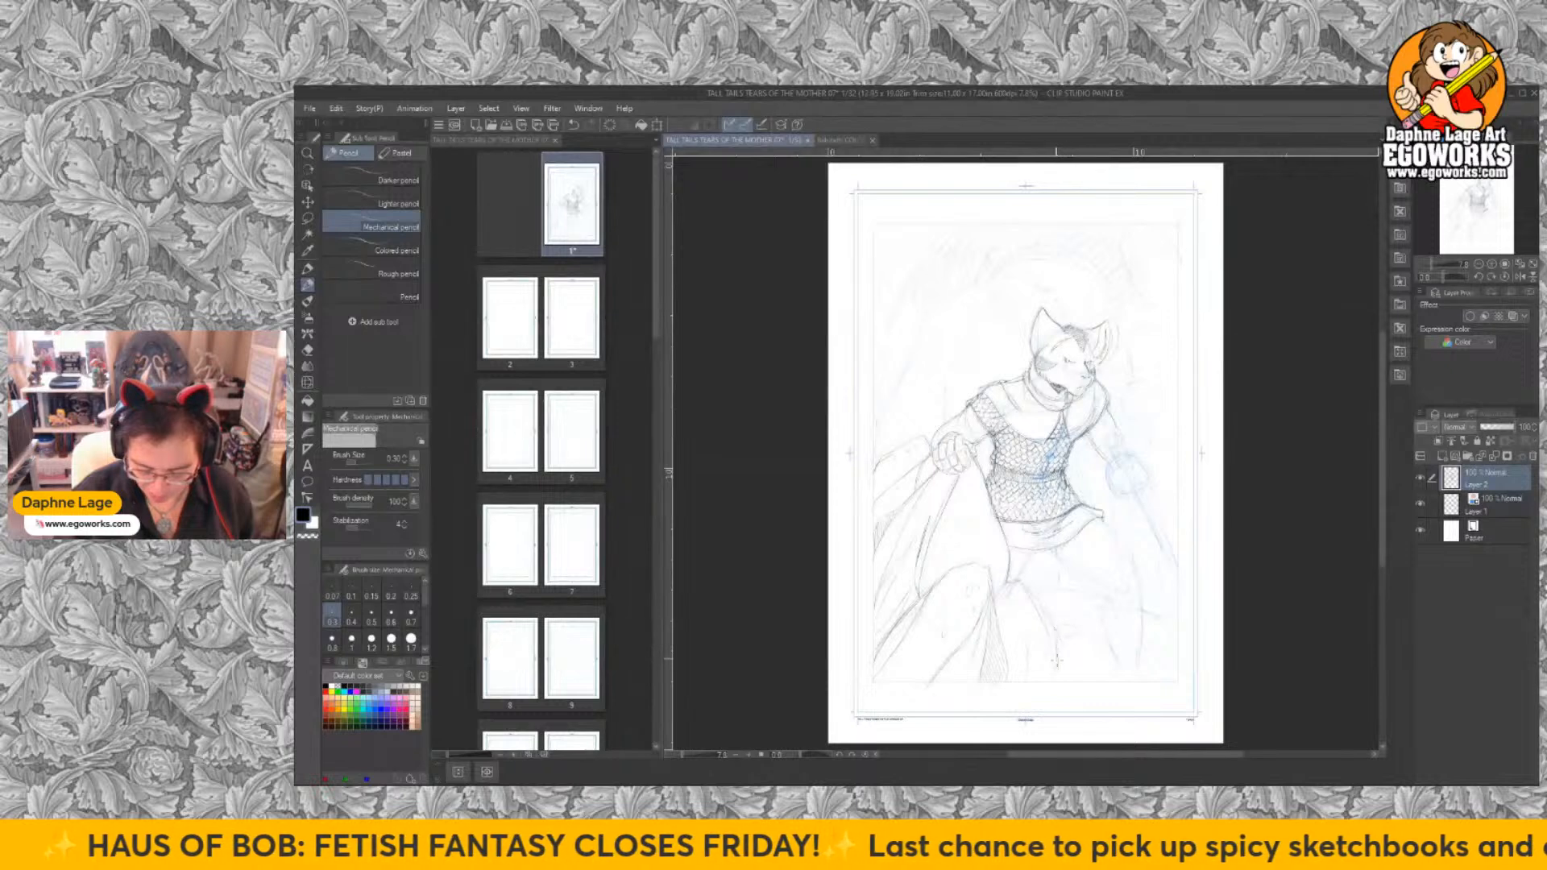
pyautogui.moveTo(1056, 665); pyautogui.dragTo(1057, 690)
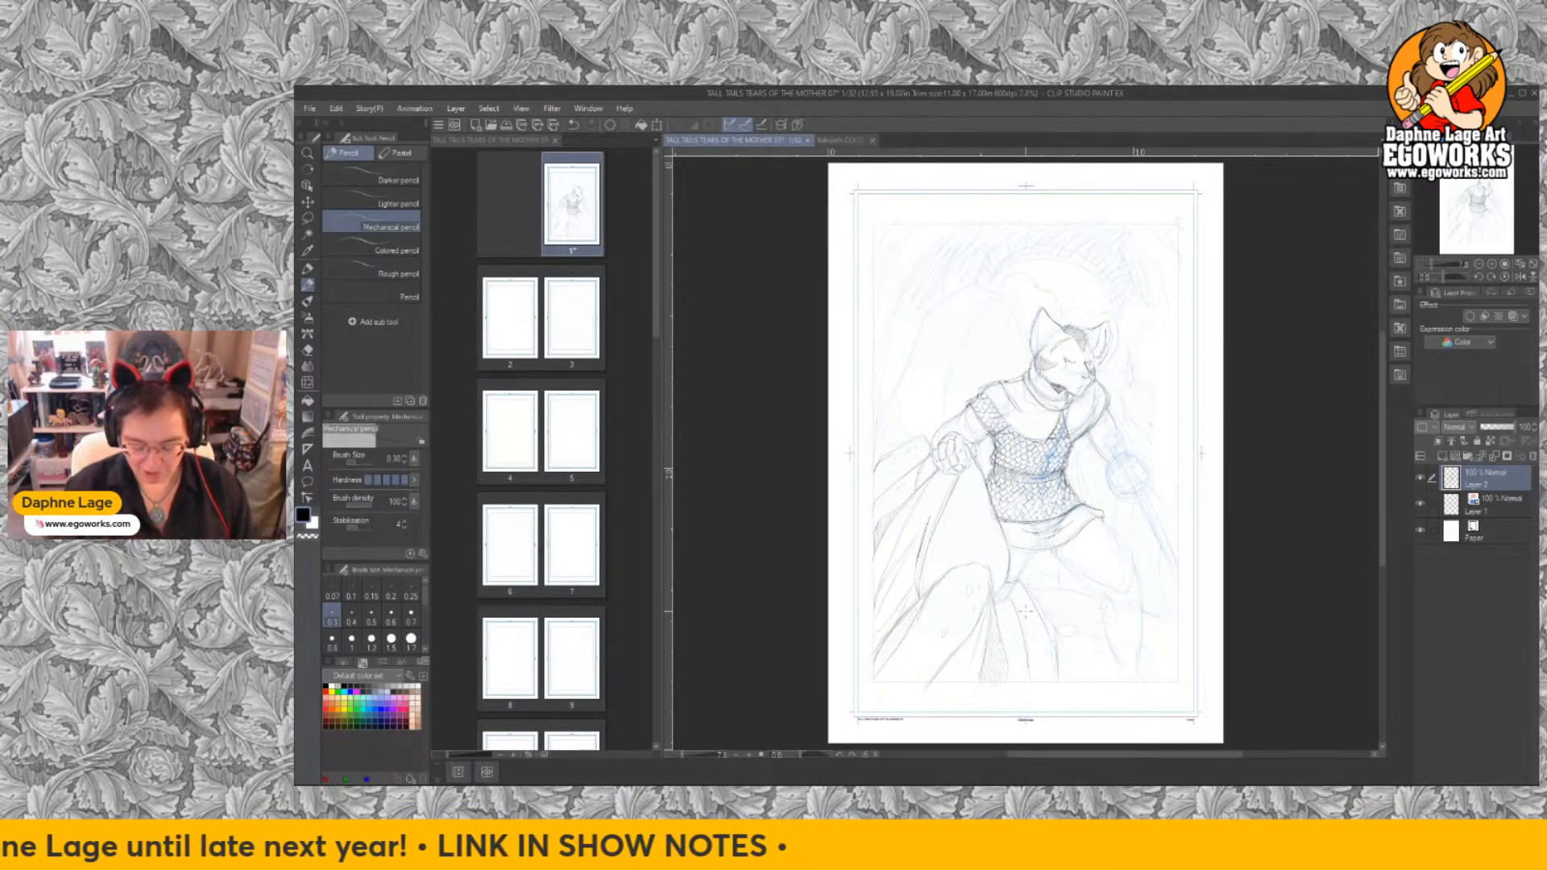
# Set the Mechanical pencil size to 0.25 and pencil the short inner-leg line running down from the tunic hem.
pyautogui.press('[')
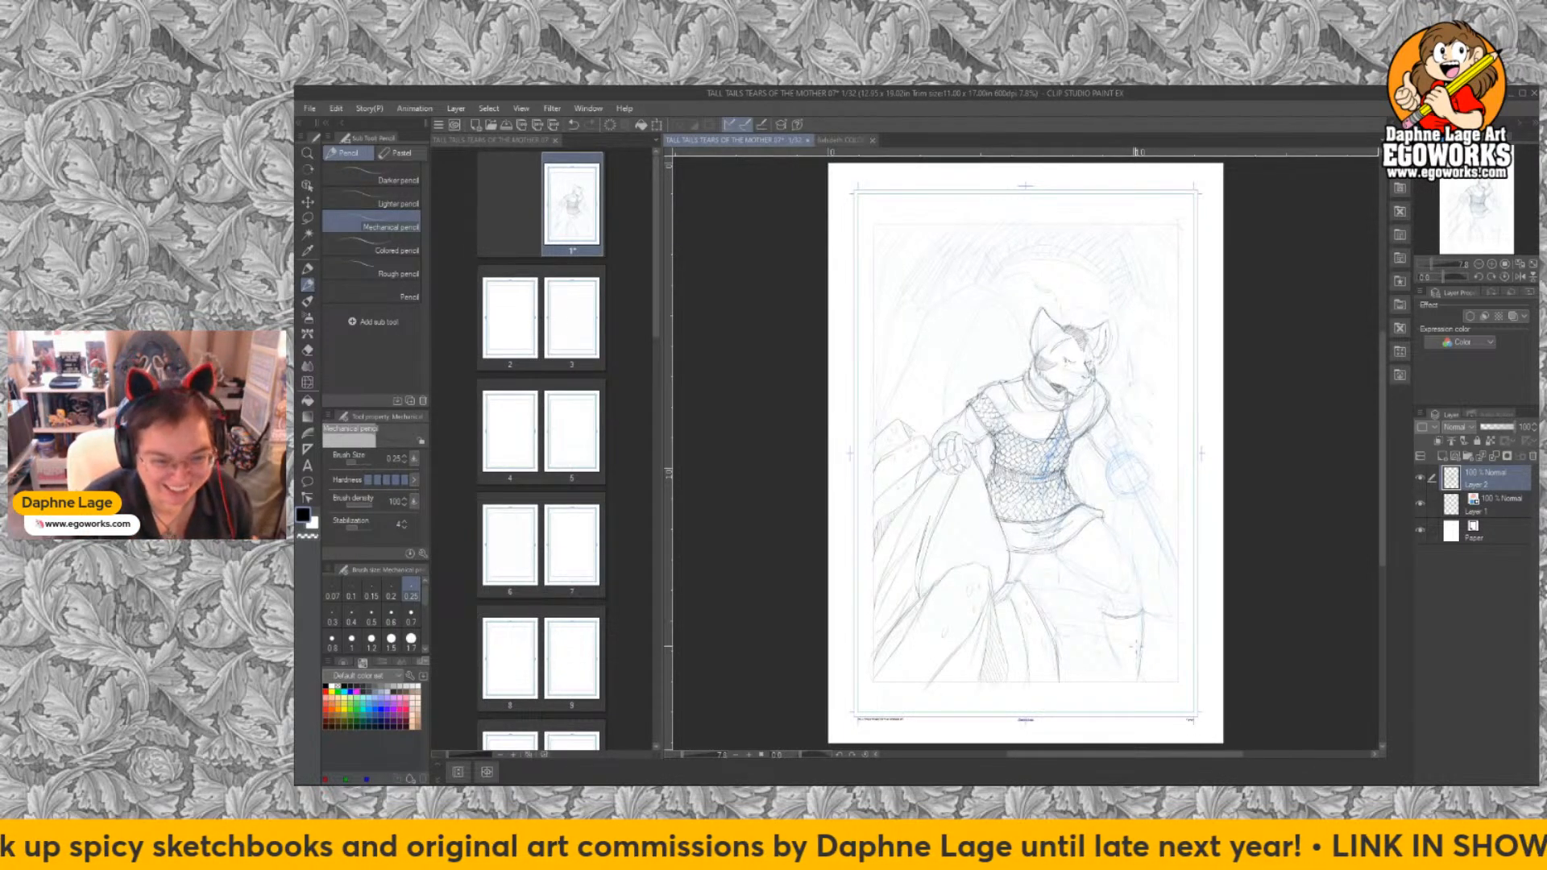
pyautogui.click(309, 153)
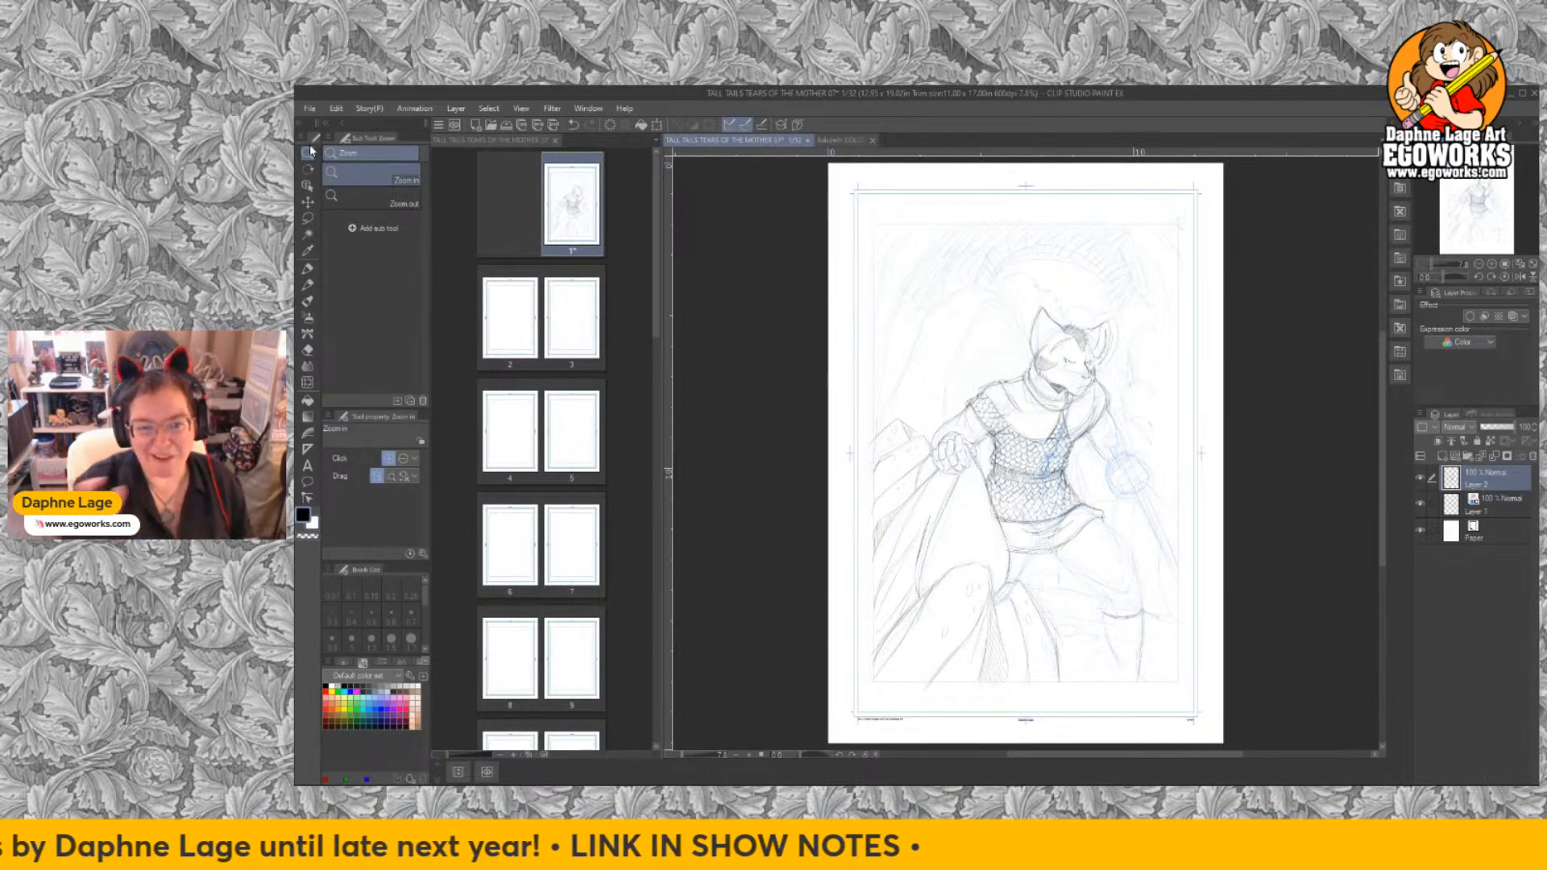
pyautogui.click(1125, 560)
pyautogui.click(1135, 562)
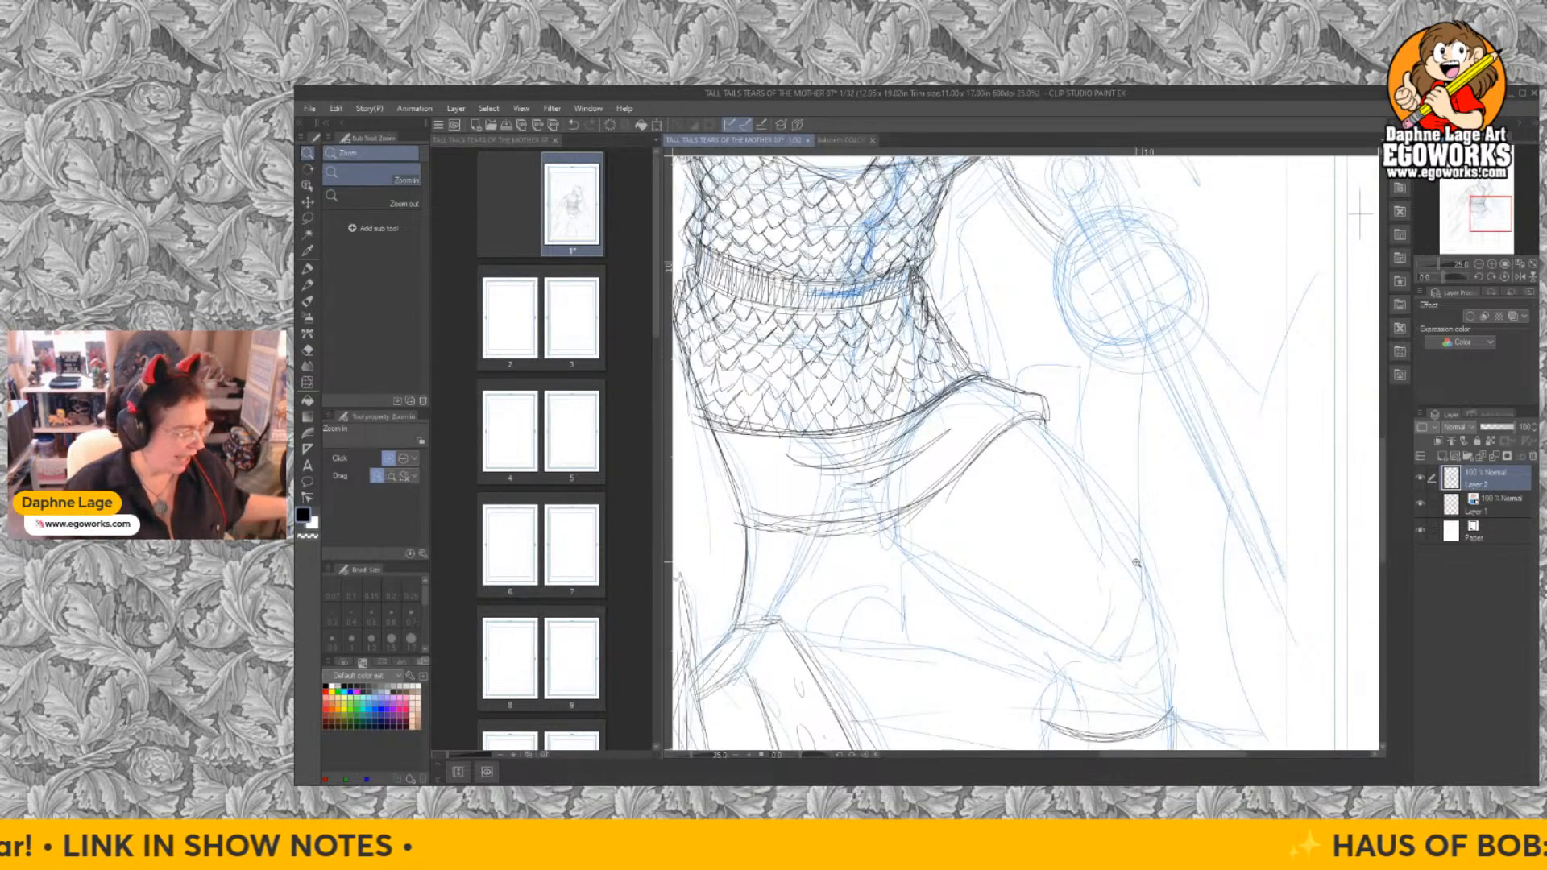
pyautogui.press('p')
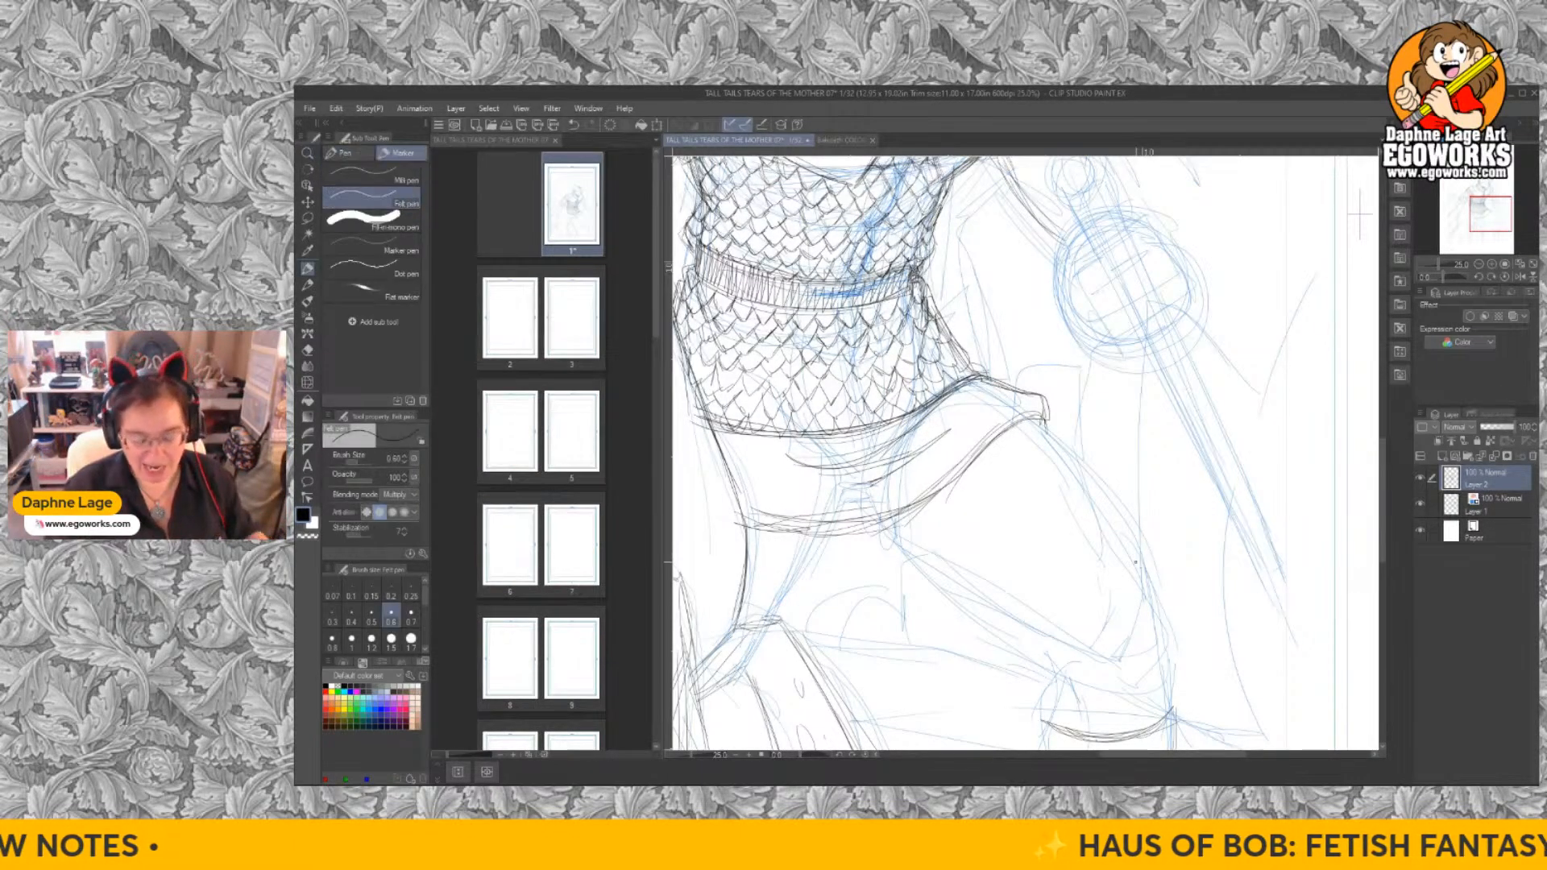
pyautogui.press('p')
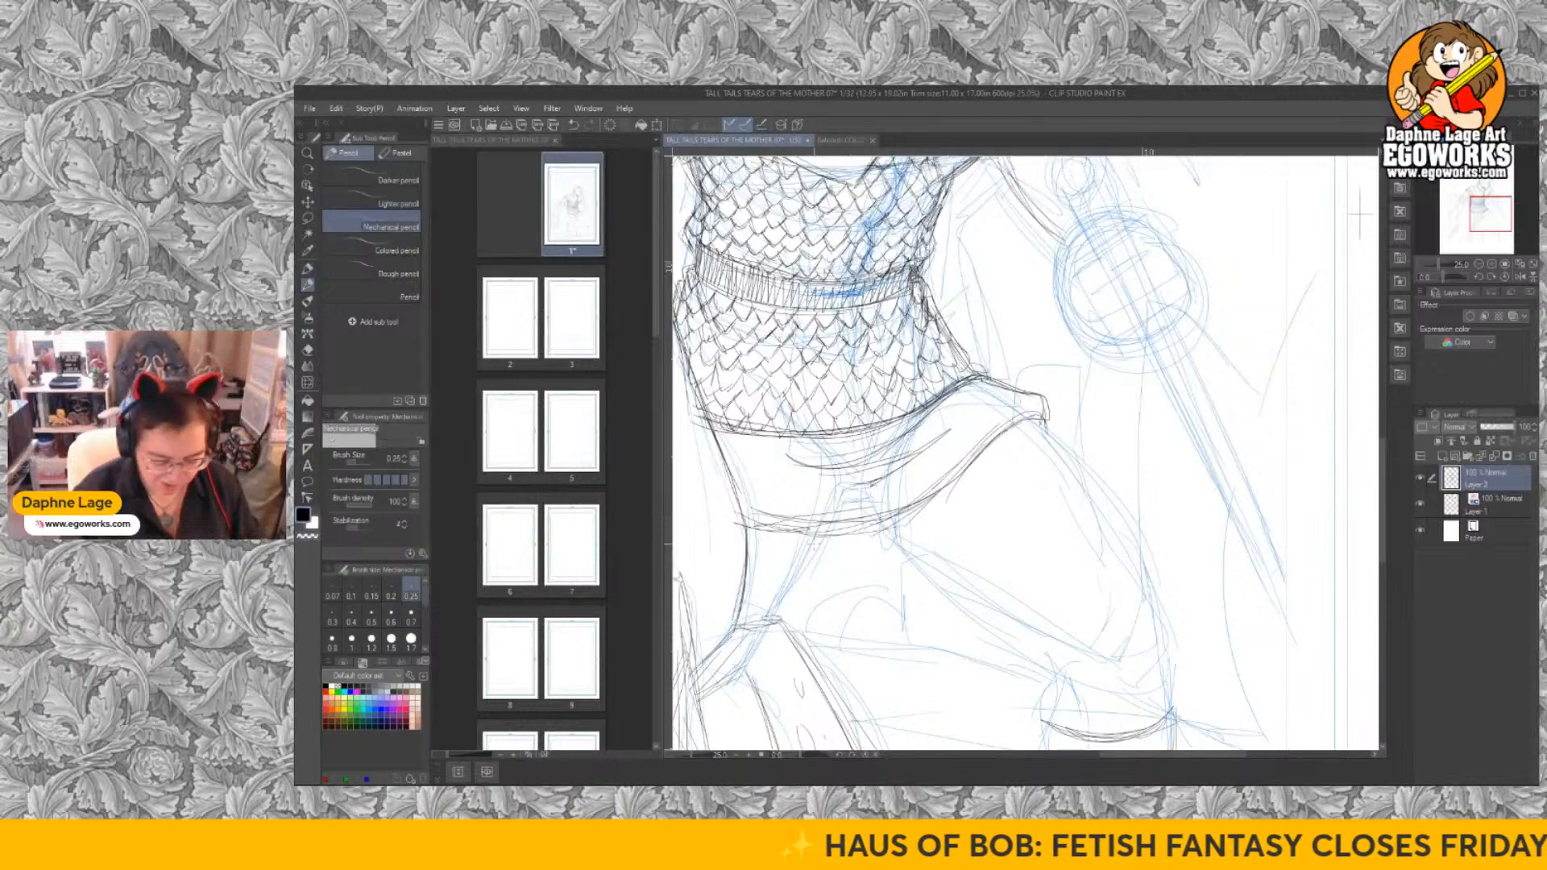
pyautogui.moveTo(814, 538); pyautogui.dragTo(774, 623)
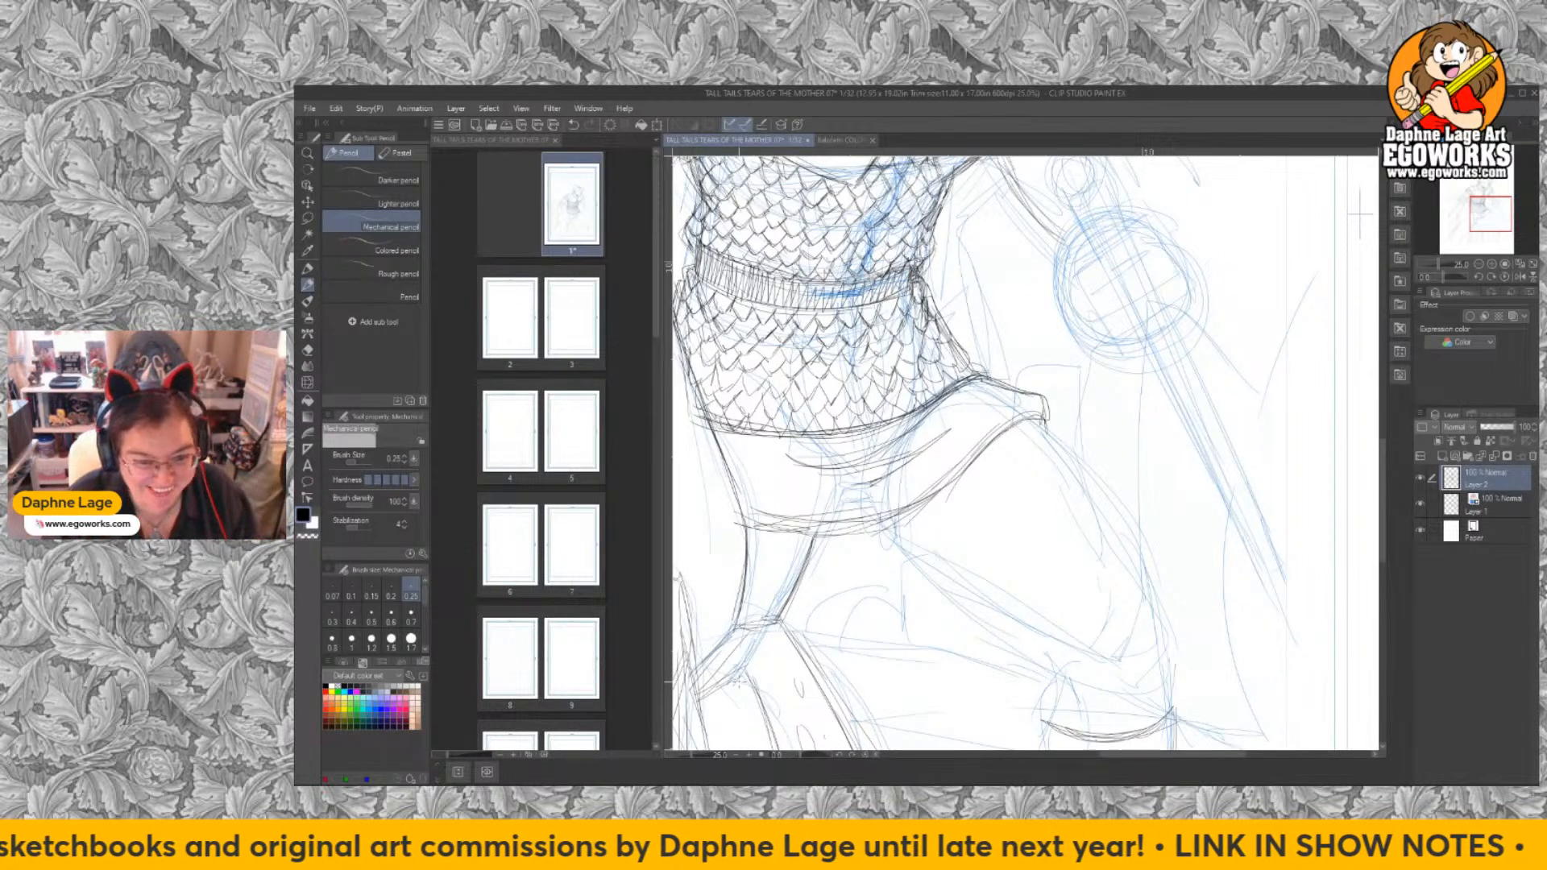
# Pencil the bent leg below the tunic hem: underside of the thigh, folded boot cuff and outer thigh contour to the knee.
pyautogui.moveTo(1258, 637); pyautogui.dragTo(1148, 471)
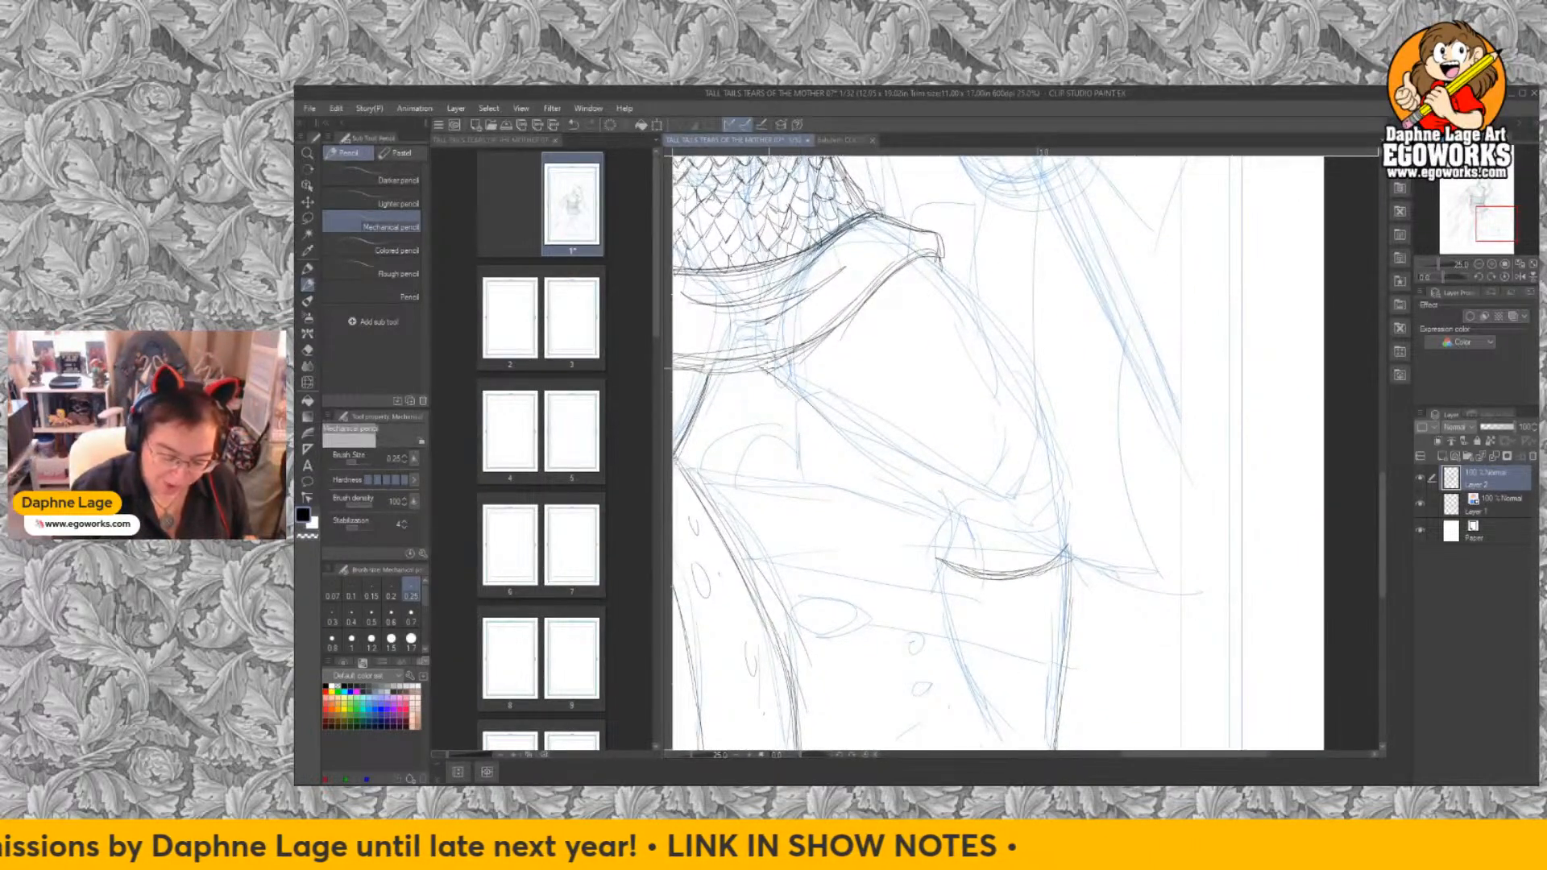
pyautogui.moveTo(825, 433); pyautogui.dragTo(972, 517)
pyautogui.moveTo(894, 480)
pyautogui.mouseDown()
pyautogui.moveTo(943, 498)
pyautogui.moveTo(855, 456)
pyautogui.moveTo(990, 530)
pyautogui.moveTo(944, 514)
pyautogui.moveTo(985, 548)
pyautogui.mouseUp()
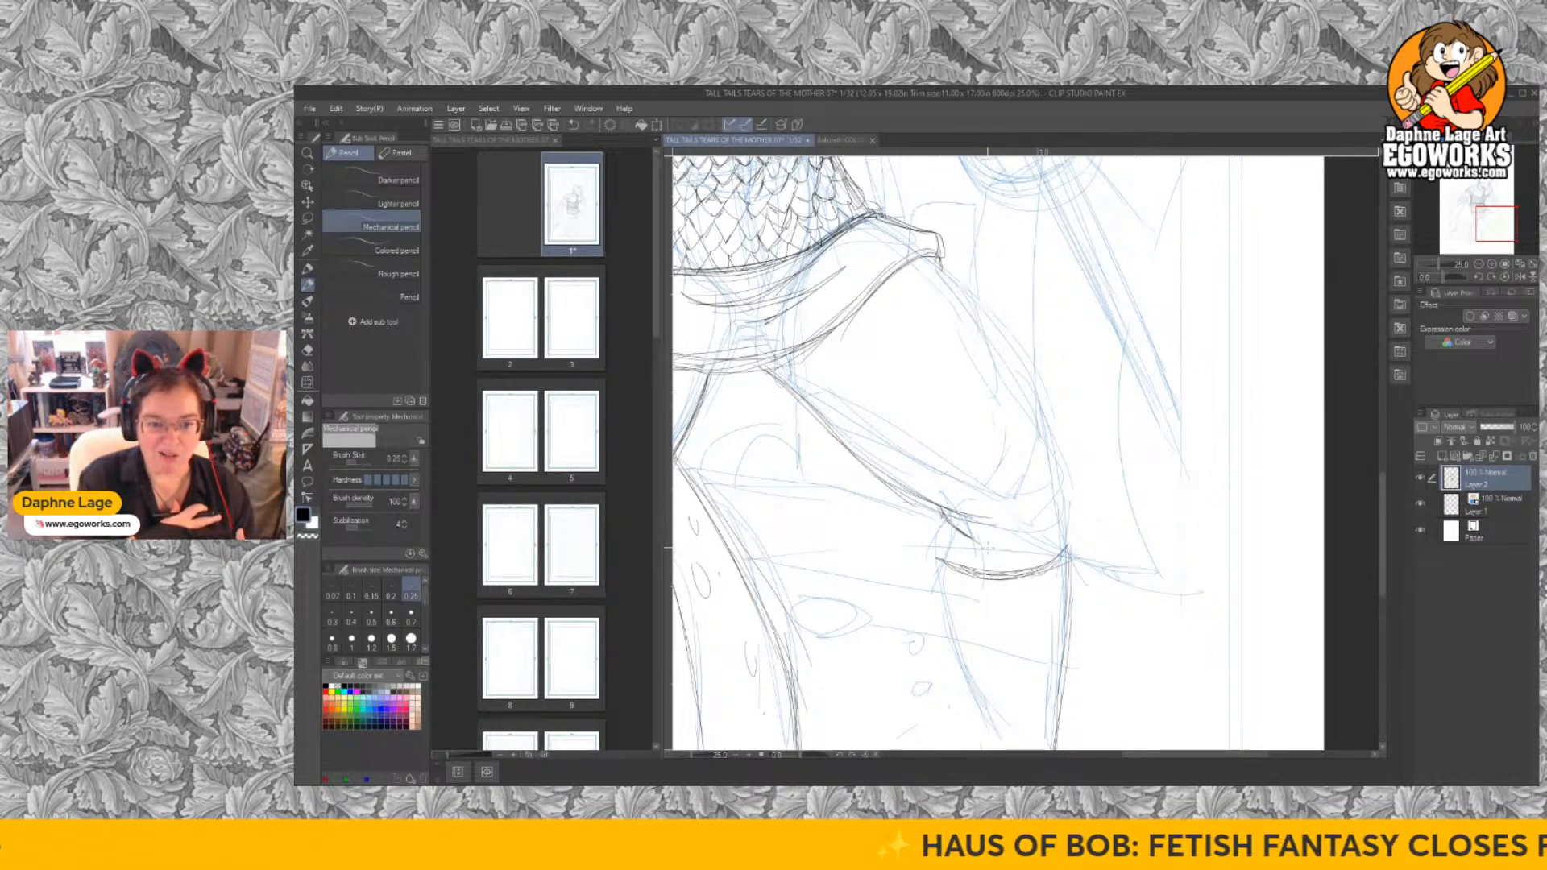
pyautogui.moveTo(945, 525)
pyautogui.mouseDown()
pyautogui.moveTo(925, 555)
pyautogui.moveTo(935, 586)
pyautogui.moveTo(928, 560)
pyautogui.mouseUp()
pyautogui.moveTo(930, 556); pyautogui.dragTo(933, 587)
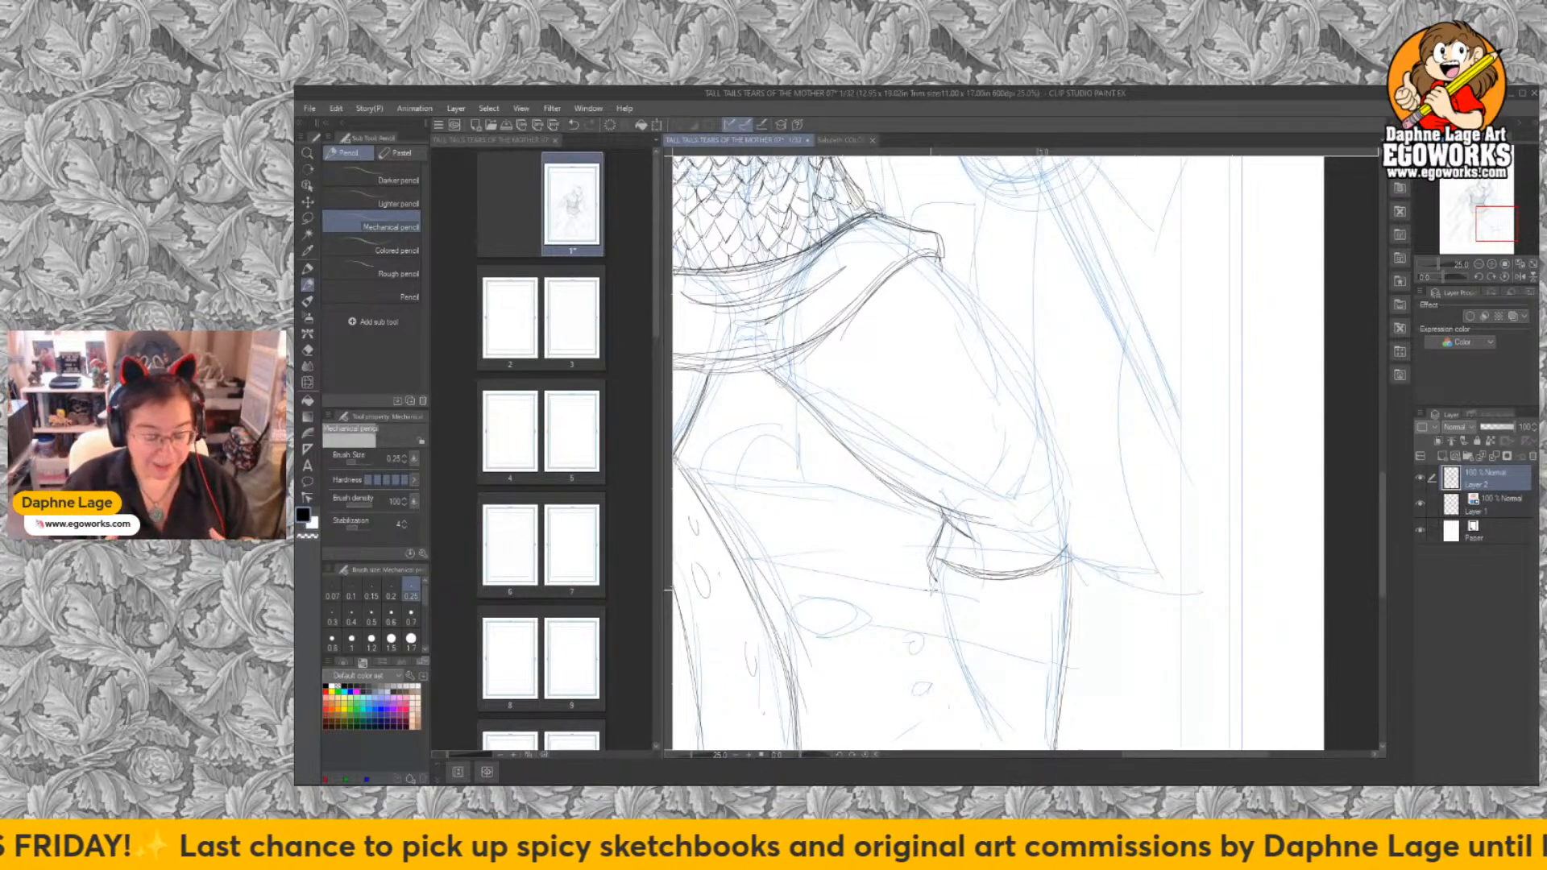
pyautogui.moveTo(944, 264)
pyautogui.mouseDown()
pyautogui.moveTo(1044, 407)
pyautogui.moveTo(1078, 545)
pyautogui.moveTo(1075, 568)
pyautogui.moveTo(1070, 545)
pyautogui.moveTo(938, 558)
pyautogui.mouseUp()
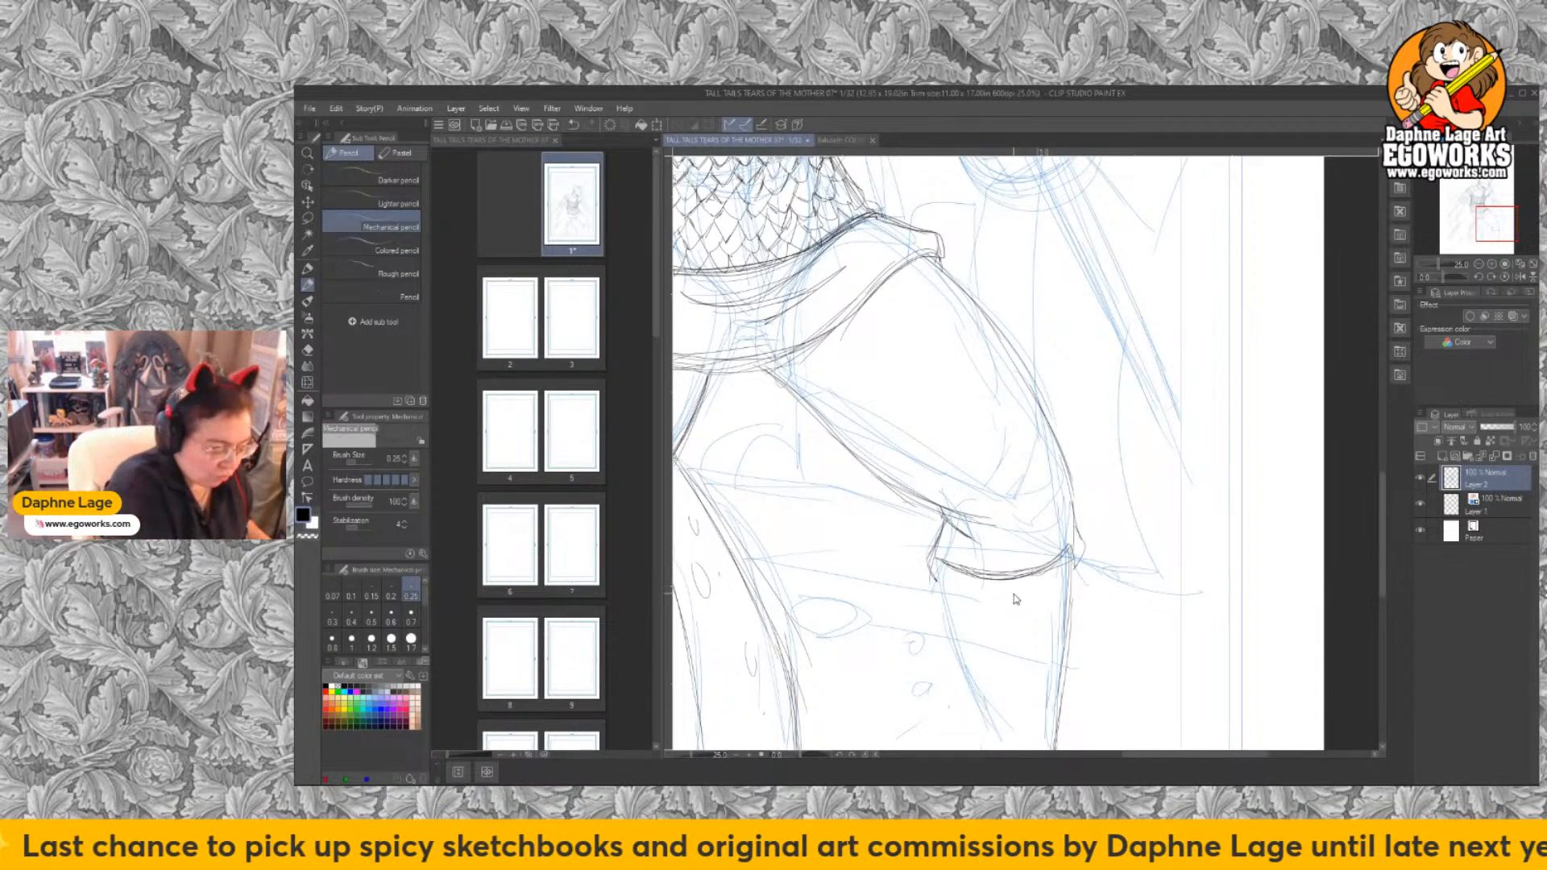
pyautogui.hotkey('ctrl', '0')
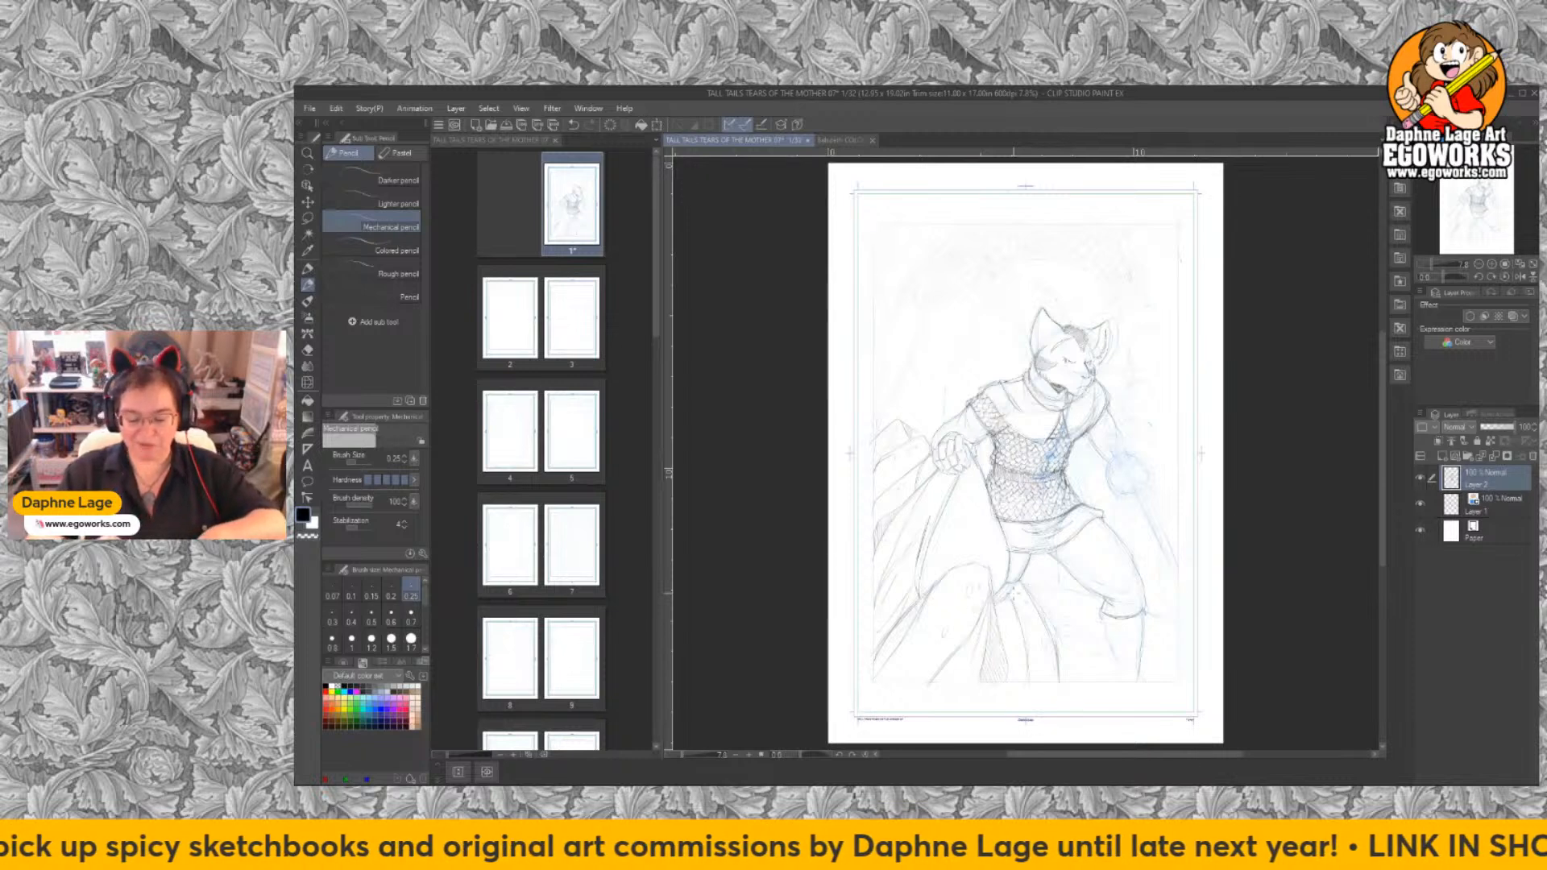
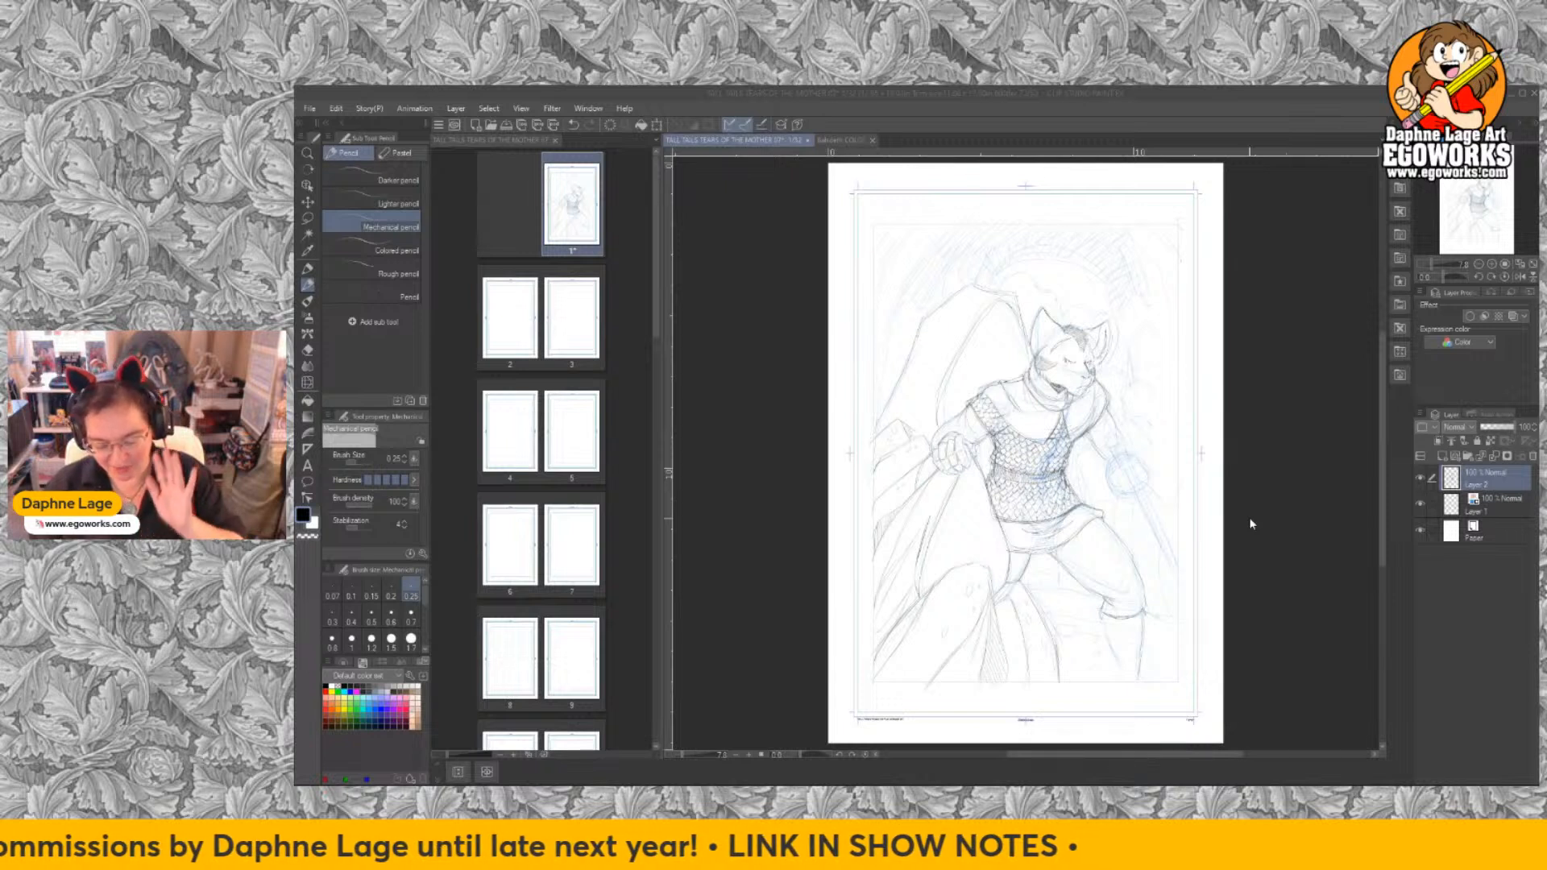
# Turn off the blue layer color on the Layer 1 rough, then hide that layer leaving the Layer 2 pencils shown.
pyautogui.click(1421, 479)
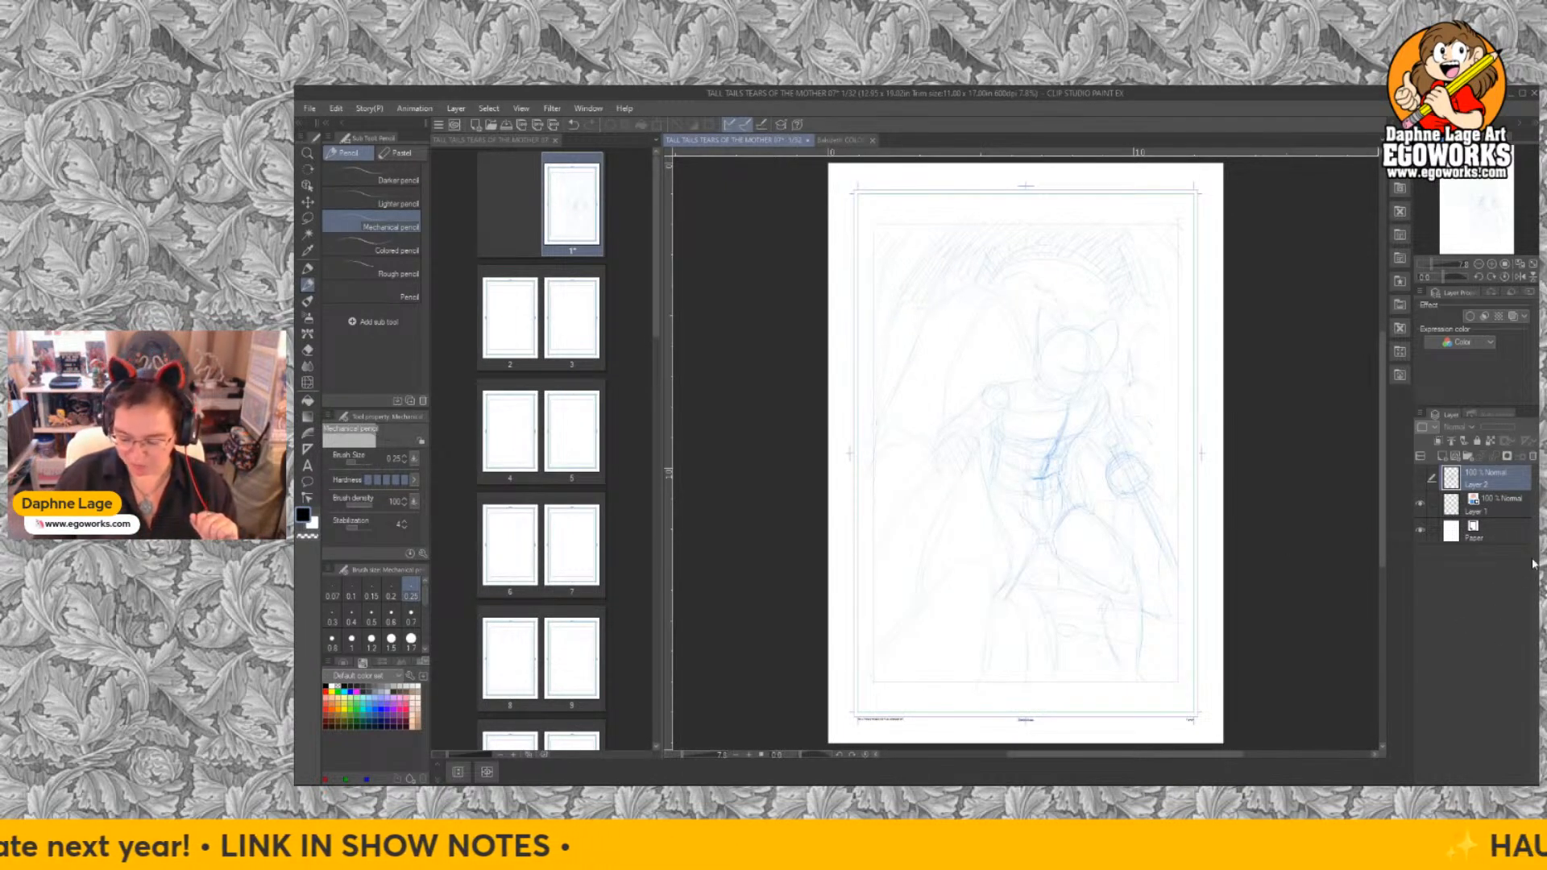
pyautogui.click(1502, 508)
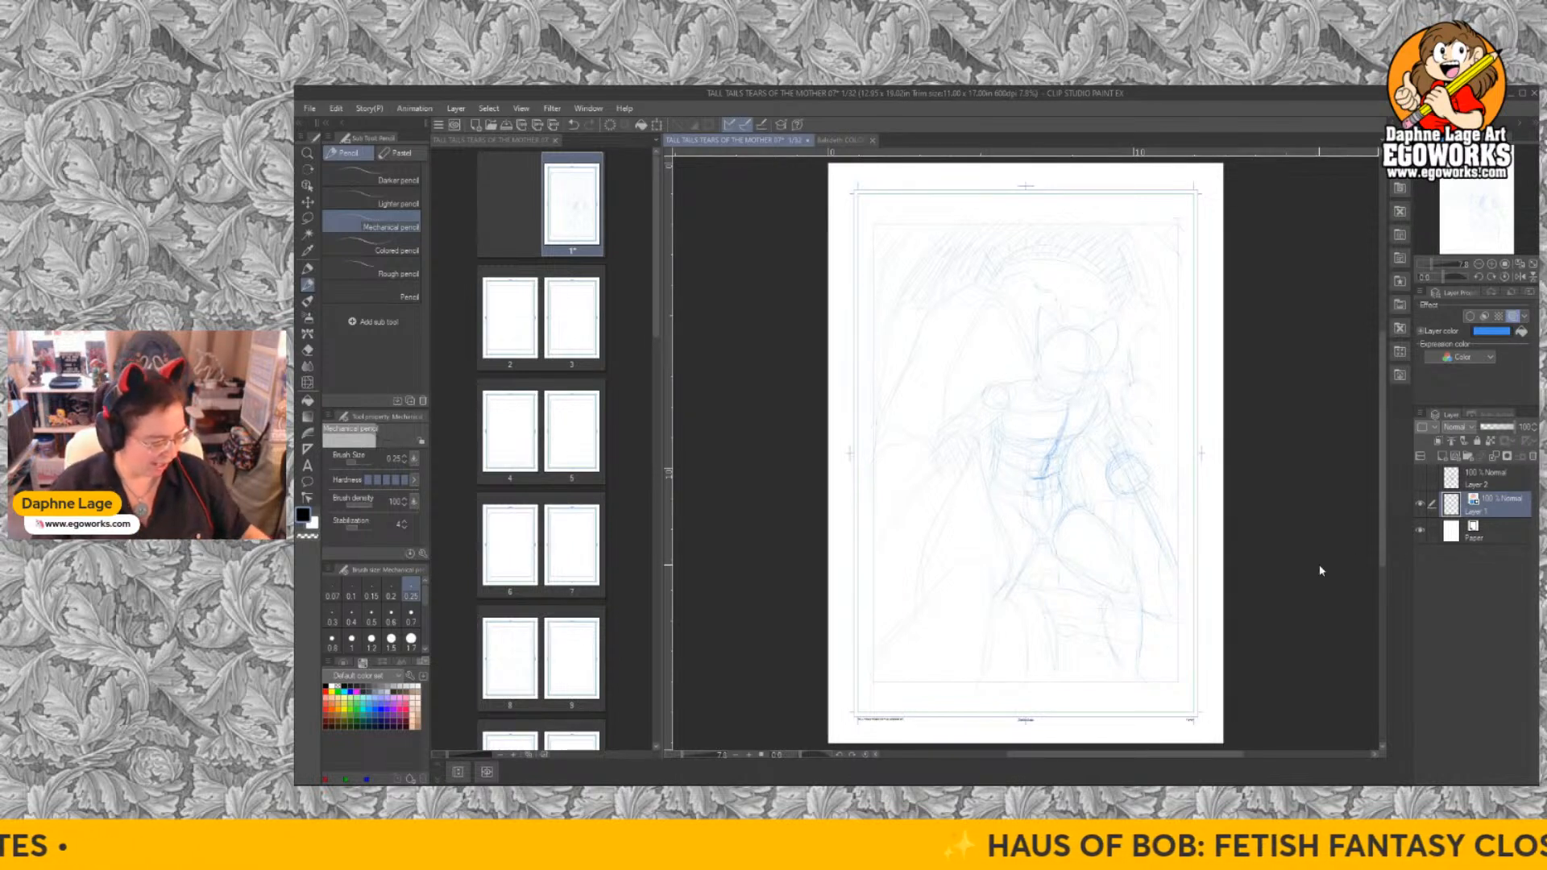
pyautogui.hotkey('ctrl', 'b')
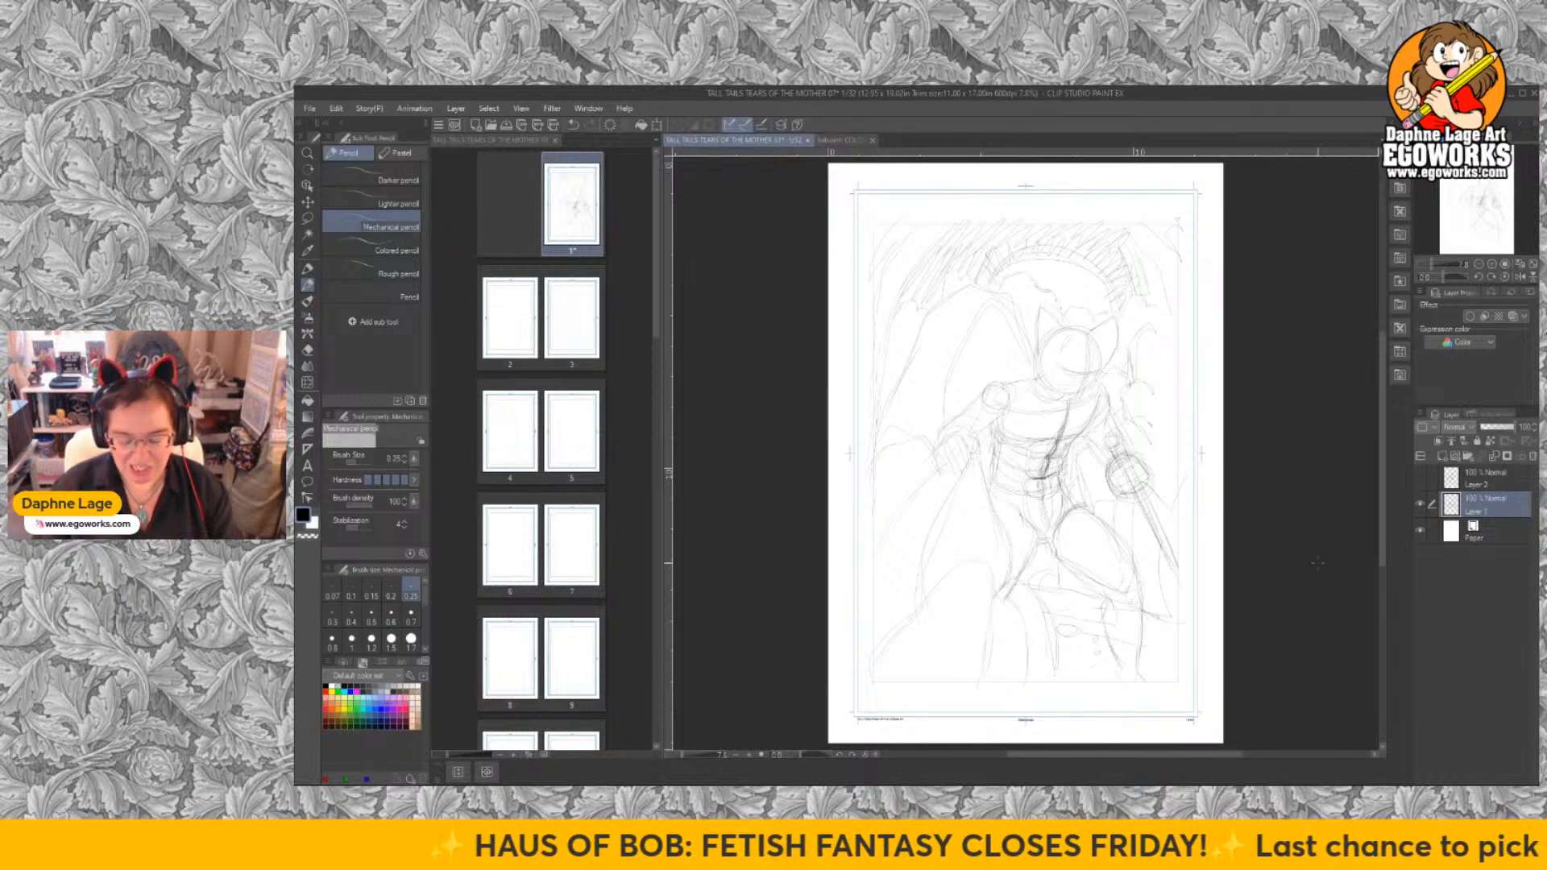
pyautogui.click(1420, 479)
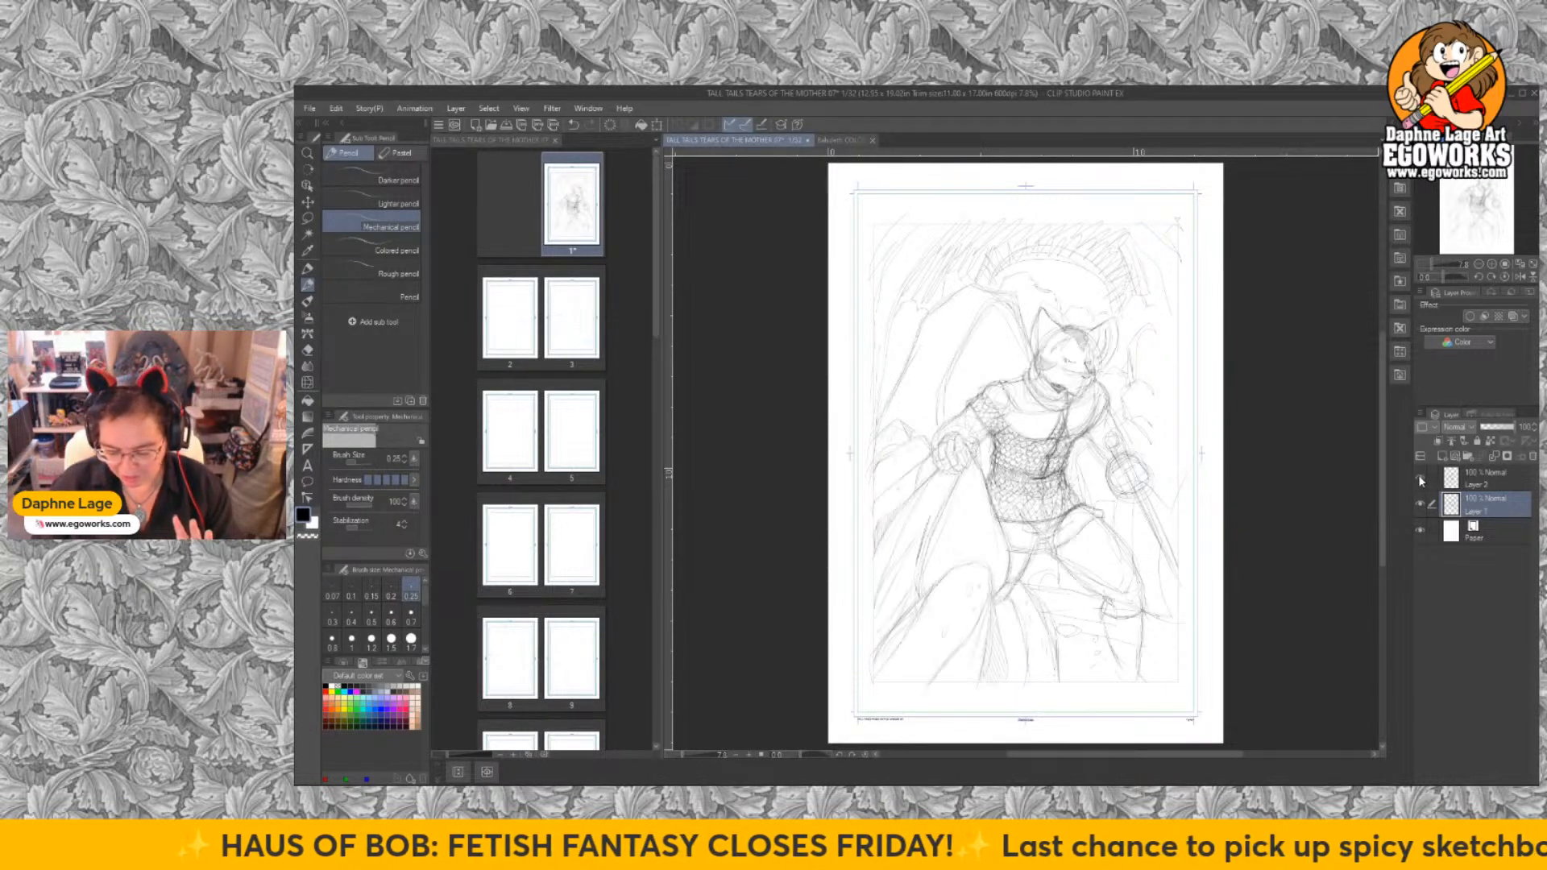
pyautogui.click(1420, 504)
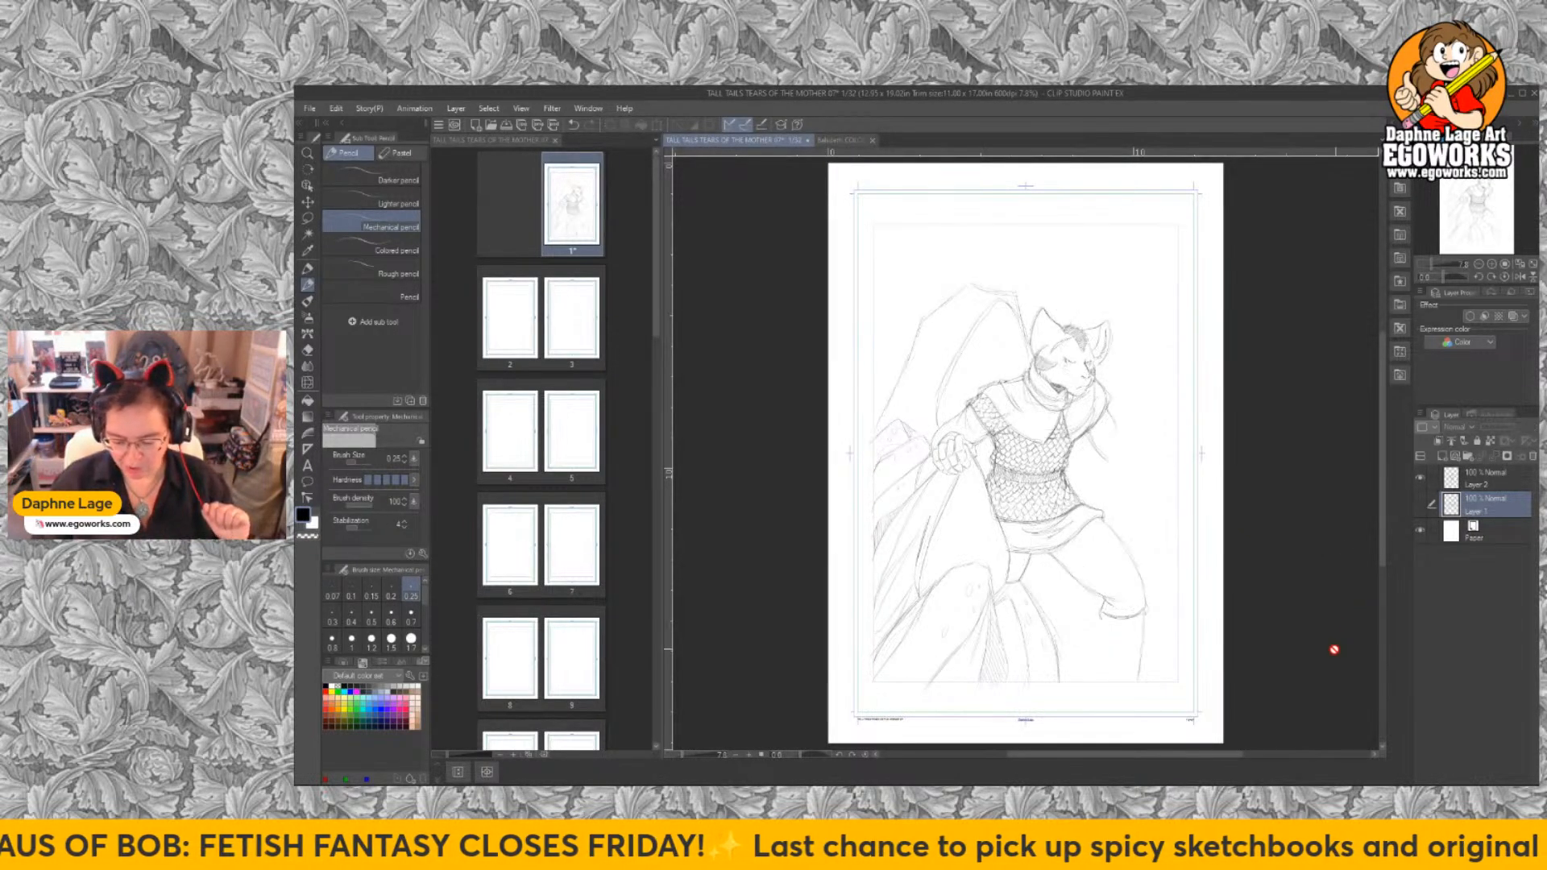